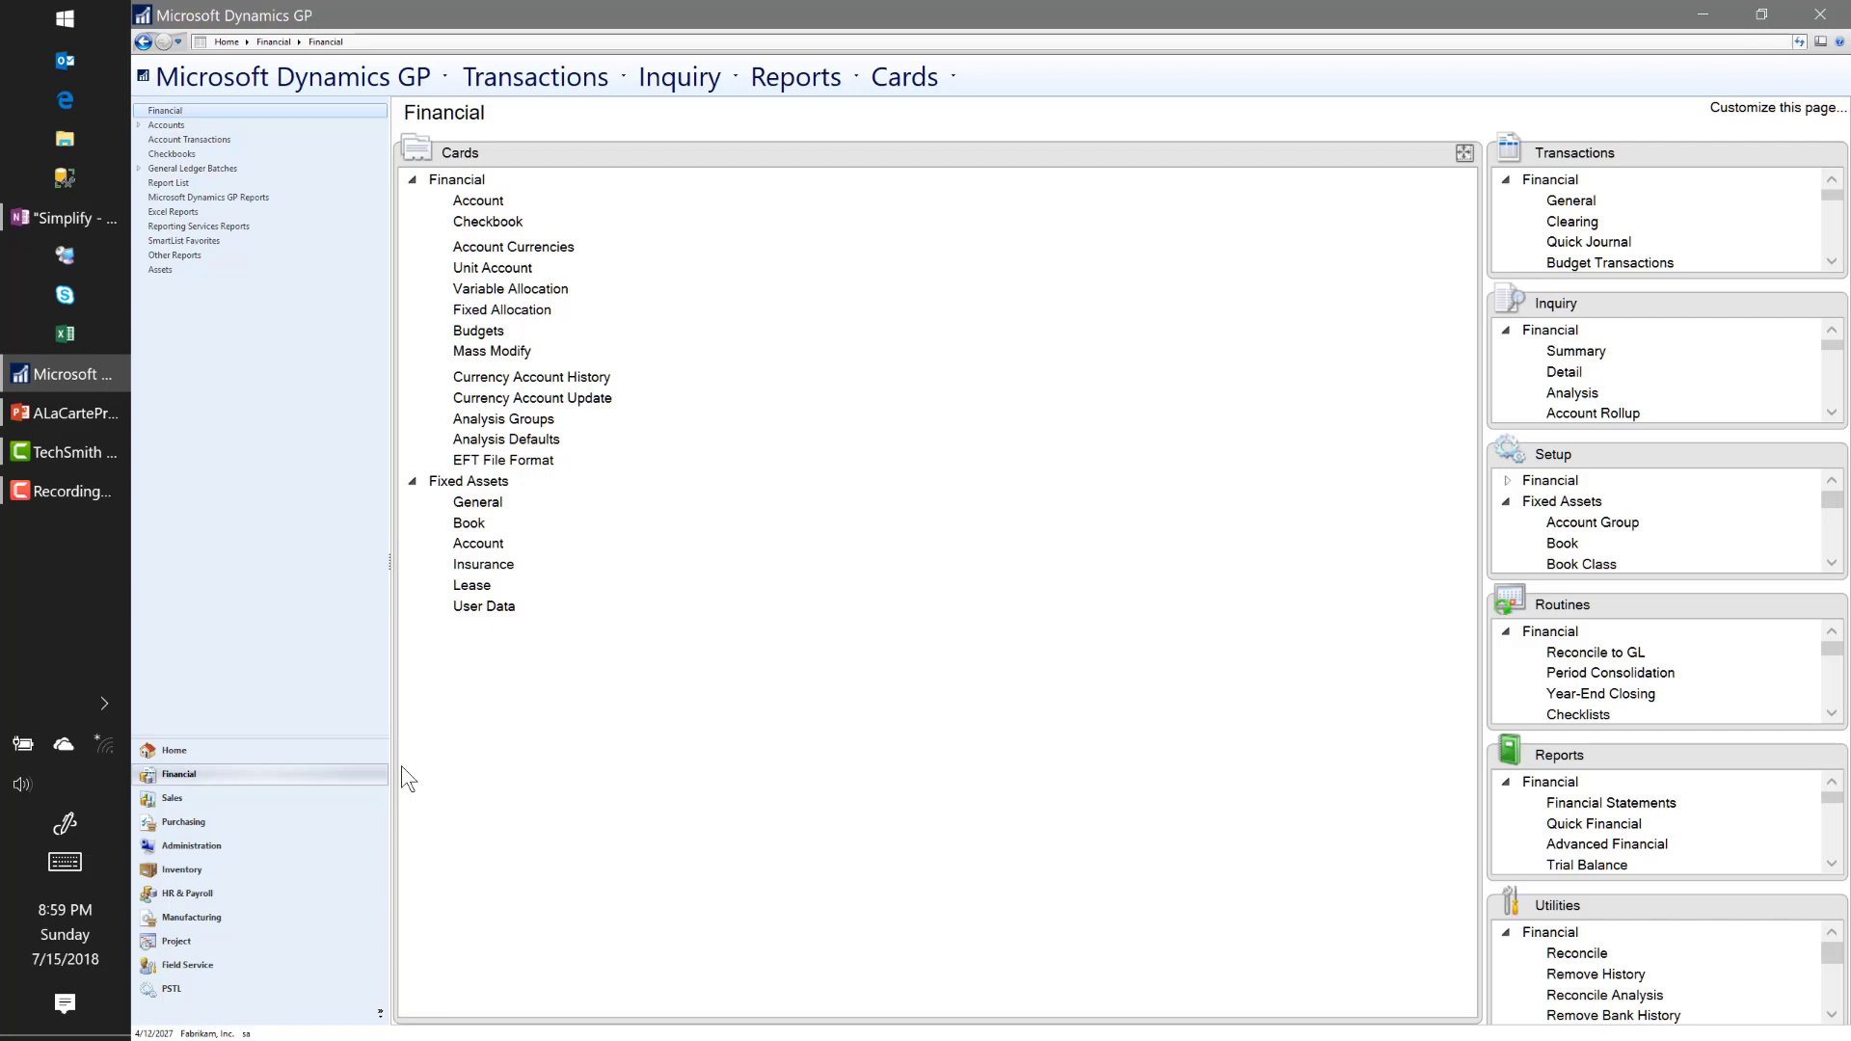
Step: Show the Setup list as the main section of the Financial page and look through its Financial group, leaving that group collapsed
{"action": "left_click", "coordinate": [1829, 459]}
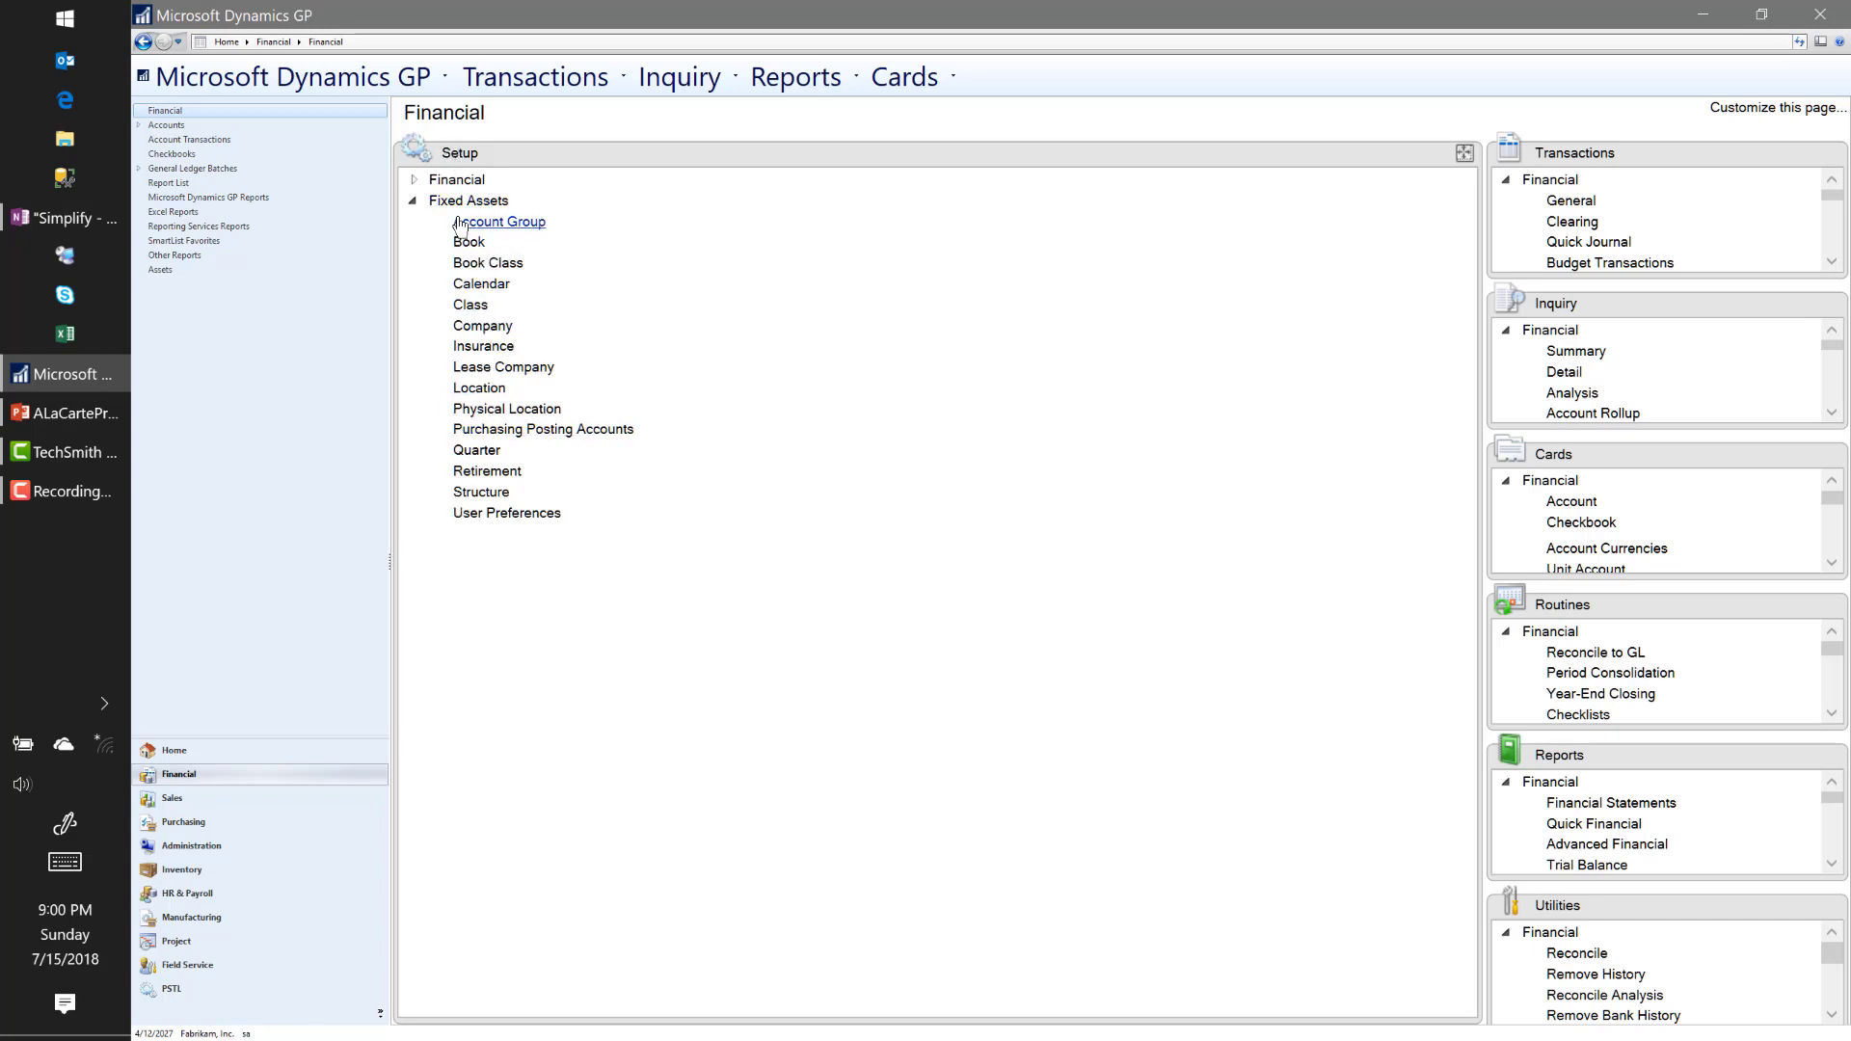
{"action": "left_click", "coordinate": [415, 181]}
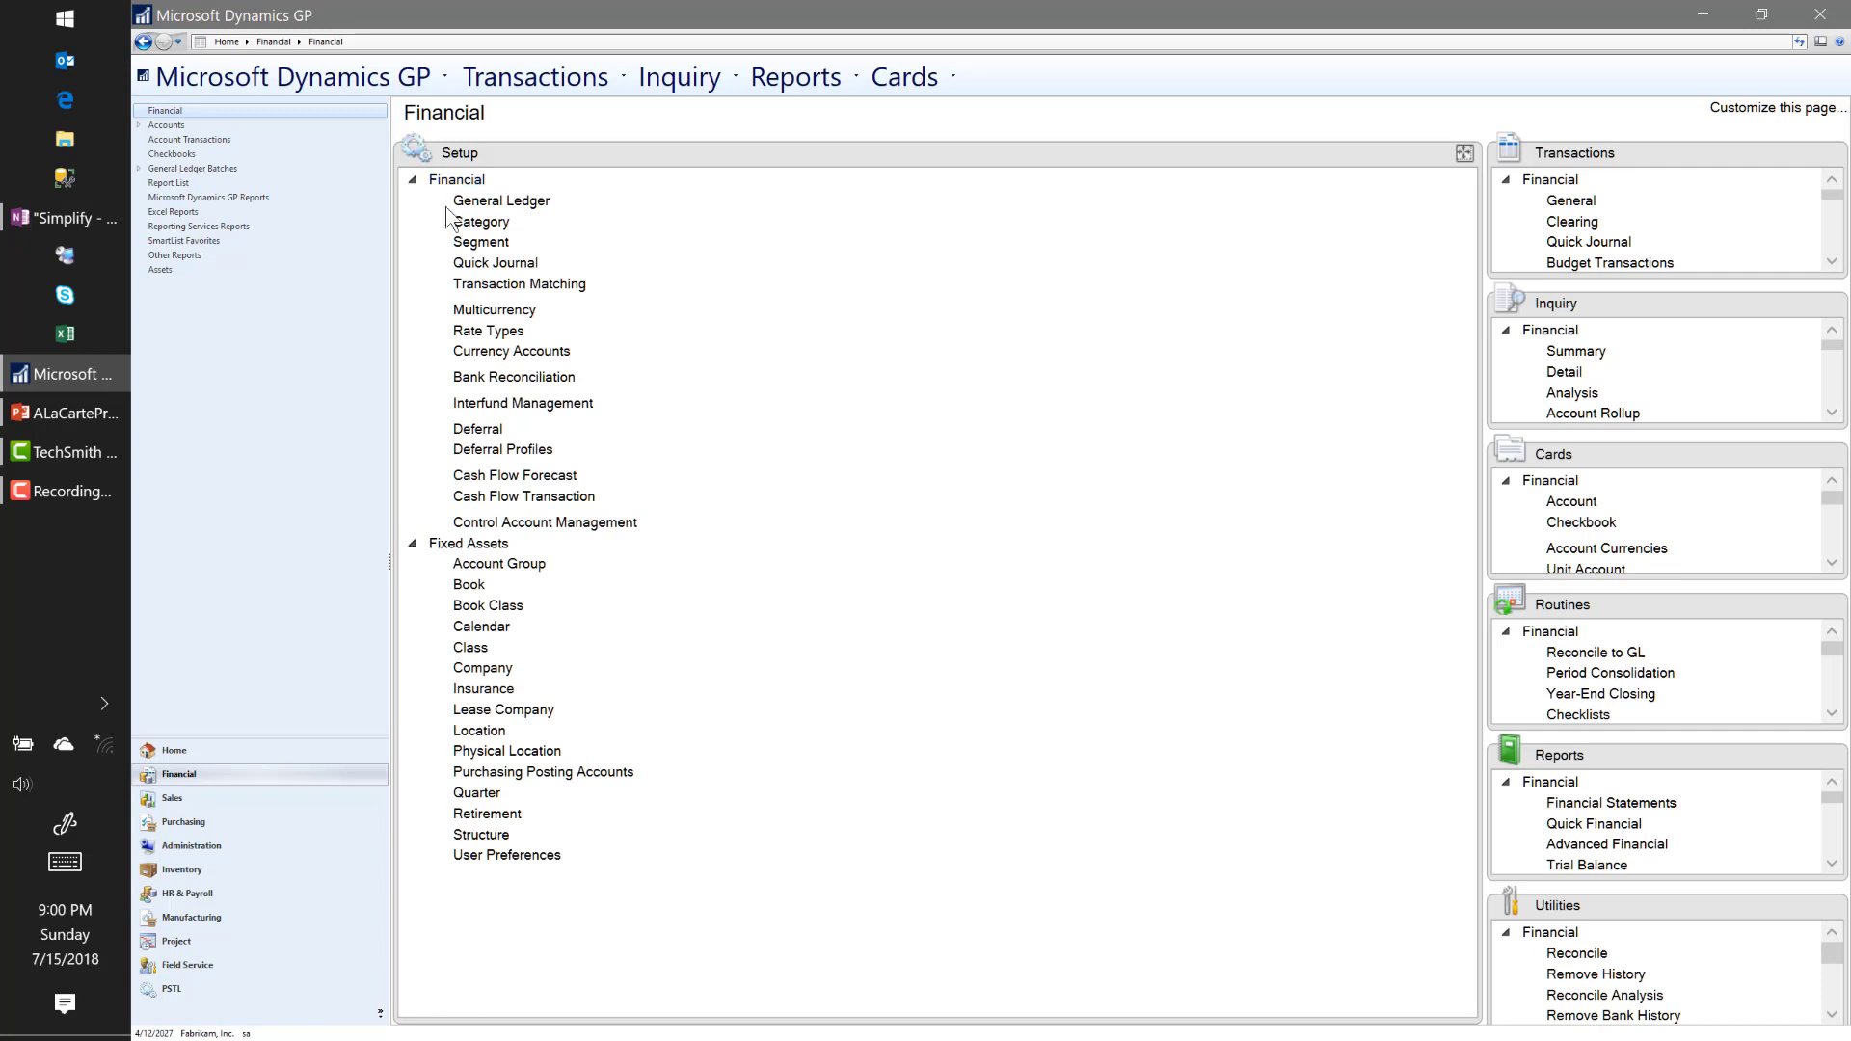
{"action": "left_click", "coordinate": [413, 179]}
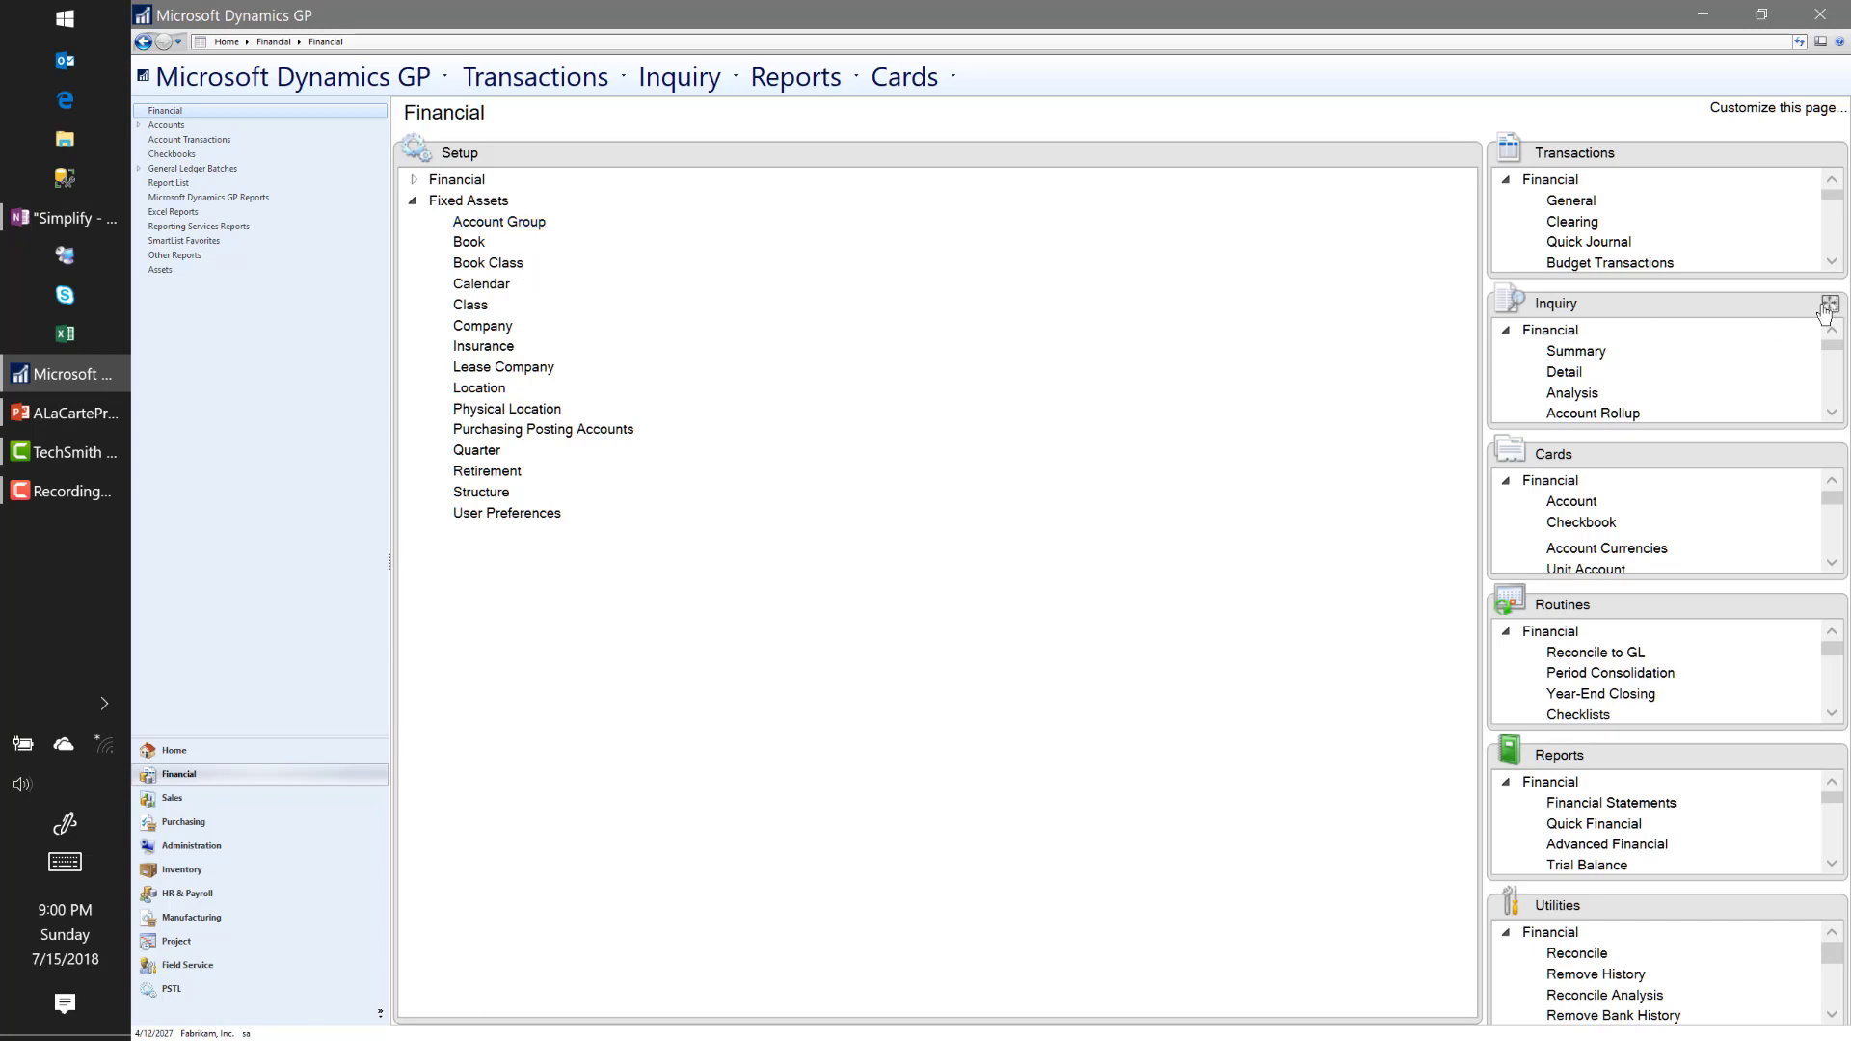
Step: Make Inquiry the main section of the Financial page and collapse its Financial group to view the Fixed Assets inquiries
{"action": "left_click", "coordinate": [1828, 306]}
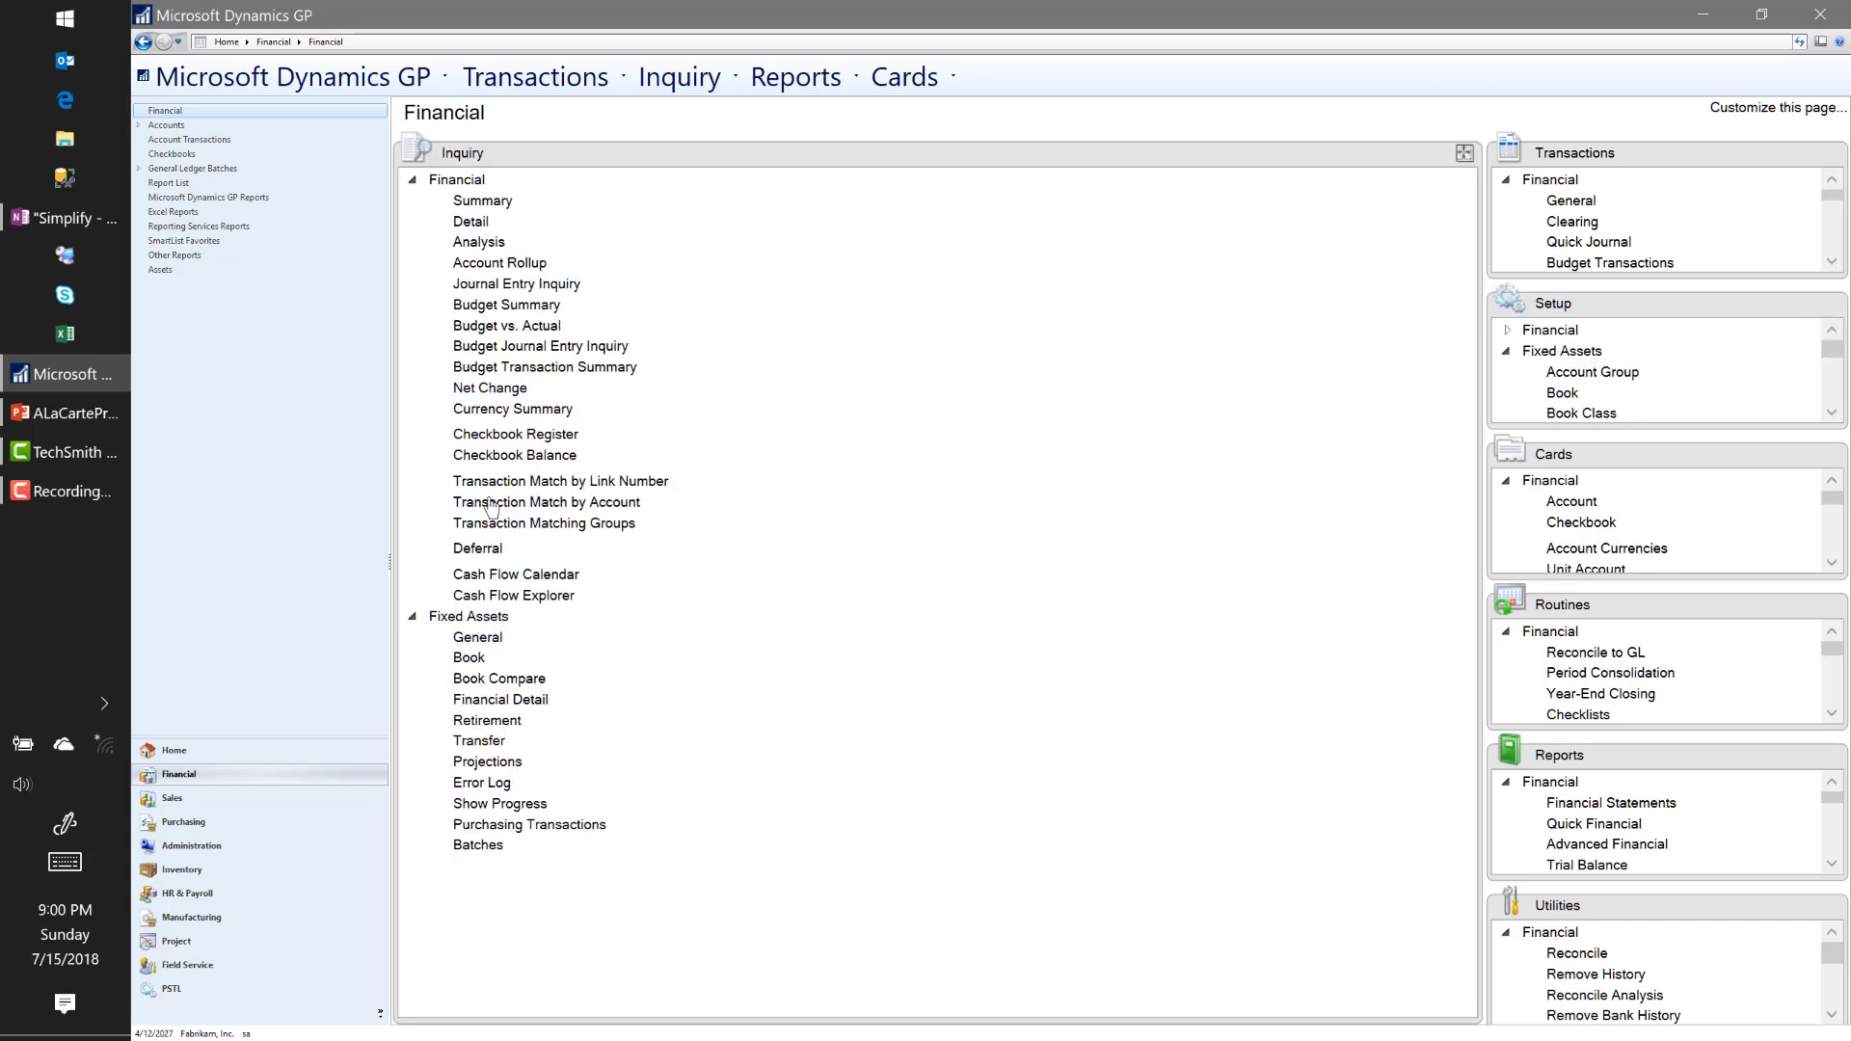
{"action": "left_click", "coordinate": [415, 180]}
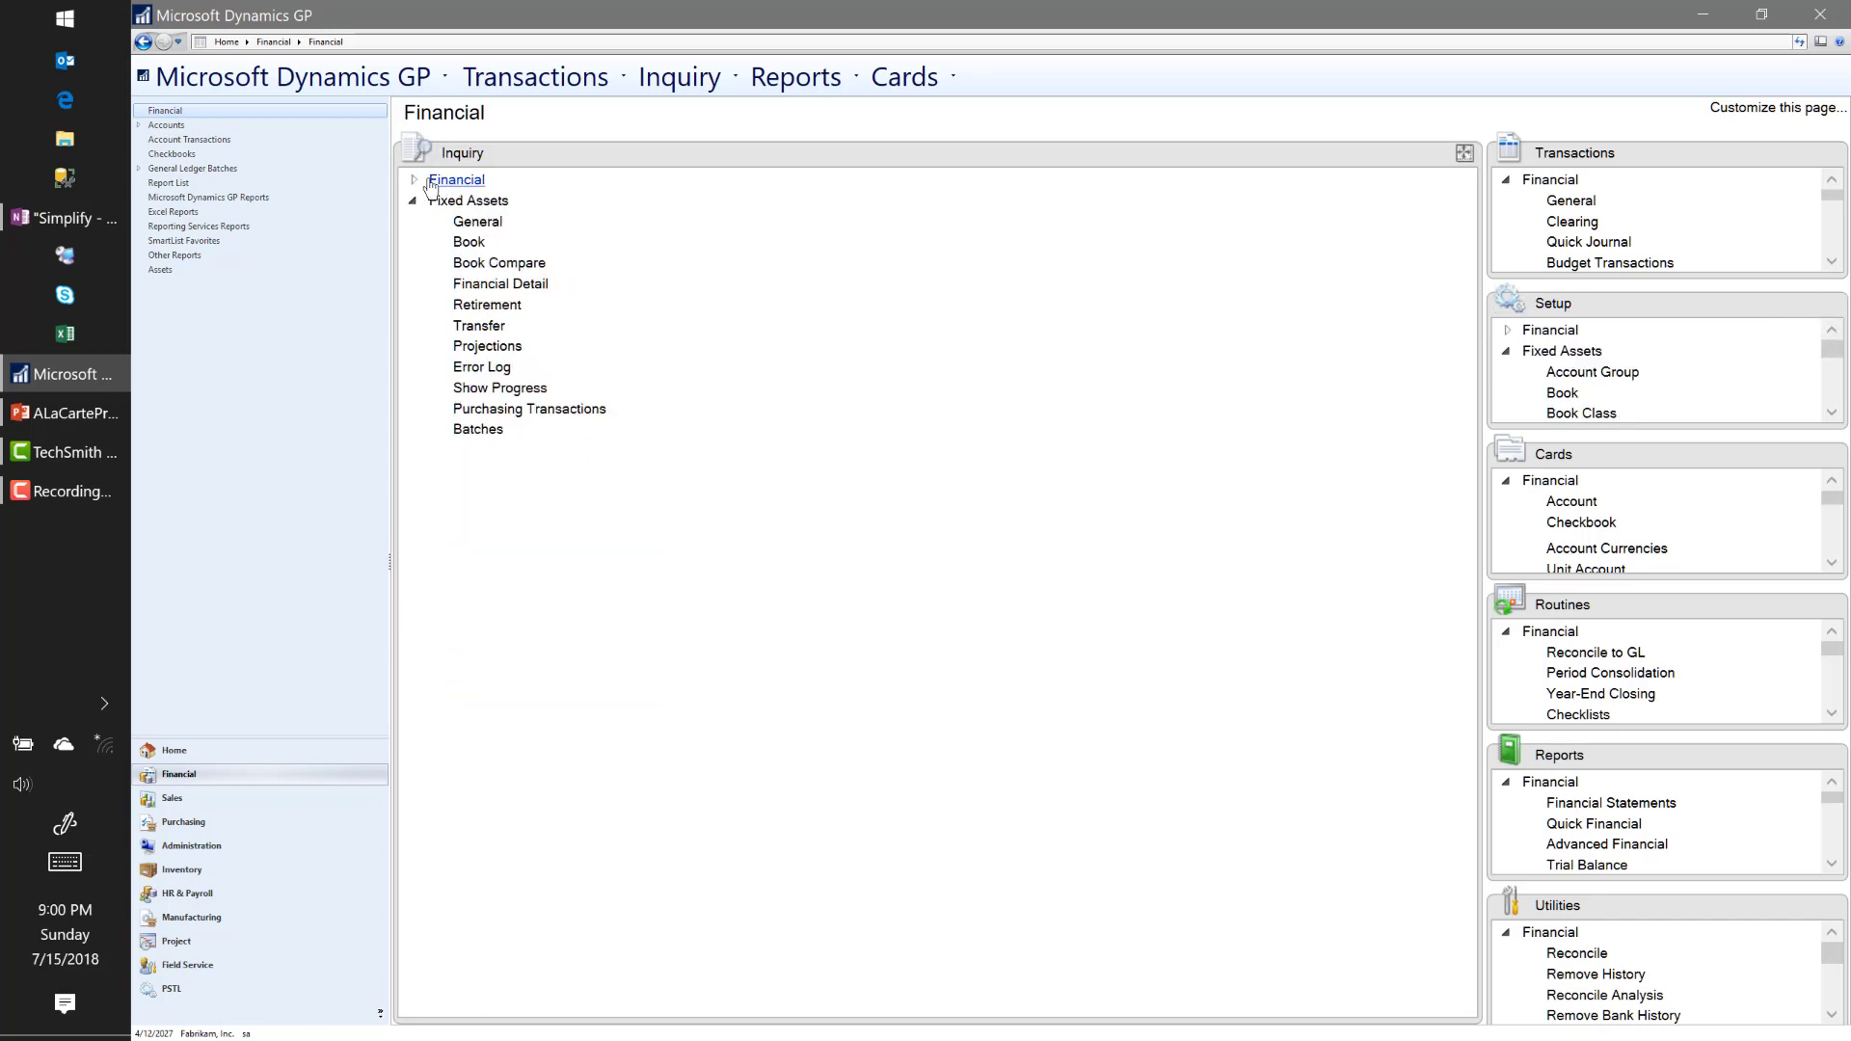
{"action": "left_click", "coordinate": [414, 181]}
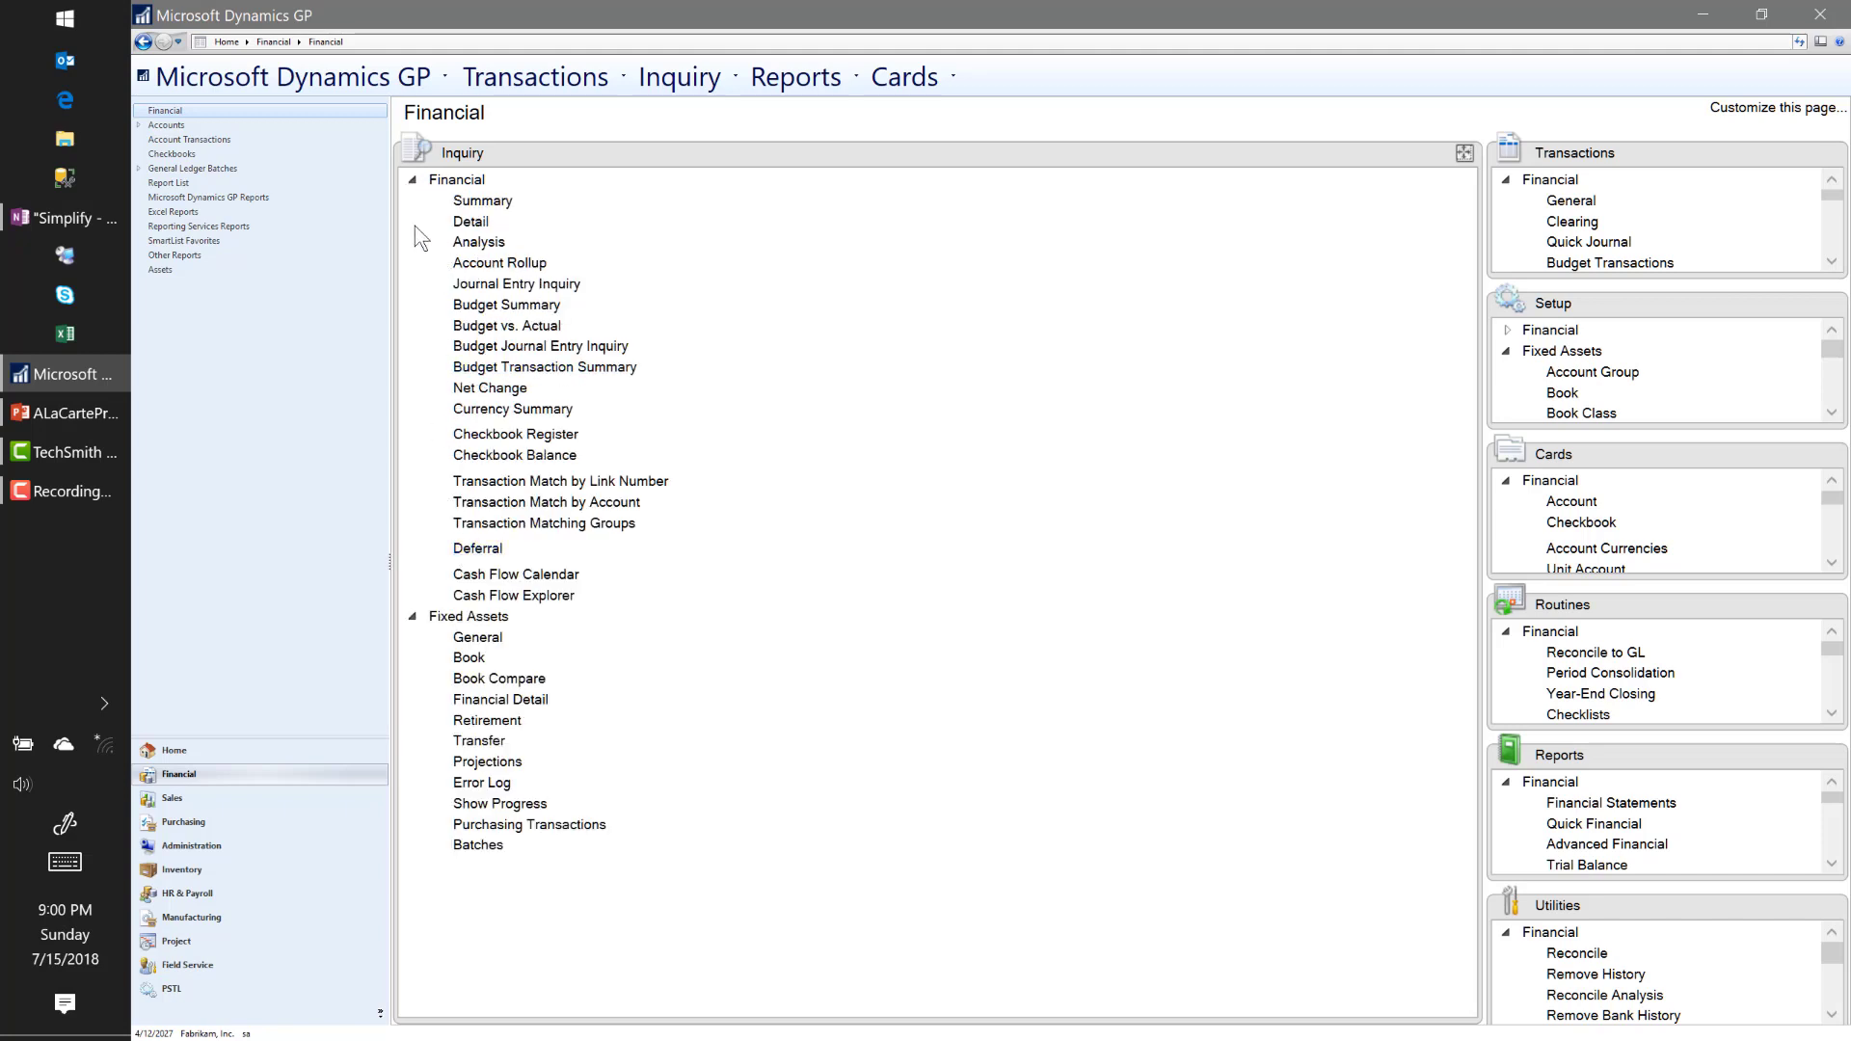
{"action": "left_click", "coordinate": [414, 180]}
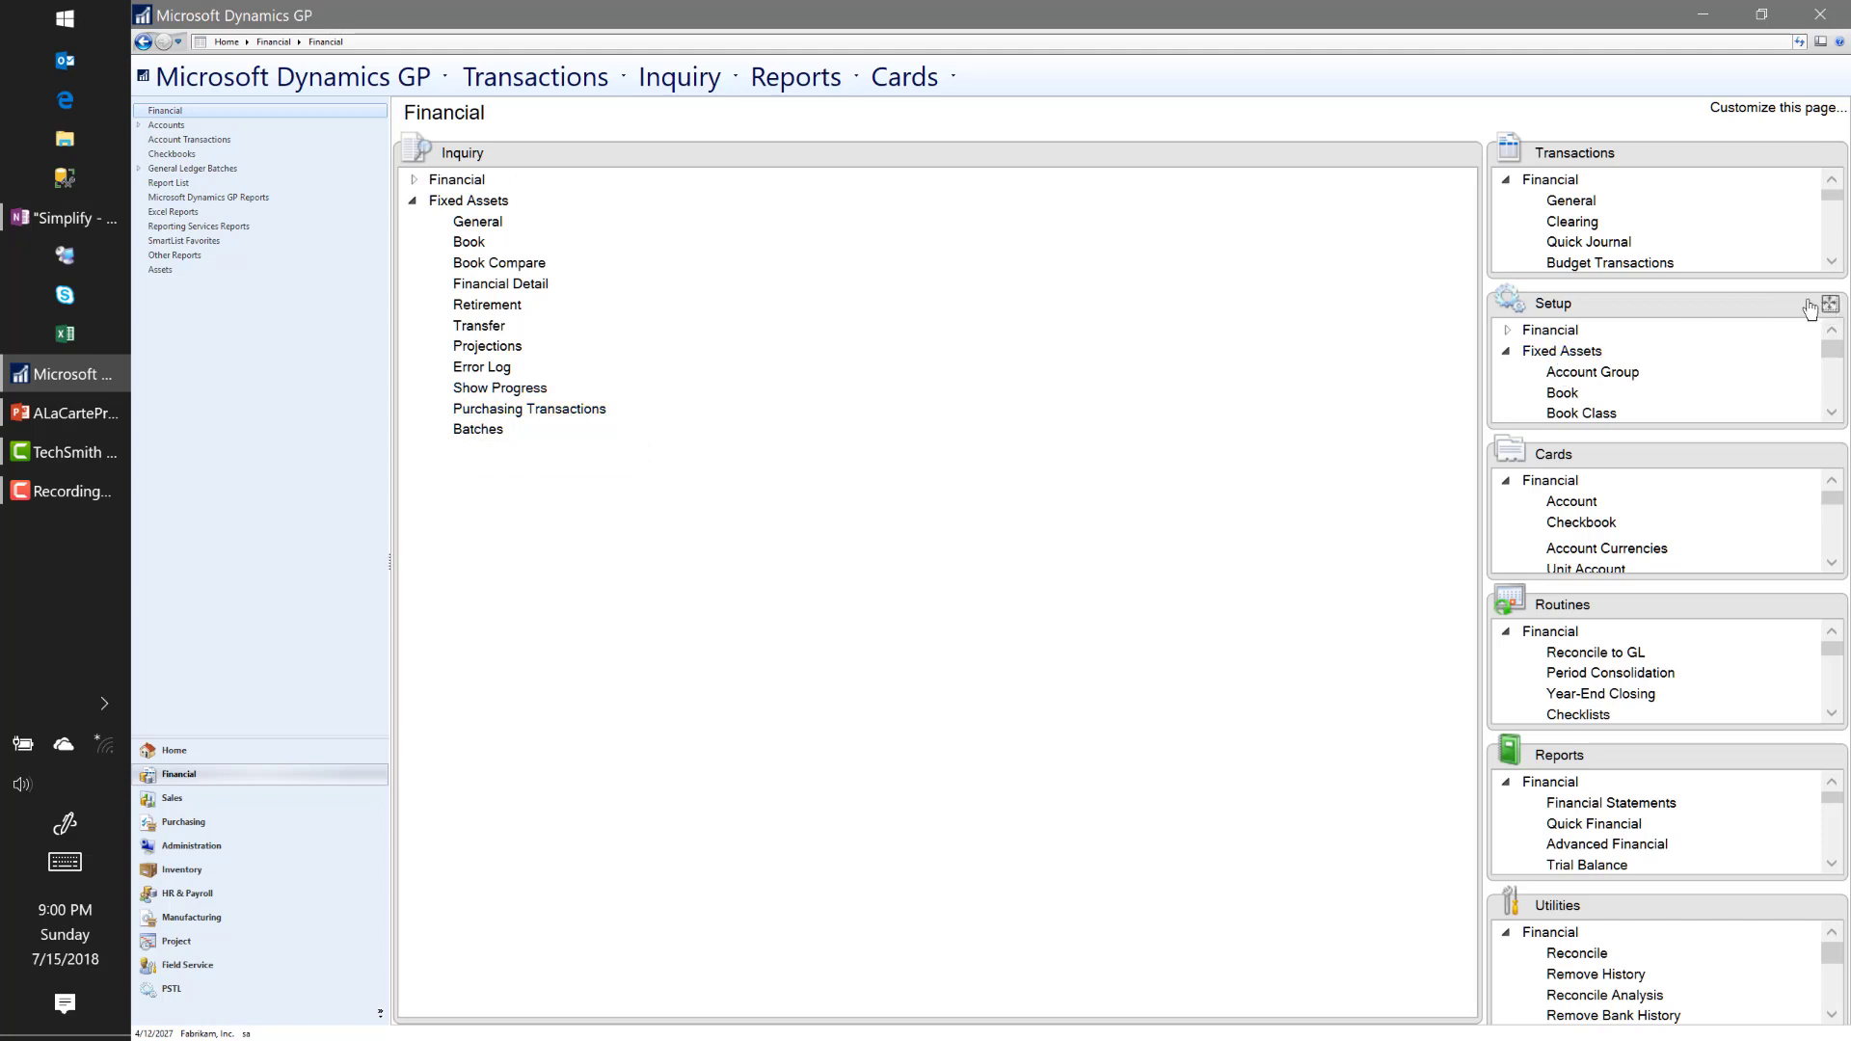
Step: Open the Fixed Assets Company Setup window with its help topic and enlarge the help window for reading
{"action": "left_click", "coordinate": [1823, 303]}
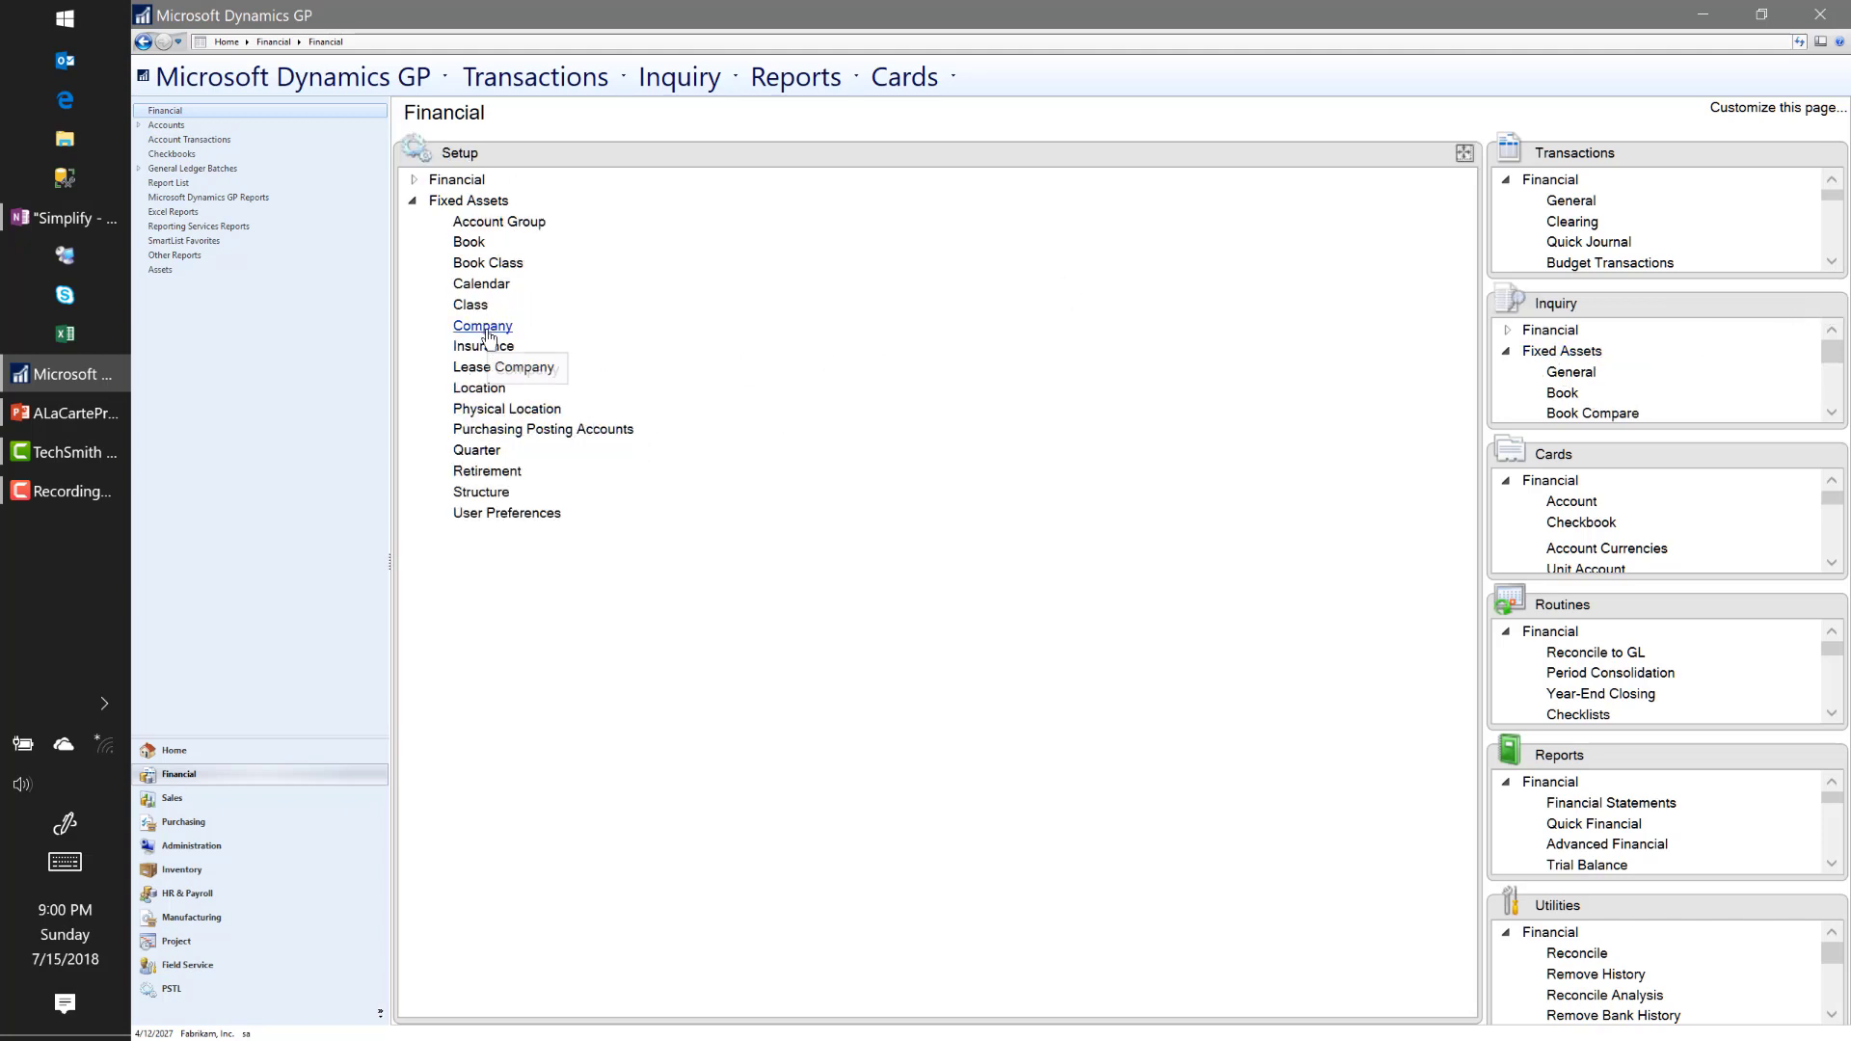
{"action": "left_click", "coordinate": [485, 328]}
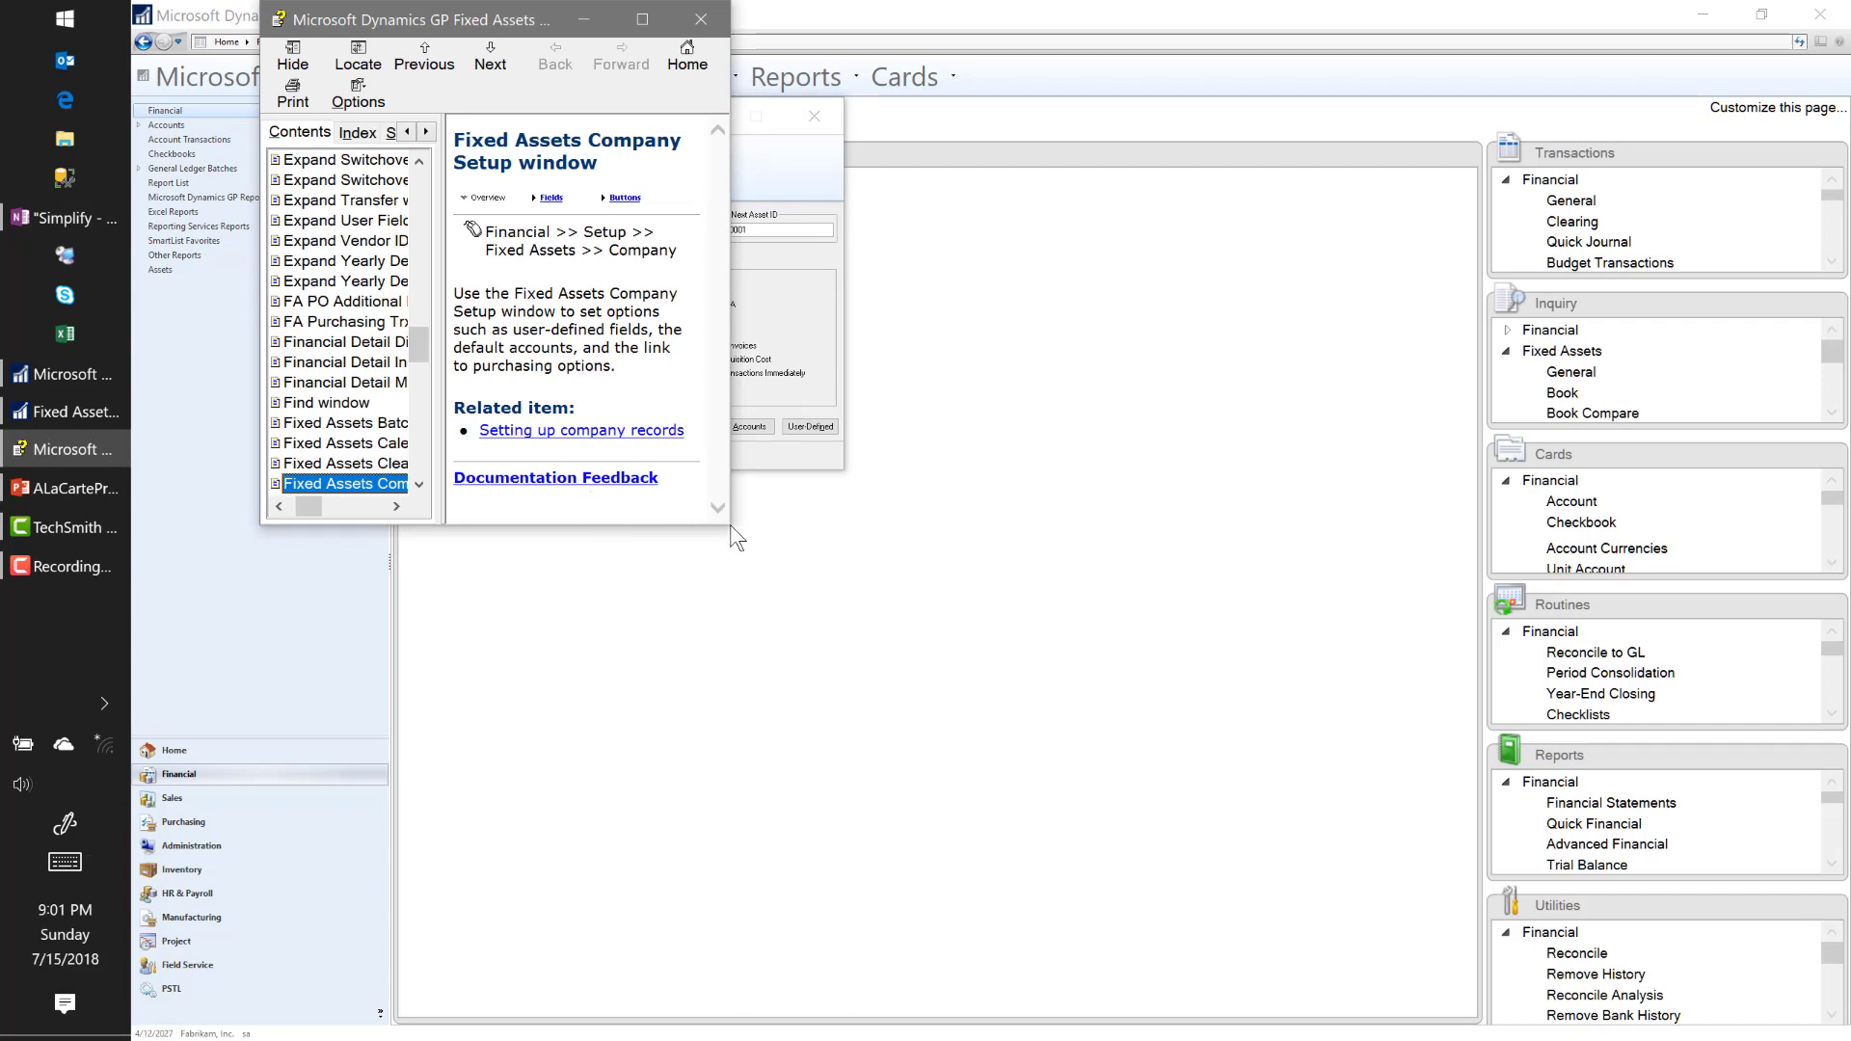
{"action": "left_click_drag", "start_coordinate": [730, 524], "coordinate": [1003, 752]}
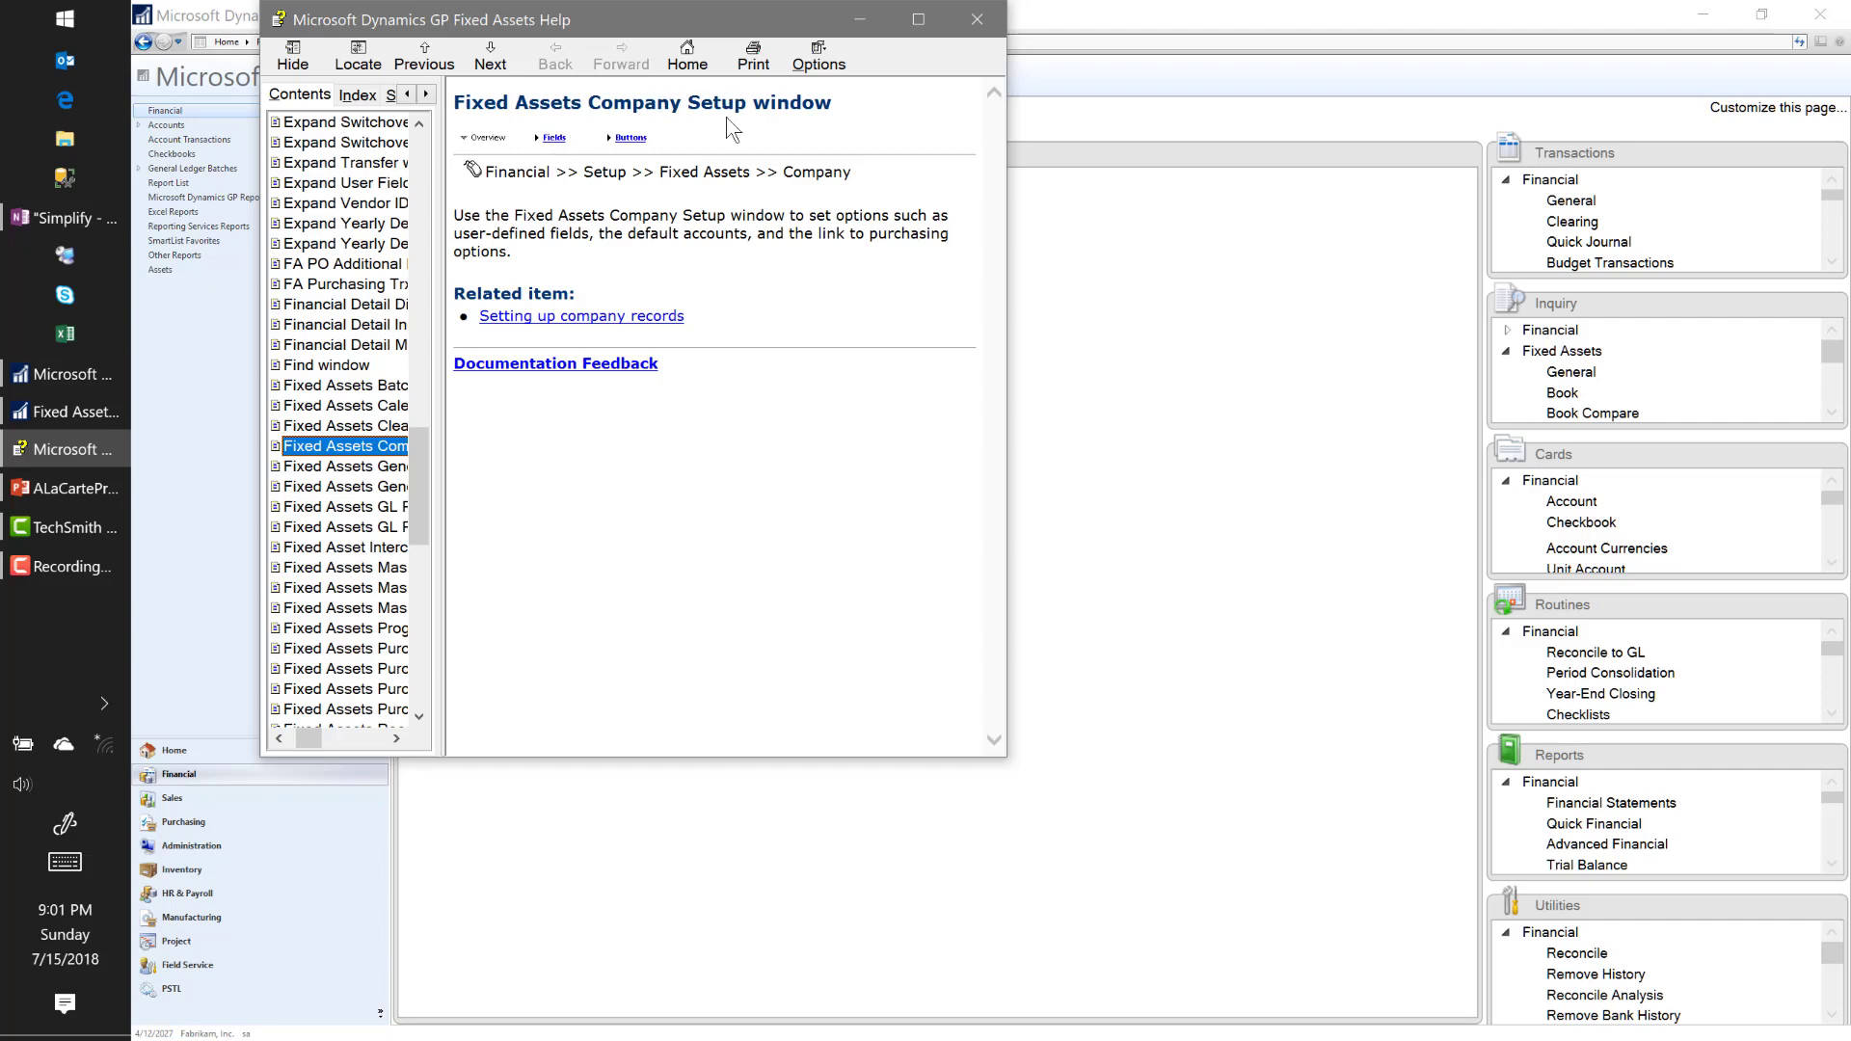
Step: Read the Fields section of the Fixed Assets Company Setup help topic through to its end and close the help
{"action": "left_click", "coordinate": [555, 139]}
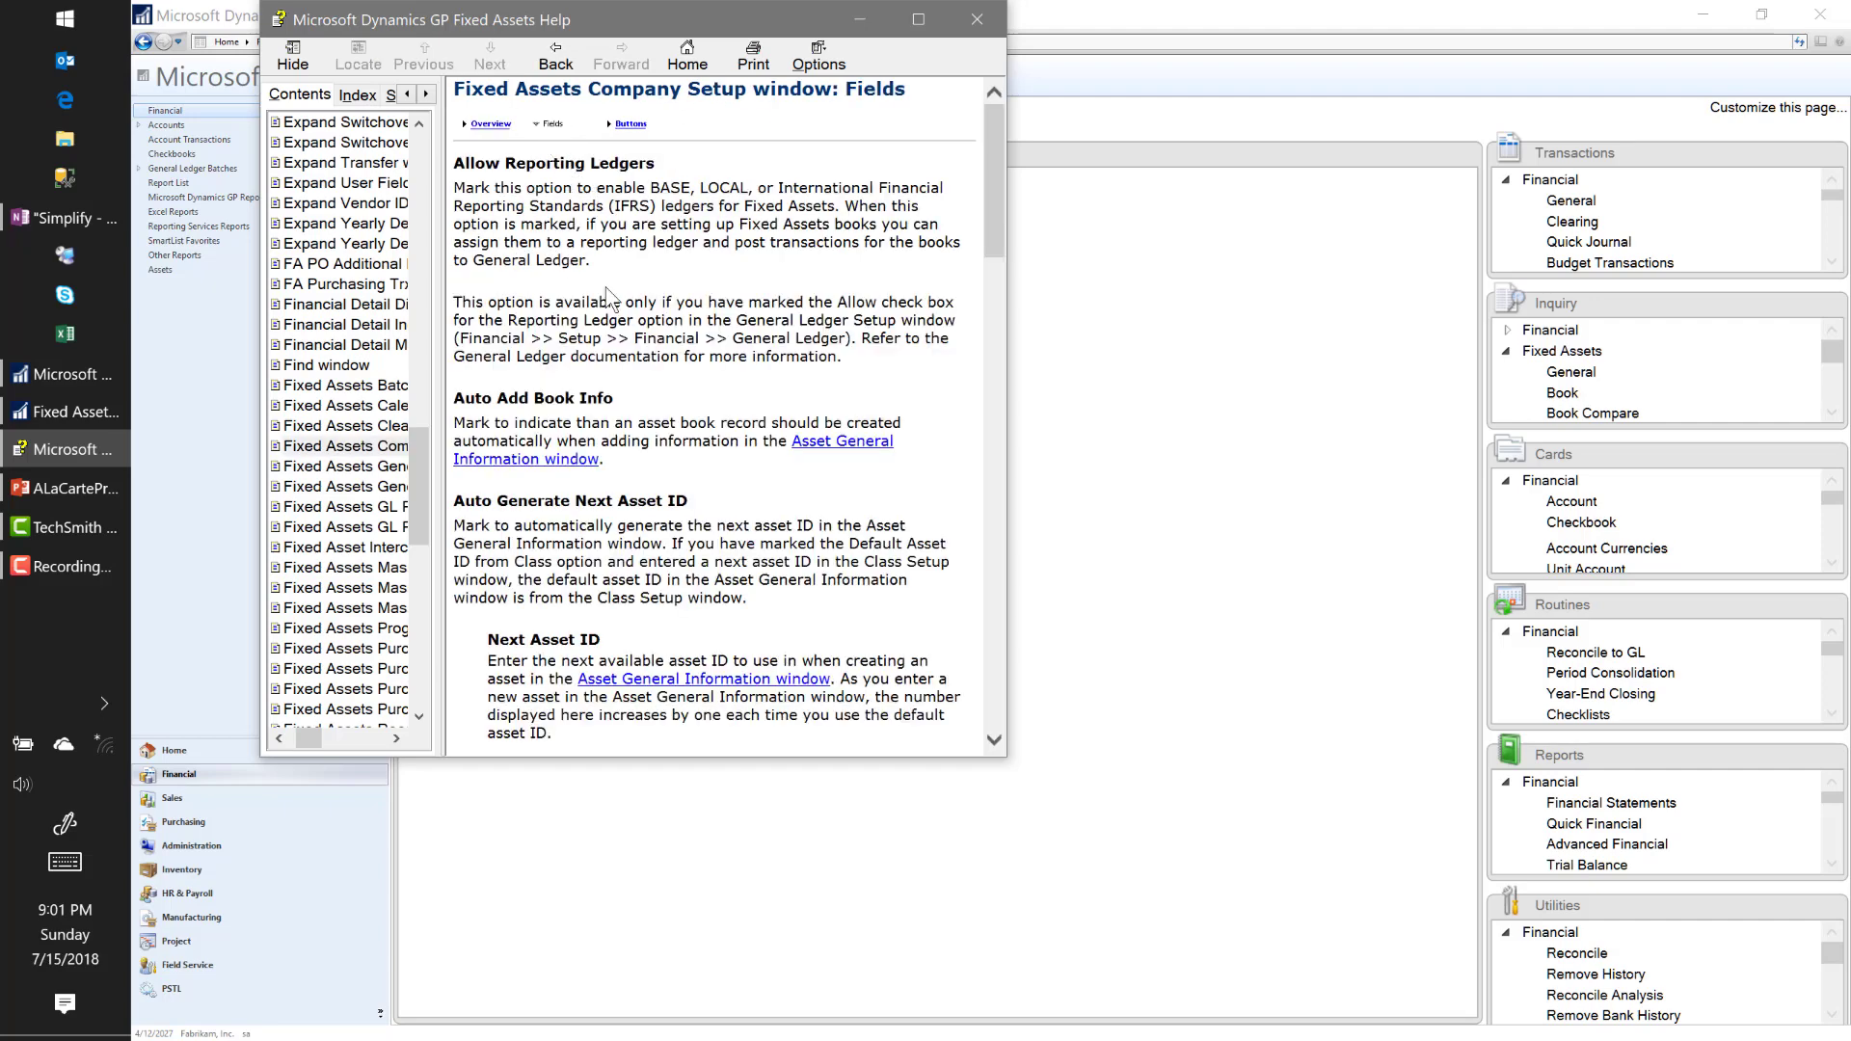
{"action": "scroll", "coordinate": [636, 560], "scroll_direction": "down", "scroll_amount": 10}
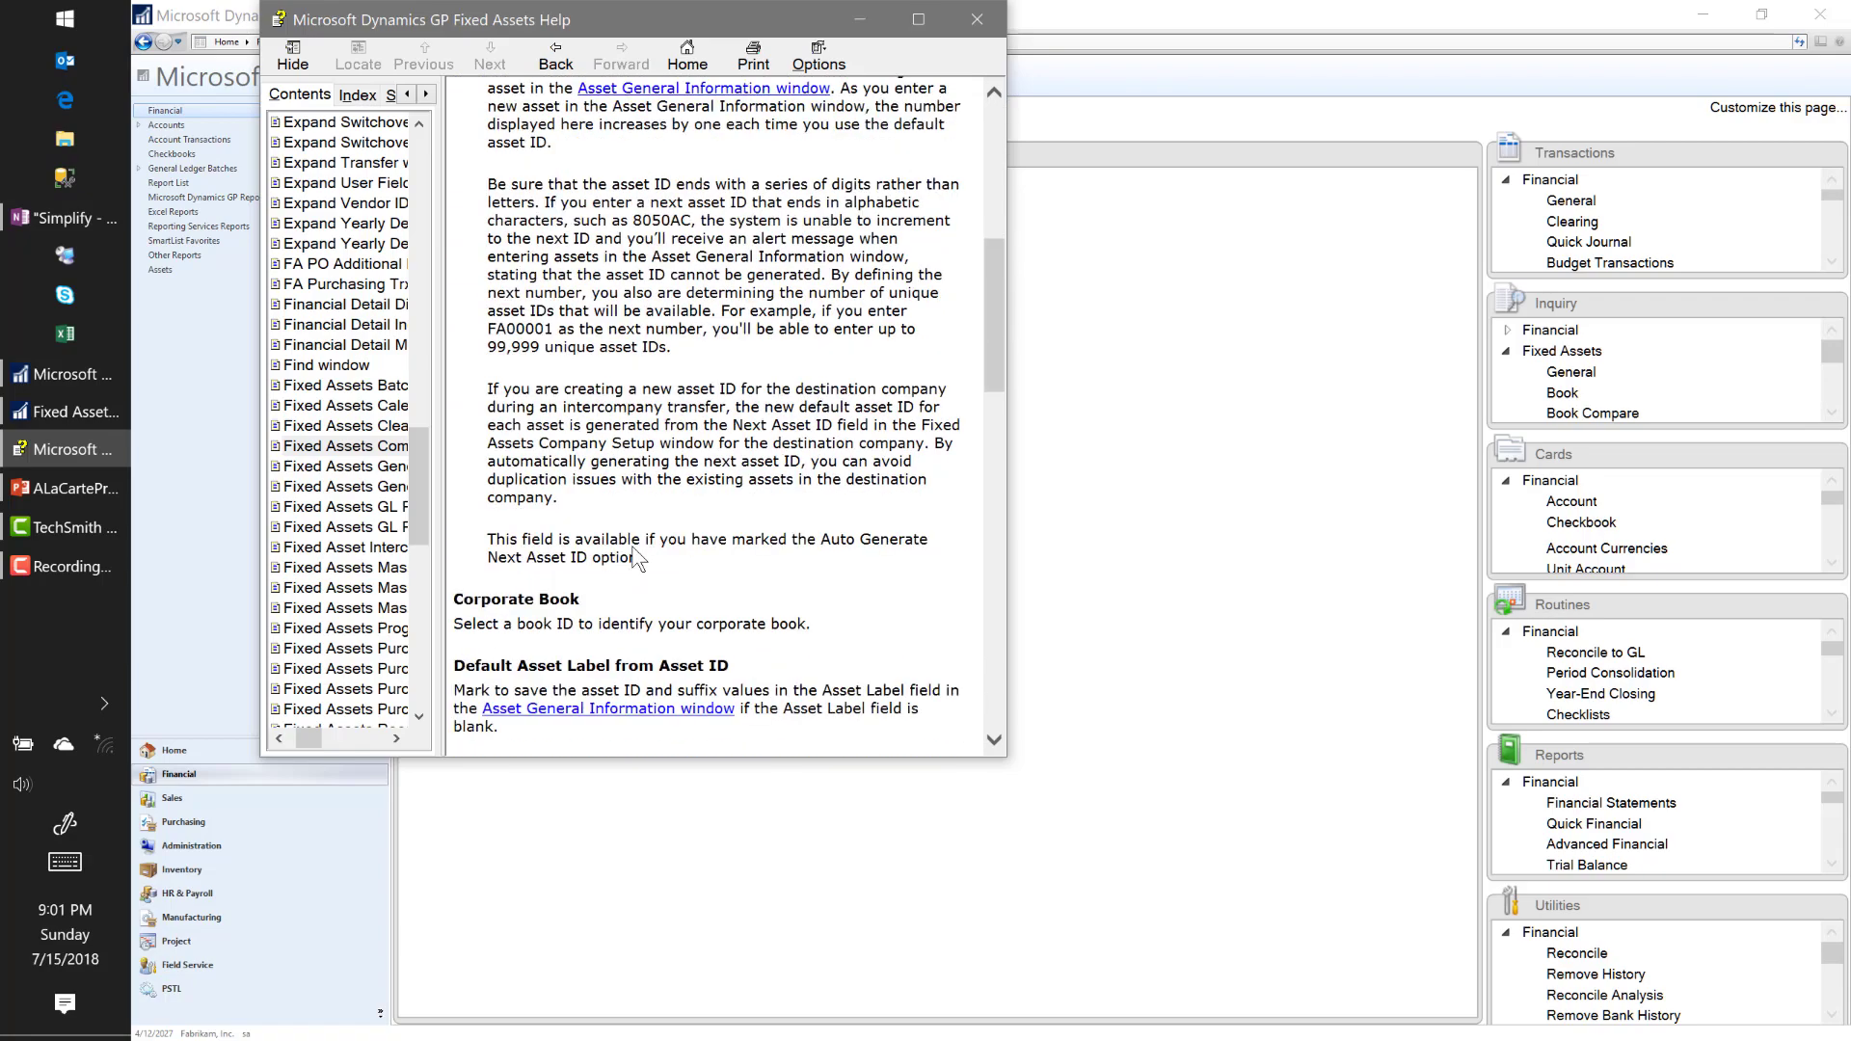
{"action": "scroll", "coordinate": [637, 559], "scroll_direction": "down", "scroll_amount": 15}
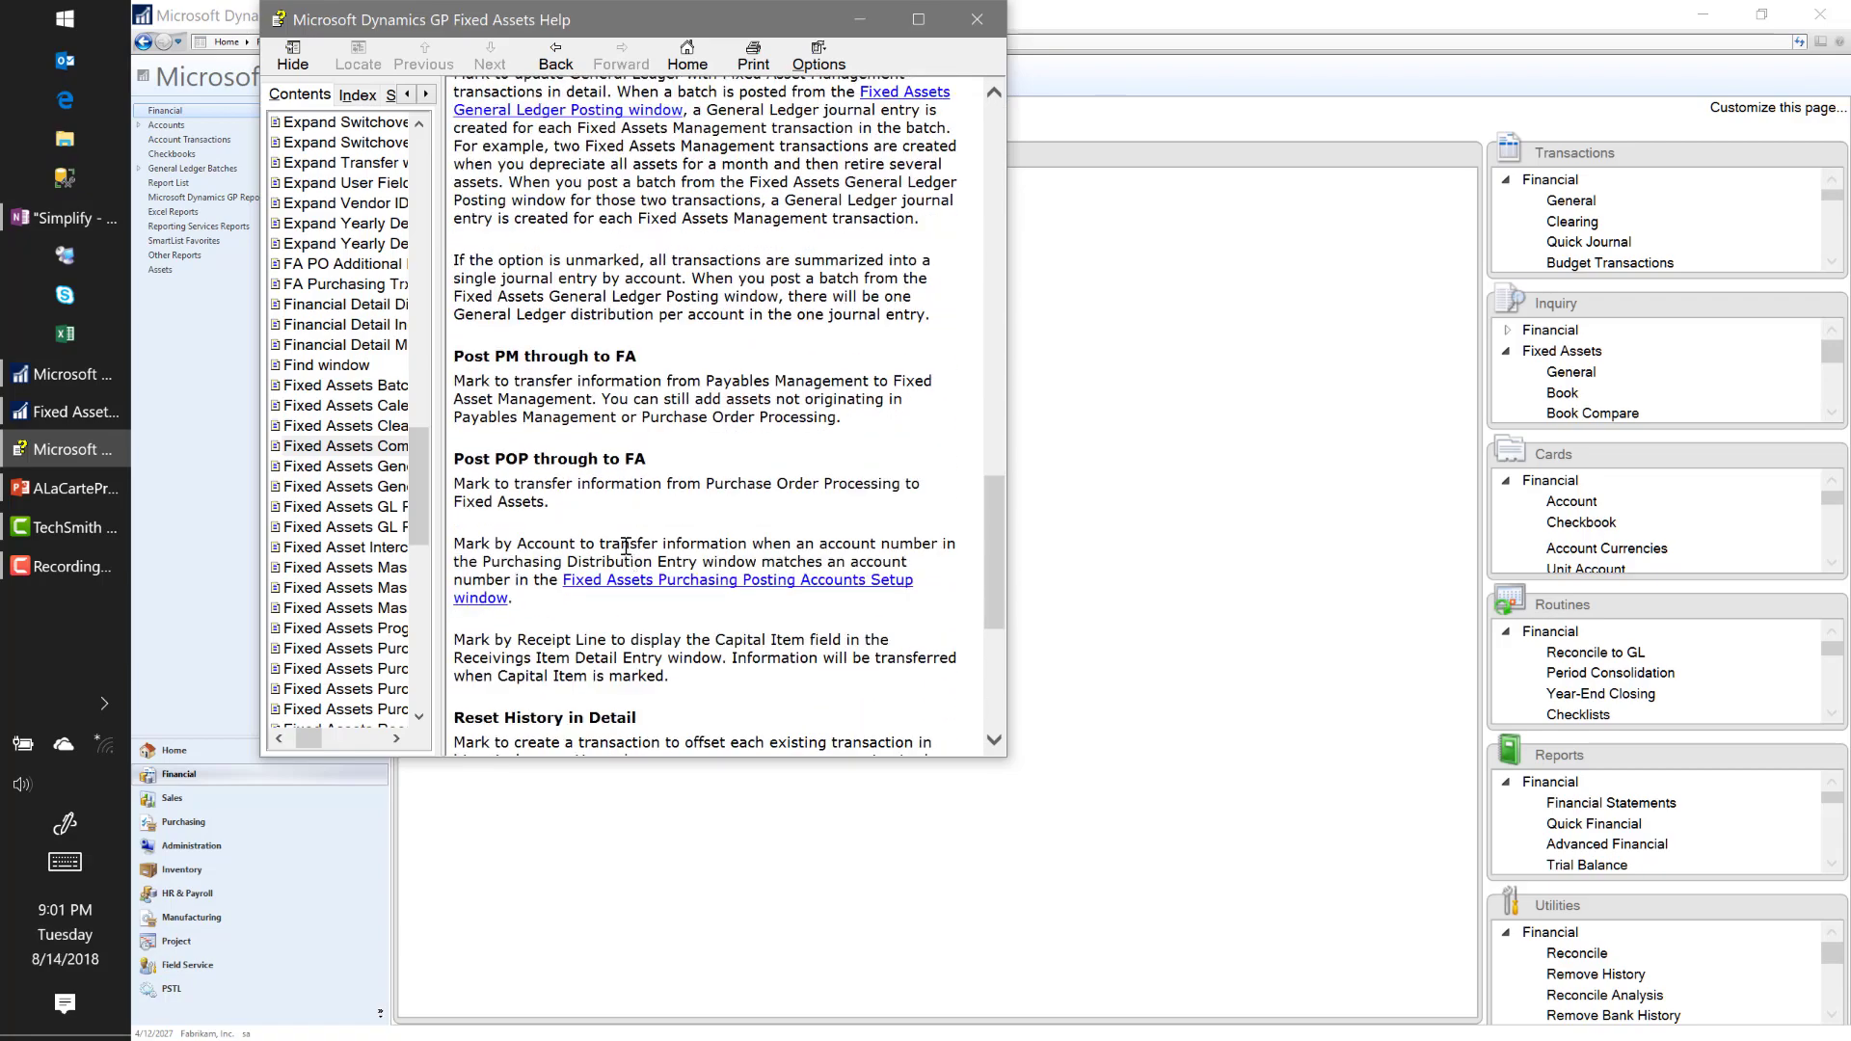
{"action": "scroll", "coordinate": [626, 547], "scroll_direction": "down", "scroll_amount": 7}
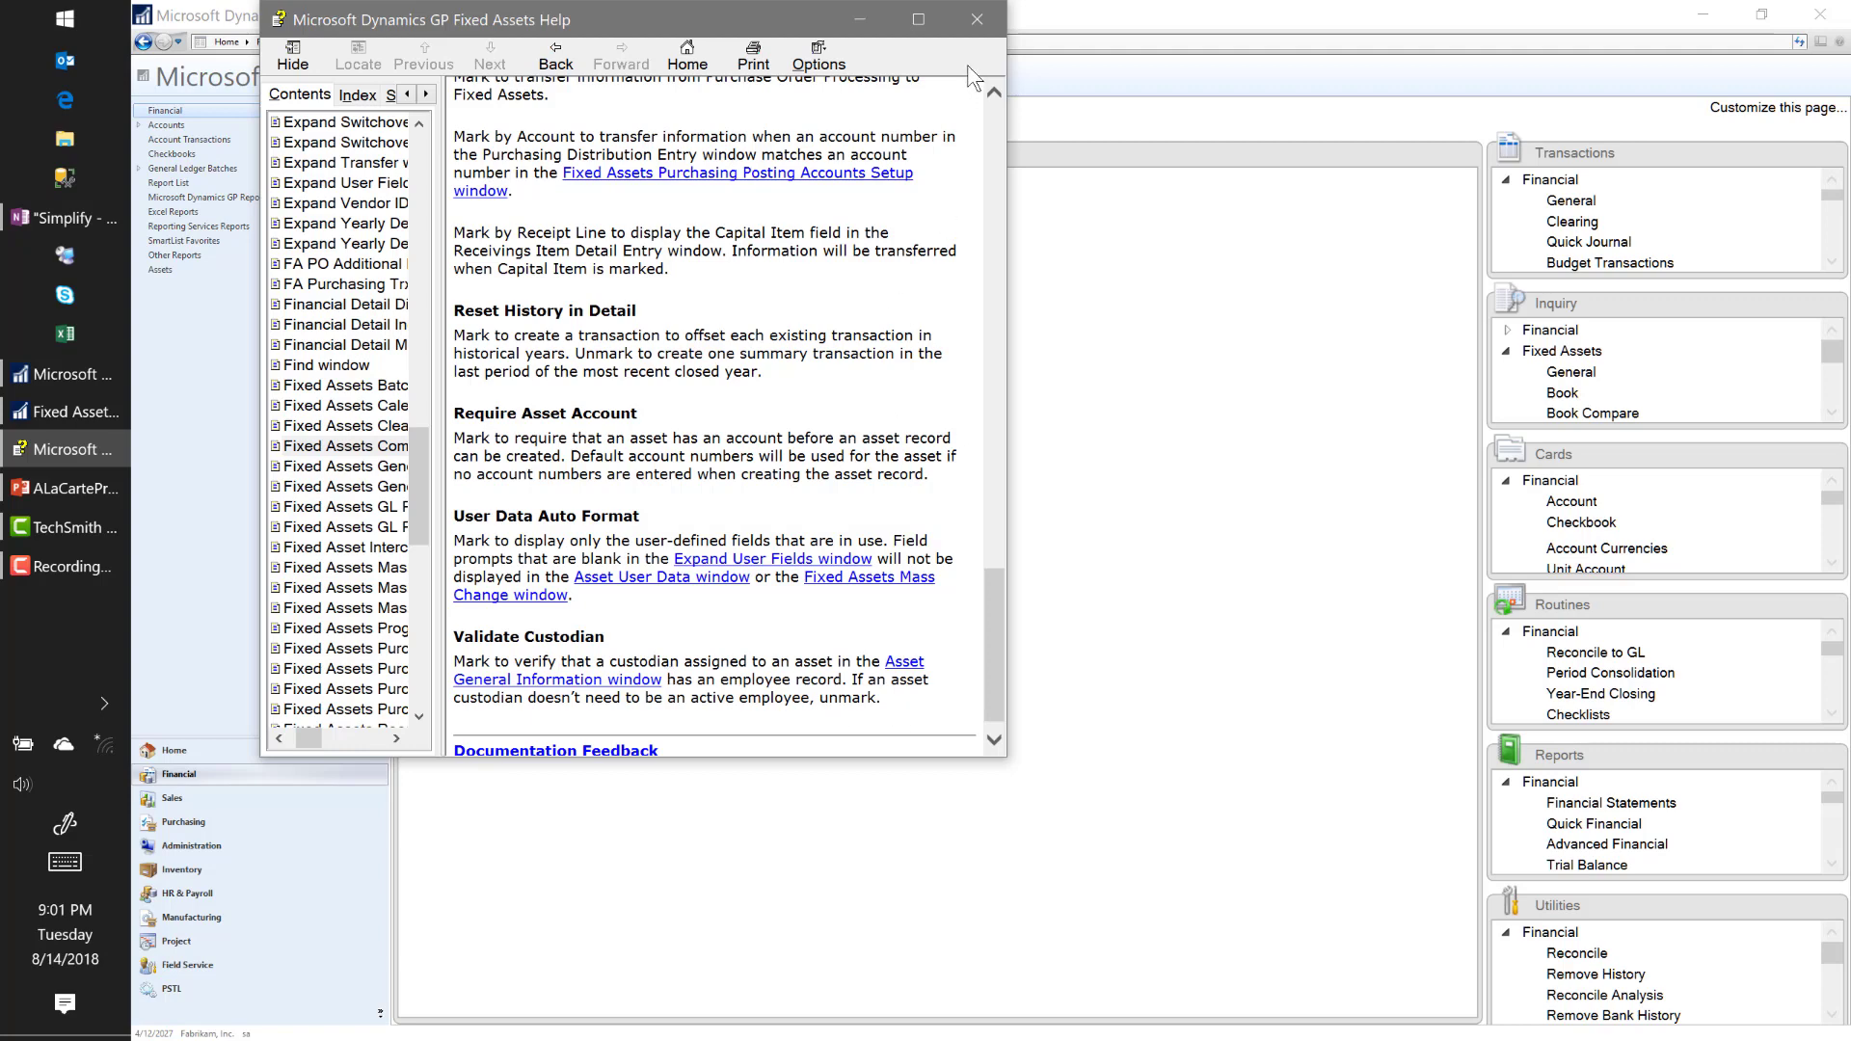
{"action": "left_click", "coordinate": [982, 20]}
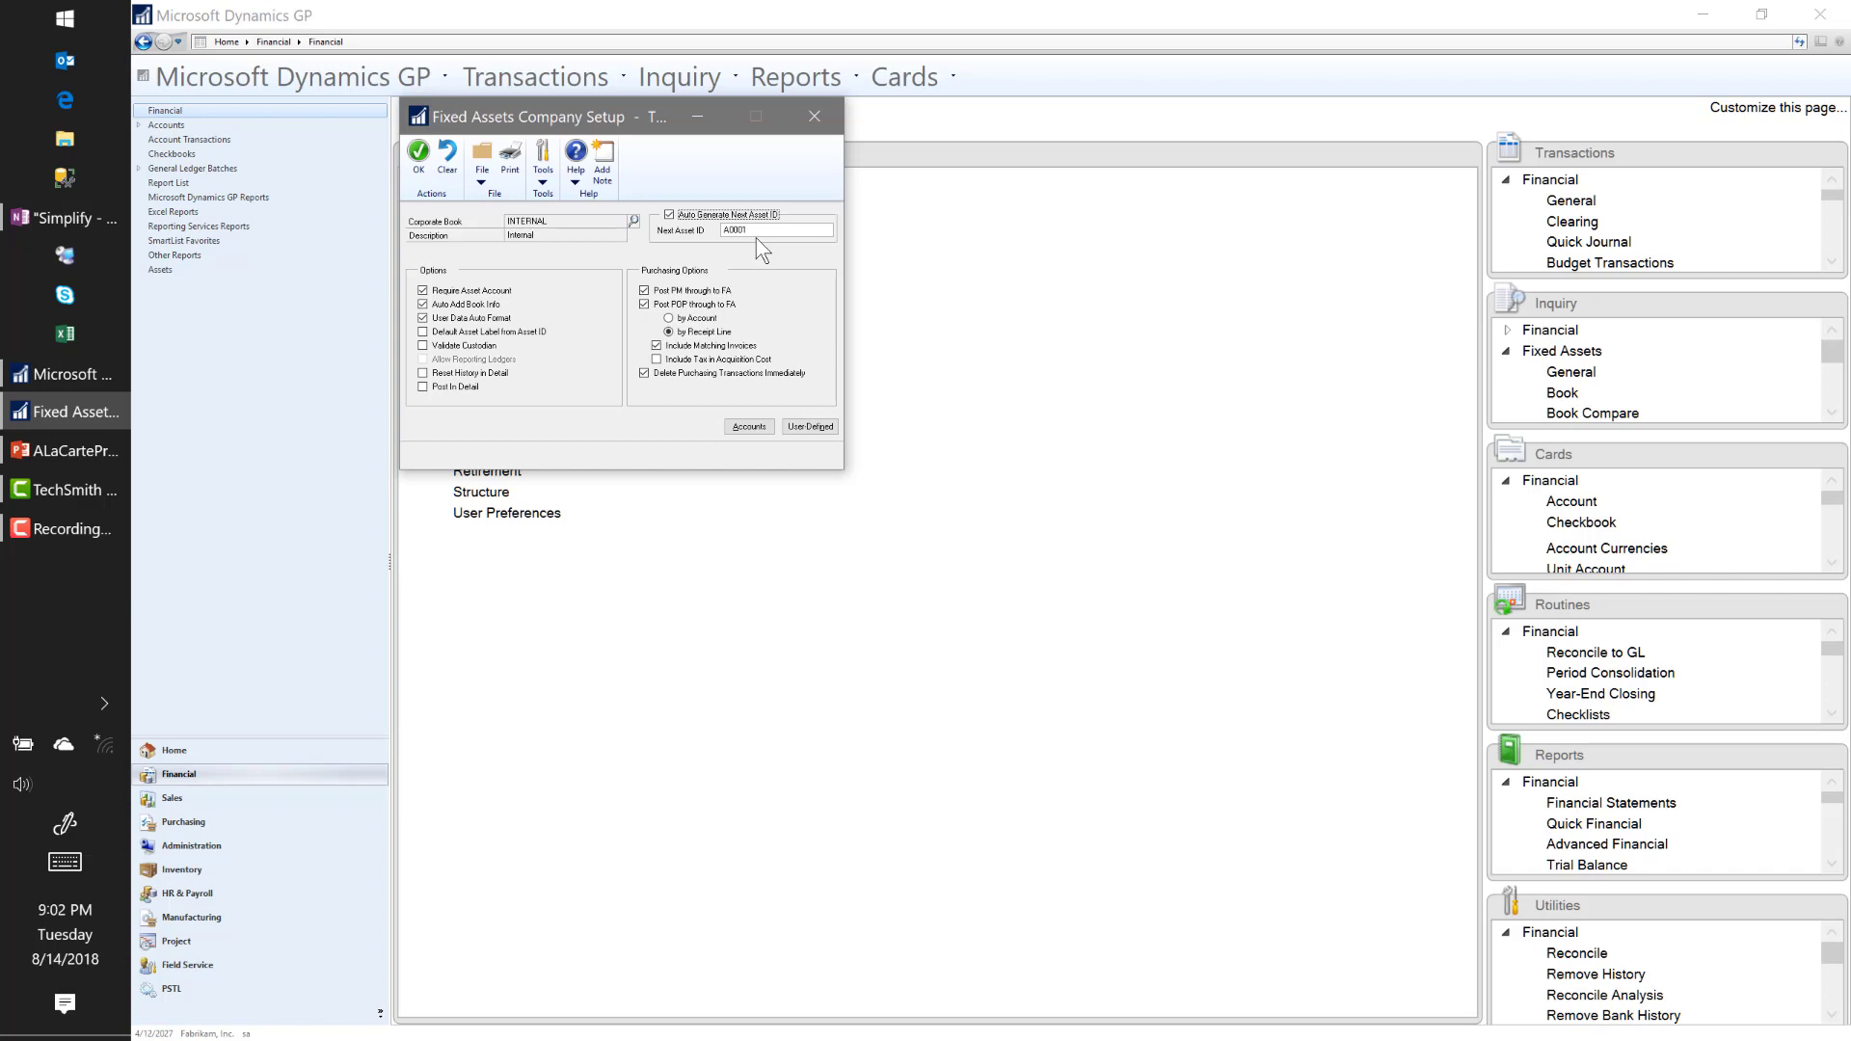
Step: Check the Auto Generate Next Asset ID option and view the default fixed asset accounts
{"action": "left_click", "coordinate": [692, 215]}
{"action": "left_click", "coordinate": [692, 215]}
{"action": "key", "text": "Tab"}
{"action": "left_click", "coordinate": [760, 426]}
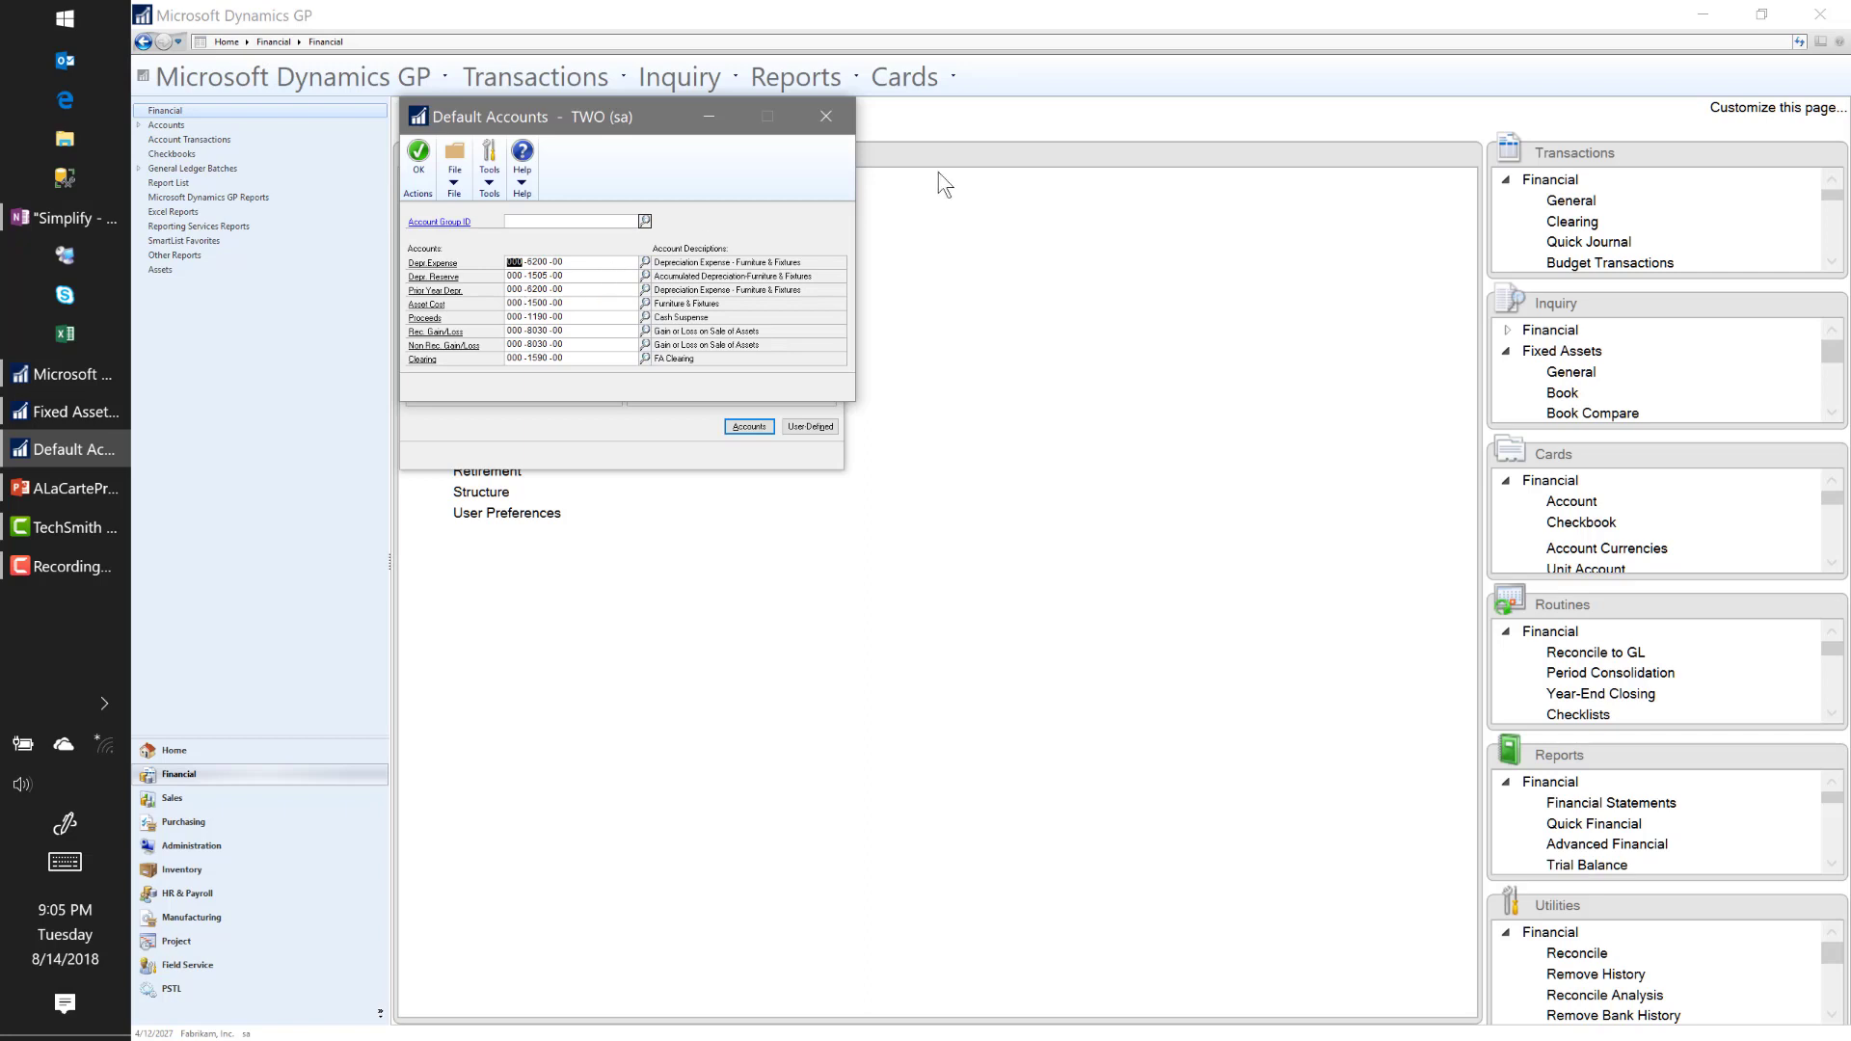
{"action": "left_click", "coordinate": [827, 117]}
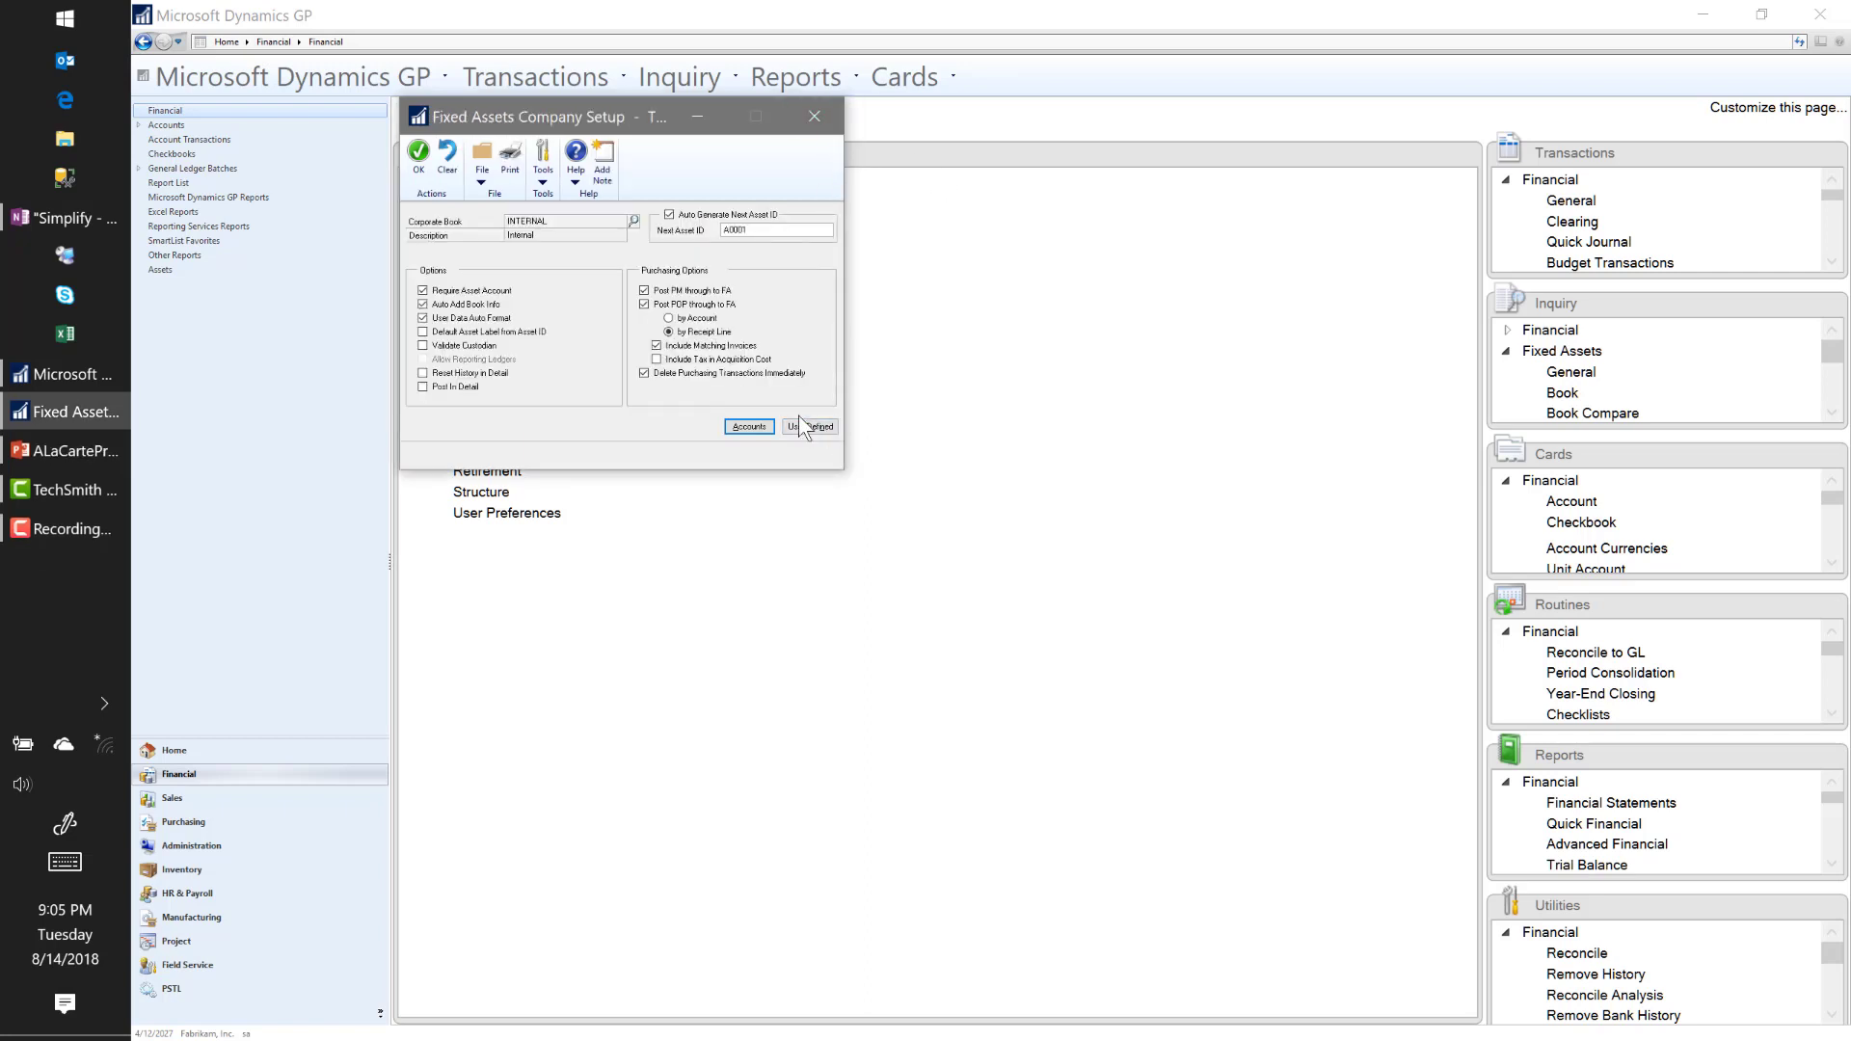
Step: Review the user-defined fields and the list of valid values for Project Number, and close the company setup
{"action": "left_click", "coordinate": [798, 424]}
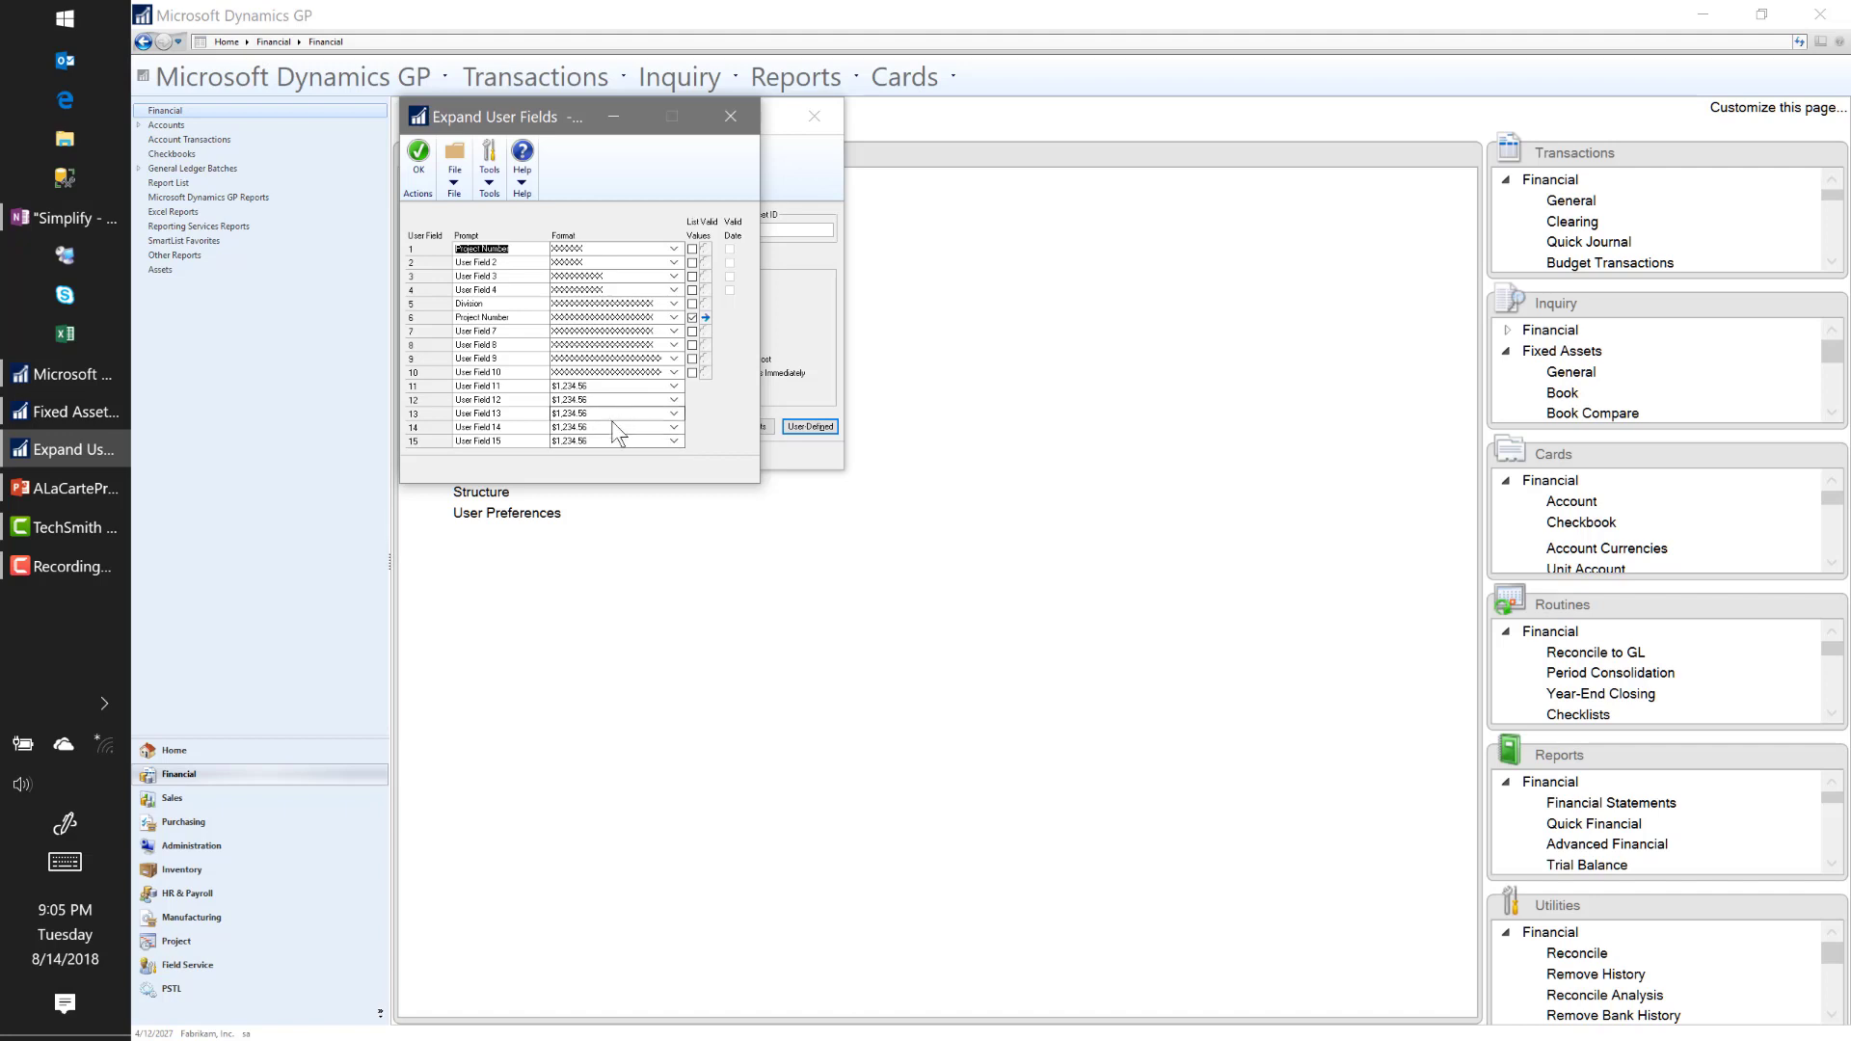
{"action": "left_click", "coordinate": [518, 304]}
{"action": "left_click", "coordinate": [531, 320]}
{"action": "left_click", "coordinate": [705, 318]}
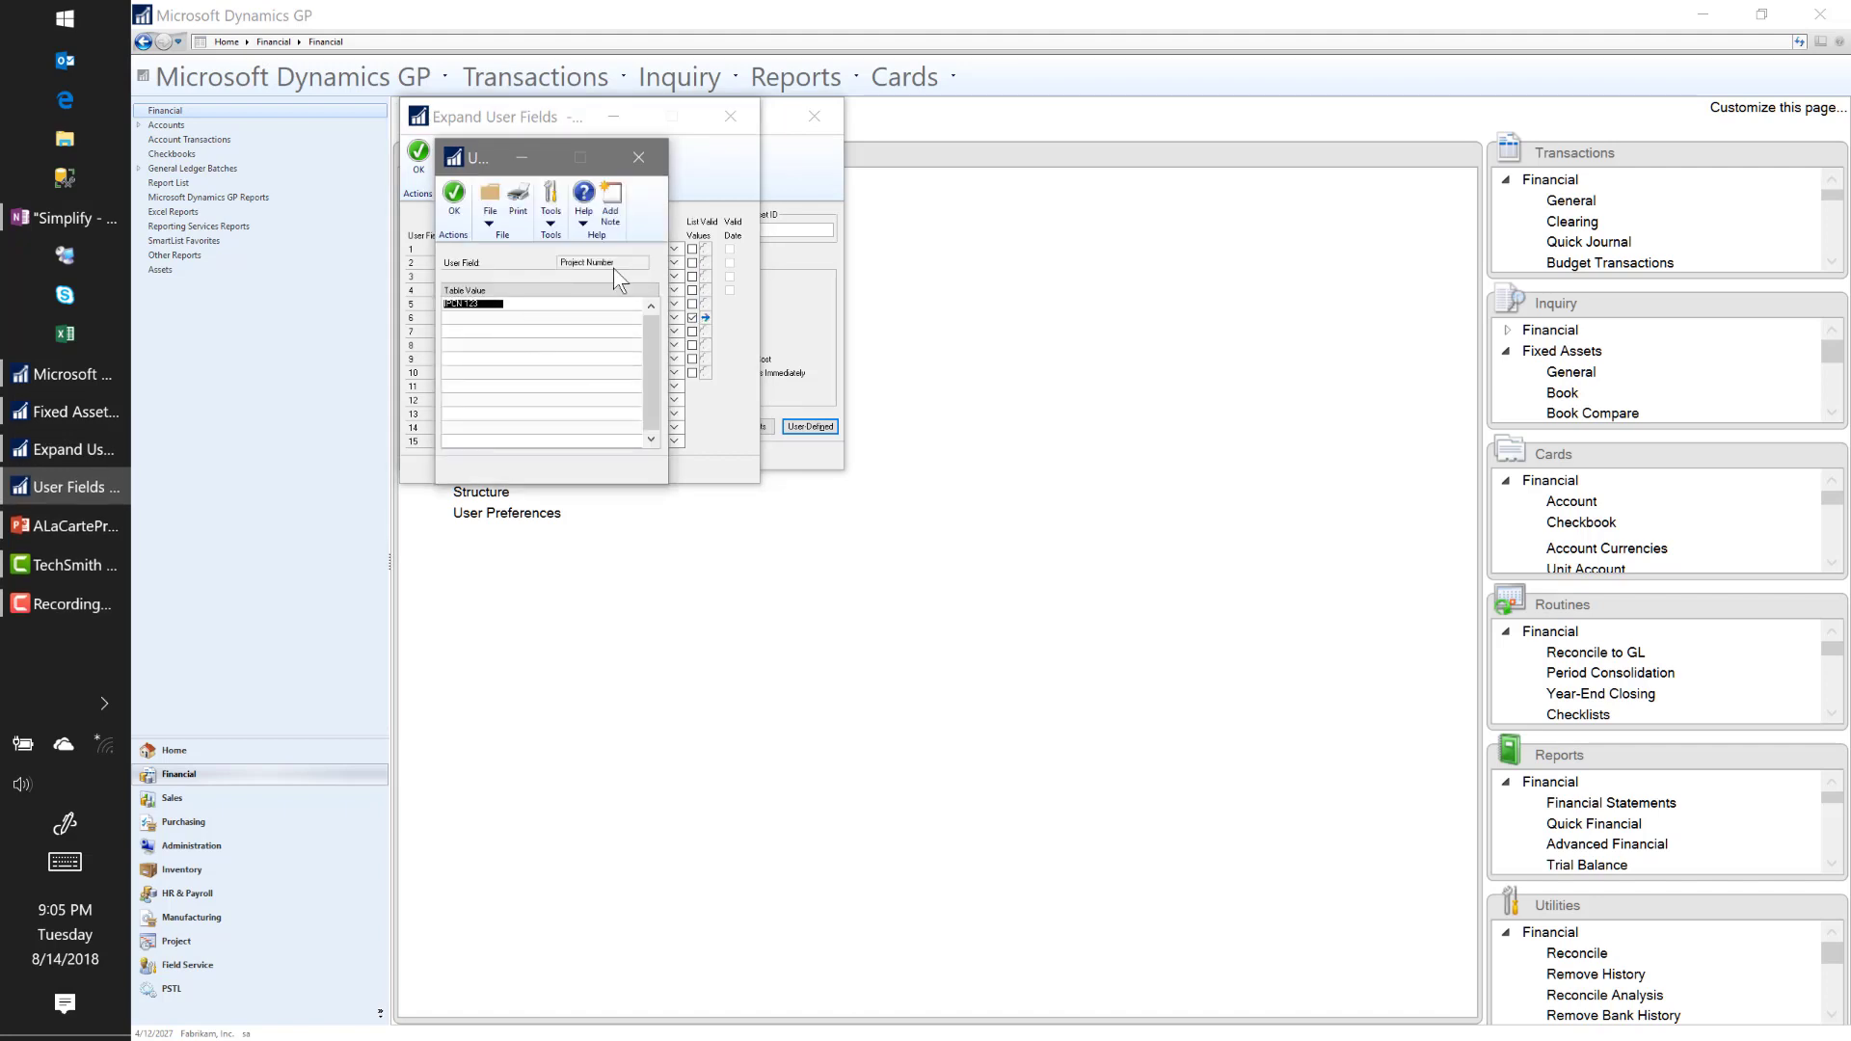
{"action": "left_click", "coordinate": [454, 198]}
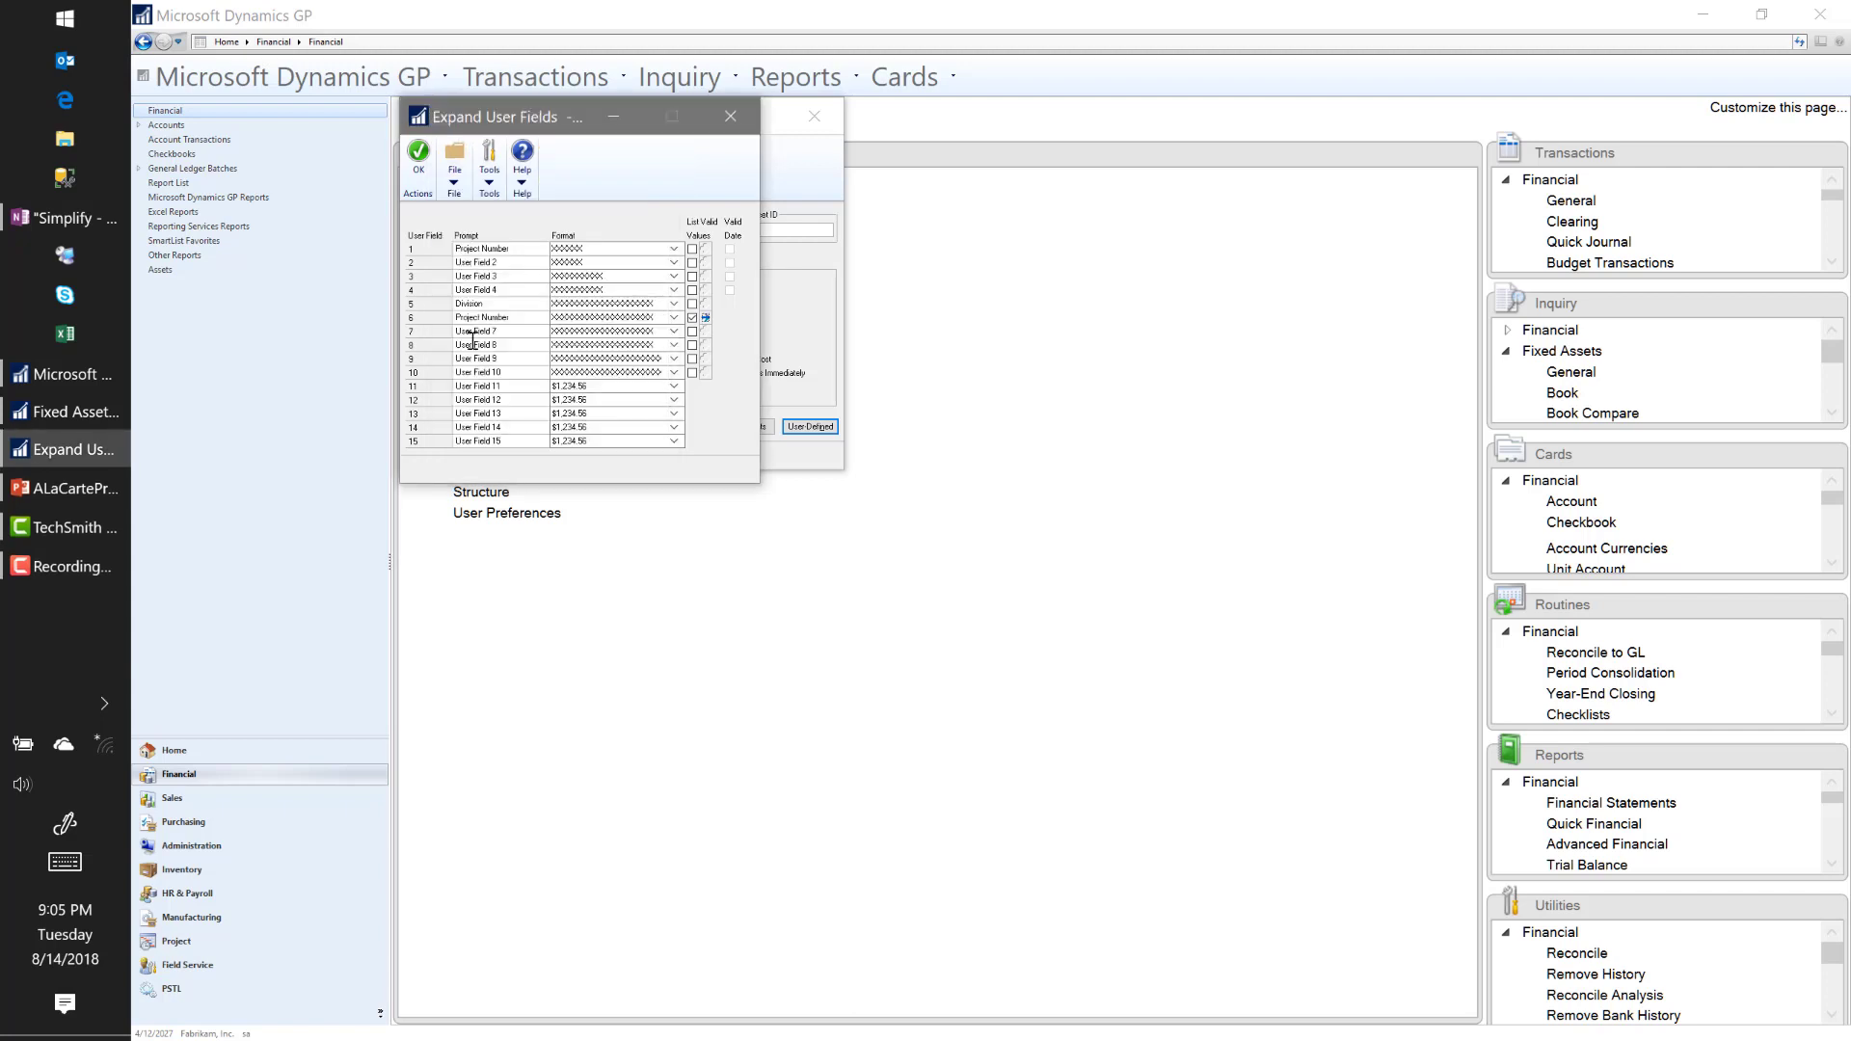
{"action": "left_click", "coordinate": [418, 166]}
{"action": "left_click", "coordinate": [419, 178]}
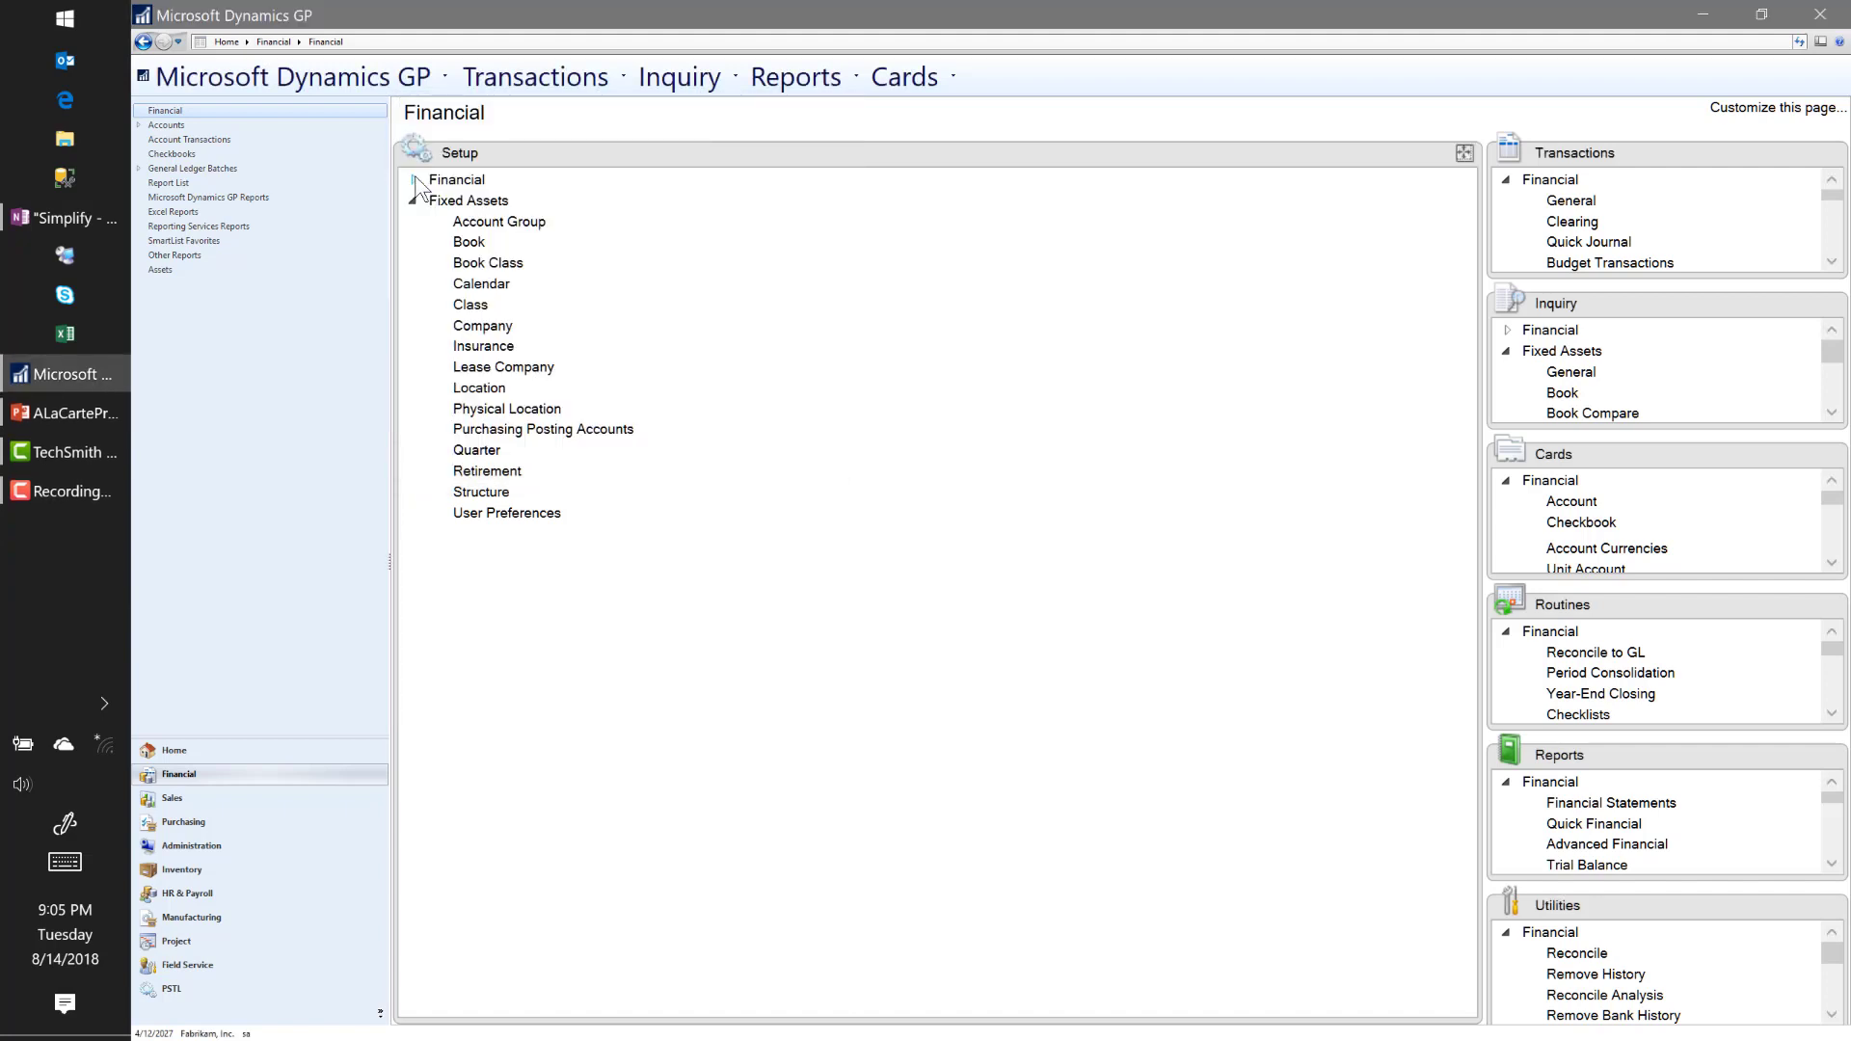
Step: Open Book Setup, browse the records to the INTERNAL book, and move the window clear of the Fixed Assets setup list
{"action": "left_click", "coordinate": [468, 246]}
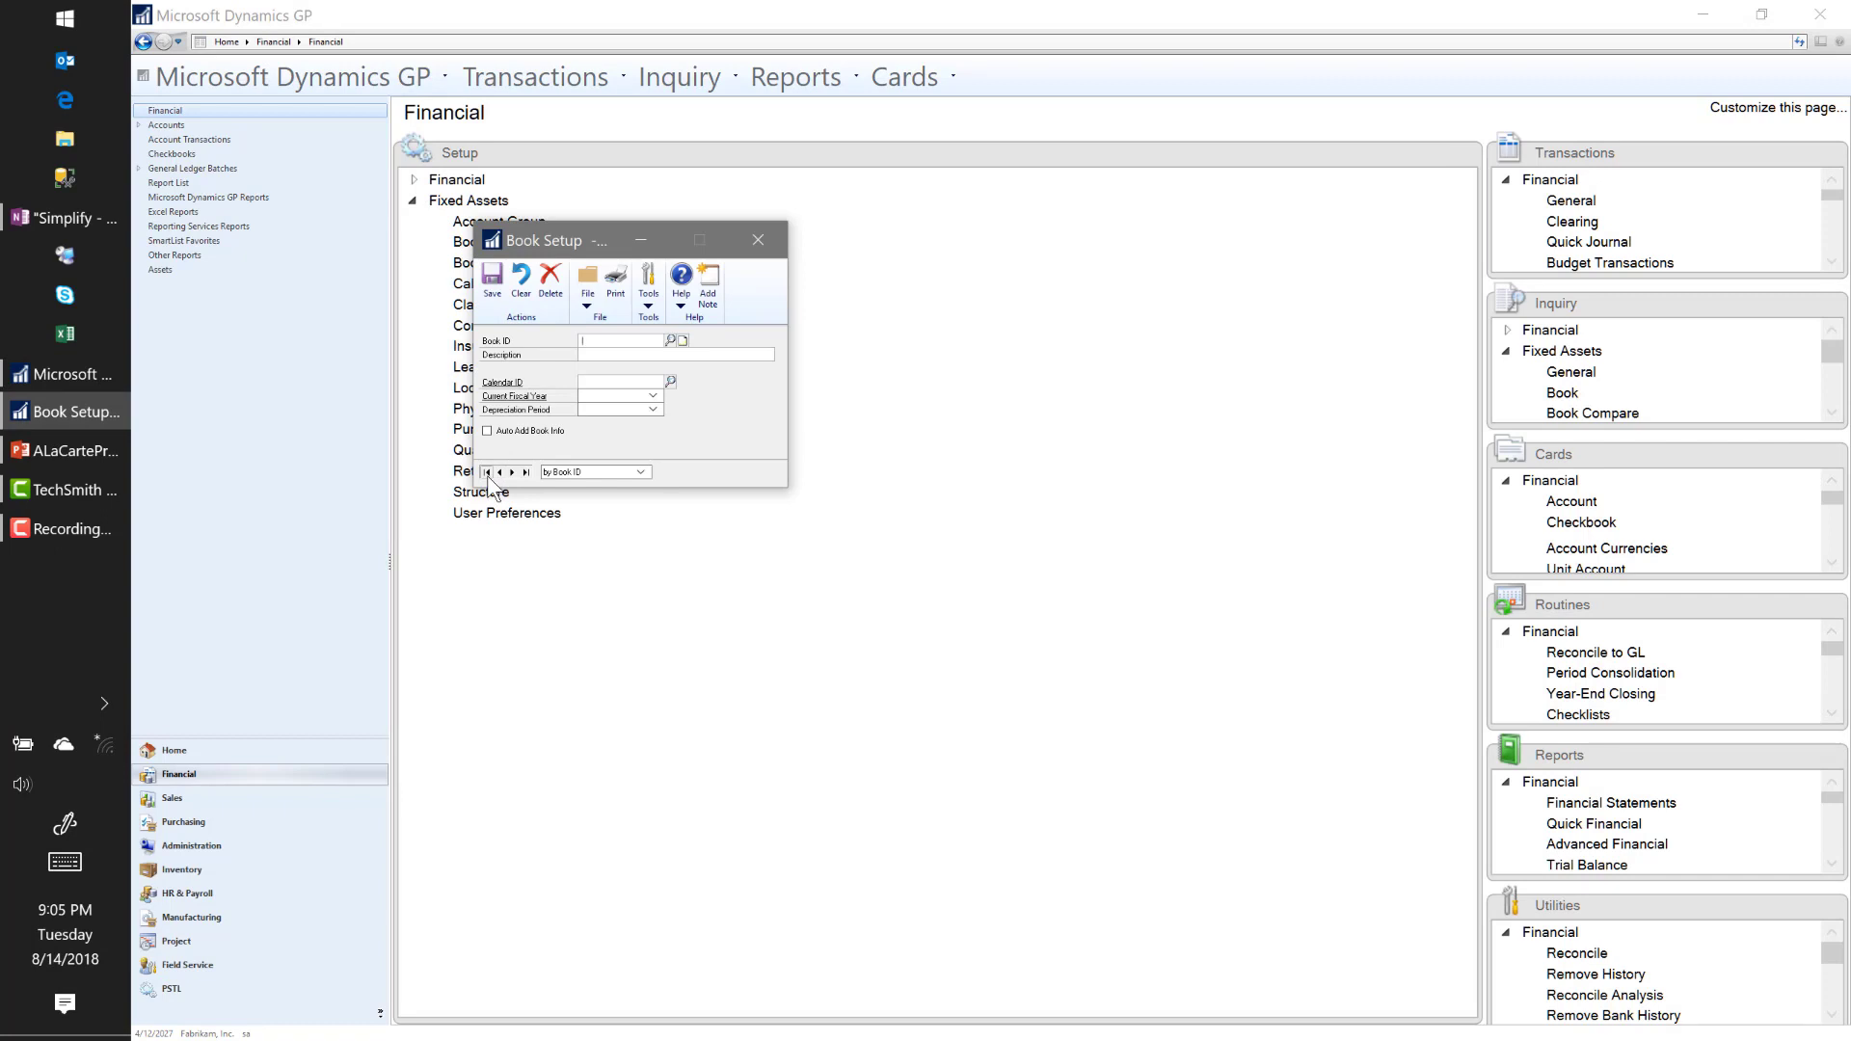
{"action": "left_click", "coordinate": [510, 474]}
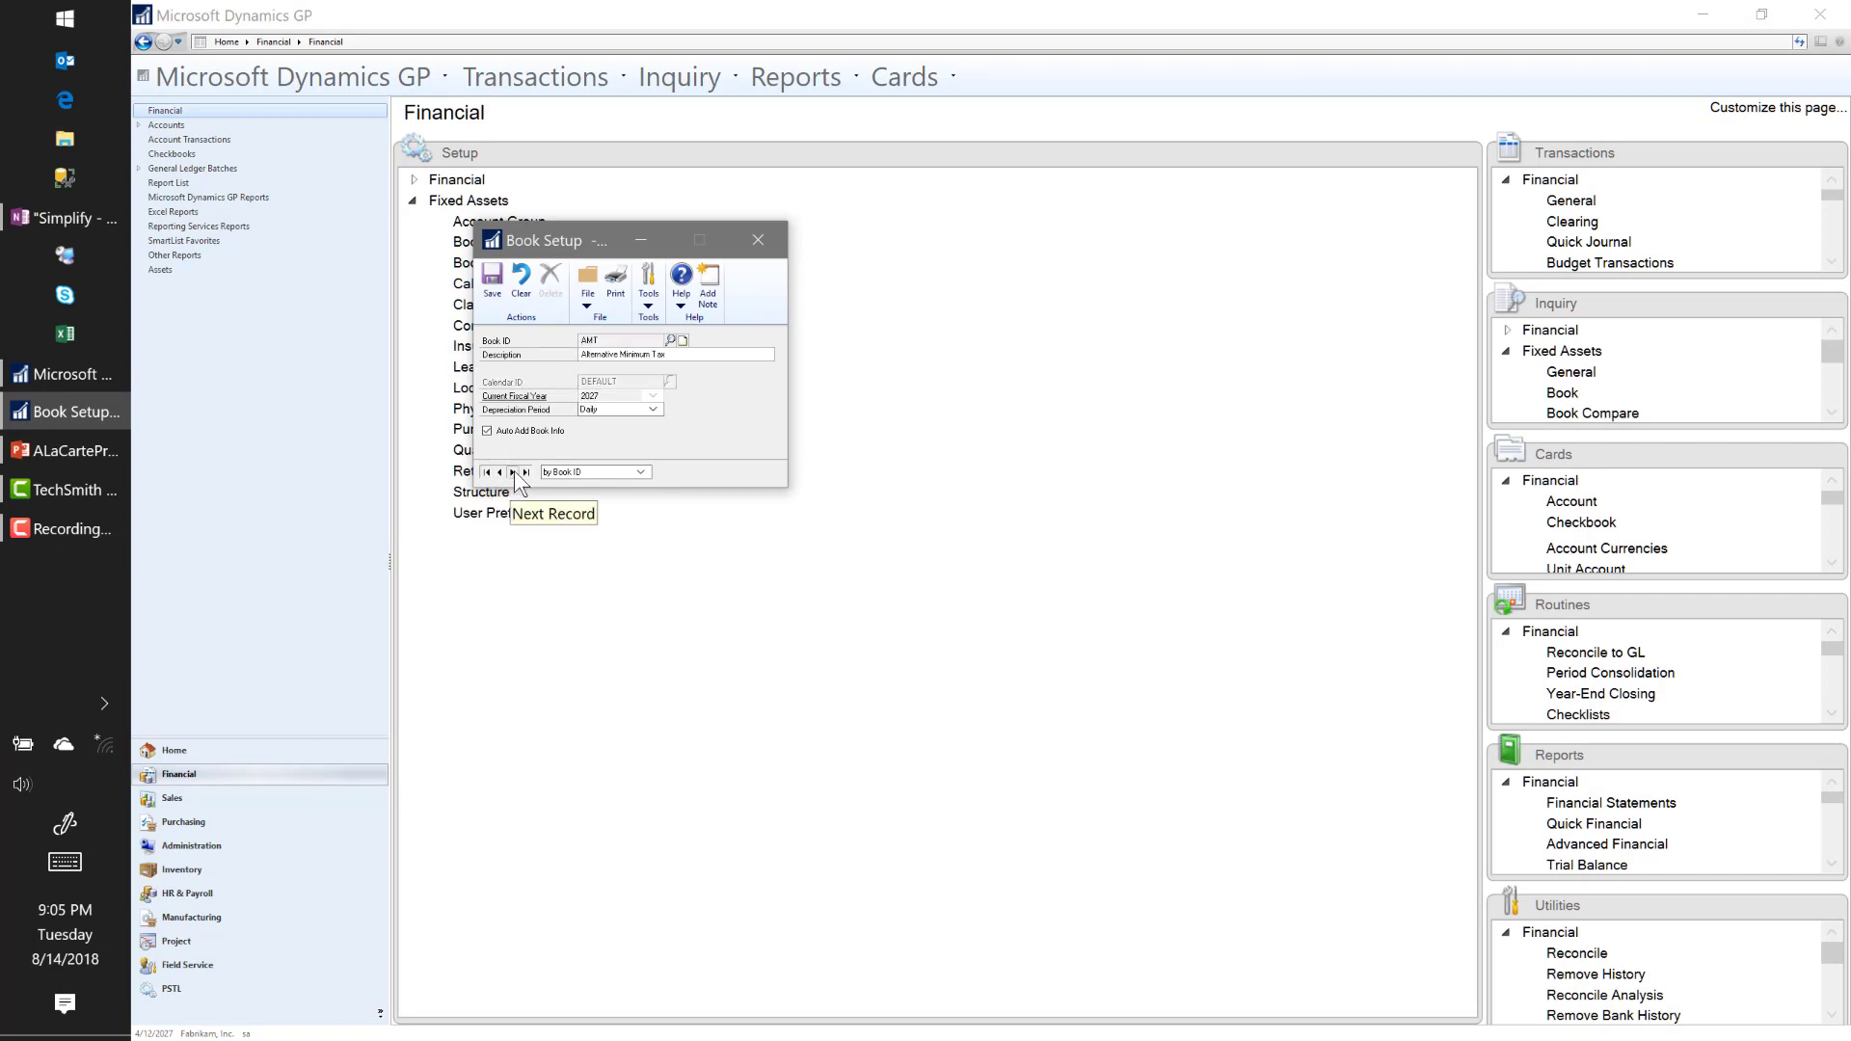
{"action": "left_click", "coordinate": [513, 470]}
{"action": "left_click_drag", "start_coordinate": [583, 239], "coordinate": [845, 207]}
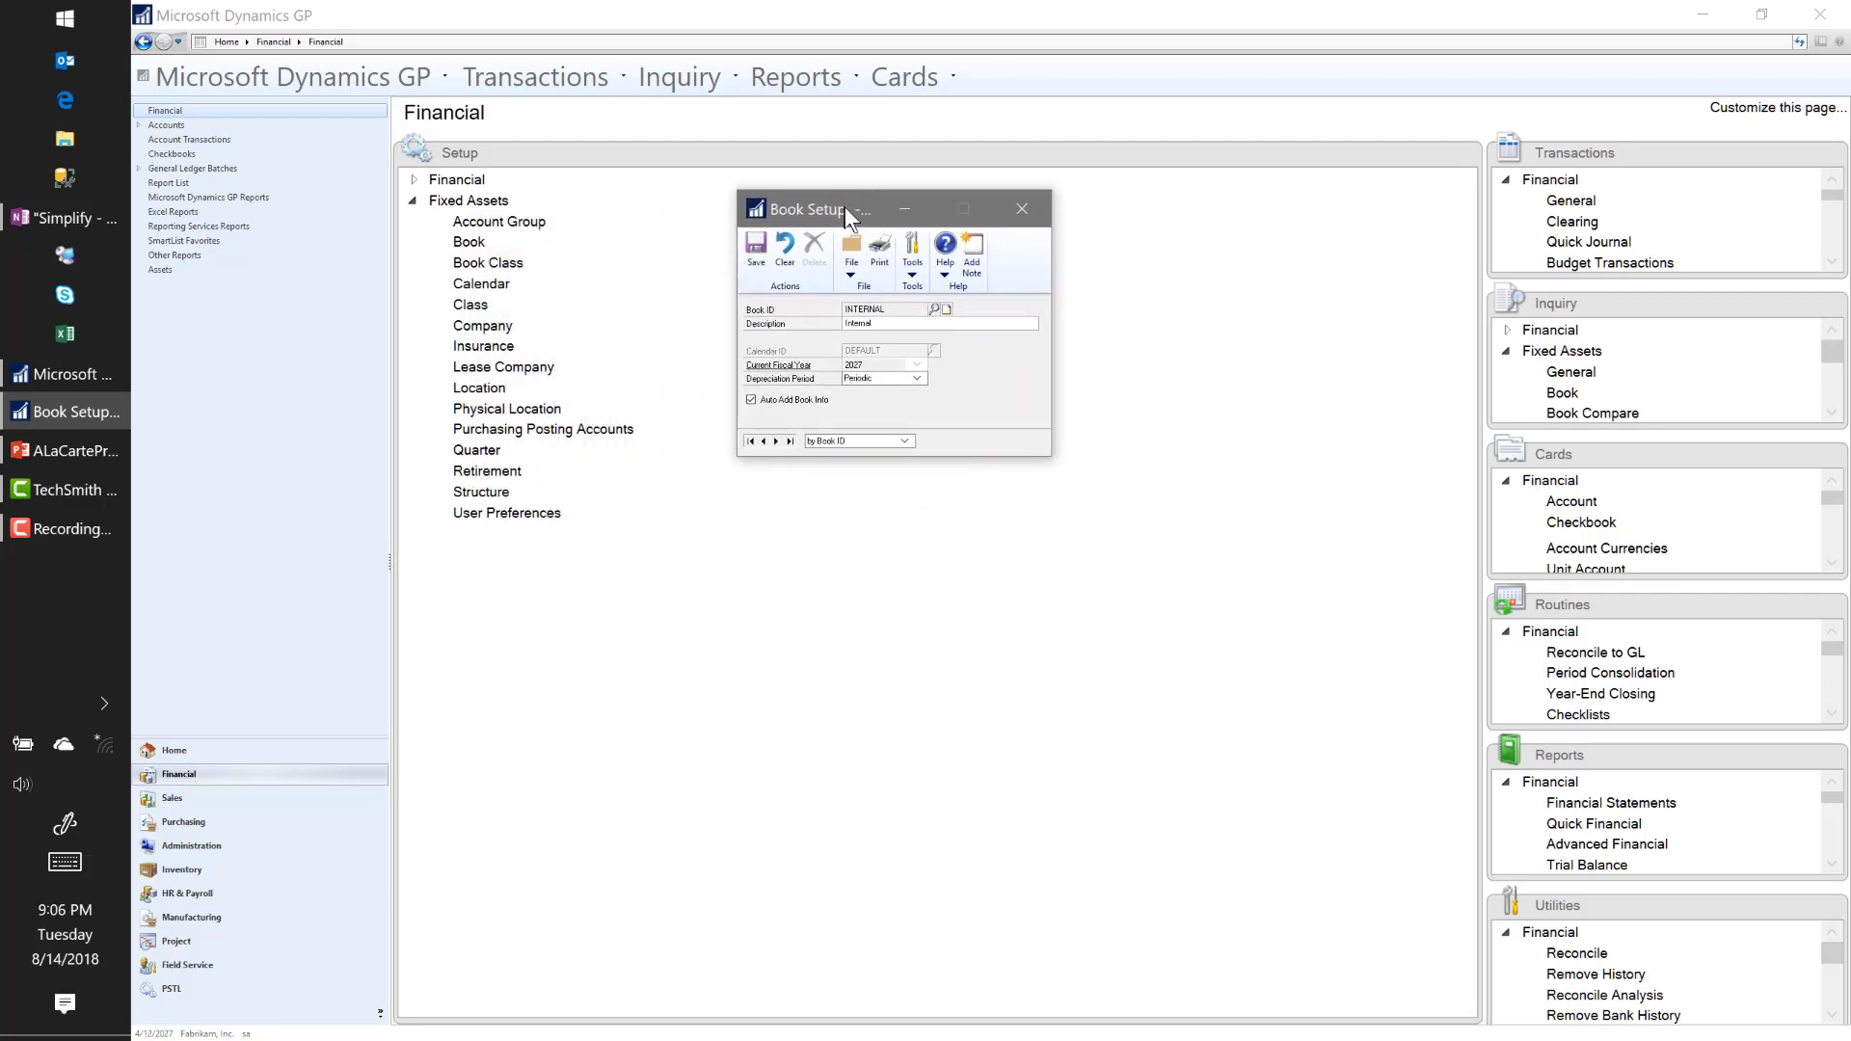
Step: Check the corporate book in Fixed Assets Company Setup, and review the INTERNAL book's settings before closing Book Setup
{"action": "left_click", "coordinate": [478, 330]}
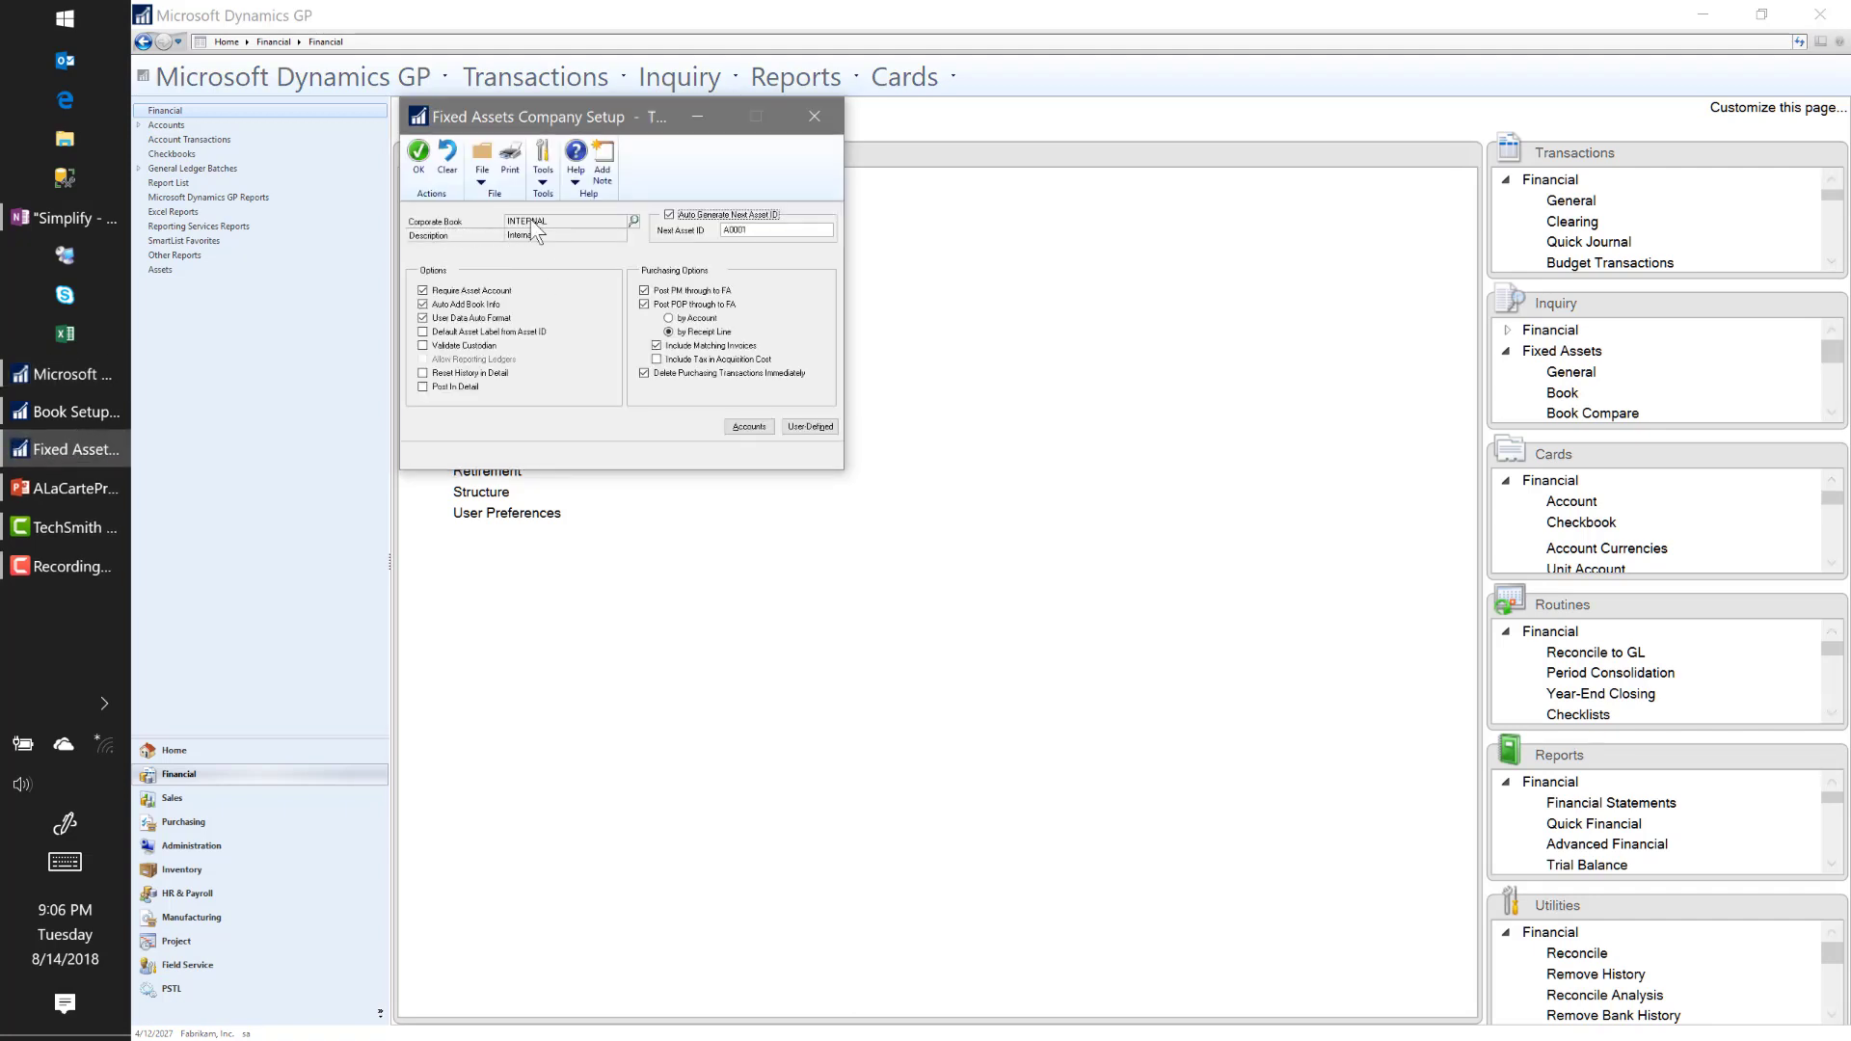
{"action": "left_click", "coordinate": [418, 154]}
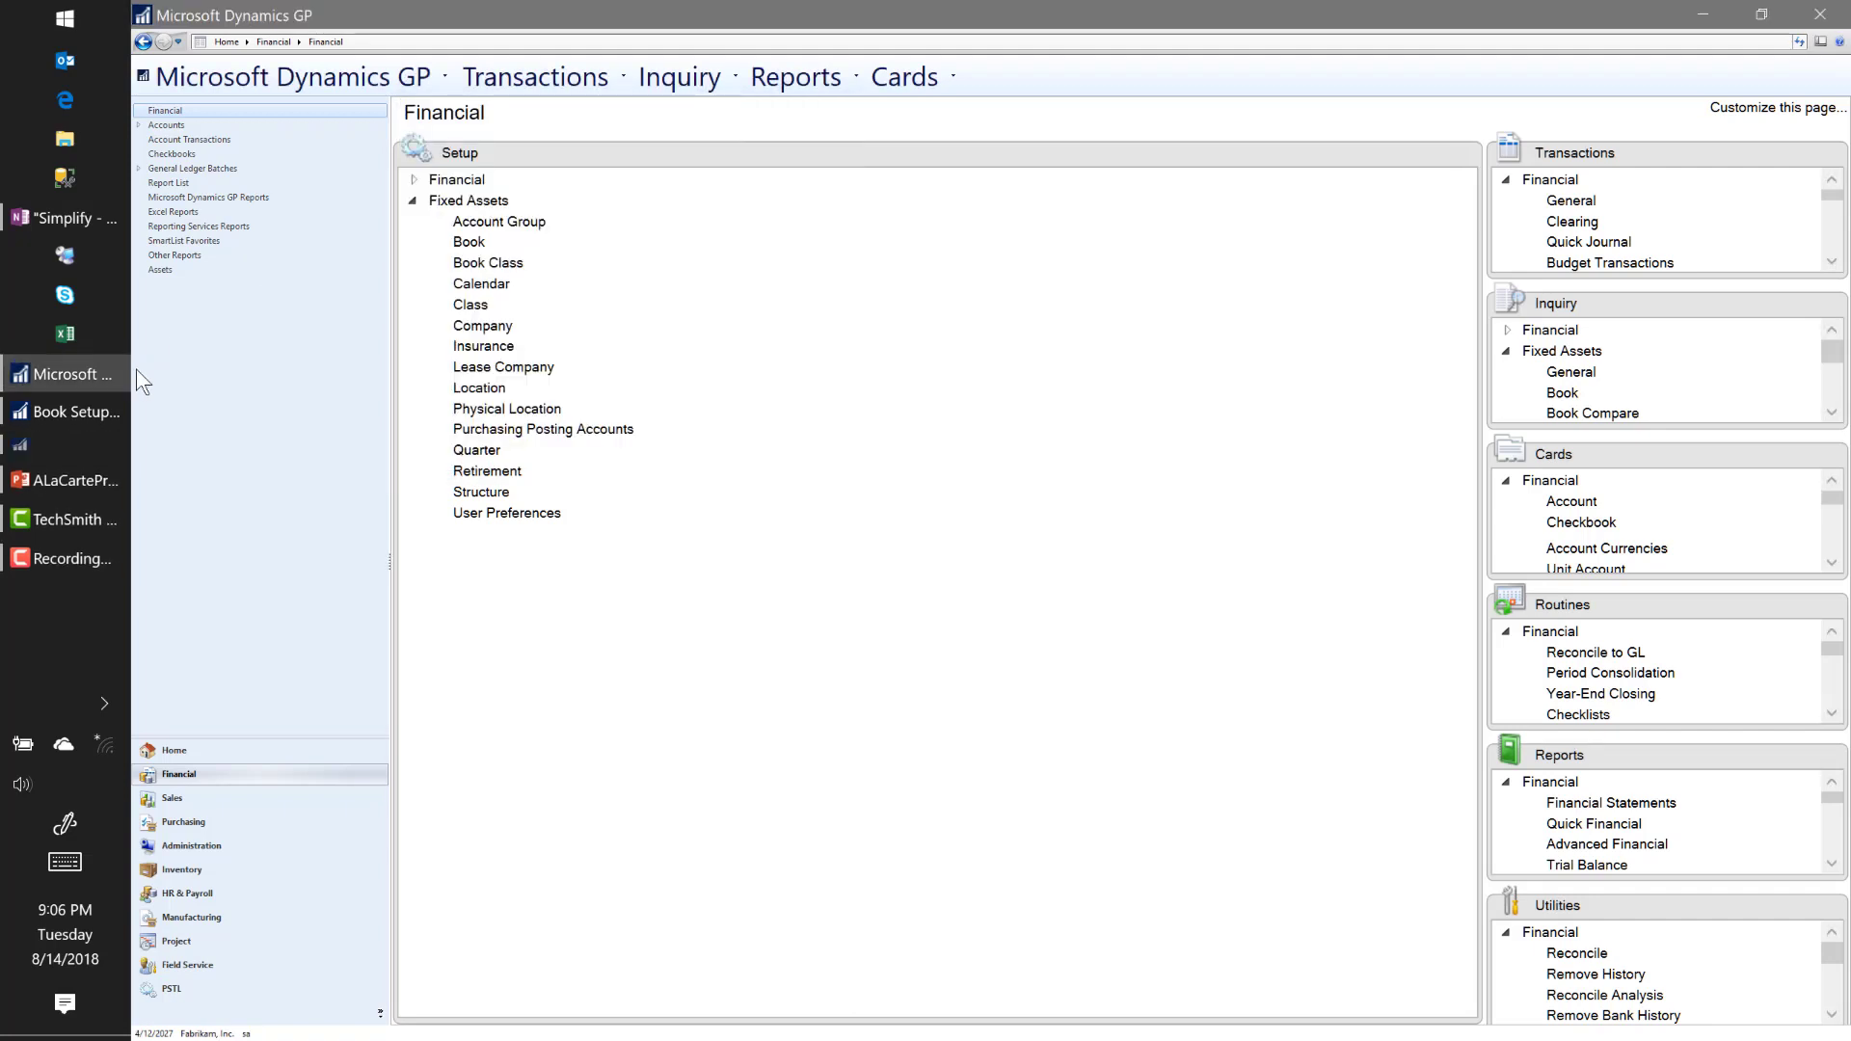
{"action": "left_click", "coordinate": [95, 413]}
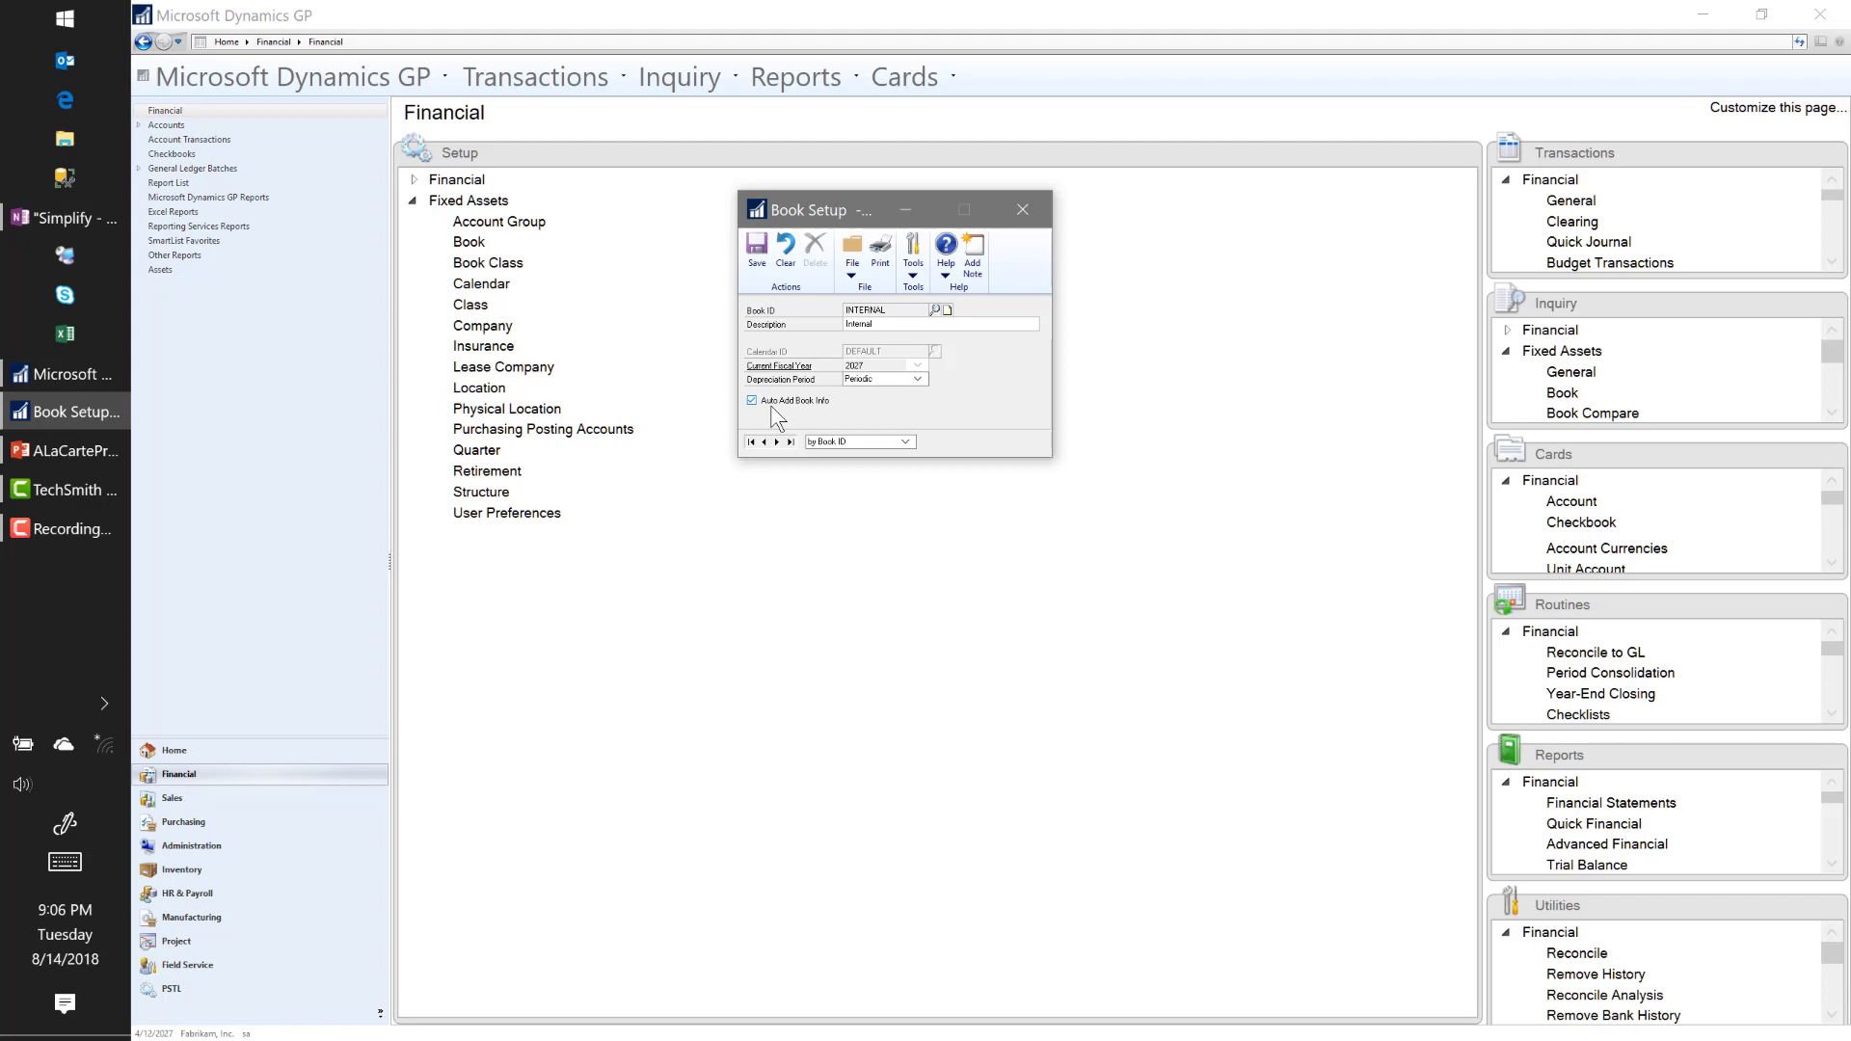
{"action": "left_click", "coordinate": [1022, 210]}
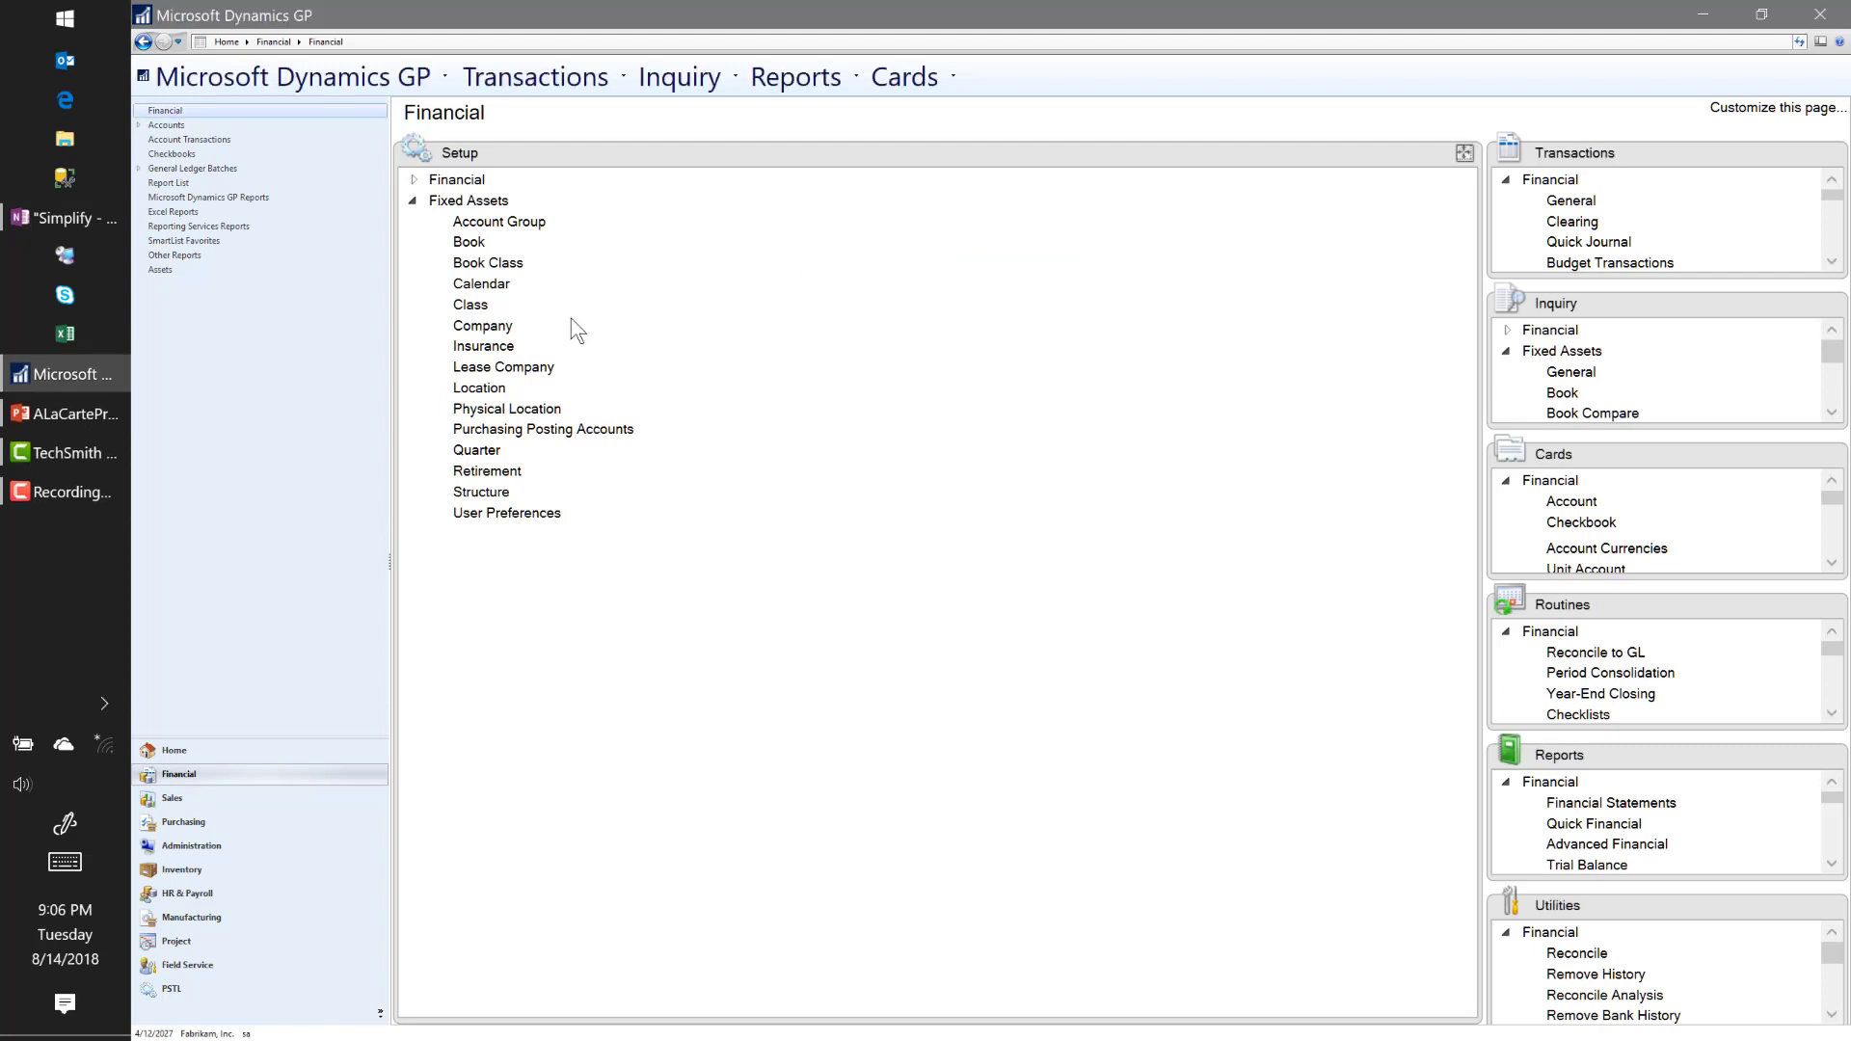
Step: Open Book Class Setup and select the INTERNAL book with the AUTO class
{"action": "left_click", "coordinate": [497, 268]}
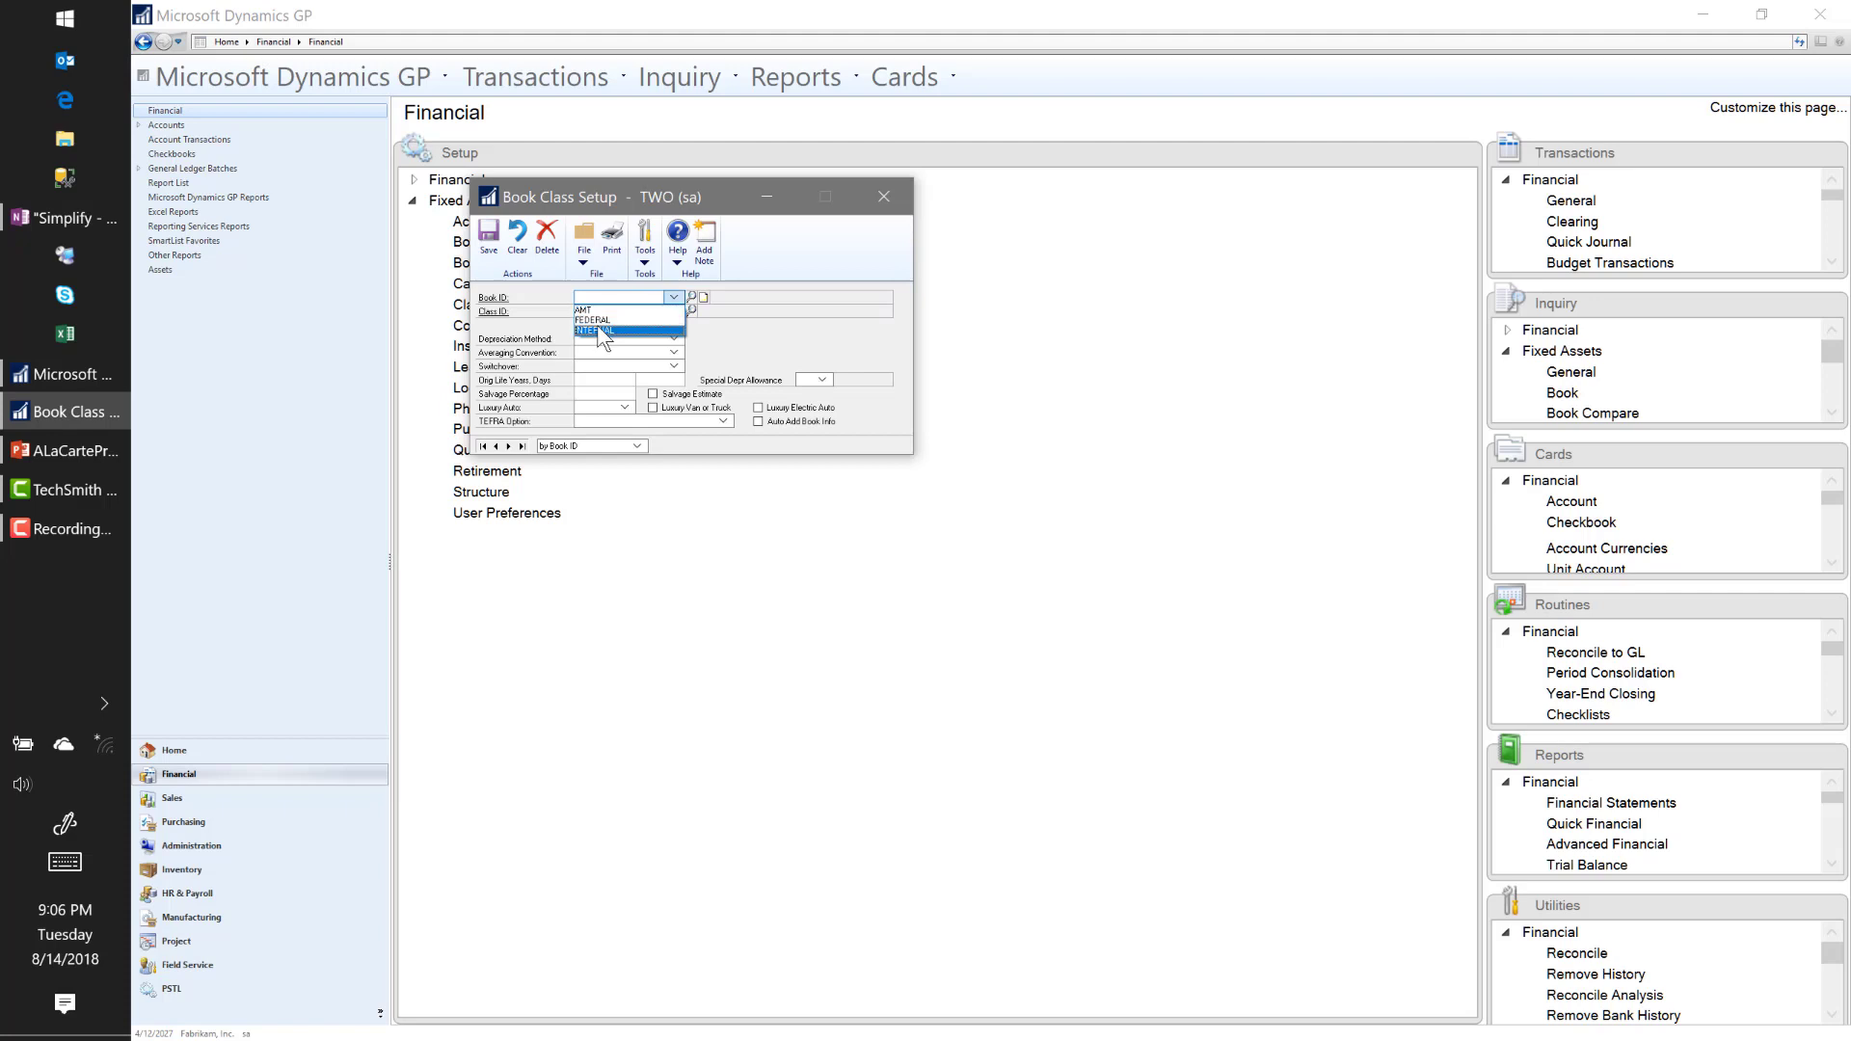
{"action": "left_click", "coordinate": [605, 330]}
{"action": "left_click", "coordinate": [690, 309]}
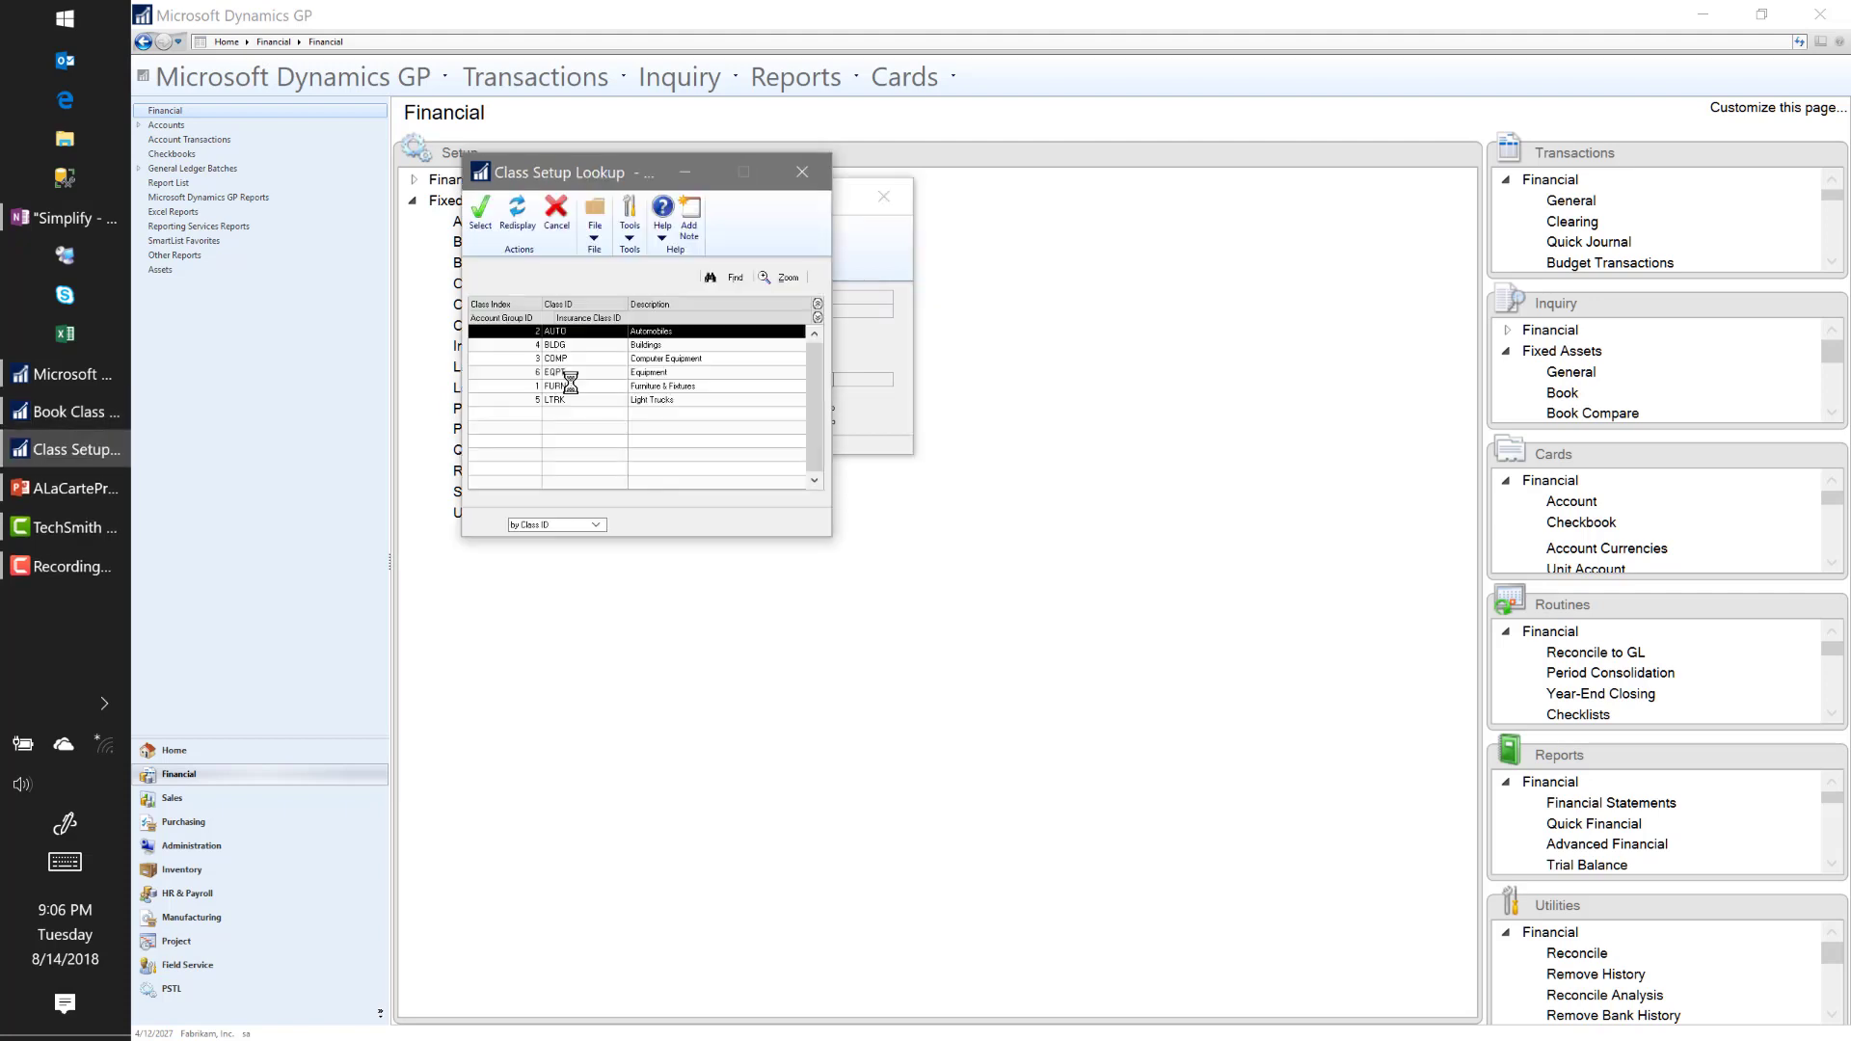
{"action": "double_click", "coordinate": [540, 331]}
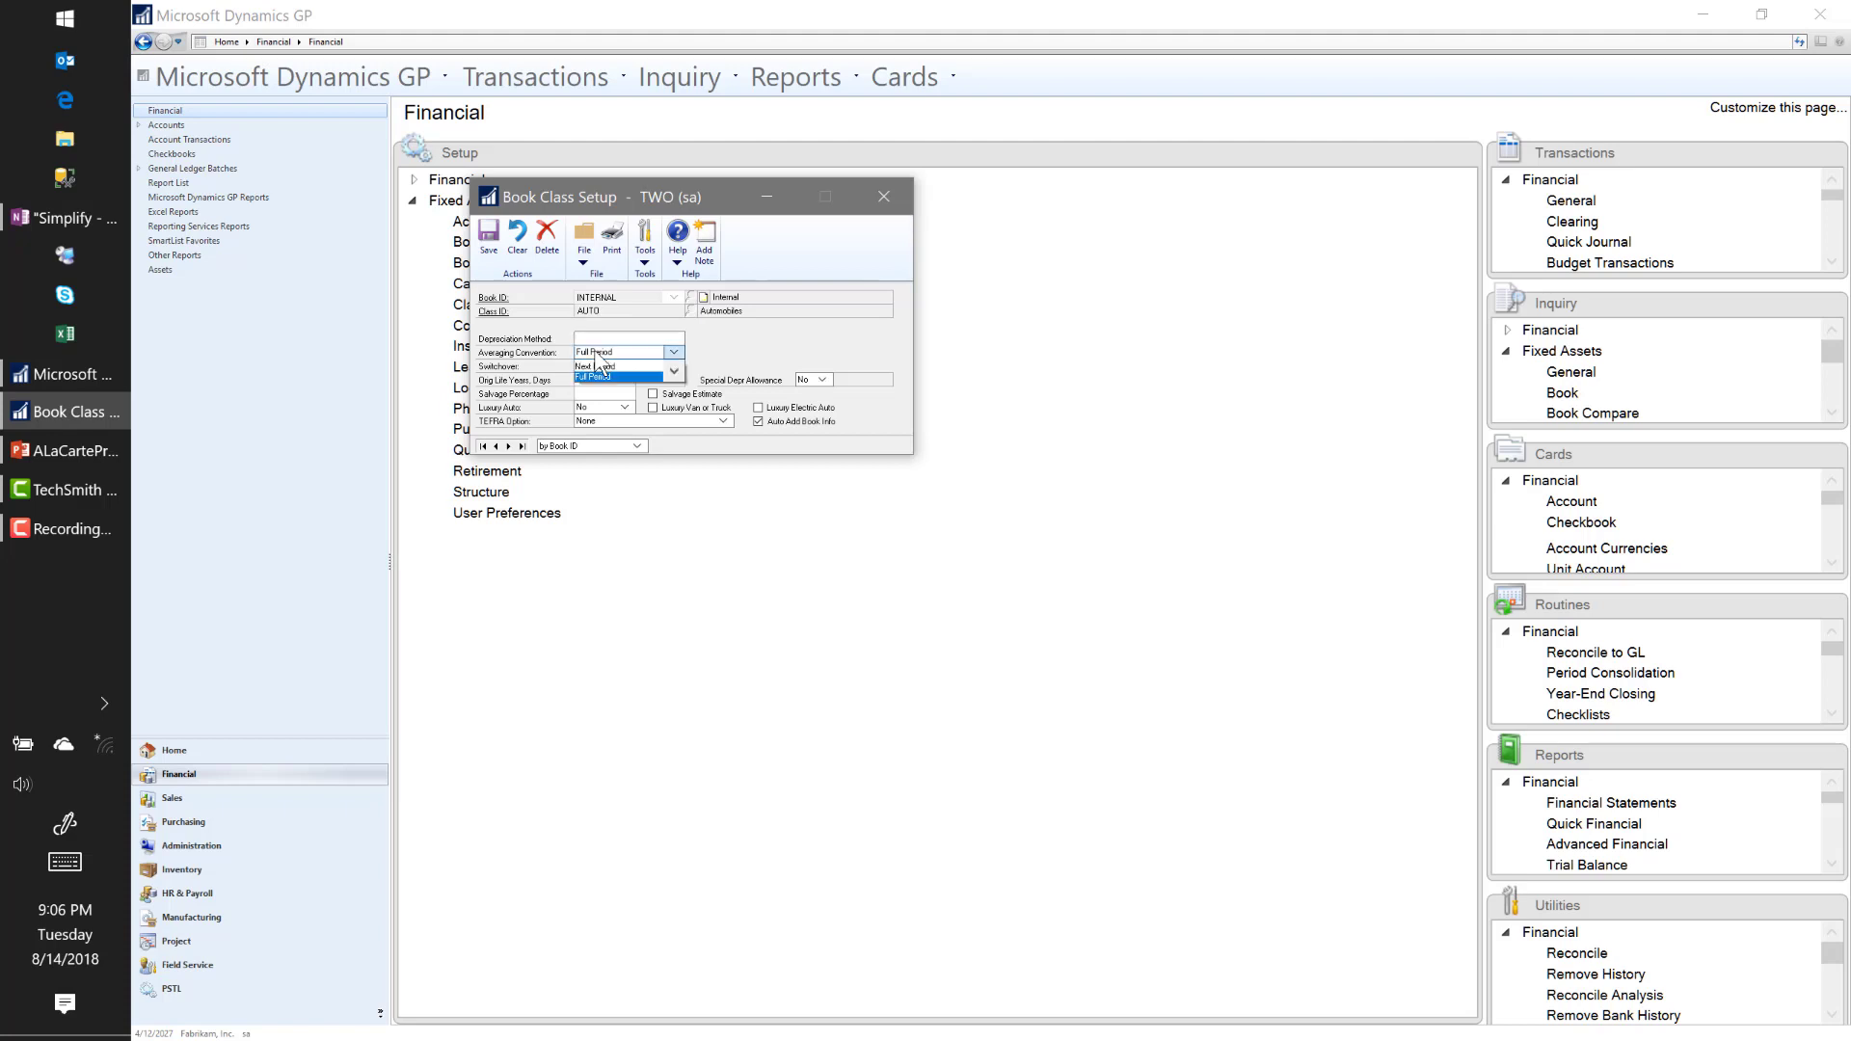
Step: Set the averaging convention to None and the switchover to No Switch for the INTERNAL book's AUTO class
{"action": "left_click", "coordinate": [600, 353]}
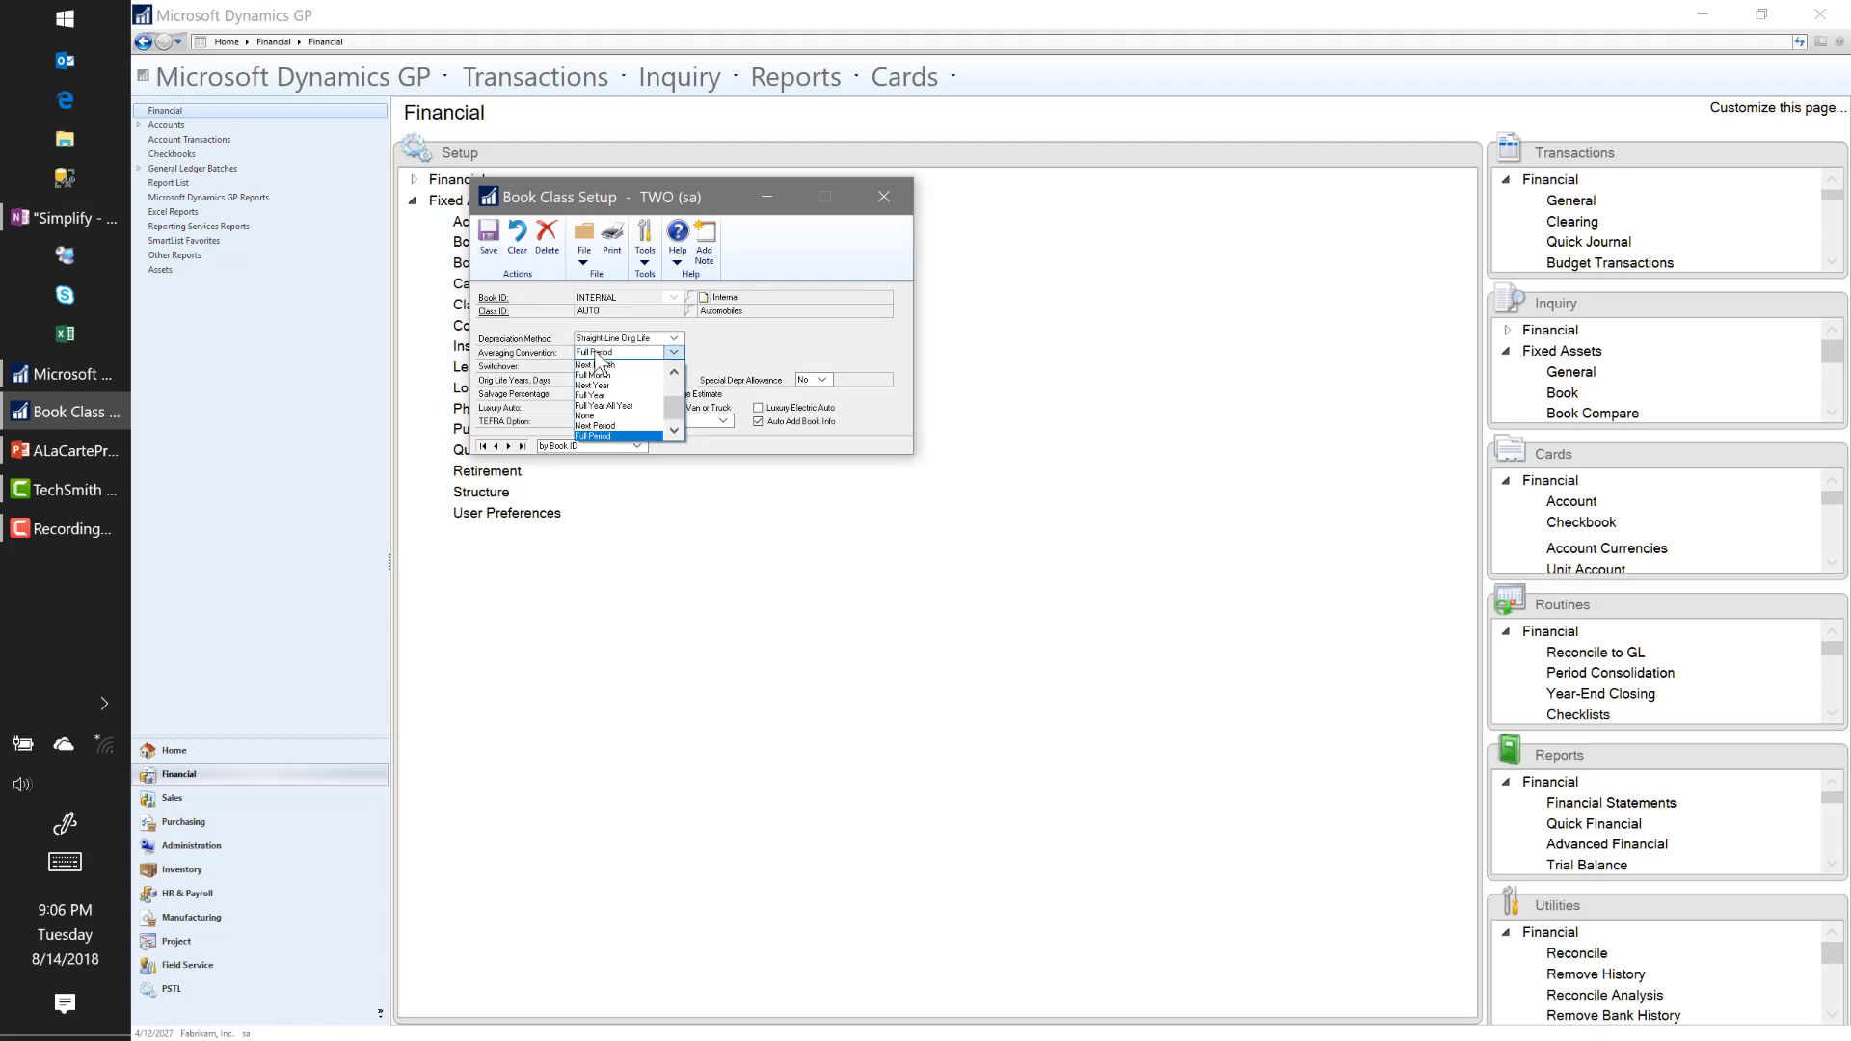
{"action": "left_click", "coordinate": [592, 416]}
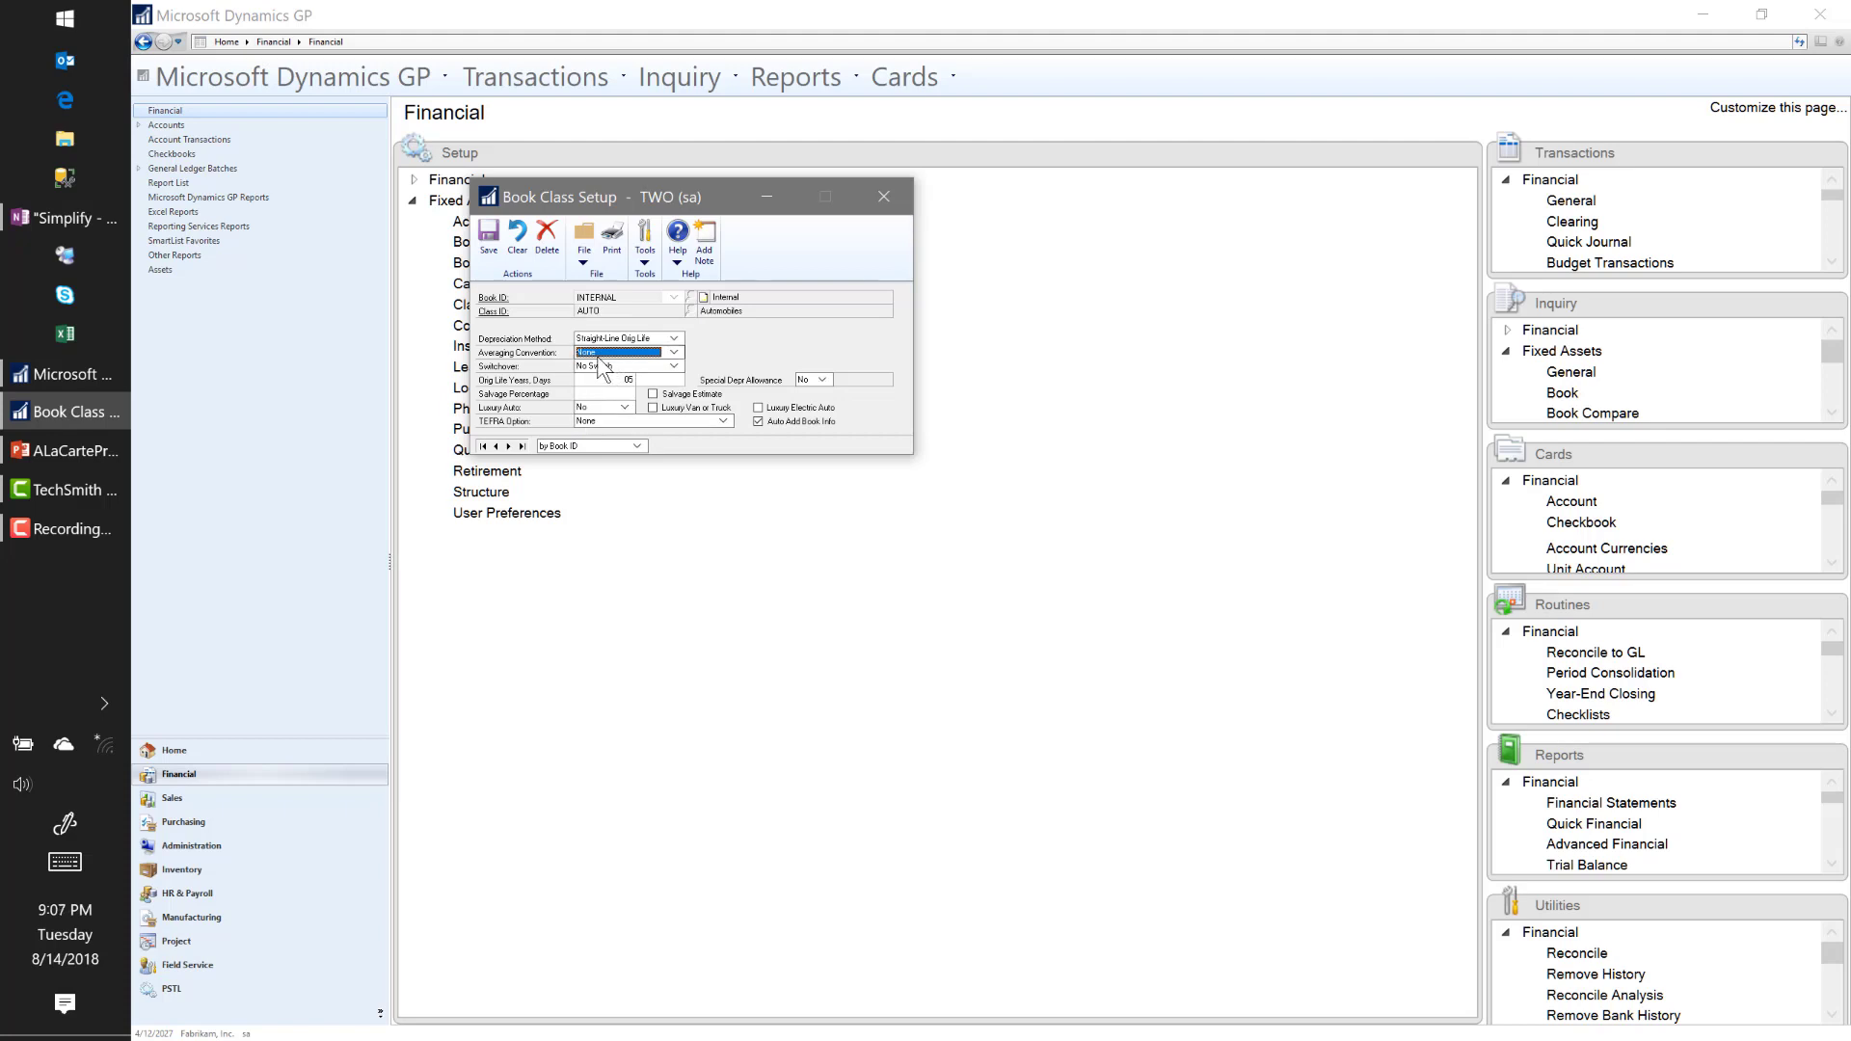
{"action": "left_click", "coordinate": [601, 366]}
{"action": "left_click", "coordinate": [598, 379]}
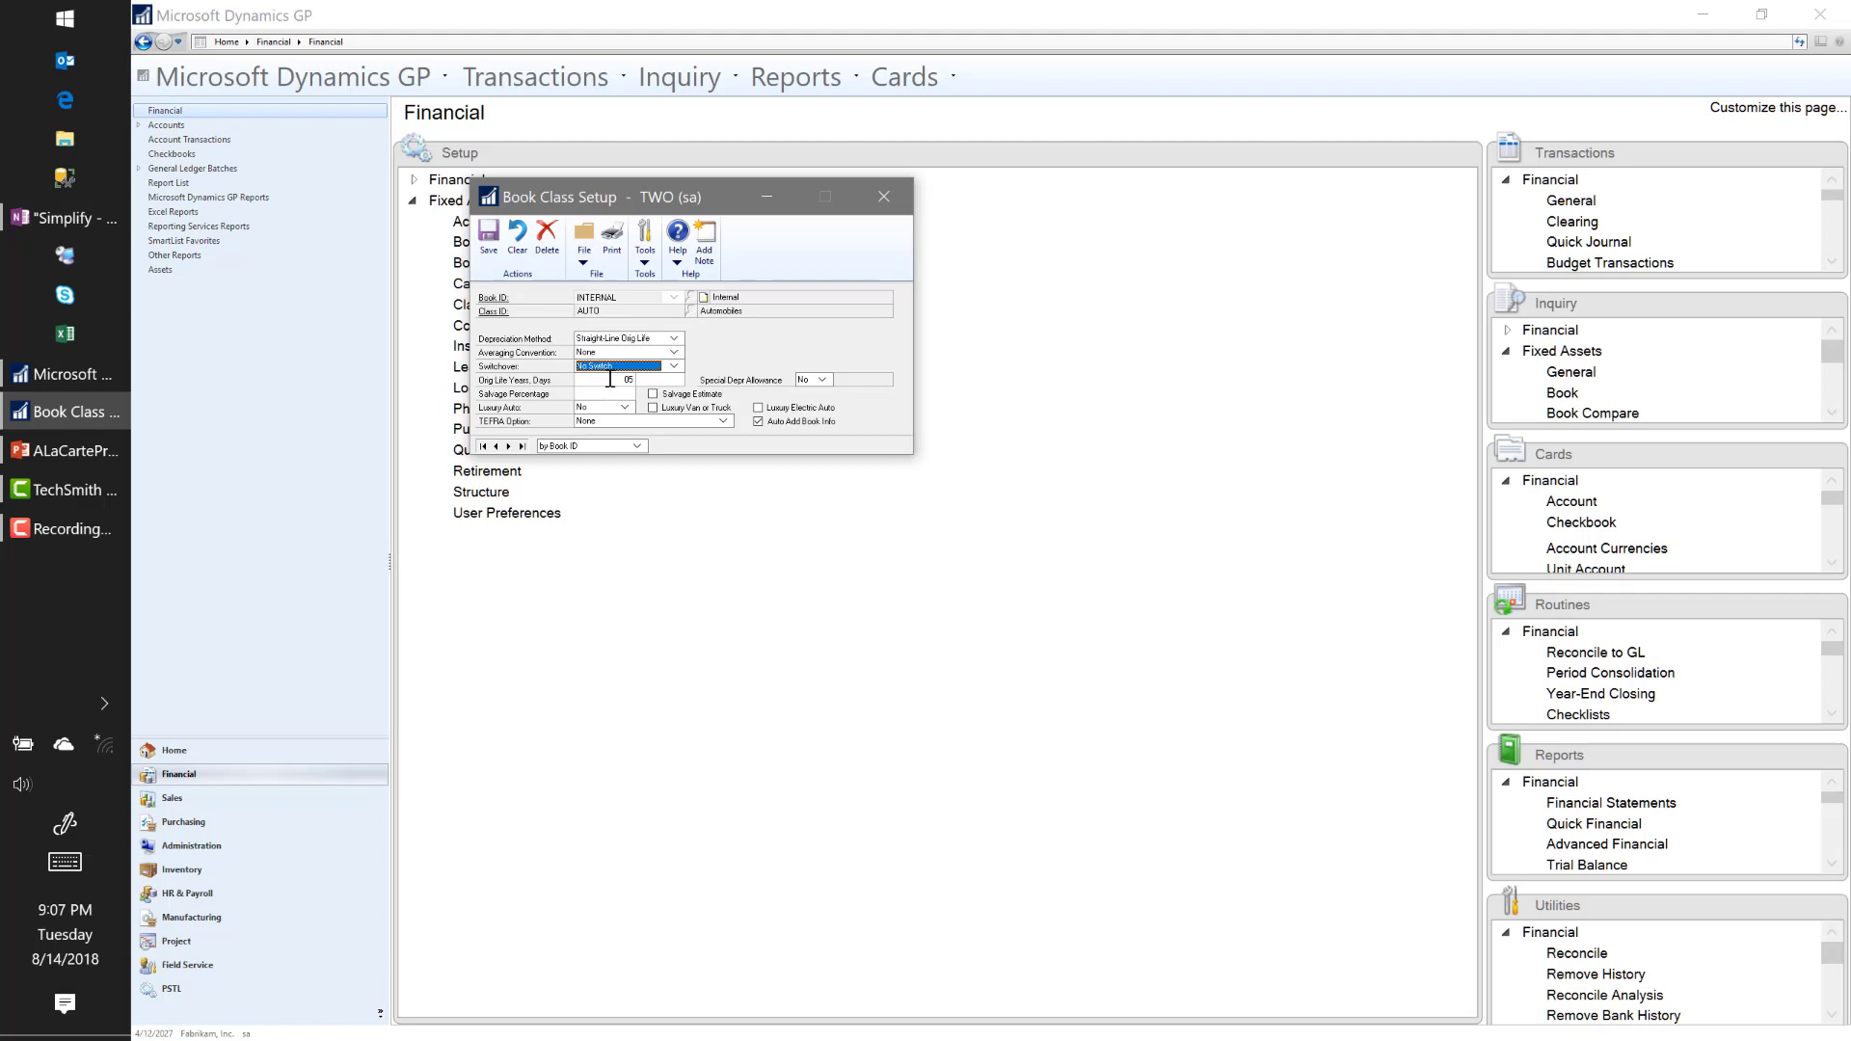
{"action": "left_click", "coordinate": [609, 379]}
Step: Try a special depreciation allowance of 100.00% on the INTERNAL book's AUTO class
{"action": "left_click", "coordinate": [808, 380]}
{"action": "left_click", "coordinate": [814, 401]}
{"action": "key", "text": "Tab"}
{"action": "type", "text": "100.00"}
{"action": "key", "text": "Tab"}
{"action": "left_click", "coordinate": [823, 380]}
{"action": "left_click", "coordinate": [806, 407]}
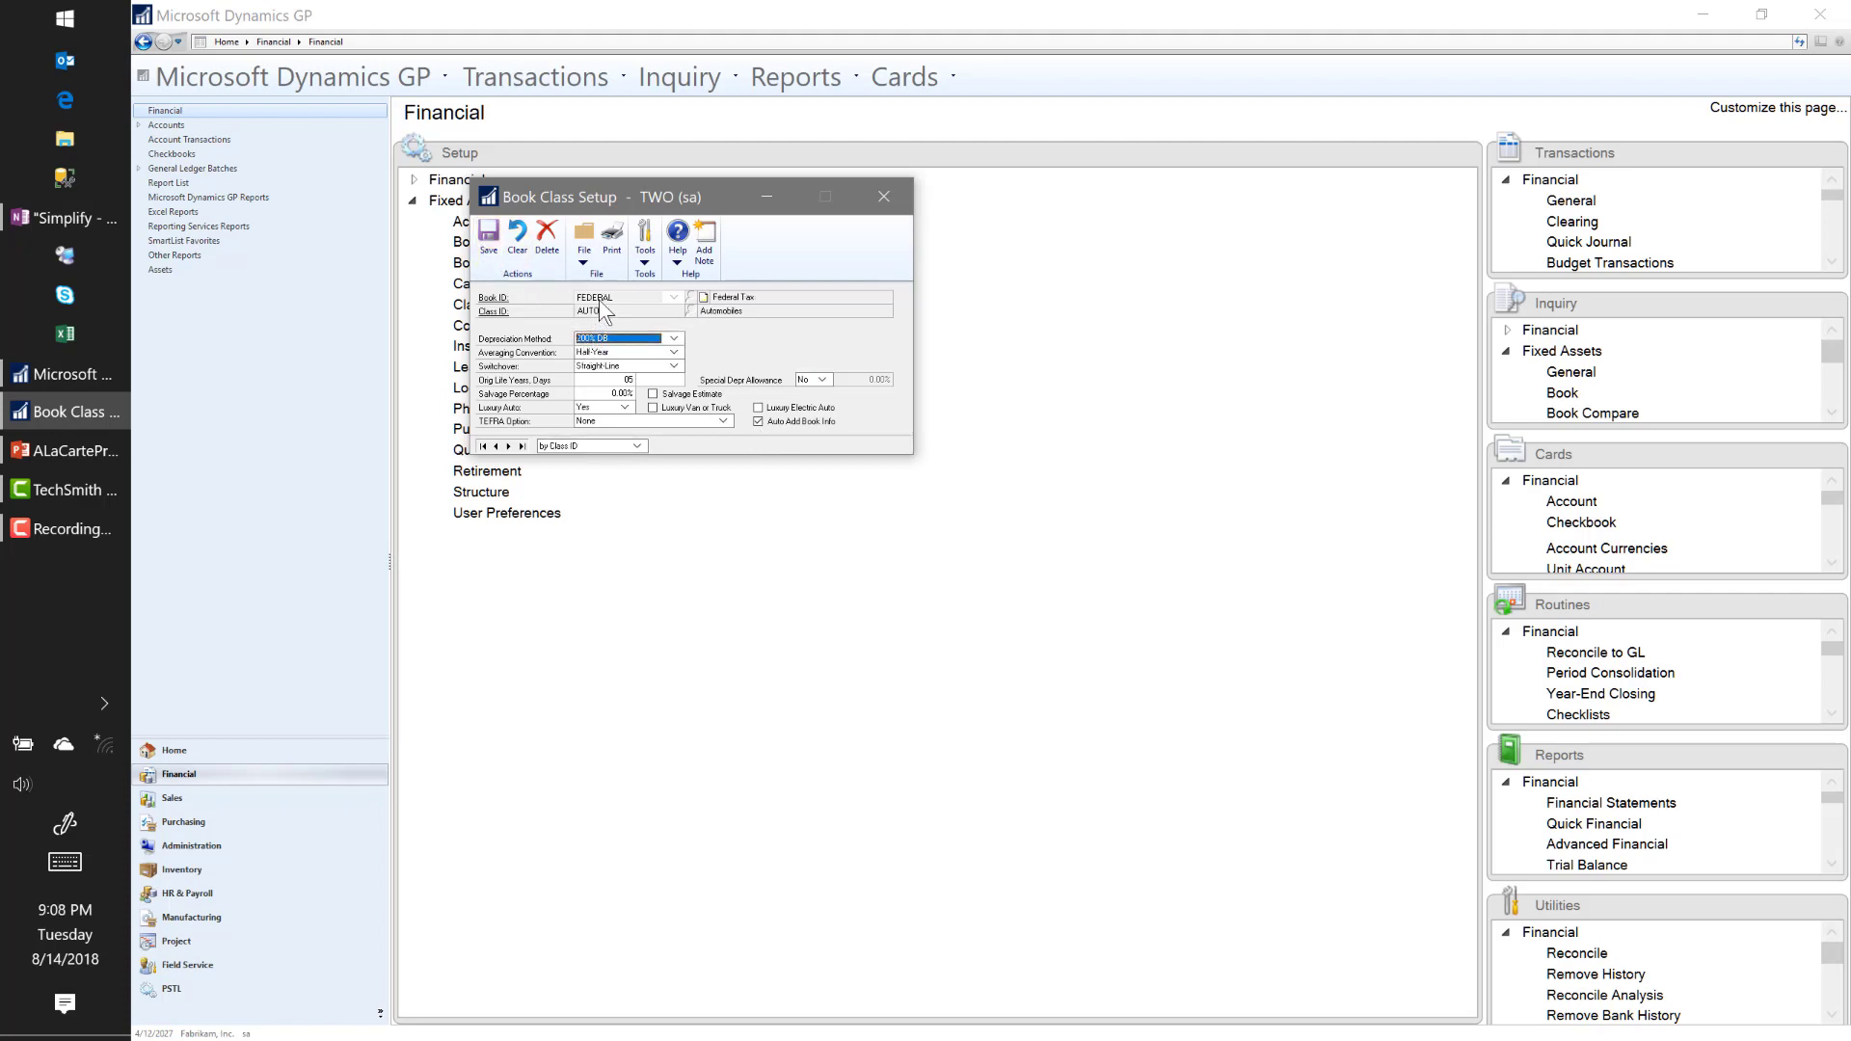
Step: Enable the special depreciation allowance on the FEDERAL book's AUTO class, enter 10 as its percentage, and save the record
{"action": "left_click", "coordinate": [819, 380]}
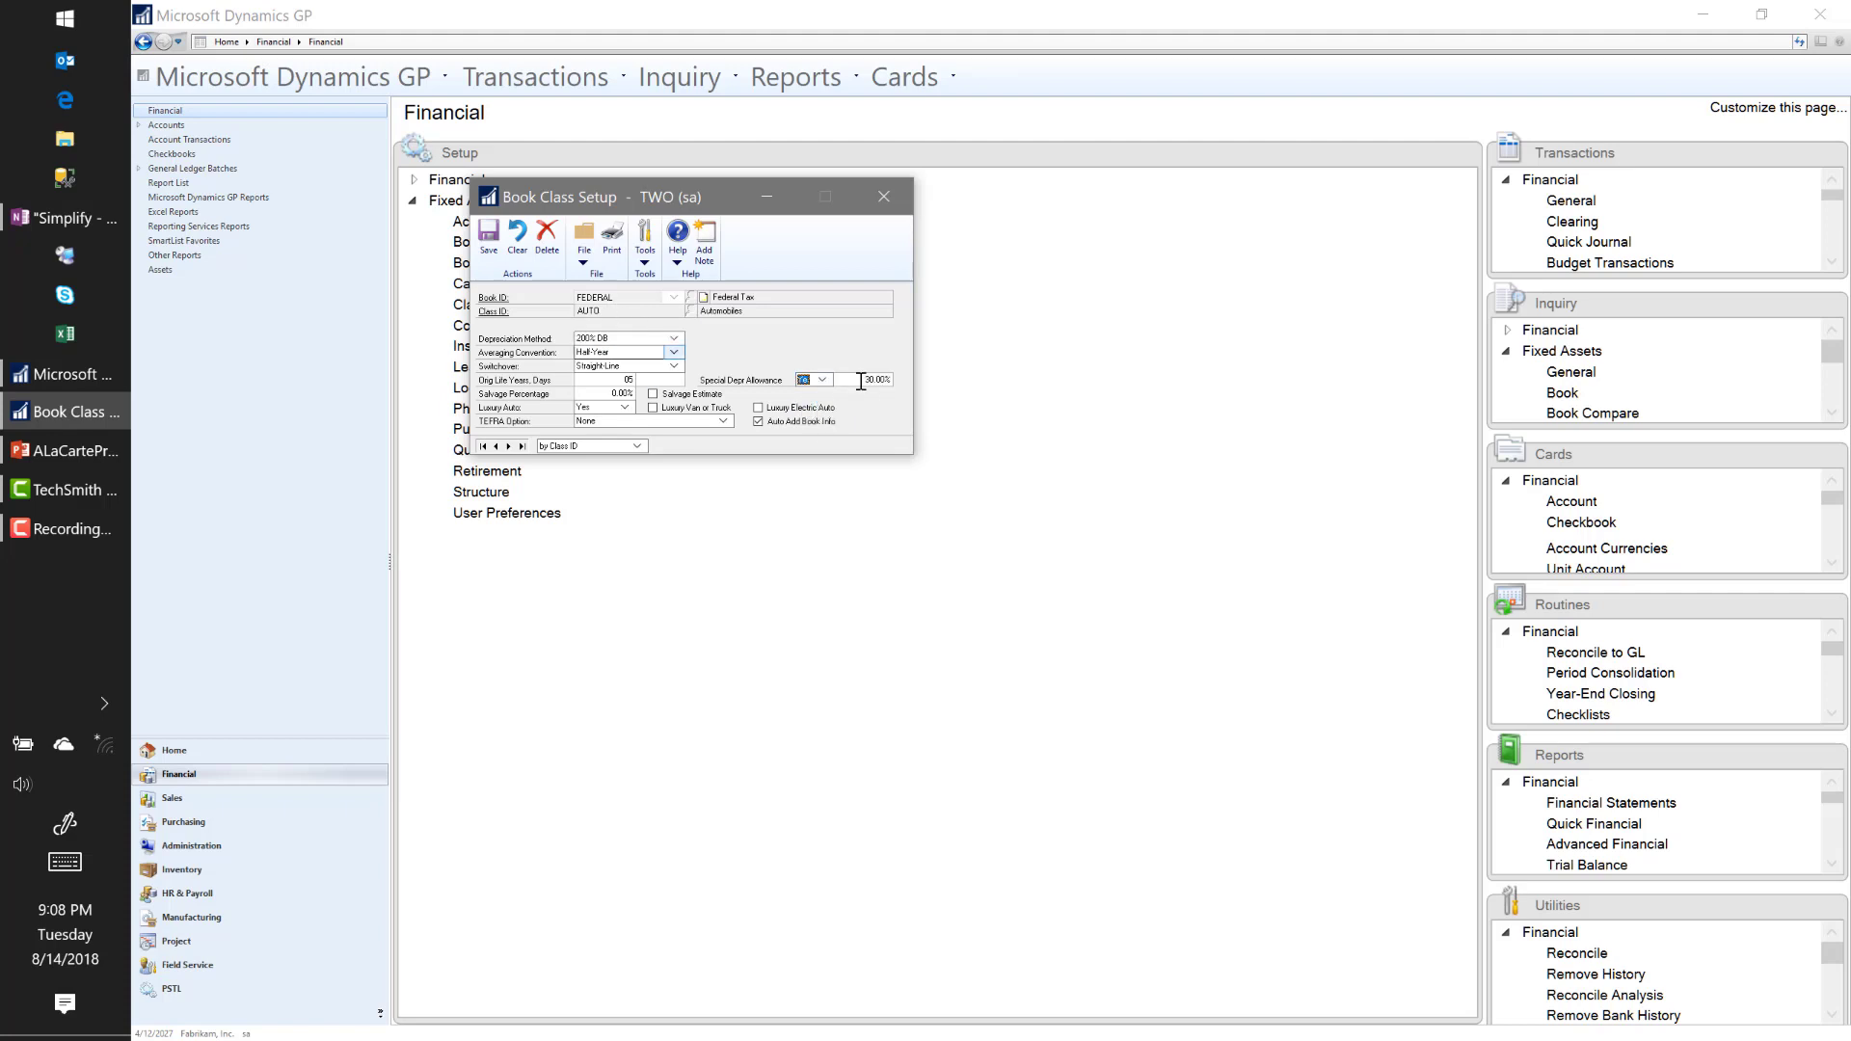
{"action": "left_click_drag", "start_coordinate": [861, 381], "coordinate": [934, 351]}
{"action": "type", "text": "10"}
{"action": "key", "text": "Tab"}
{"action": "left_click", "coordinate": [615, 341]}
{"action": "left_click", "coordinate": [593, 368]}
{"action": "left_click", "coordinate": [617, 380]}
{"action": "left_click", "coordinate": [491, 241]}
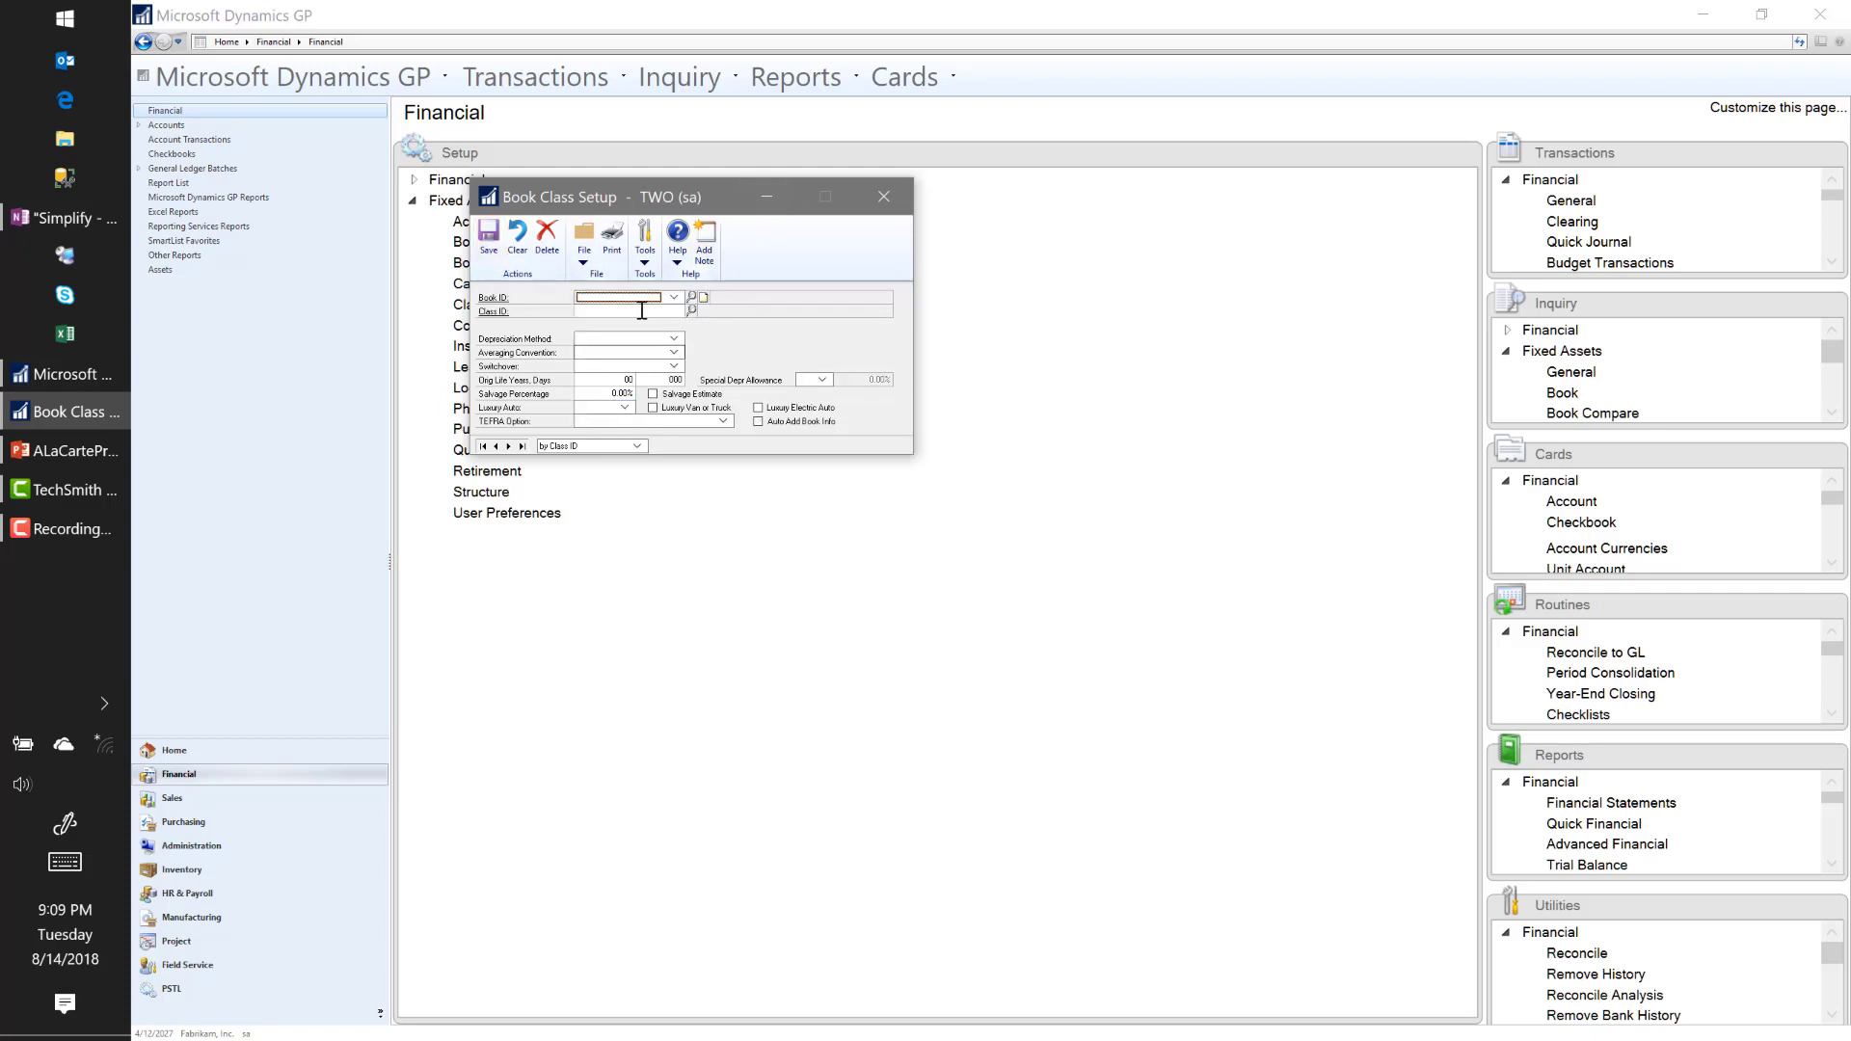
Step: Browse the book class records across the books to compare their depreciation settings, and close Book Class Setup
{"action": "left_click", "coordinate": [507, 447]}
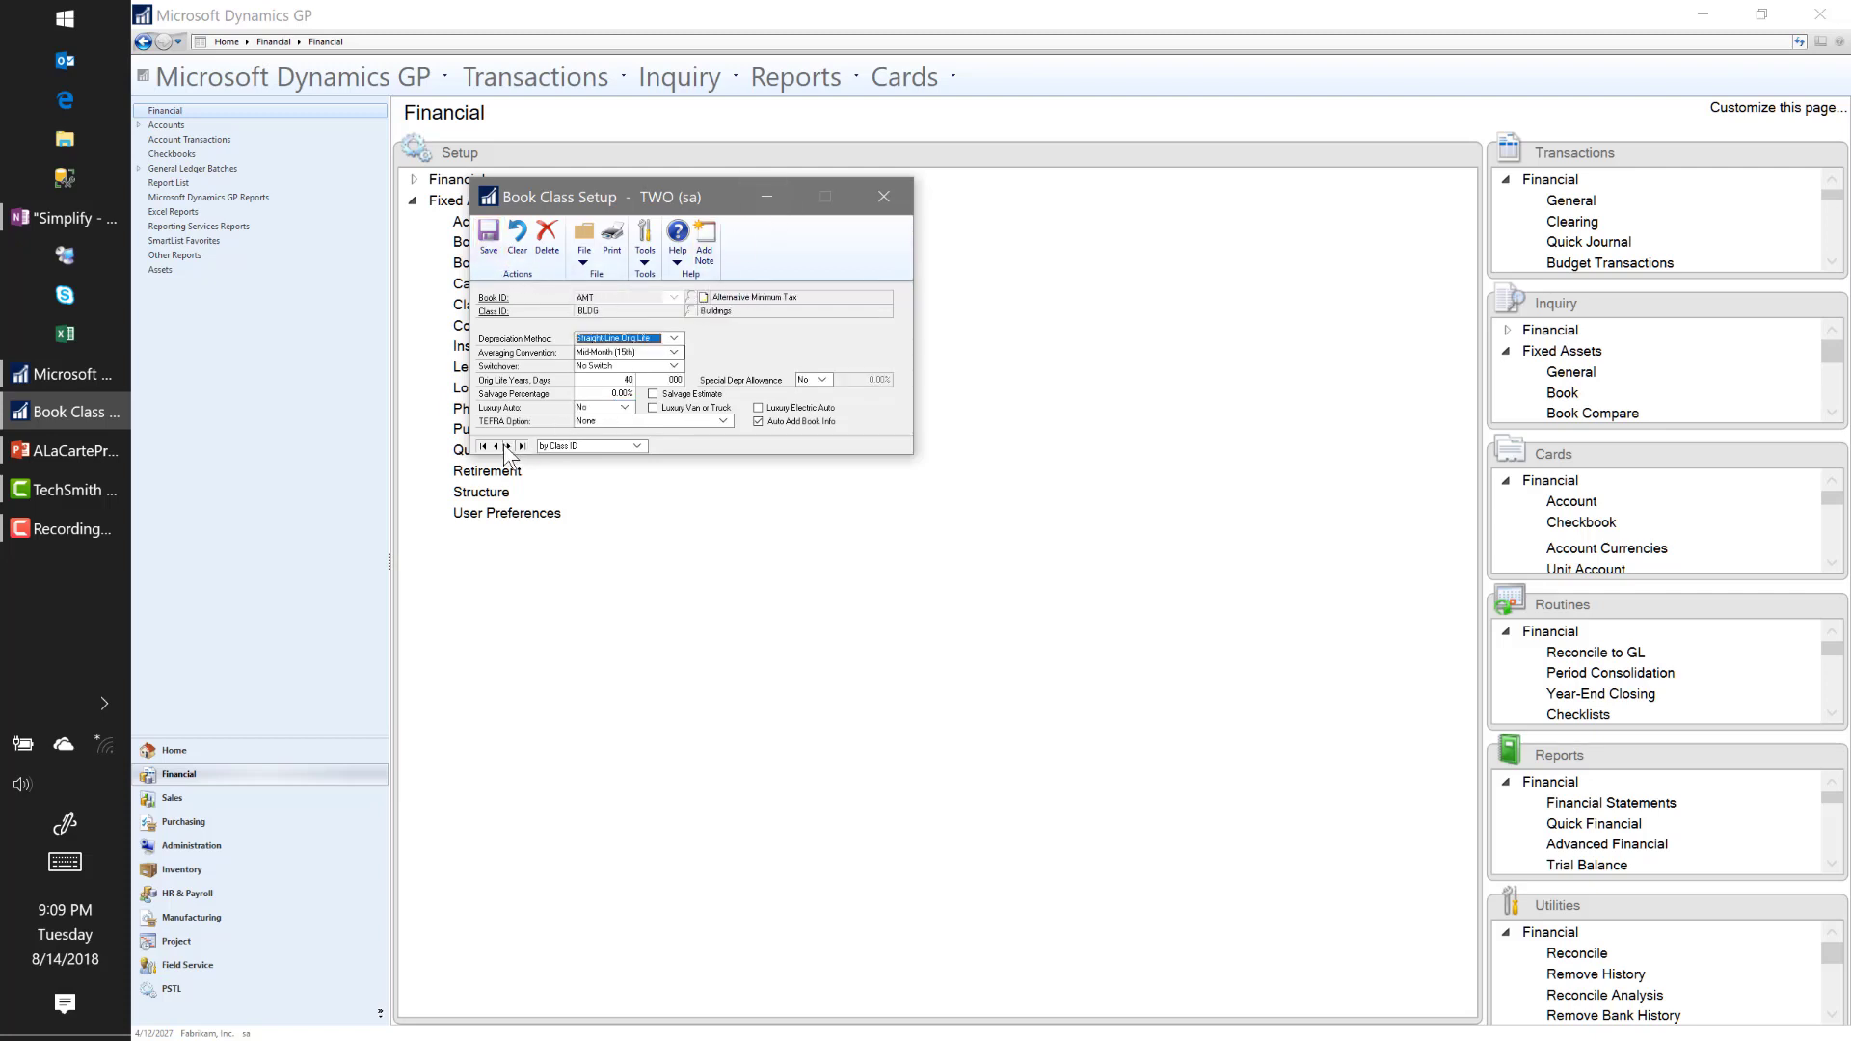
{"action": "left_click", "coordinate": [507, 447]}
{"action": "left_click", "coordinate": [507, 446]}
{"action": "left_click", "coordinate": [507, 446]}
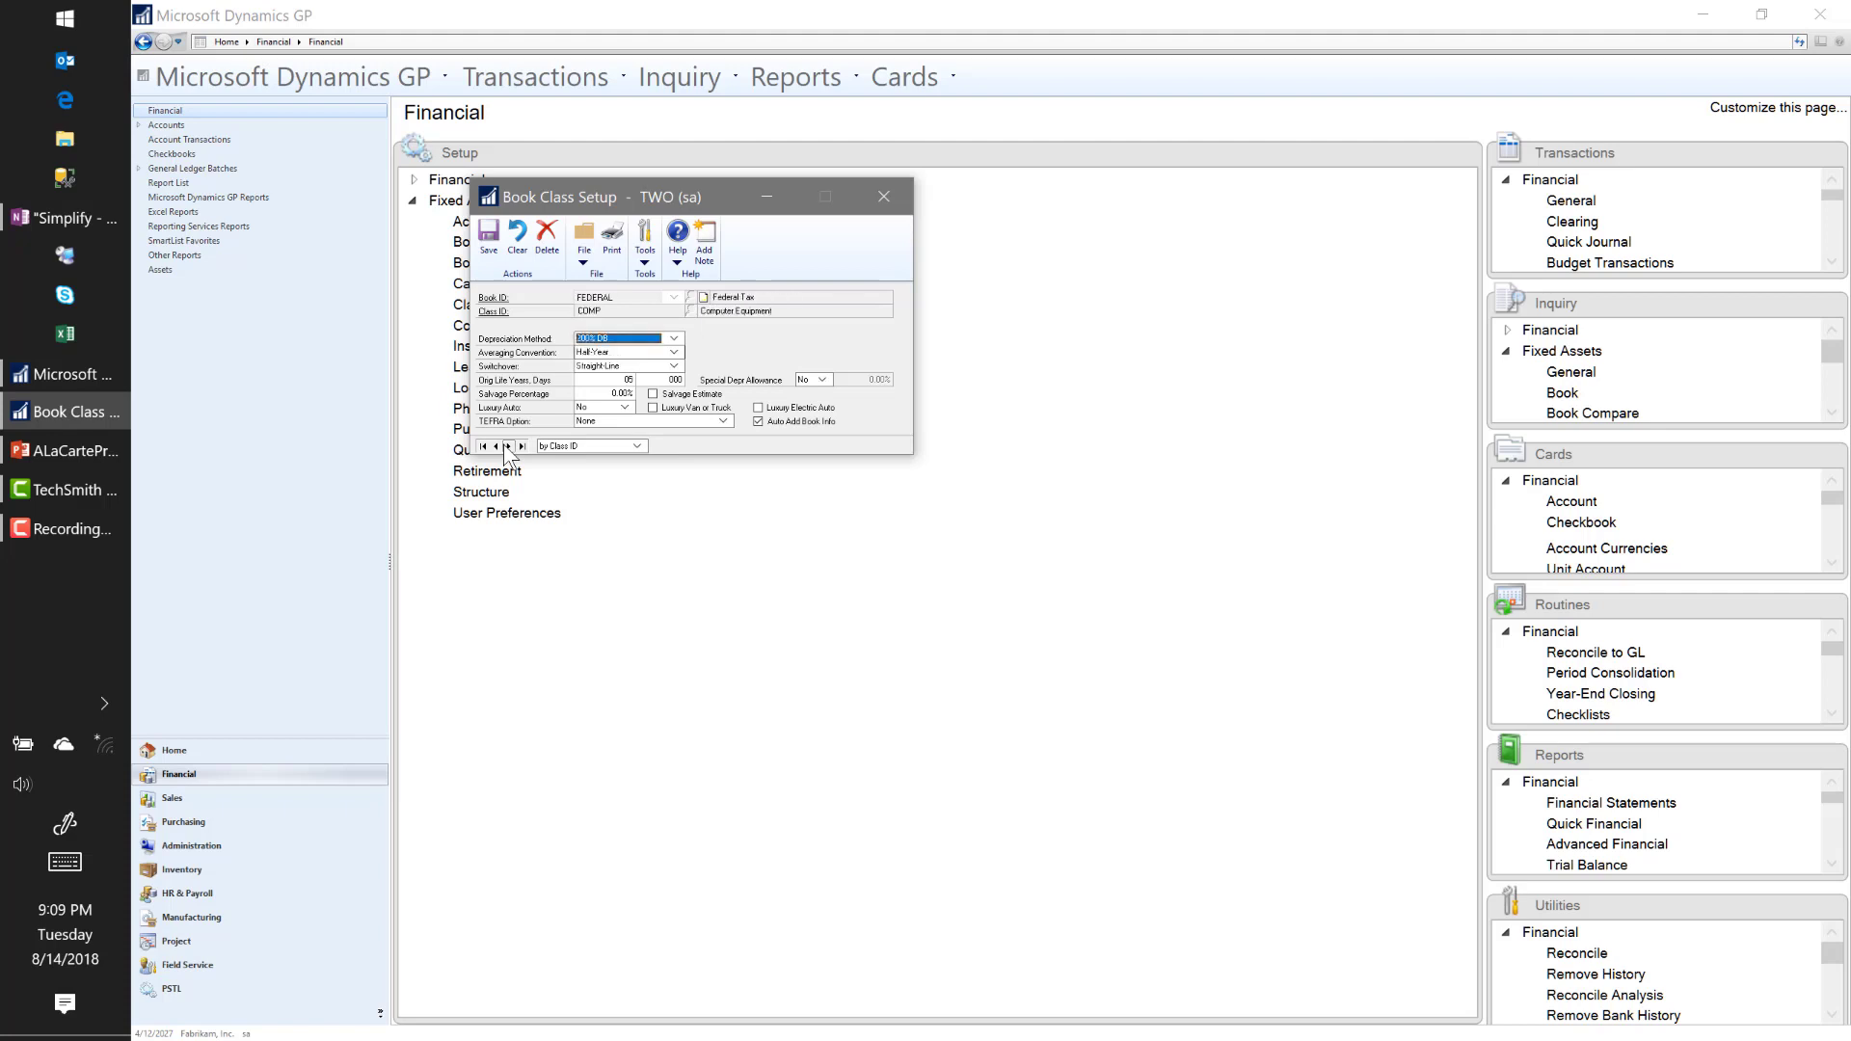
{"action": "left_click", "coordinate": [507, 447]}
{"action": "left_click", "coordinate": [507, 447]}
{"action": "left_click", "coordinate": [508, 446]}
{"action": "left_click", "coordinate": [507, 446]}
{"action": "left_click", "coordinate": [507, 446]}
{"action": "left_click", "coordinate": [883, 197]}
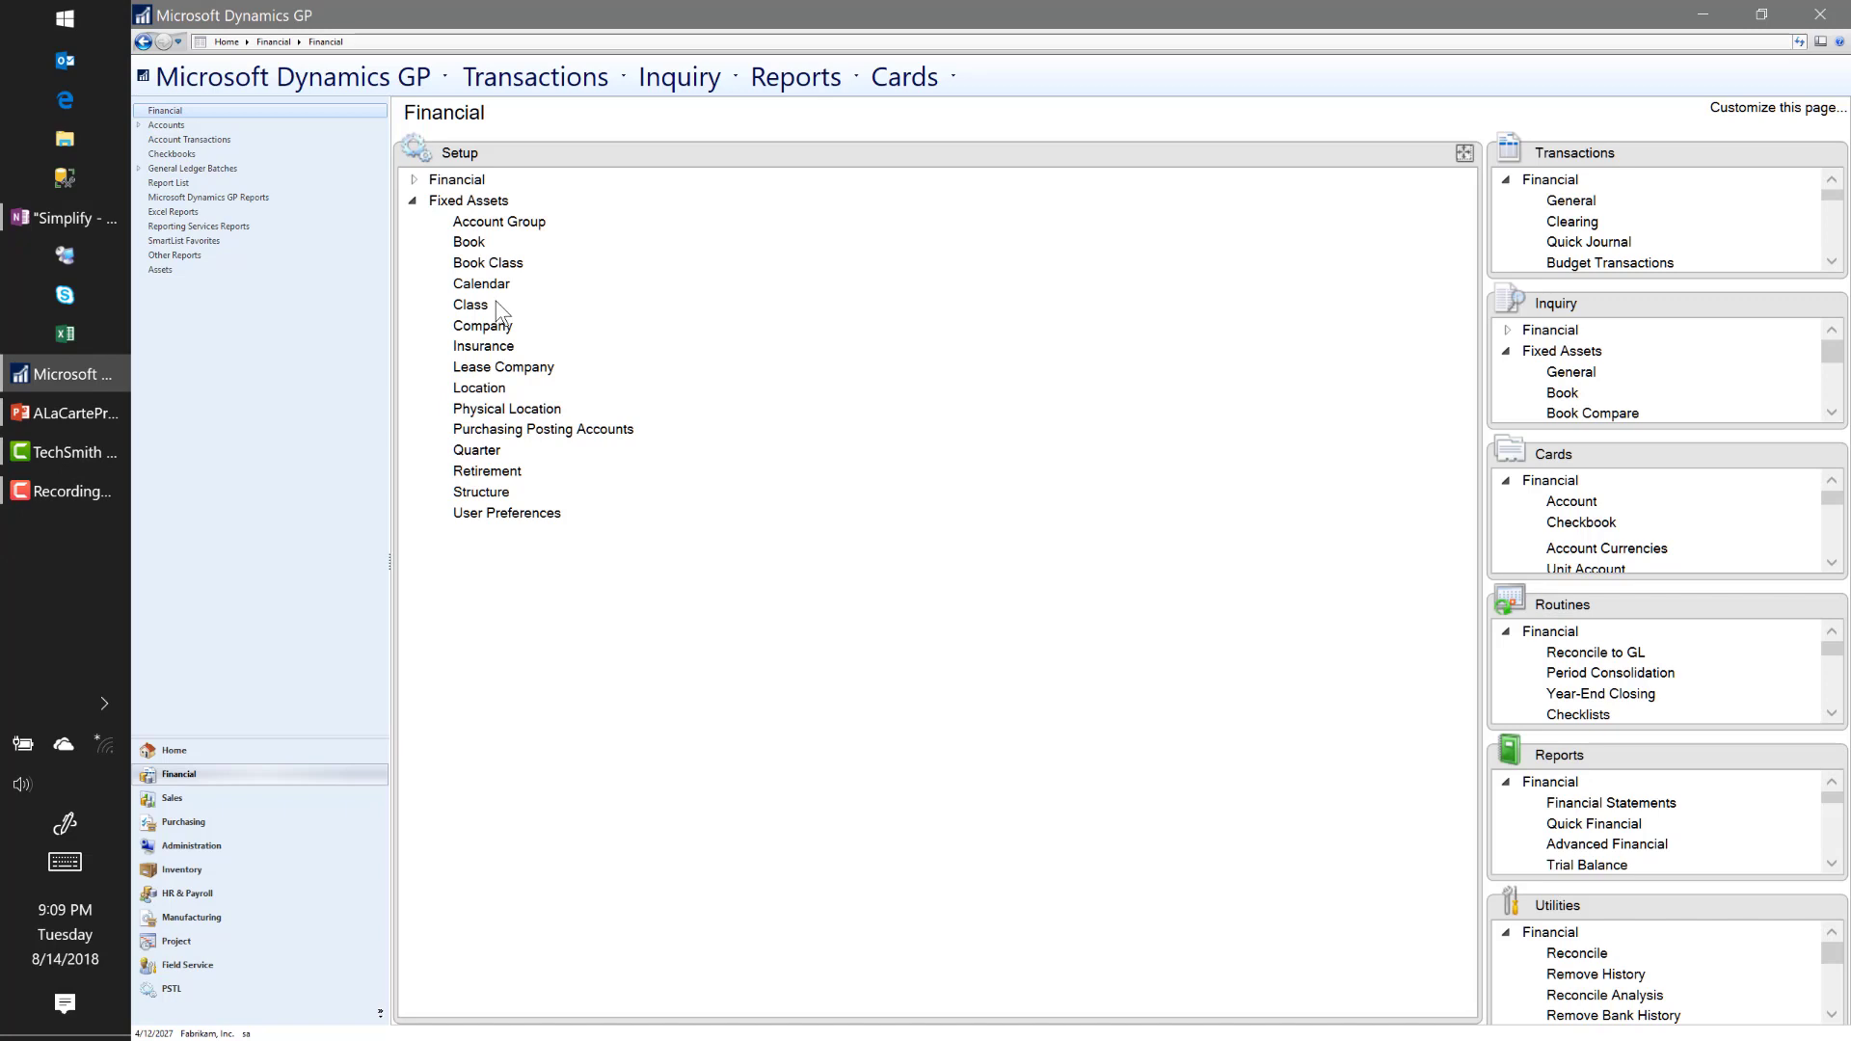
Step: Open Account Group Setup, review the COMPUTER group's accounts including the clearing account, and close the window
{"action": "left_click", "coordinate": [511, 223]}
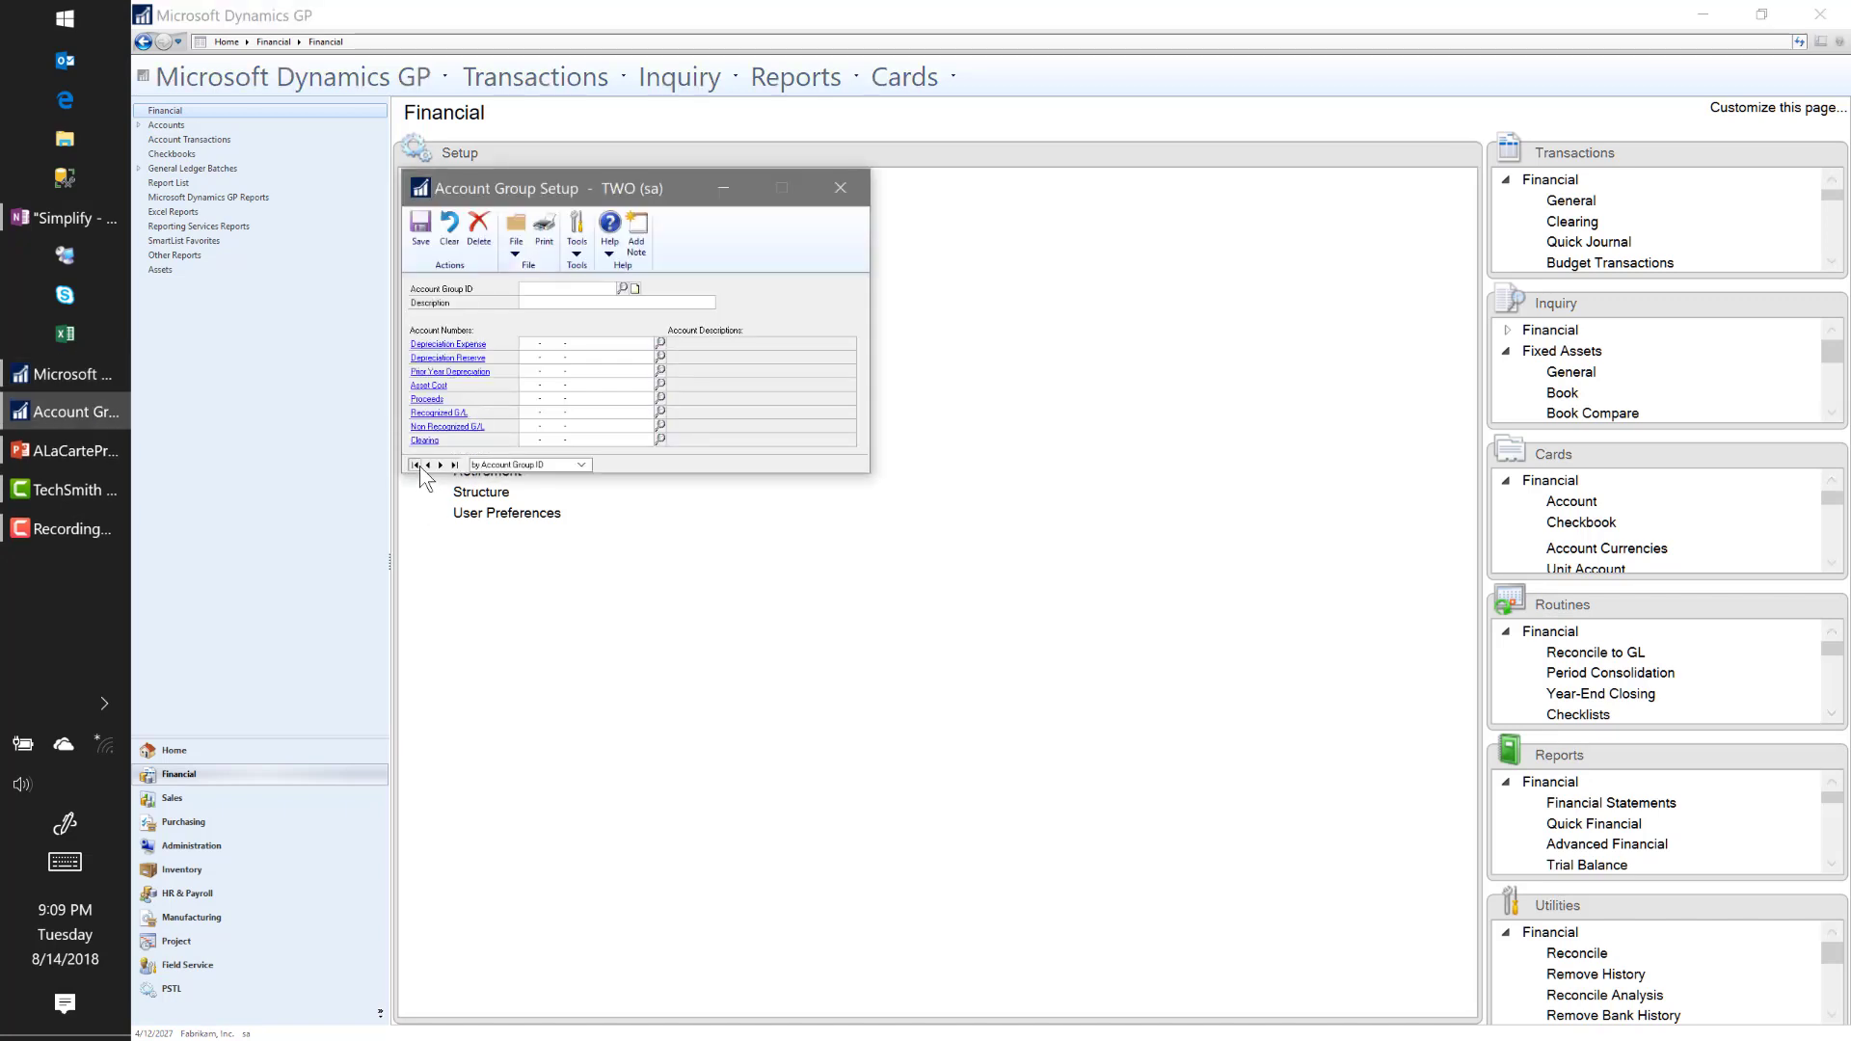
{"action": "left_click", "coordinate": [442, 465]}
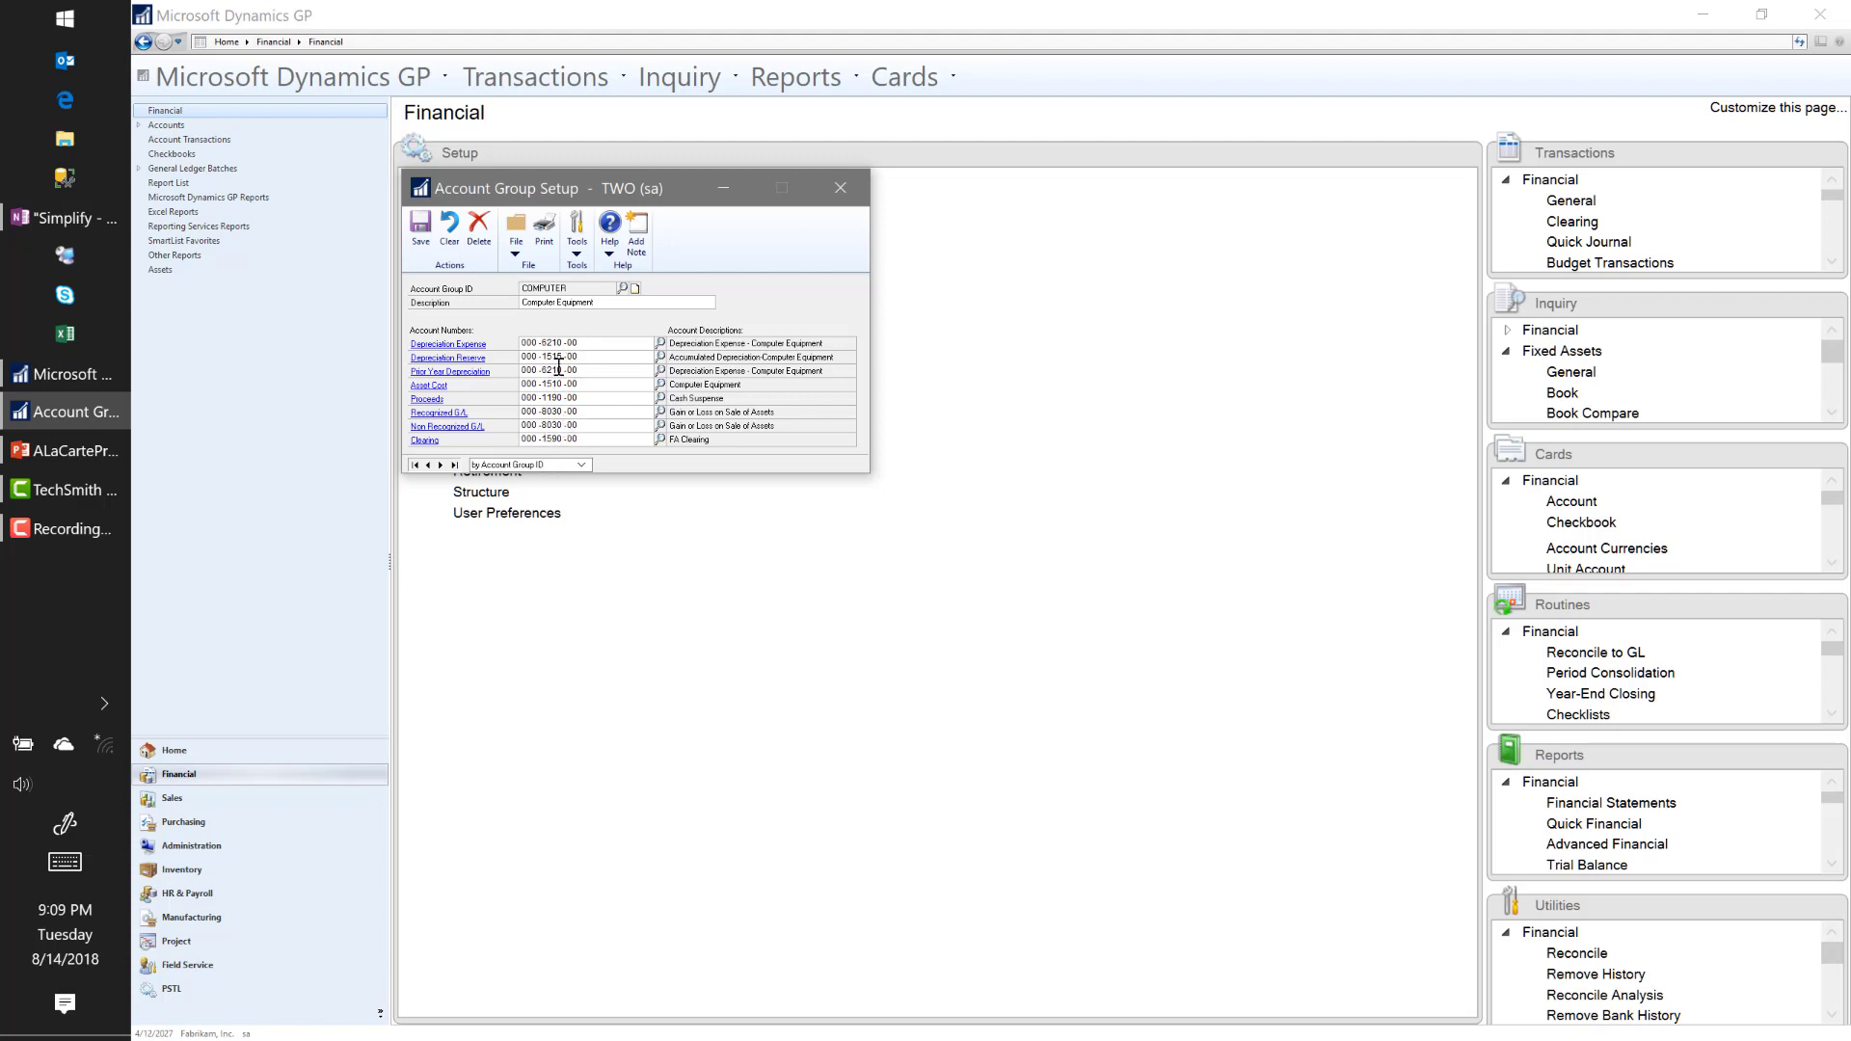
{"action": "double_click", "coordinate": [551, 439]}
{"action": "left_click", "coordinate": [837, 186]}
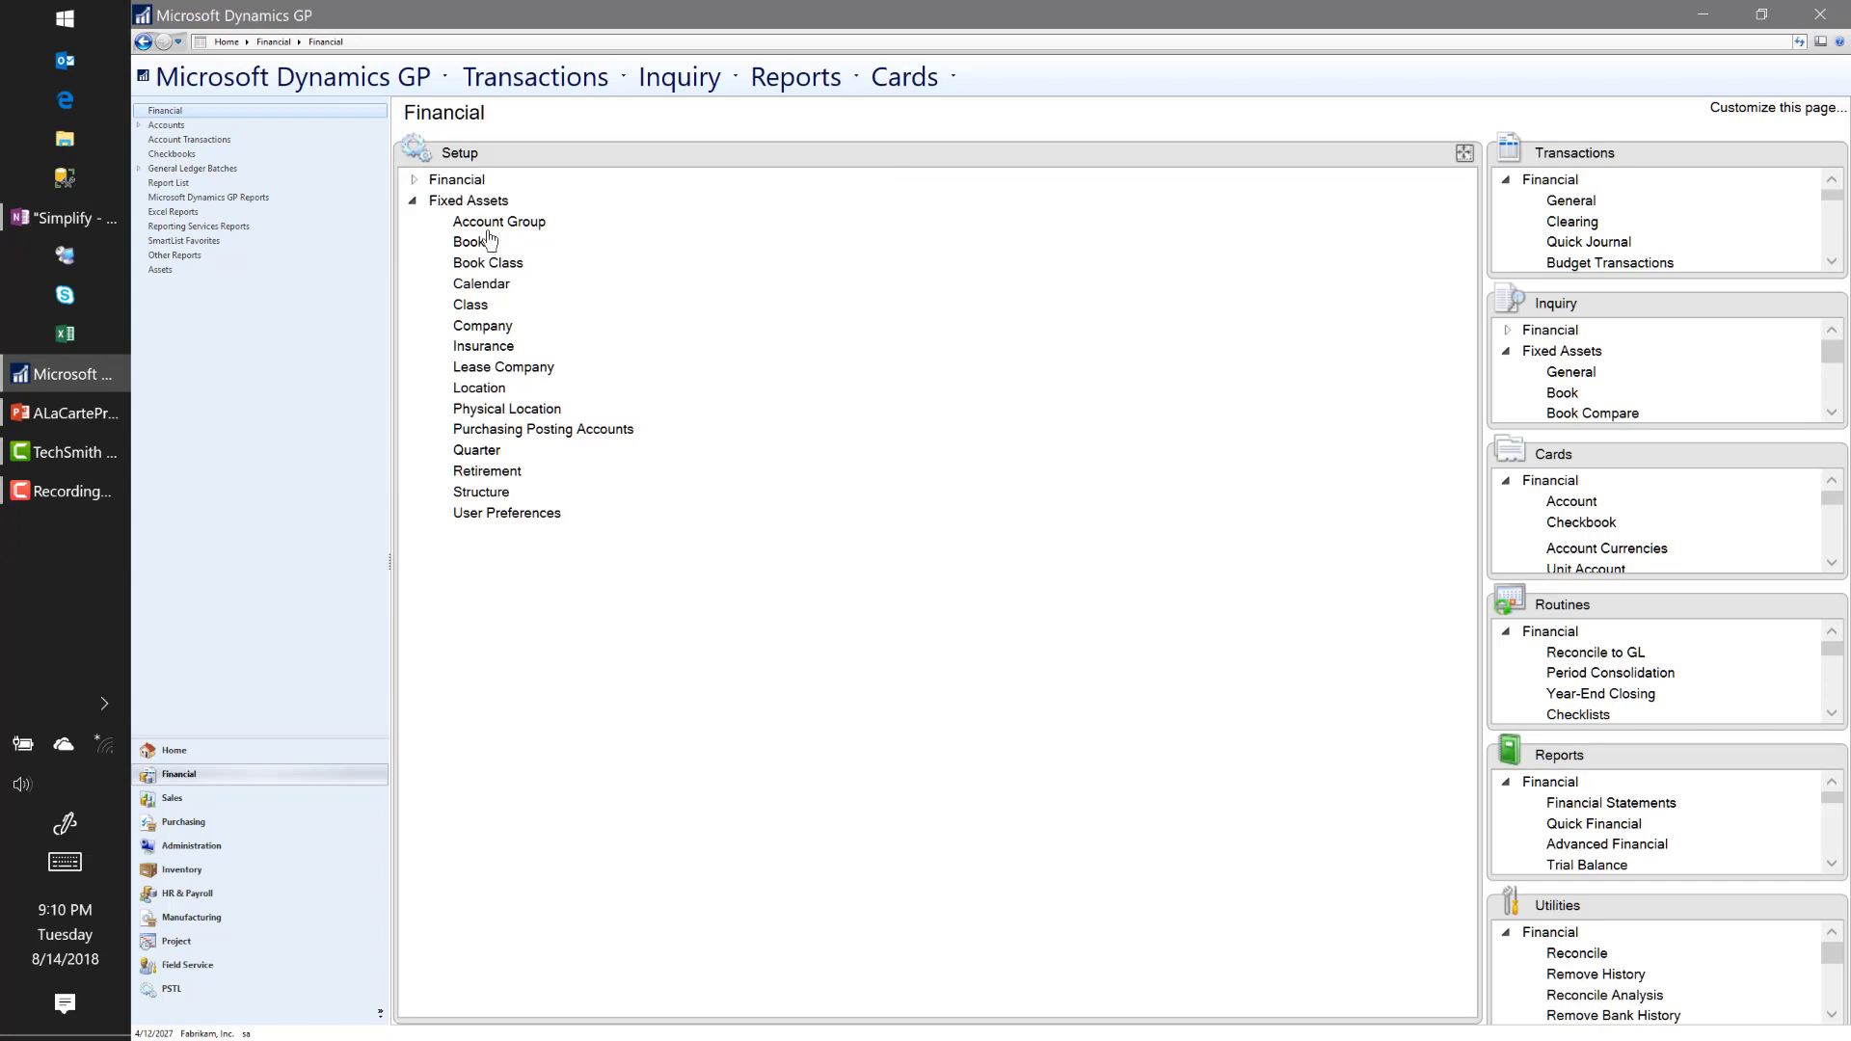
Step: Open Insurance Setup, view the Automobiles and Light Trucks insurance class rates, and close the window
{"action": "left_click", "coordinate": [483, 349]}
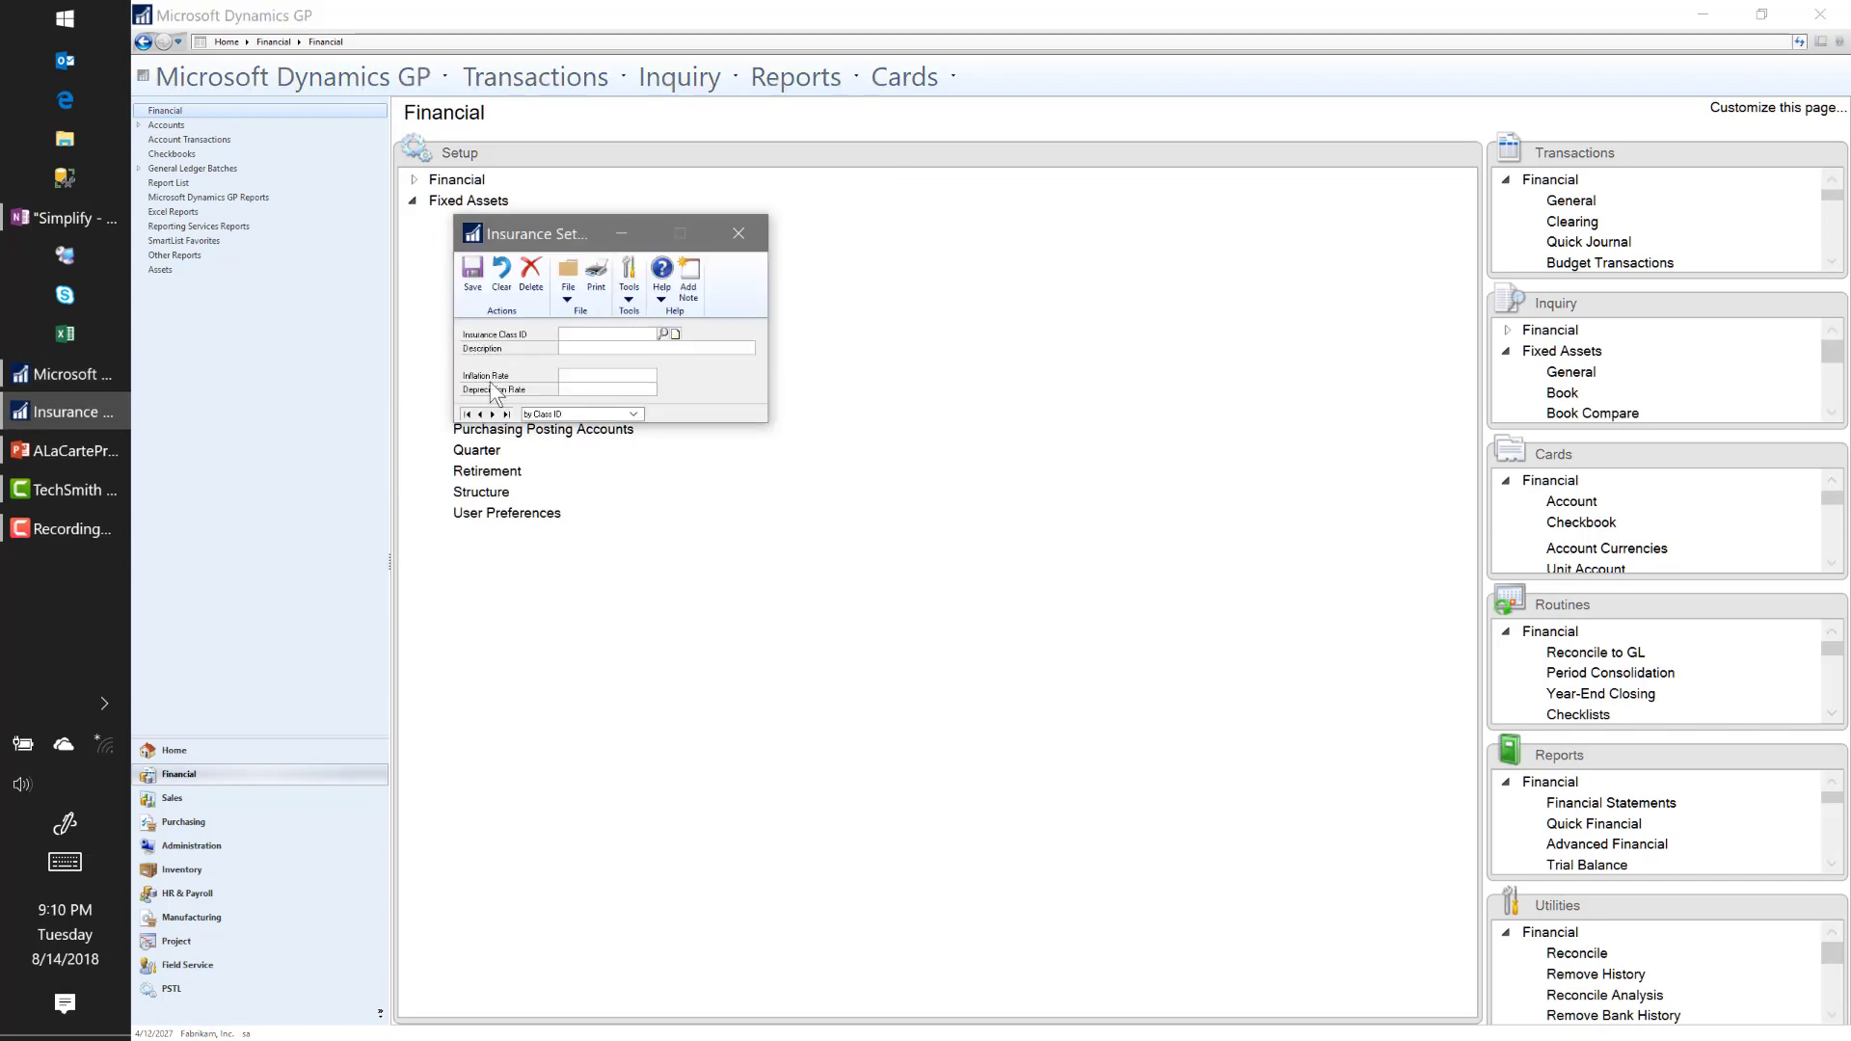
{"action": "left_click", "coordinate": [478, 413]}
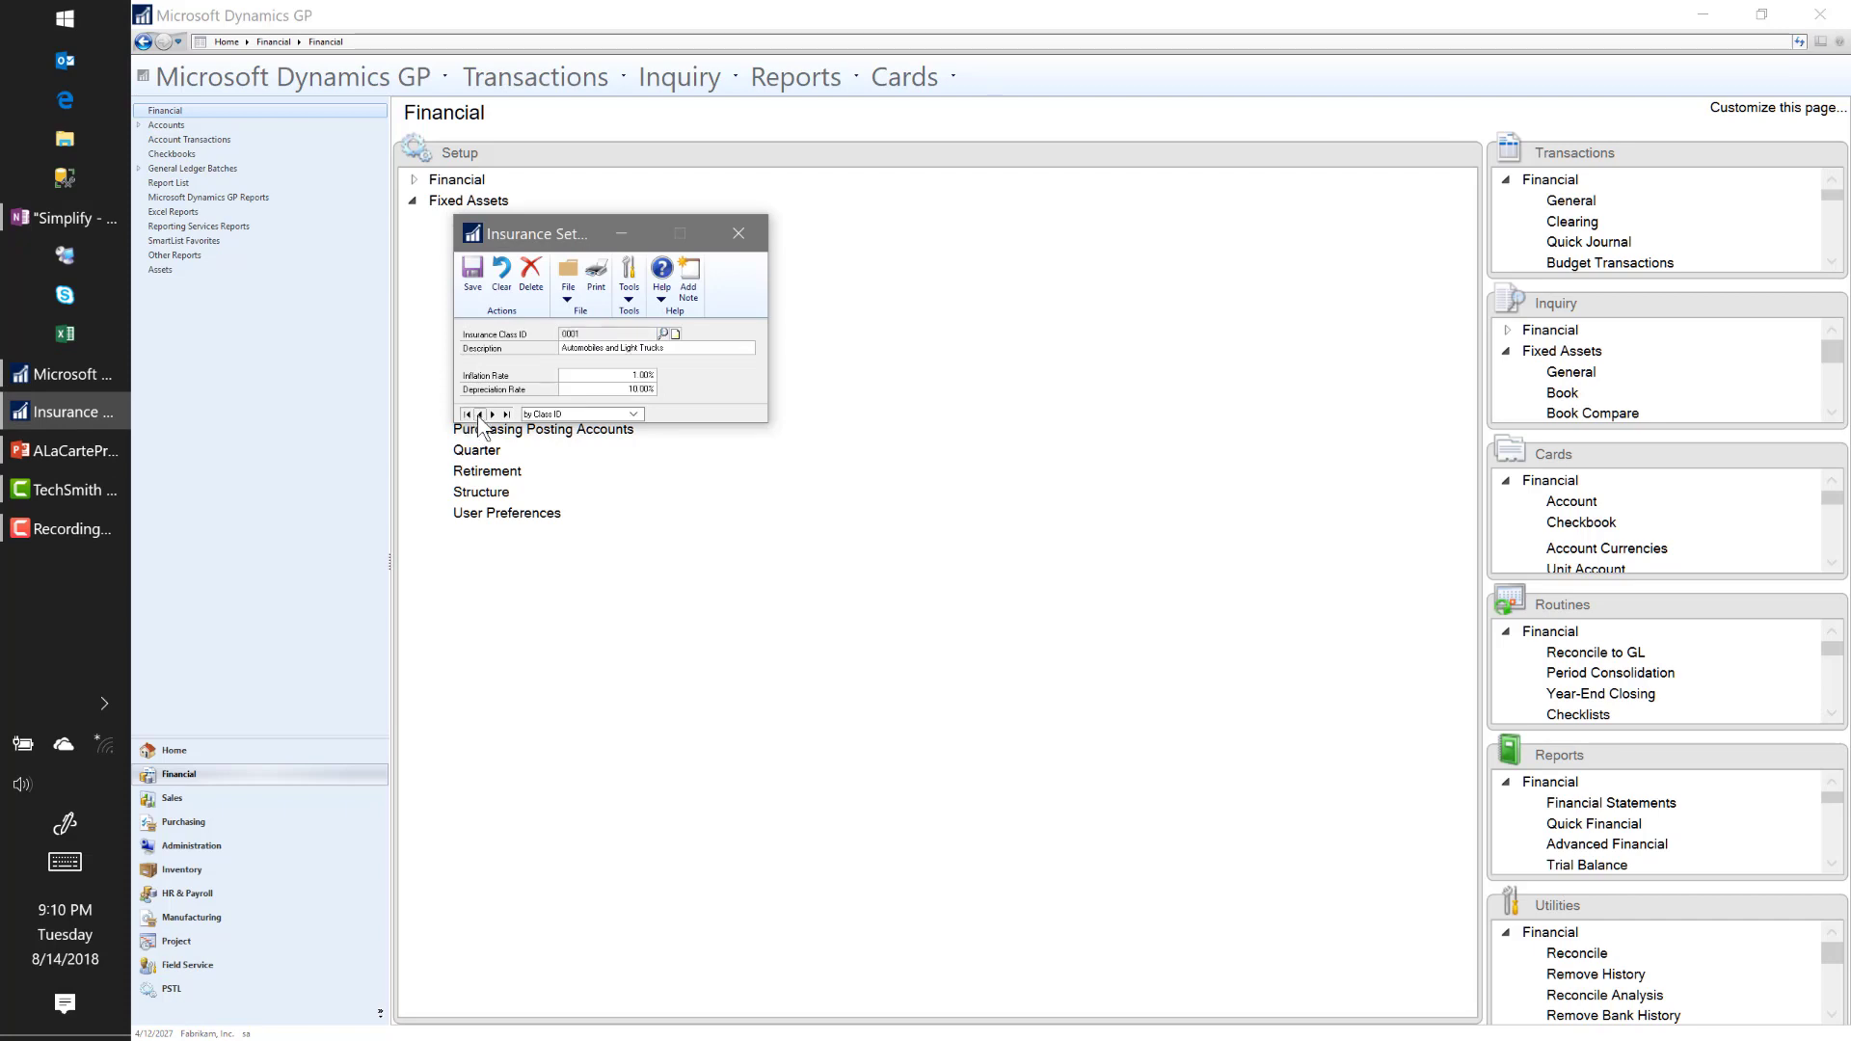
{"action": "left_click", "coordinate": [739, 234]}
Step: Open Location Setup, review the ALPHARETTA location and the one after it, and close the window
{"action": "left_click", "coordinate": [479, 389]}
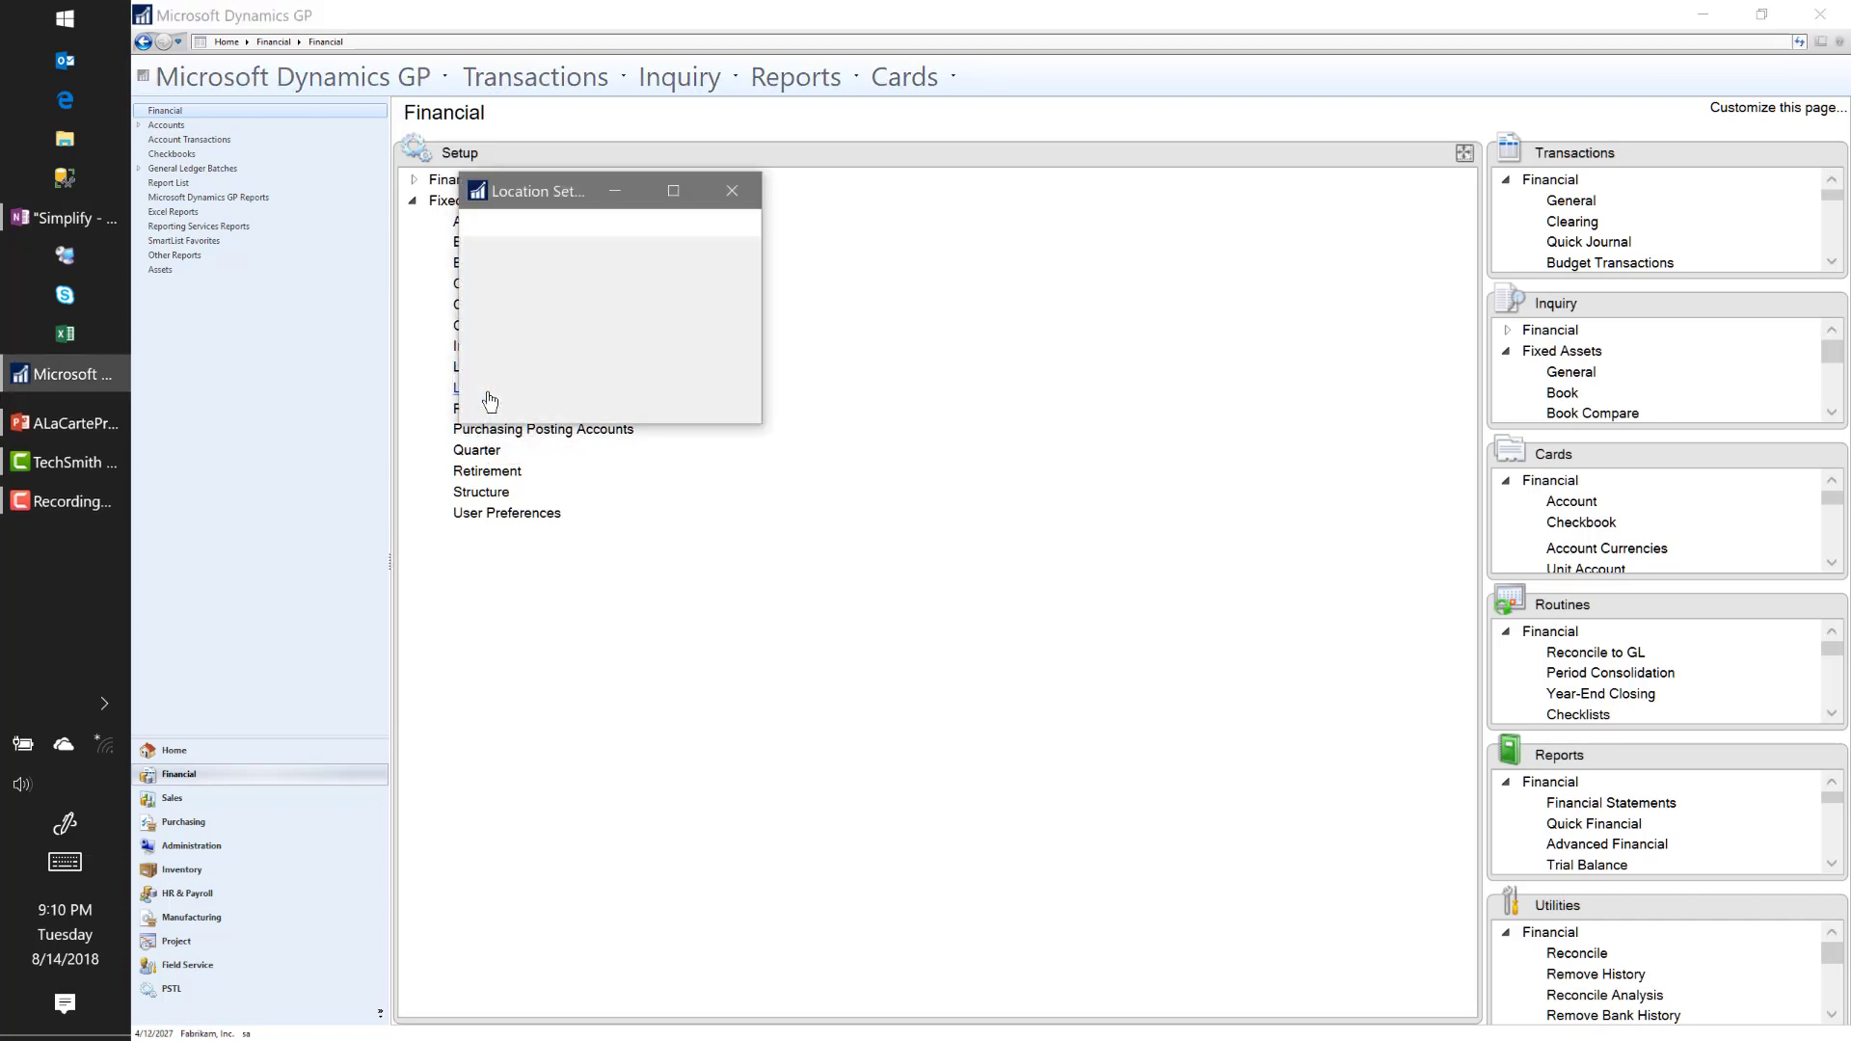
{"action": "left_click", "coordinate": [473, 457]}
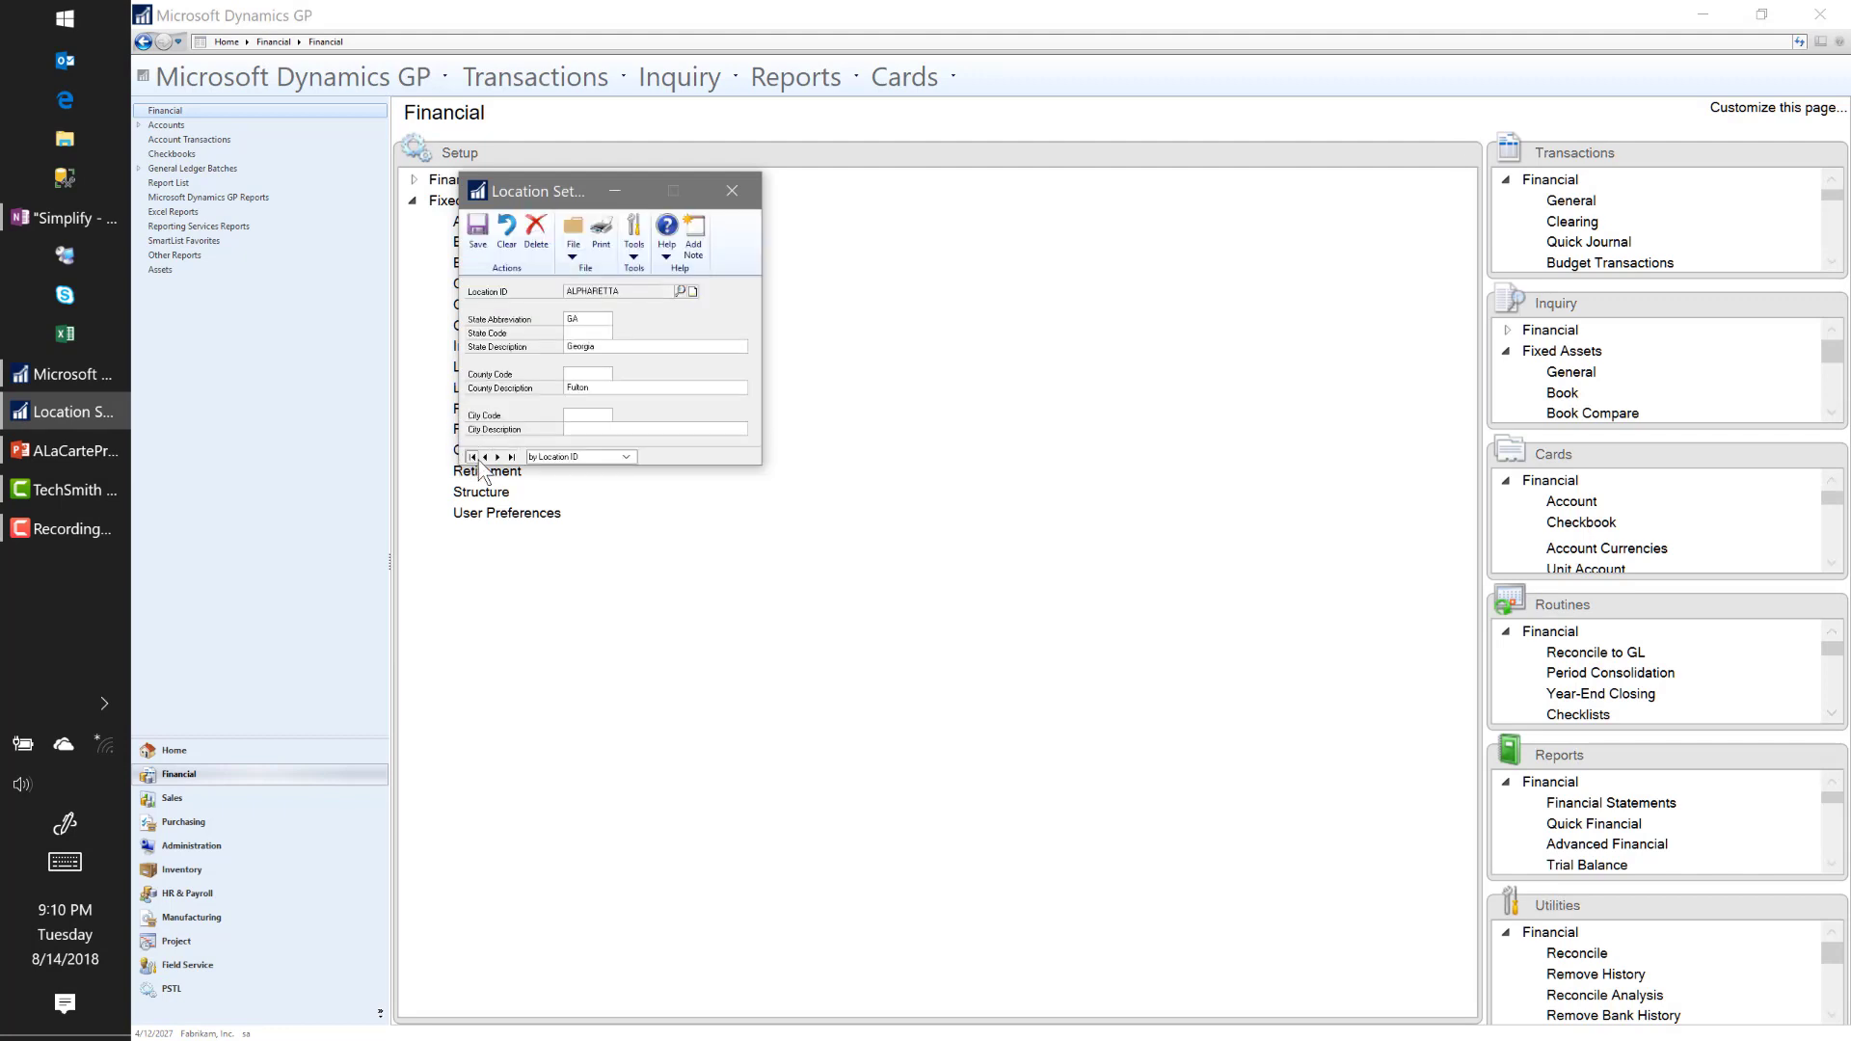
{"action": "left_click", "coordinate": [498, 457]}
{"action": "left_click", "coordinate": [730, 190]}
Step: Open Physical Location Setup and examine the description and location ID of the Building 1, Room 100 record
{"action": "left_click", "coordinate": [492, 413]}
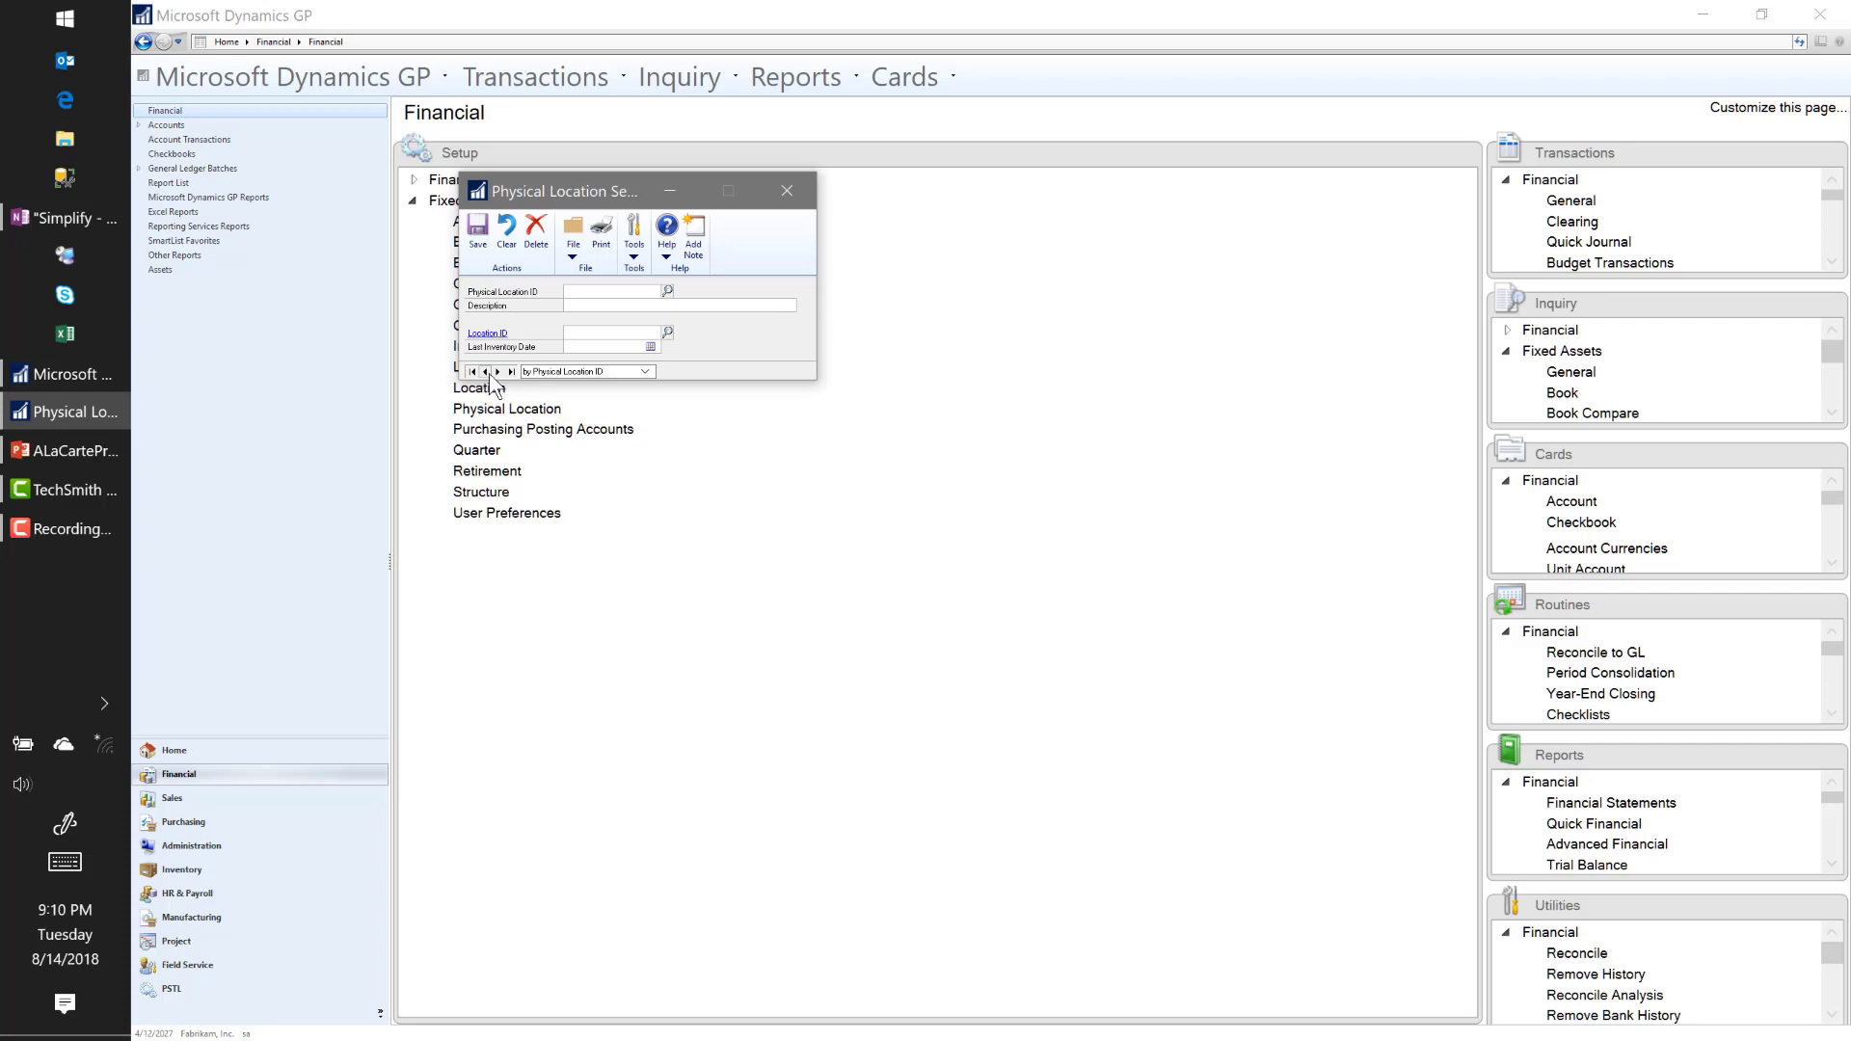
{"action": "left_click", "coordinate": [498, 372]}
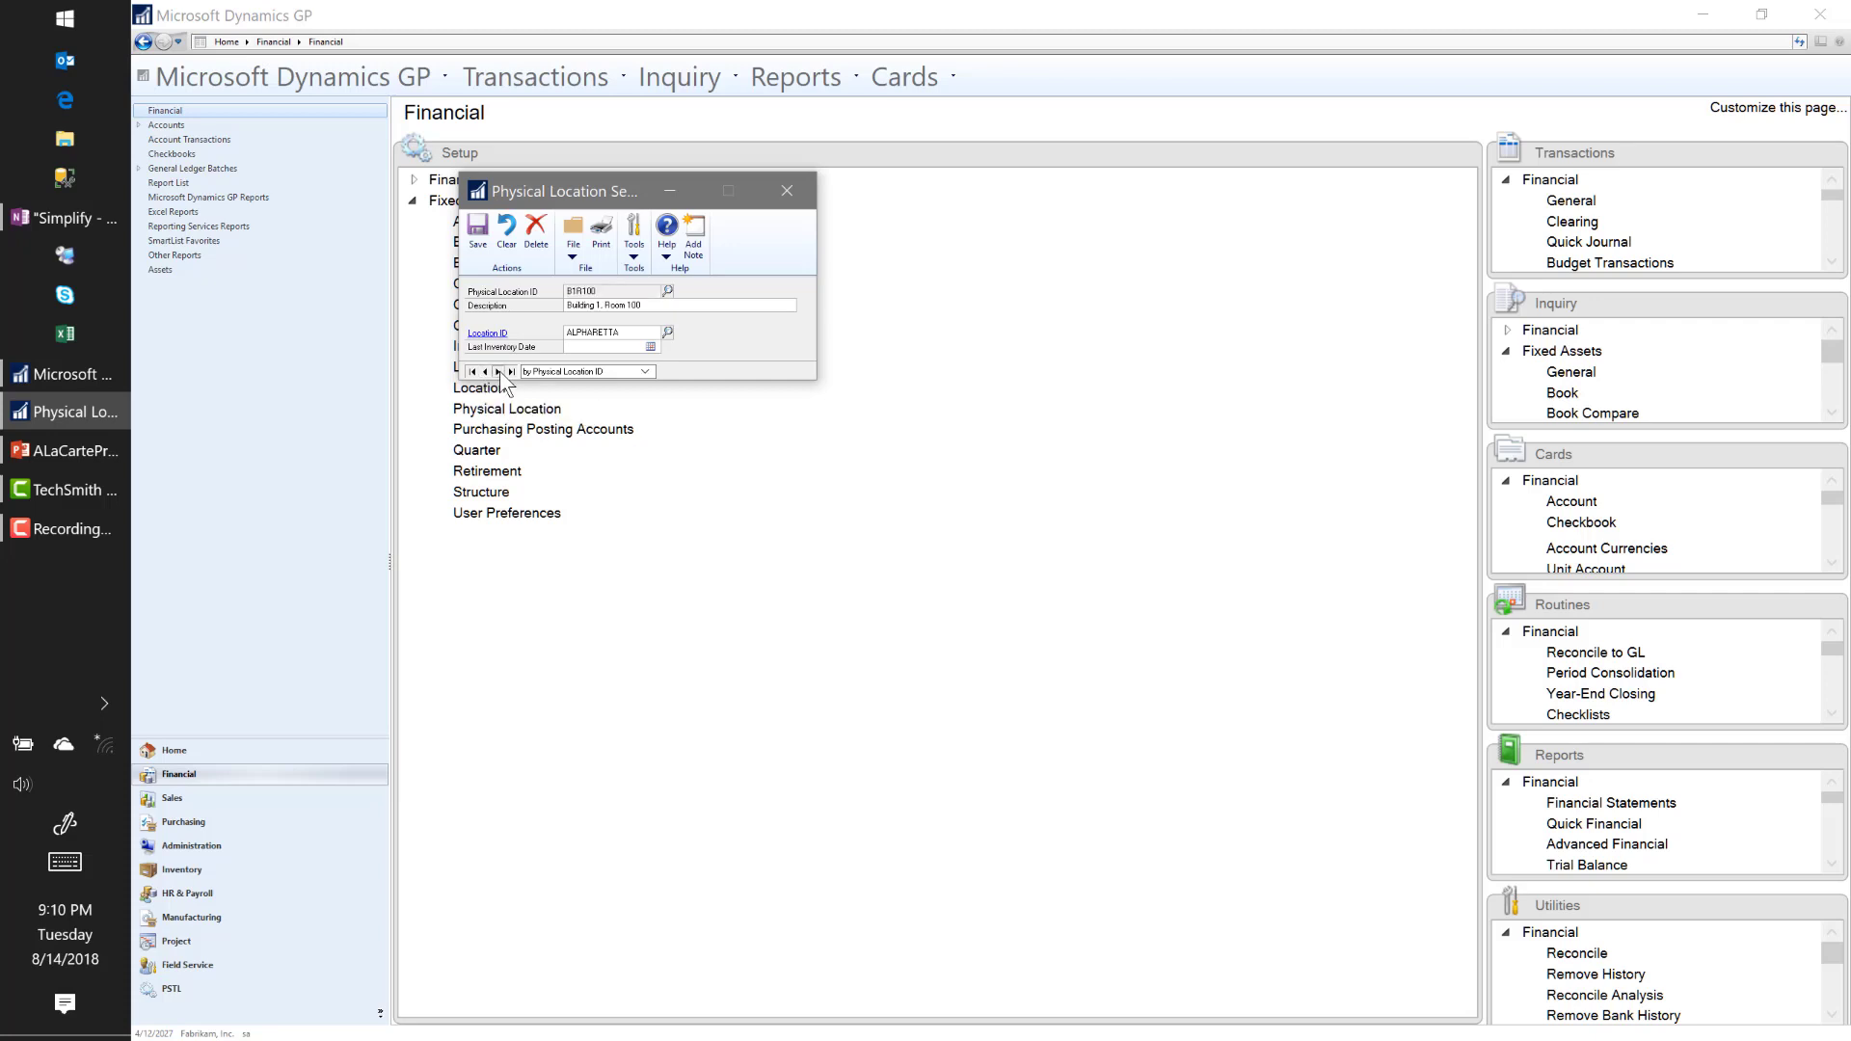
{"action": "double_click", "coordinate": [591, 333]}
{"action": "left_click", "coordinate": [603, 309]}
{"action": "left_click", "coordinate": [637, 306]}
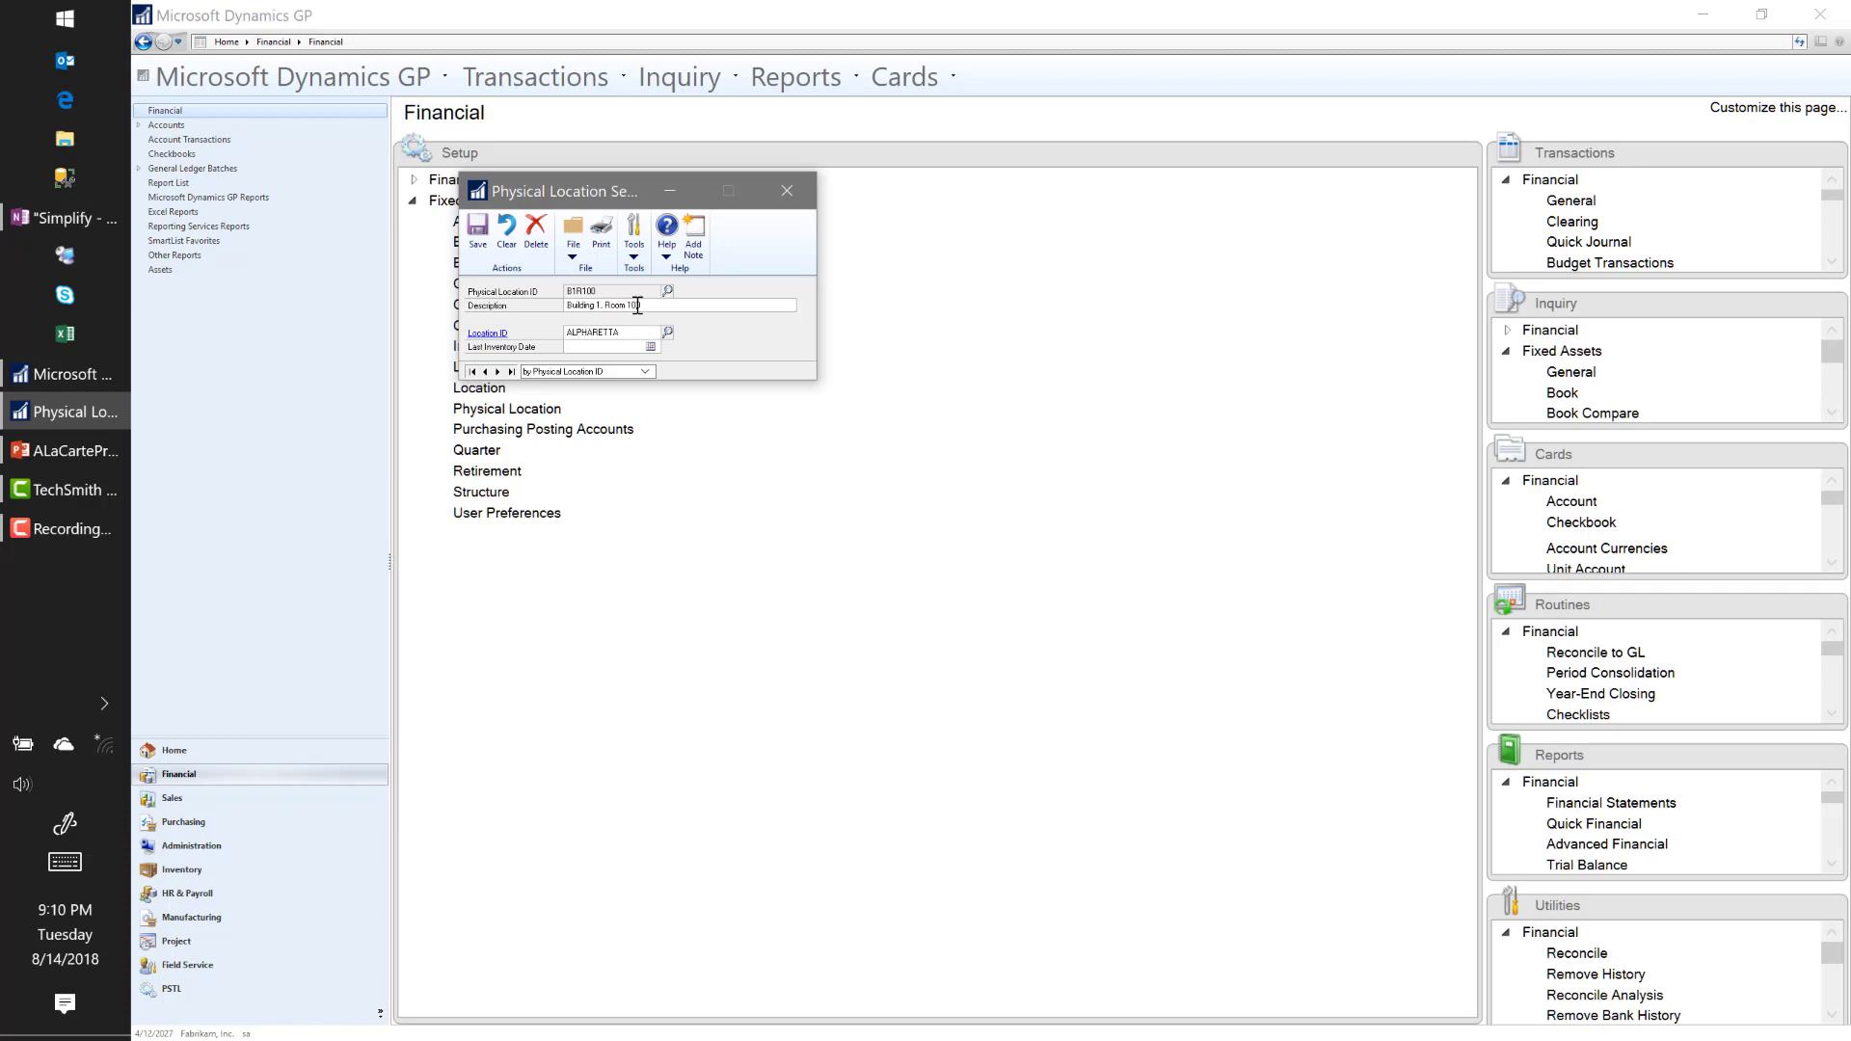
Step: Set the Building 1, Room 100 record's location ID to ATLANTA, save it, and close Physical Location Setup
{"action": "double_click", "coordinate": [618, 333]}
{"action": "type", "text": "ATLANTA"}
{"action": "key", "text": "Tab"}
{"action": "double_click", "coordinate": [614, 333]}
{"action": "left_click", "coordinate": [480, 236]}
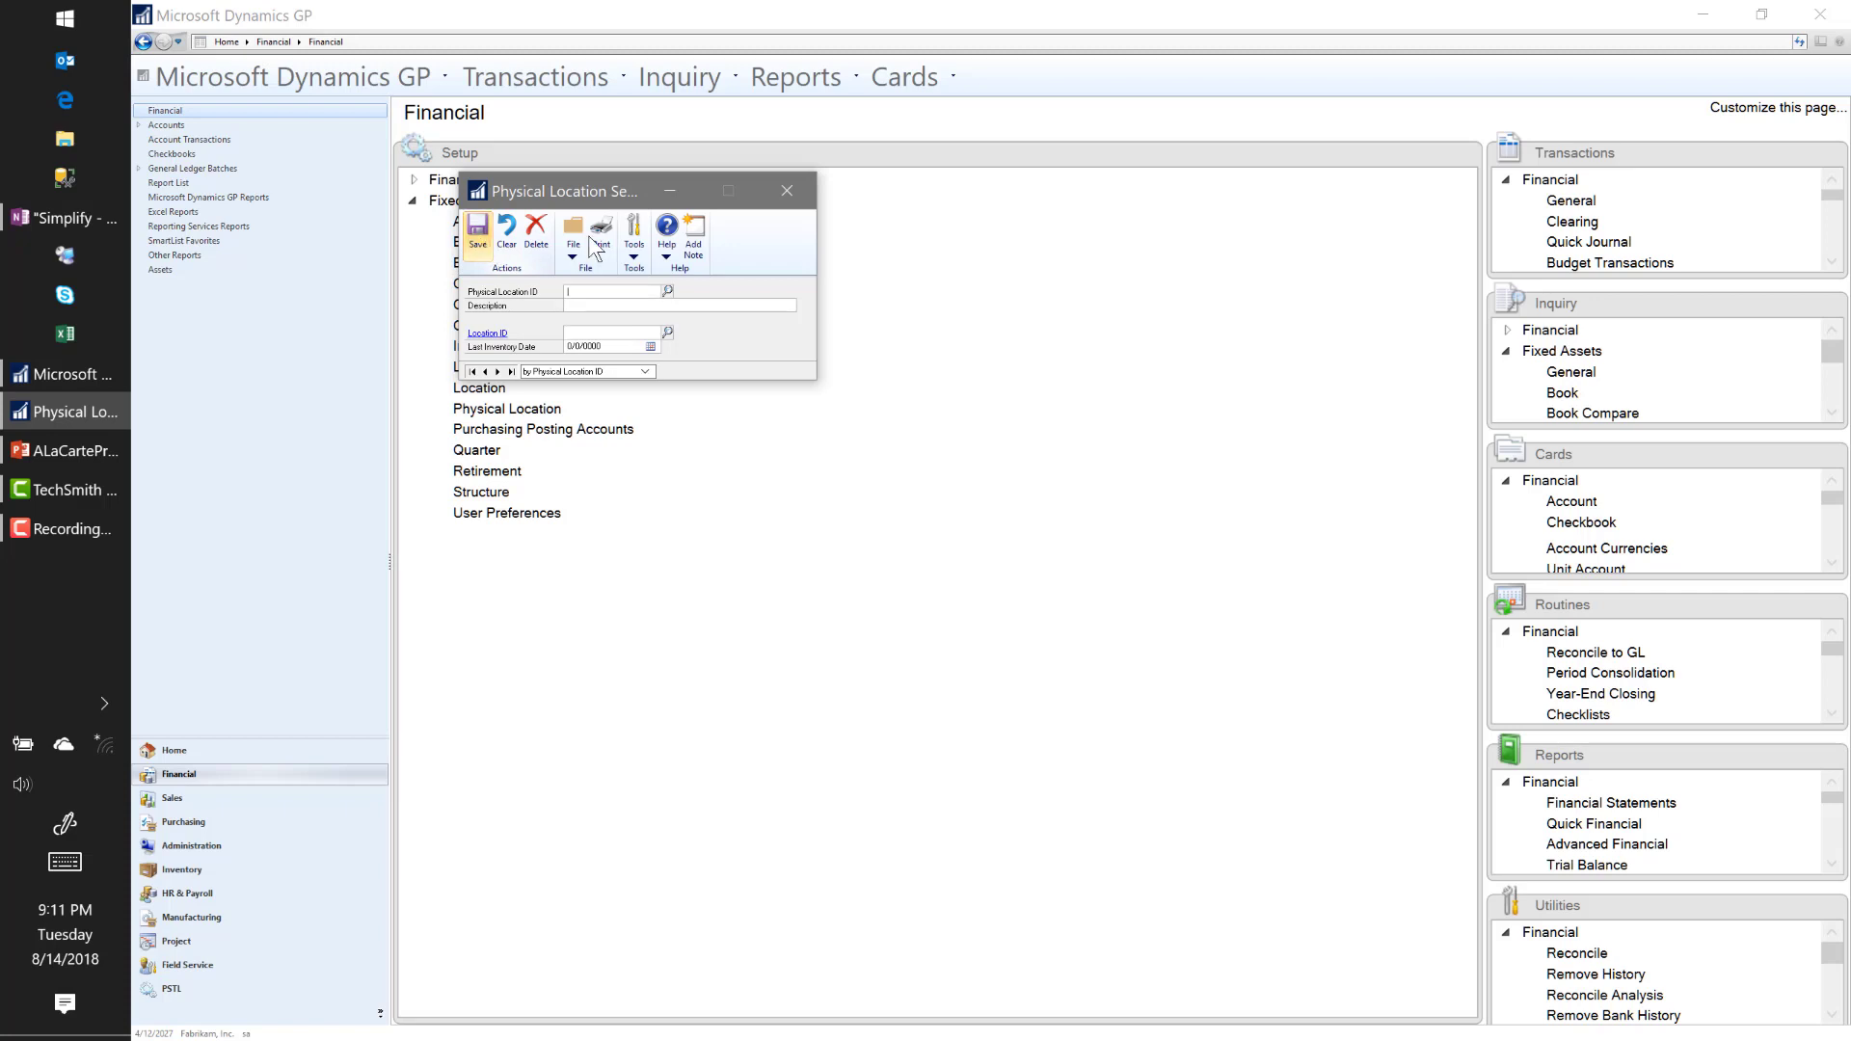
{"action": "left_click", "coordinate": [788, 191]}
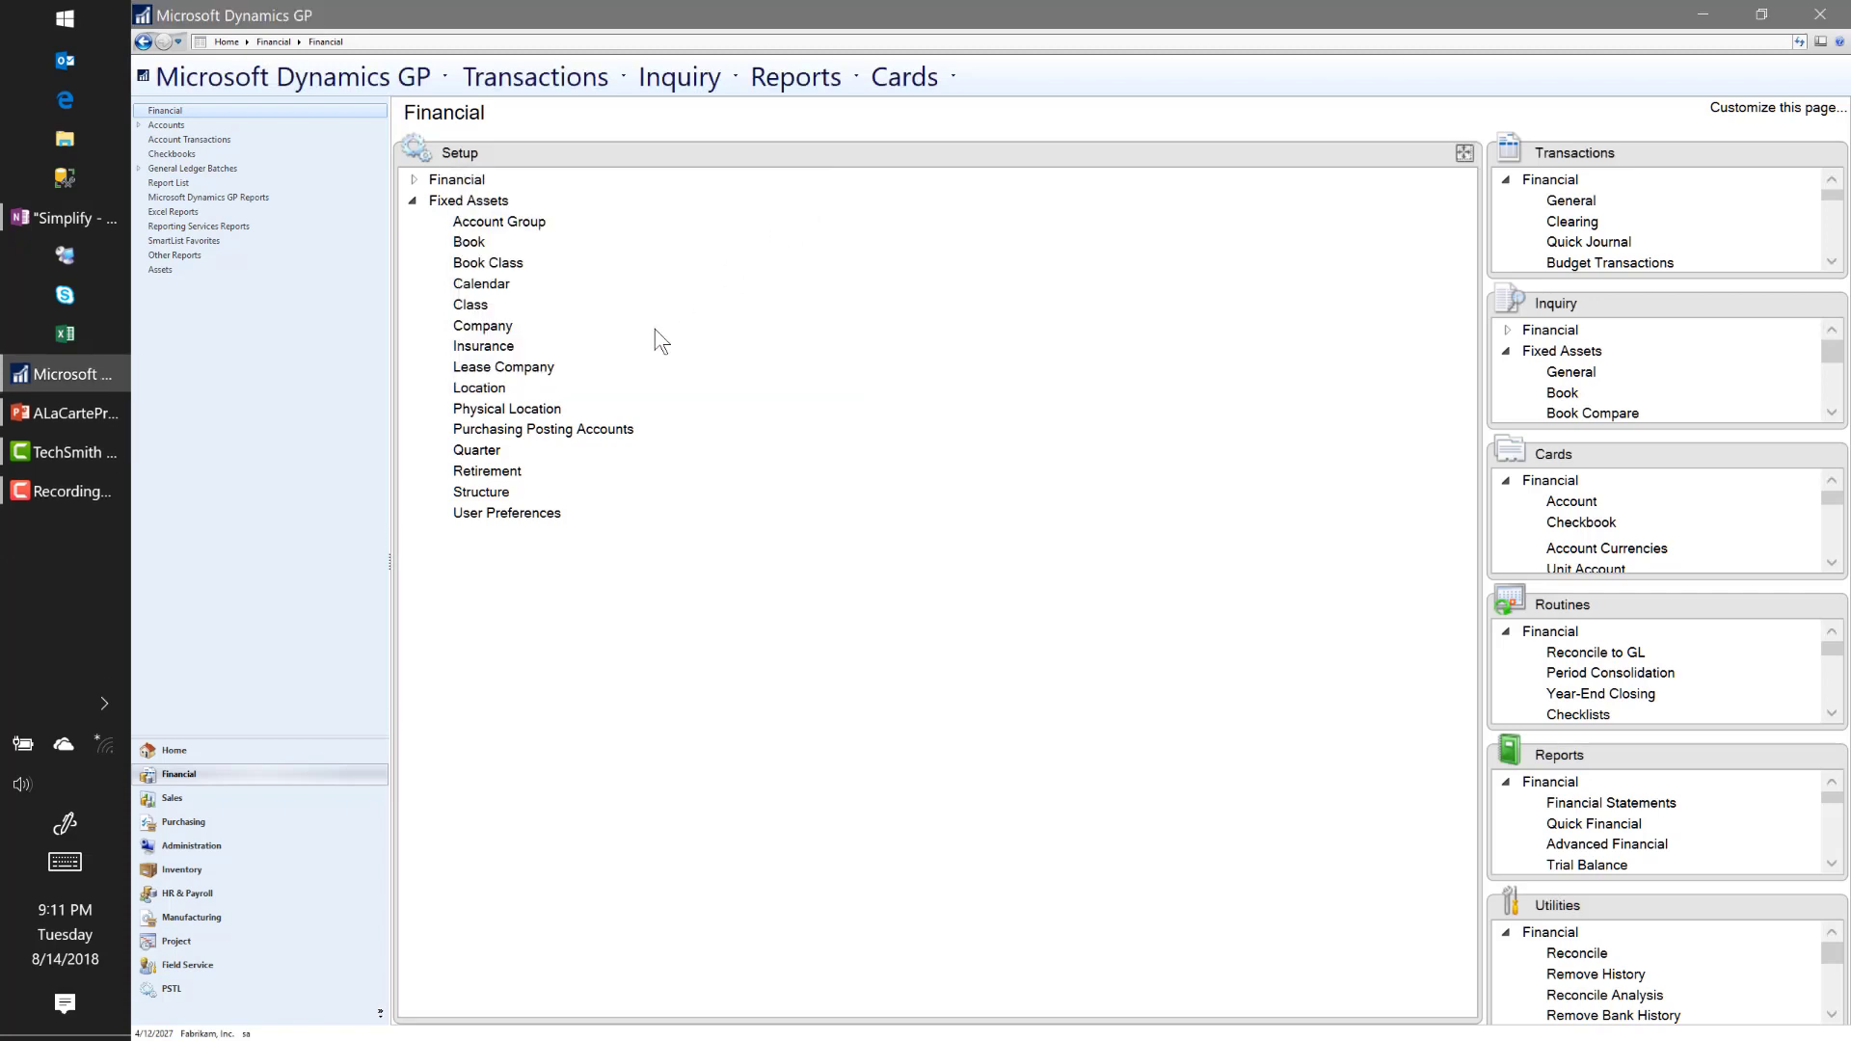
Step: Open Fixed Assets Purchasing Posting Accounts Setup, view the assigned FA Clearing account, and close the window
{"action": "left_click", "coordinate": [521, 431]}
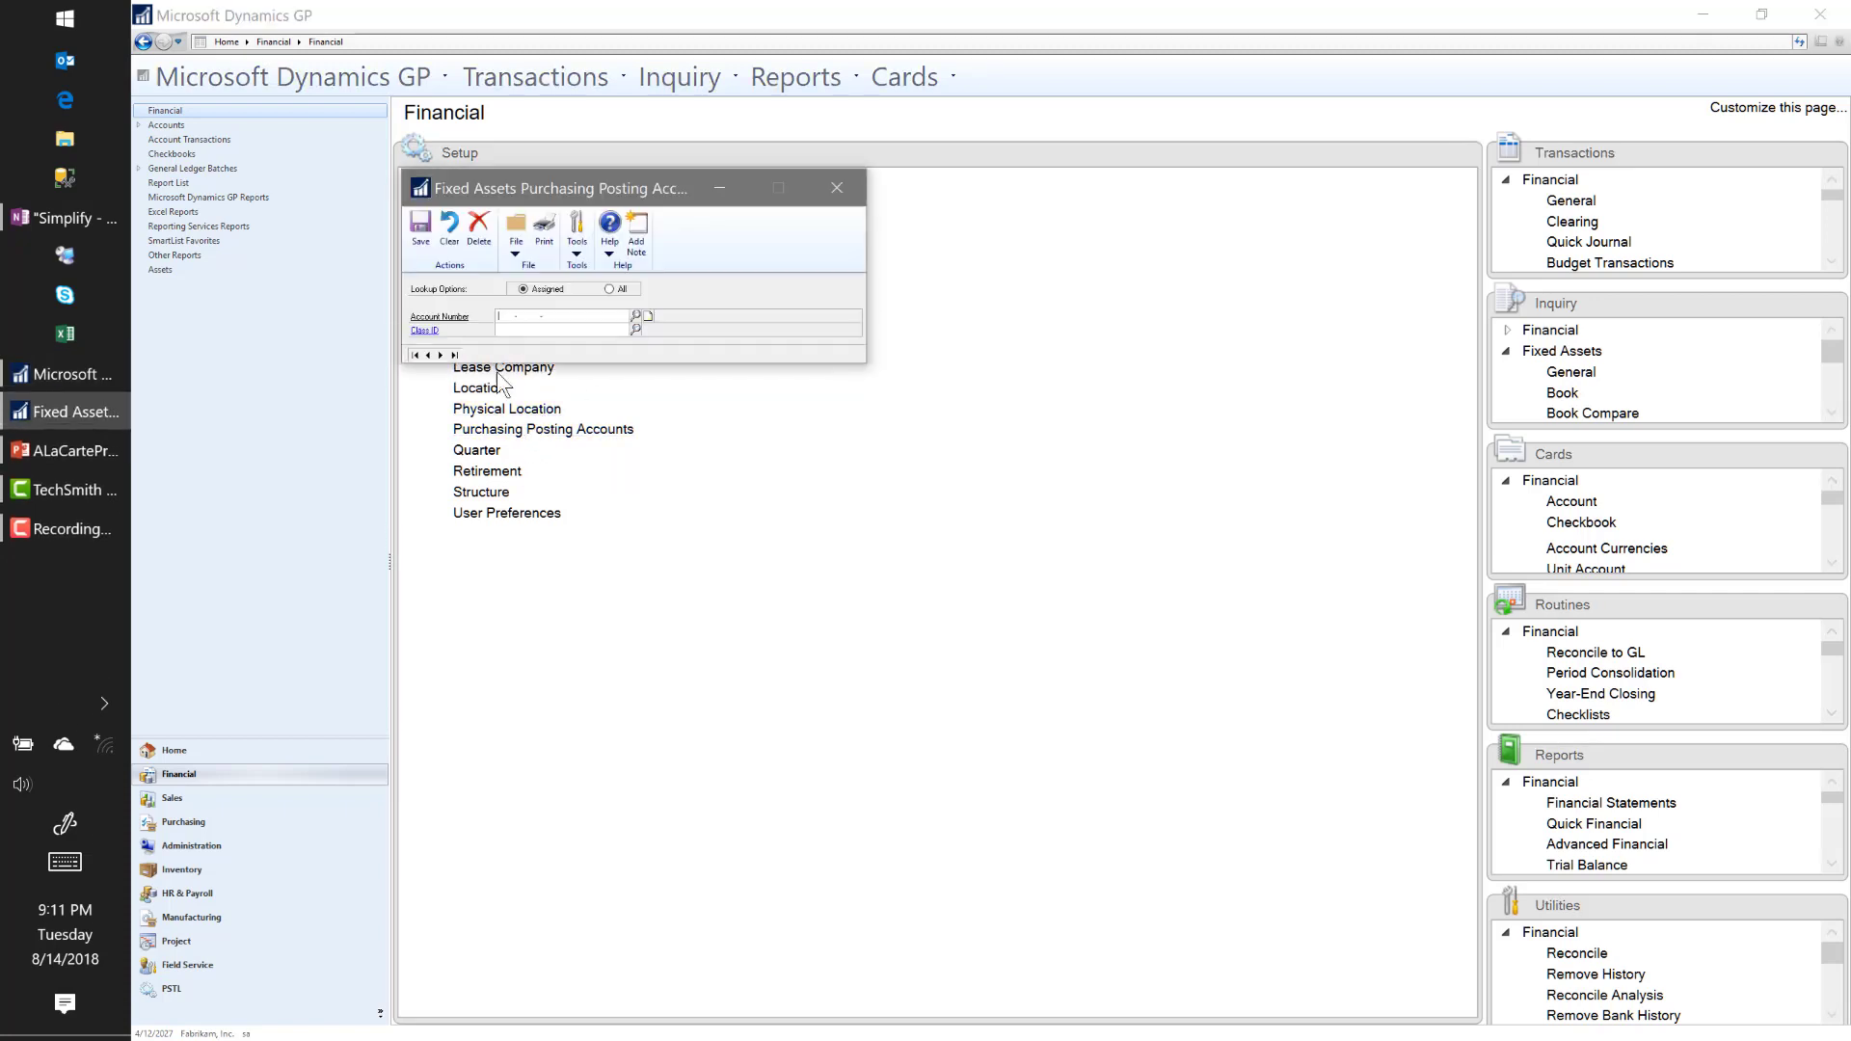
{"action": "left_click", "coordinate": [440, 355]}
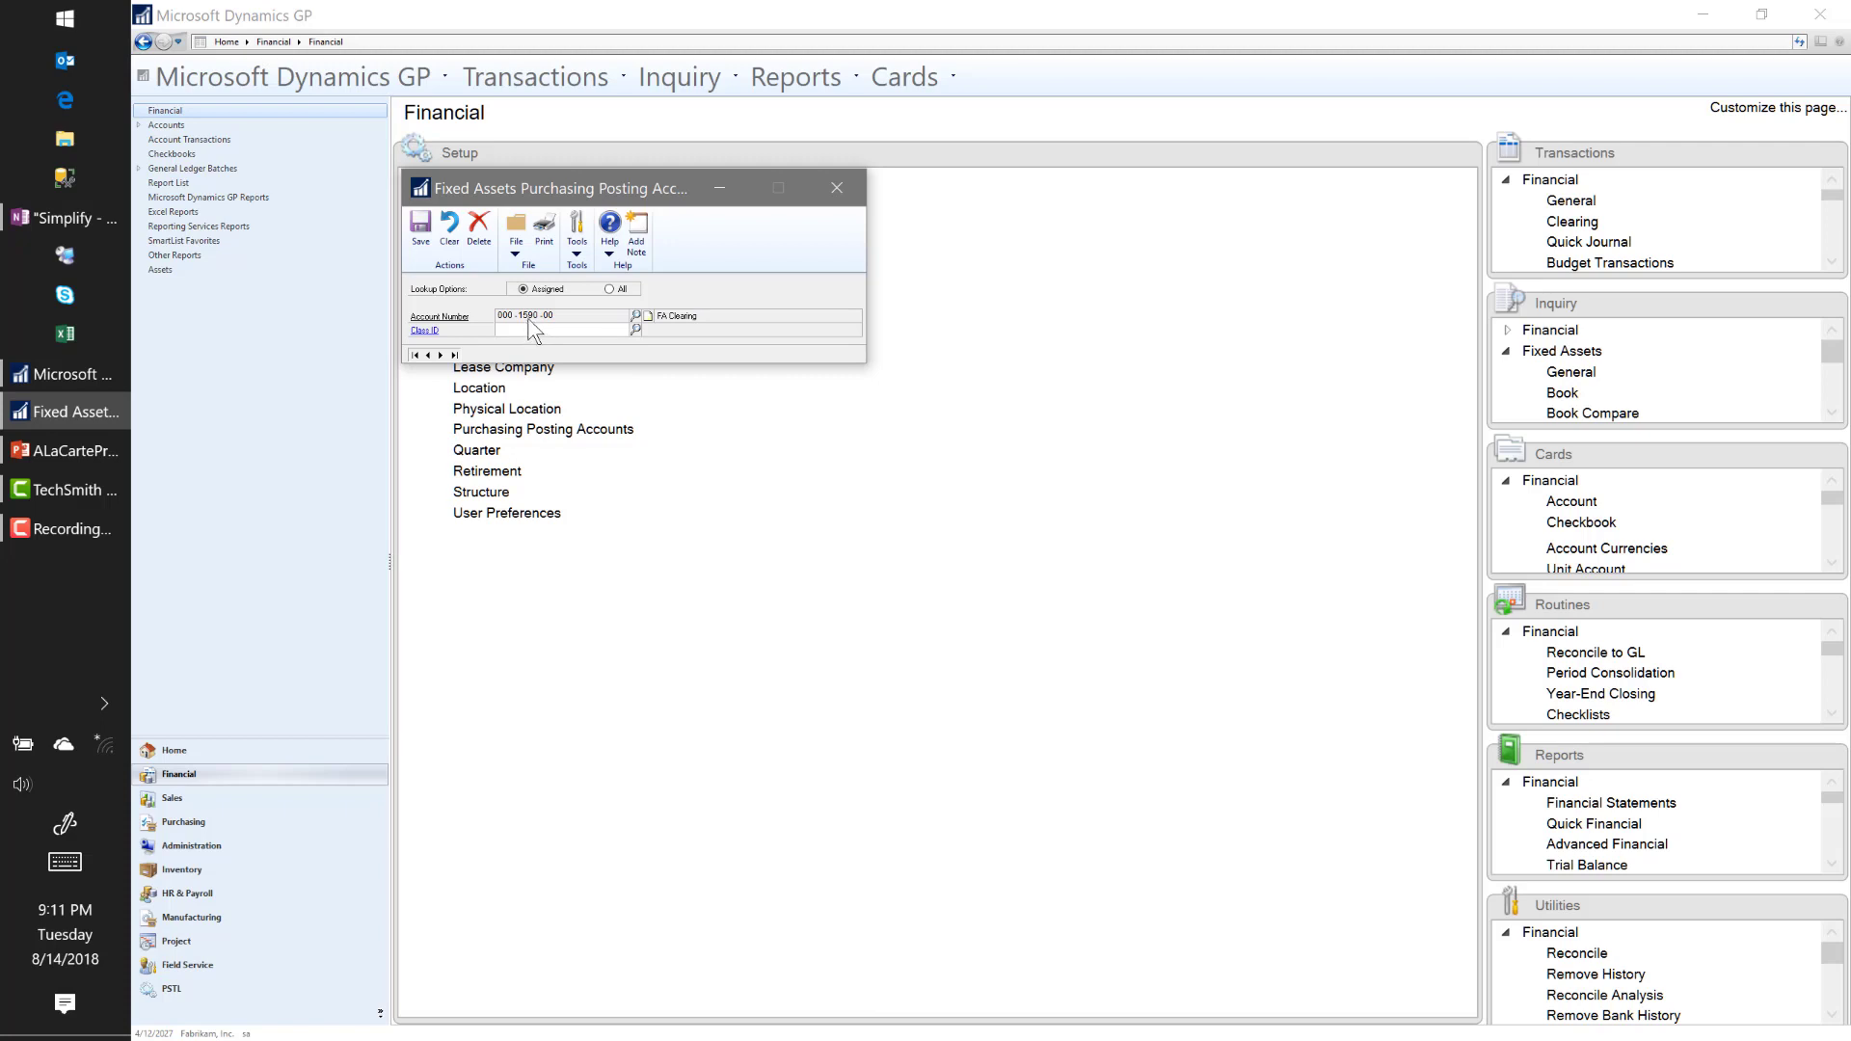
{"action": "left_click", "coordinate": [837, 192]}
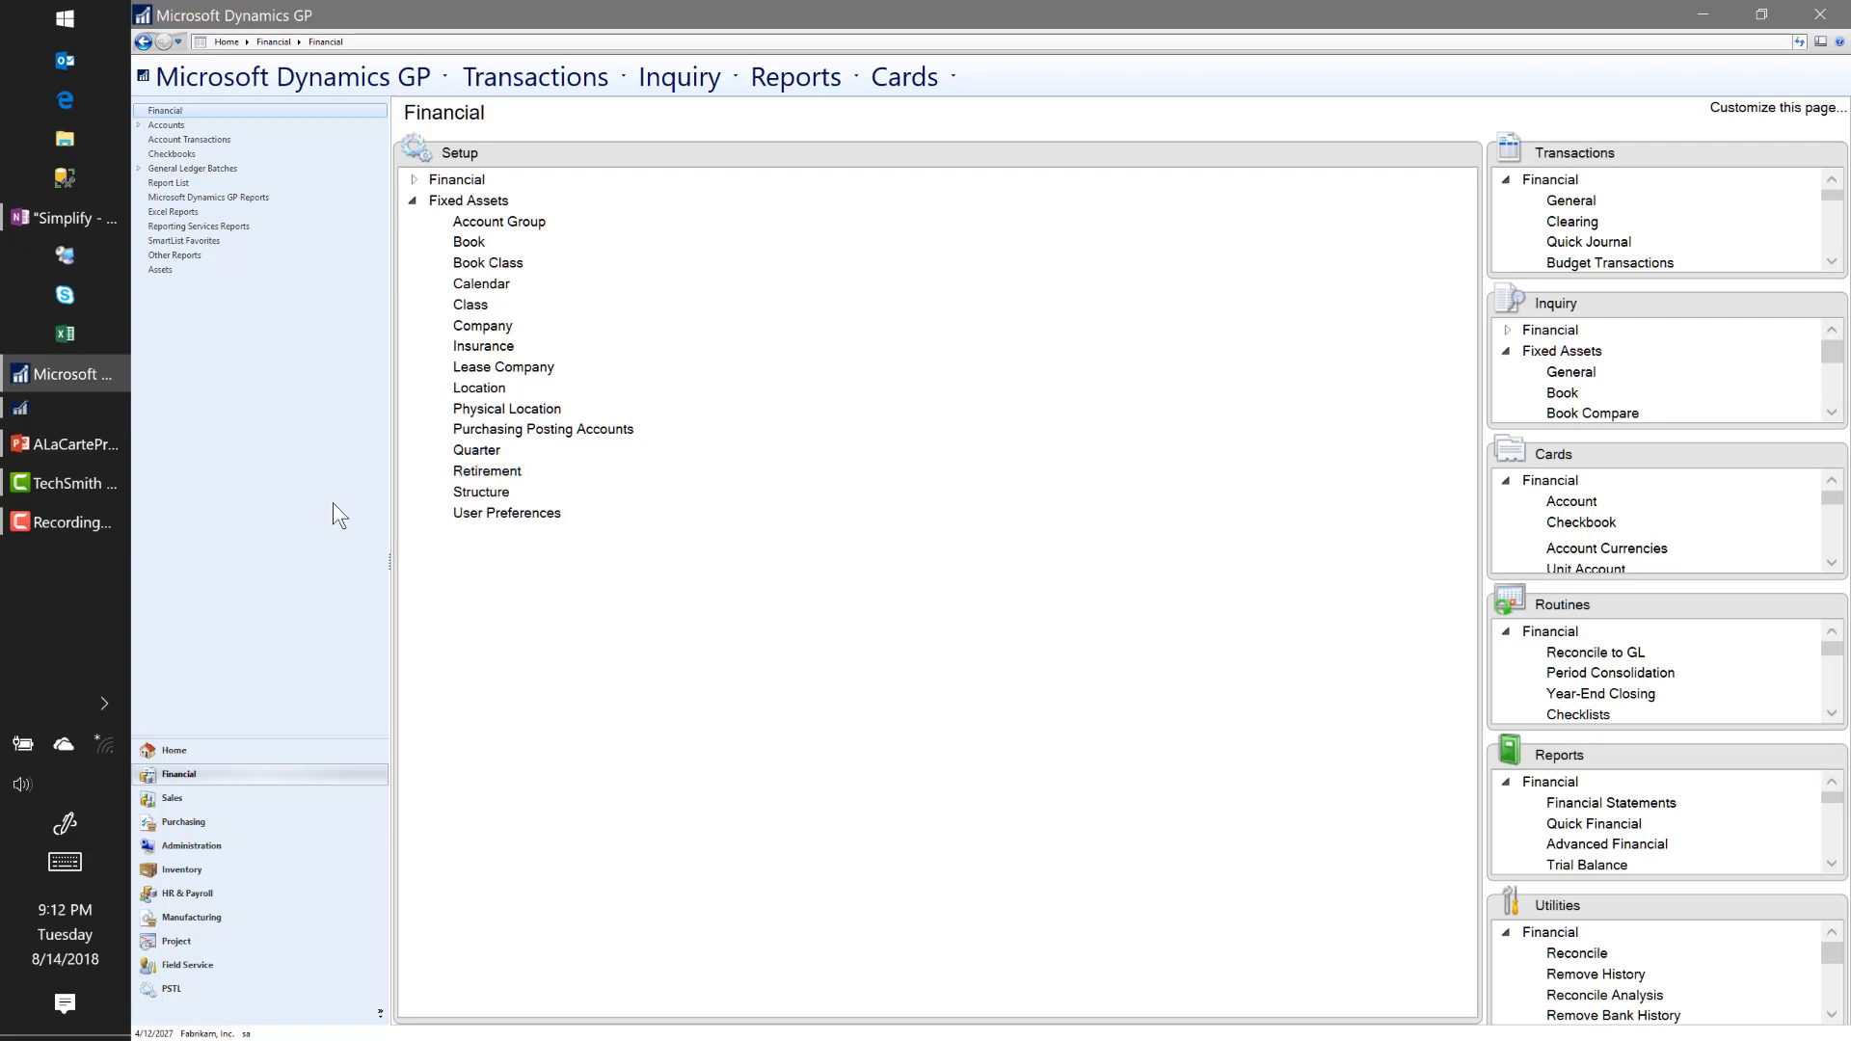
Step: Build the quarters for all years of the DEFAULT calendar in Quarter Setup, and close the window
{"action": "left_click", "coordinate": [466, 453]}
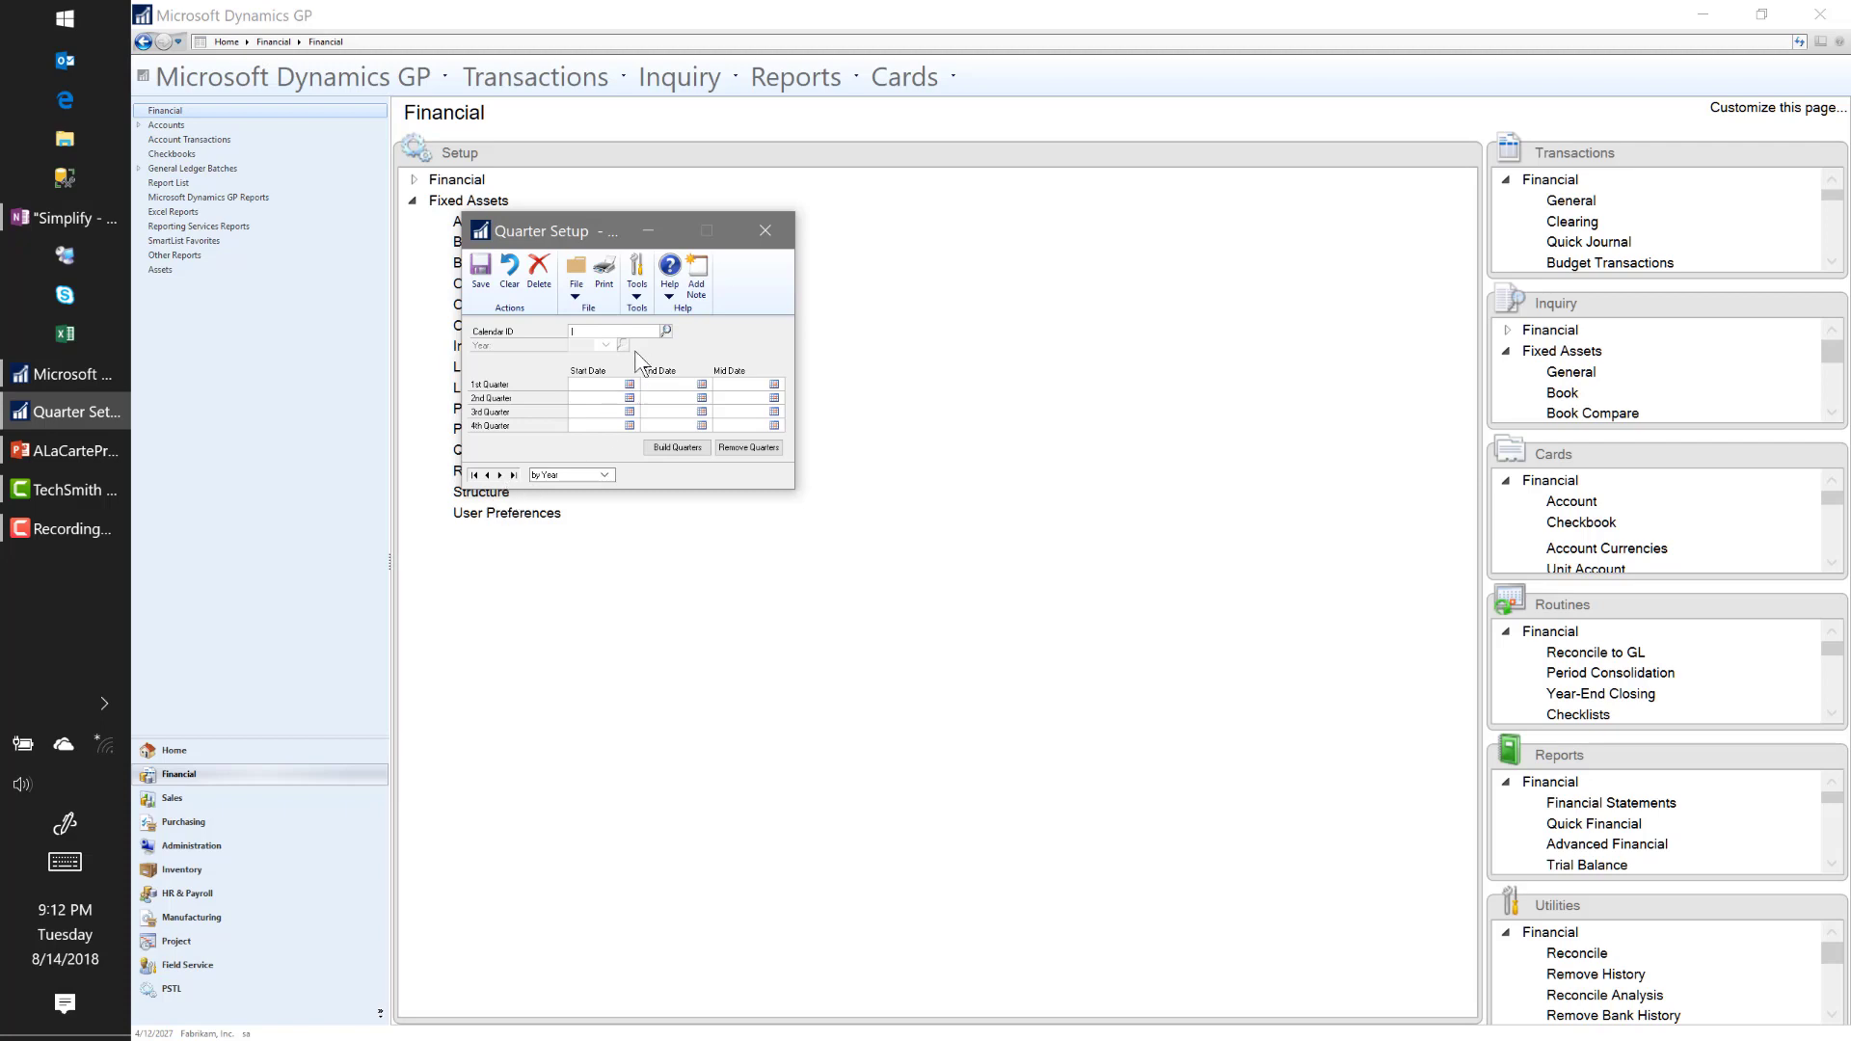
{"action": "type", "text": "DEFAULT"}
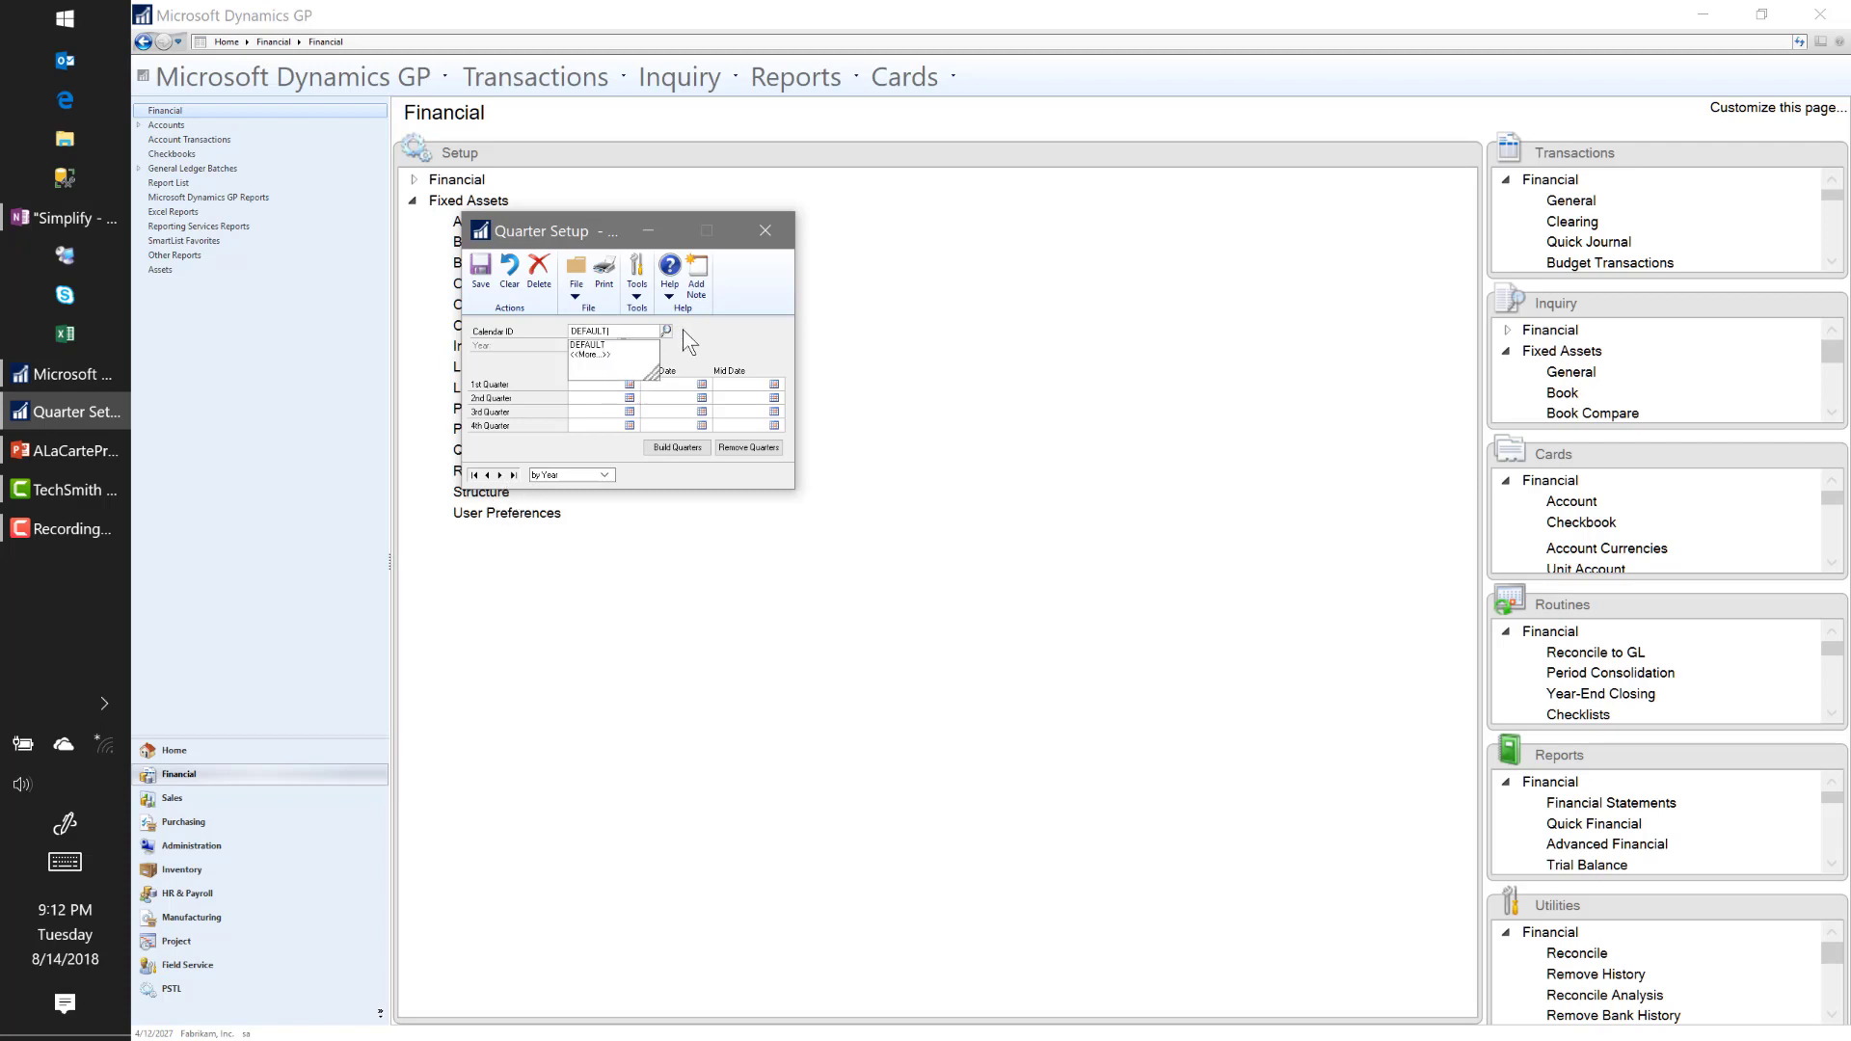
{"action": "key", "text": "Tab"}
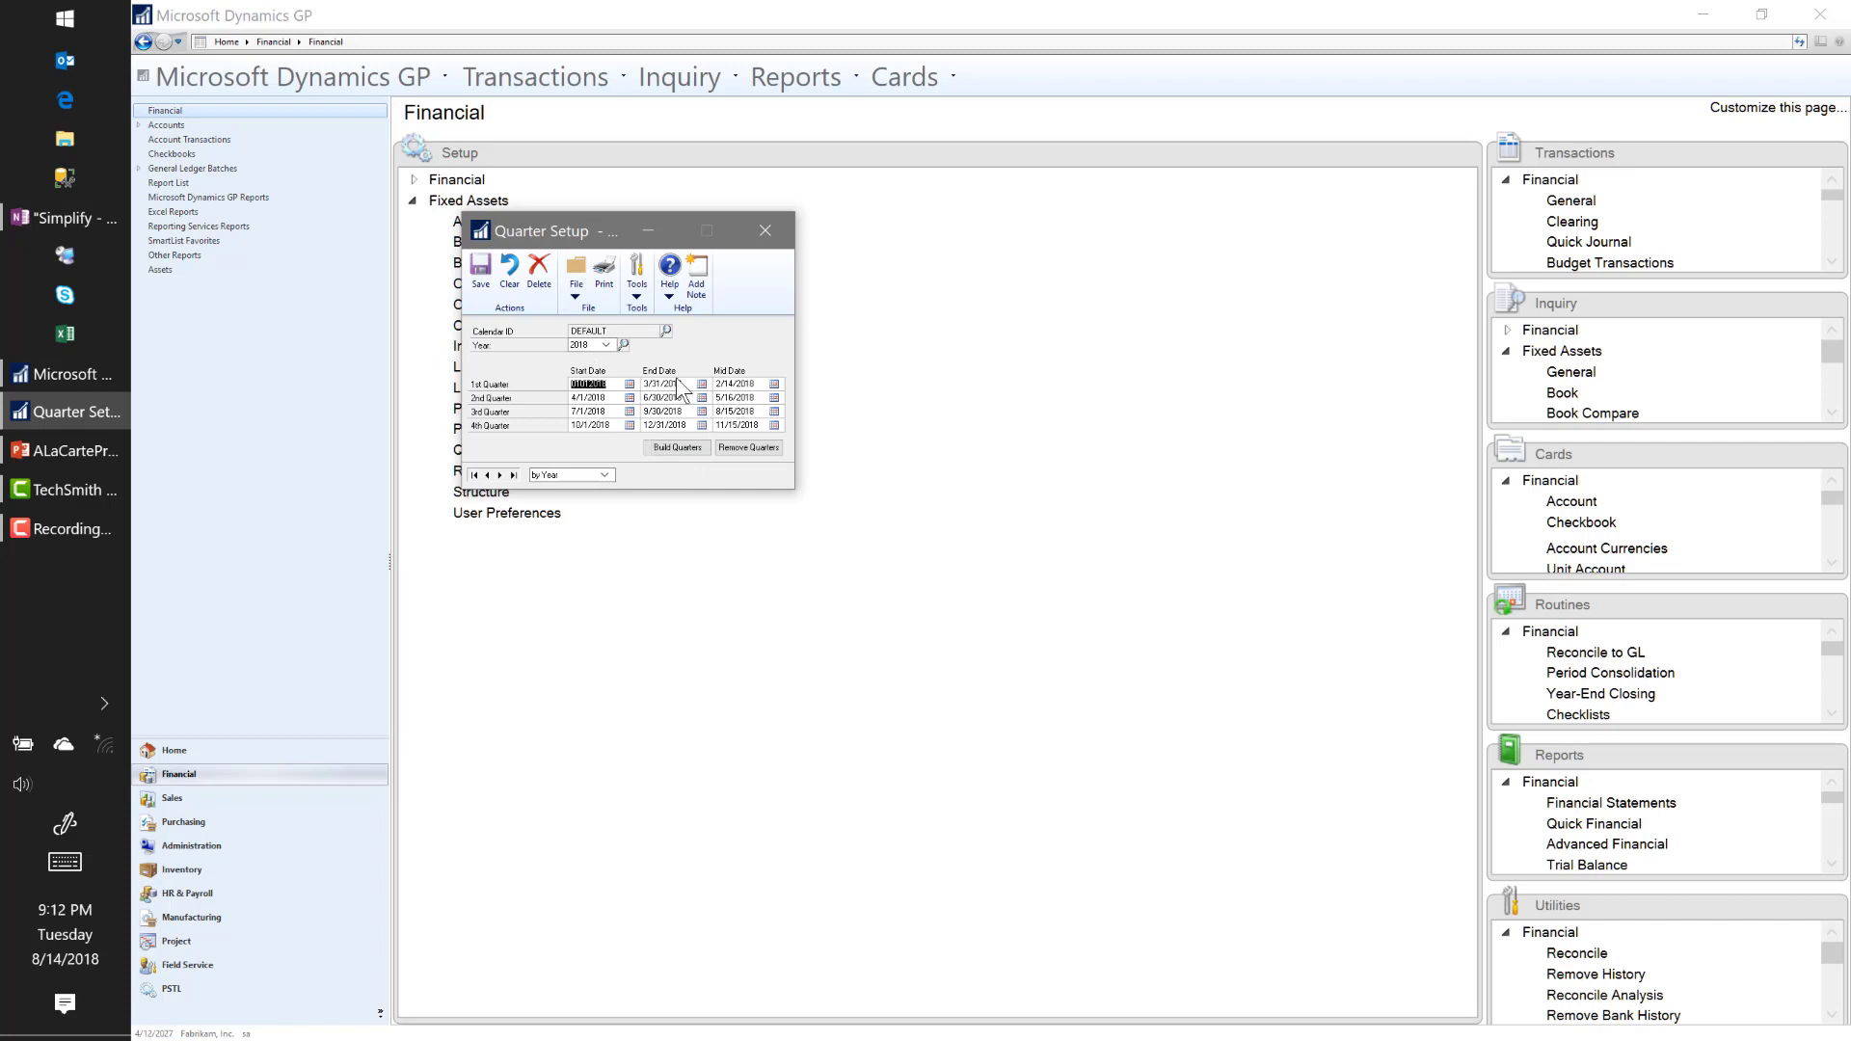
{"action": "left_click", "coordinate": [676, 448]}
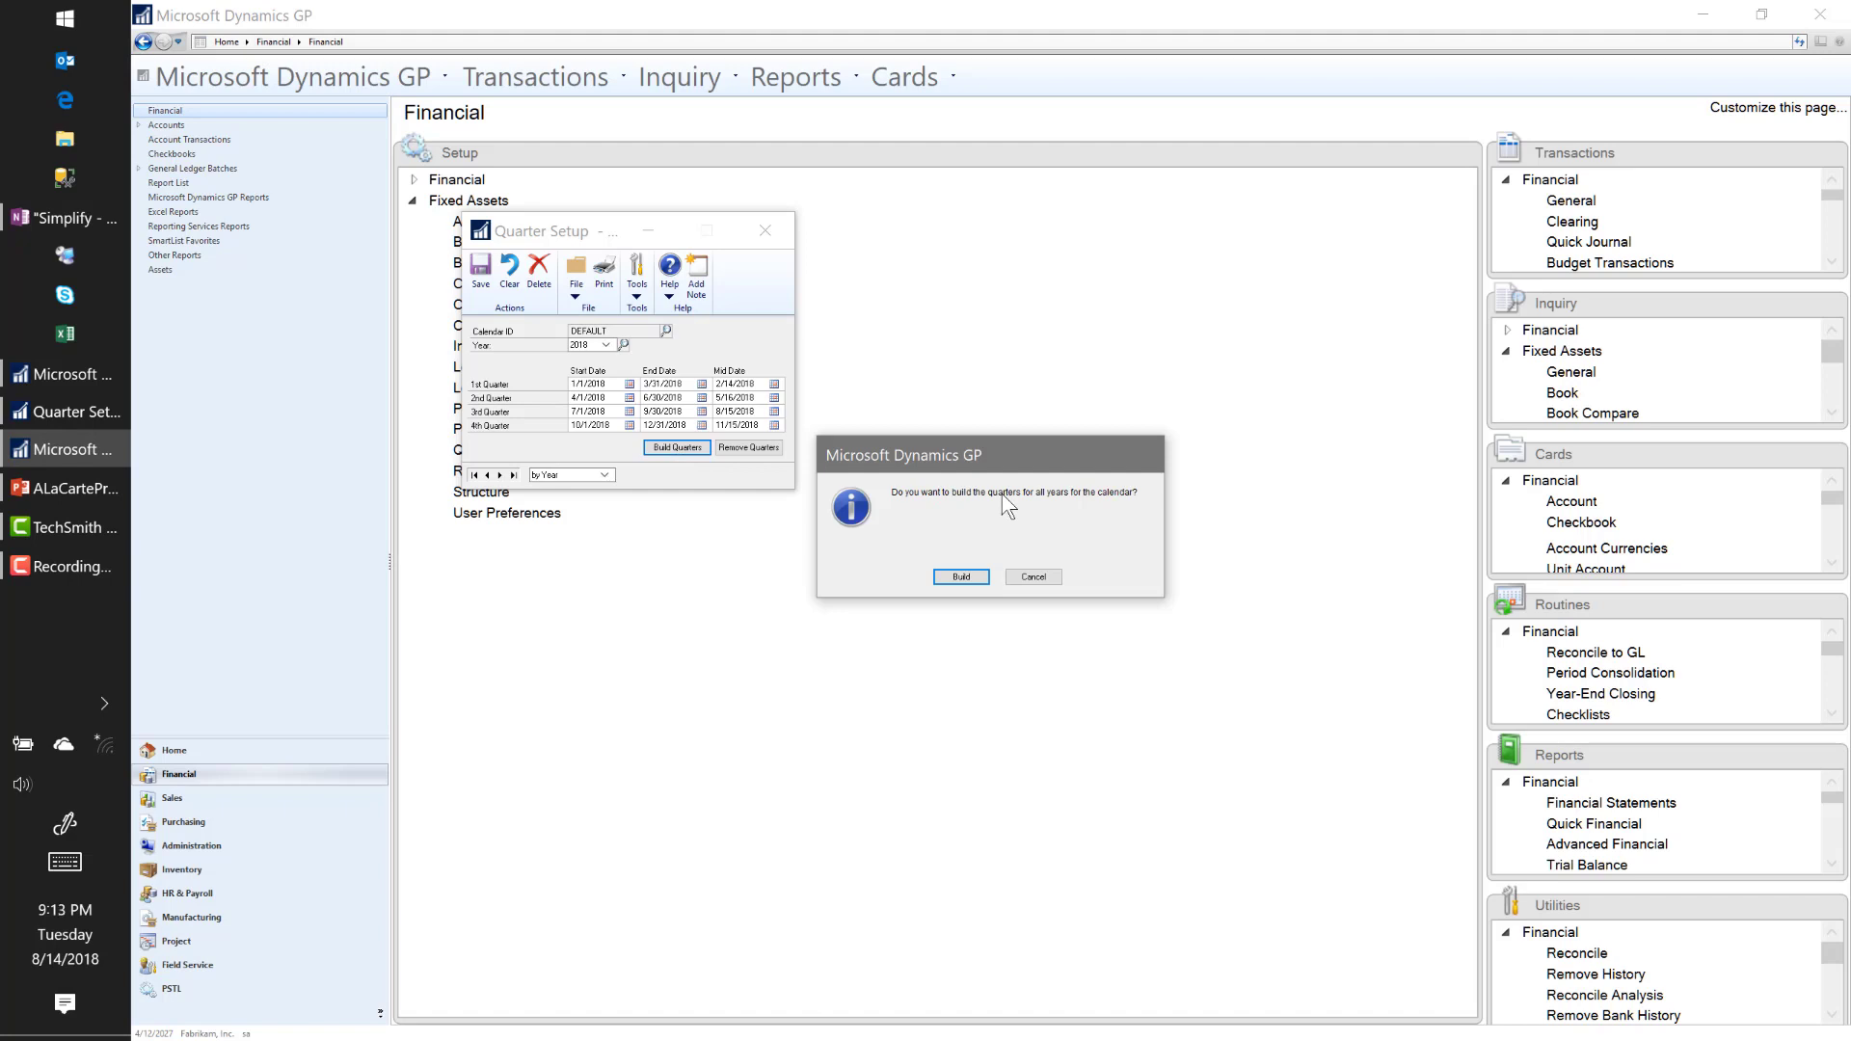
{"action": "left_click", "coordinate": [976, 579]}
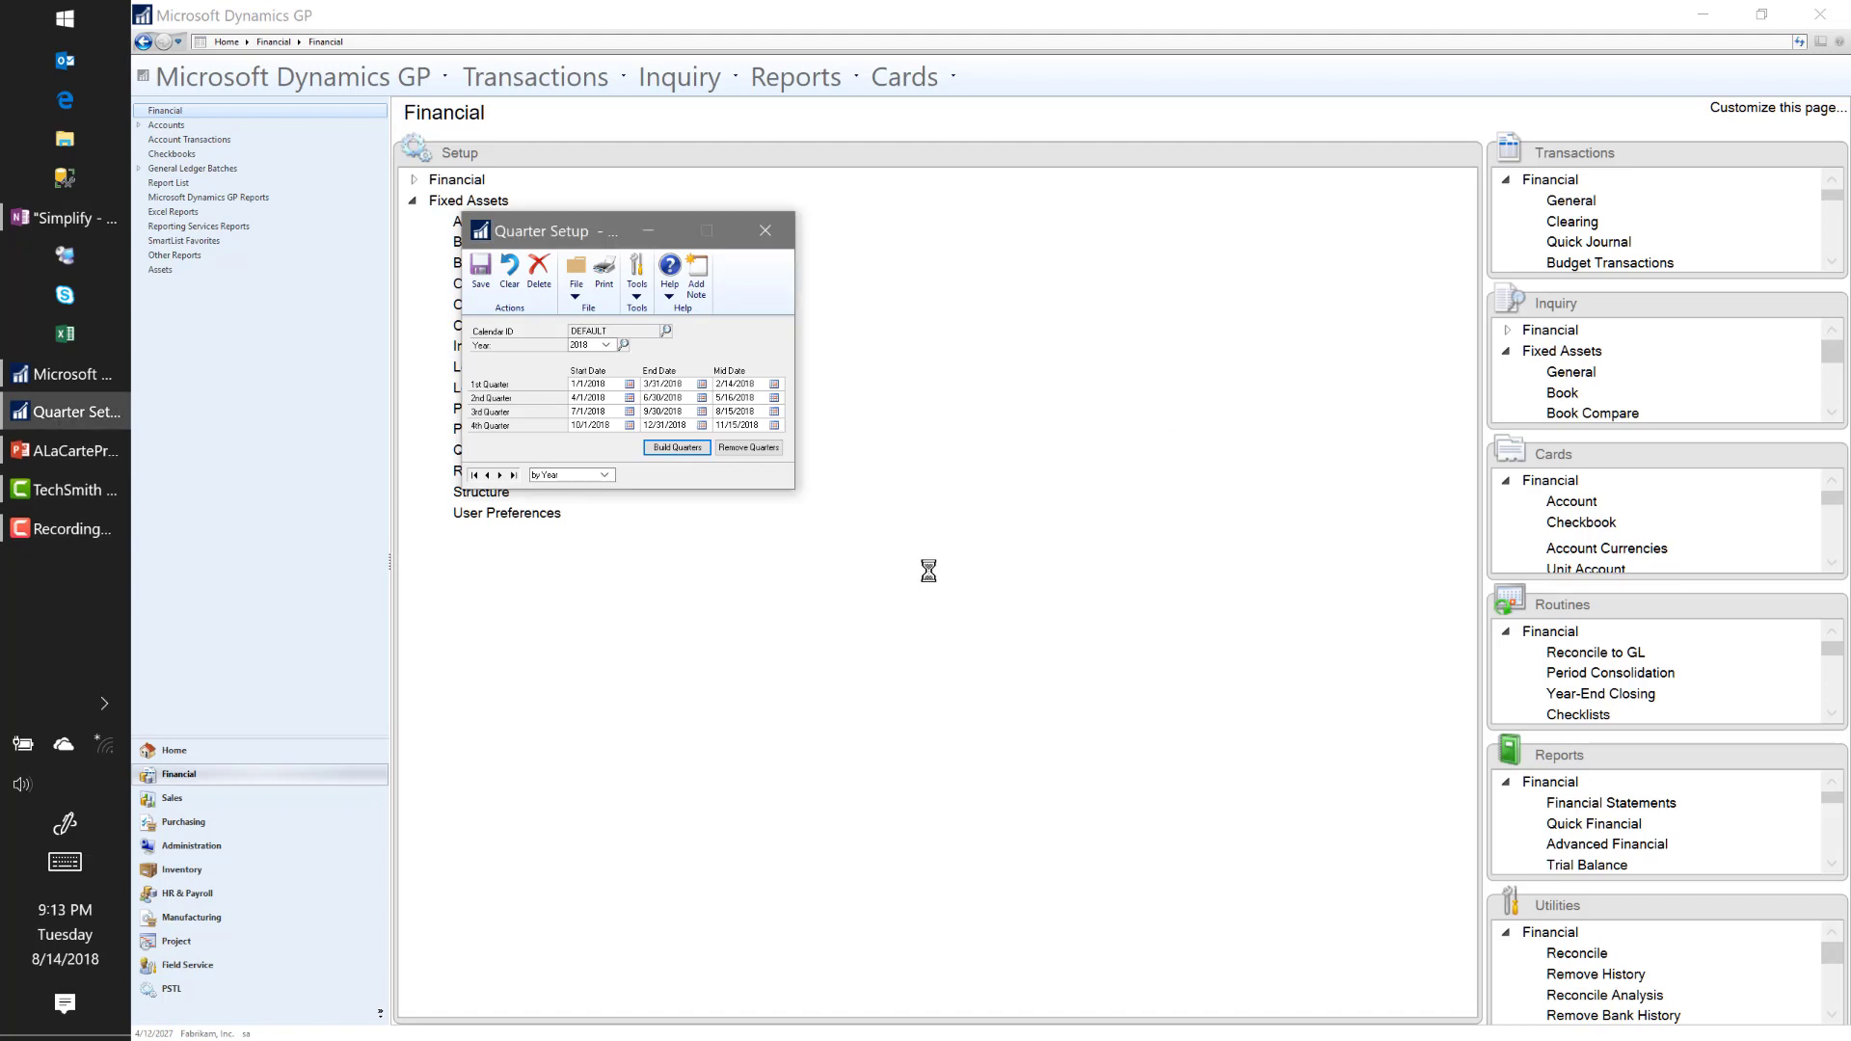
{"action": "left_click", "coordinate": [764, 227]}
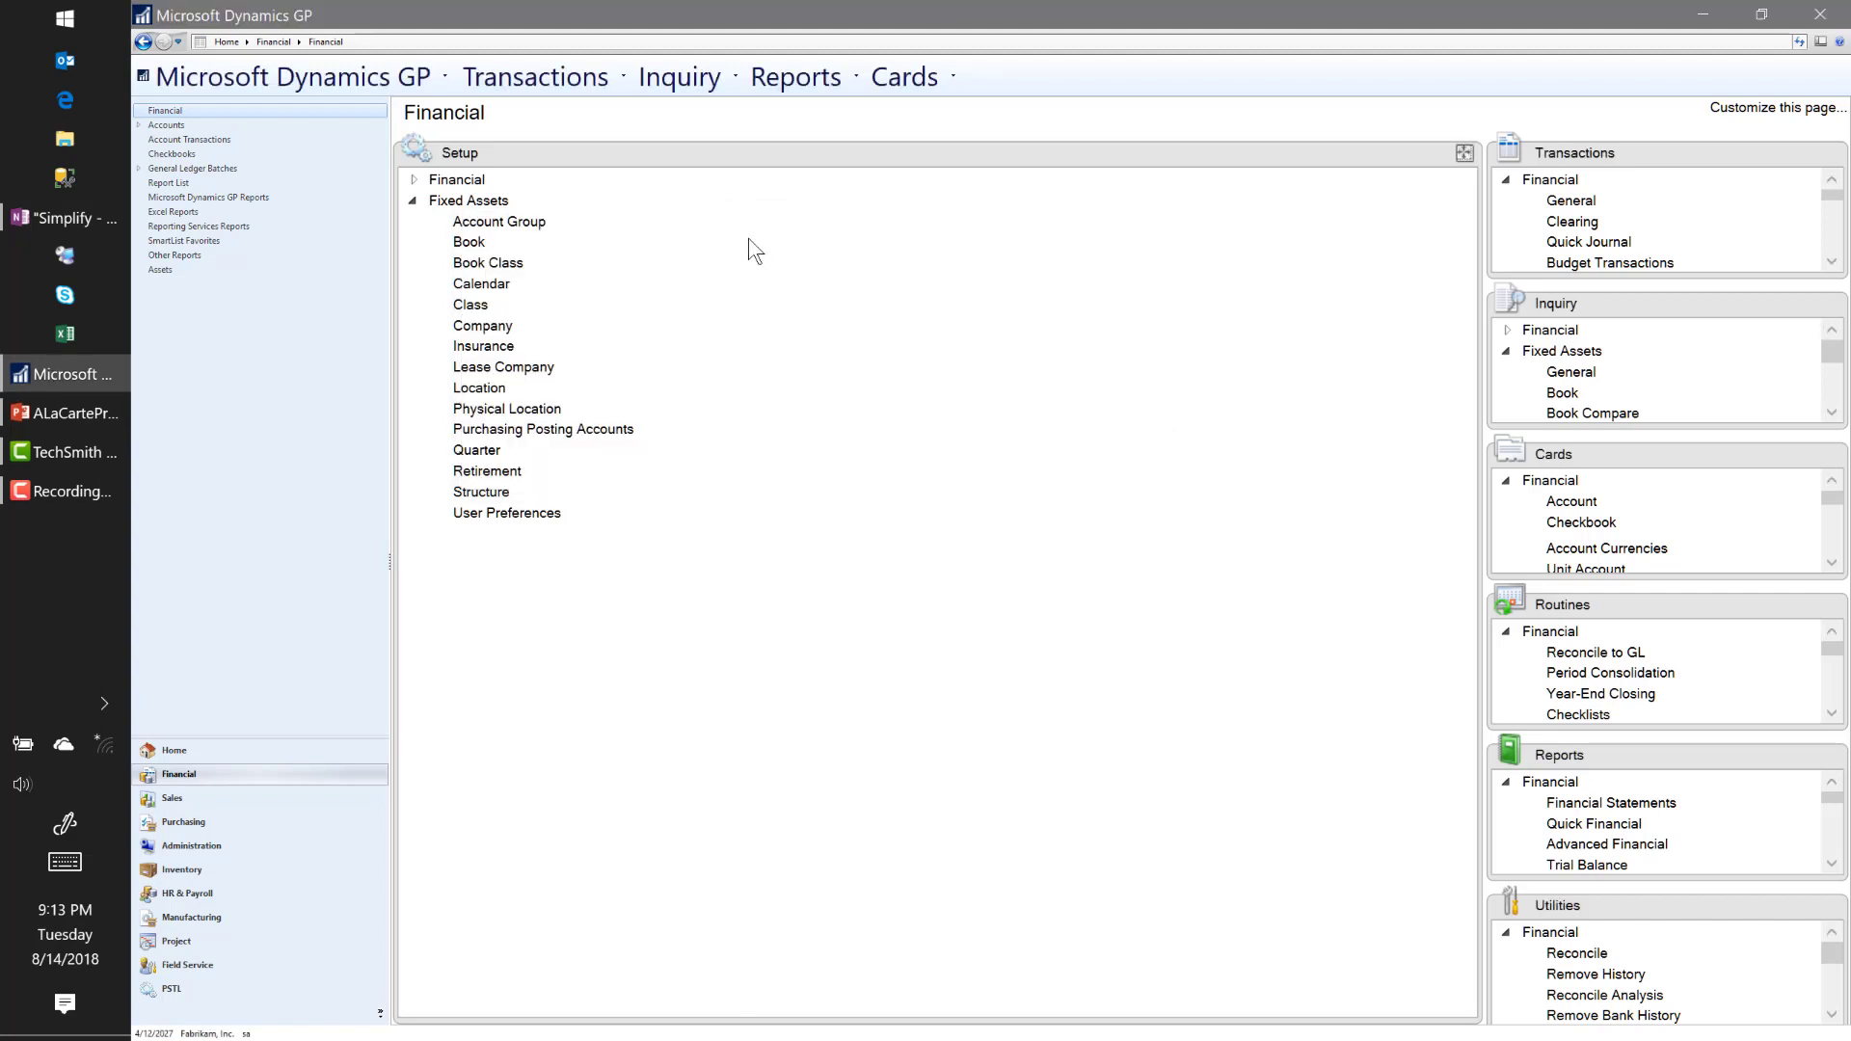
Step: Open Fixed Assets Calendar Setup, view the DEFAULT calendar and its Build Calendar options, and close the window
{"action": "left_click", "coordinate": [484, 285]}
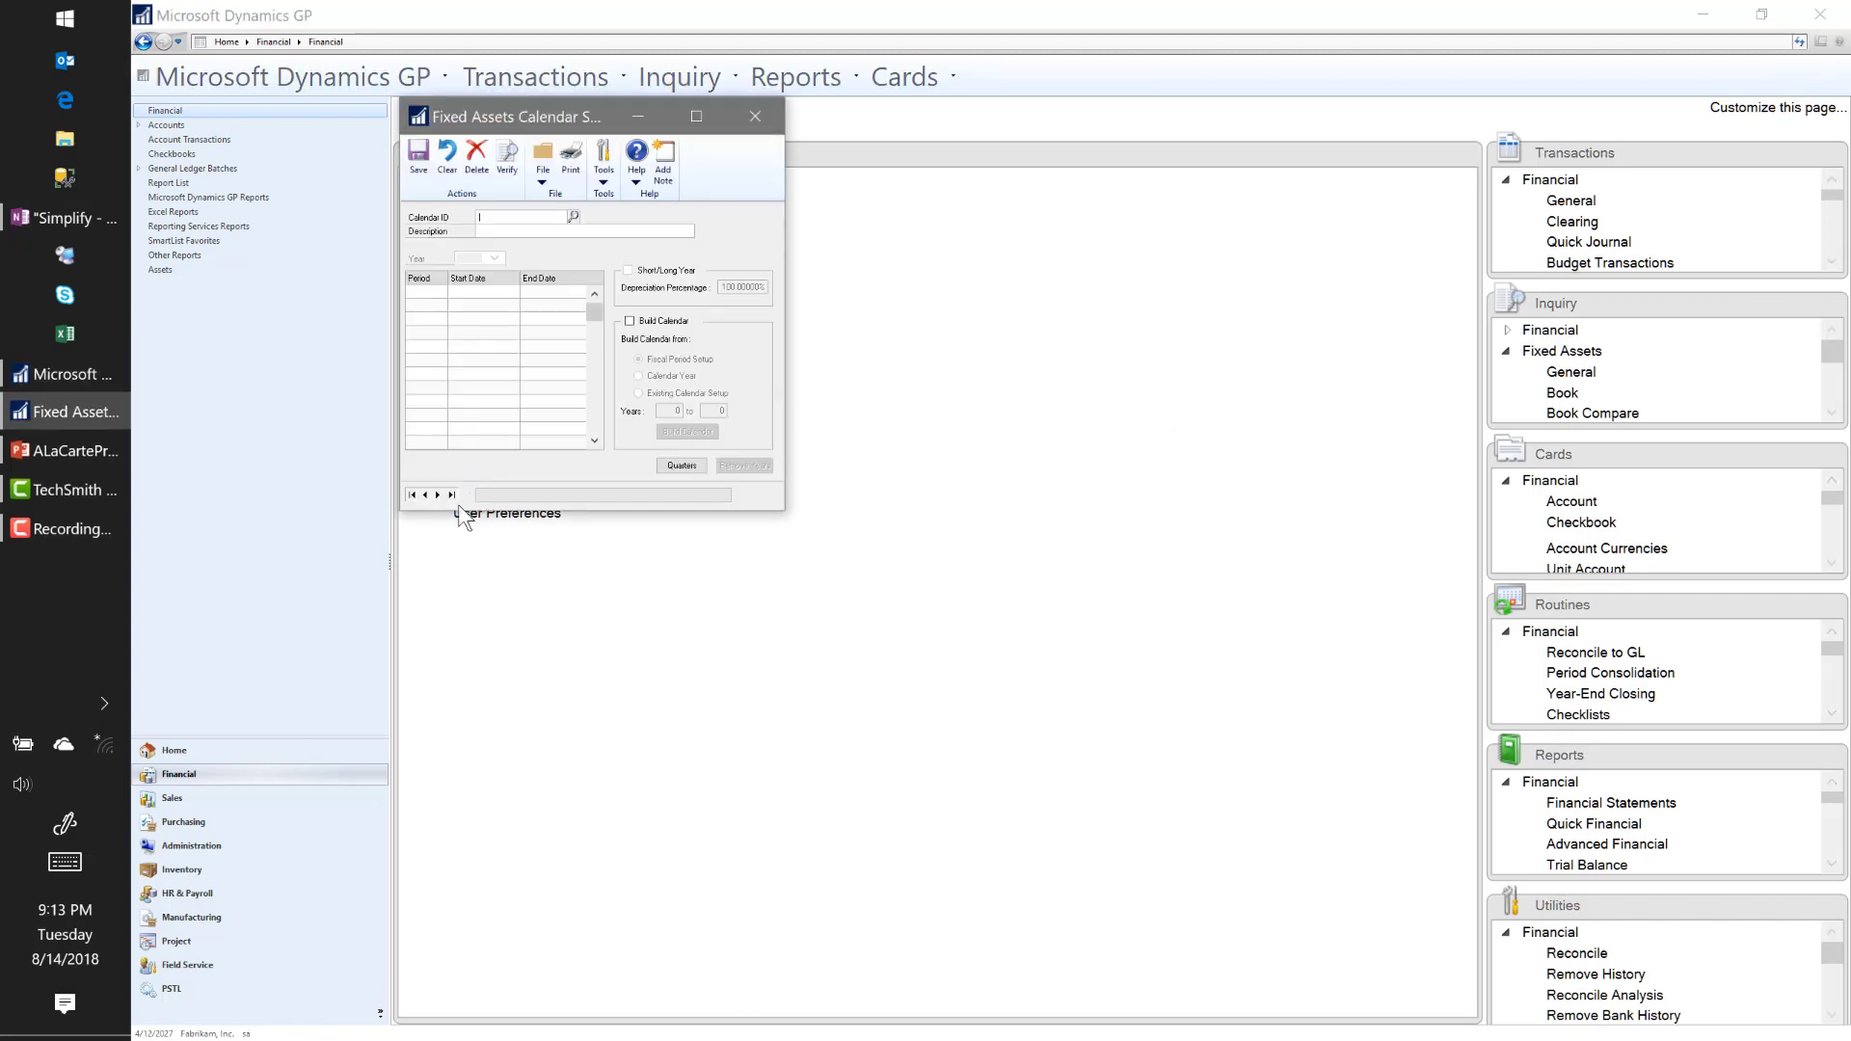
{"action": "left_click", "coordinate": [413, 494]}
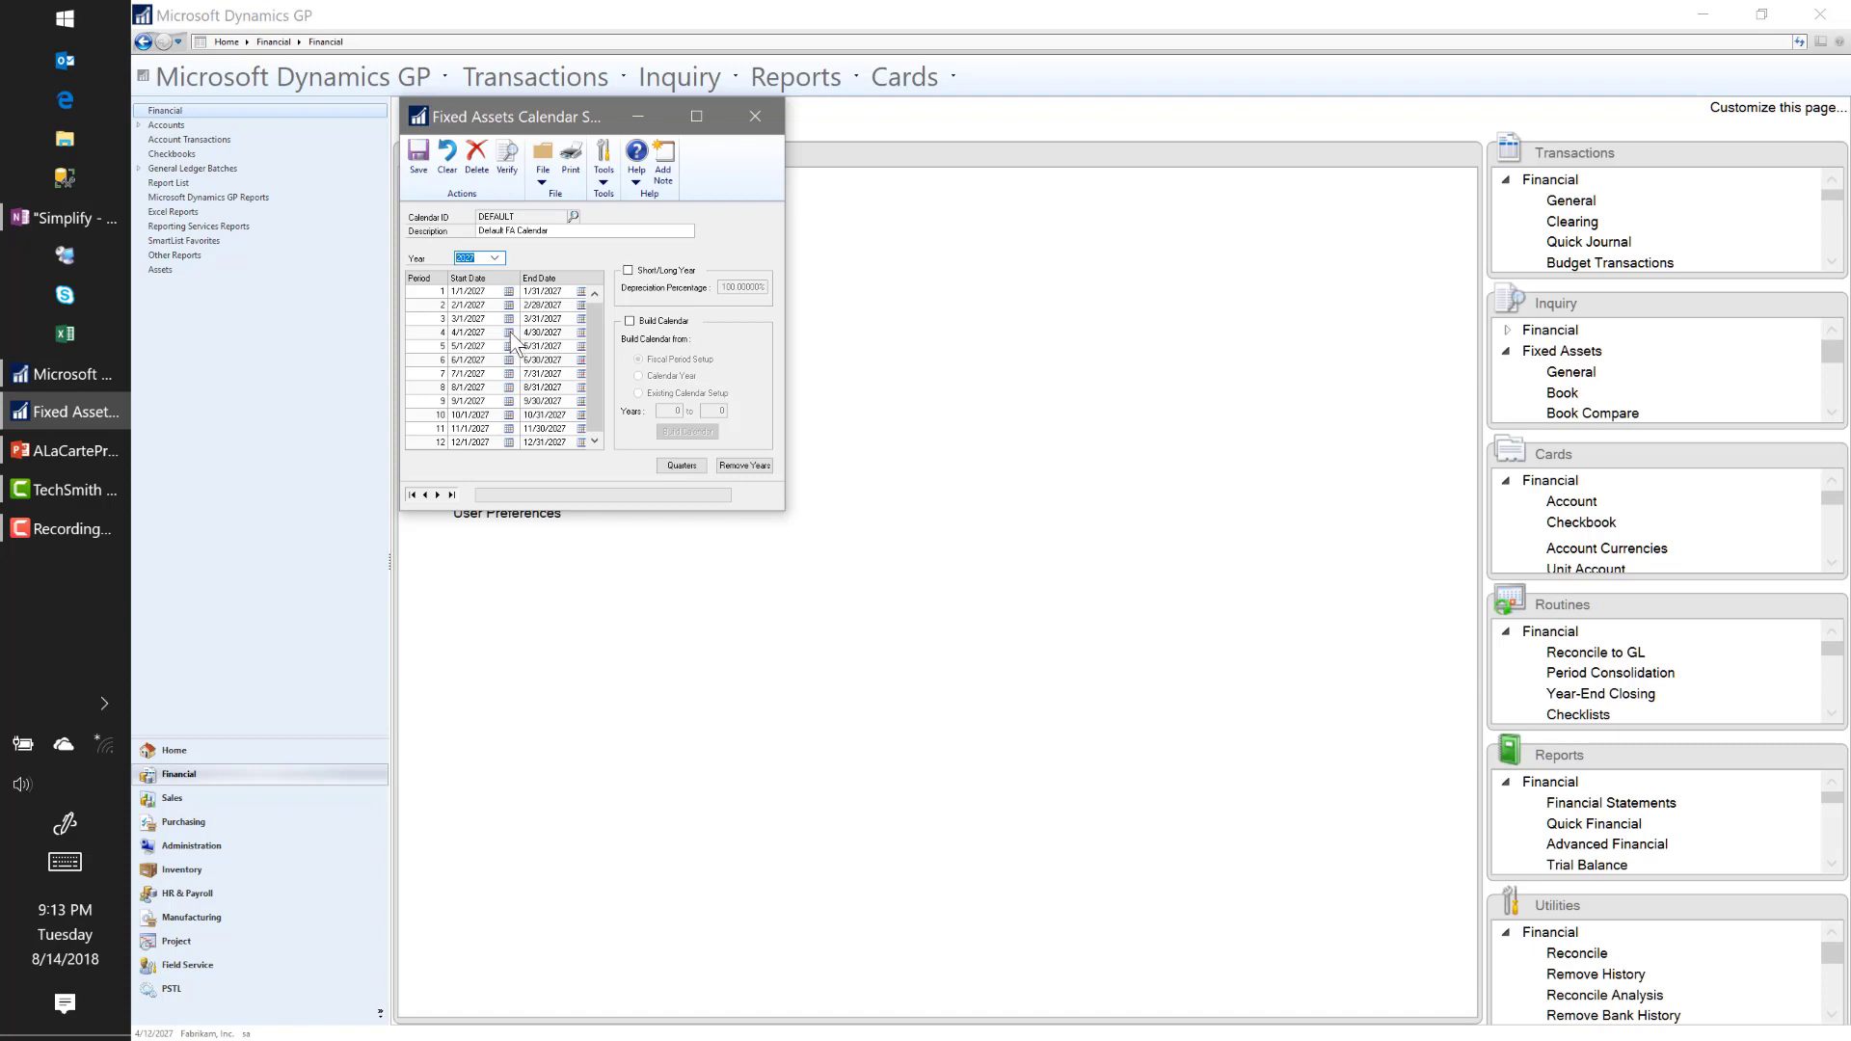
{"action": "left_click", "coordinate": [628, 321]}
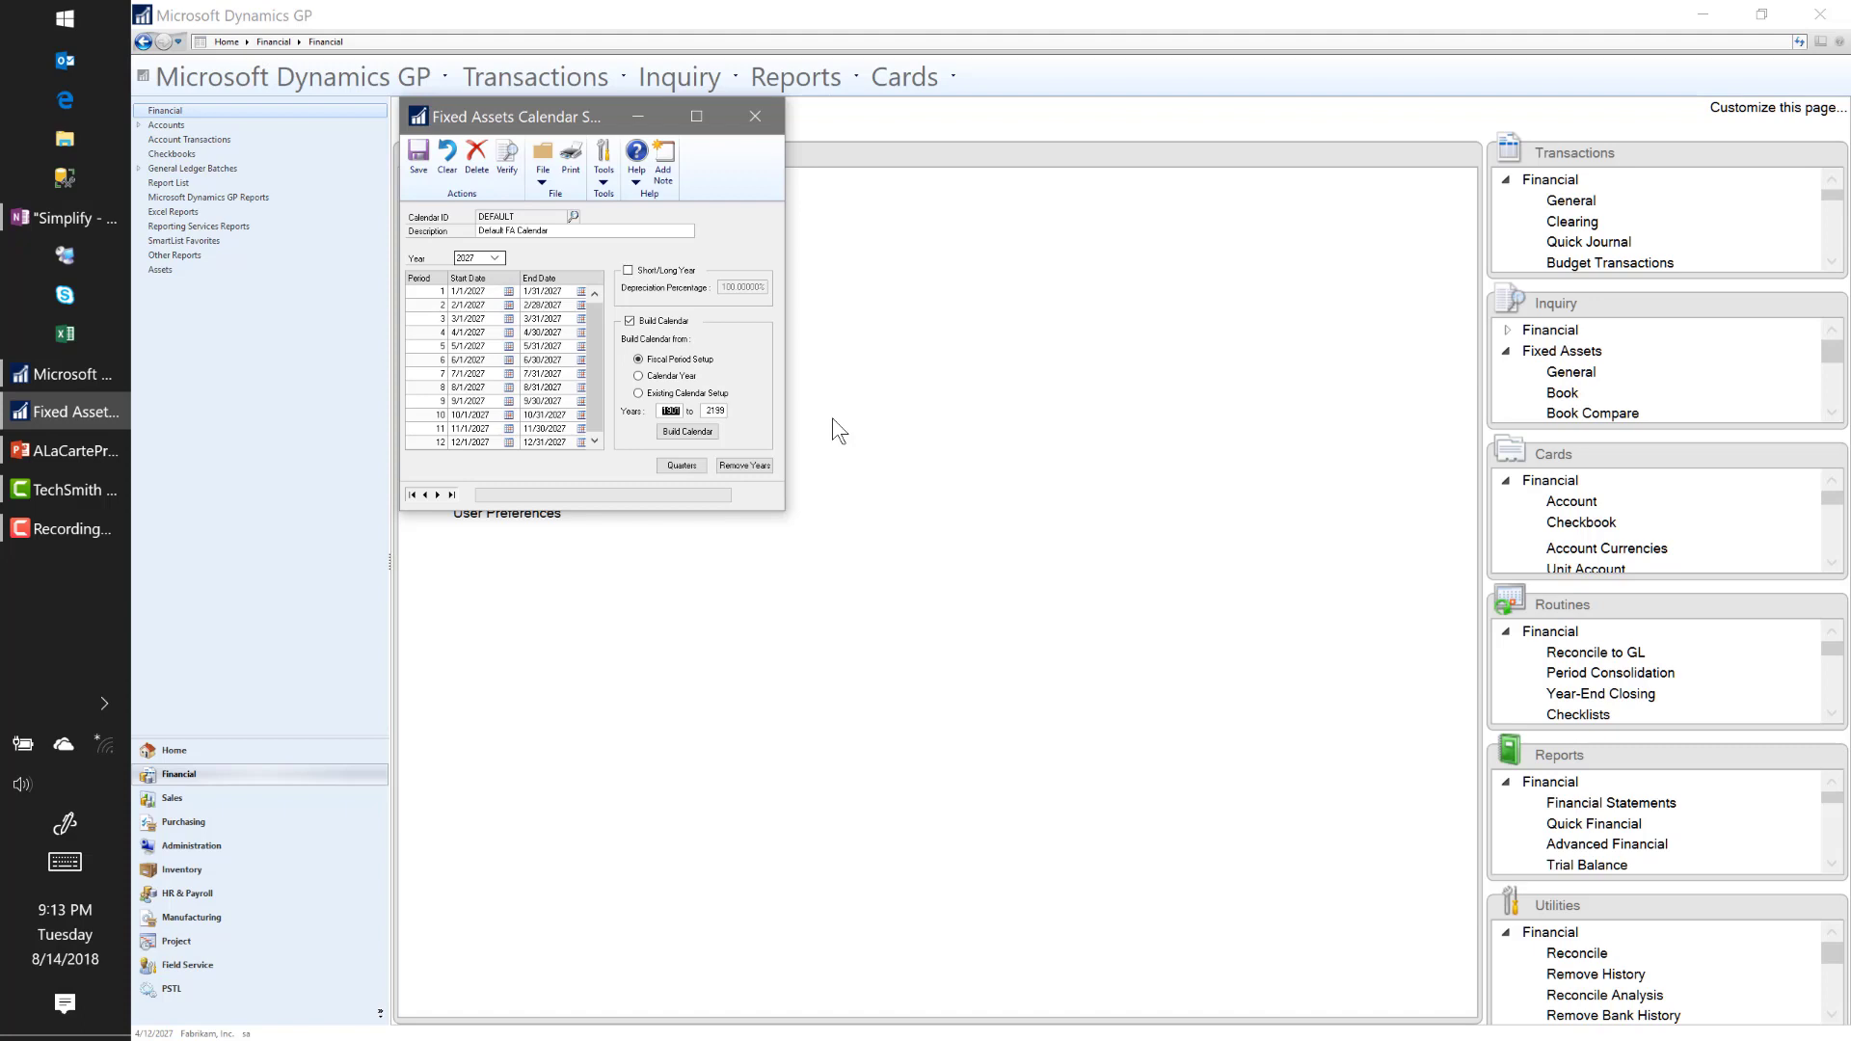
{"action": "left_click", "coordinate": [755, 117]}
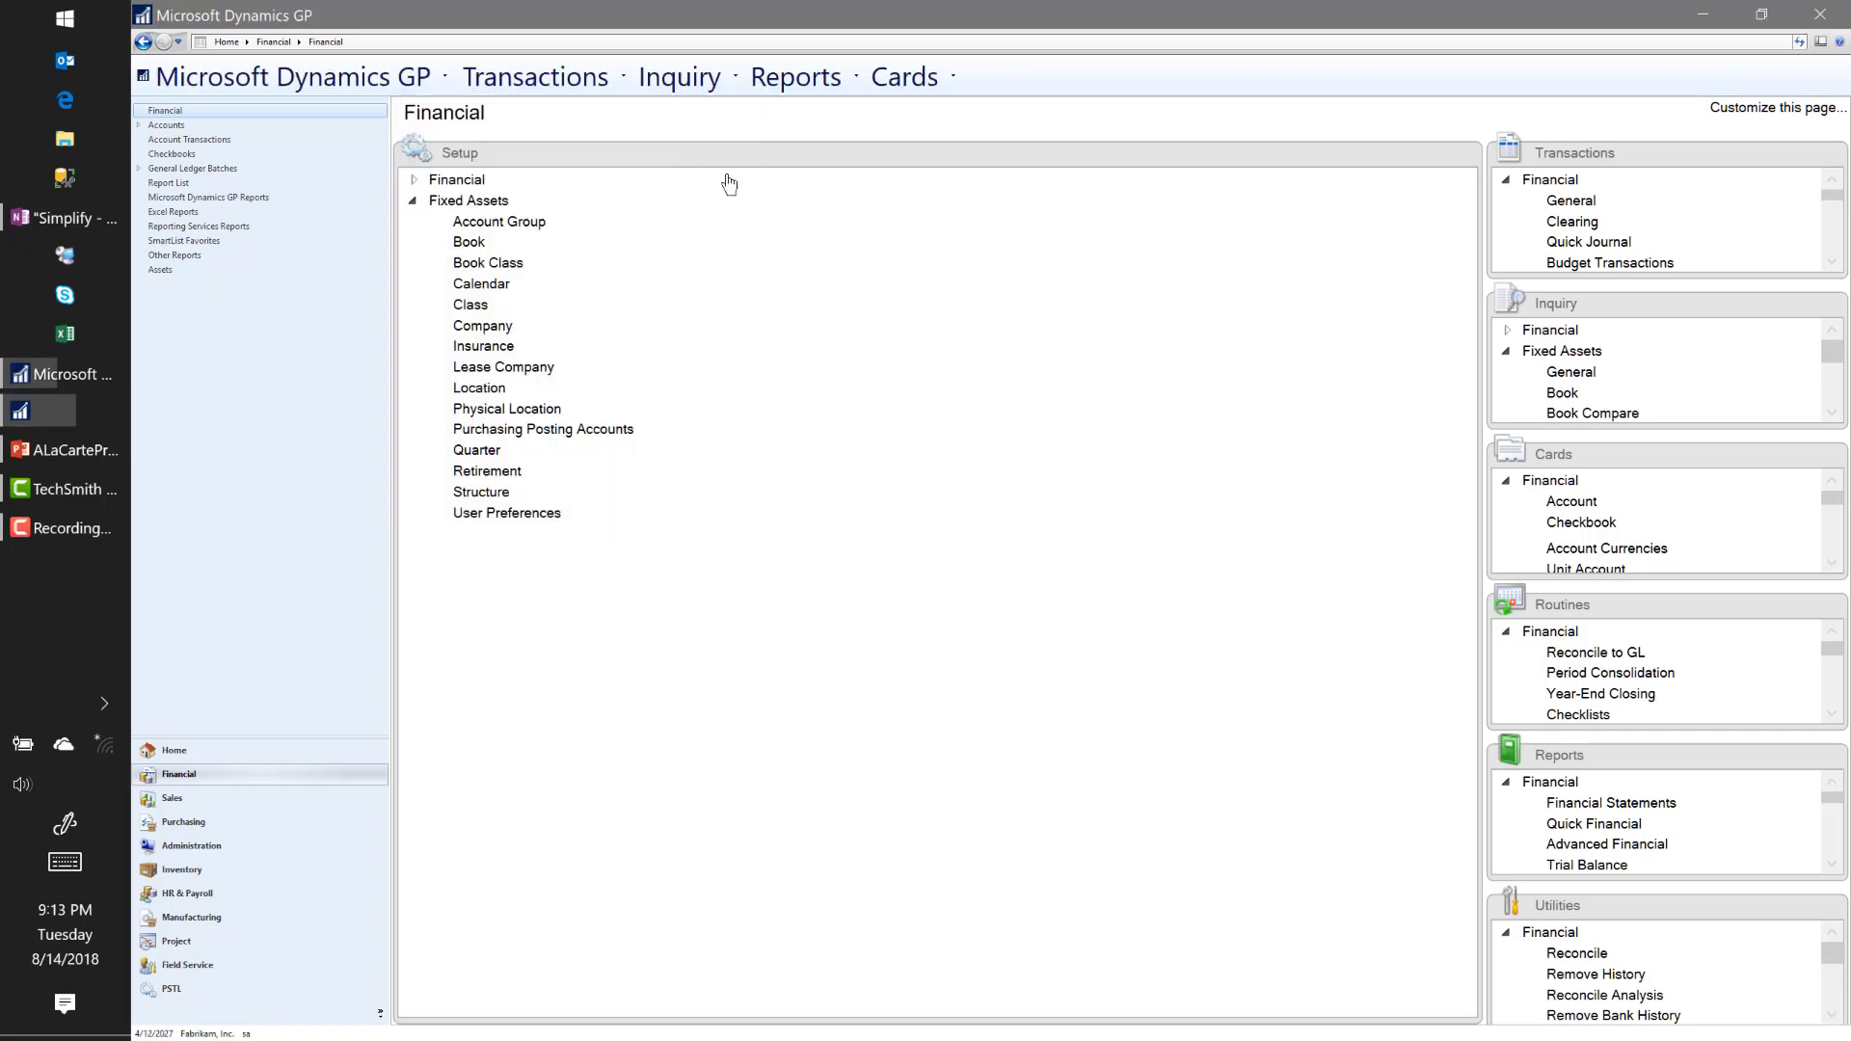
Step: View the first retirement code in Retirement Setup and look over Structure Setup, closing each window
{"action": "left_click", "coordinate": [487, 474]}
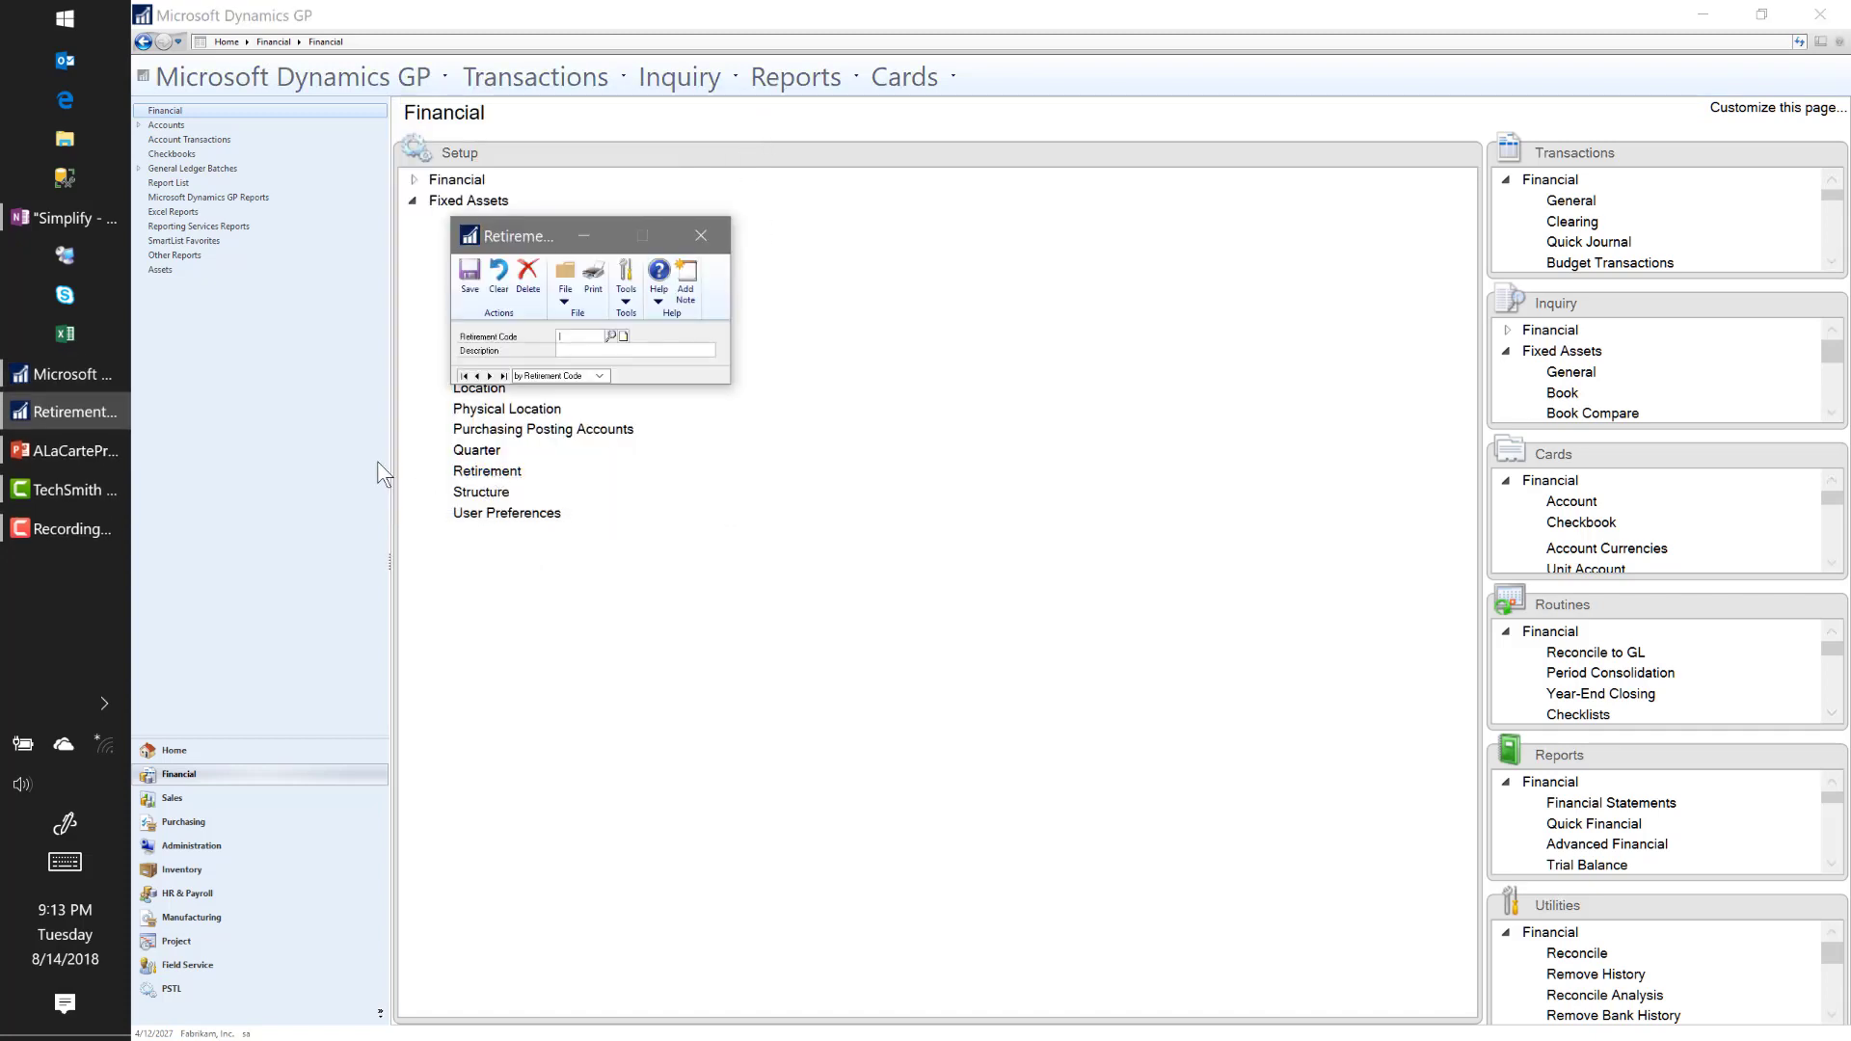
{"action": "left_click", "coordinate": [464, 376]}
{"action": "left_click", "coordinate": [701, 235]}
{"action": "left_click", "coordinate": [487, 492]}
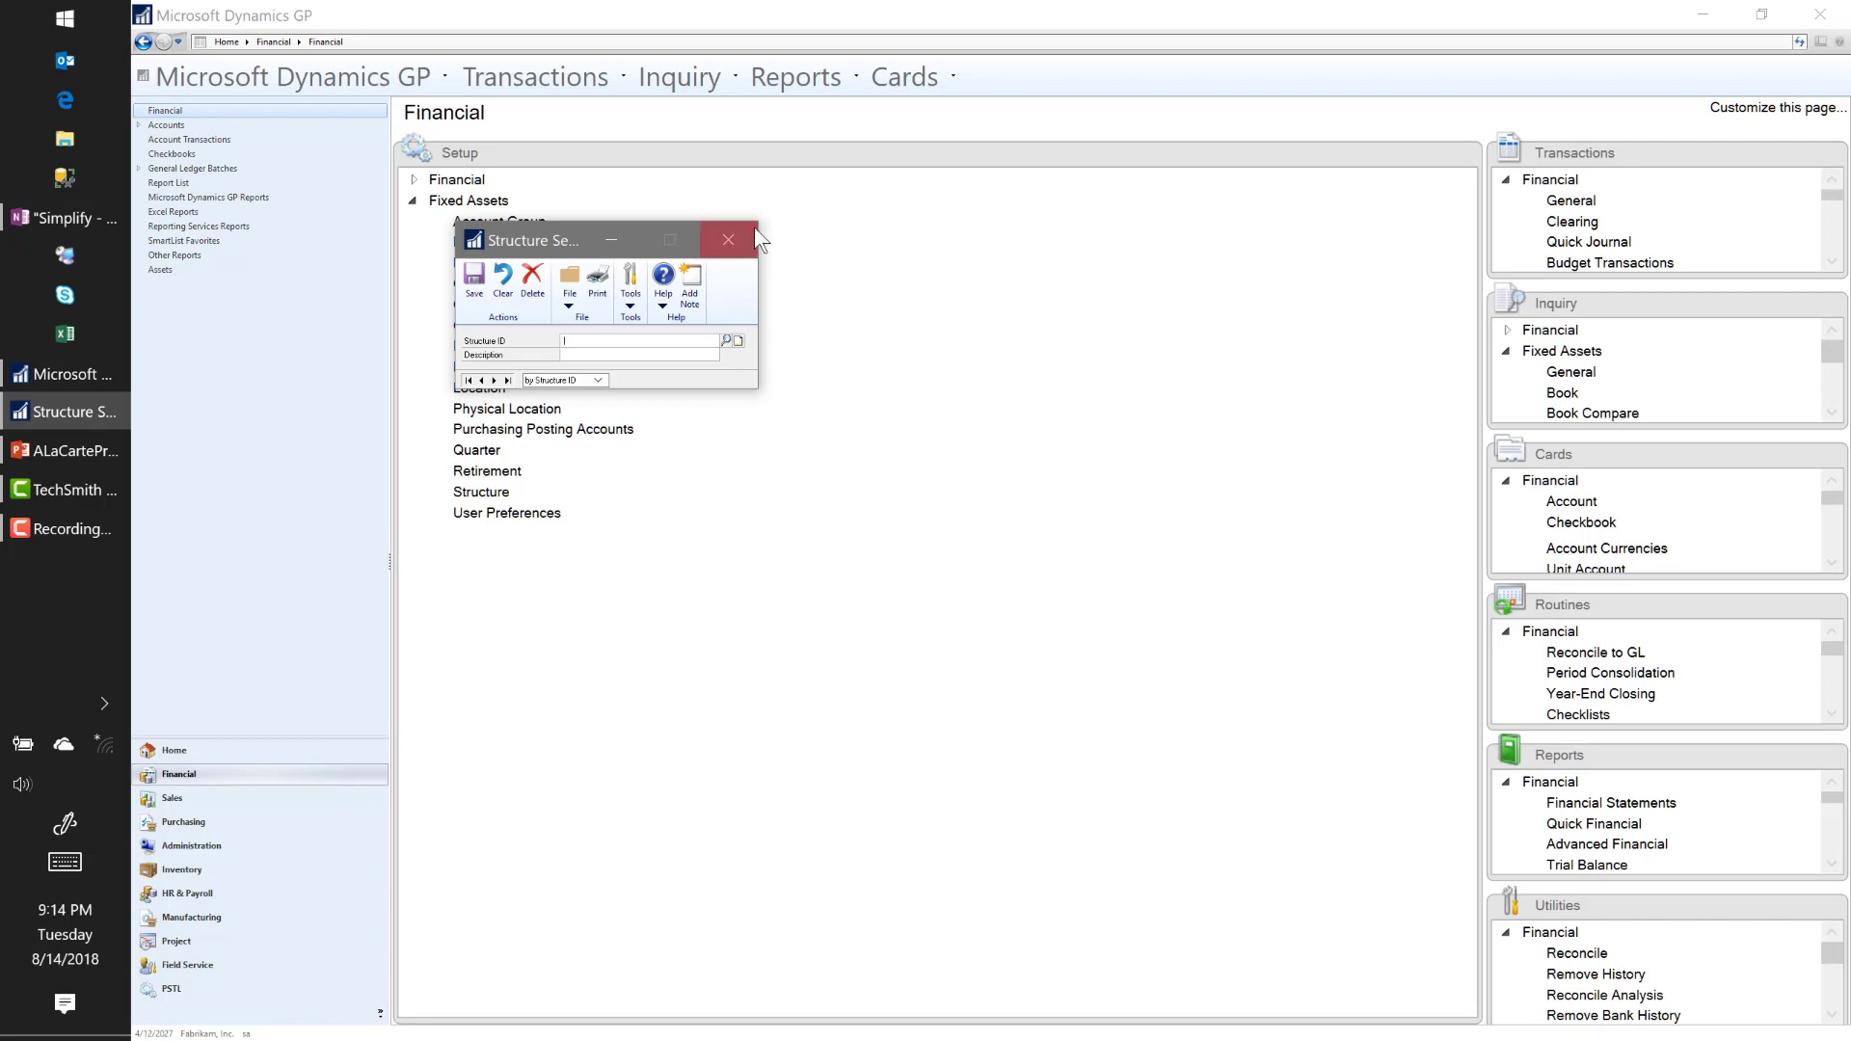
{"action": "left_click", "coordinate": [730, 240]}
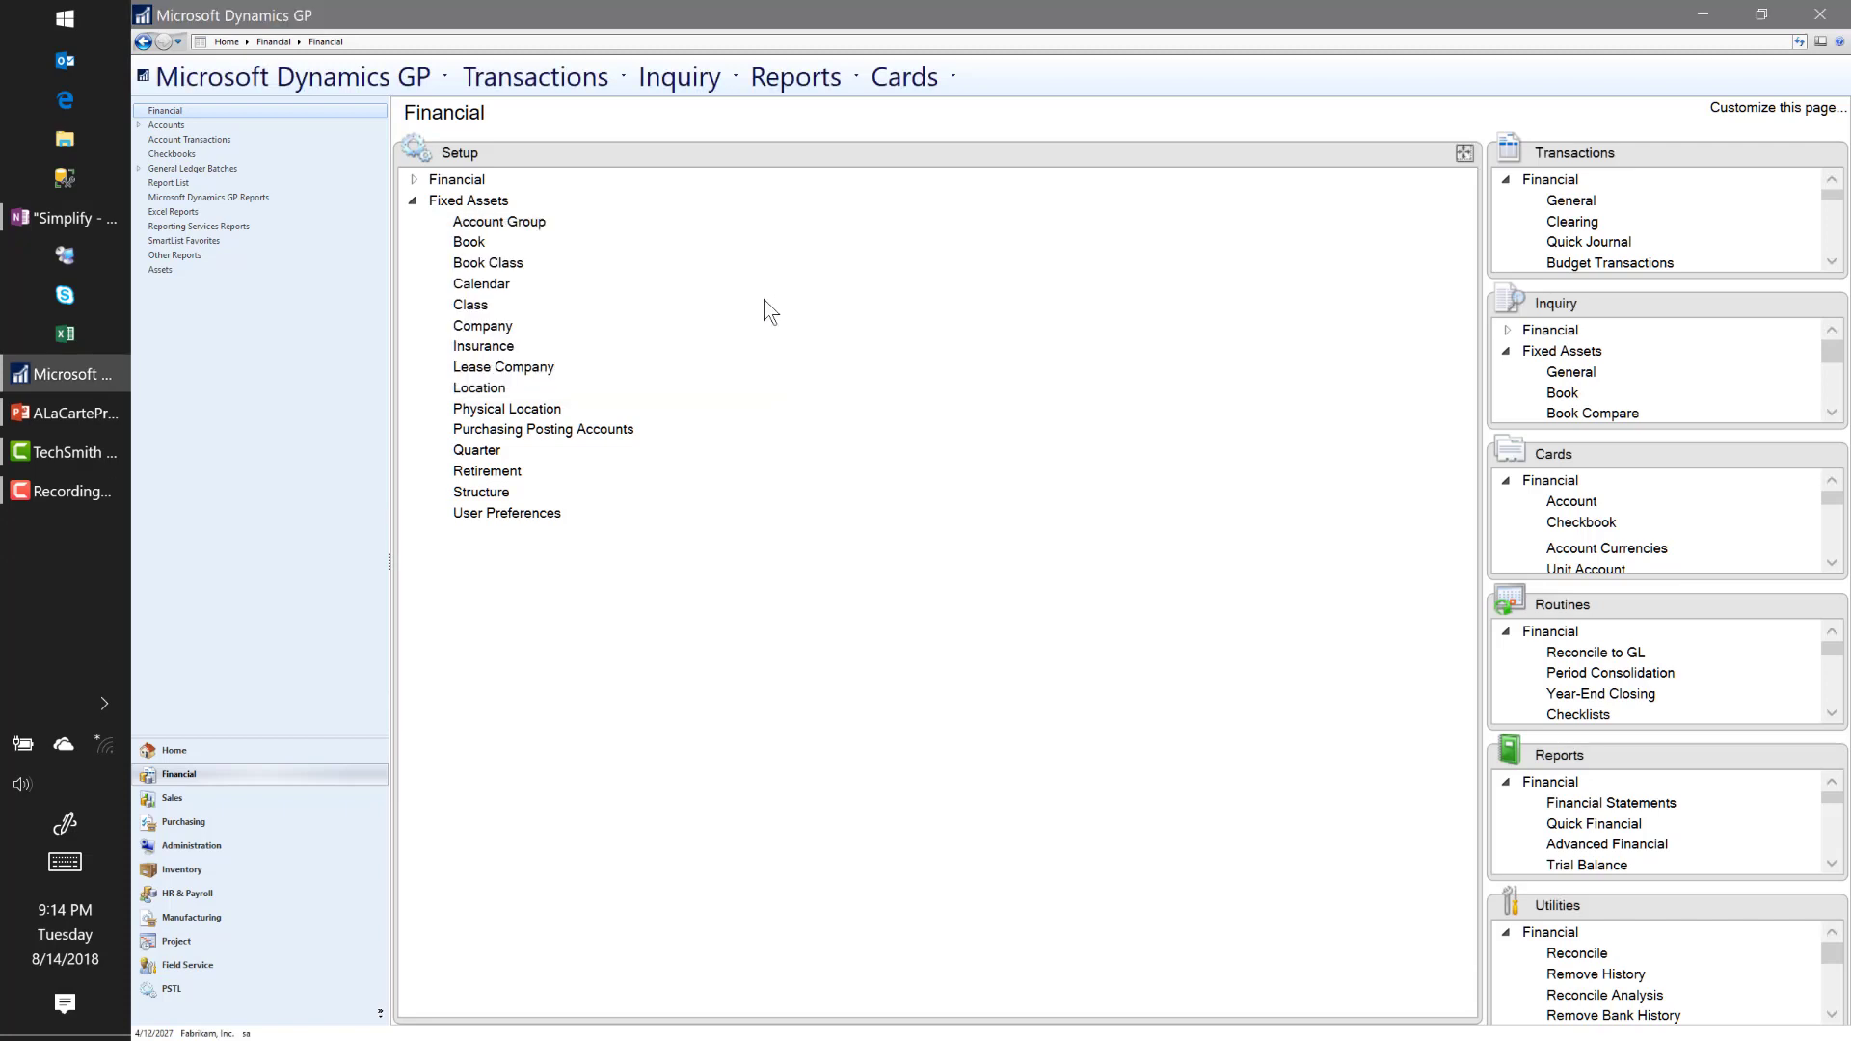
Step: Open the Fixed Assets general card from the Financial cards and assign class AUTO to a new asset
{"action": "left_click", "coordinate": [1829, 455]}
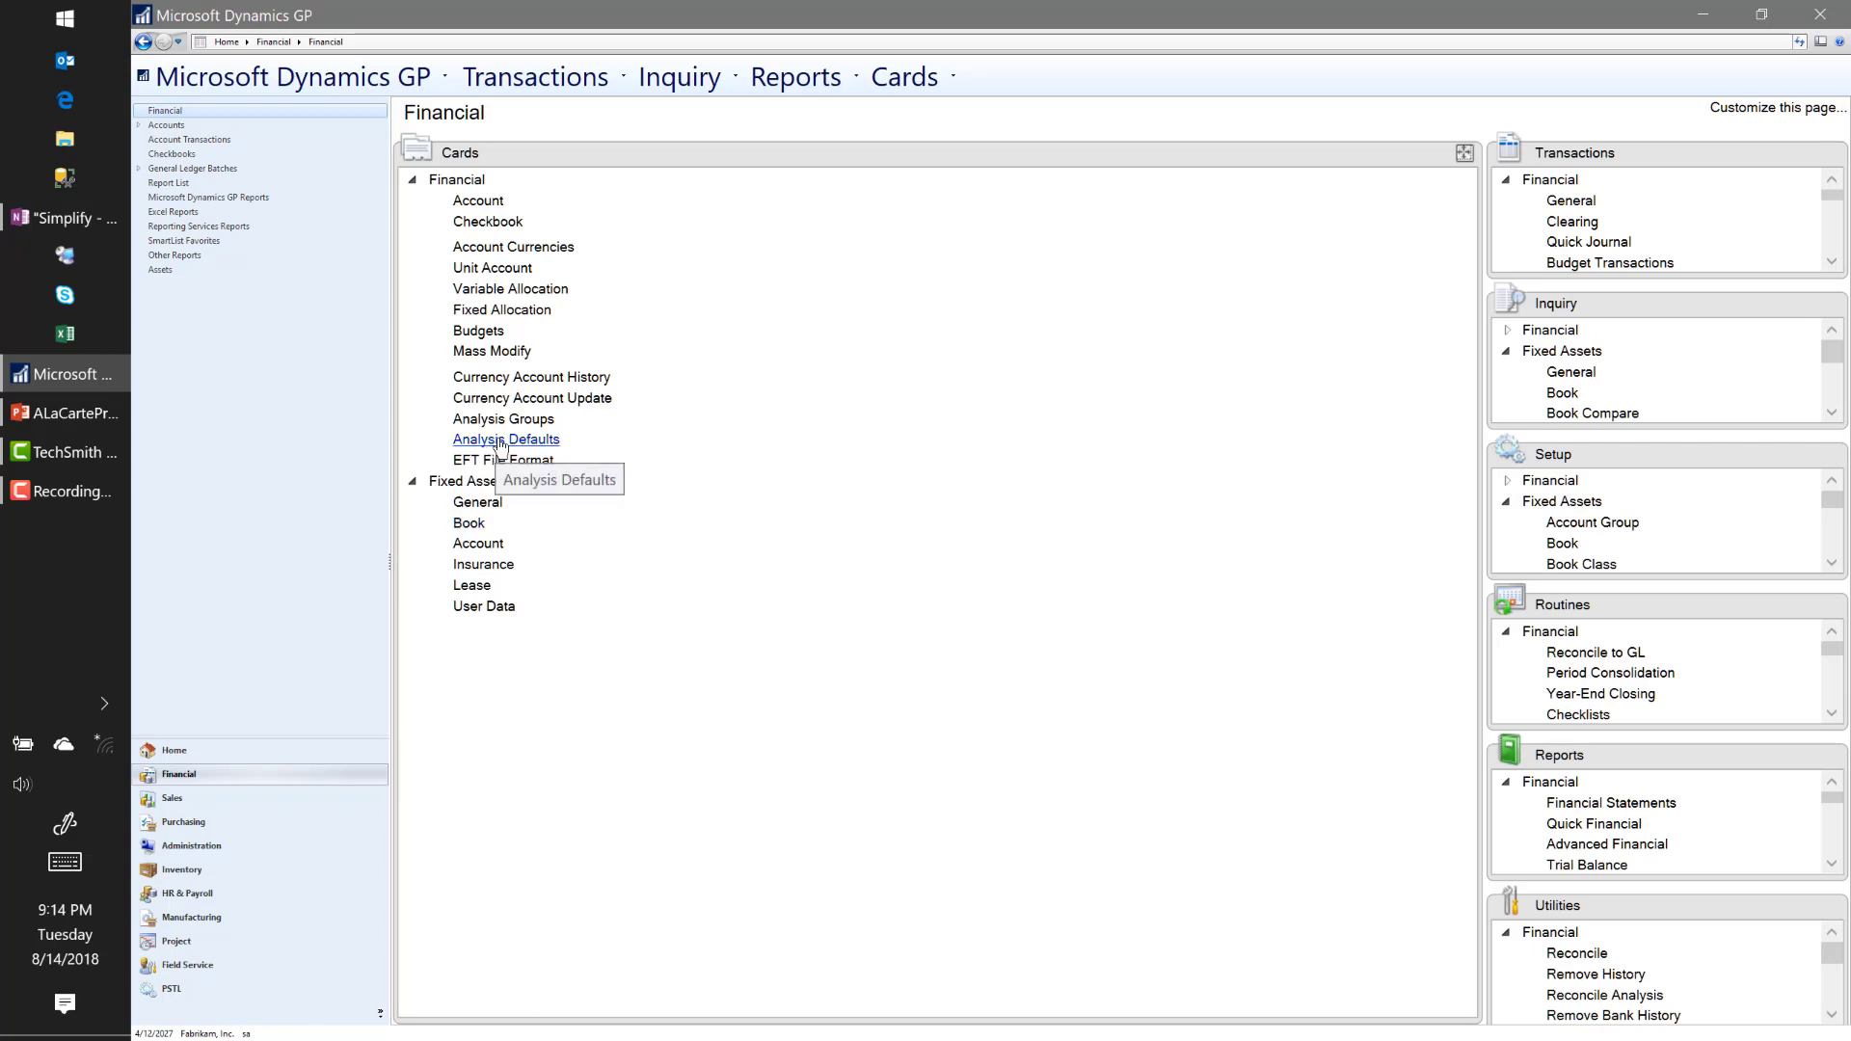
{"action": "left_click", "coordinate": [475, 509]}
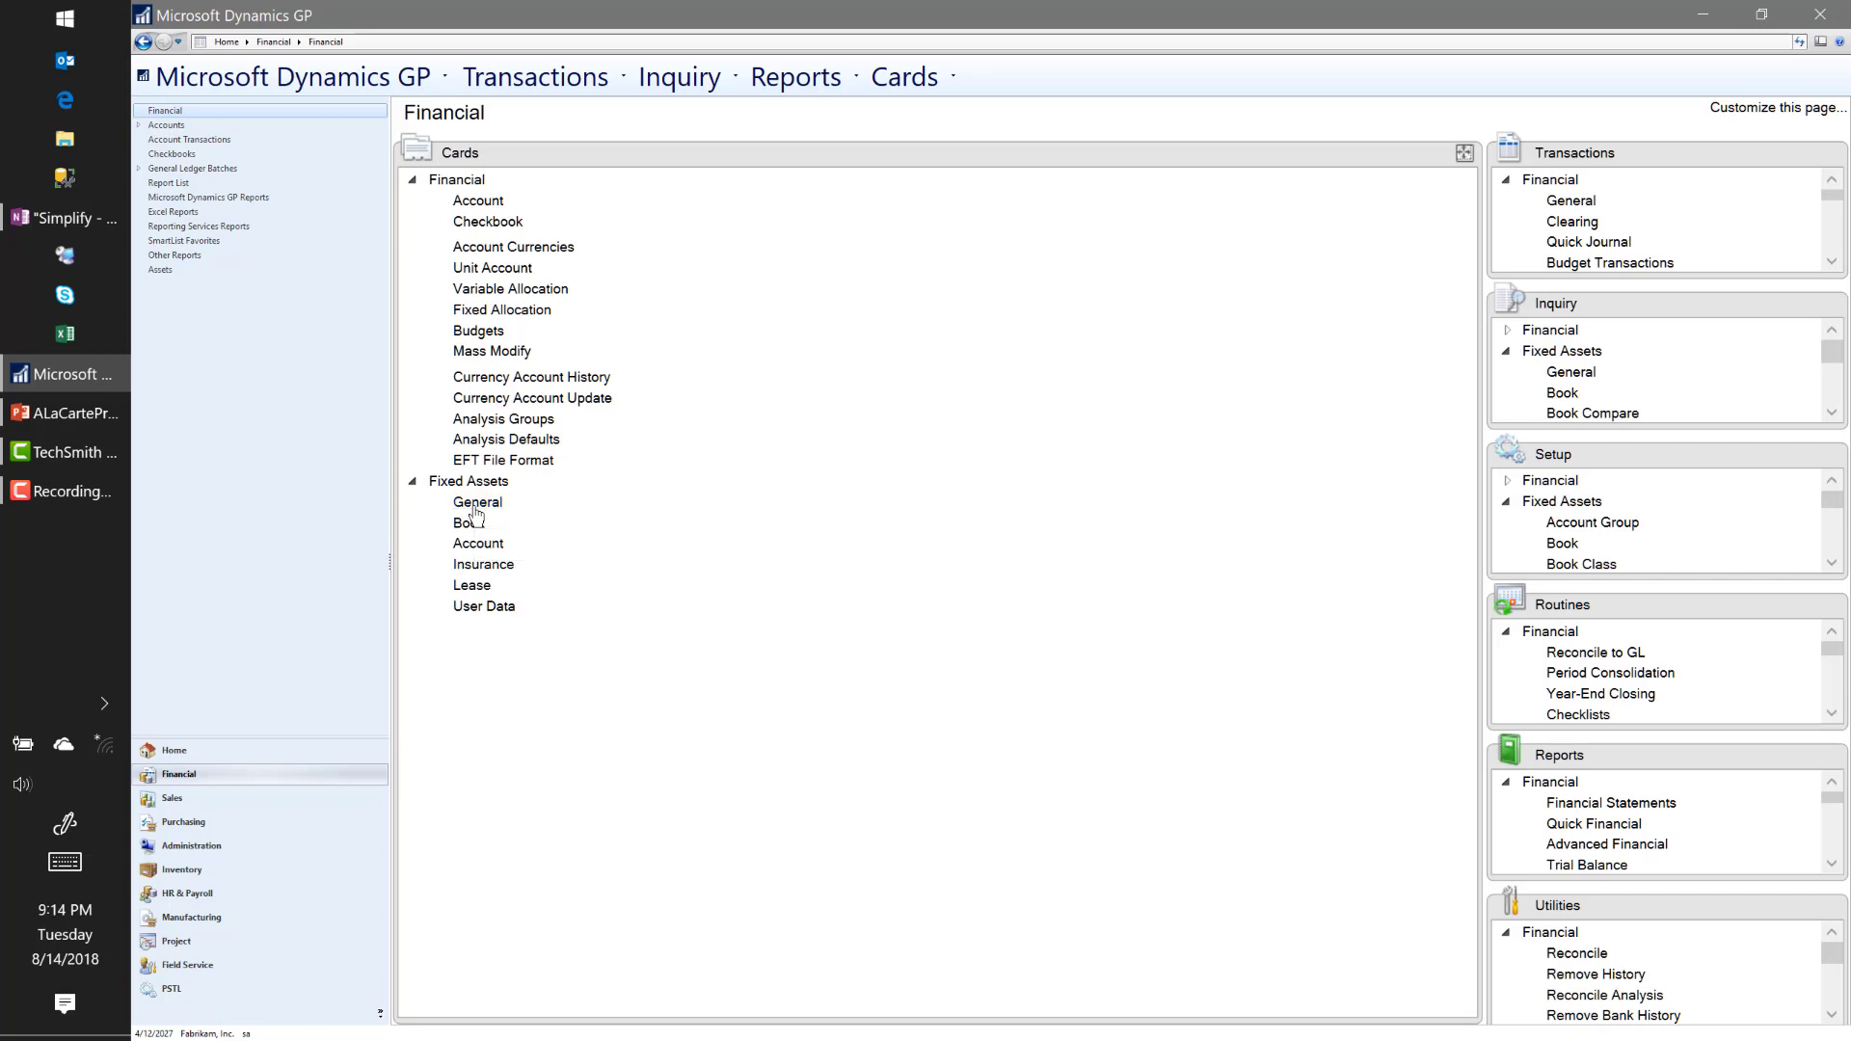
{"action": "left_click_drag", "start_coordinate": [564, 124], "coordinate": [791, 102]}
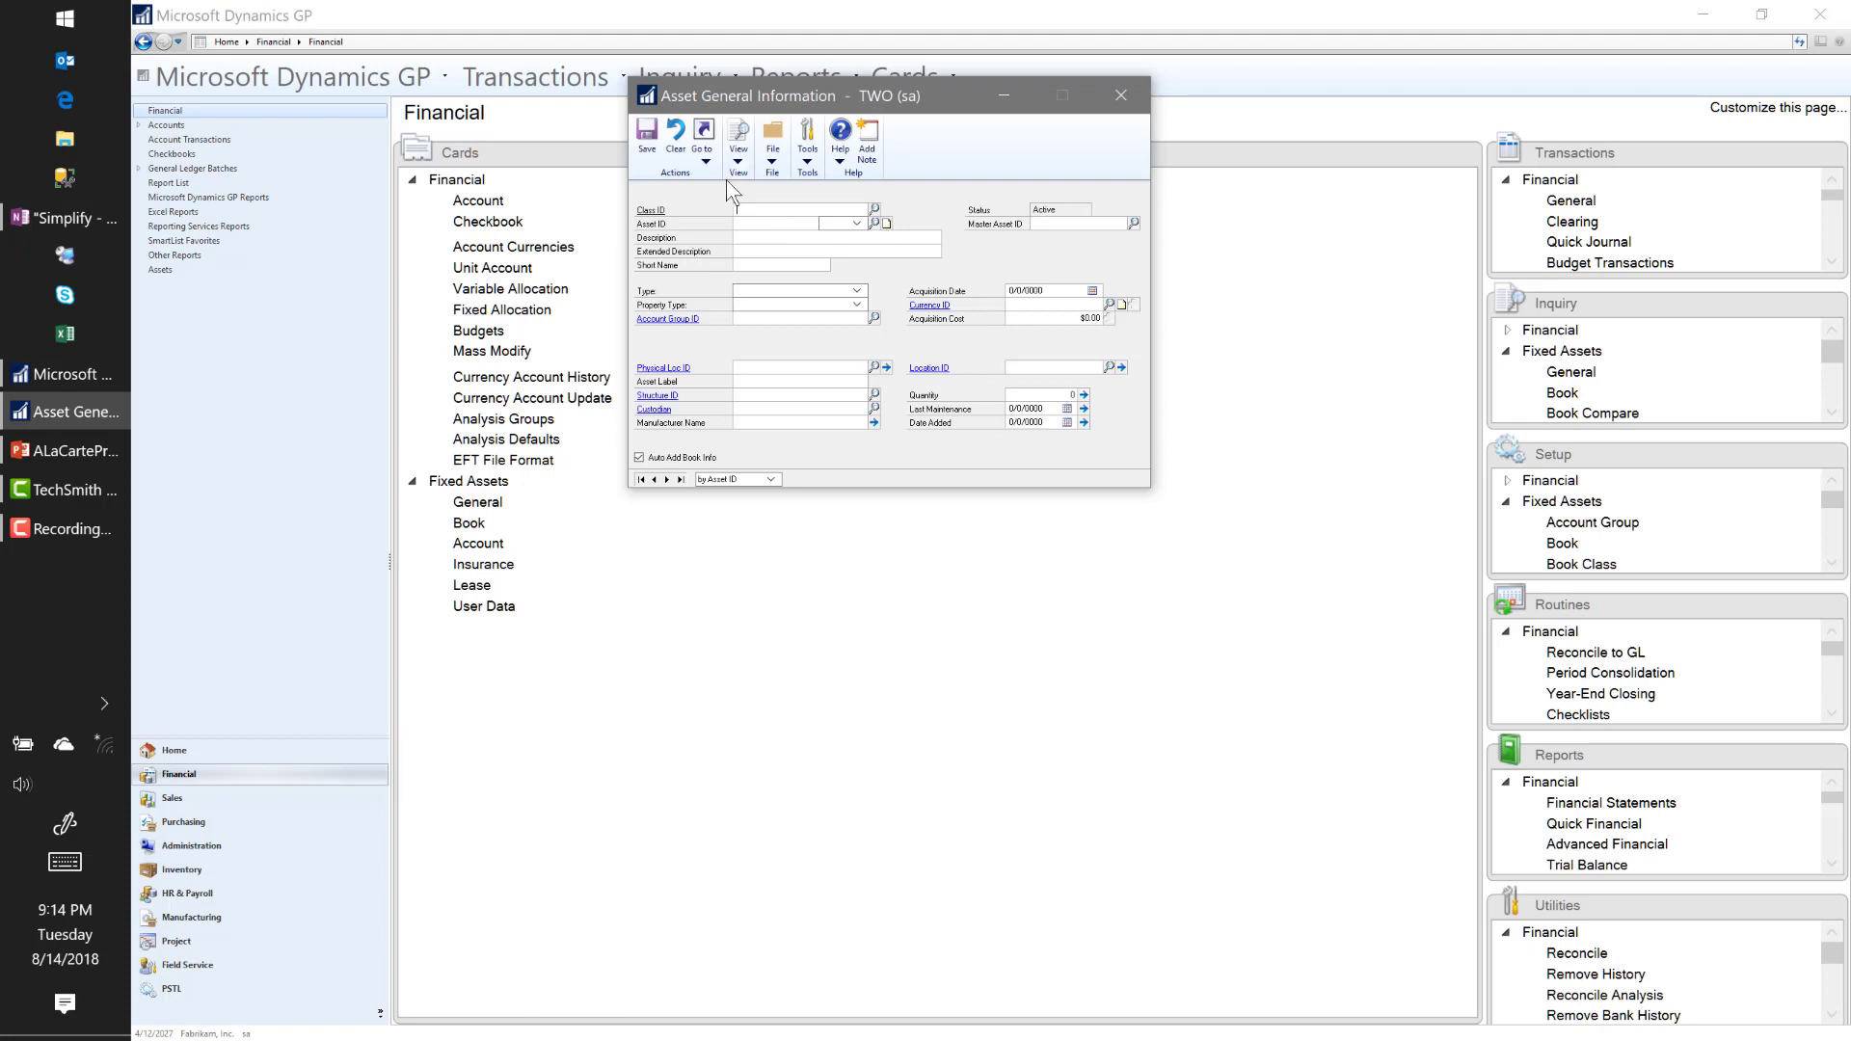
{"action": "left_click", "coordinate": [874, 209]}
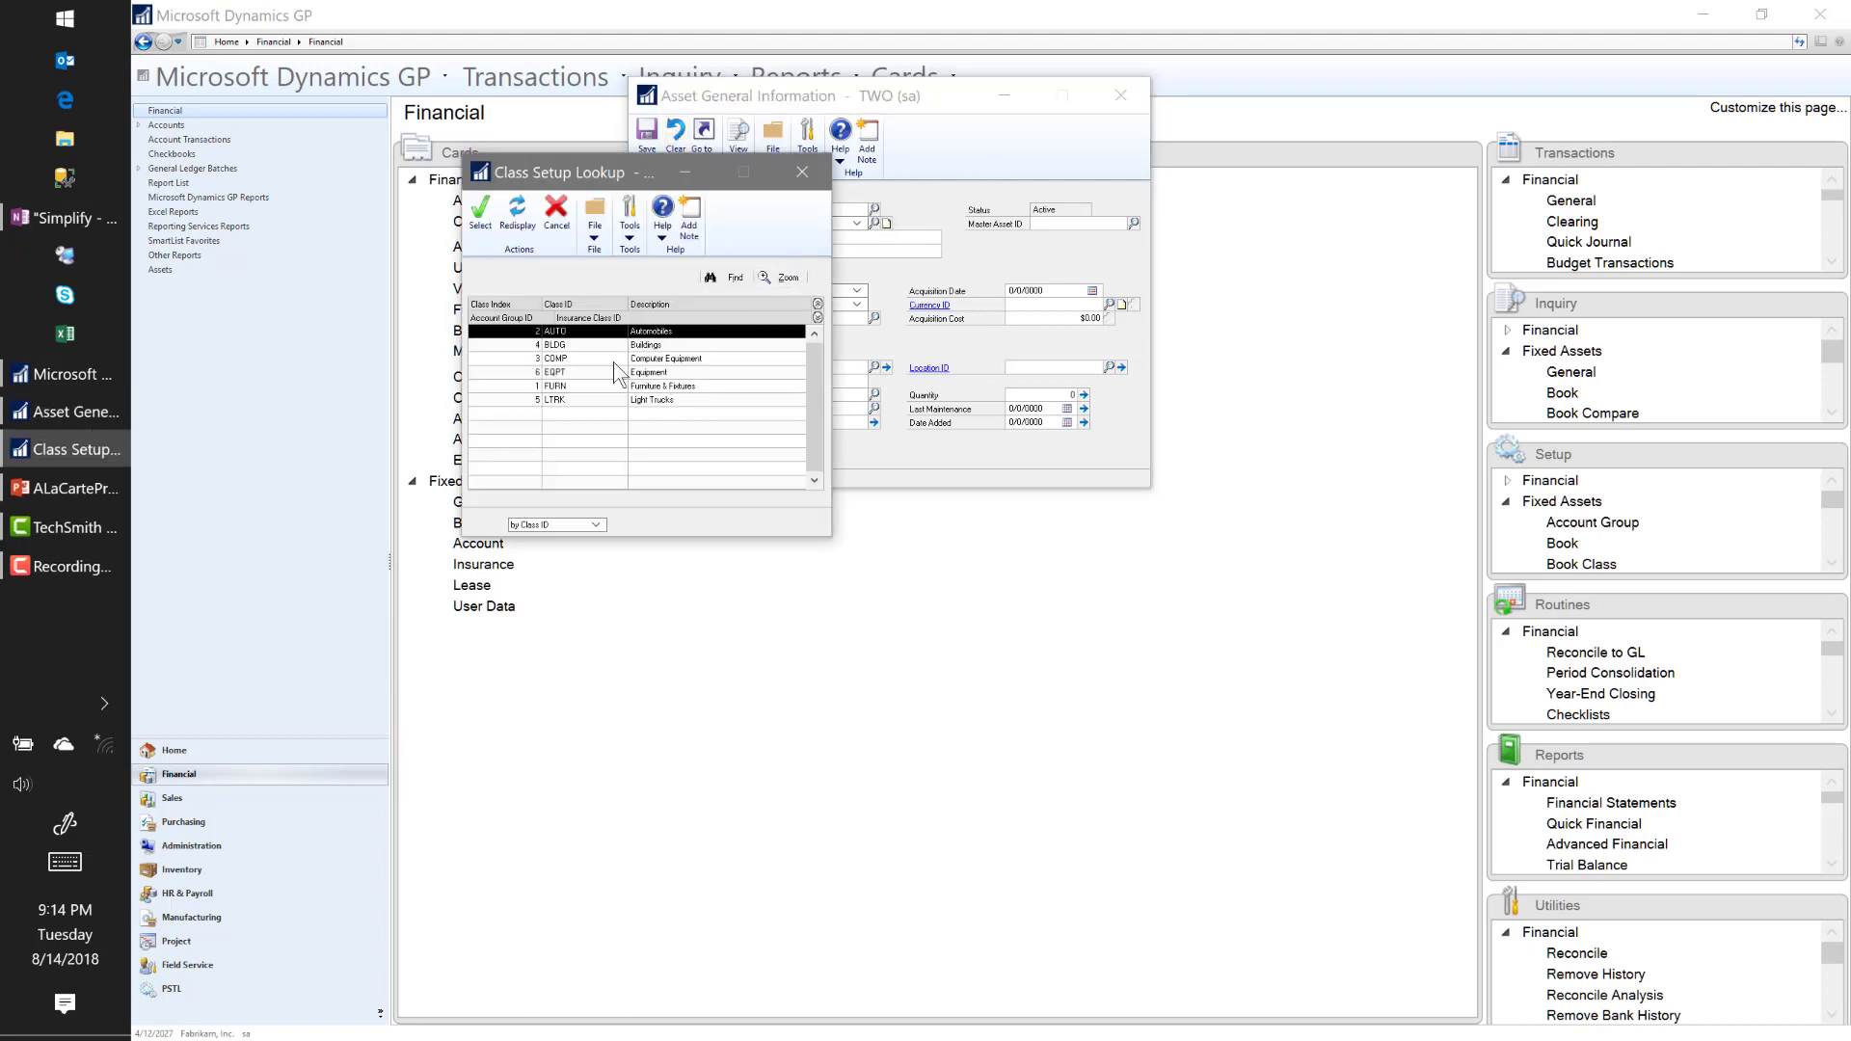
{"action": "double_click", "coordinate": [543, 331]}
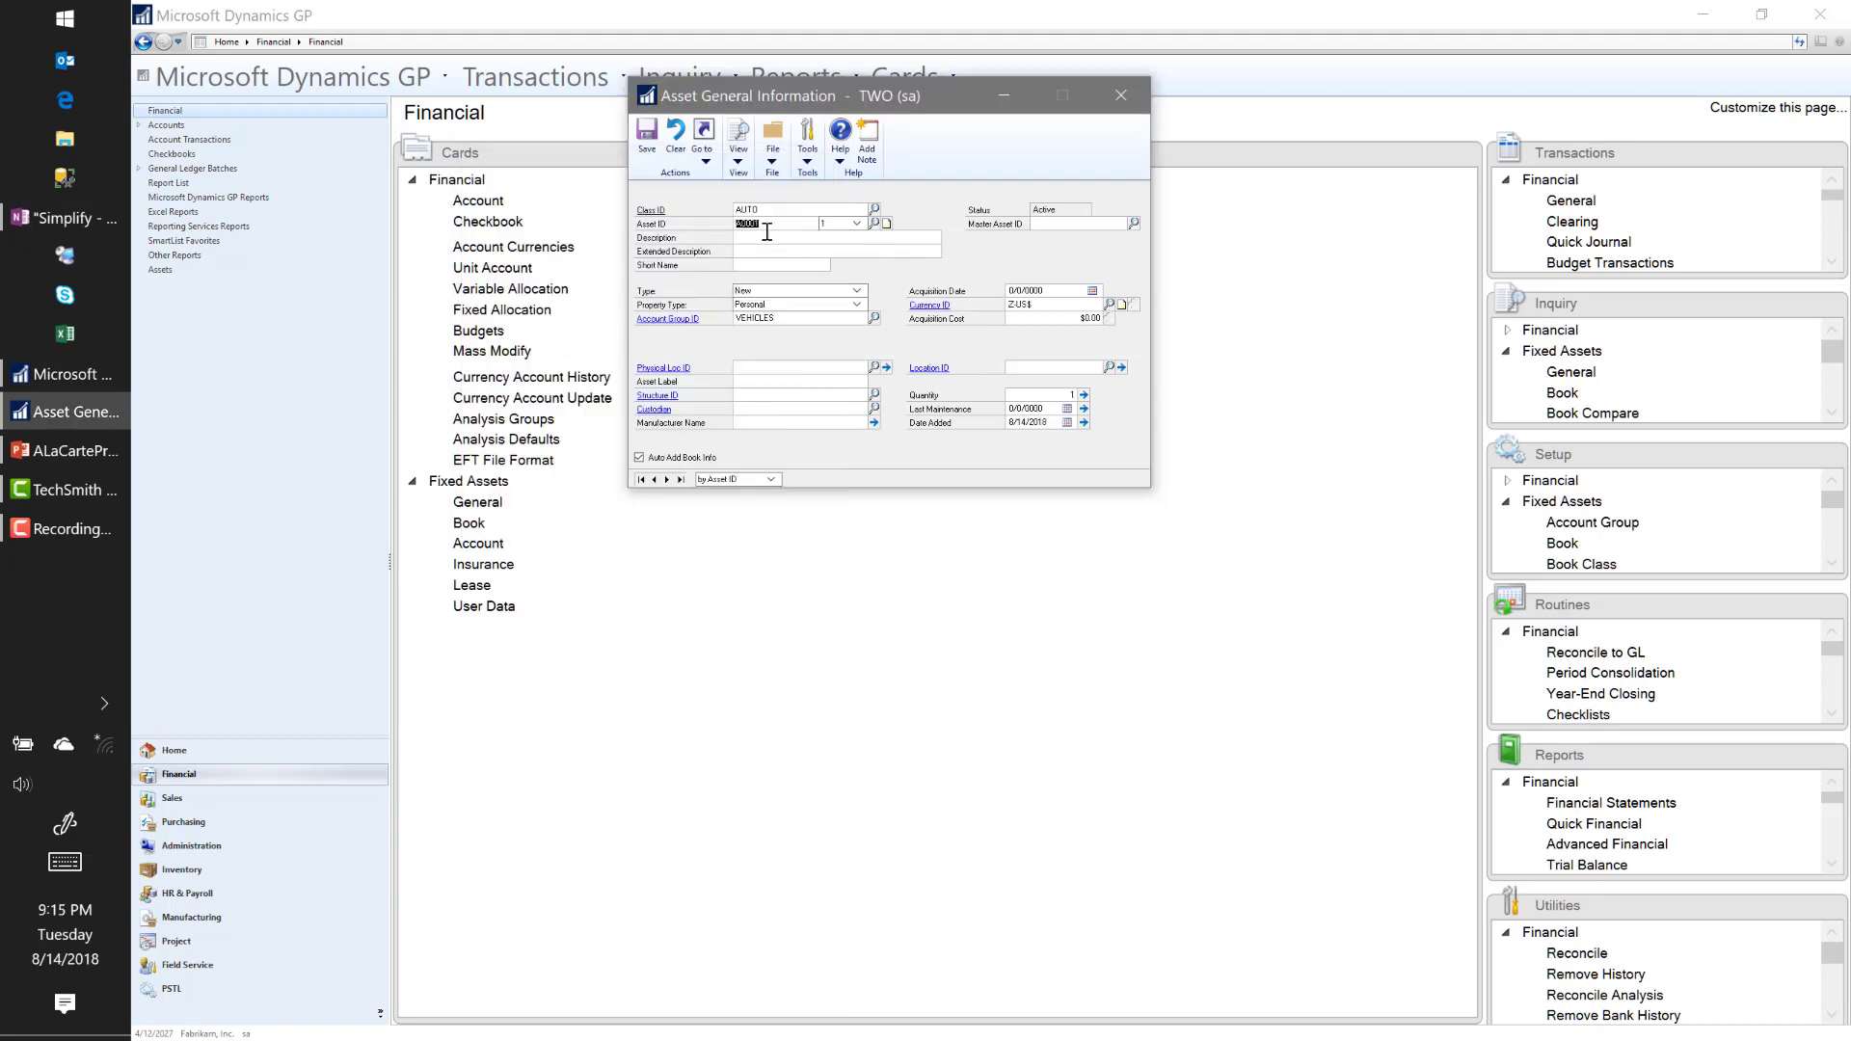
{"action": "left_click", "coordinate": [769, 229]}
{"action": "key", "text": "Tab"}
{"action": "type", "text": "2018"}
{"action": "type", "text": "Toyota Pickup"}
{"action": "key", "text": "Tab"}
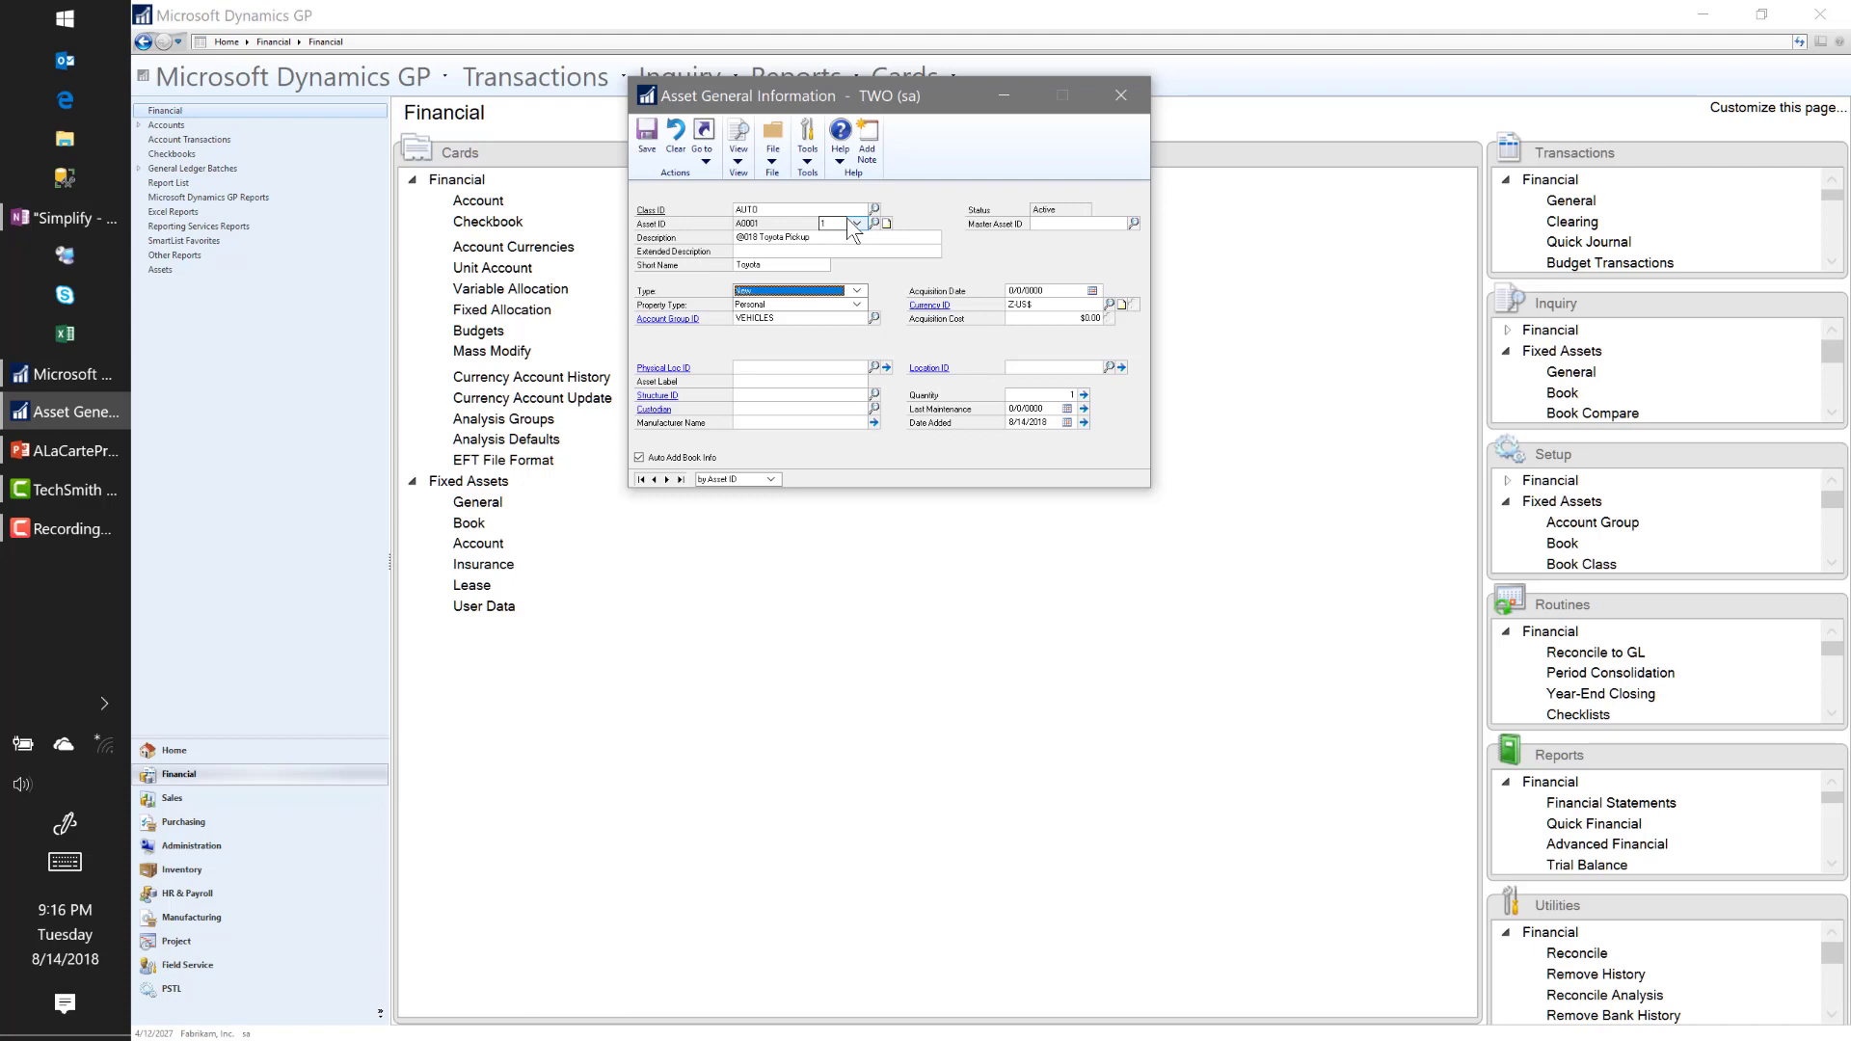
Step: Try Used as the asset's type and Real, Listed as its property type
{"action": "key", "text": "Tab"}
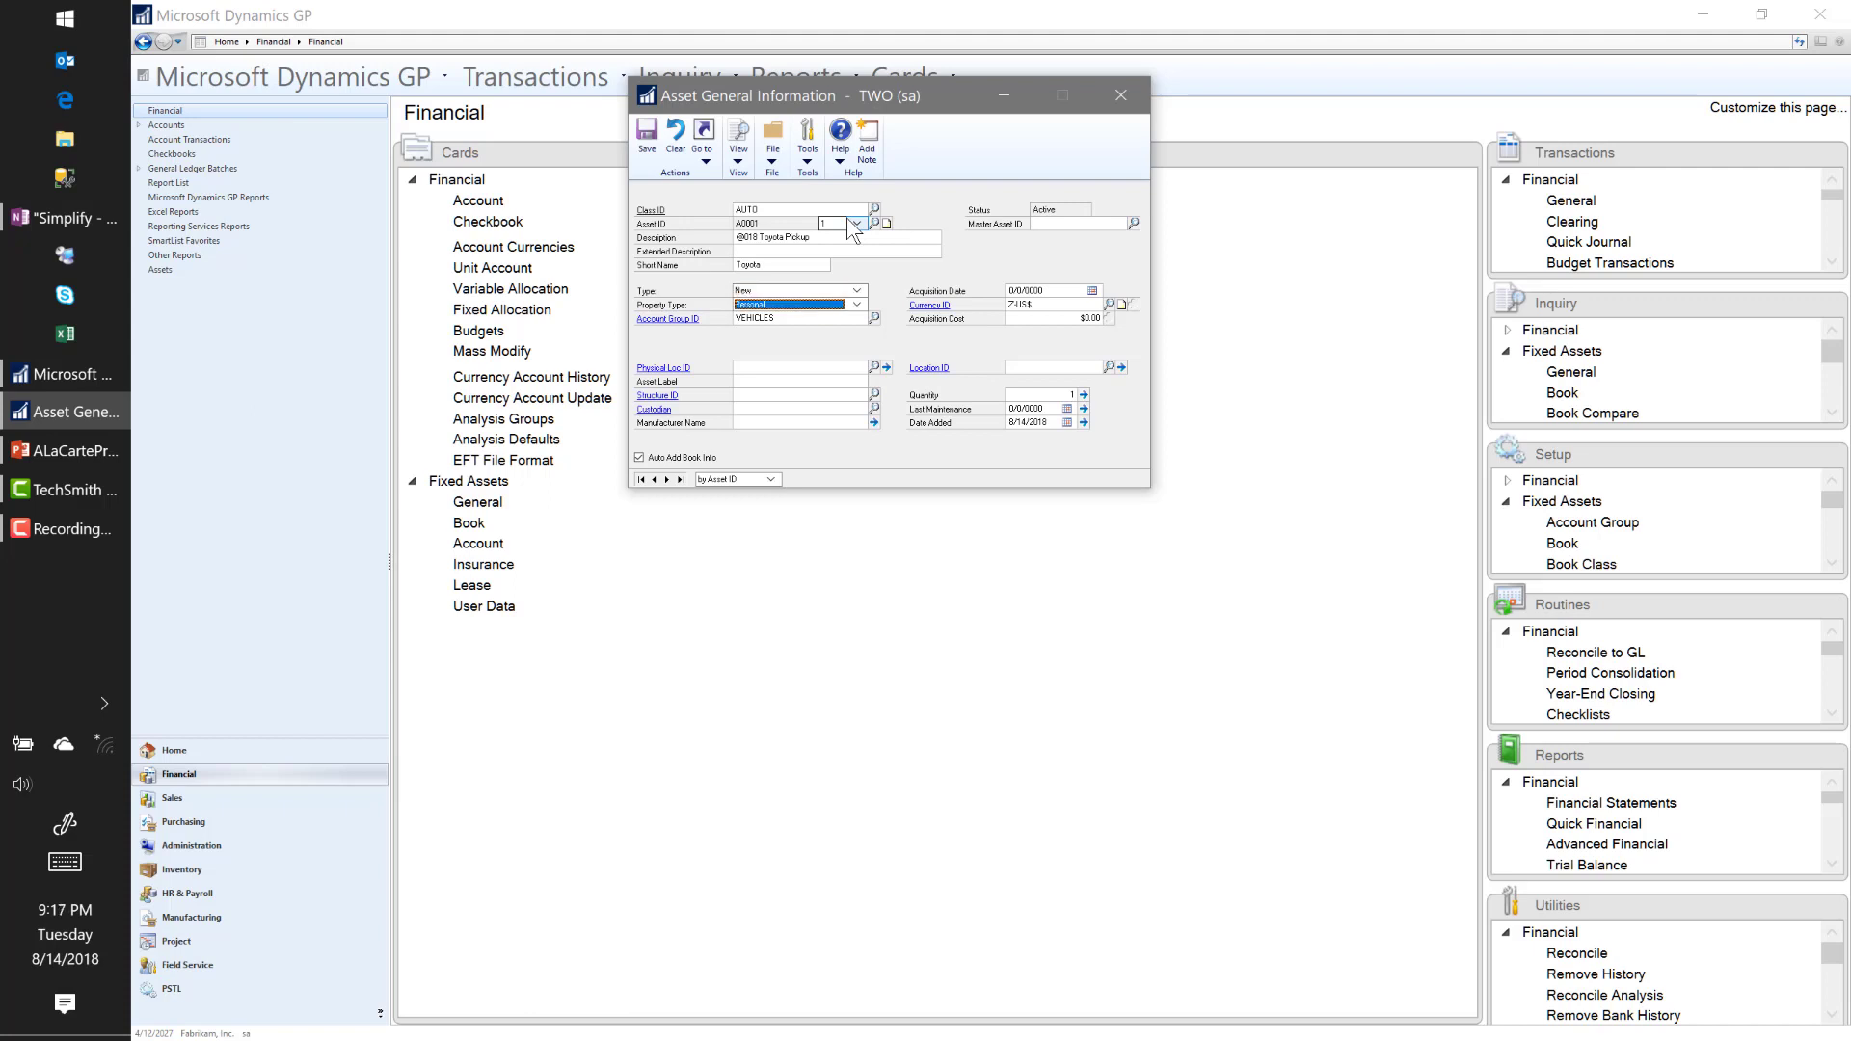
{"action": "key", "text": "shift+Tab"}
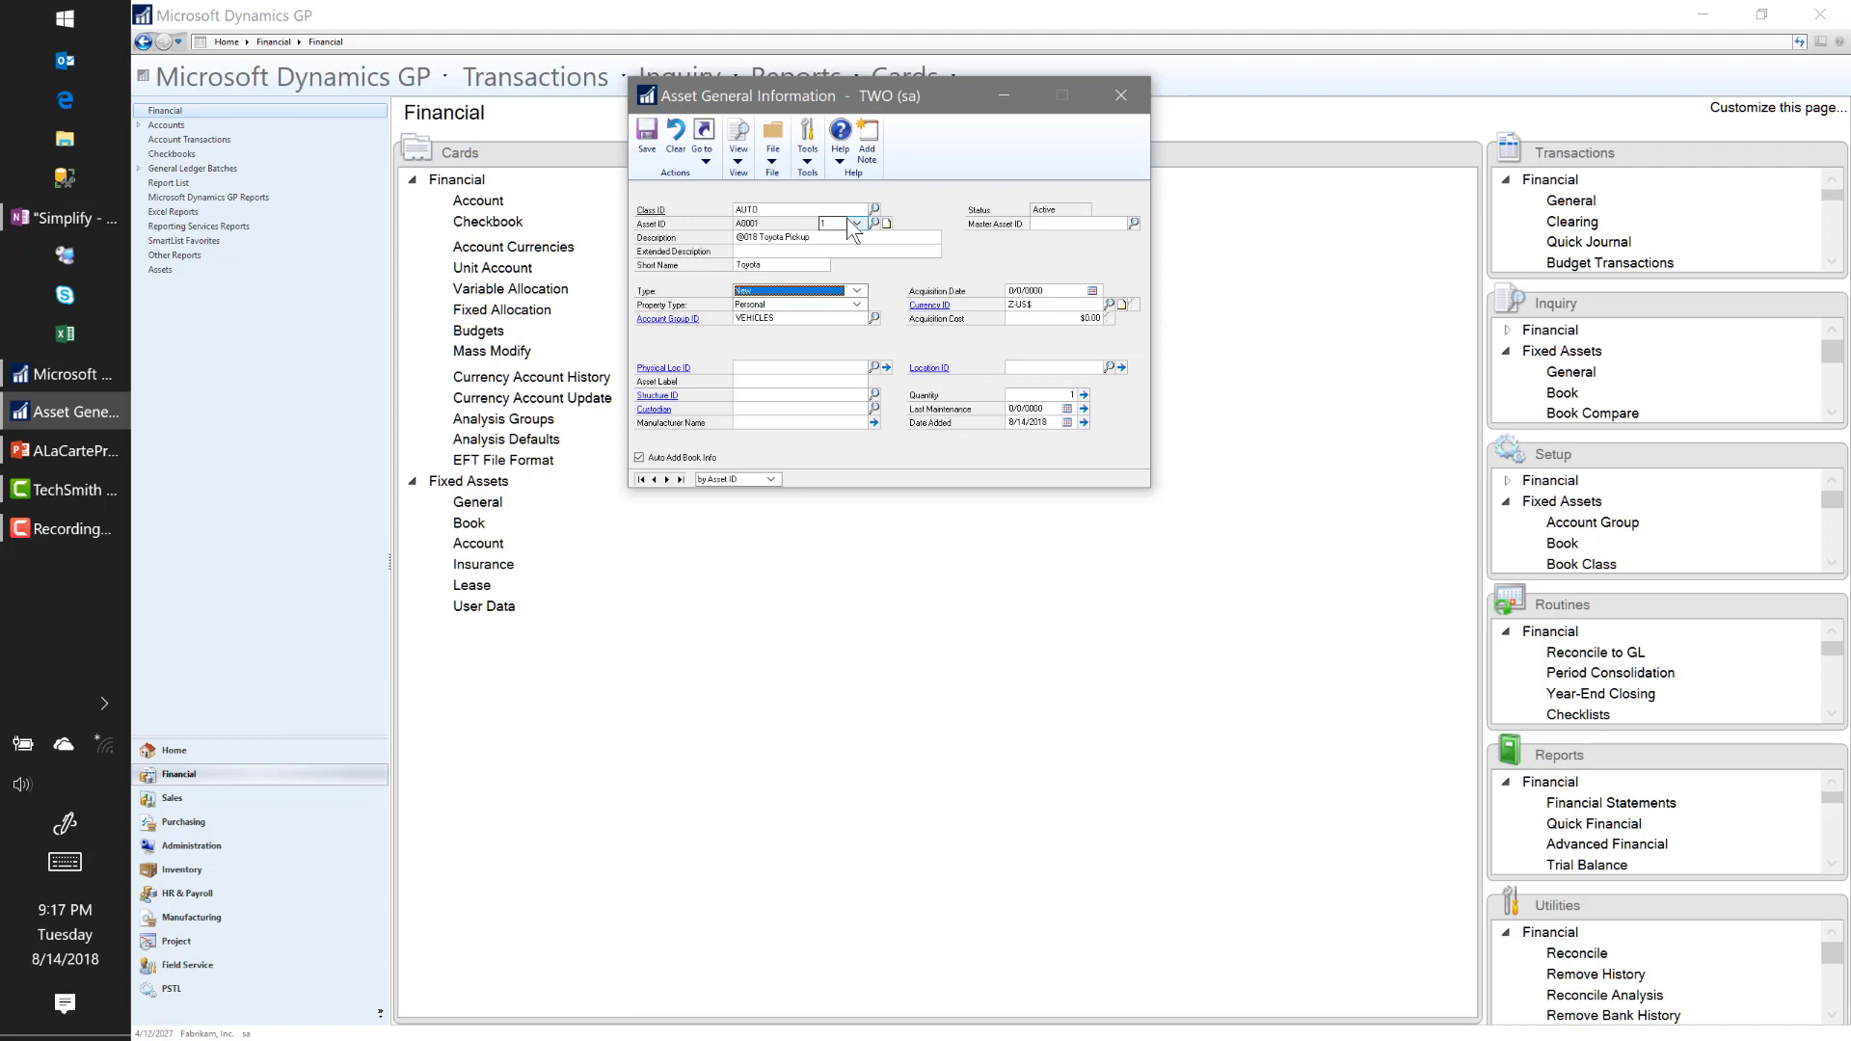
{"action": "key", "text": "Down"}
{"action": "key", "text": "Down"}
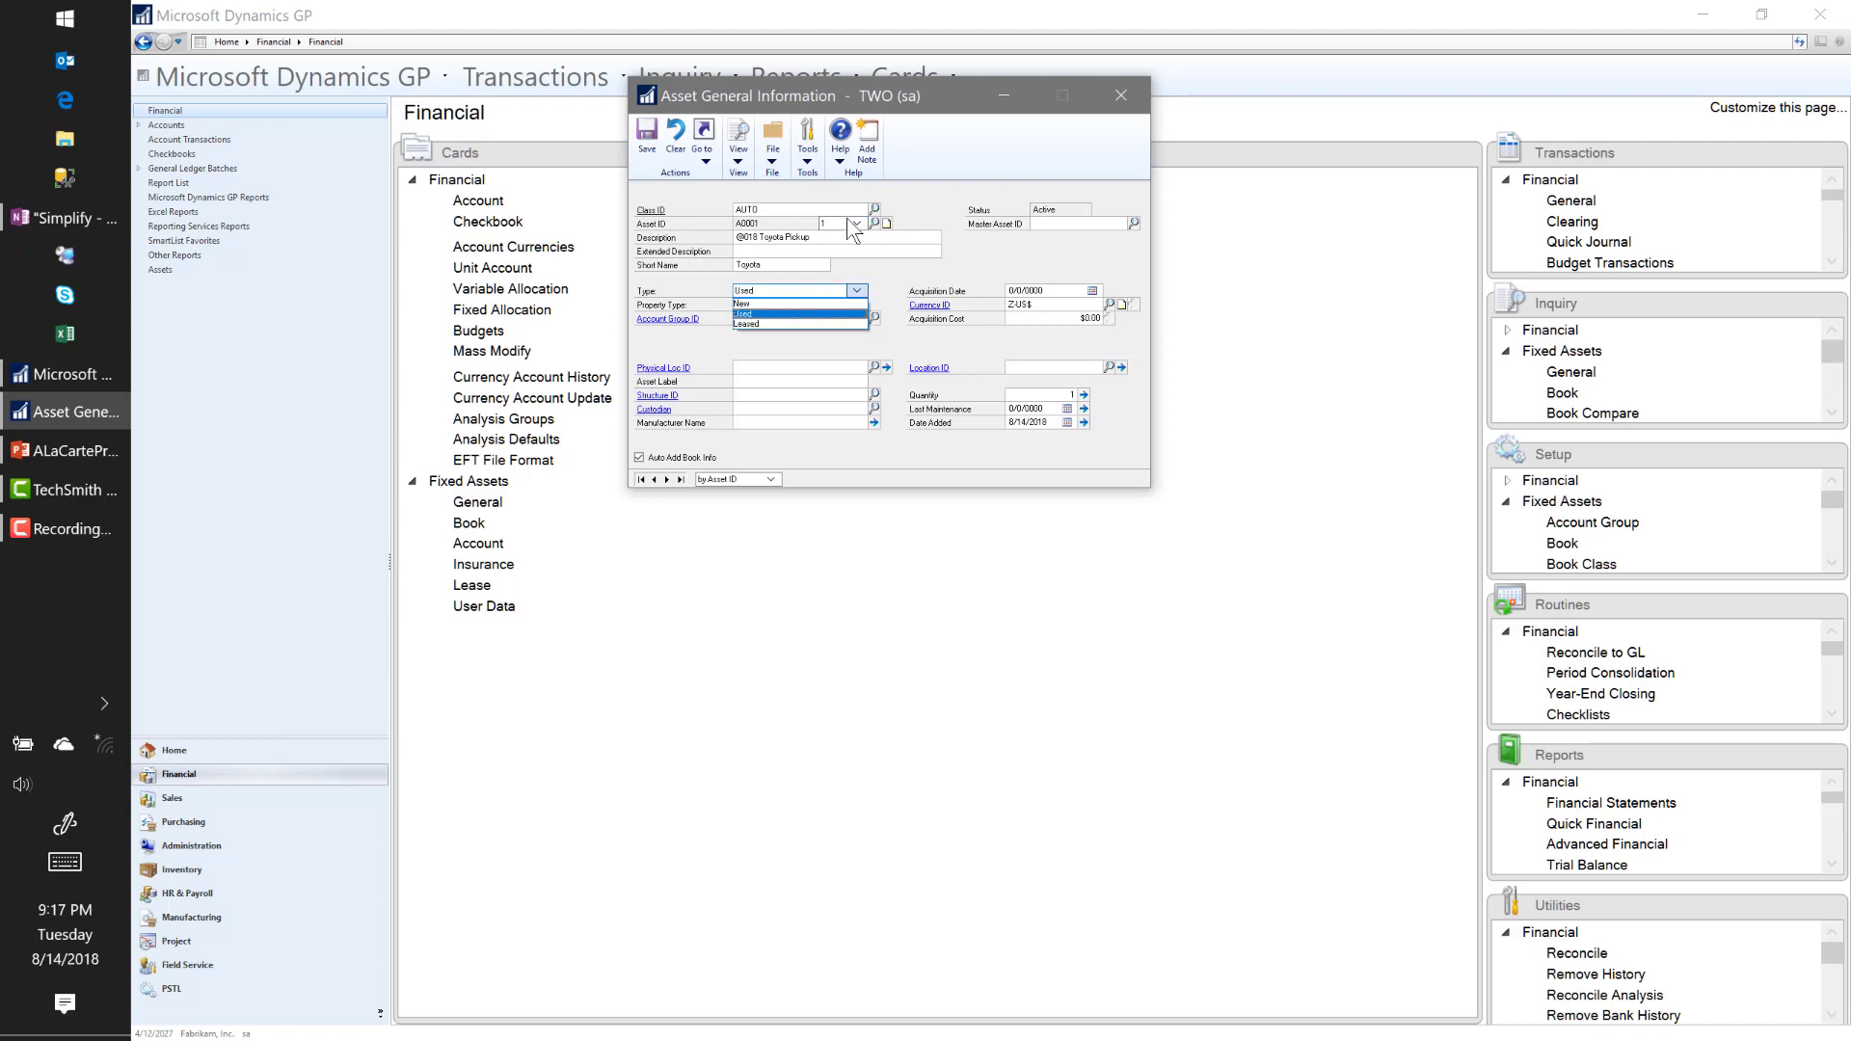
{"action": "key", "text": "Tab"}
{"action": "key", "text": "Down"}
{"action": "key", "text": "Down"}
{"action": "key", "text": "Down"}
{"action": "key", "text": "Down"}
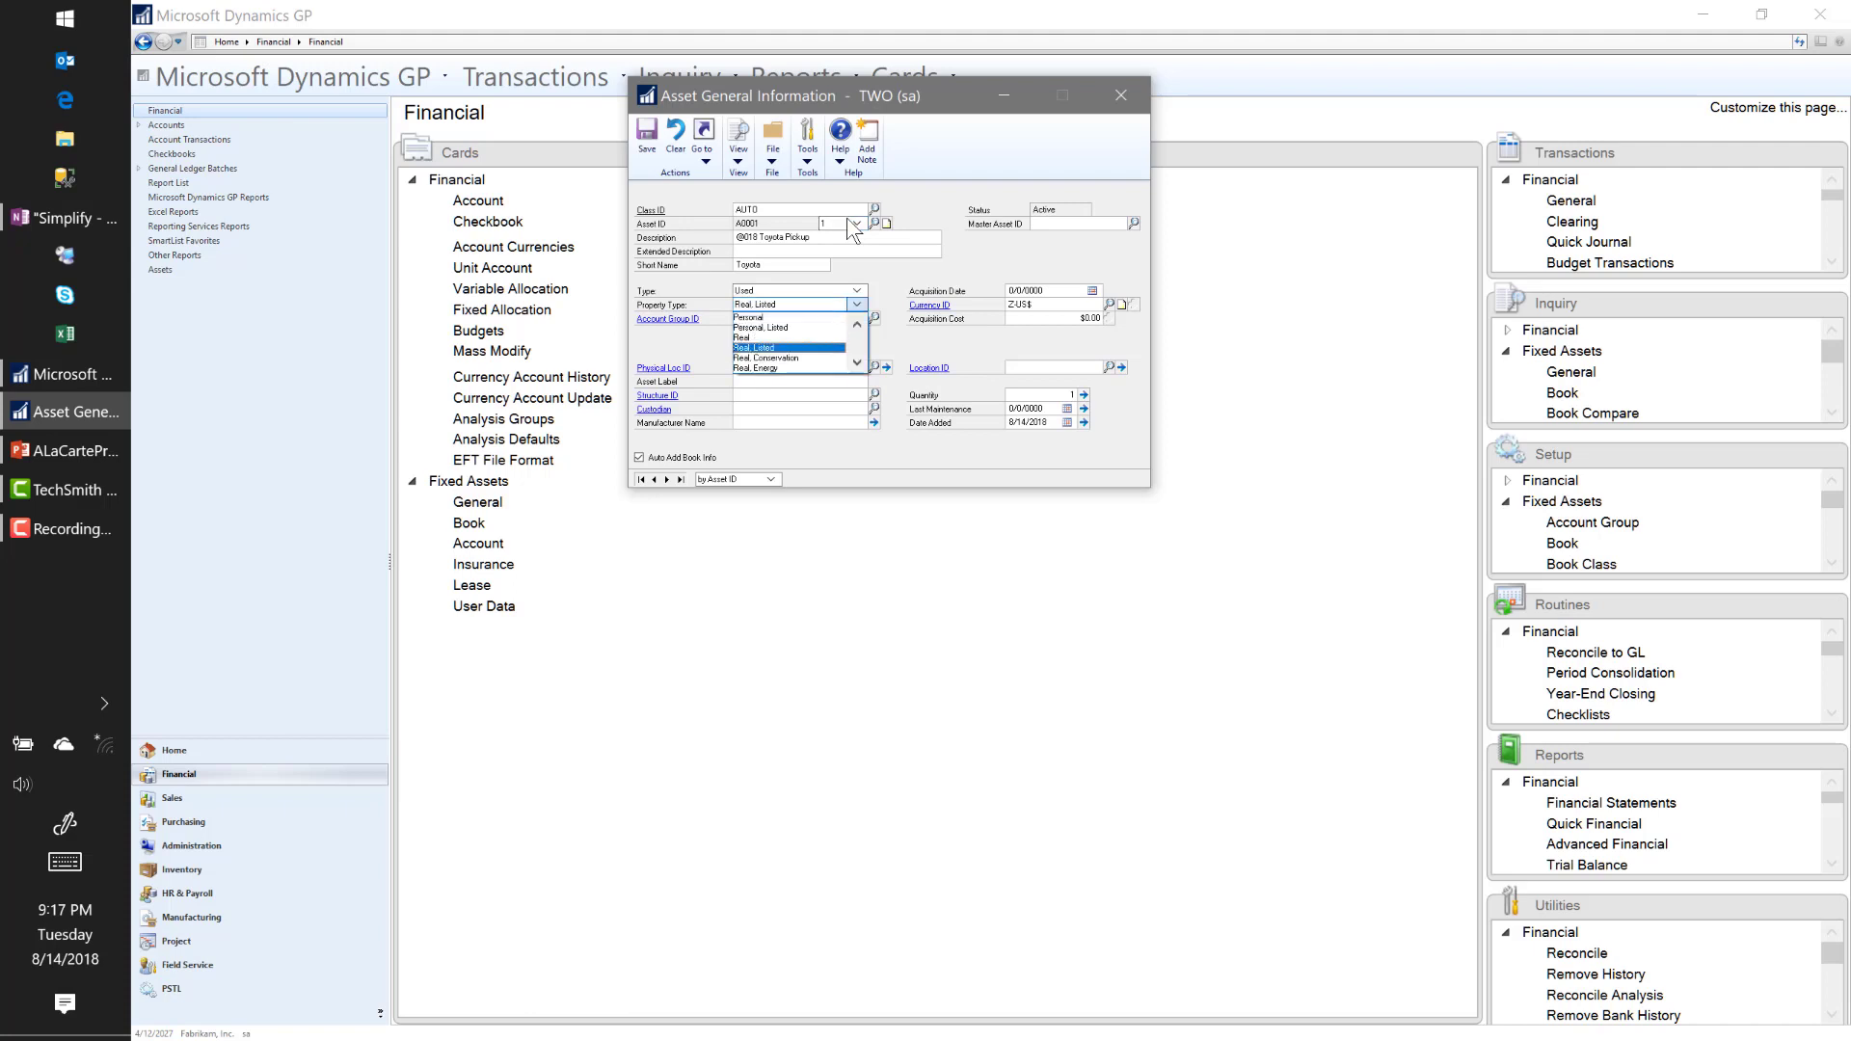
{"action": "key", "text": "Tab"}
{"action": "key", "text": "shift+Tab"}
{"action": "key", "text": "shift+Tab"}
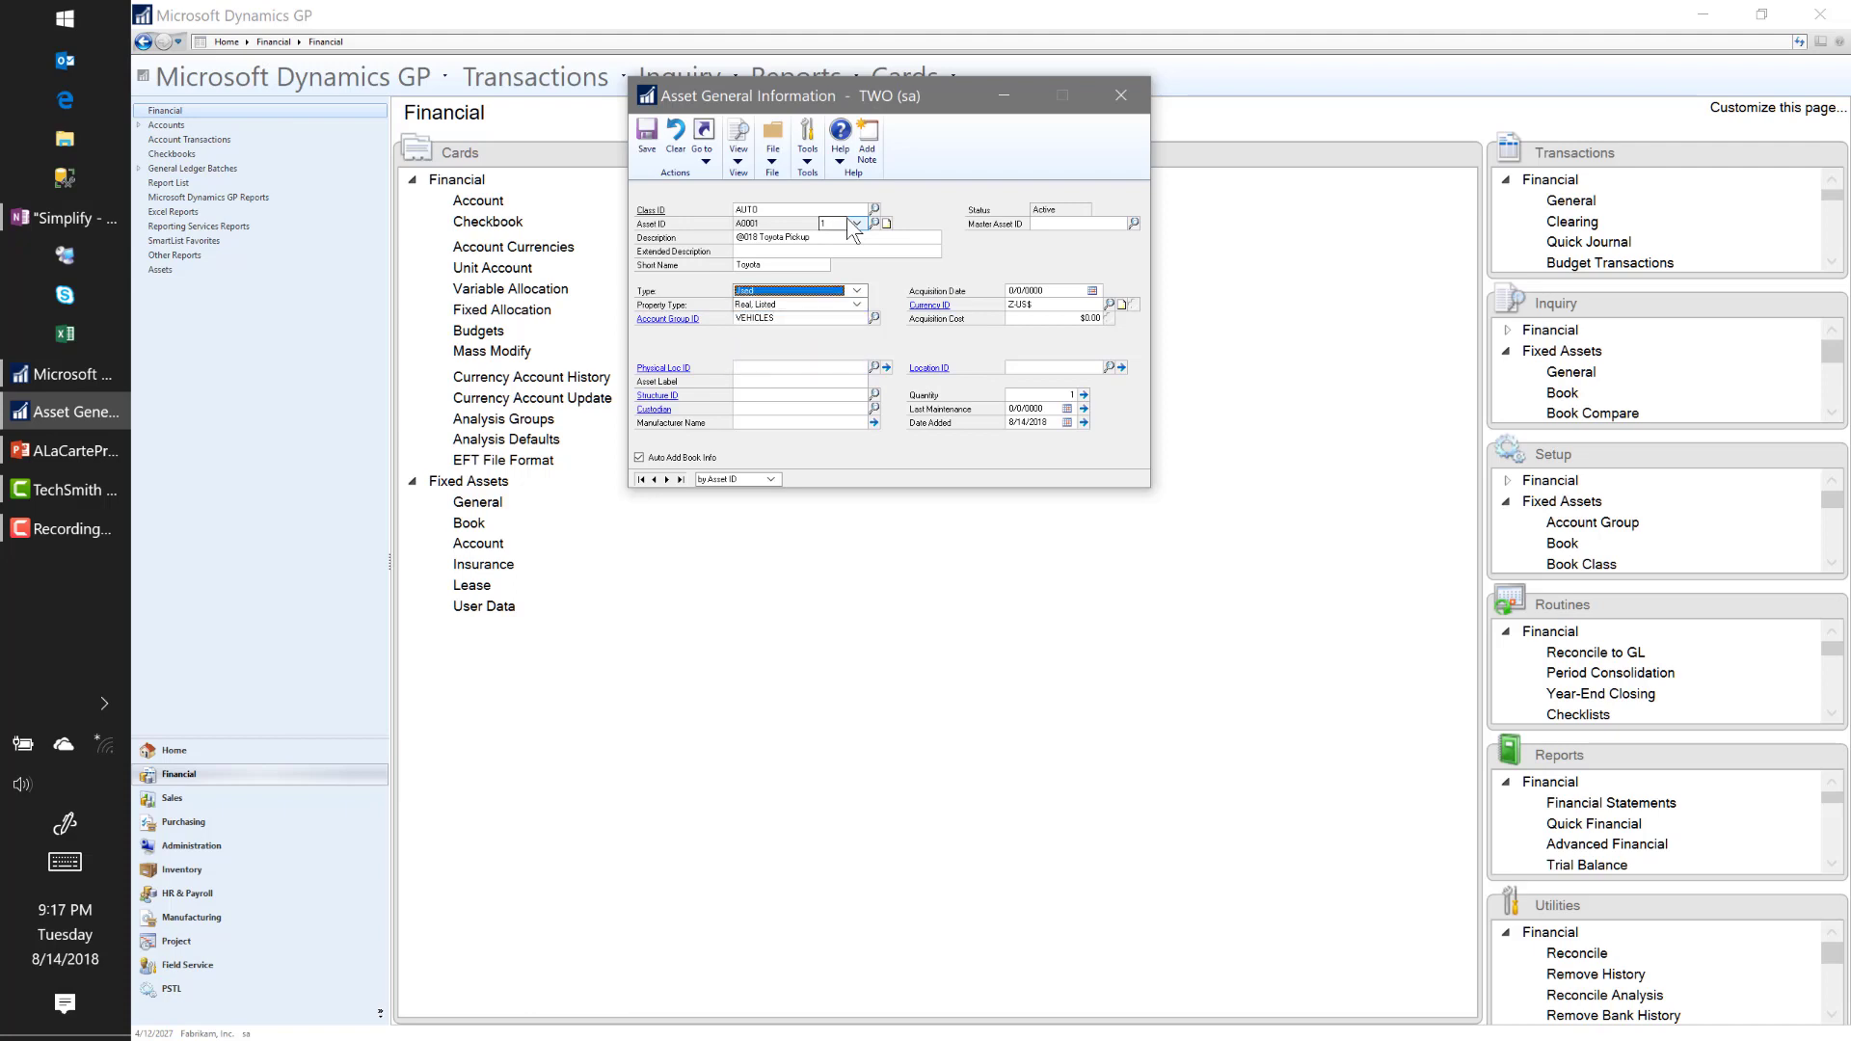
Step: Set the asset's type back to New and its property type back to Personal
{"action": "key", "text": "Up"}
{"action": "key", "text": "Tab"}
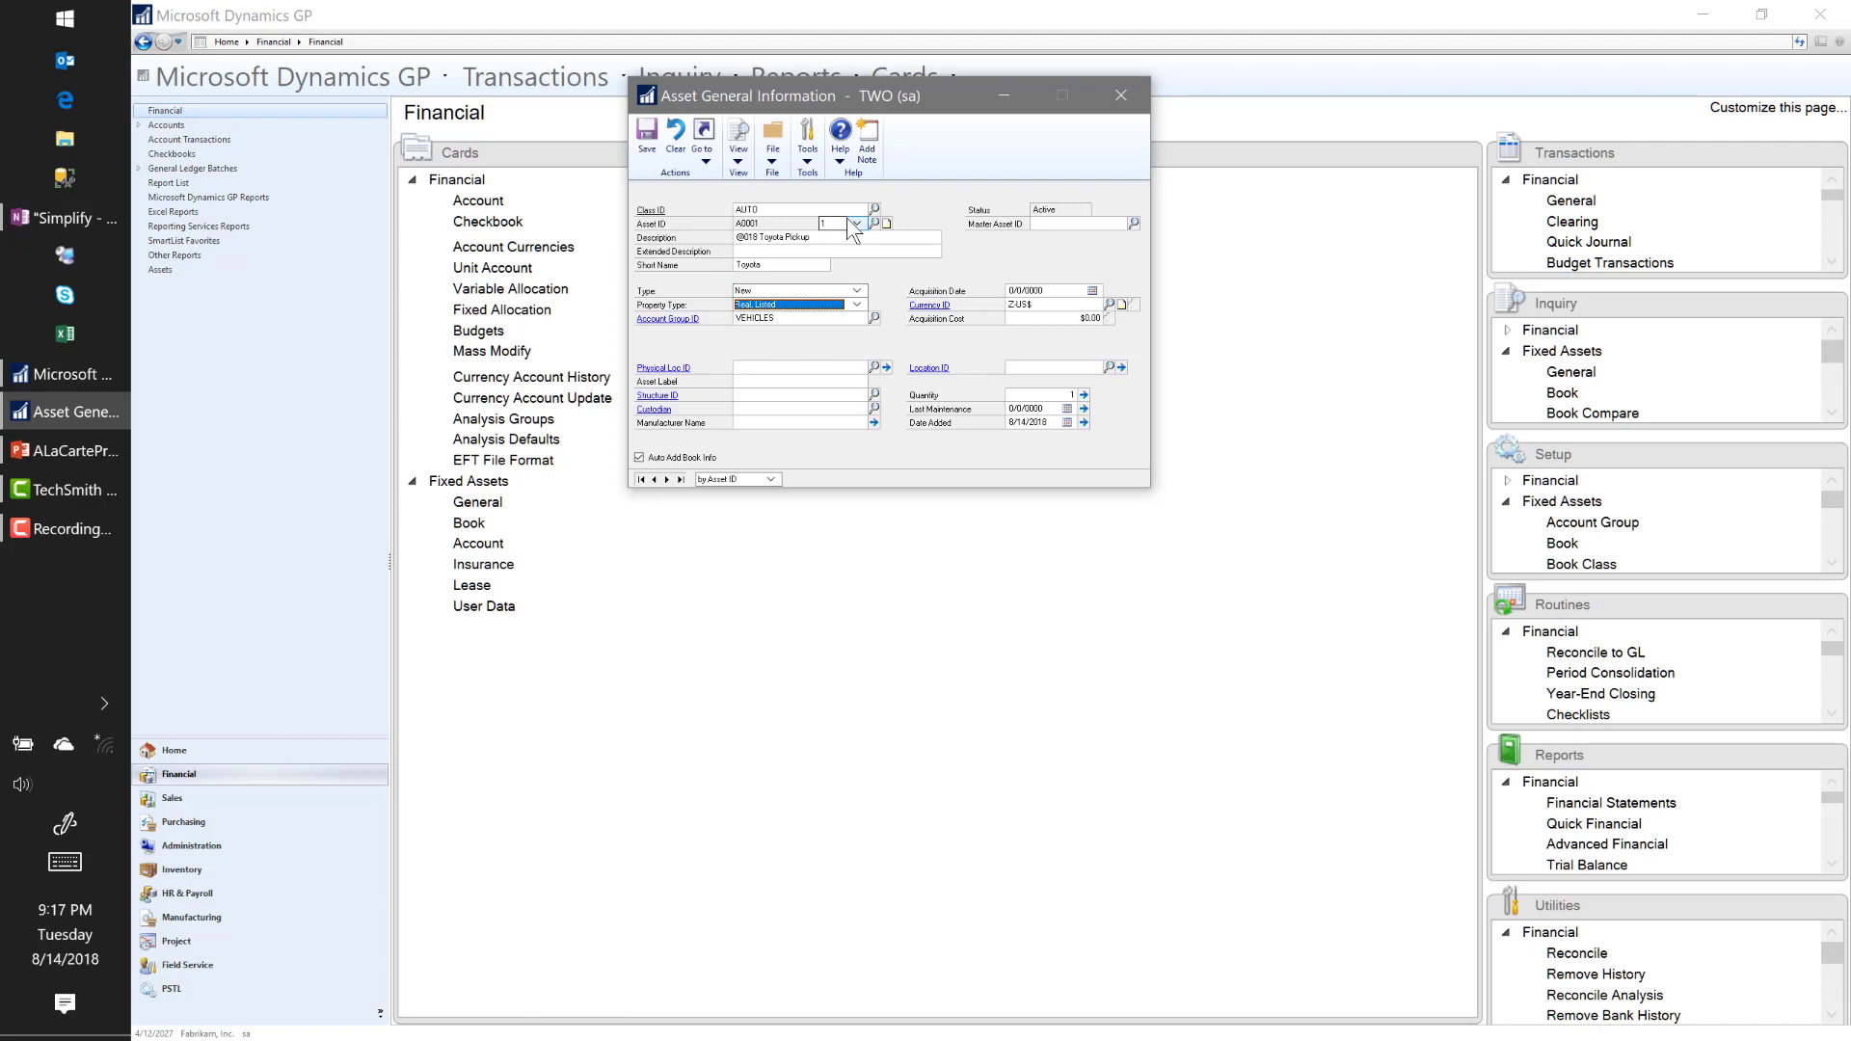
{"action": "key", "text": "Down"}
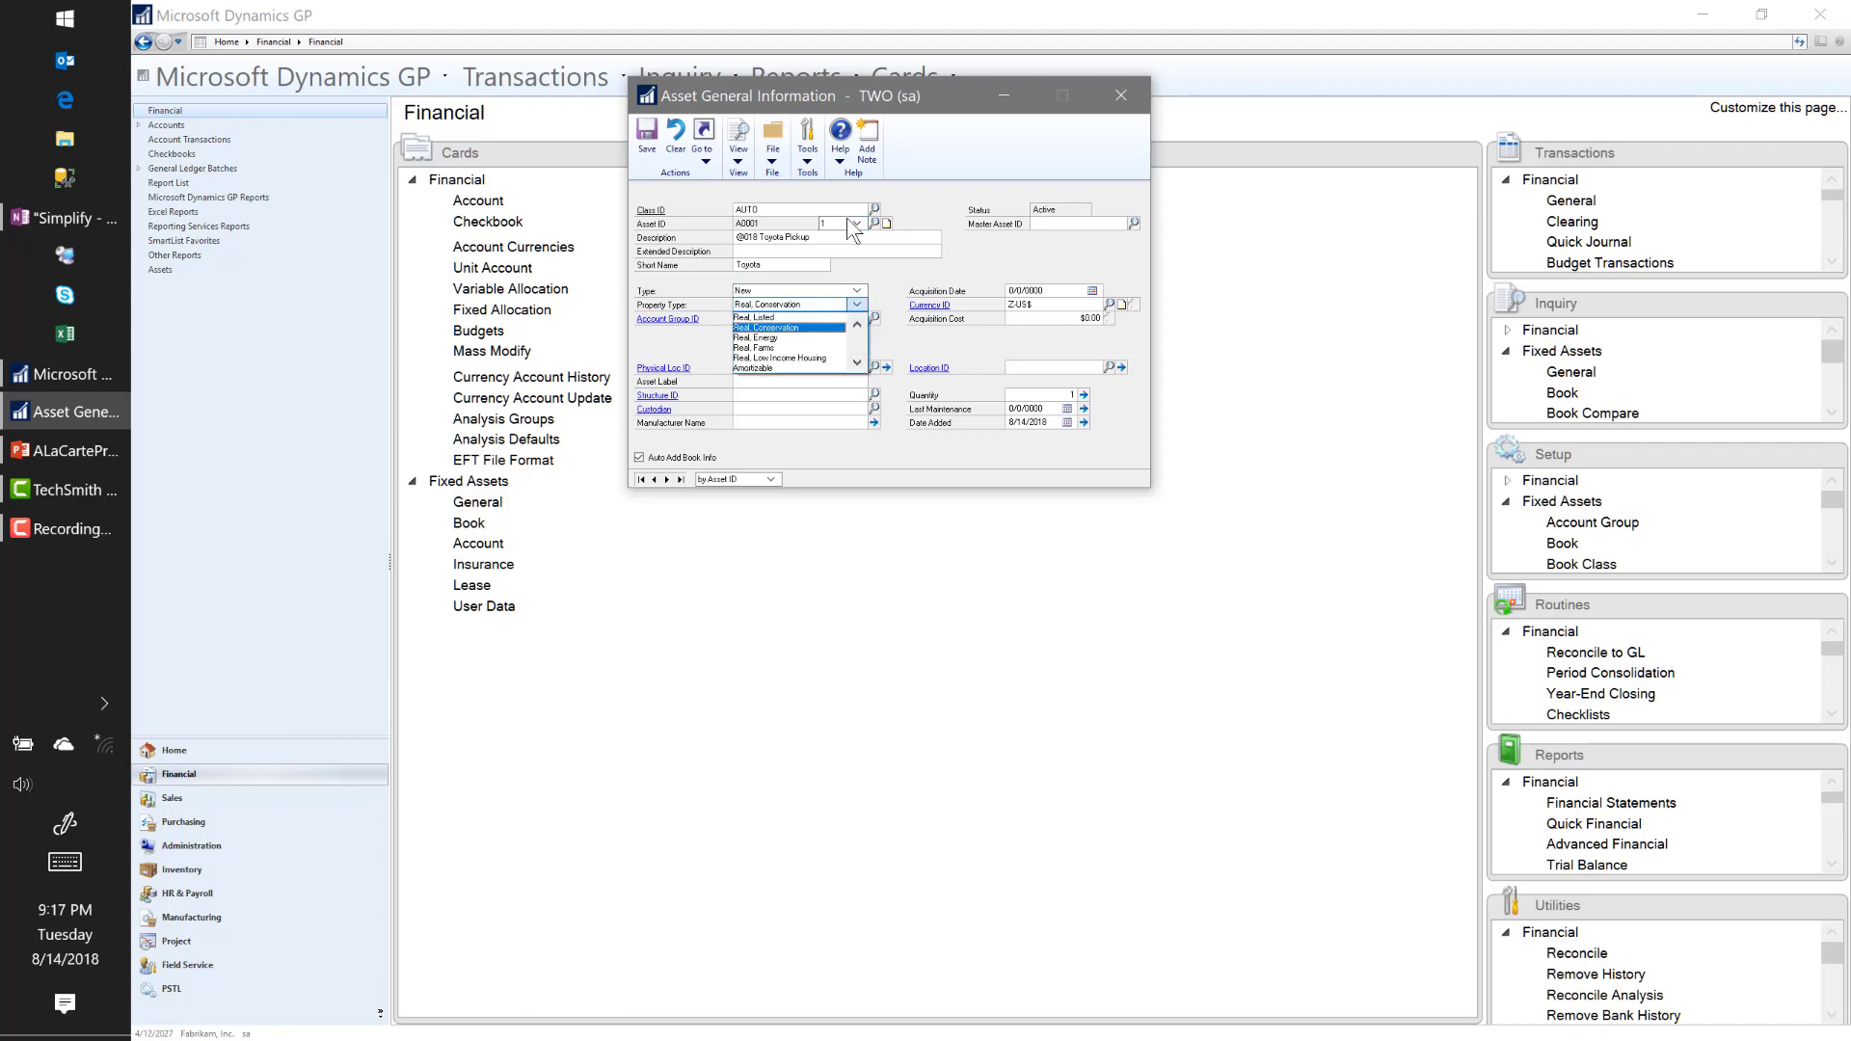
{"action": "key", "text": "Up"}
{"action": "key", "text": "Up"}
{"action": "key", "text": "Up"}
{"action": "key", "text": "Up"}
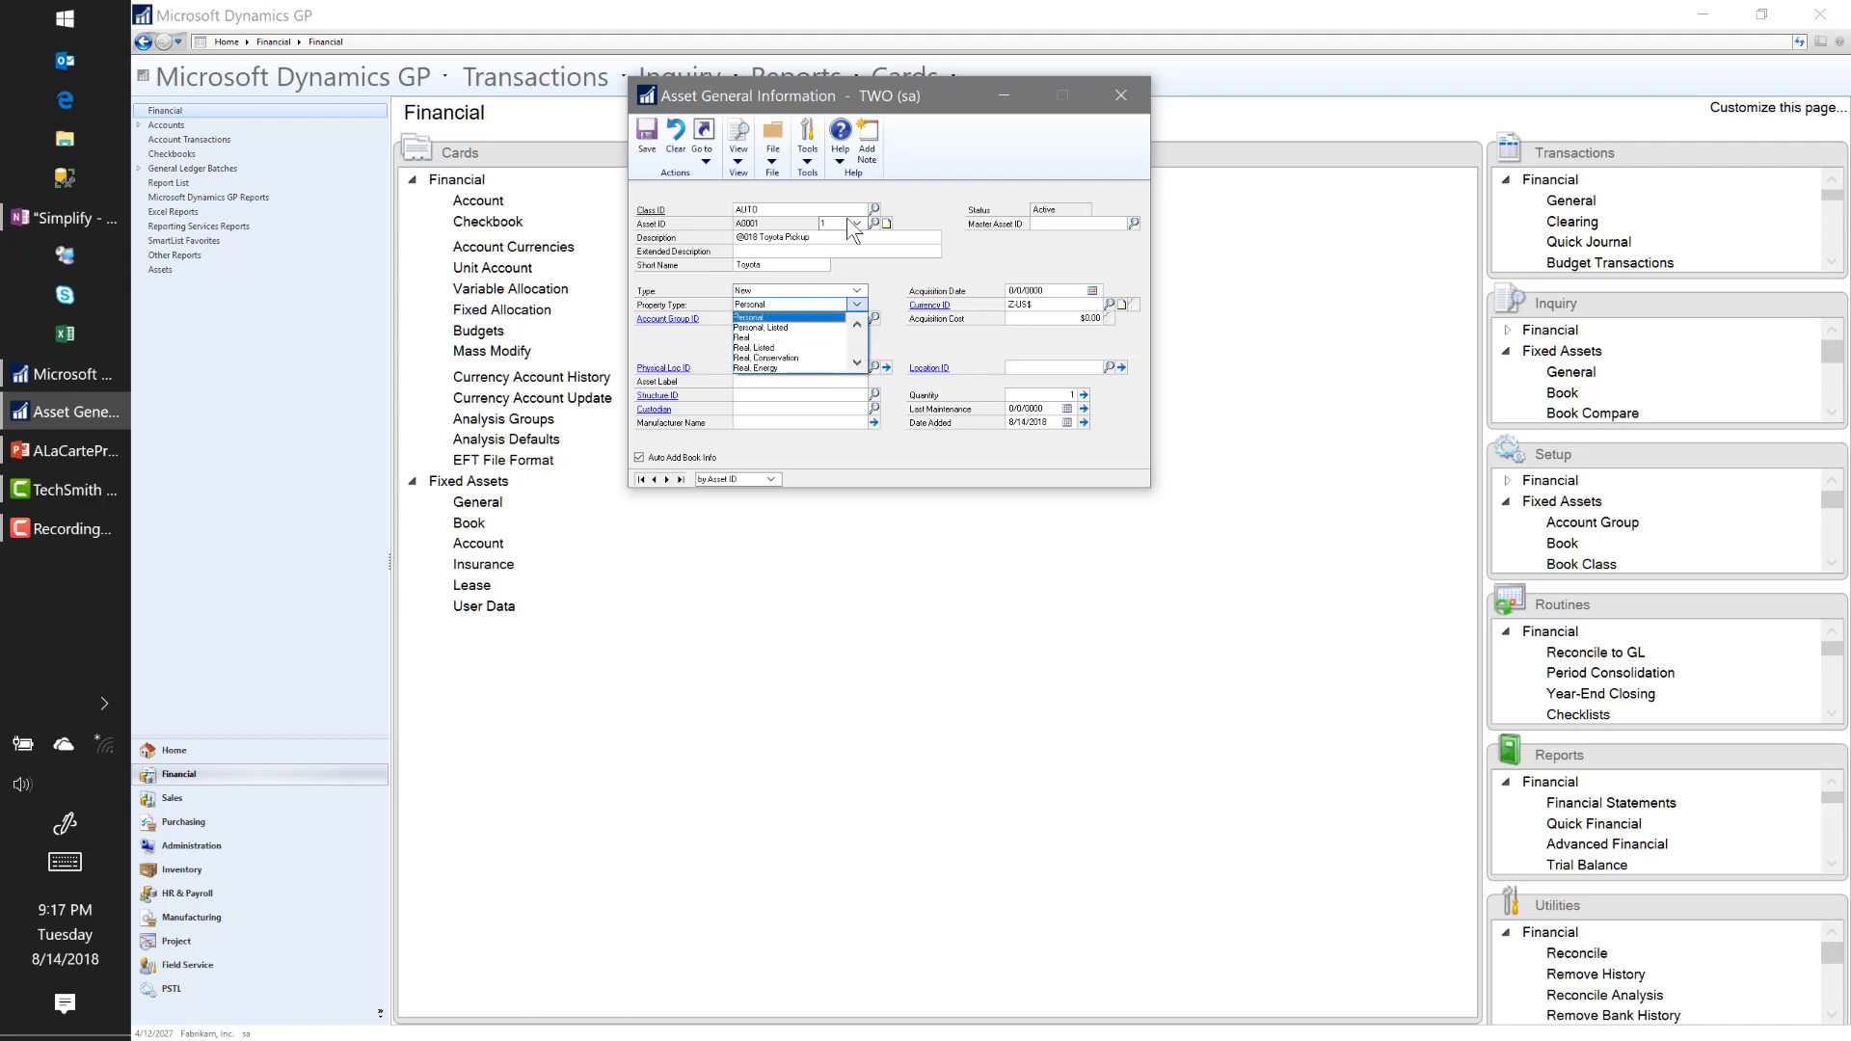
{"action": "key", "text": "Tab"}
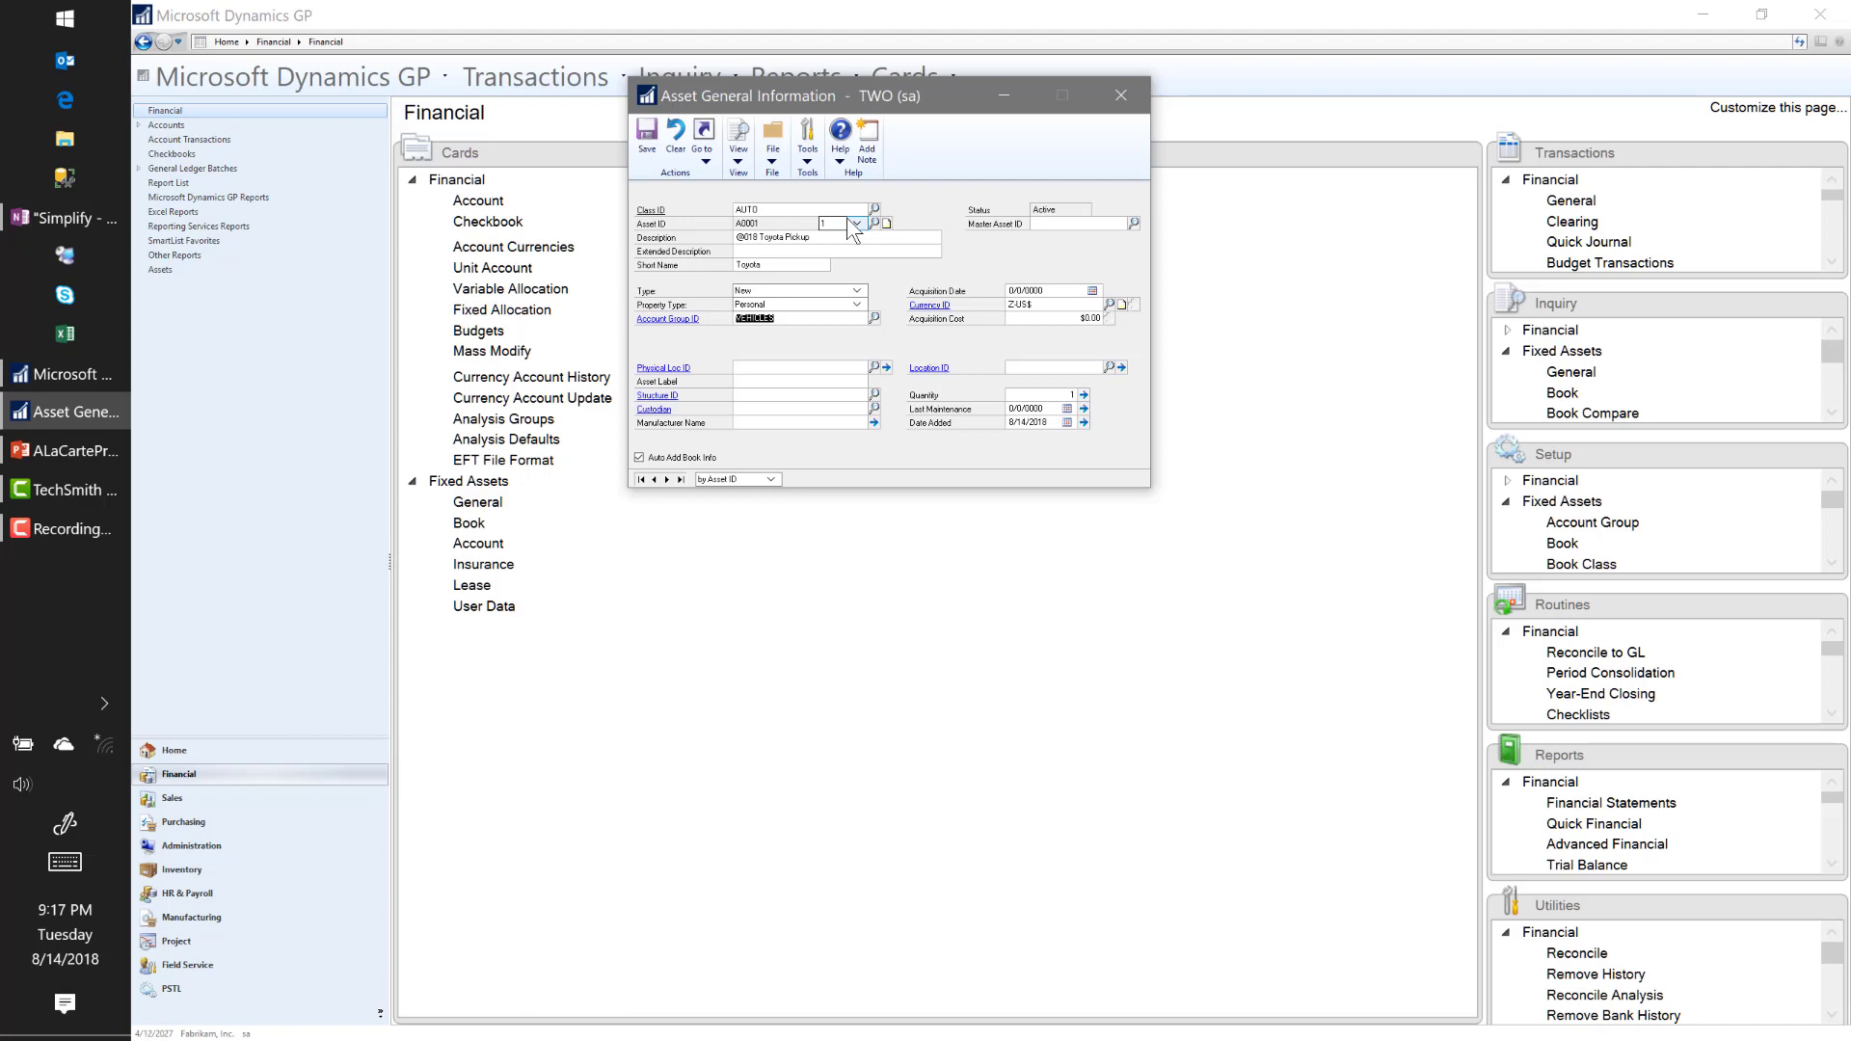
Step: Keep the VEHICLES account group, set the acquisition date to 8/14/2018 and enter an acquisition cost of $50,000.00
{"action": "key", "text": "Tab"}
{"action": "type", "text": "1"}
{"action": "key", "text": "Tab"}
{"action": "key", "text": "Tab"}
{"action": "type", "text": "1,"}
{"action": "type", "text": "000.00"}
{"action": "key", "text": "BackSpace"}
{"action": "key", "text": "BackSpace"}
{"action": "type", "text": "000.00"}
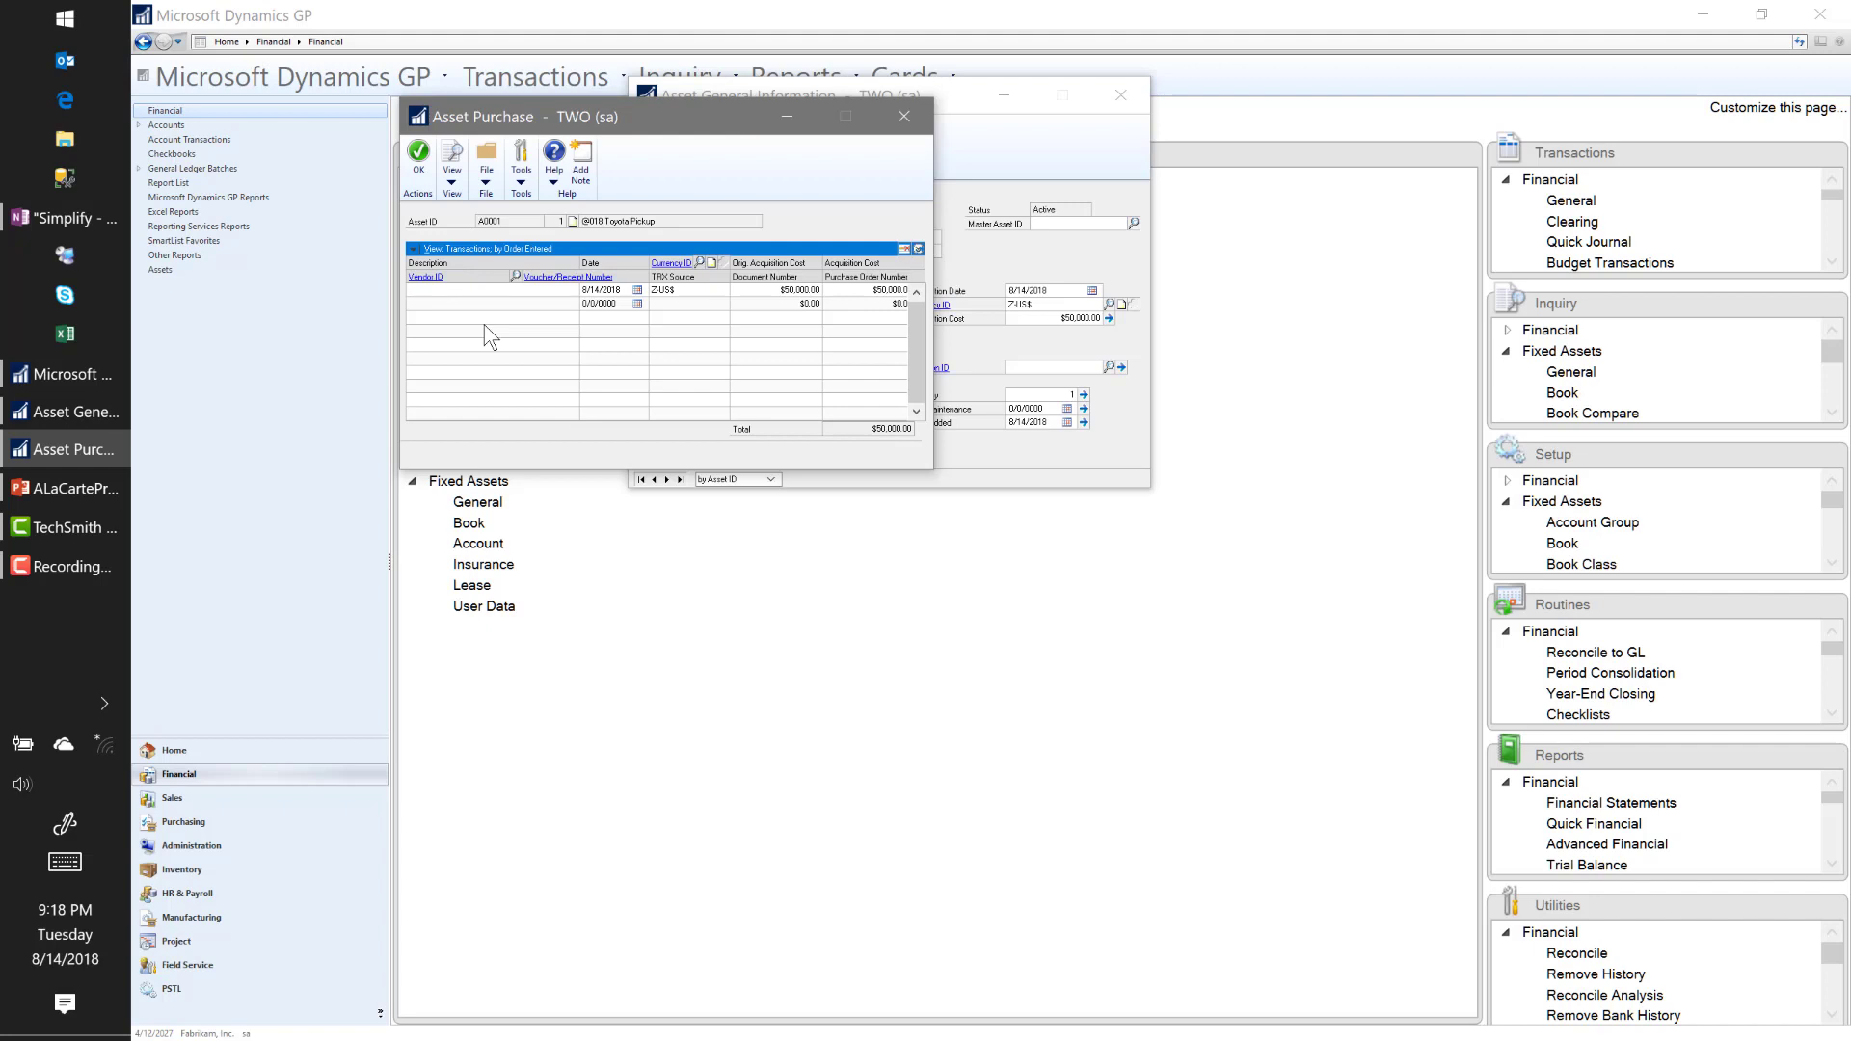
Step: Describe the asset purchase as "Invoice from Toyota", choose vendor ACETRAVE0001 from the vendor lookup and expand the purchase lines
{"action": "type", "text": "INvo"}
{"action": "key", "text": "Tab"}
{"action": "key", "text": "Tab"}
{"action": "key", "text": "Tab"}
{"action": "key", "text": "Tab"}
{"action": "left_click", "coordinate": [516, 276]}
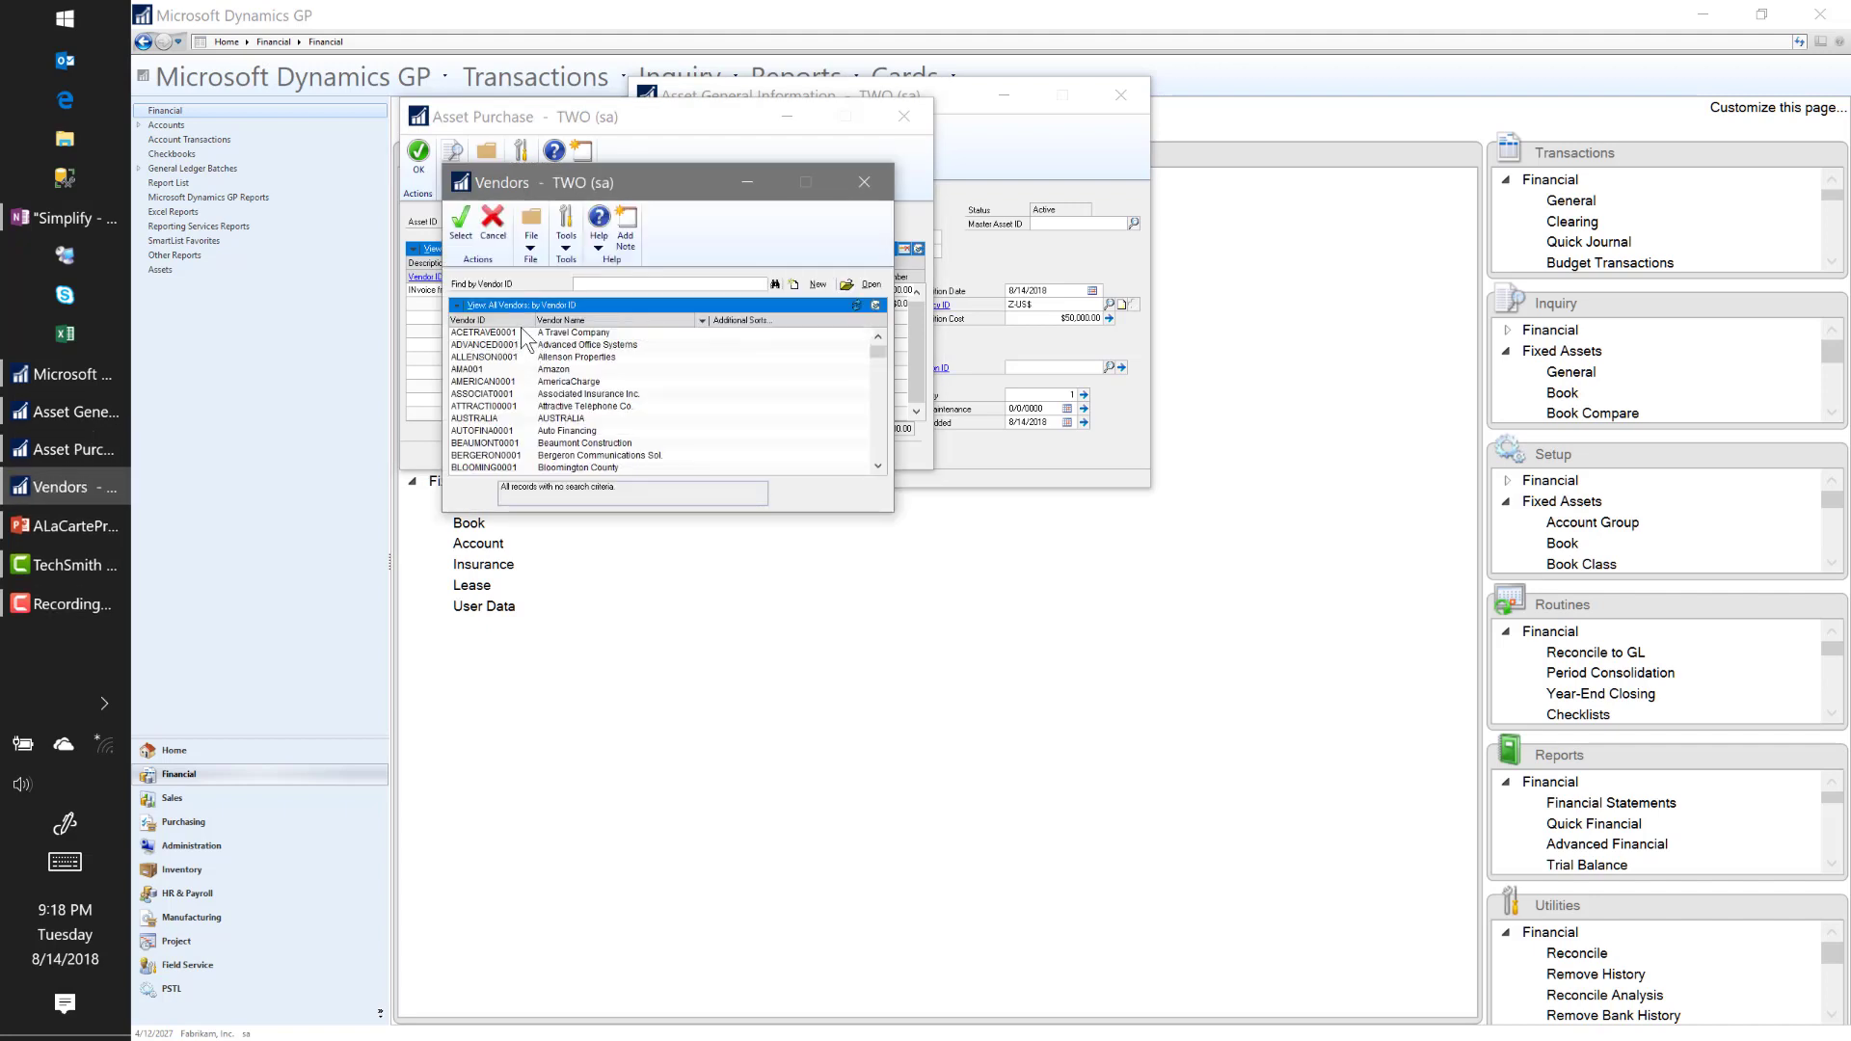
{"action": "double_click", "coordinate": [521, 332]}
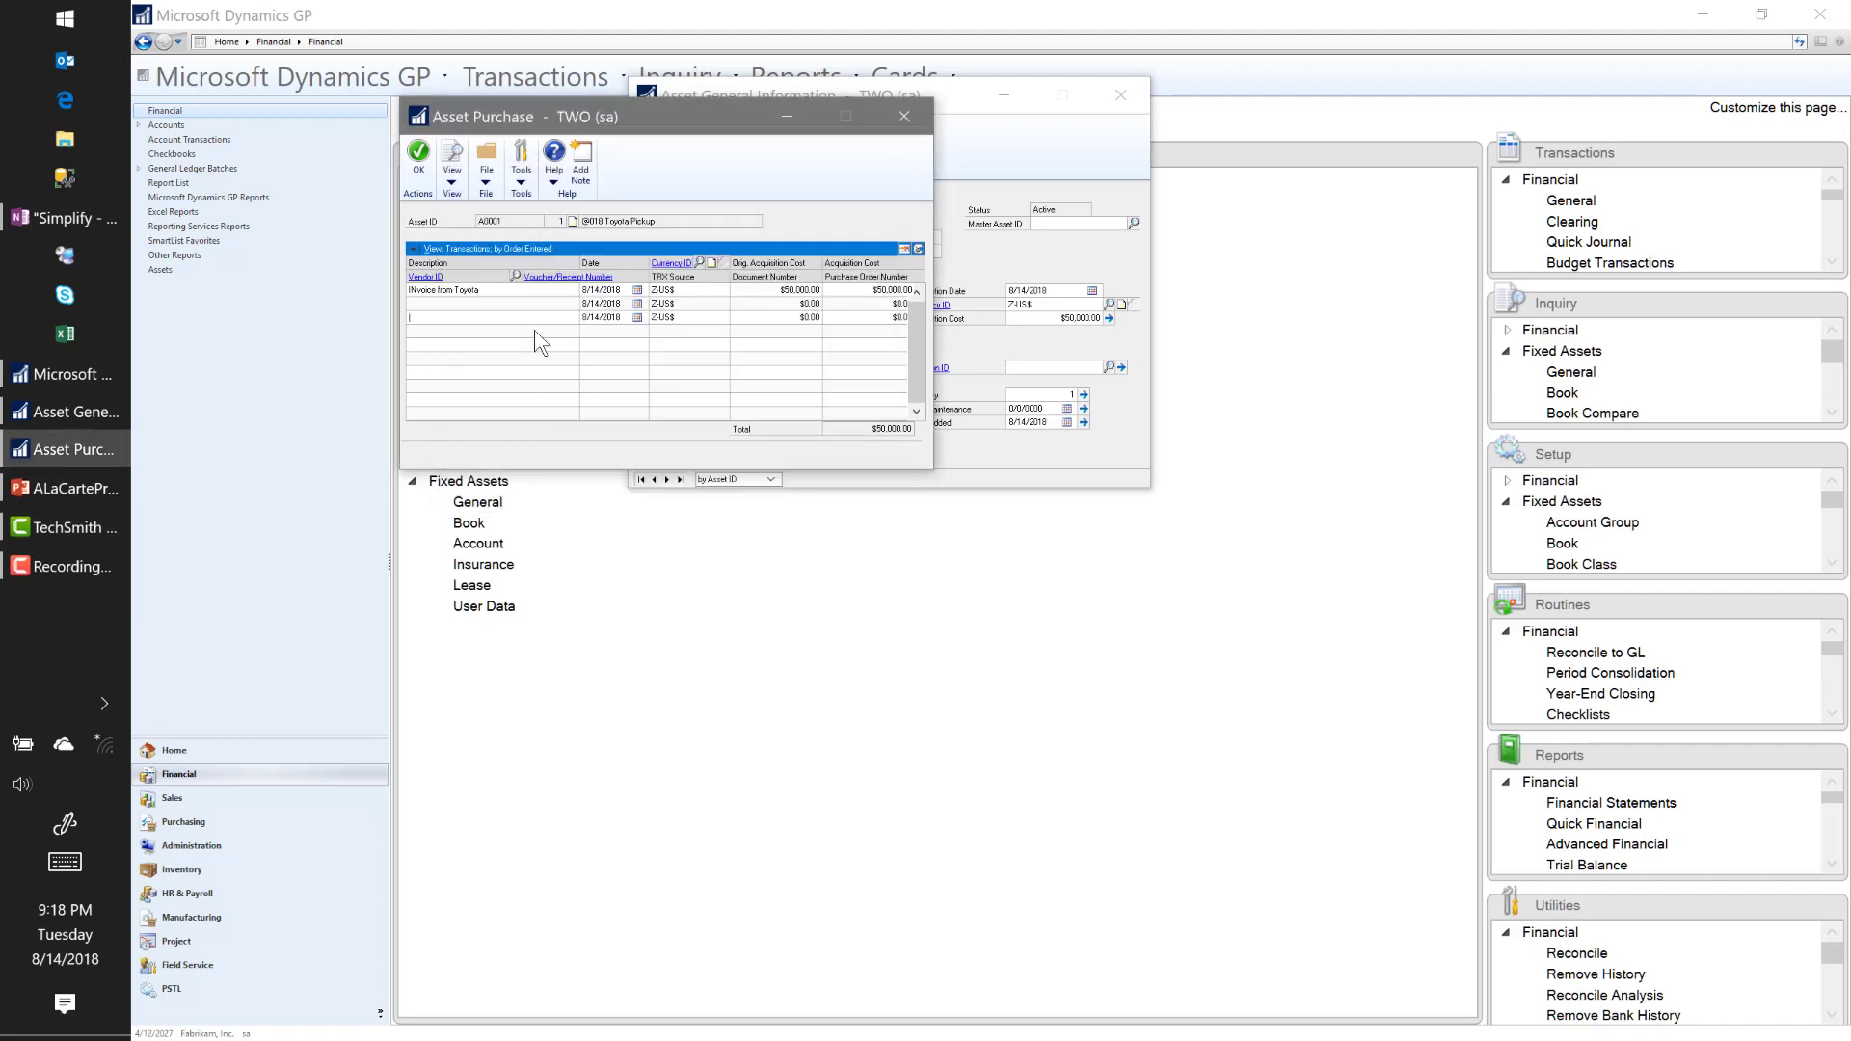
{"action": "left_click", "coordinate": [904, 249]}
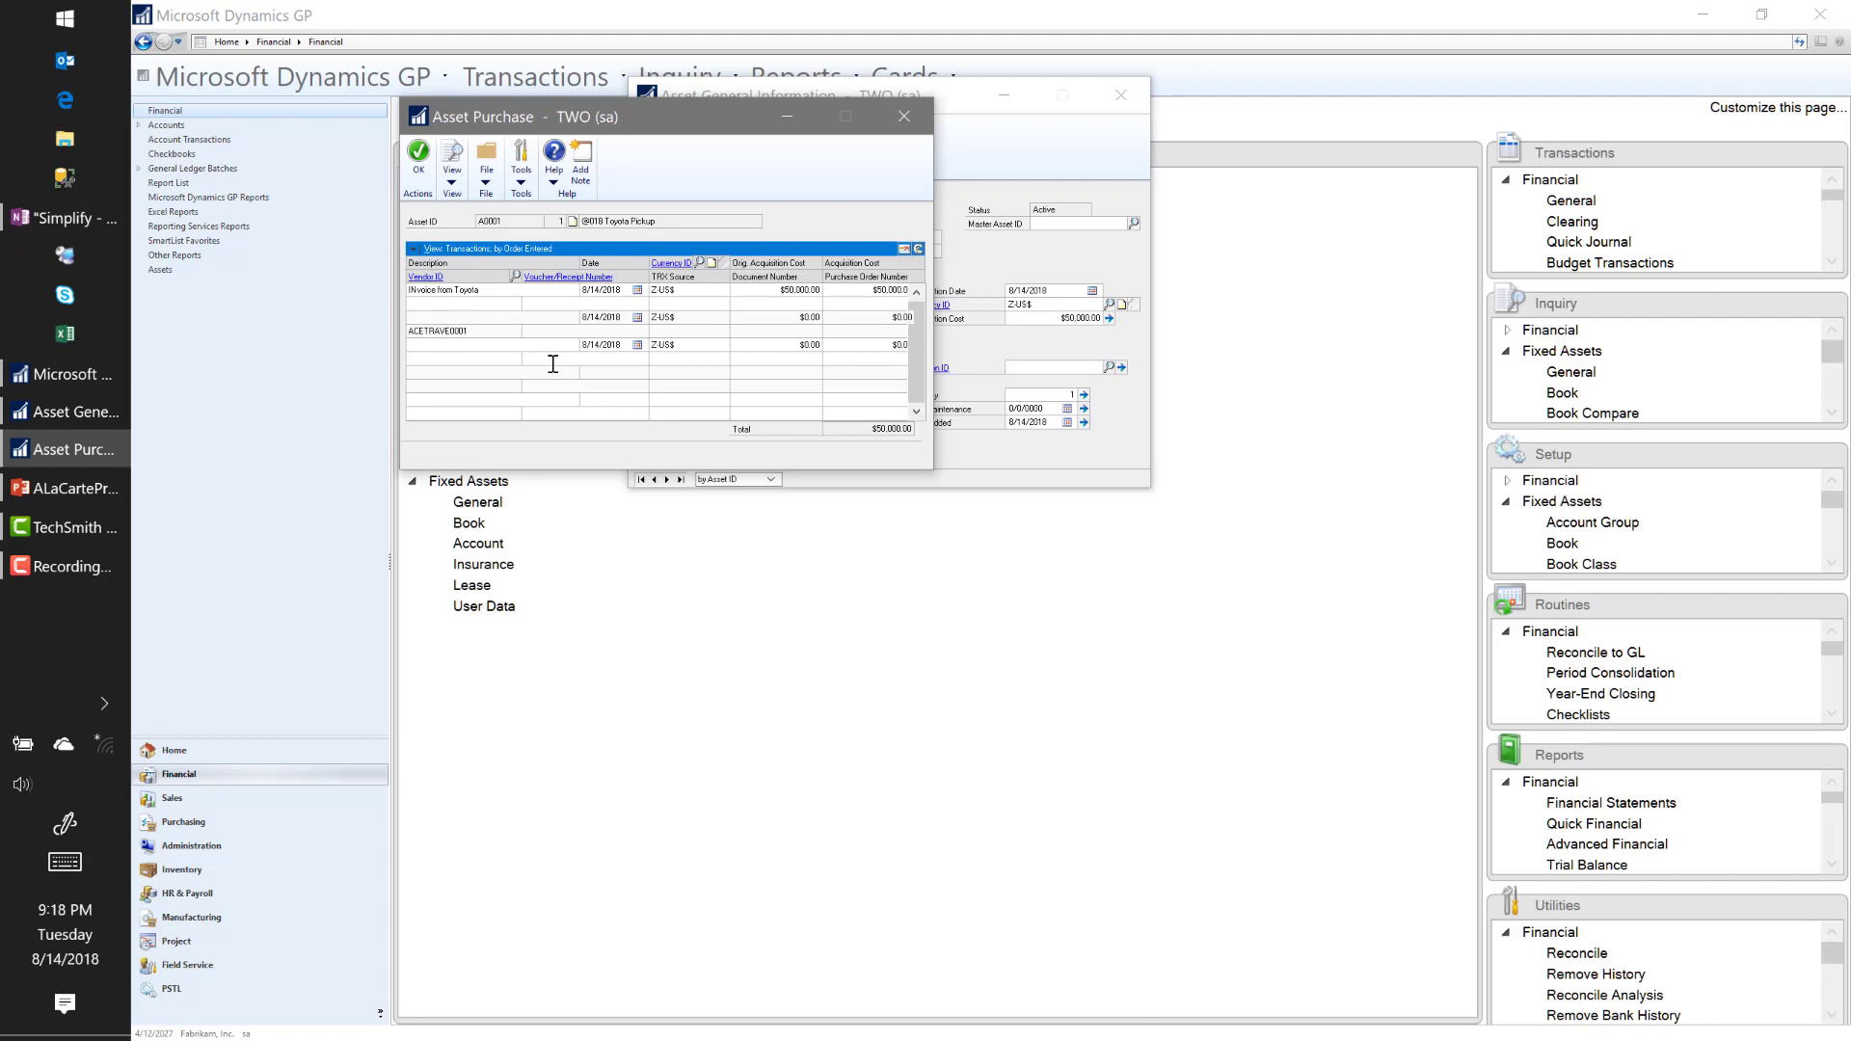
Step: Assign vendor ACETRAVE0001 and voucher number abc123 to the Toyota invoice line, and accept the asset purchase
{"action": "left_click", "coordinate": [450, 291]}
{"action": "left_click", "coordinate": [477, 306]}
{"action": "left_click", "coordinate": [516, 277]}
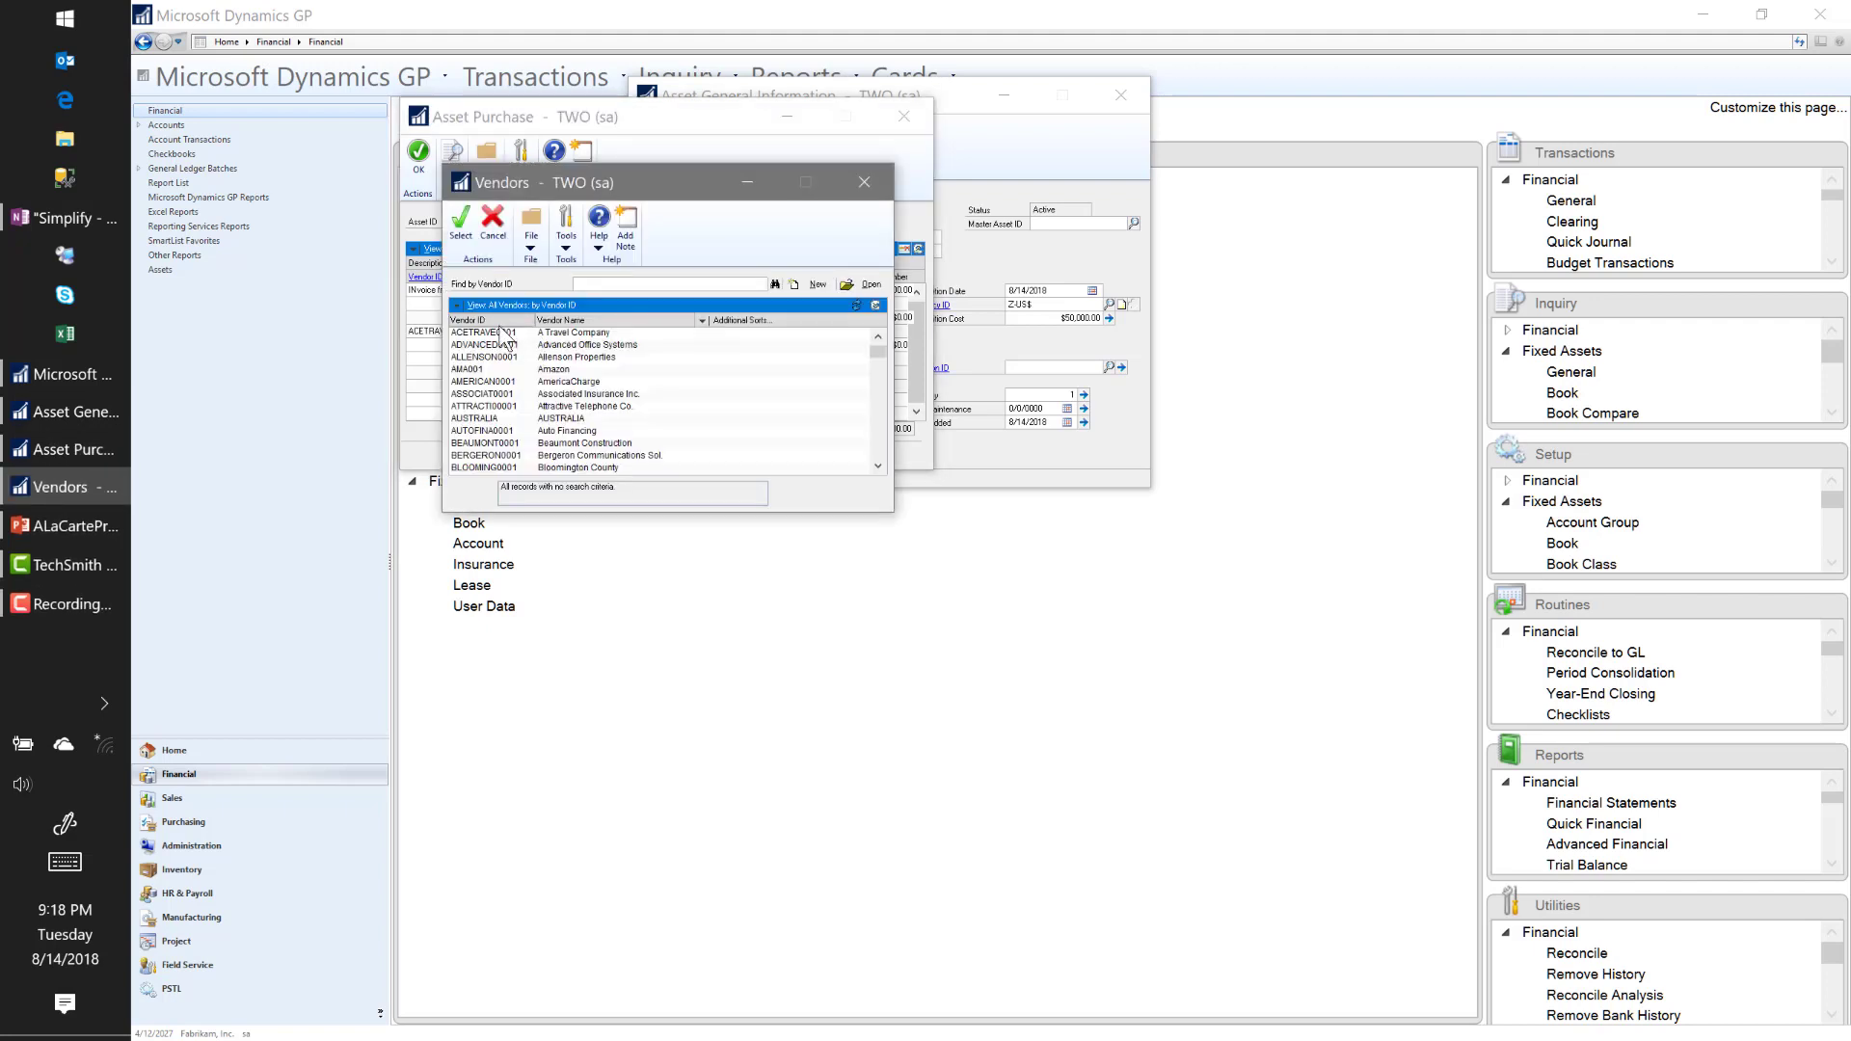
{"action": "double_click", "coordinate": [501, 332]}
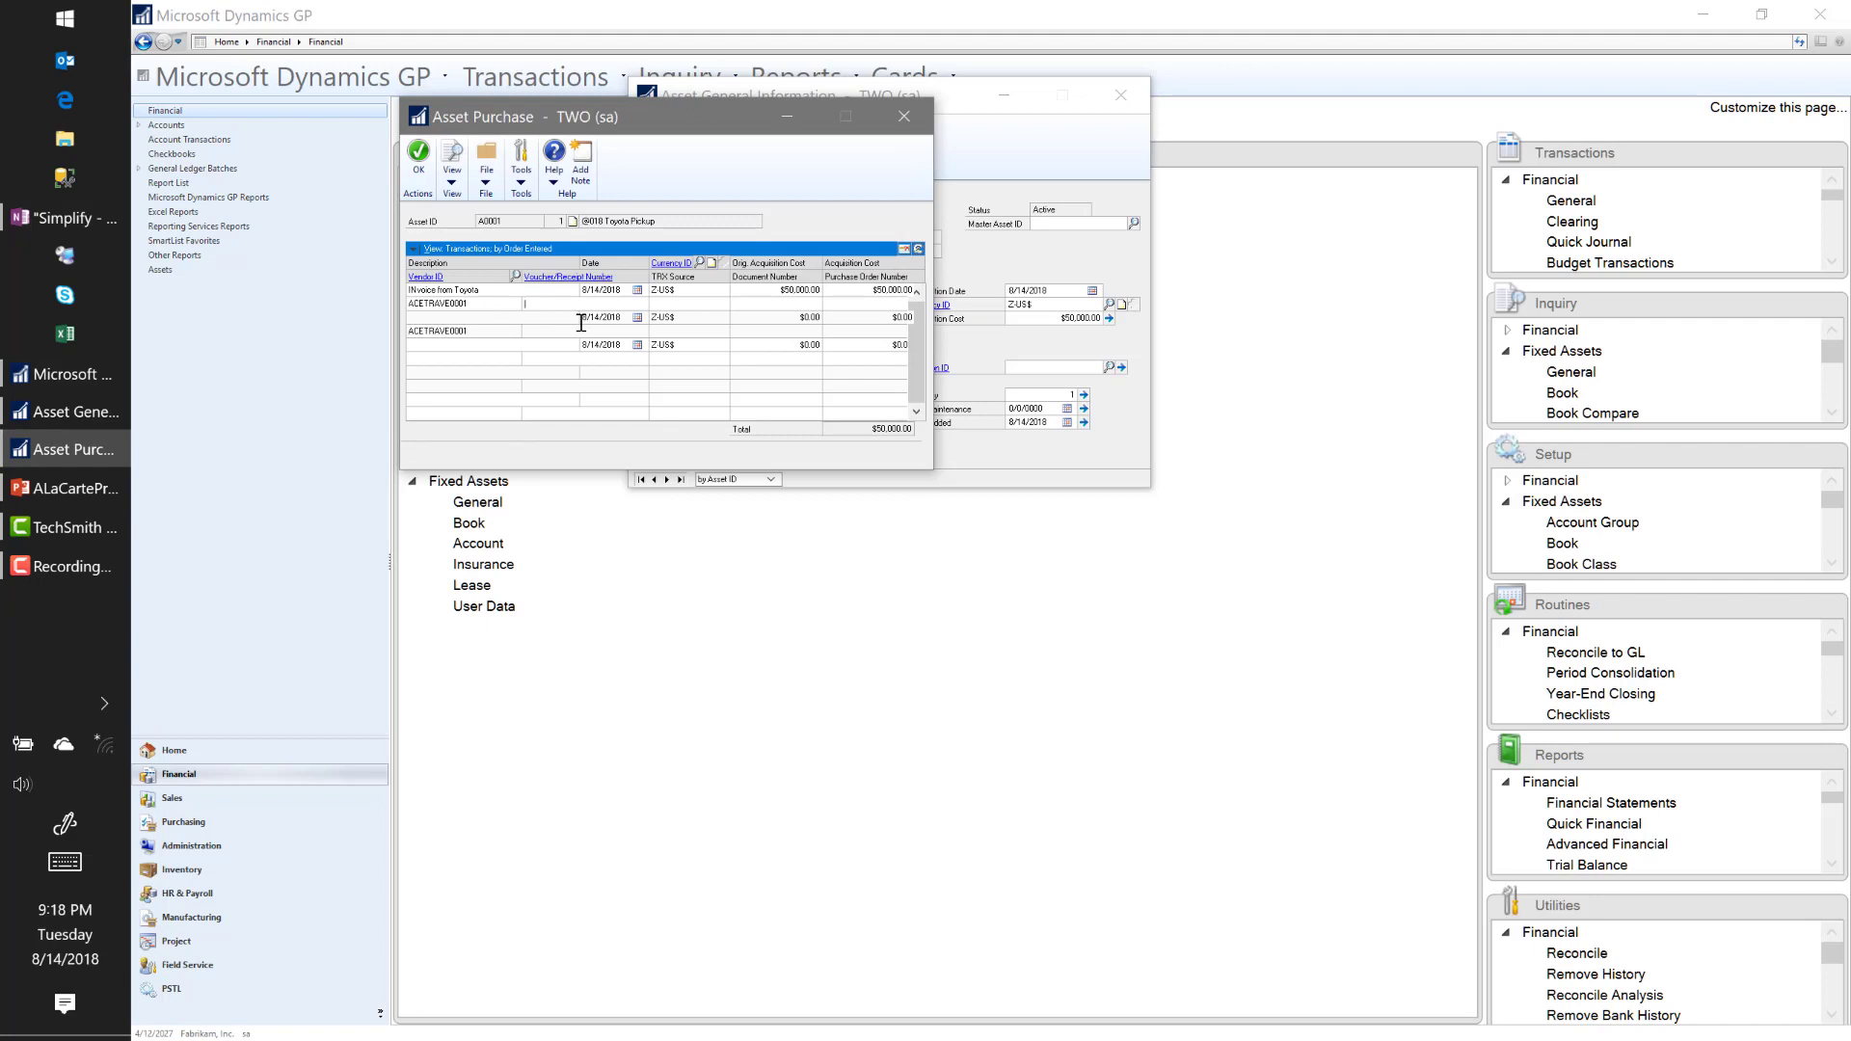
{"action": "type", "text": "abc123"}
{"action": "key", "text": "Tab"}
{"action": "left_click", "coordinate": [416, 182]}
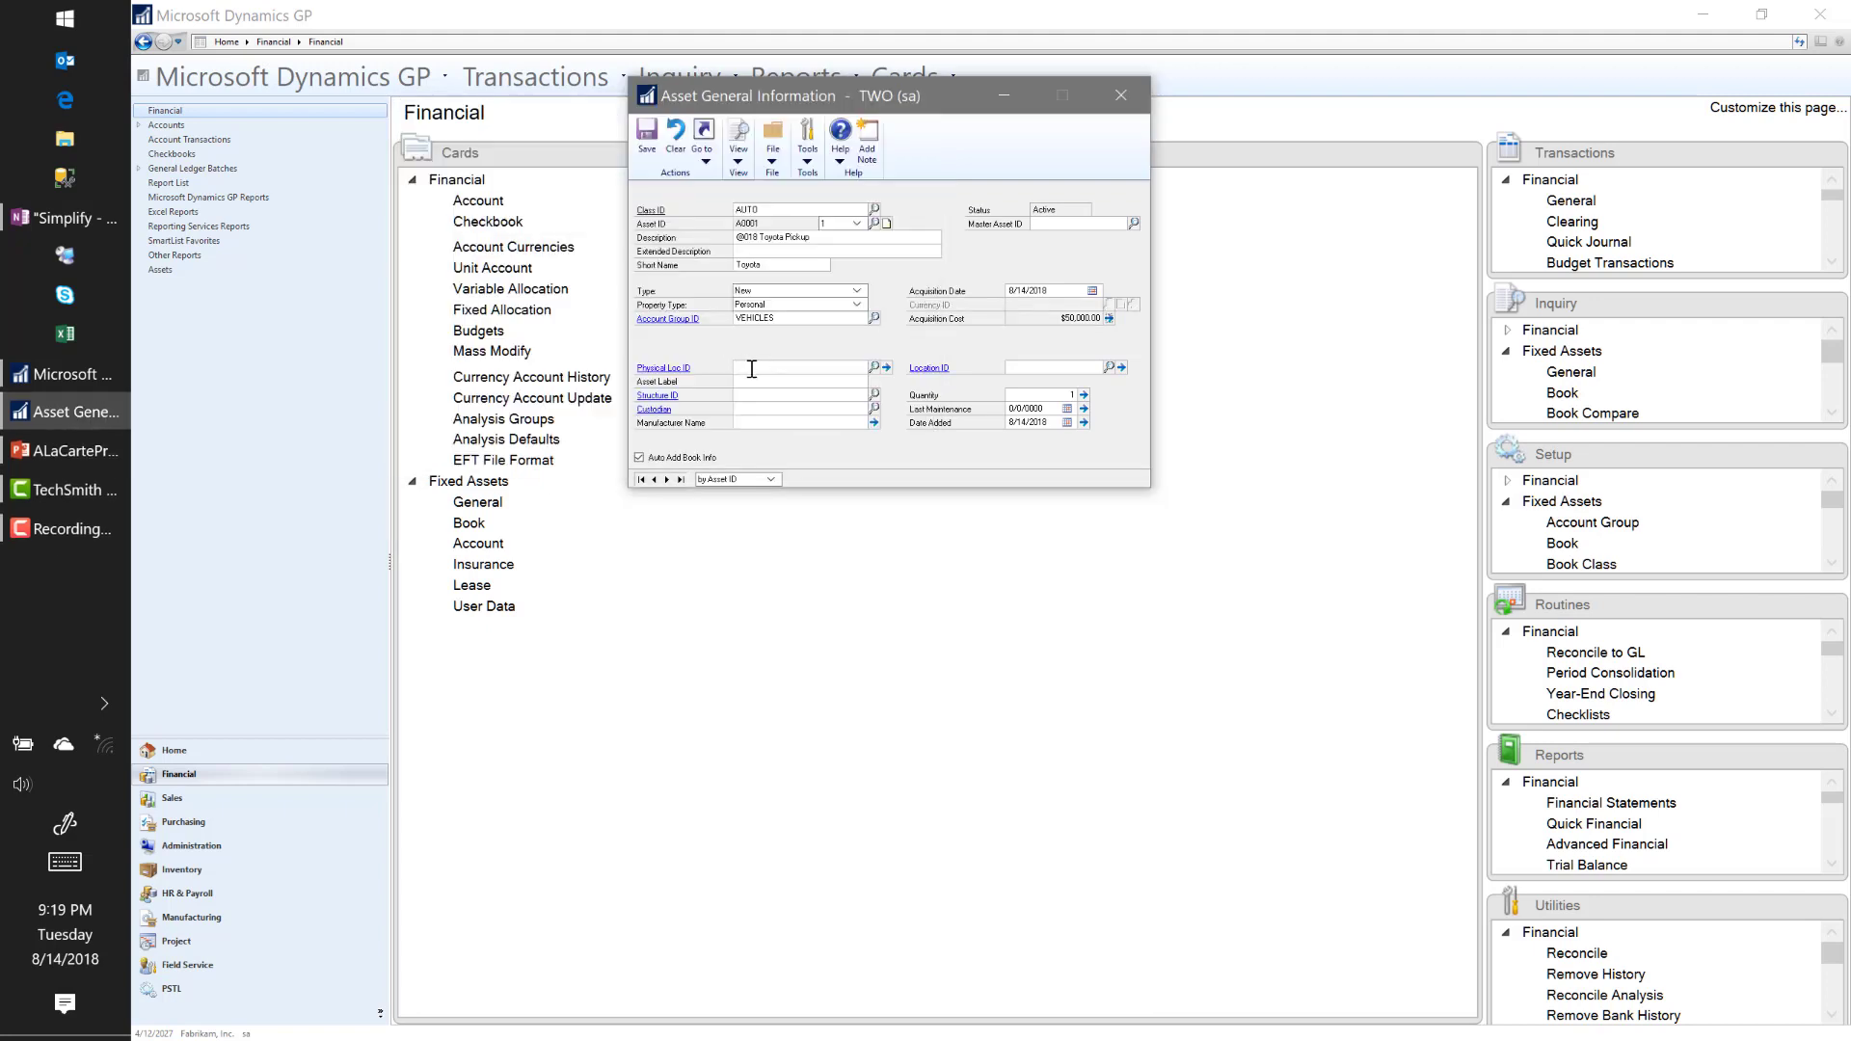
{"action": "left_click", "coordinate": [752, 369]}
{"action": "type", "text": "123"}
{"action": "key", "text": "shift+Tab"}
{"action": "key", "text": "BackSpace"}
Step: Look through the employee lookup for the asset's custodian and cancel without selecting anyone
{"action": "left_click", "coordinate": [874, 410]}
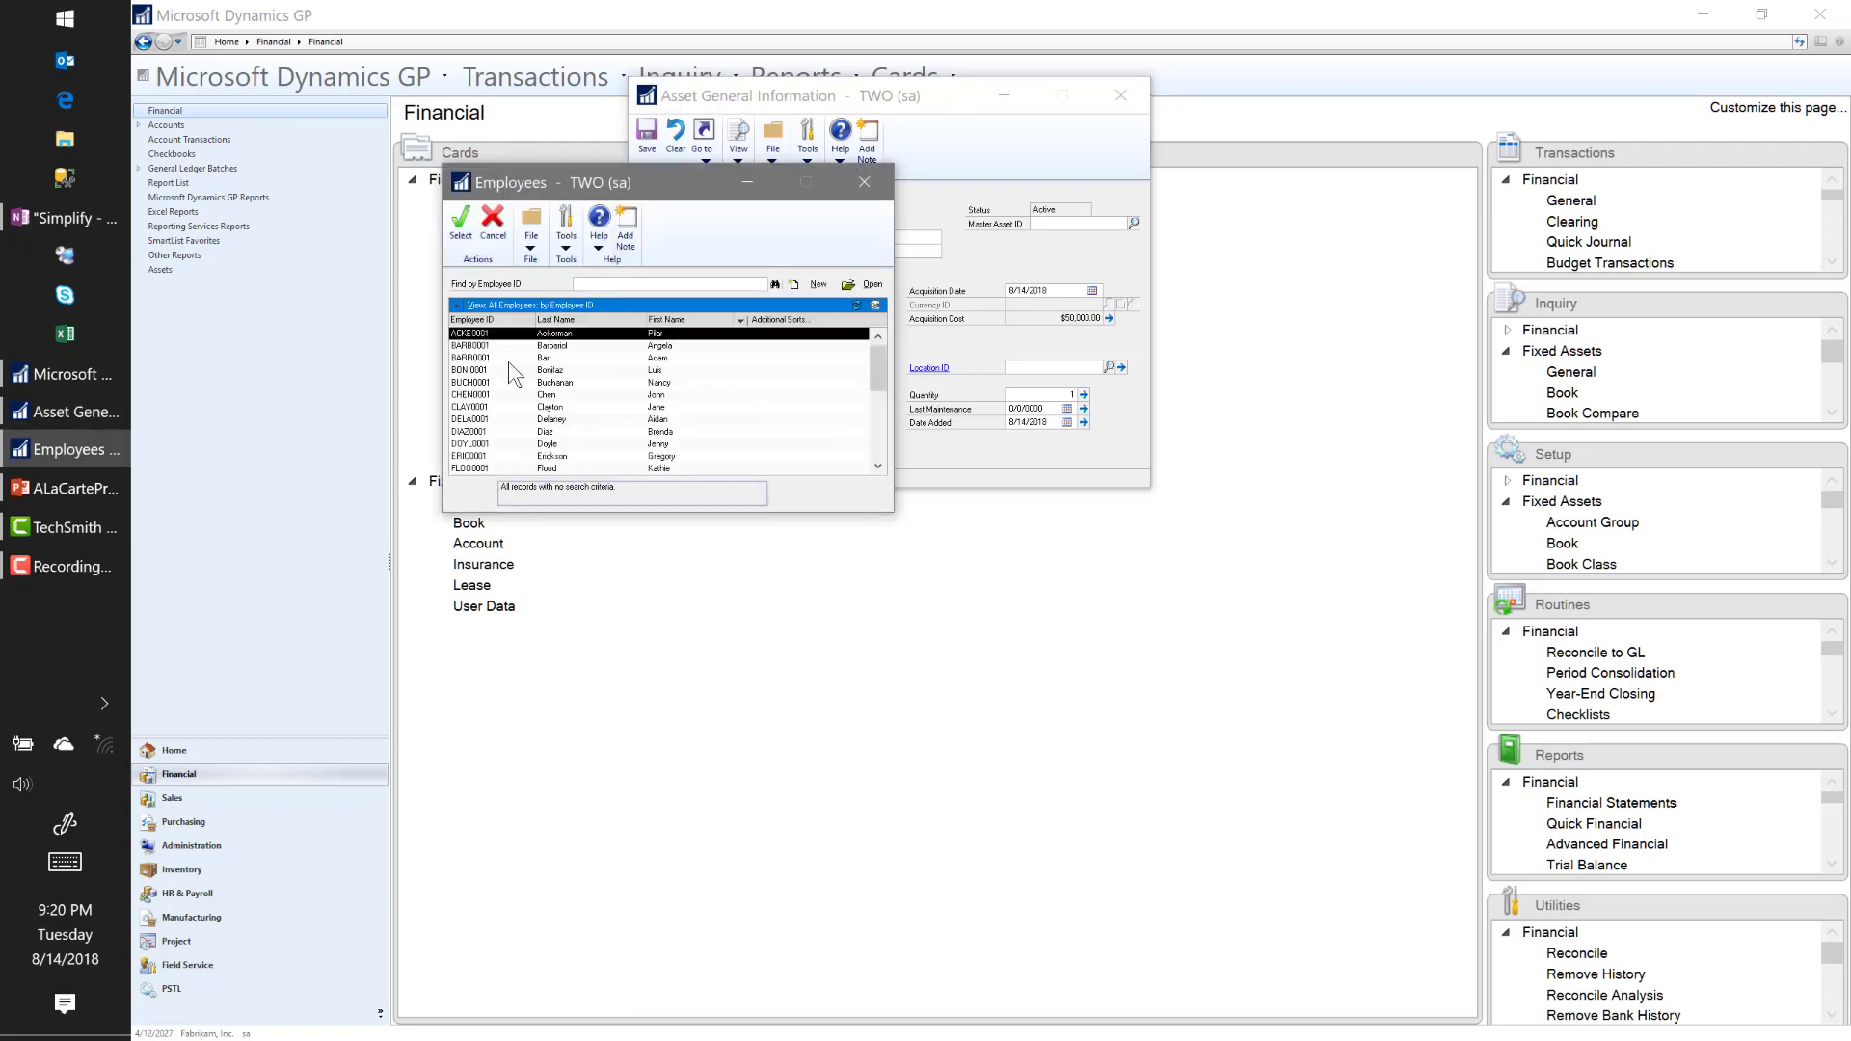
{"action": "left_click", "coordinate": [509, 361]}
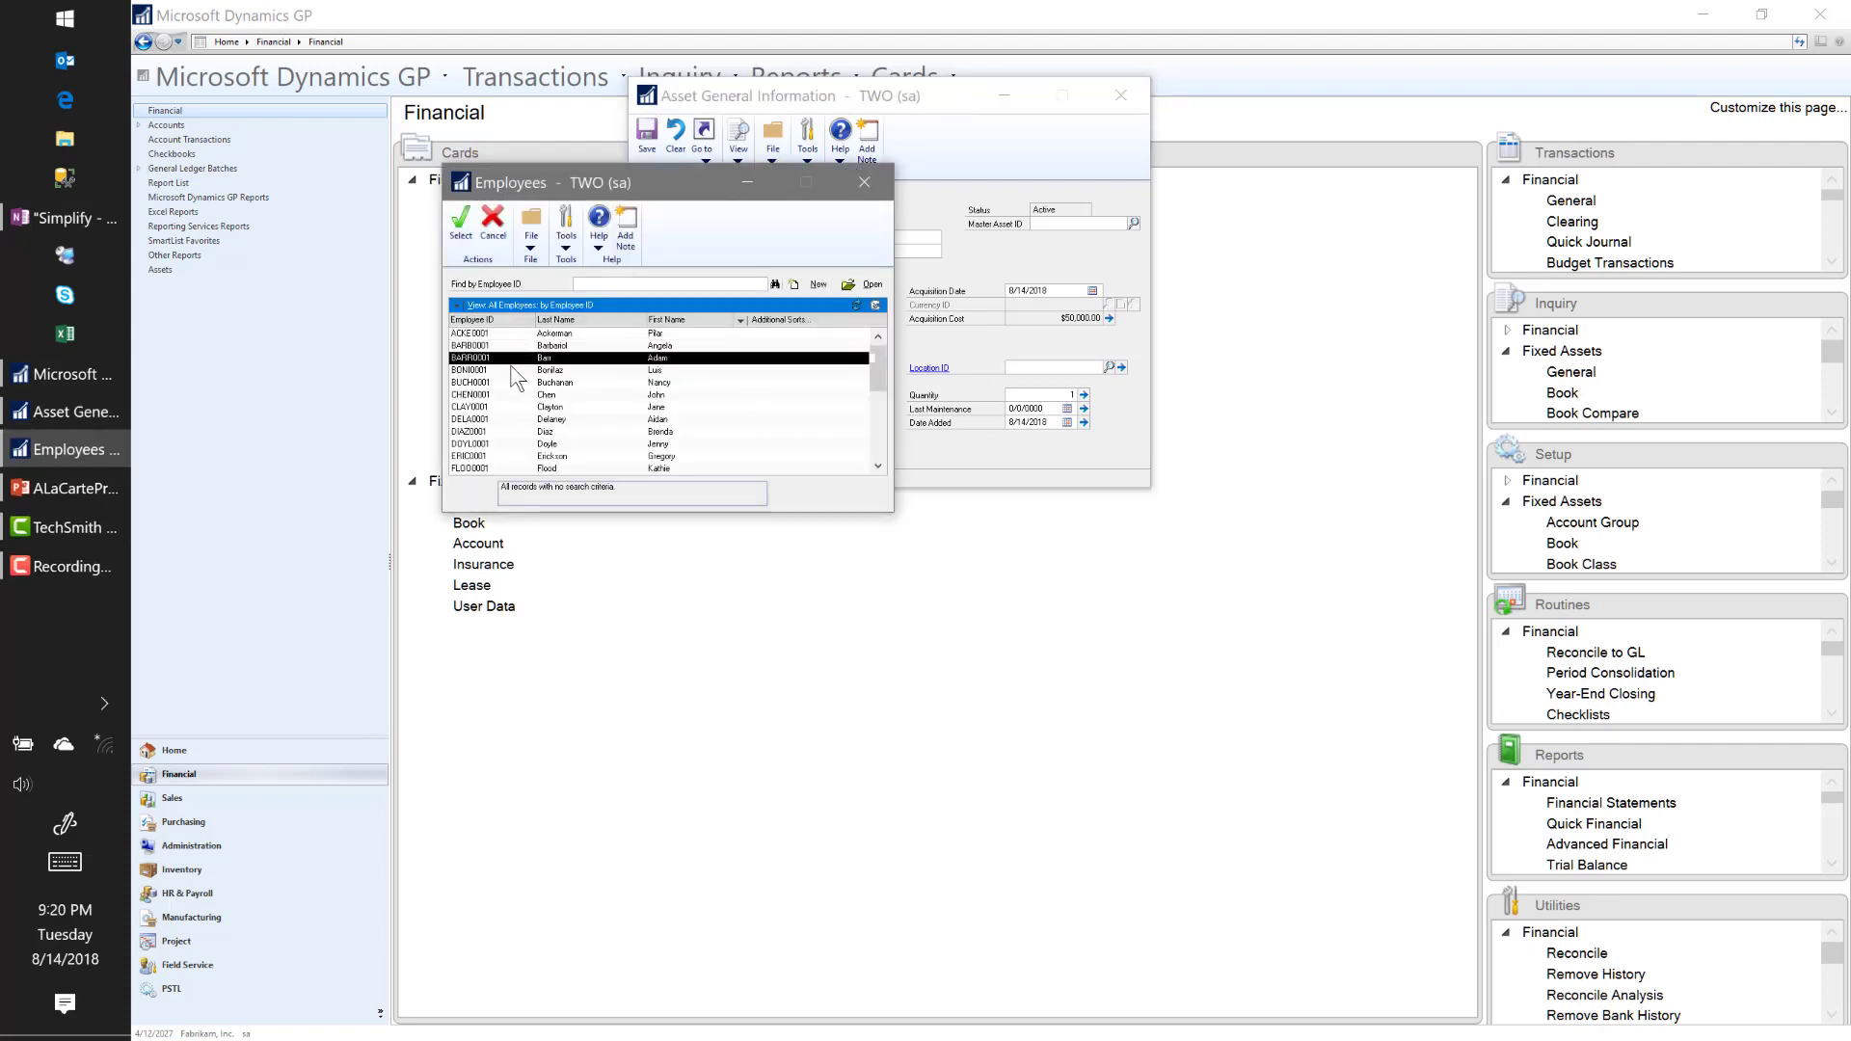
{"action": "scroll", "coordinate": [515, 385], "scroll_direction": "down", "scroll_amount": 7}
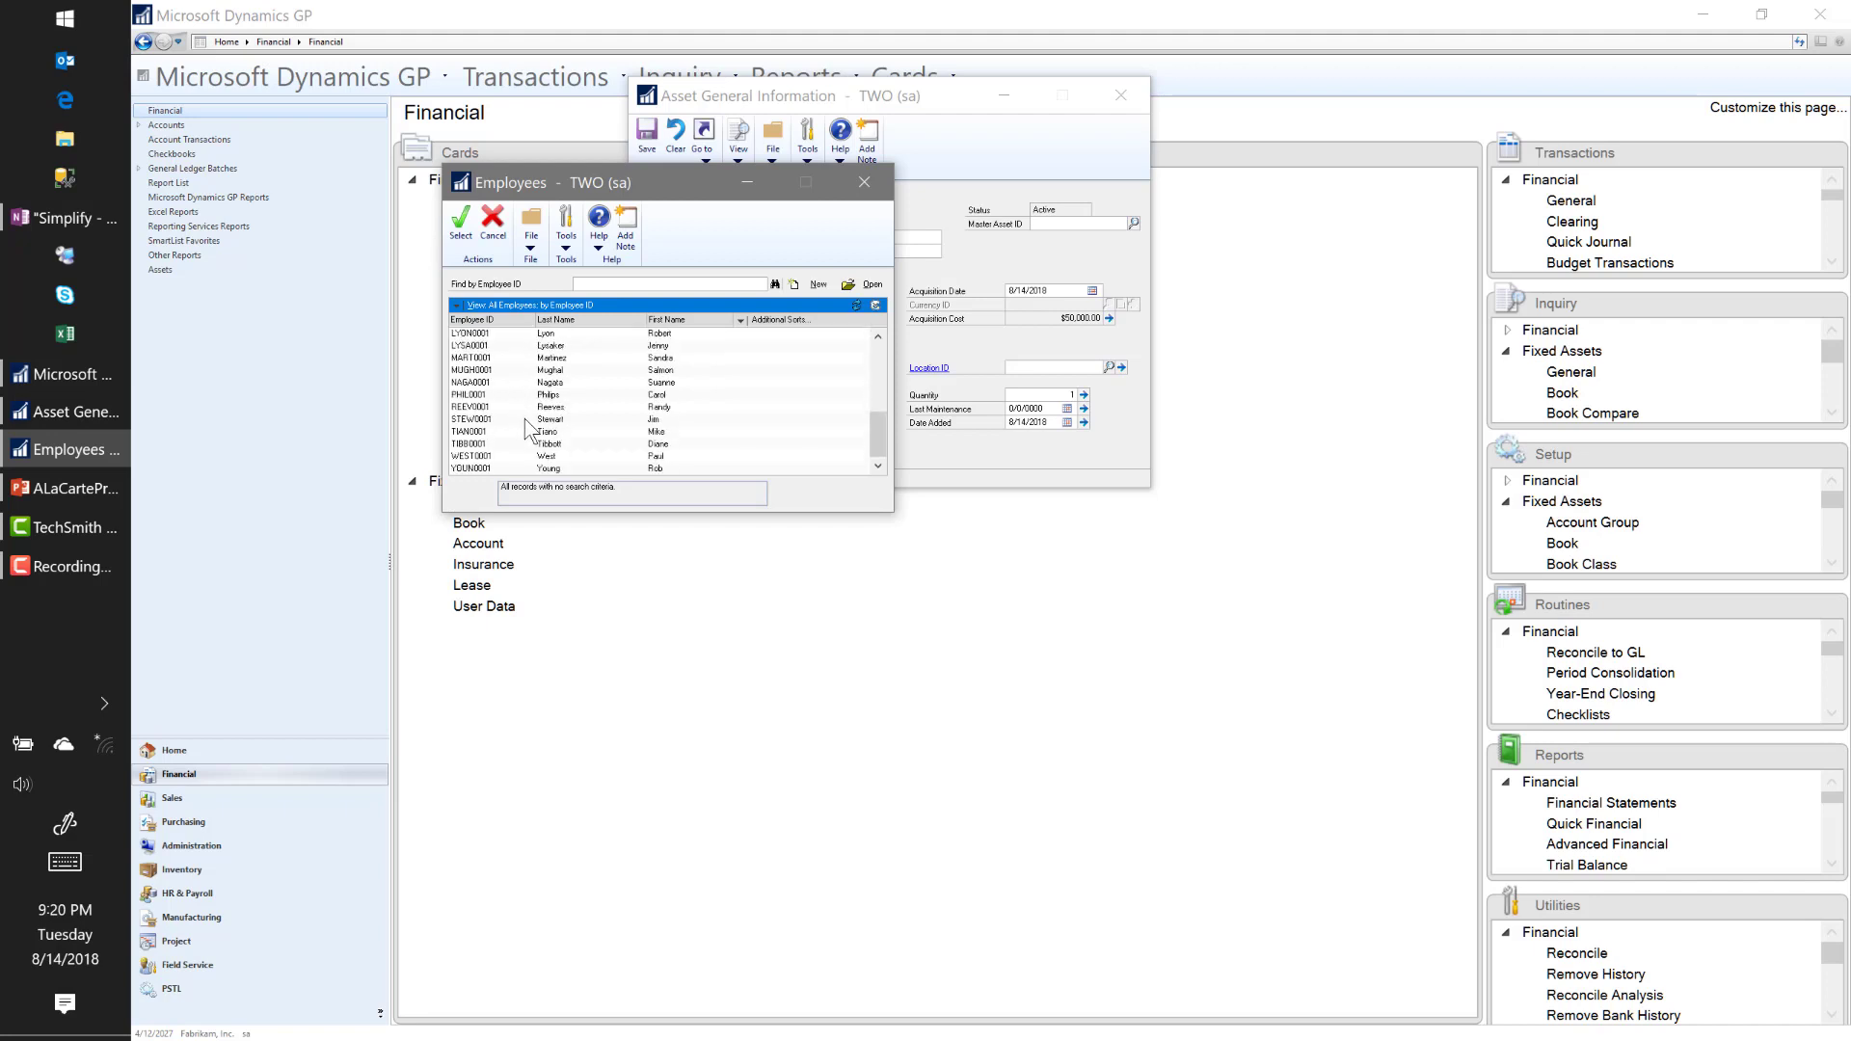
{"action": "scroll", "coordinate": [529, 432], "scroll_direction": "up", "scroll_amount": 3}
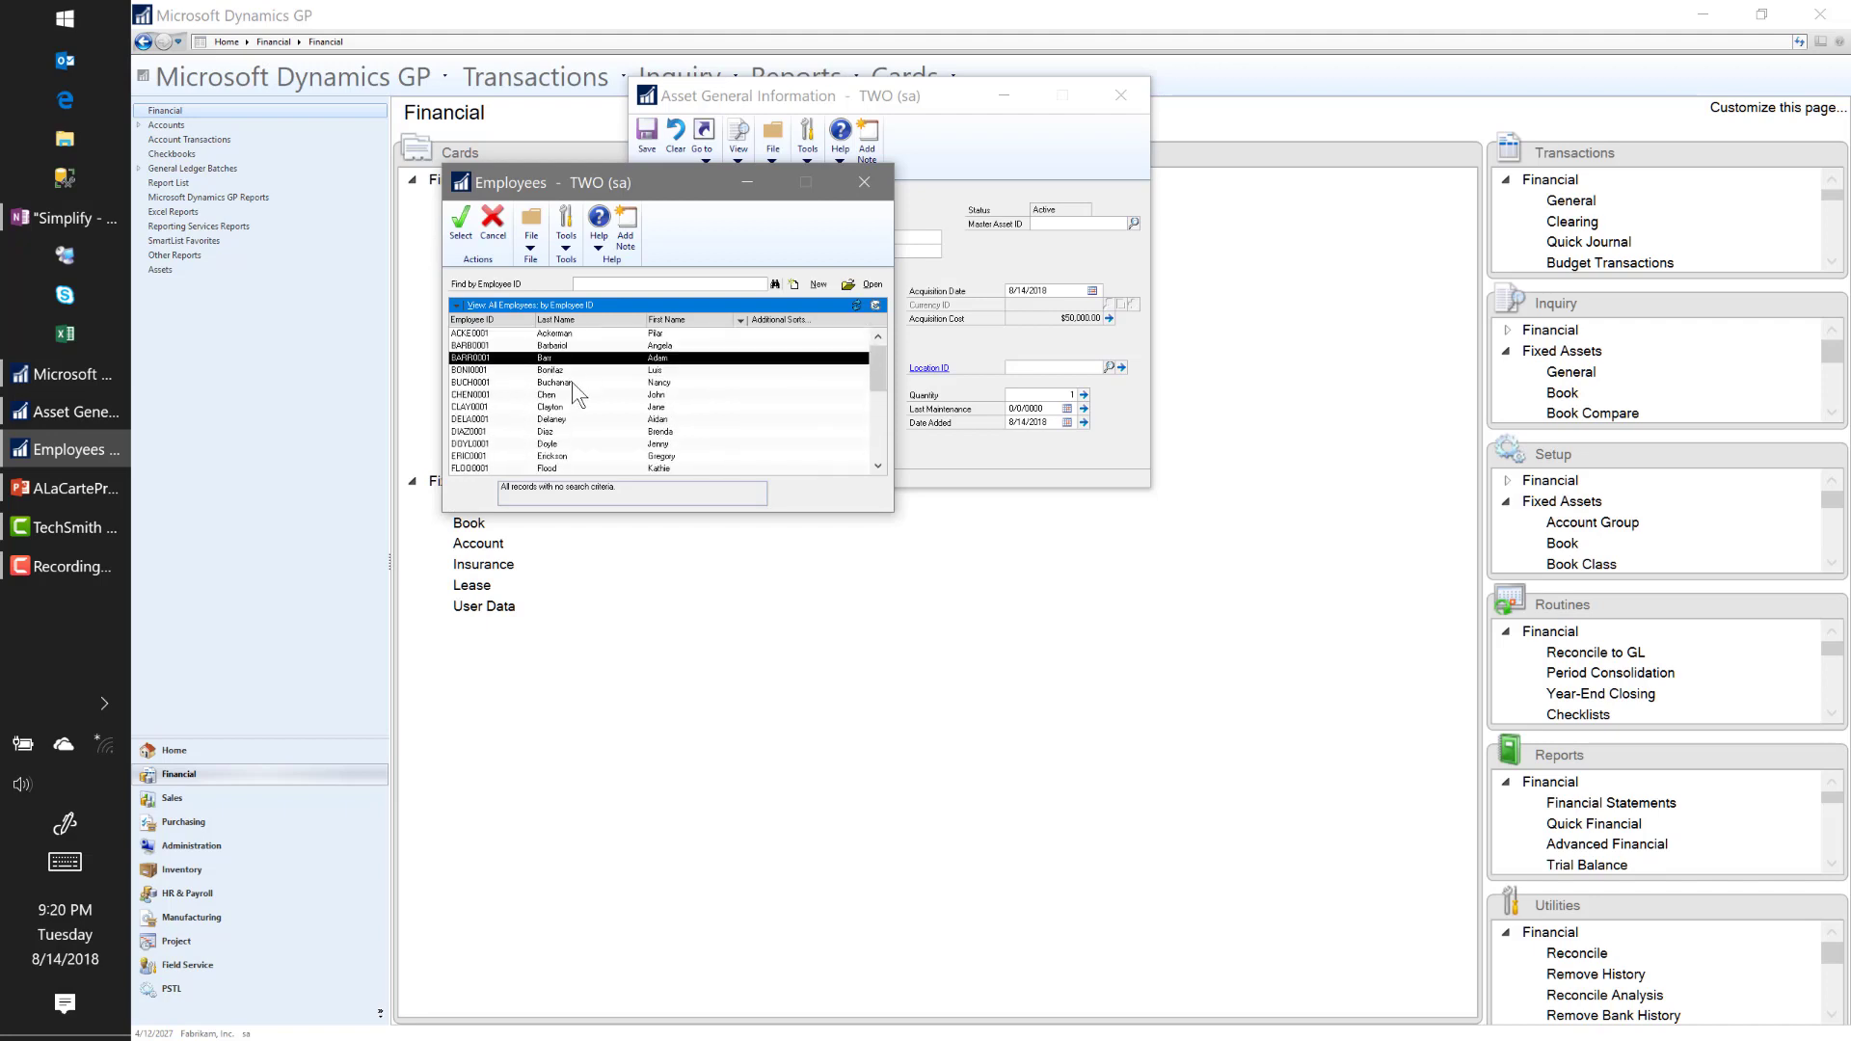
{"action": "scroll", "coordinate": [583, 414], "scroll_direction": "down", "scroll_amount": 3}
{"action": "scroll", "coordinate": [582, 443], "scroll_direction": "up", "scroll_amount": 5}
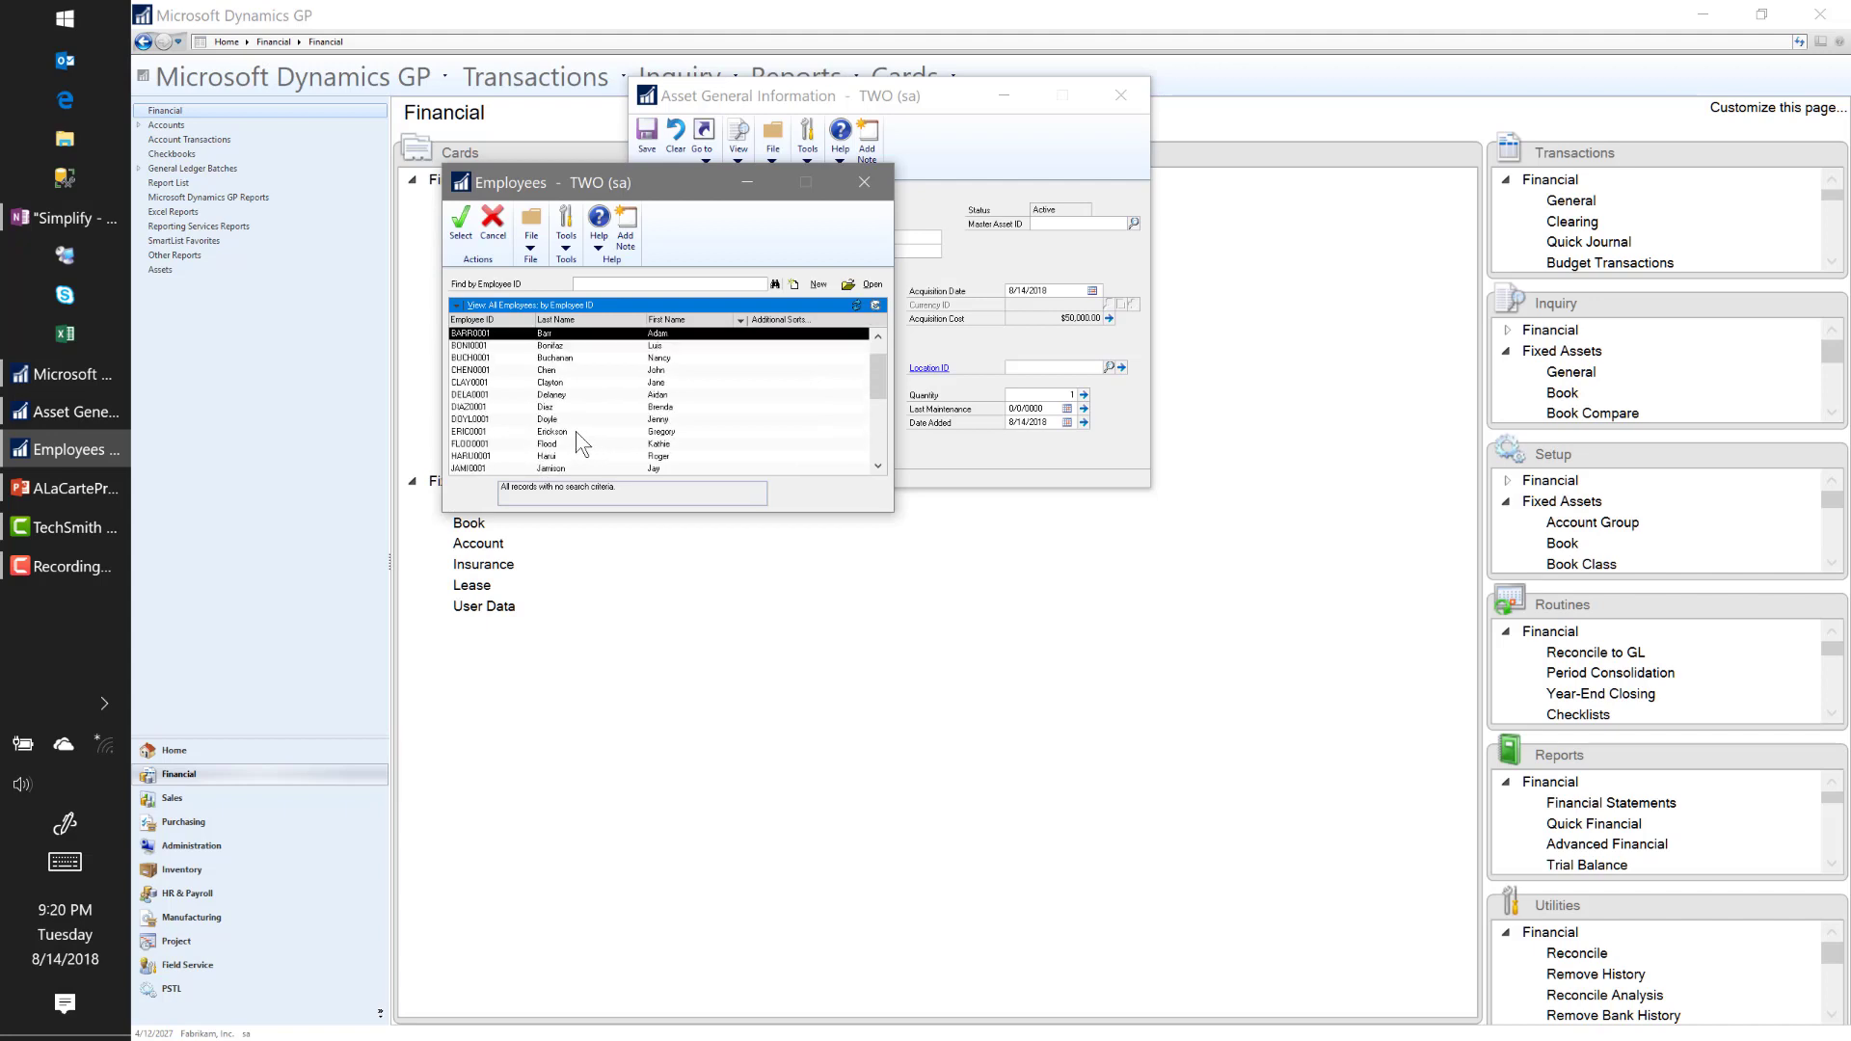
{"action": "left_click", "coordinate": [493, 224]}
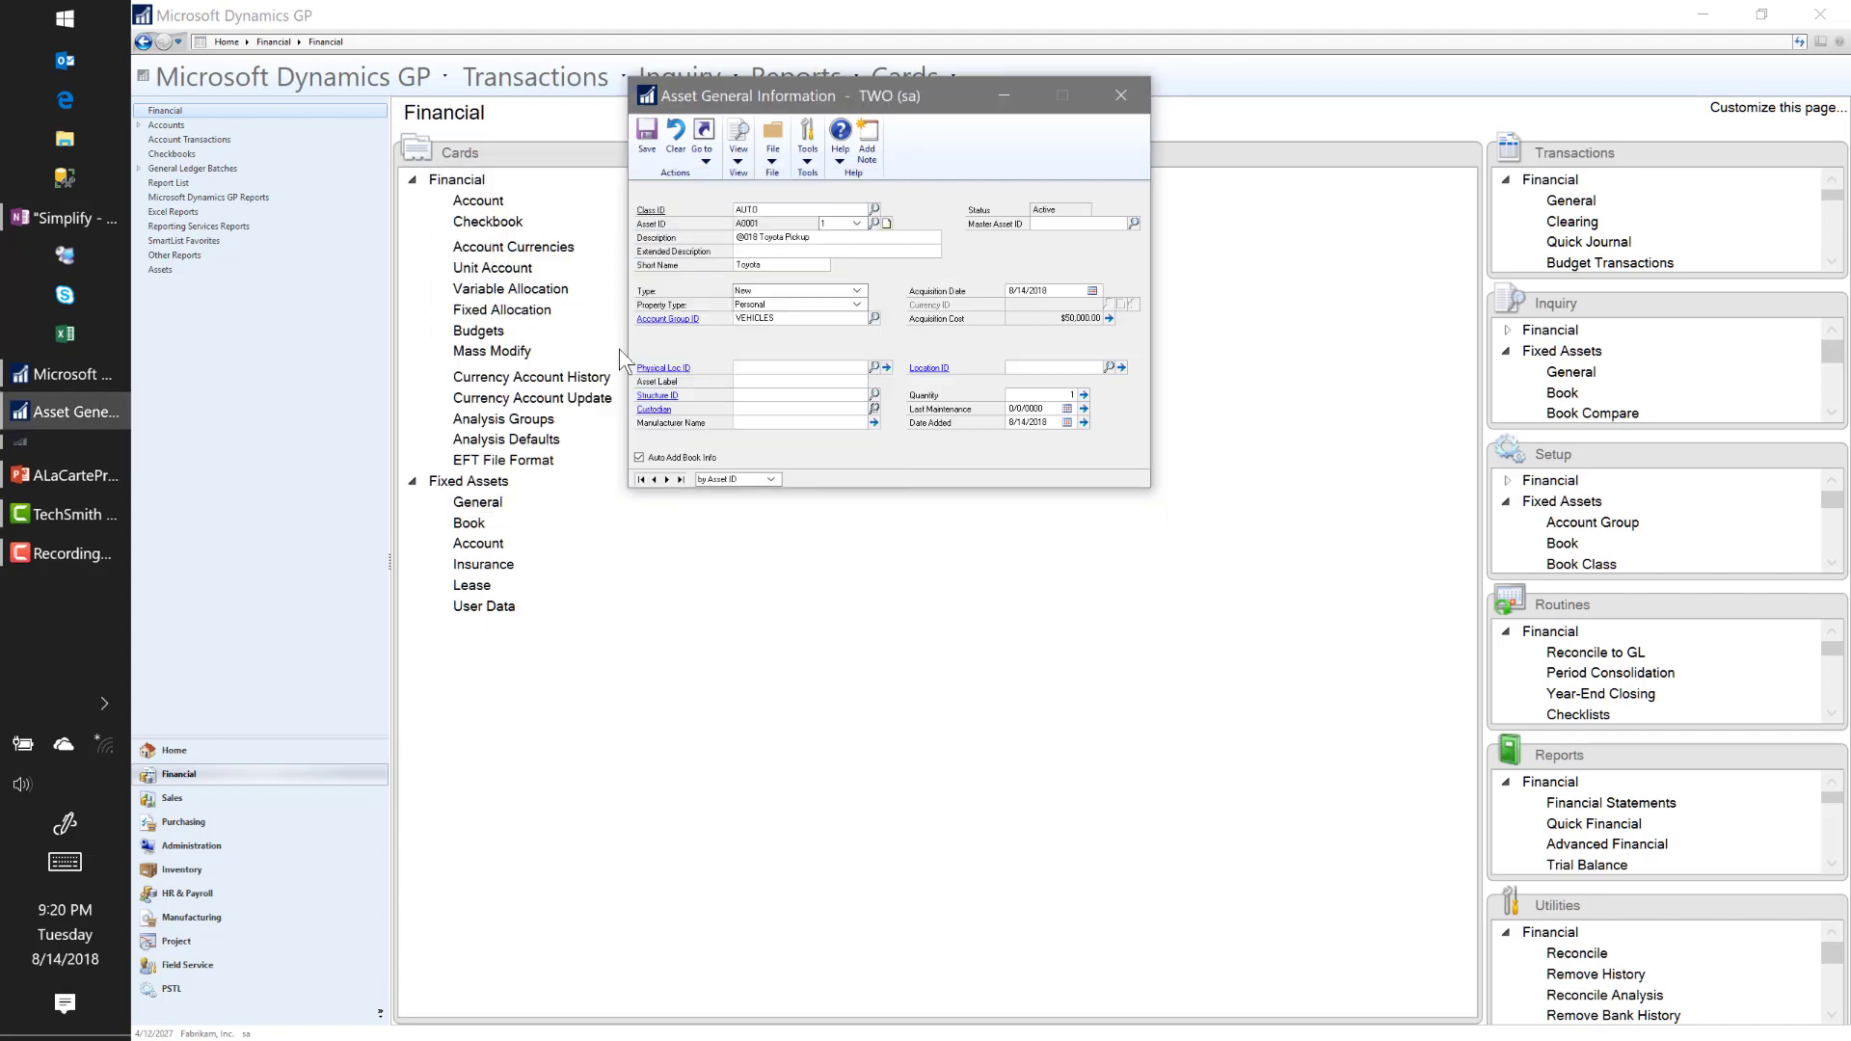
Step: Enter the custodian's full name and set the manufacturer name to Toyota
{"action": "left_click", "coordinate": [765, 406]}
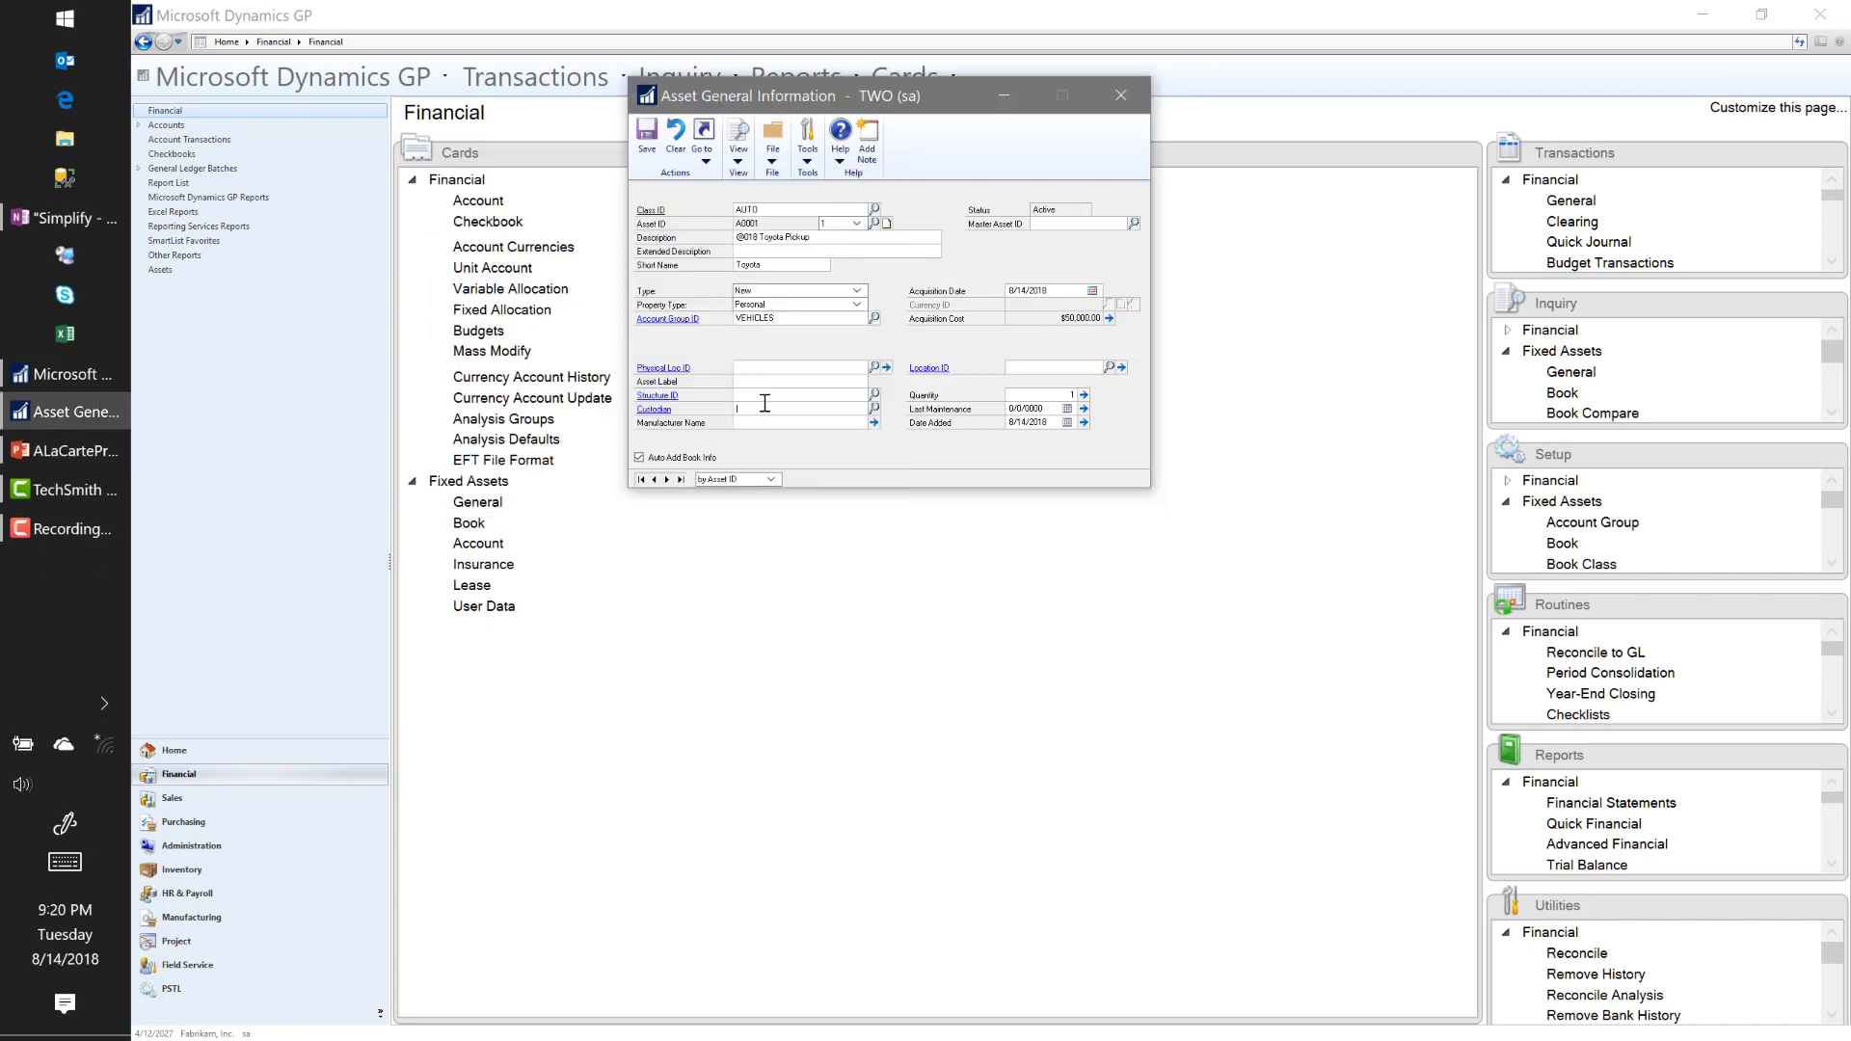
{"action": "type", "text": "joe sch"}
{"action": "key", "text": "Tab"}
{"action": "key", "text": "BackSpace"}
{"action": "type", "text": "Schmo"}
{"action": "key", "text": "Tab"}
{"action": "type", "text": "Toy"}
Step: Record serial number SADLKJHSALK2342, model number TUNDRA and warranty date 8/14/2020 in the manufacturer details, and accept them
{"action": "left_click", "coordinate": [876, 422]}
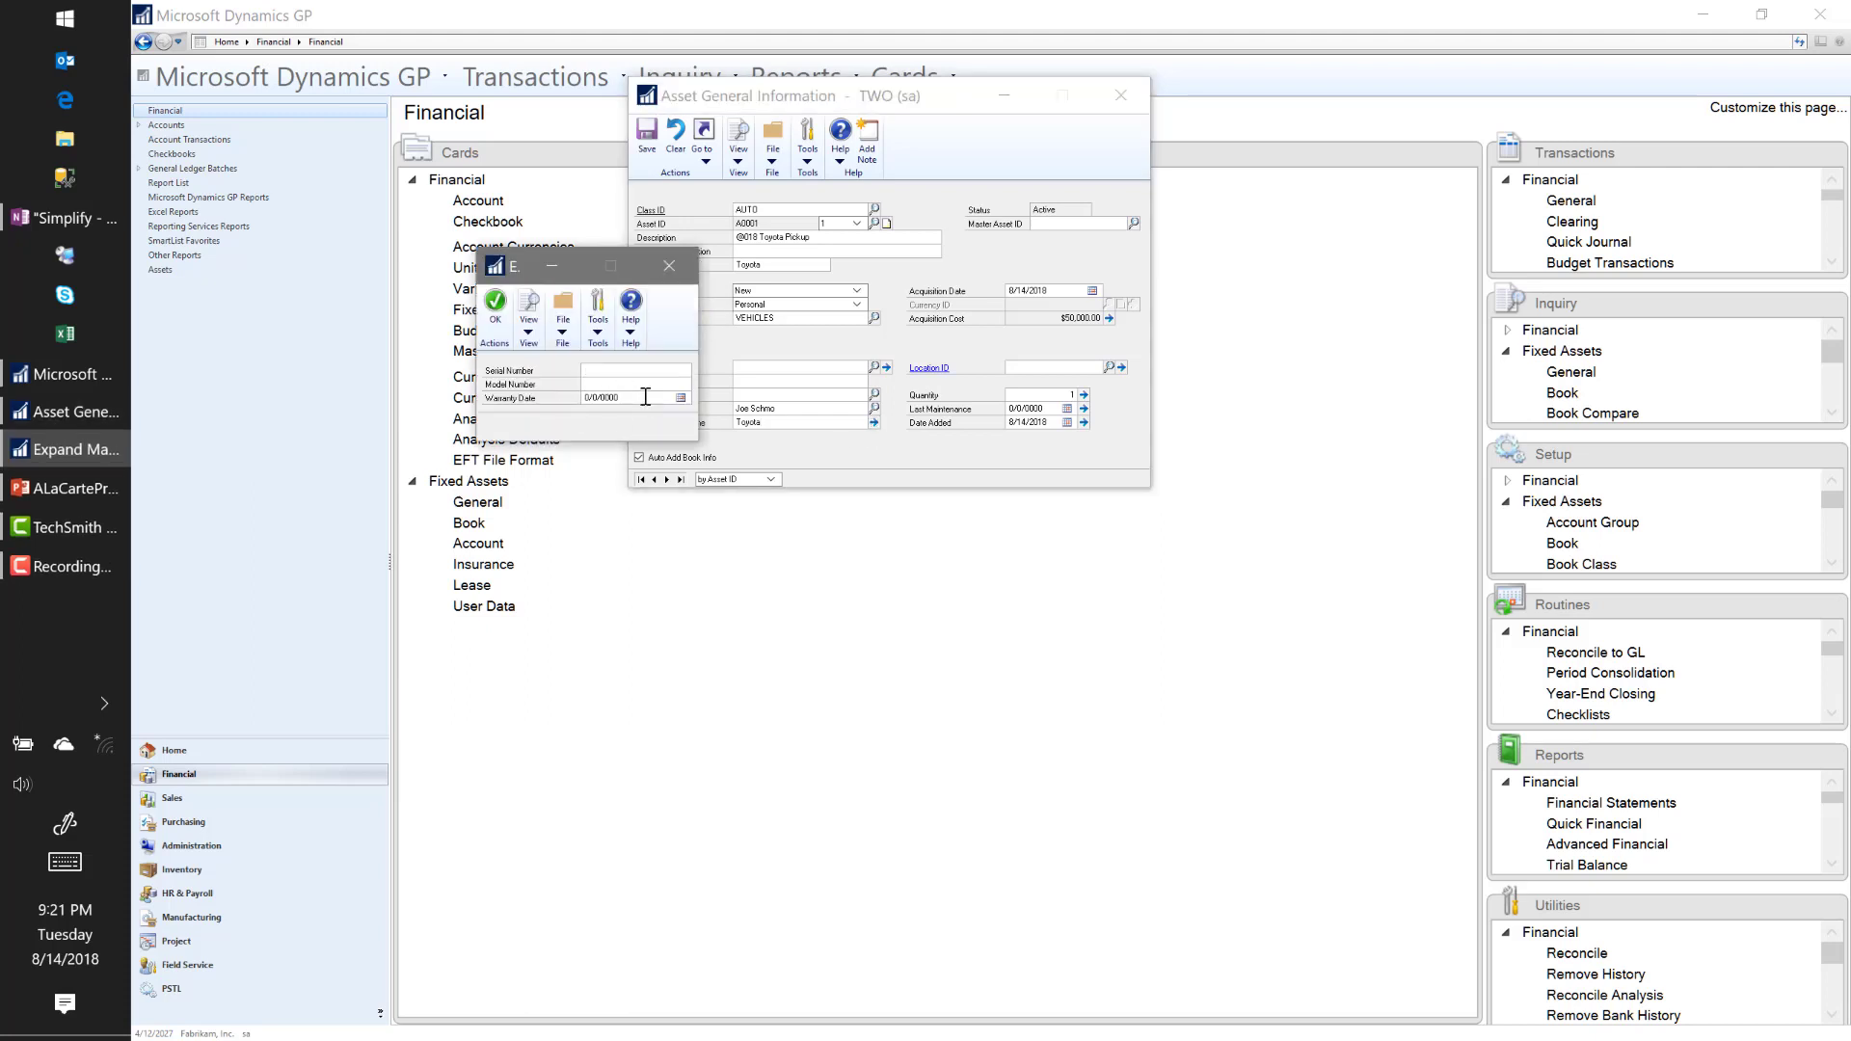
{"action": "type", "text": "SADLKJHSALK2342"}
{"action": "key", "text": "Tab"}
{"action": "type", "text": "TUNDRA"}
{"action": "key", "text": "Tab"}
{"action": "type", "text": "08"}
{"action": "key", "text": "Tab"}
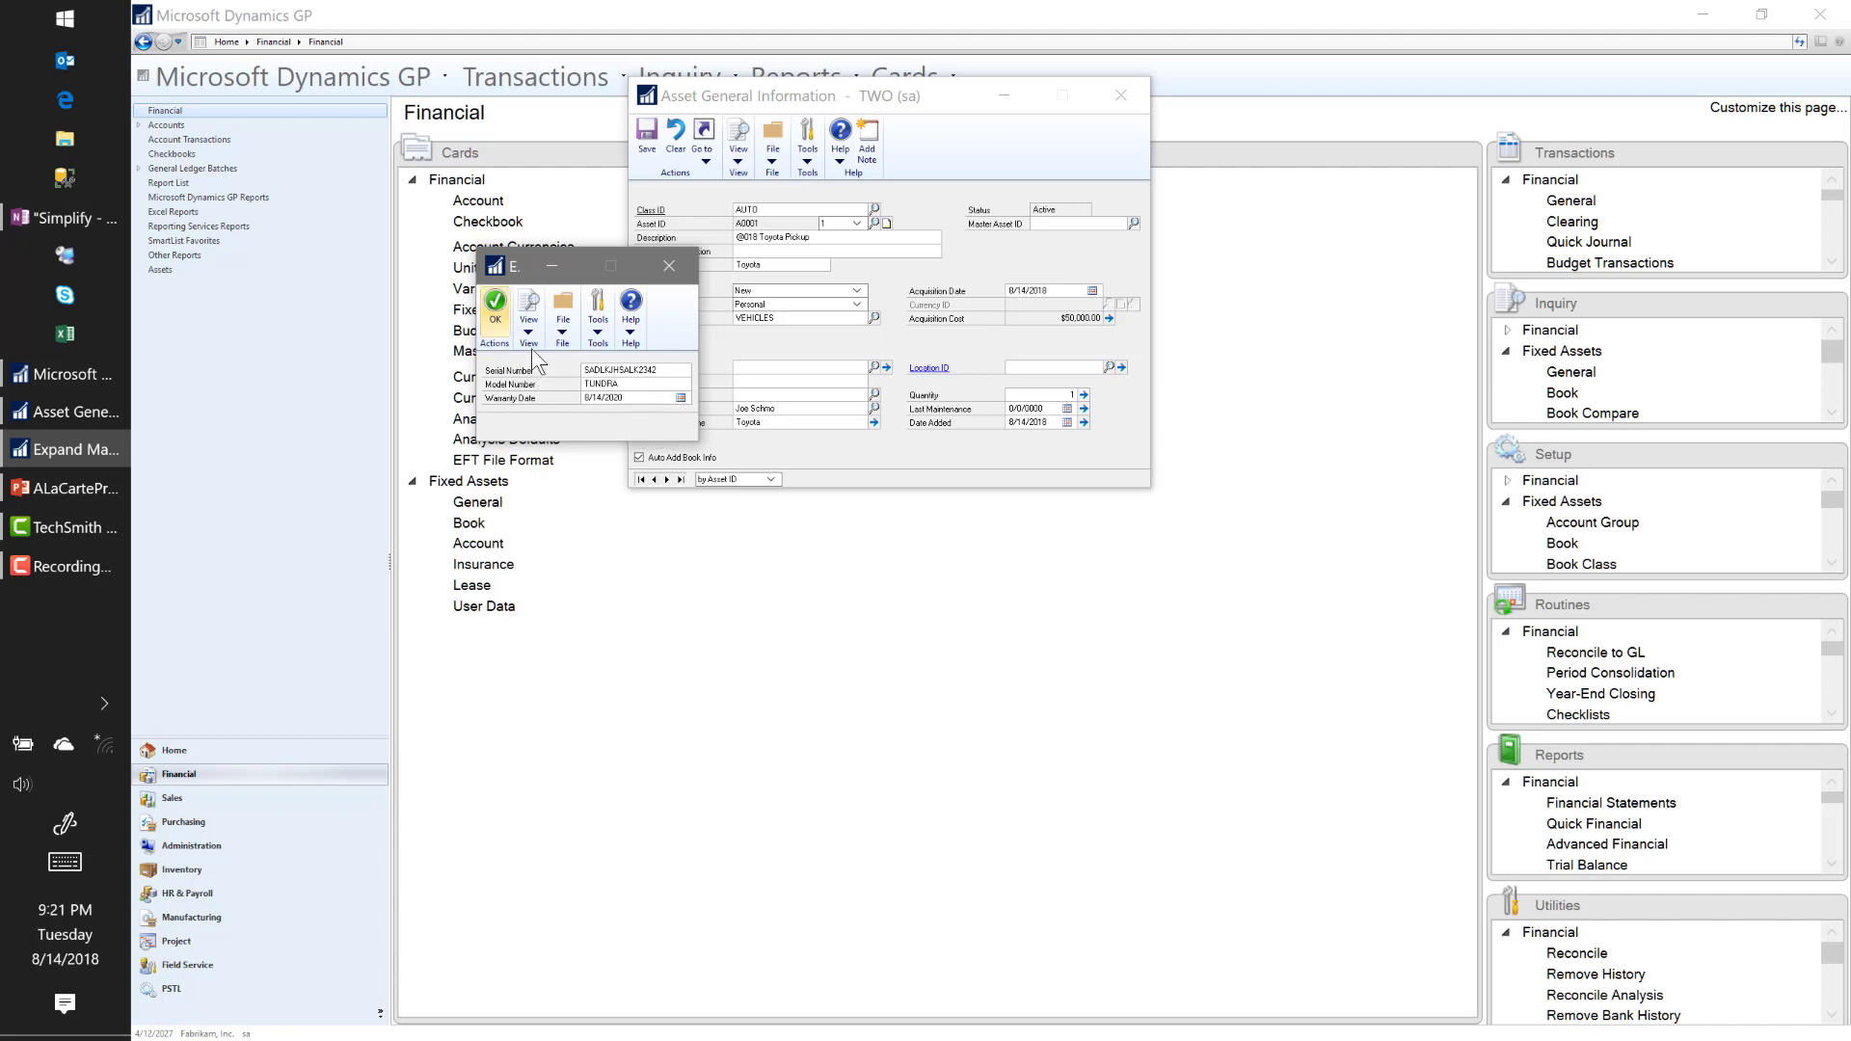
{"action": "left_click", "coordinate": [496, 313]}
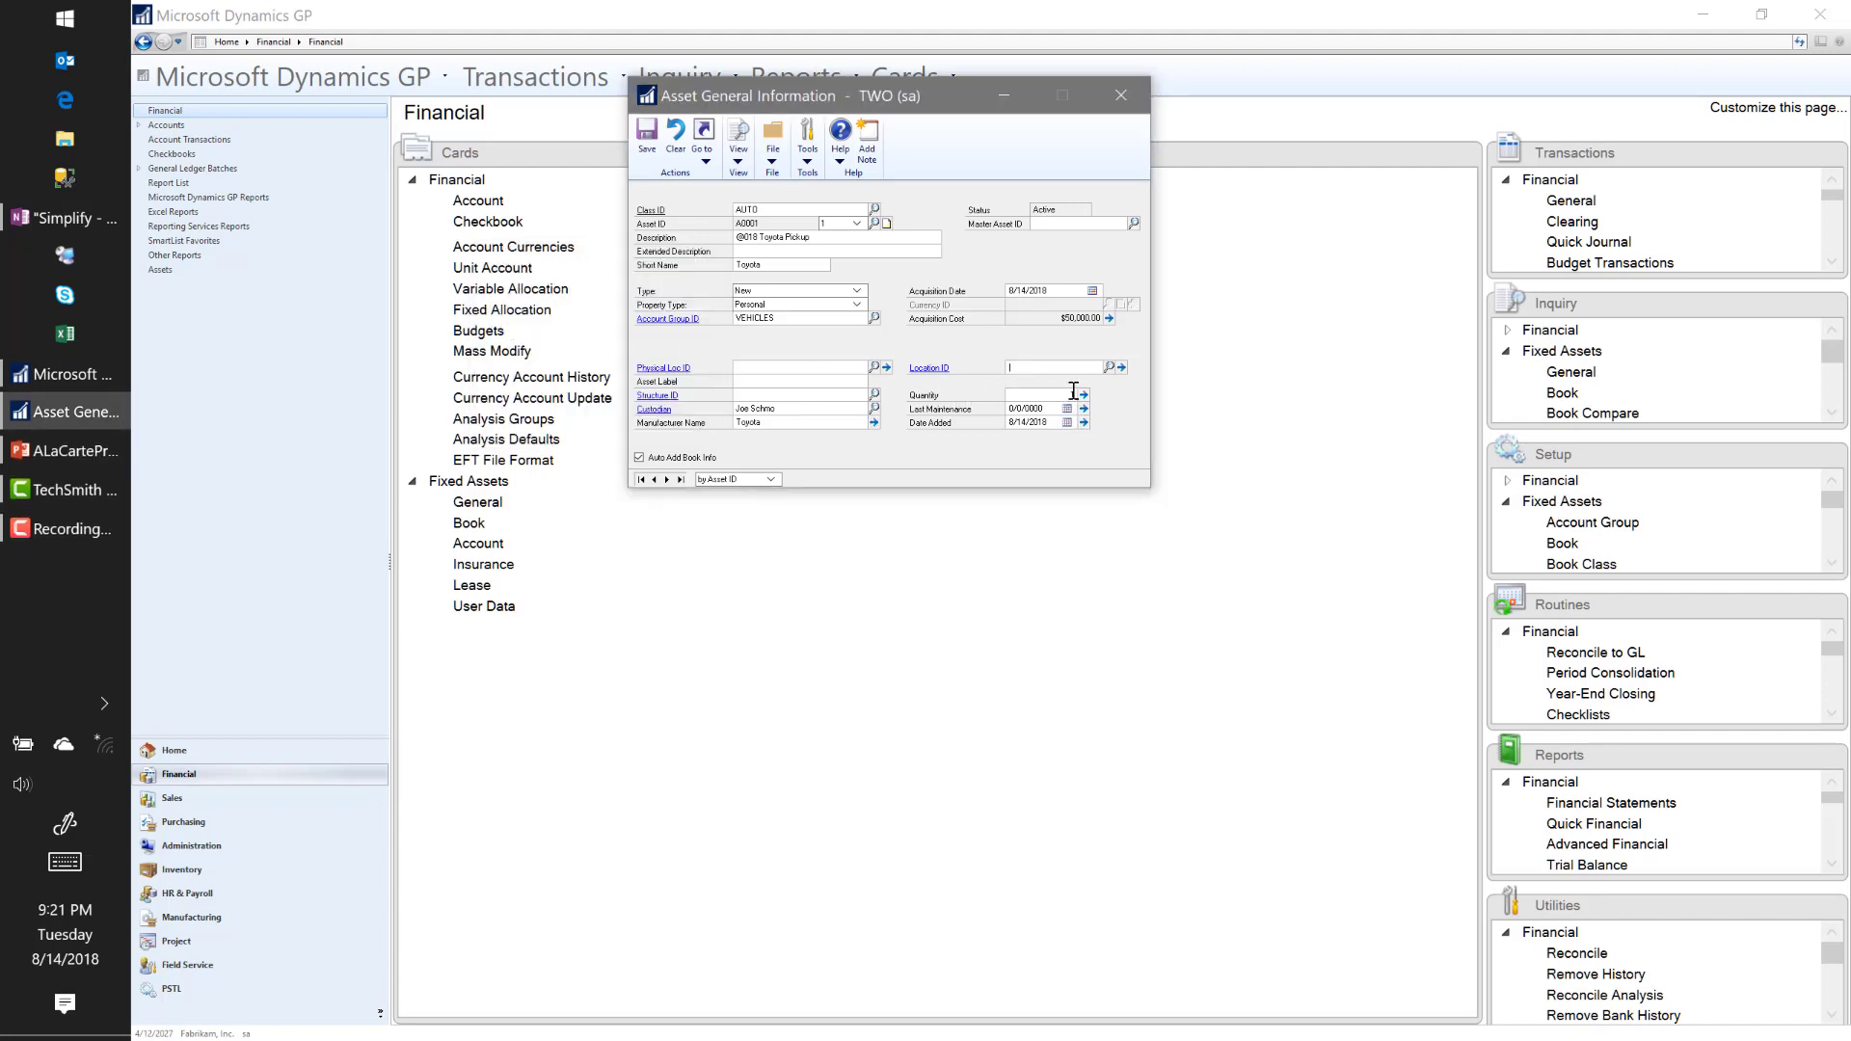
Step: Assign location ATLANTA to the asset and open that location's setup record
{"action": "left_click", "coordinate": [1109, 367]}
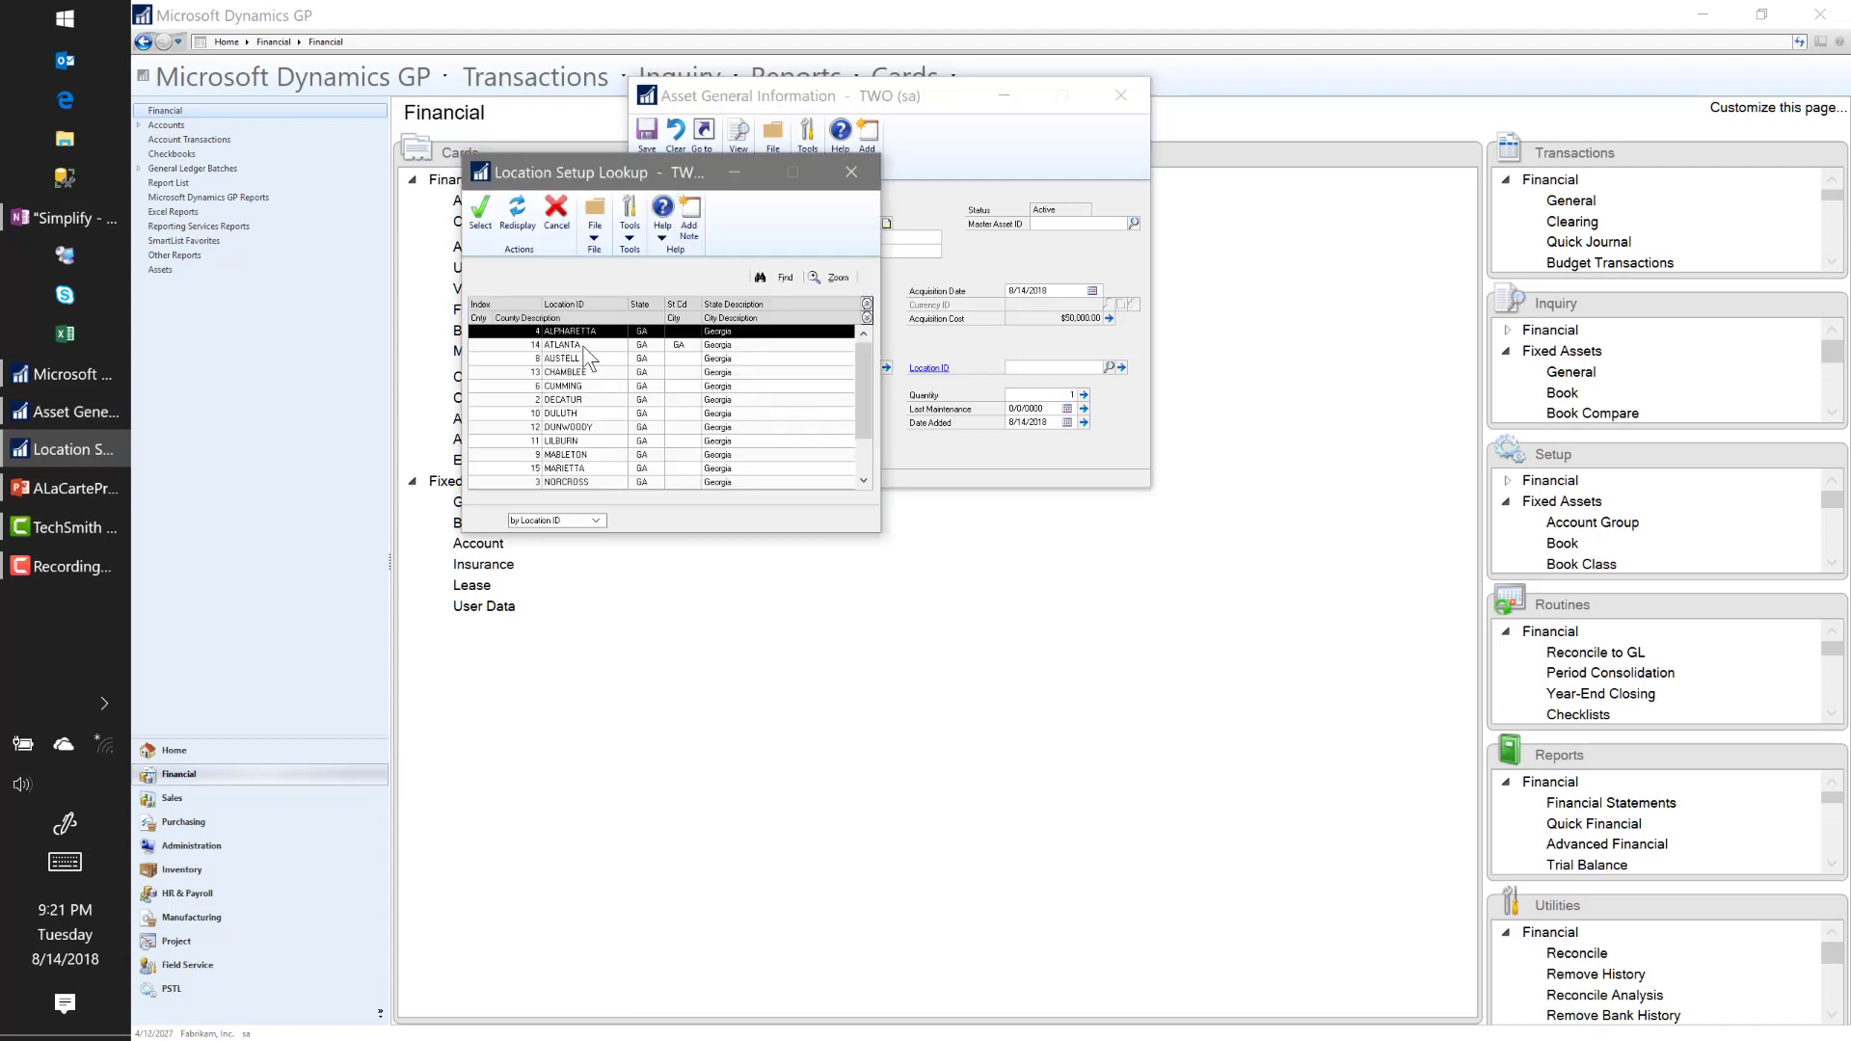
{"action": "left_click", "coordinate": [588, 346]}
{"action": "left_click", "coordinate": [480, 217]}
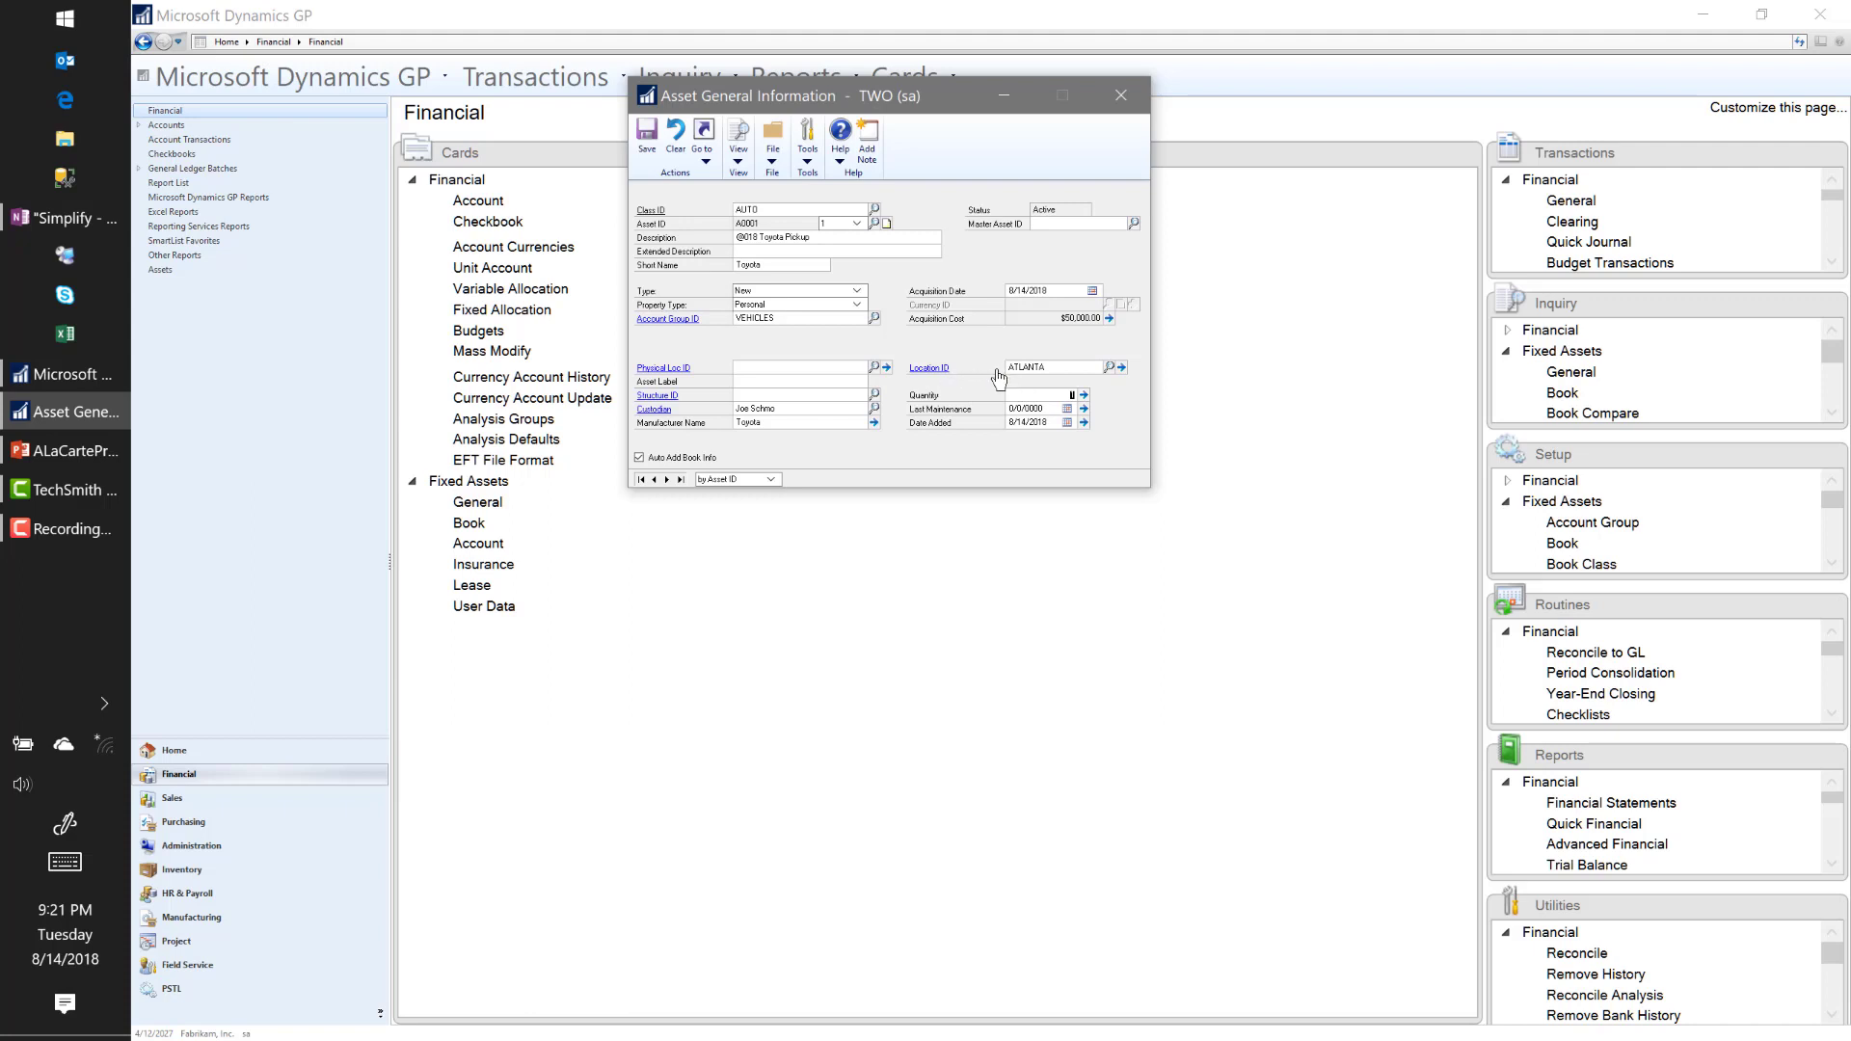
{"action": "left_click", "coordinate": [946, 371]}
{"action": "left_click", "coordinate": [930, 369]}
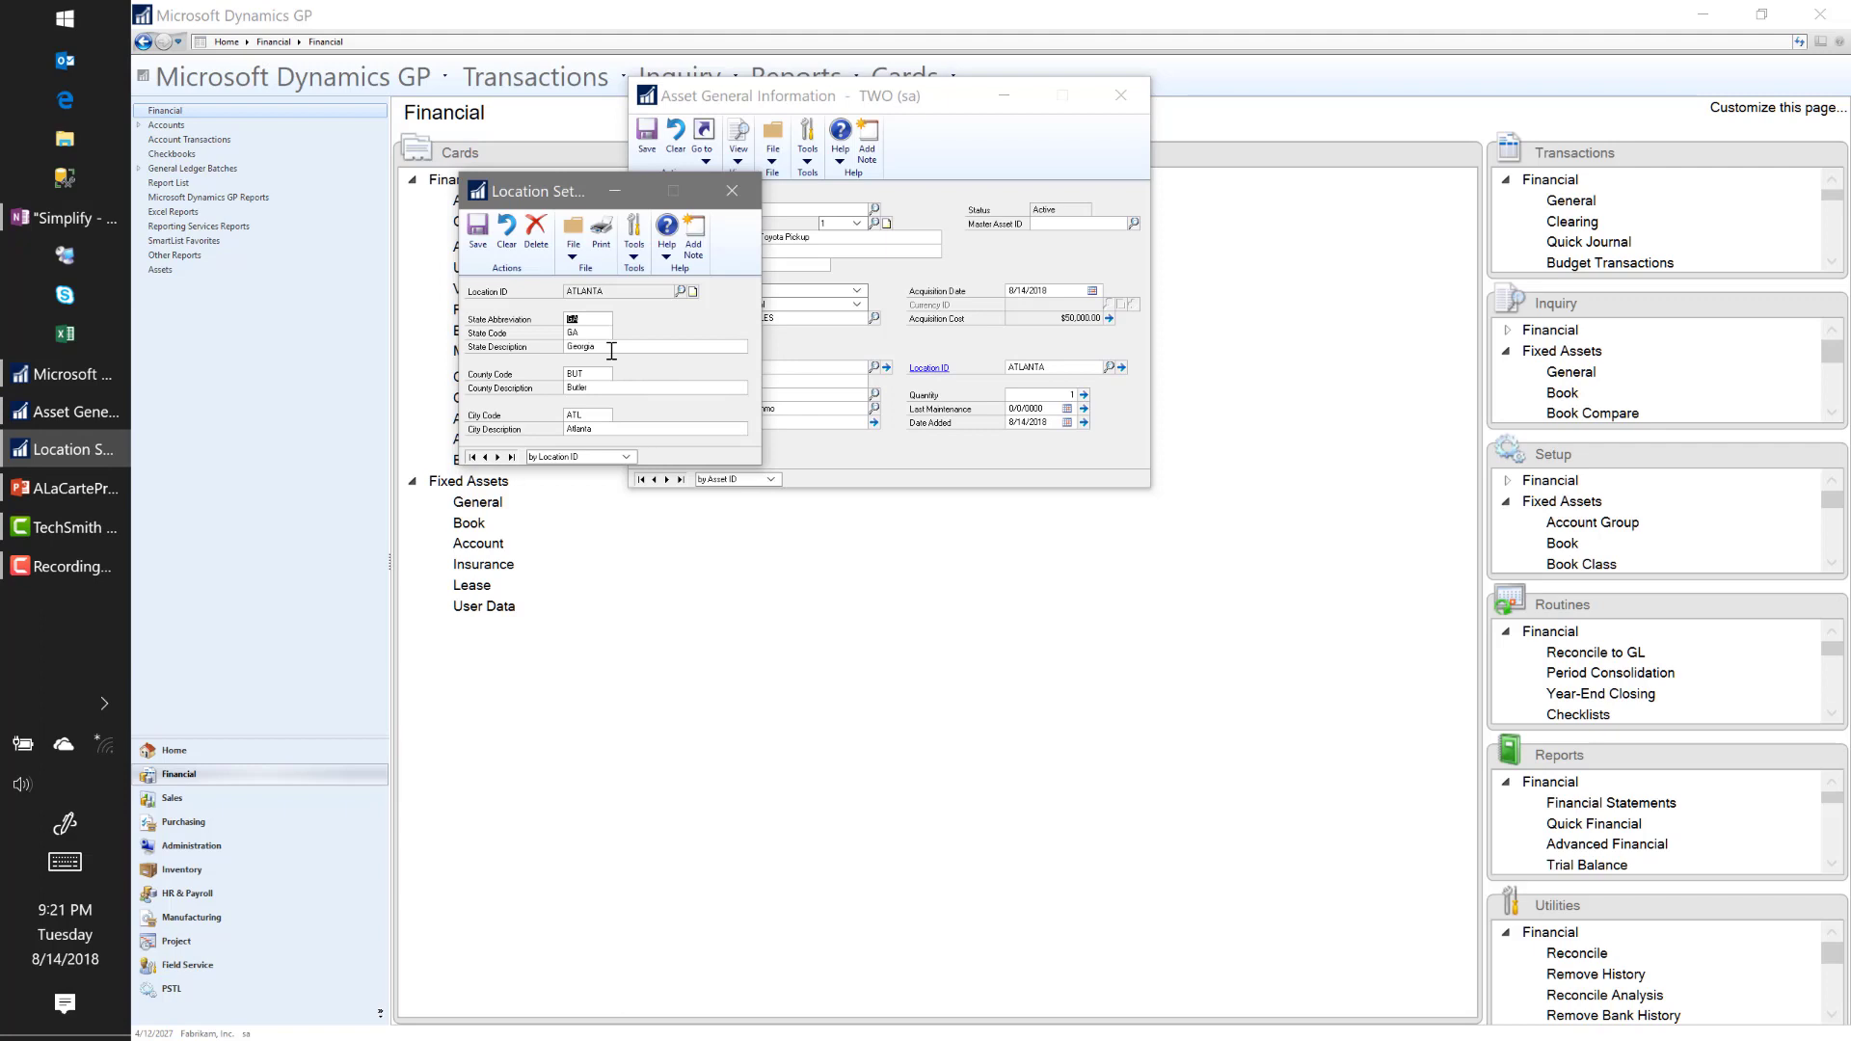
Step: Close the location setup record and save the Toyota pickup's general asset information
{"action": "left_click", "coordinate": [732, 190]}
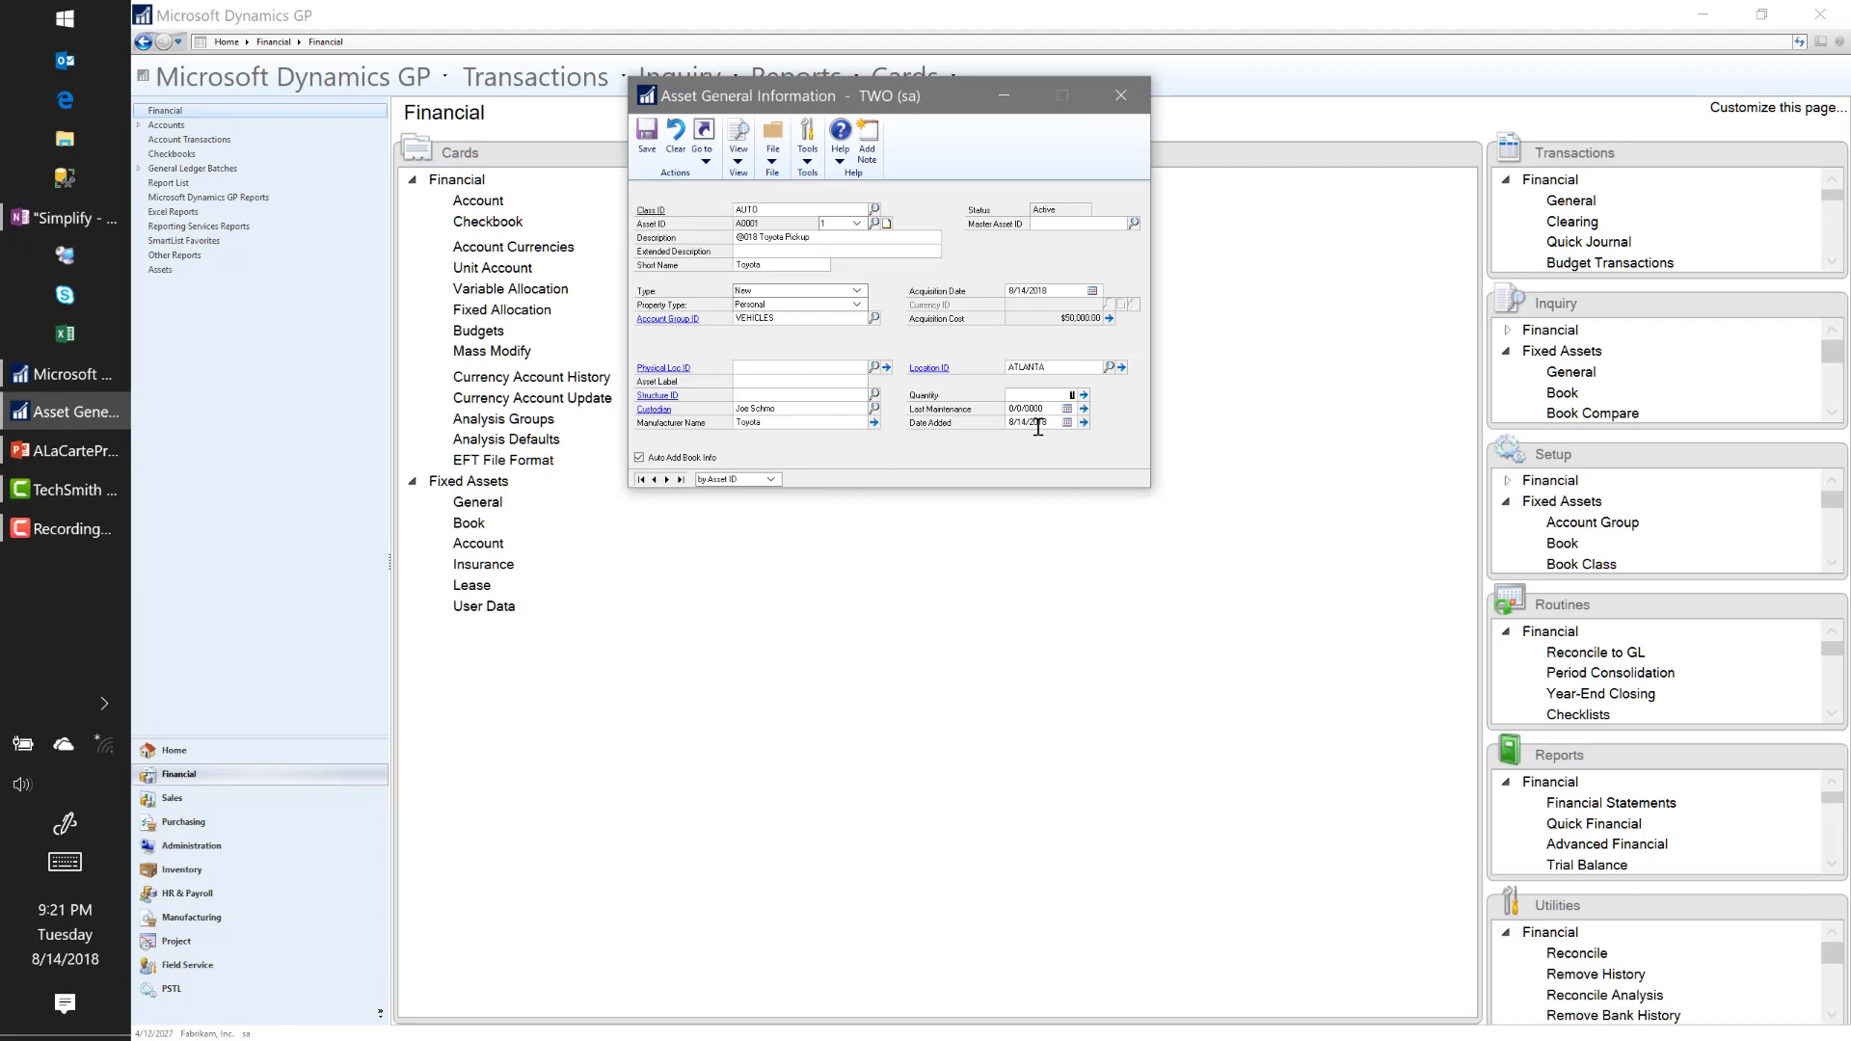
{"action": "left_click", "coordinate": [1039, 425]}
{"action": "left_click", "coordinate": [642, 463]}
{"action": "left_click", "coordinate": [647, 145]}
Step: Open the asset's book records, view the FEDERAL book's depreciation settings and clear them from the window
{"action": "left_click", "coordinate": [706, 157]}
{"action": "left_click", "coordinate": [719, 200]}
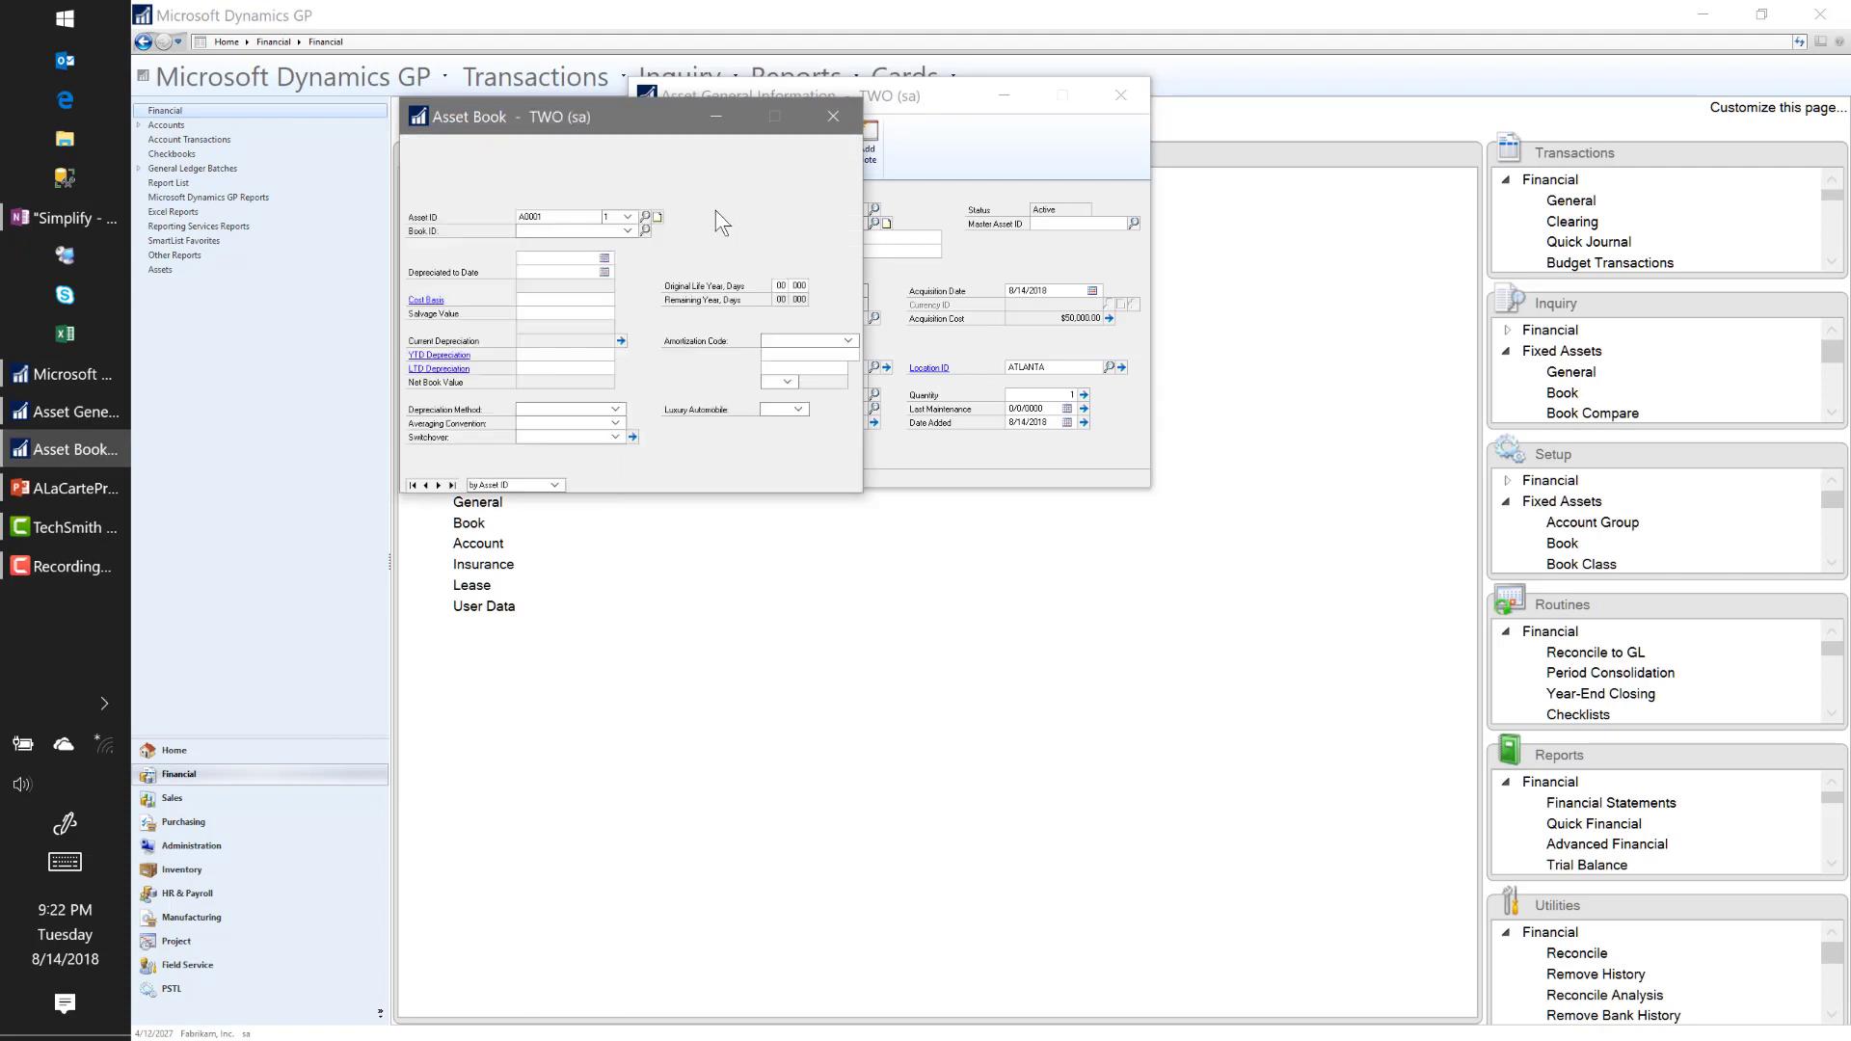
{"action": "left_click", "coordinate": [626, 230]}
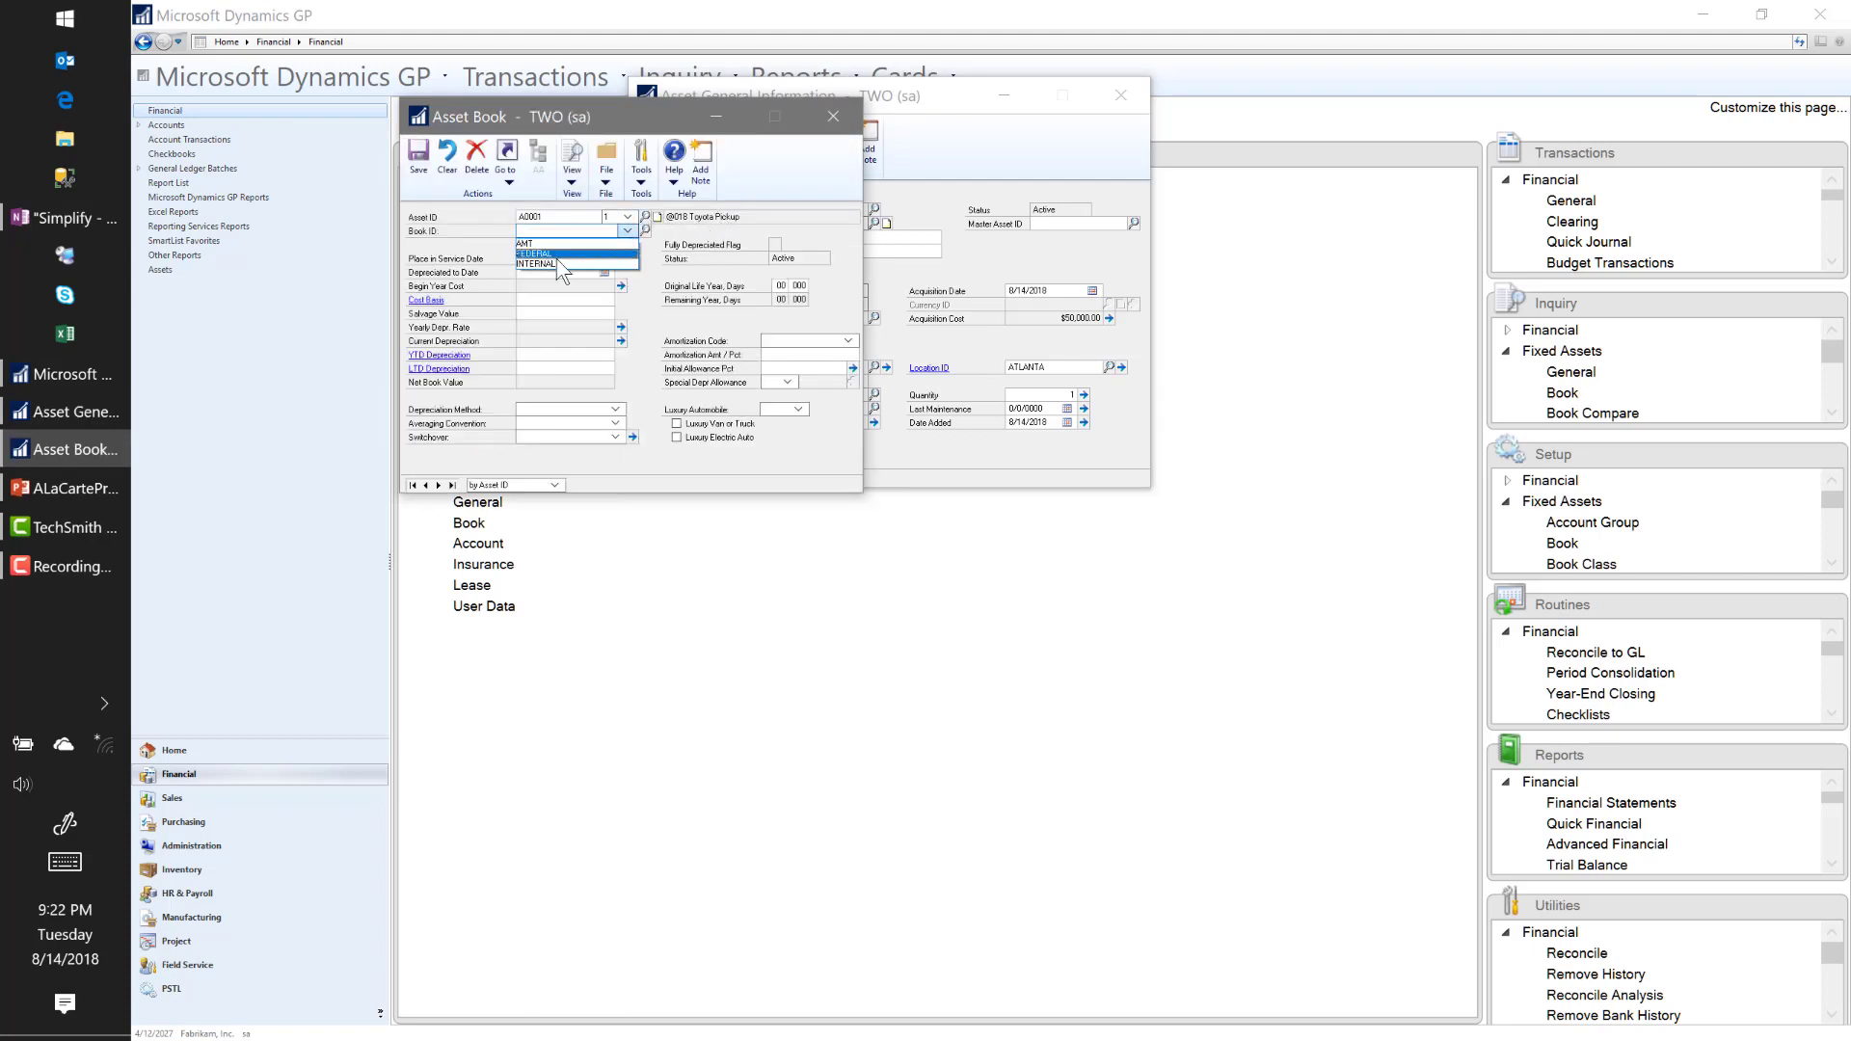
{"action": "left_click", "coordinate": [557, 256]}
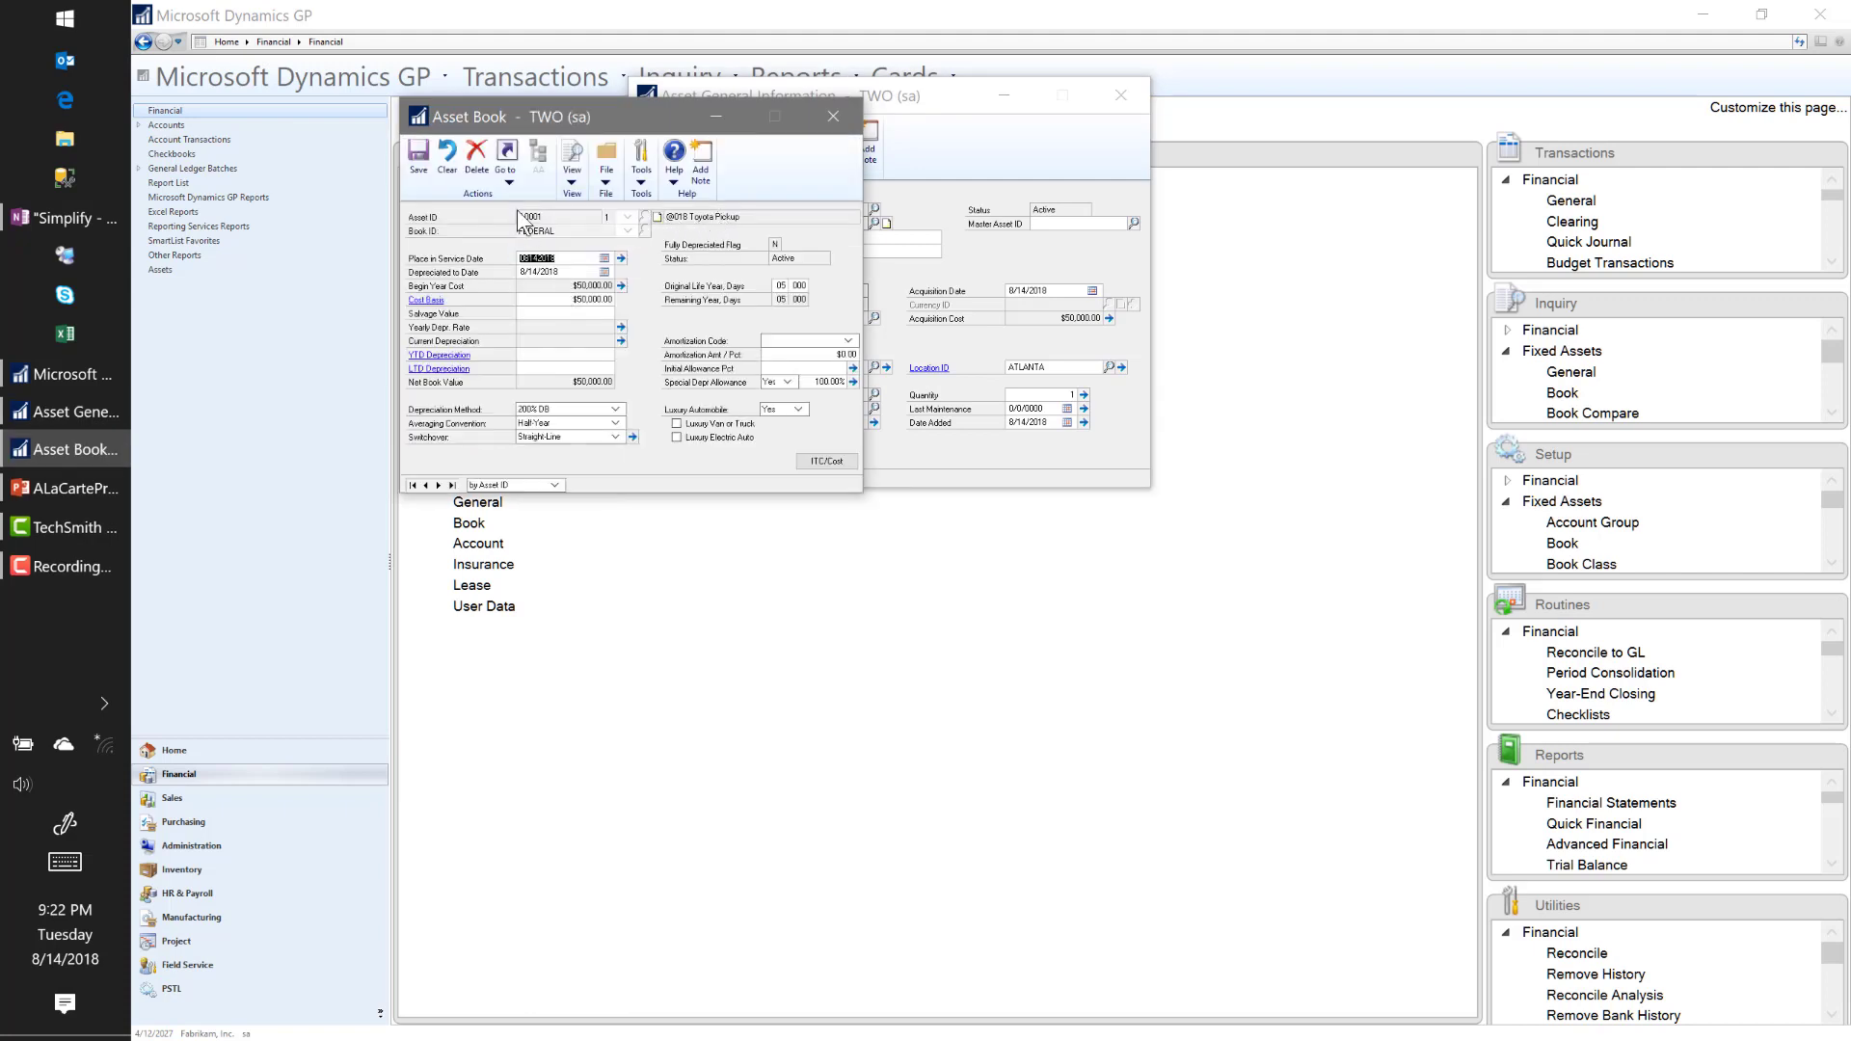
{"action": "left_click", "coordinate": [447, 168]}
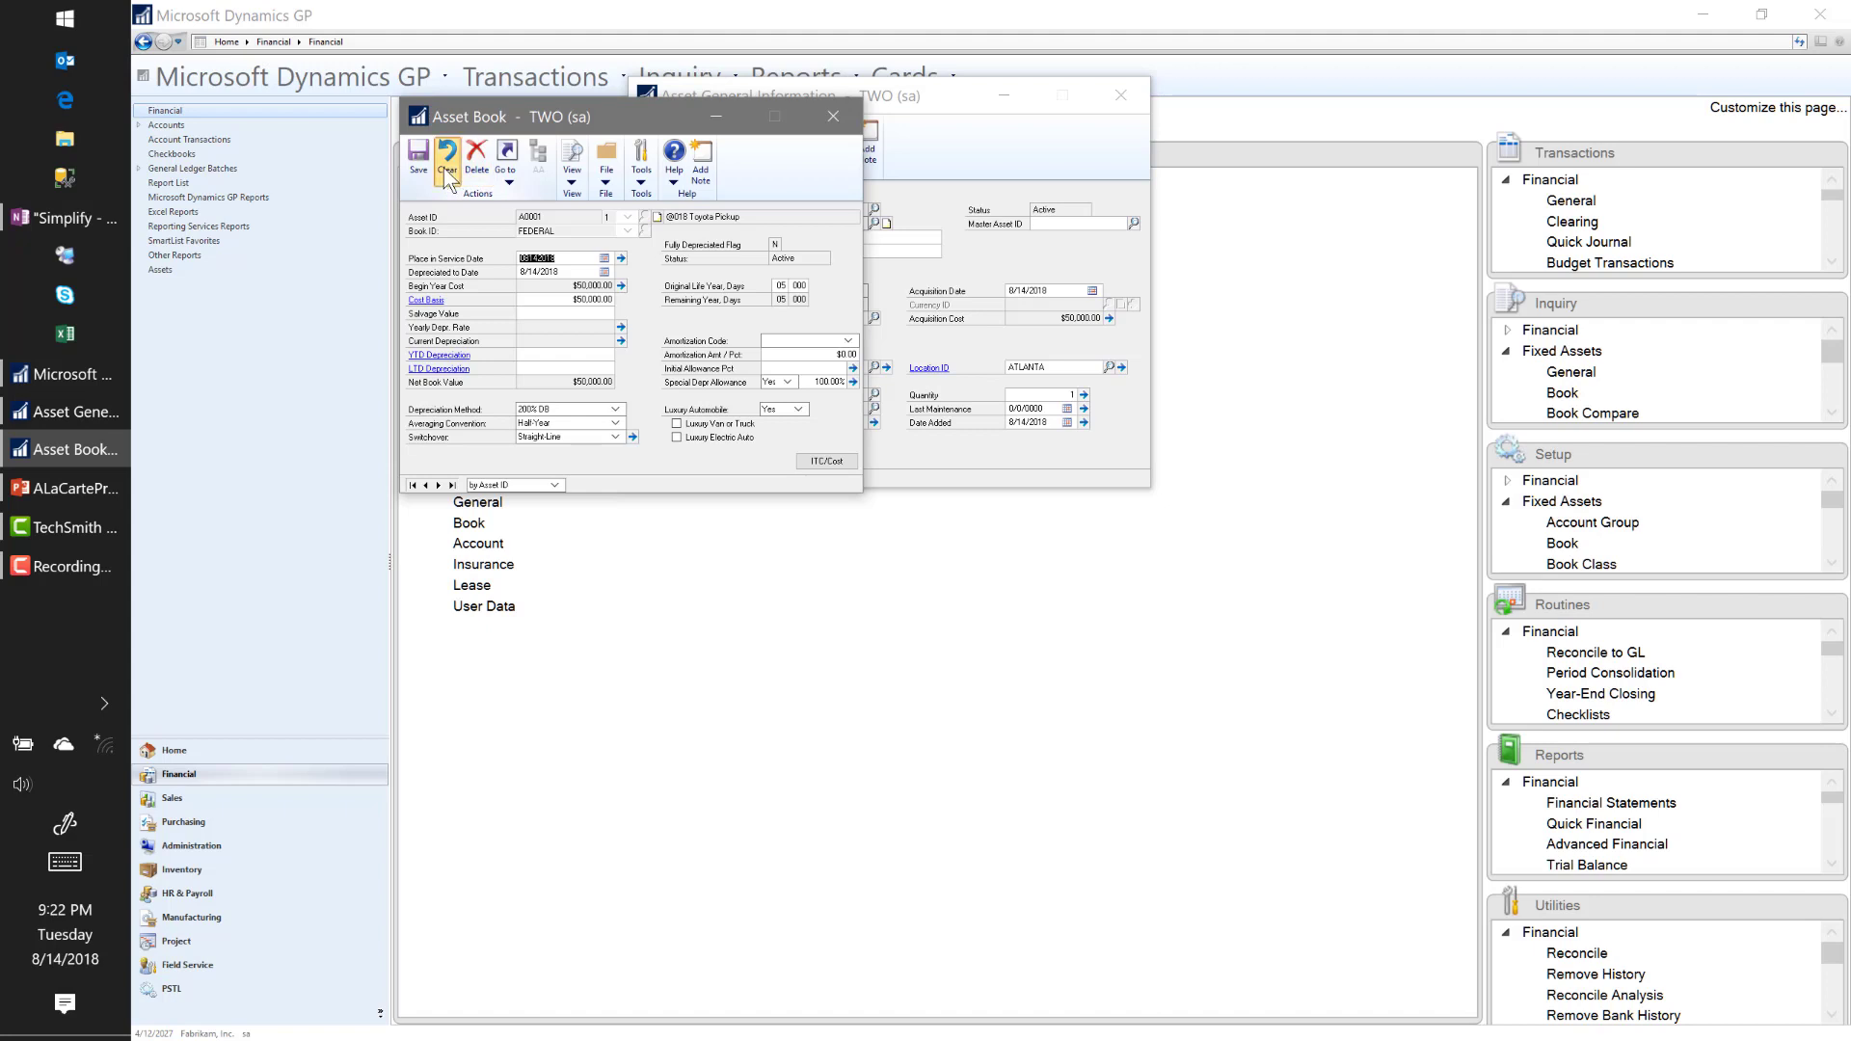
Step: In the asset's INTERNAL book, set the original life to 3 years and the salvage value to $10,000.00
{"action": "left_click", "coordinate": [532, 232]}
{"action": "left_click", "coordinate": [538, 264]}
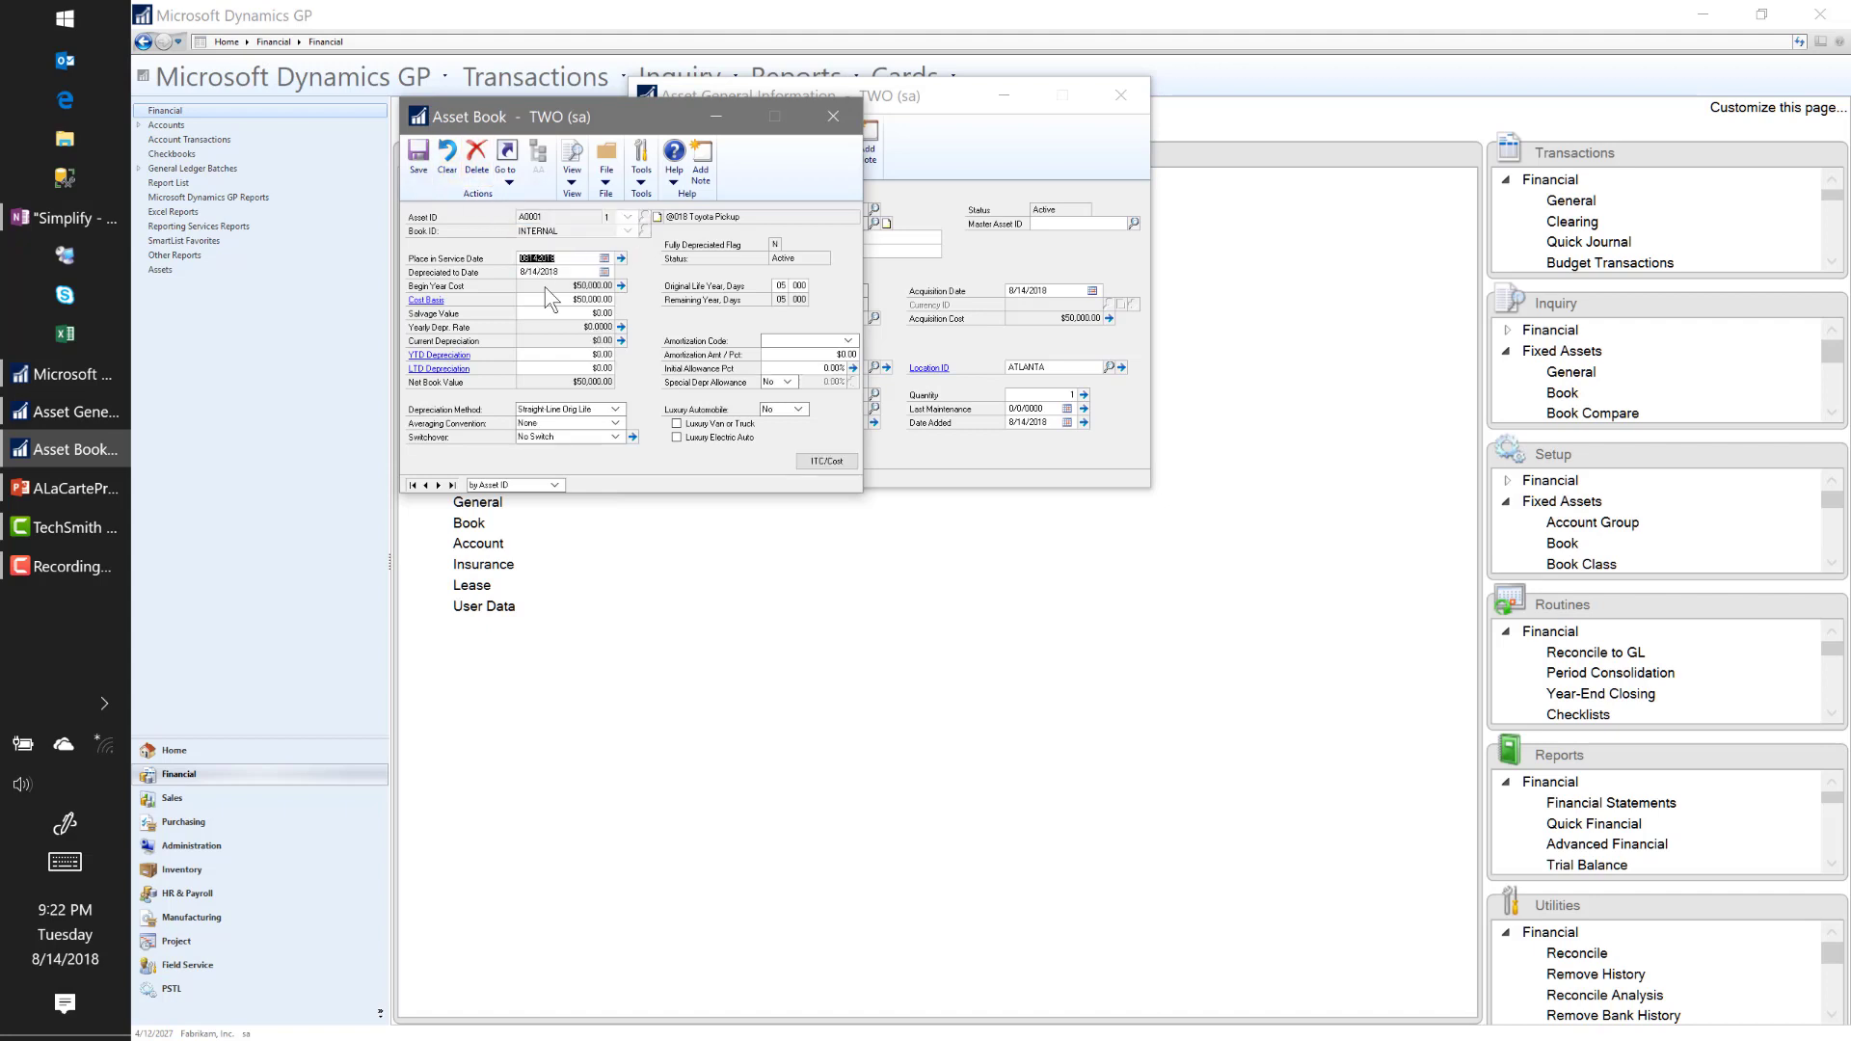
{"action": "left_click", "coordinate": [783, 285]}
{"action": "type", "text": "03"}
{"action": "left_click", "coordinate": [580, 359]}
{"action": "left_click", "coordinate": [581, 315]}
{"action": "type", "text": "0.01"}
{"action": "type", "text": "00"}
{"action": "type", "text": "0"}
Step: Examine the INTERNAL book's cost basis, salvage value, dates, life and available averaging conventions
{"action": "left_click", "coordinate": [583, 296]}
{"action": "left_click", "coordinate": [584, 314]}
{"action": "double_click", "coordinate": [564, 270]}
{"action": "double_click", "coordinate": [562, 258]}
{"action": "left_click", "coordinate": [793, 288]}
{"action": "left_click", "coordinate": [778, 287]}
{"action": "left_click", "coordinate": [590, 300]}
{"action": "left_click", "coordinate": [590, 313]}
{"action": "left_click", "coordinate": [614, 423]}
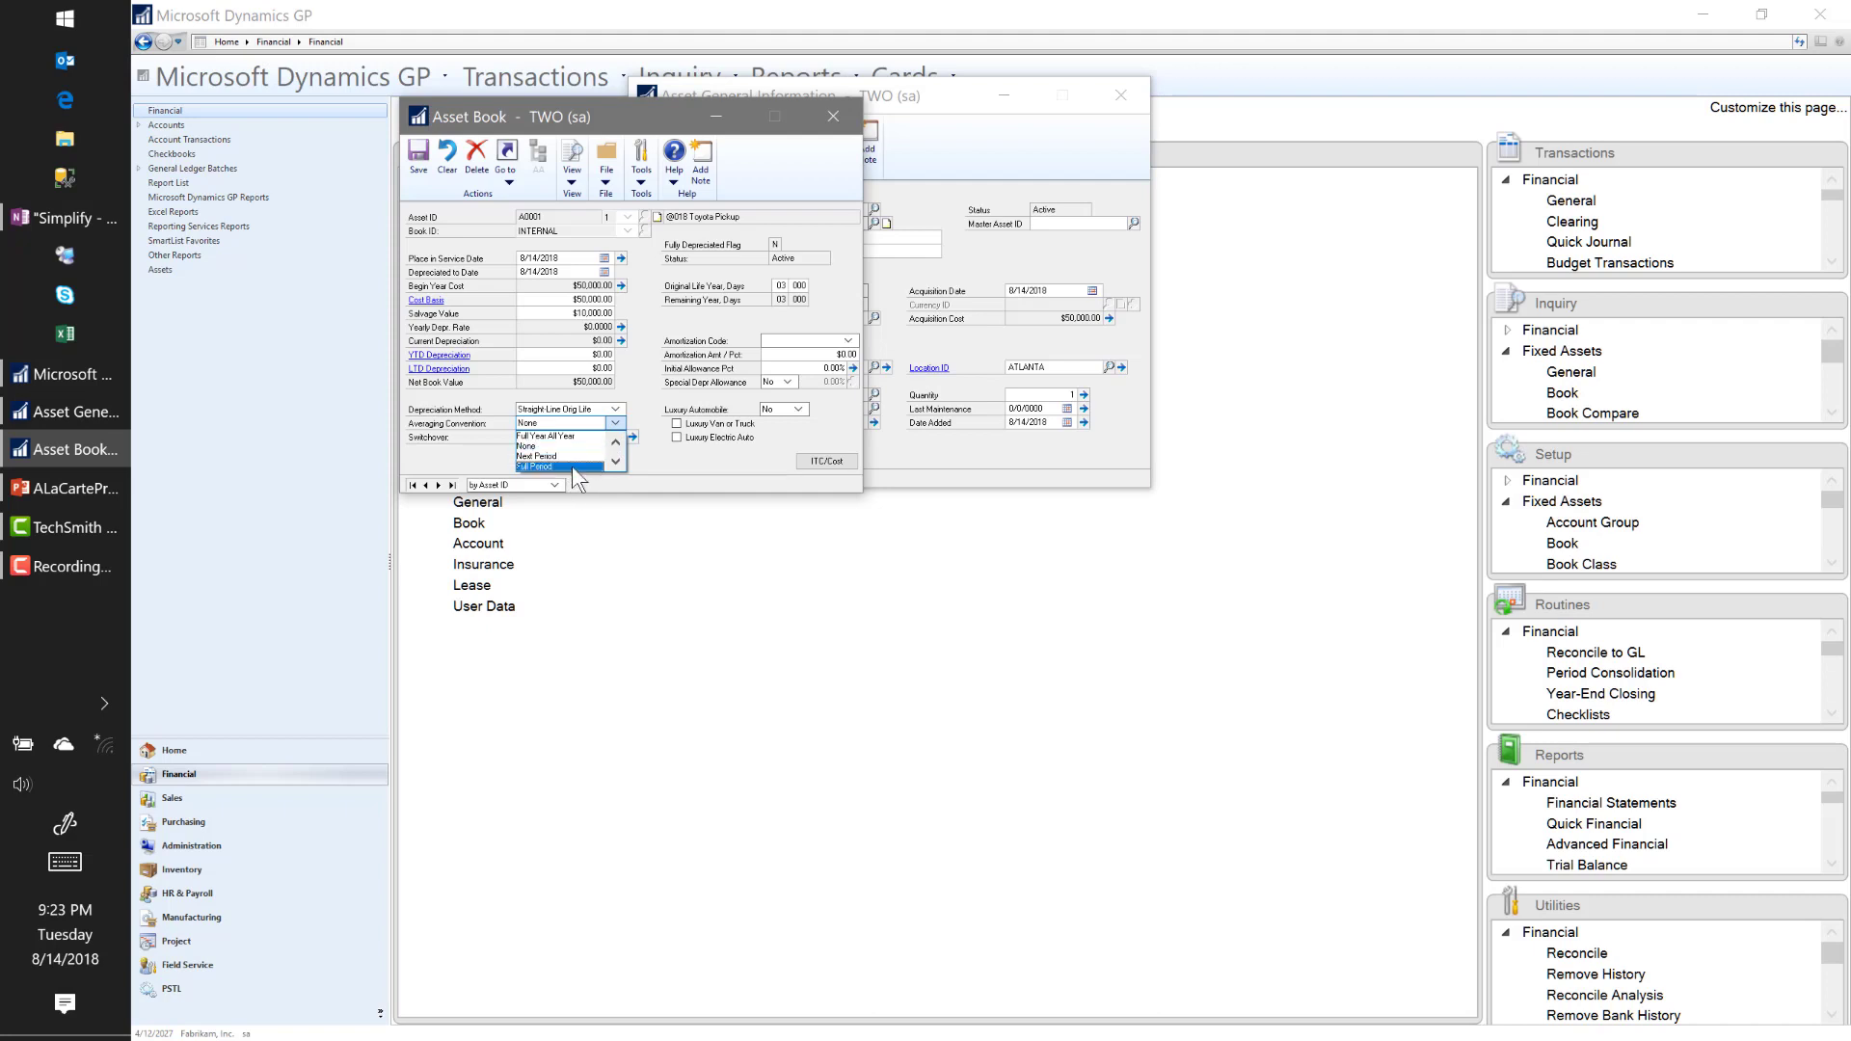
{"action": "left_click", "coordinate": [612, 422]}
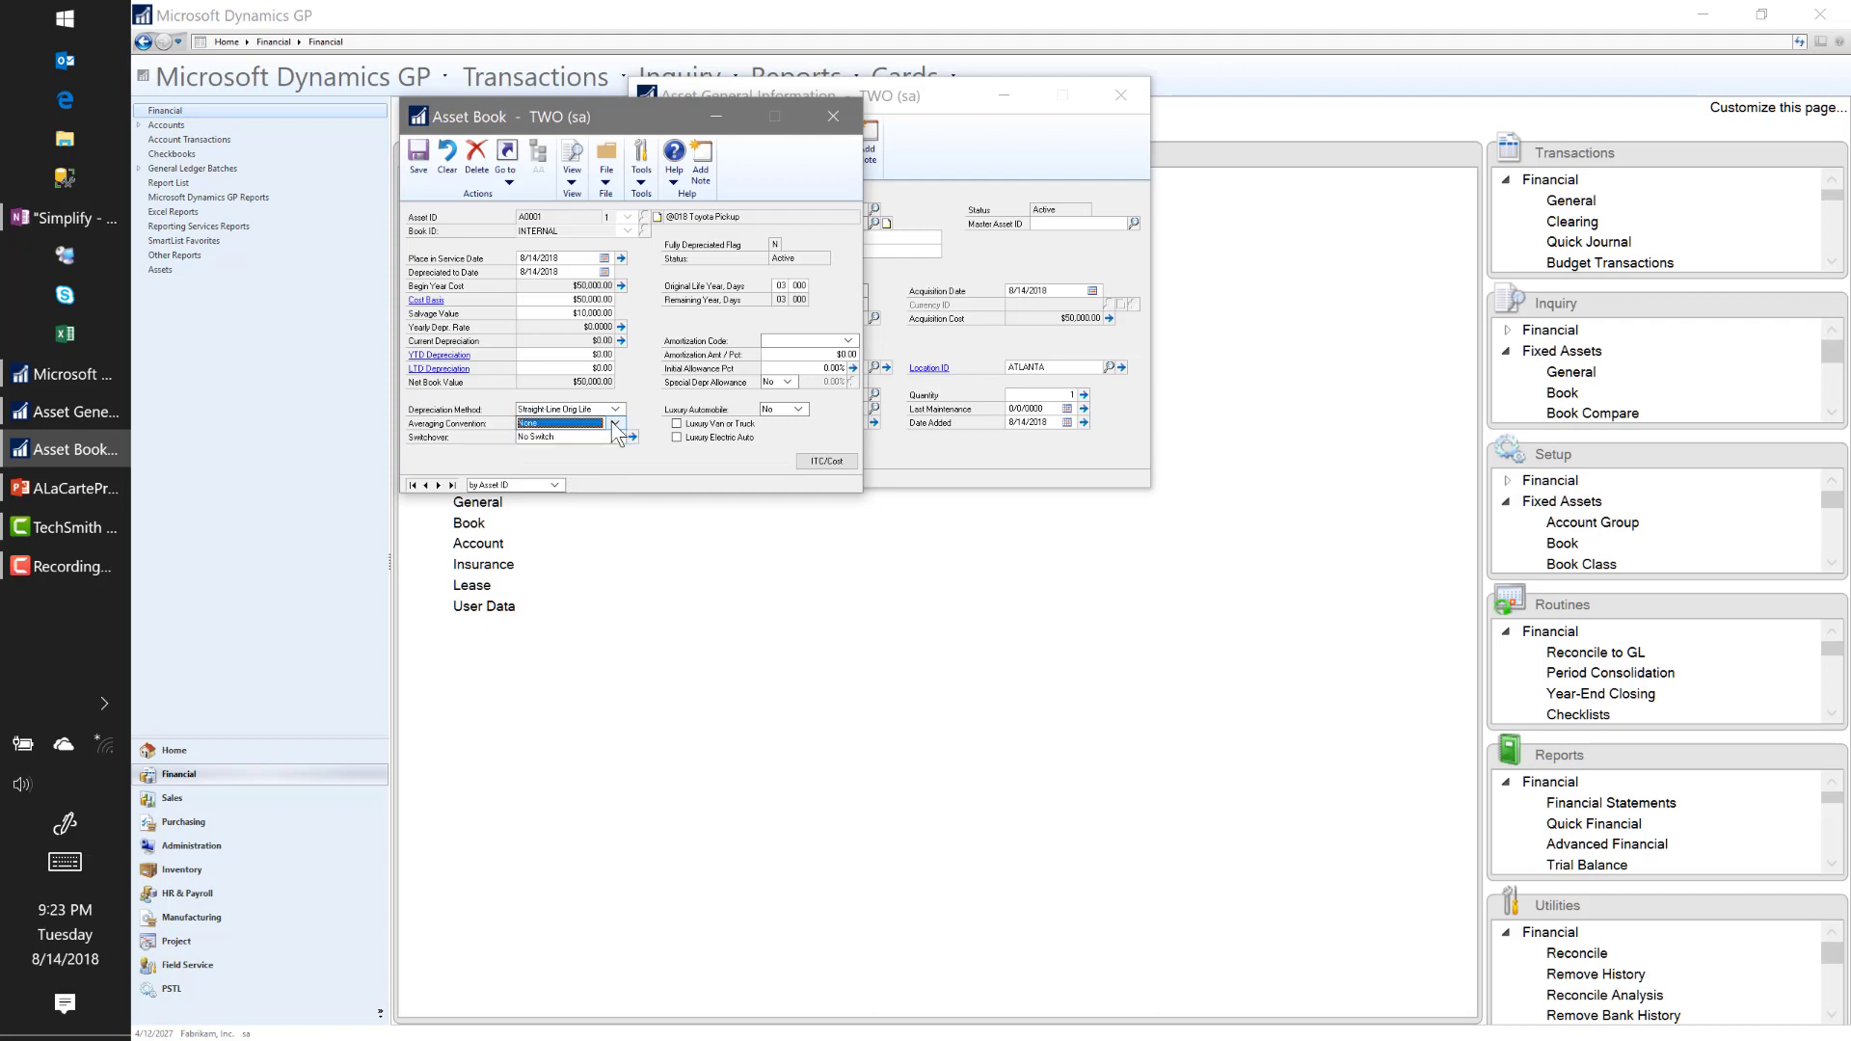
Step: Save the INTERNAL book, accept recalculation of depreciation with the Recalculate reset option, and close the book window
{"action": "left_click", "coordinate": [419, 159]}
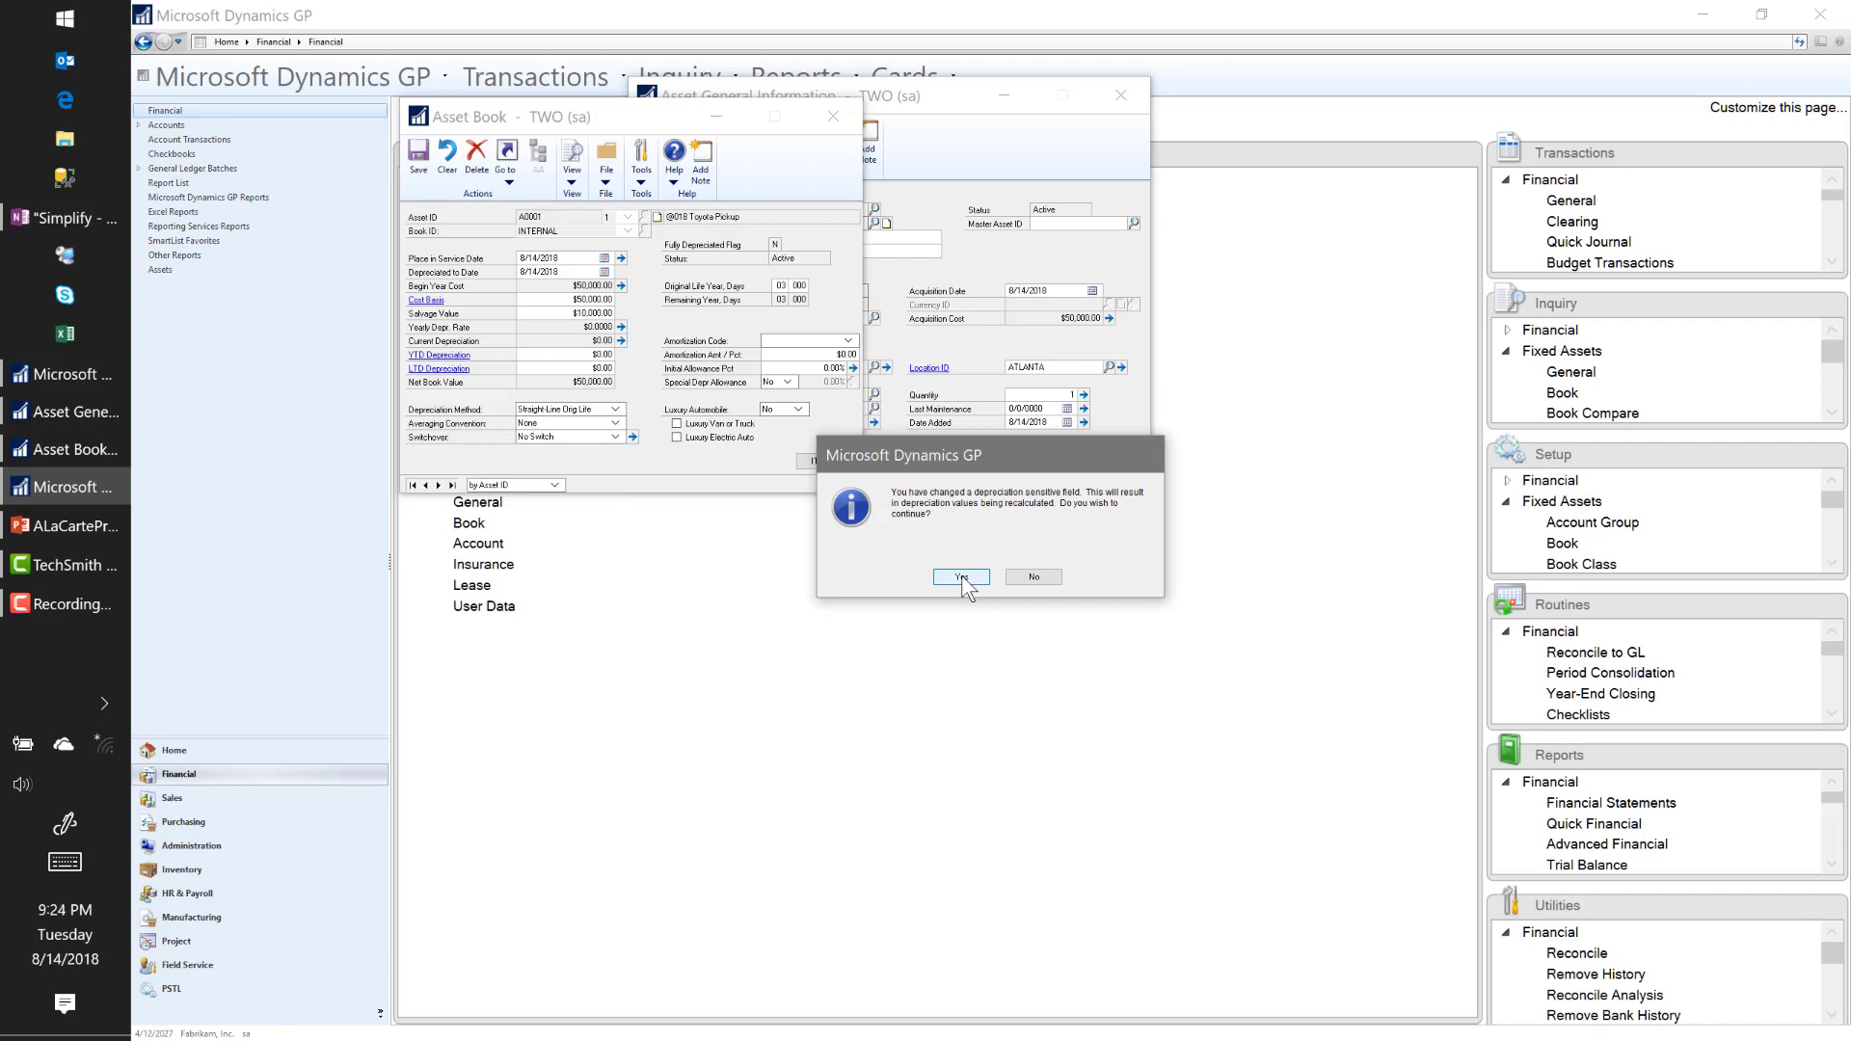
{"action": "left_click", "coordinate": [962, 577]}
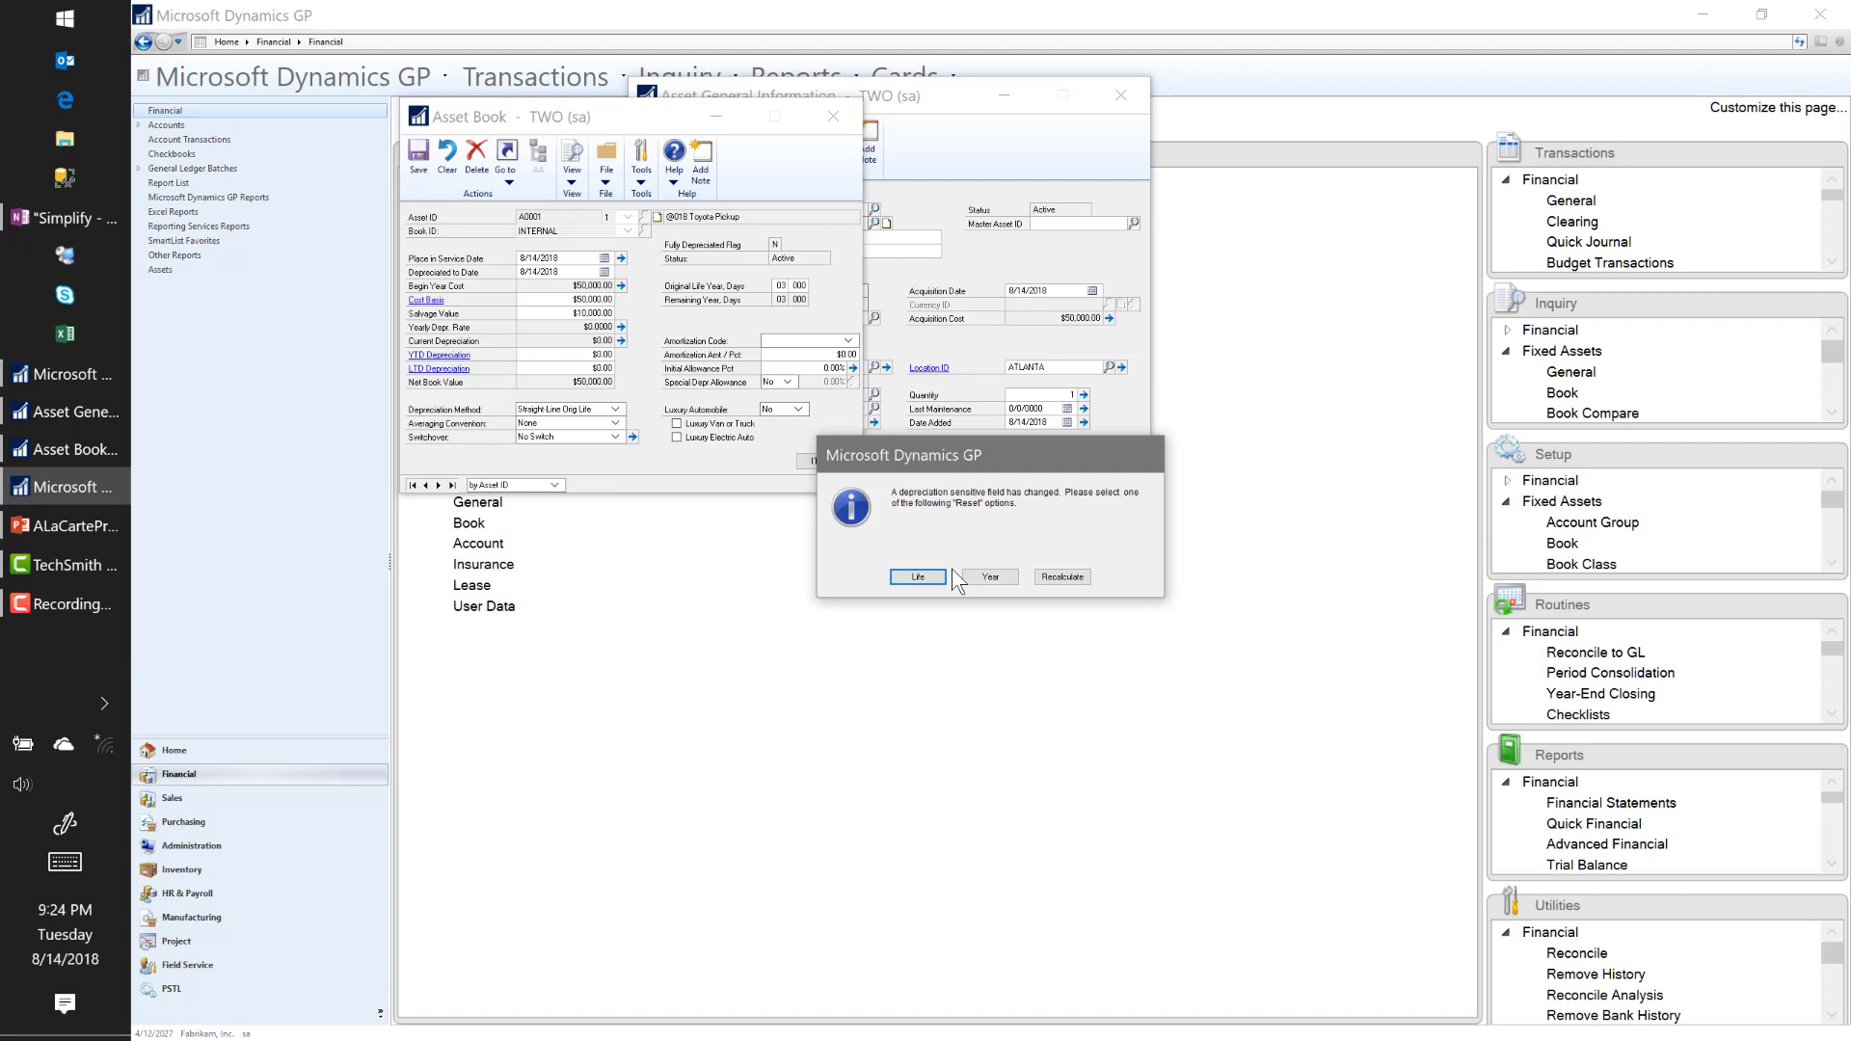
{"action": "left_click", "coordinate": [1071, 582]}
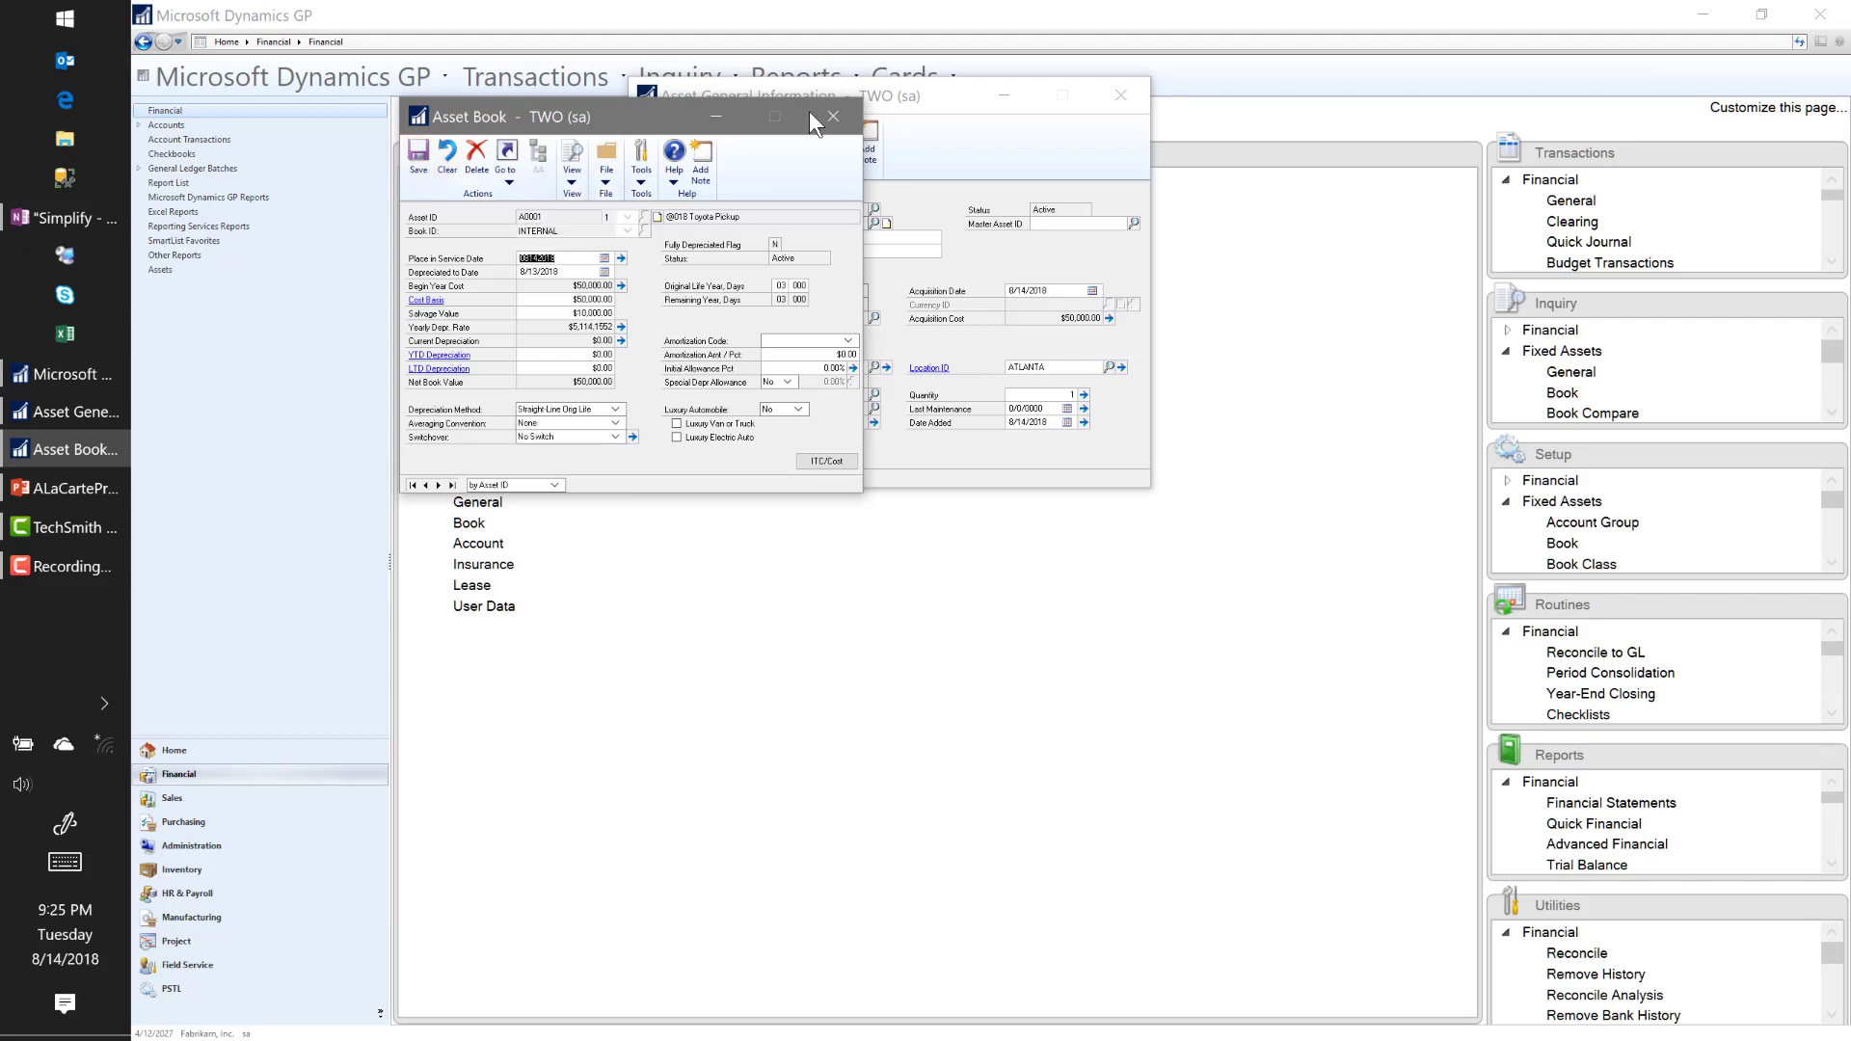
{"action": "left_click", "coordinate": [833, 117]}
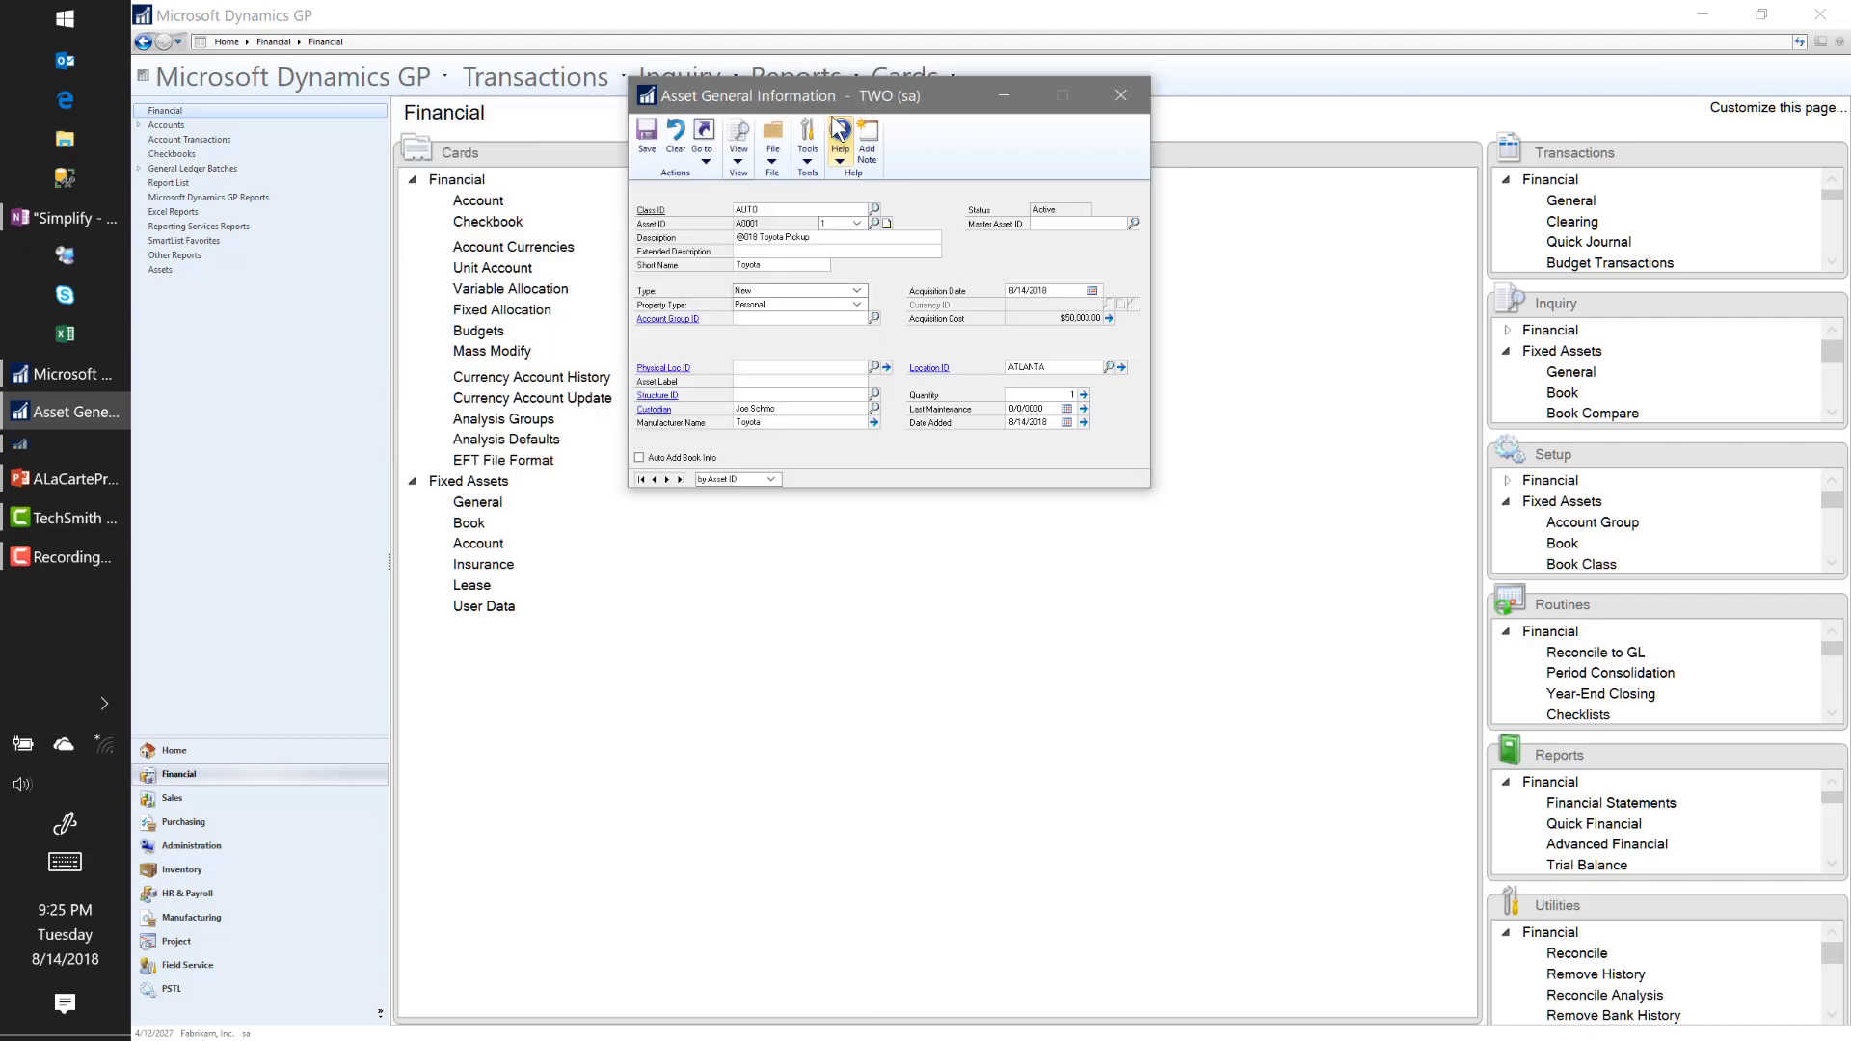
Step: Assign account group VEHICLES in the asset's account record, save it and close the window
{"action": "left_click", "coordinate": [648, 149]}
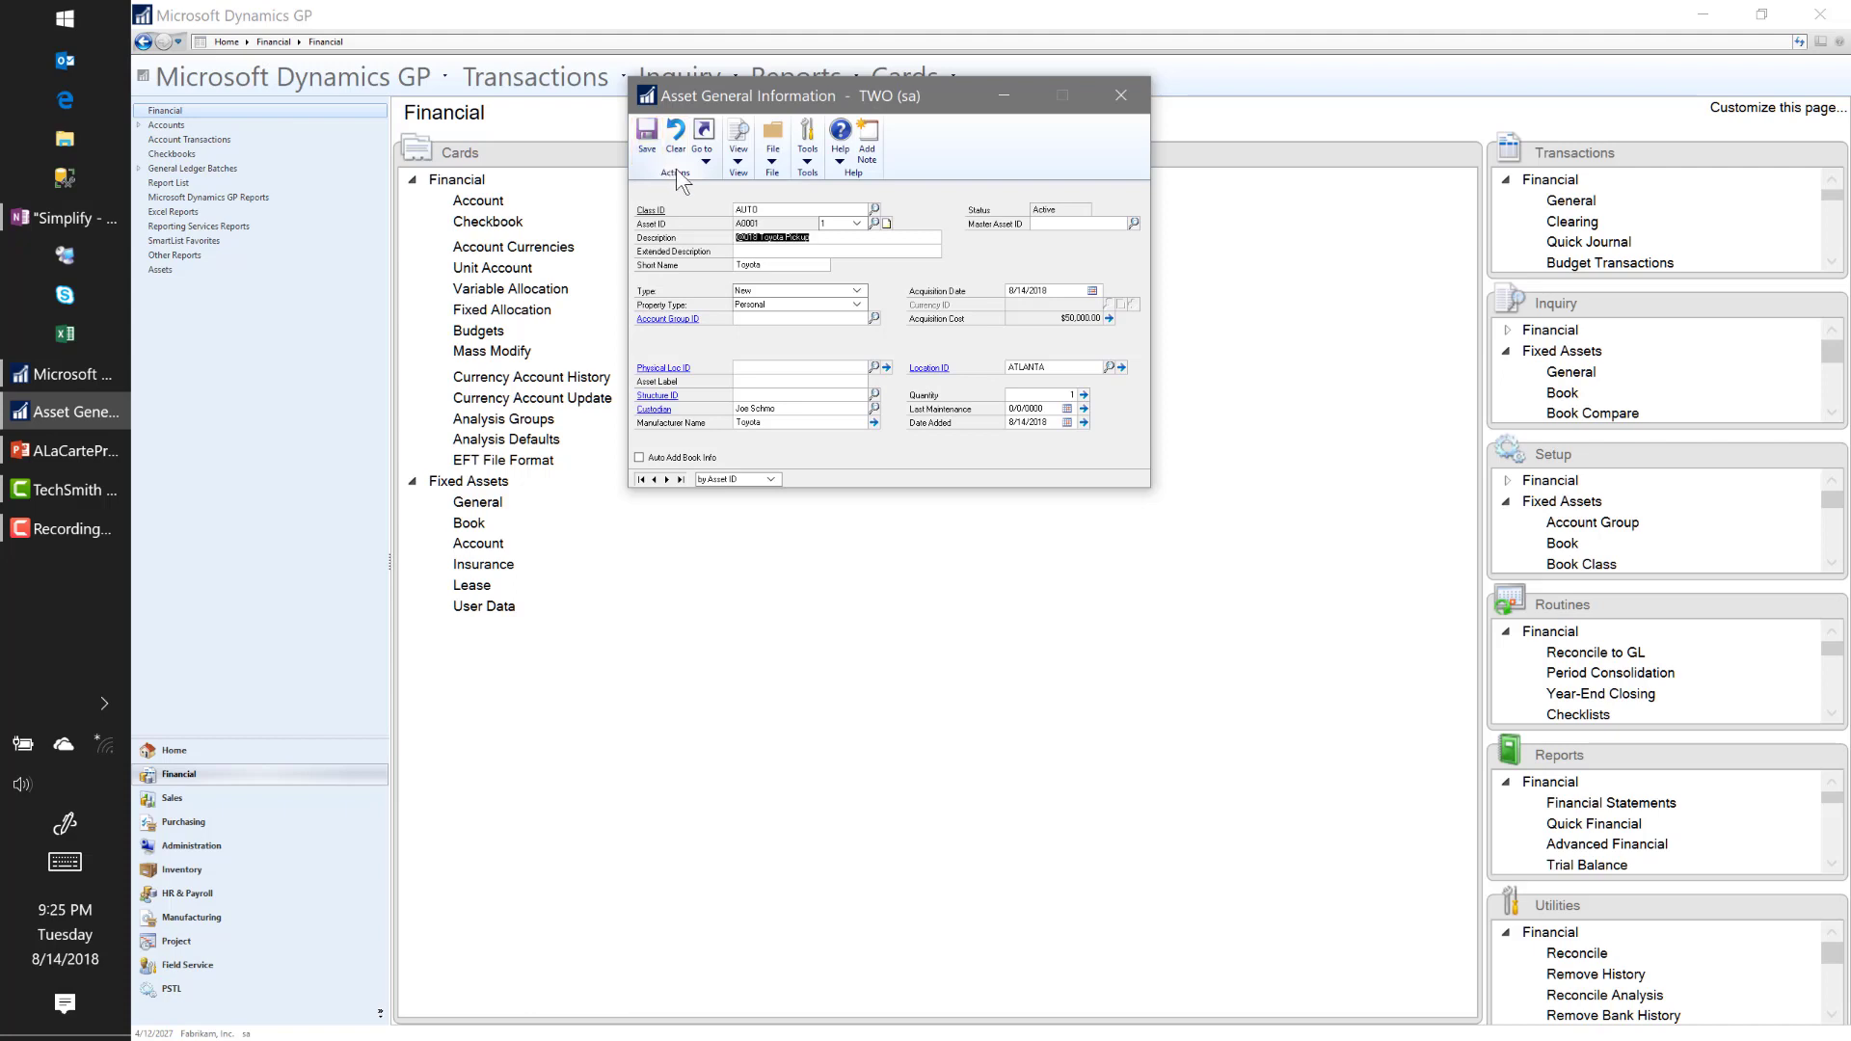
{"action": "left_click", "coordinate": [704, 154]}
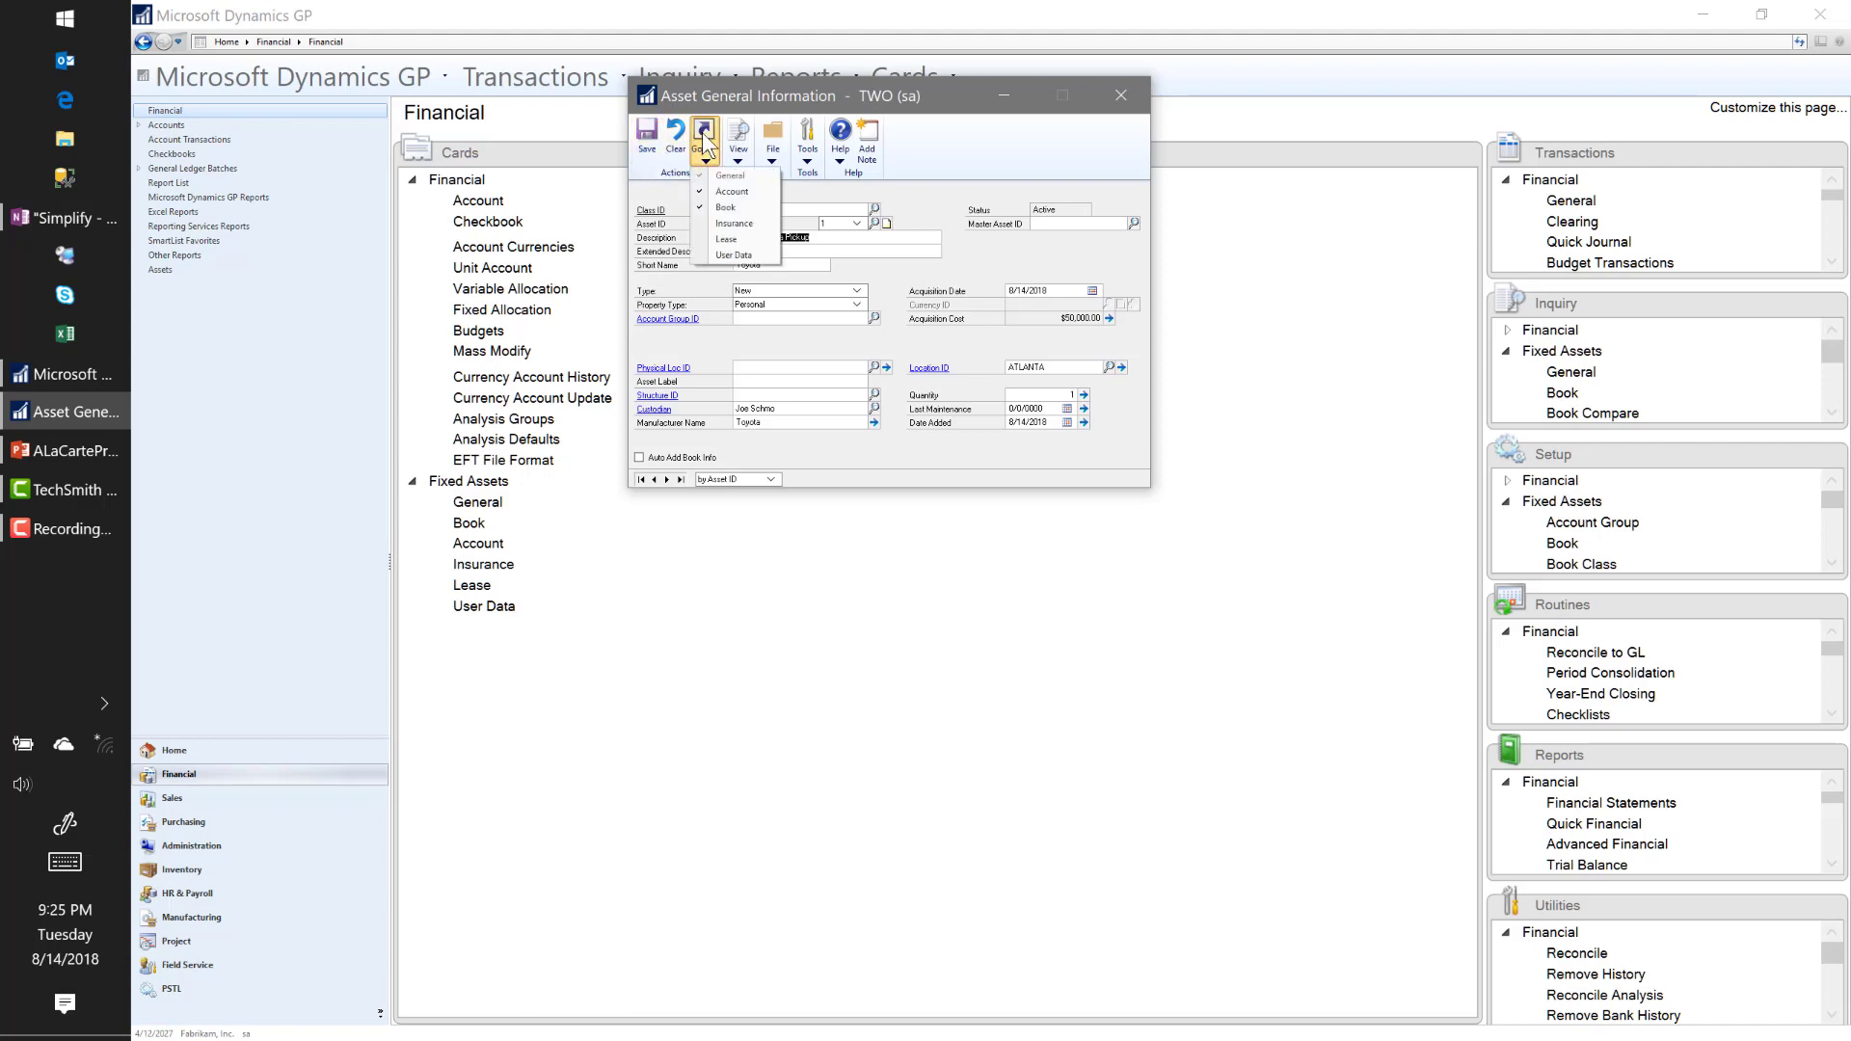
{"action": "left_click", "coordinate": [735, 192]}
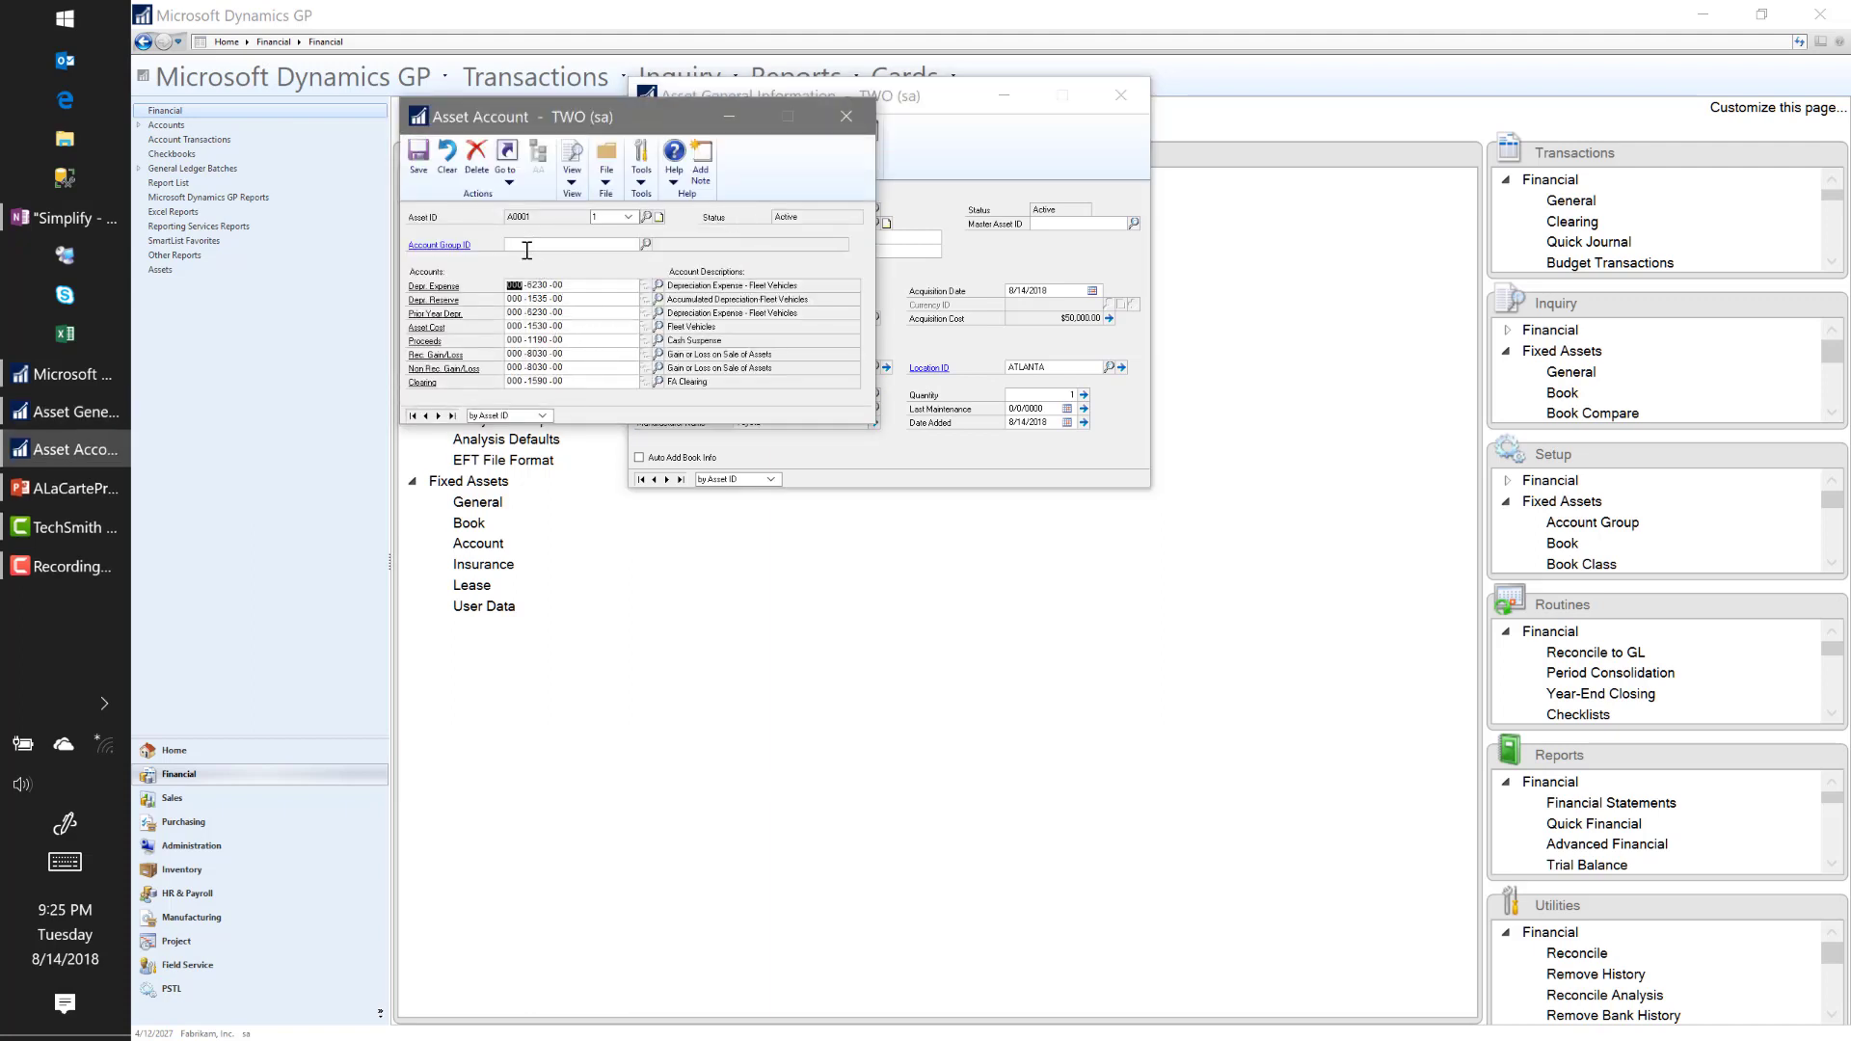
{"action": "left_click", "coordinate": [646, 246]}
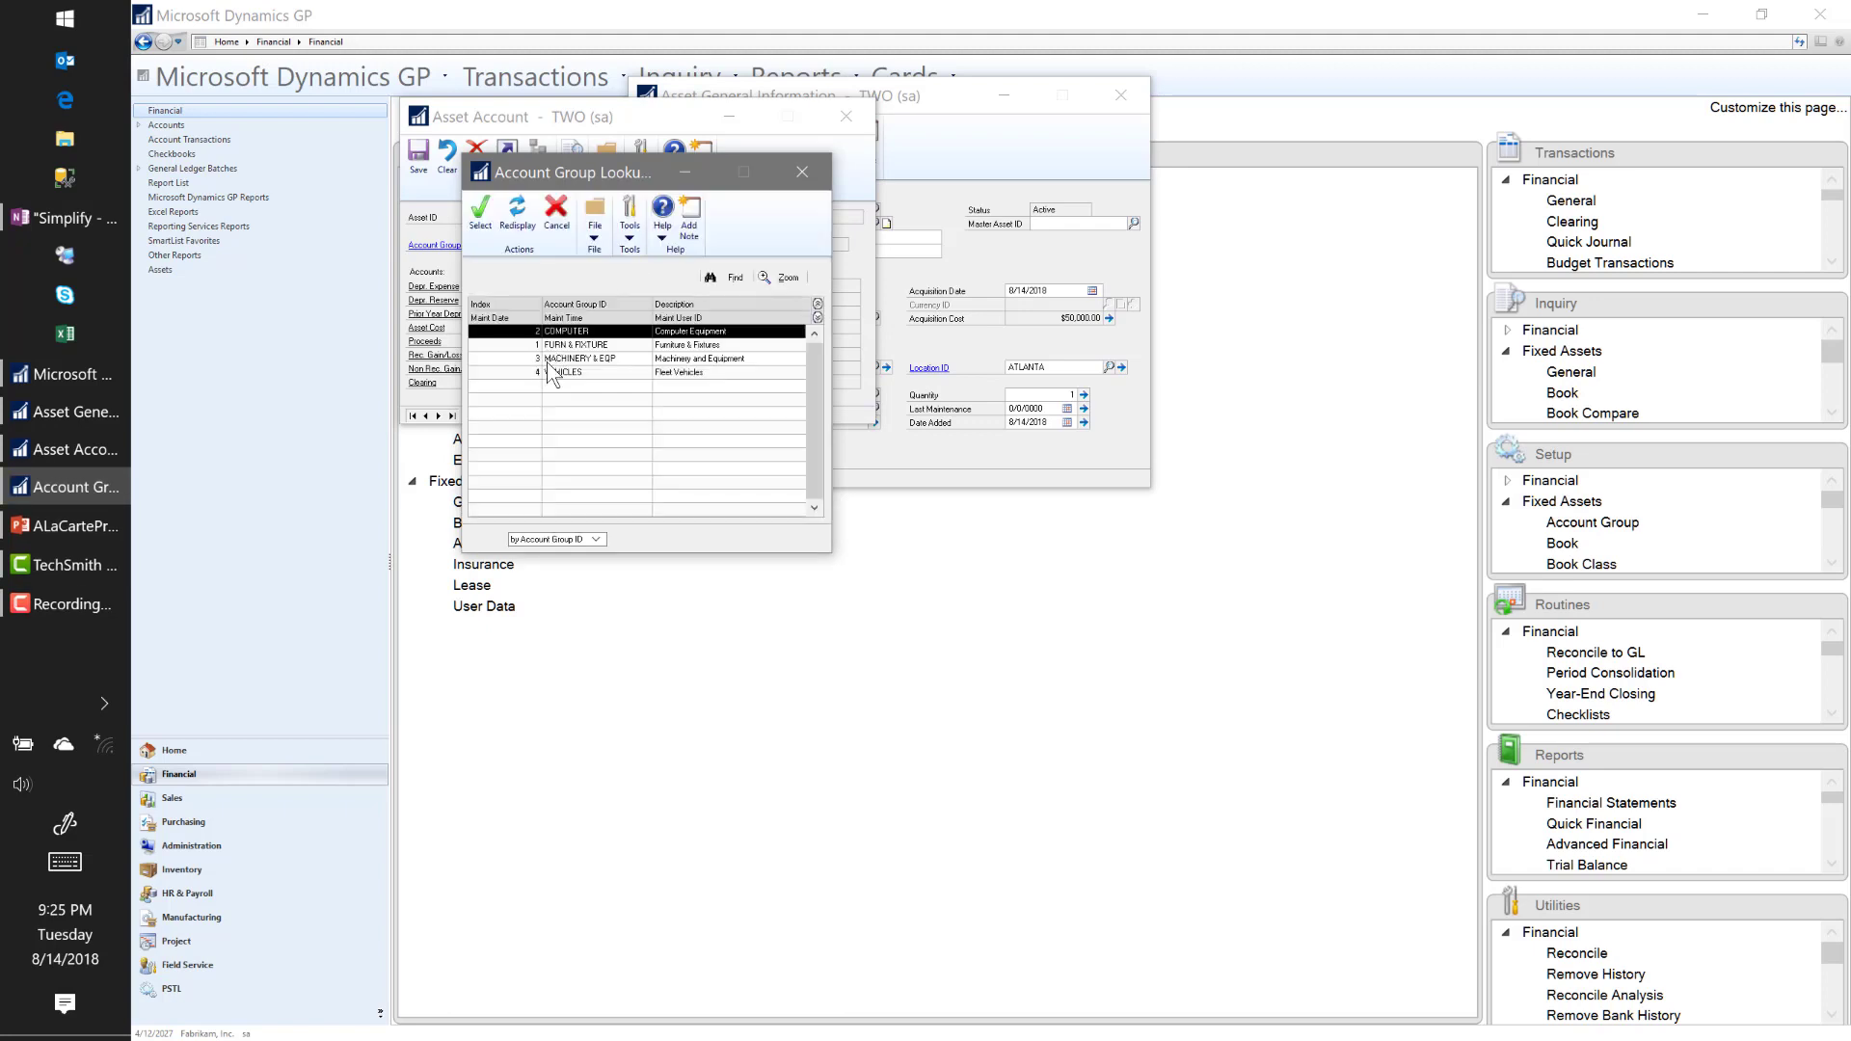
{"action": "double_click", "coordinate": [557, 371]}
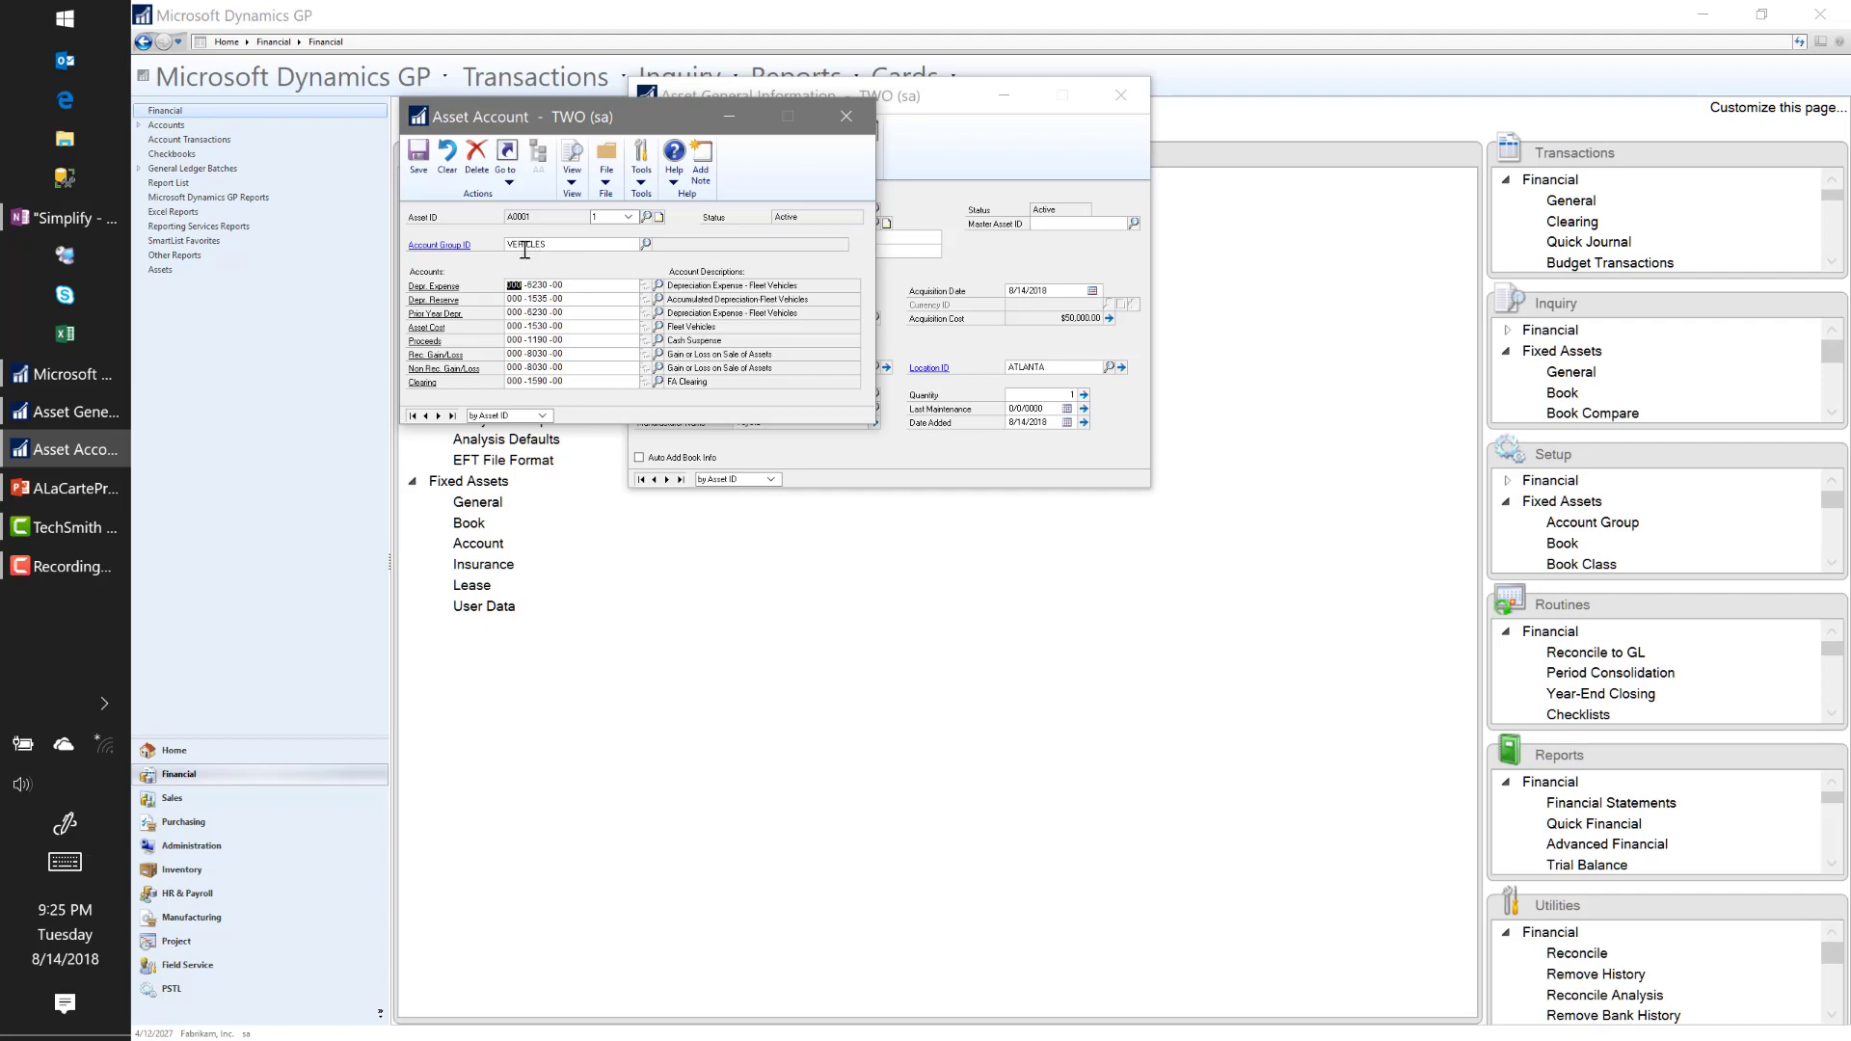
{"action": "left_click", "coordinate": [424, 176]}
{"action": "left_click", "coordinate": [839, 120]}
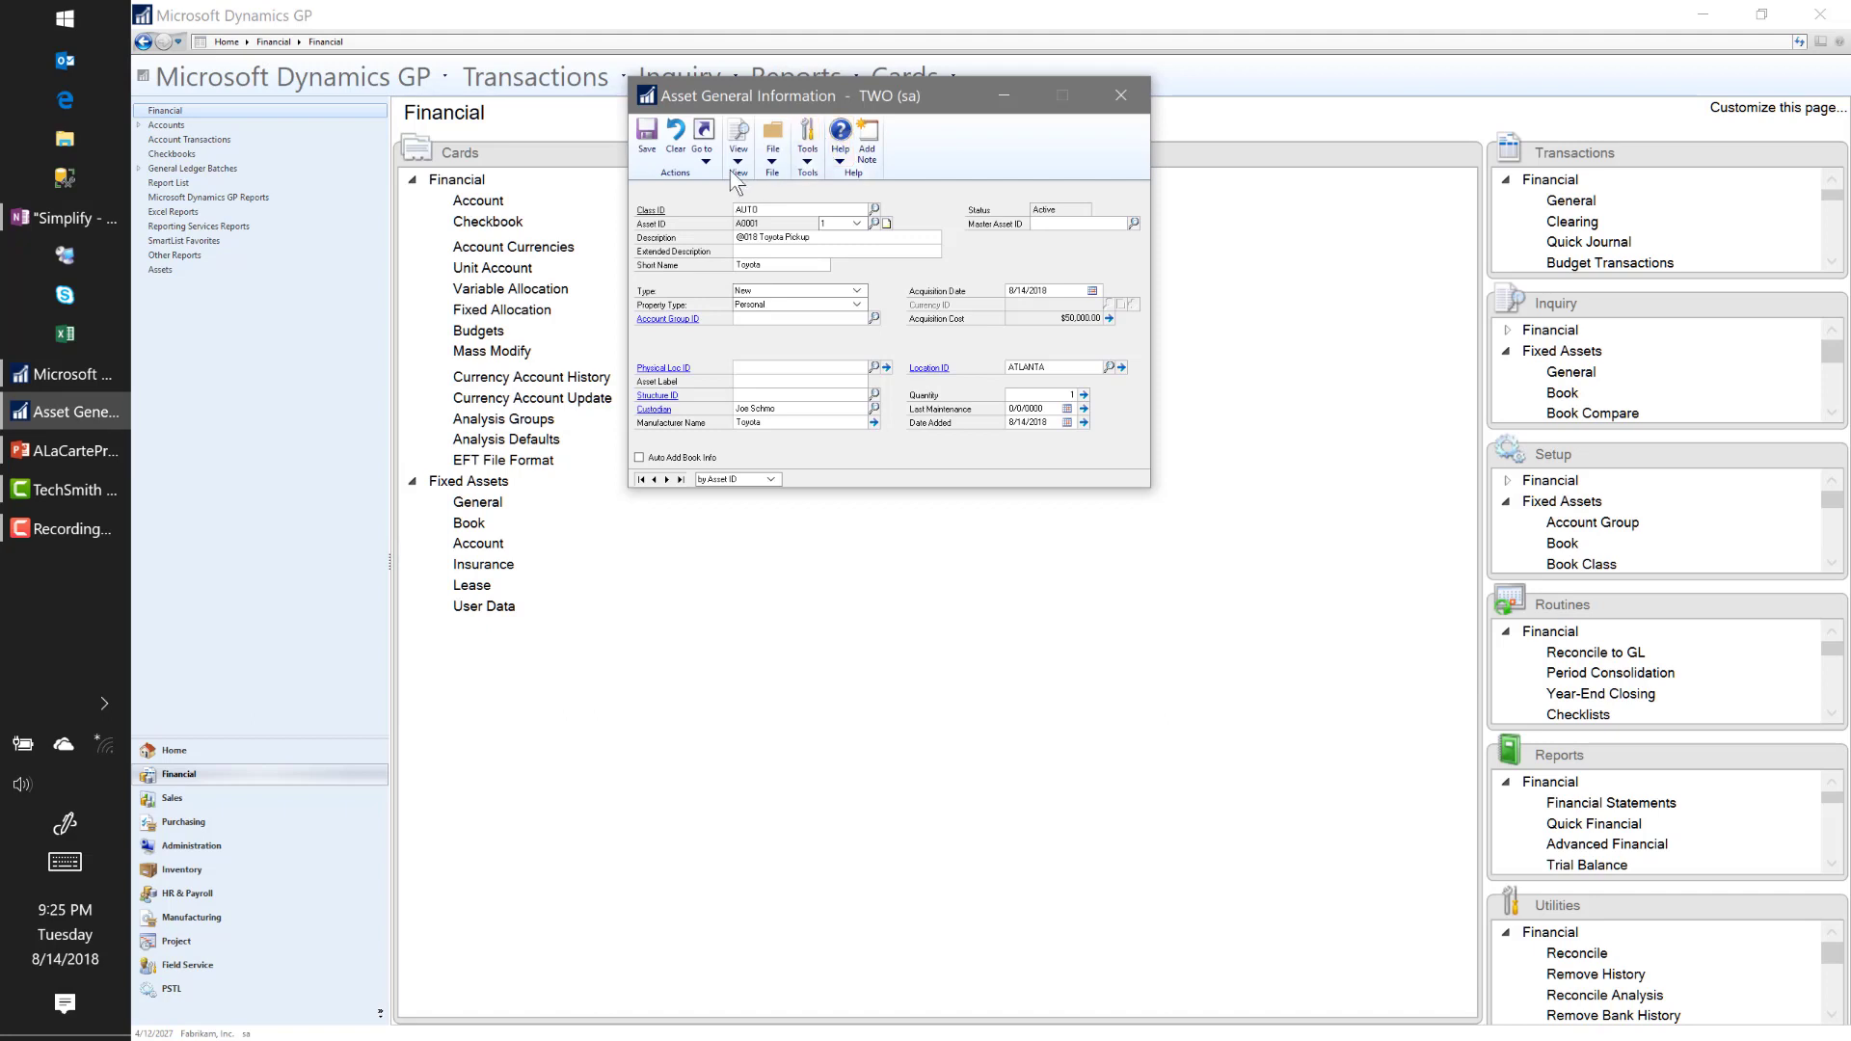
Step: Open the asset's user data, look up the existing Project Number values and cancel the lookup
{"action": "left_click", "coordinate": [708, 145]}
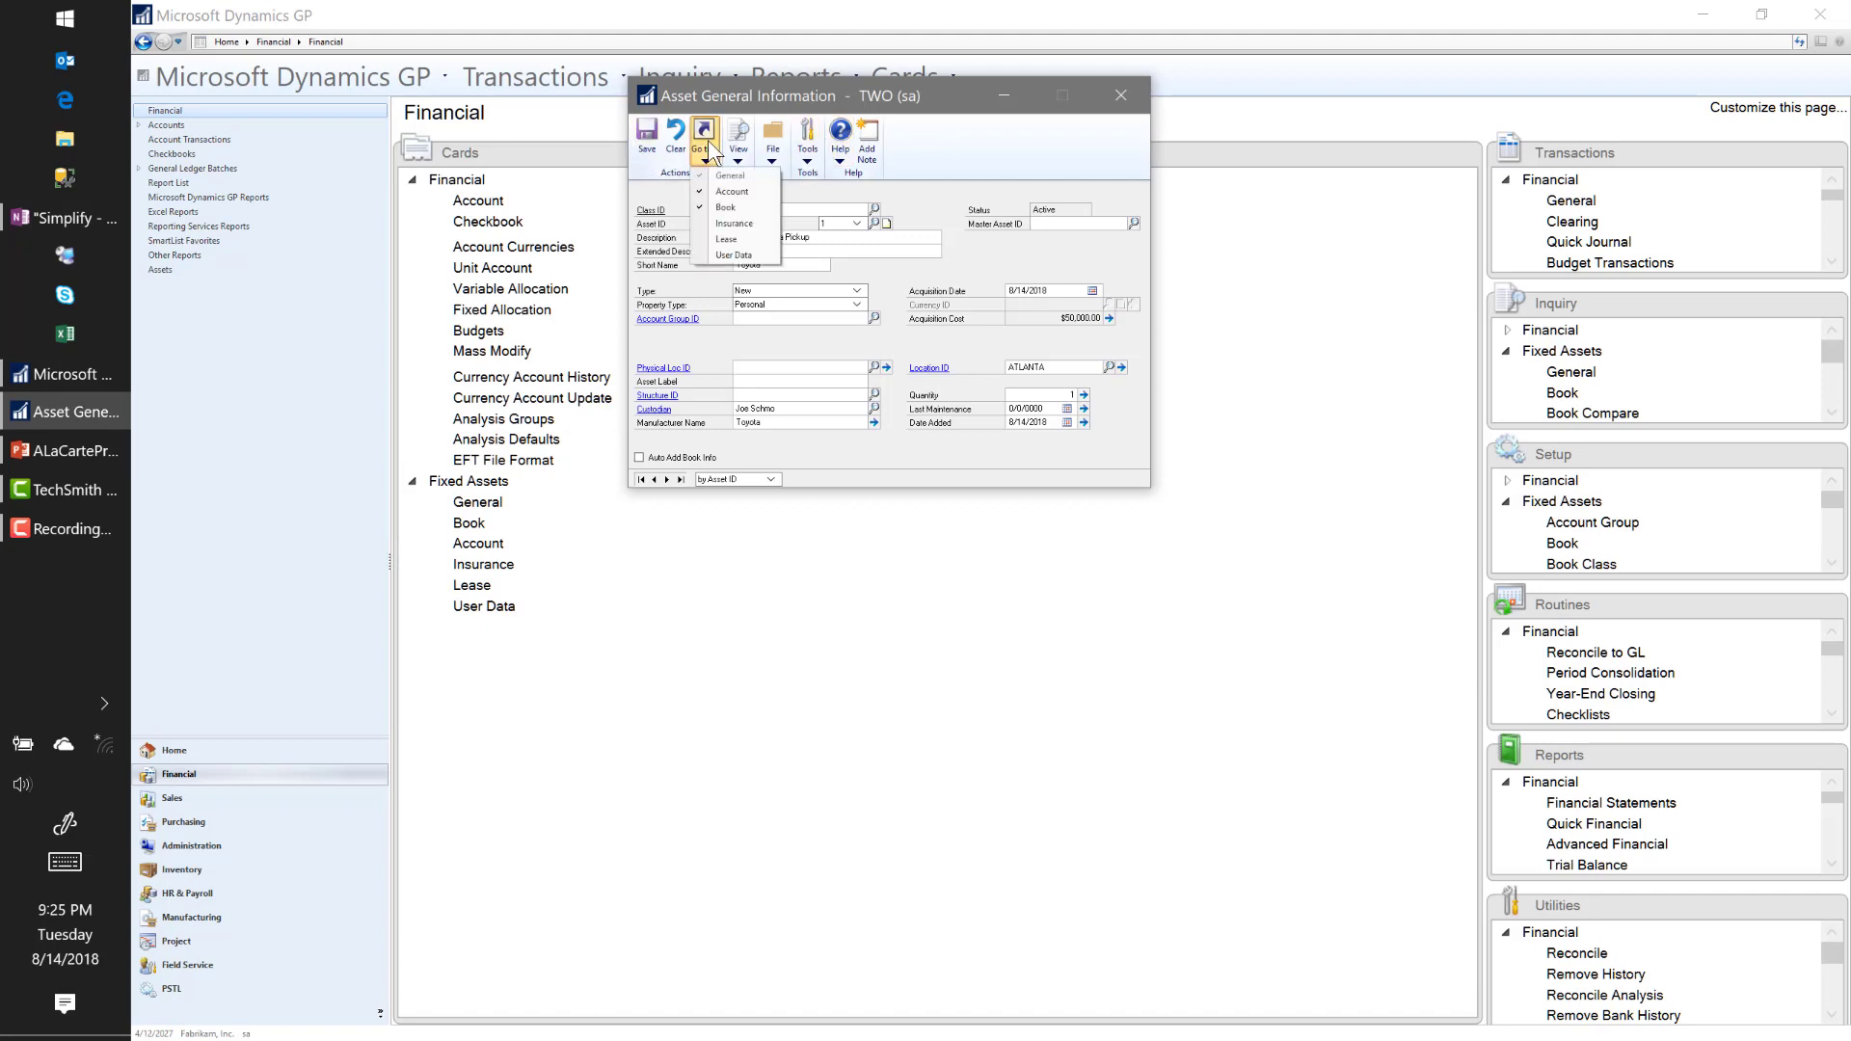
{"action": "left_click", "coordinate": [734, 254]}
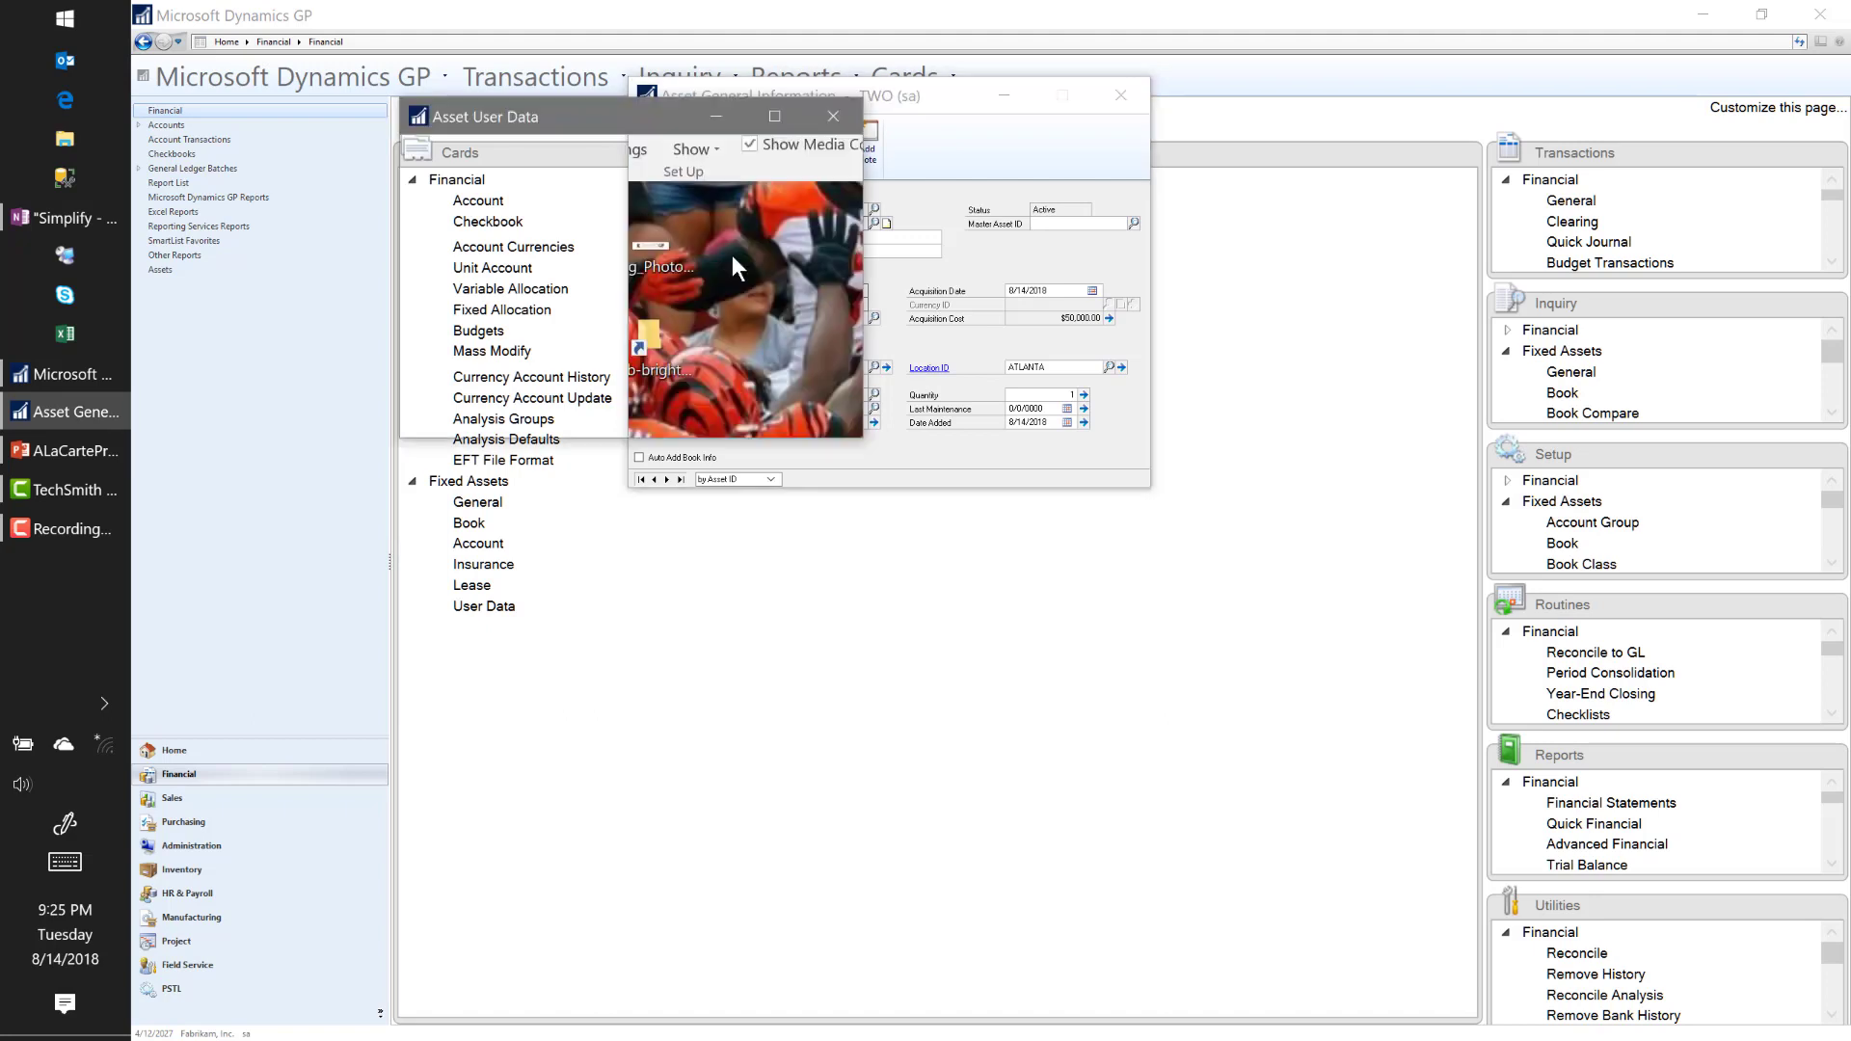
{"action": "left_click", "coordinate": [520, 296]}
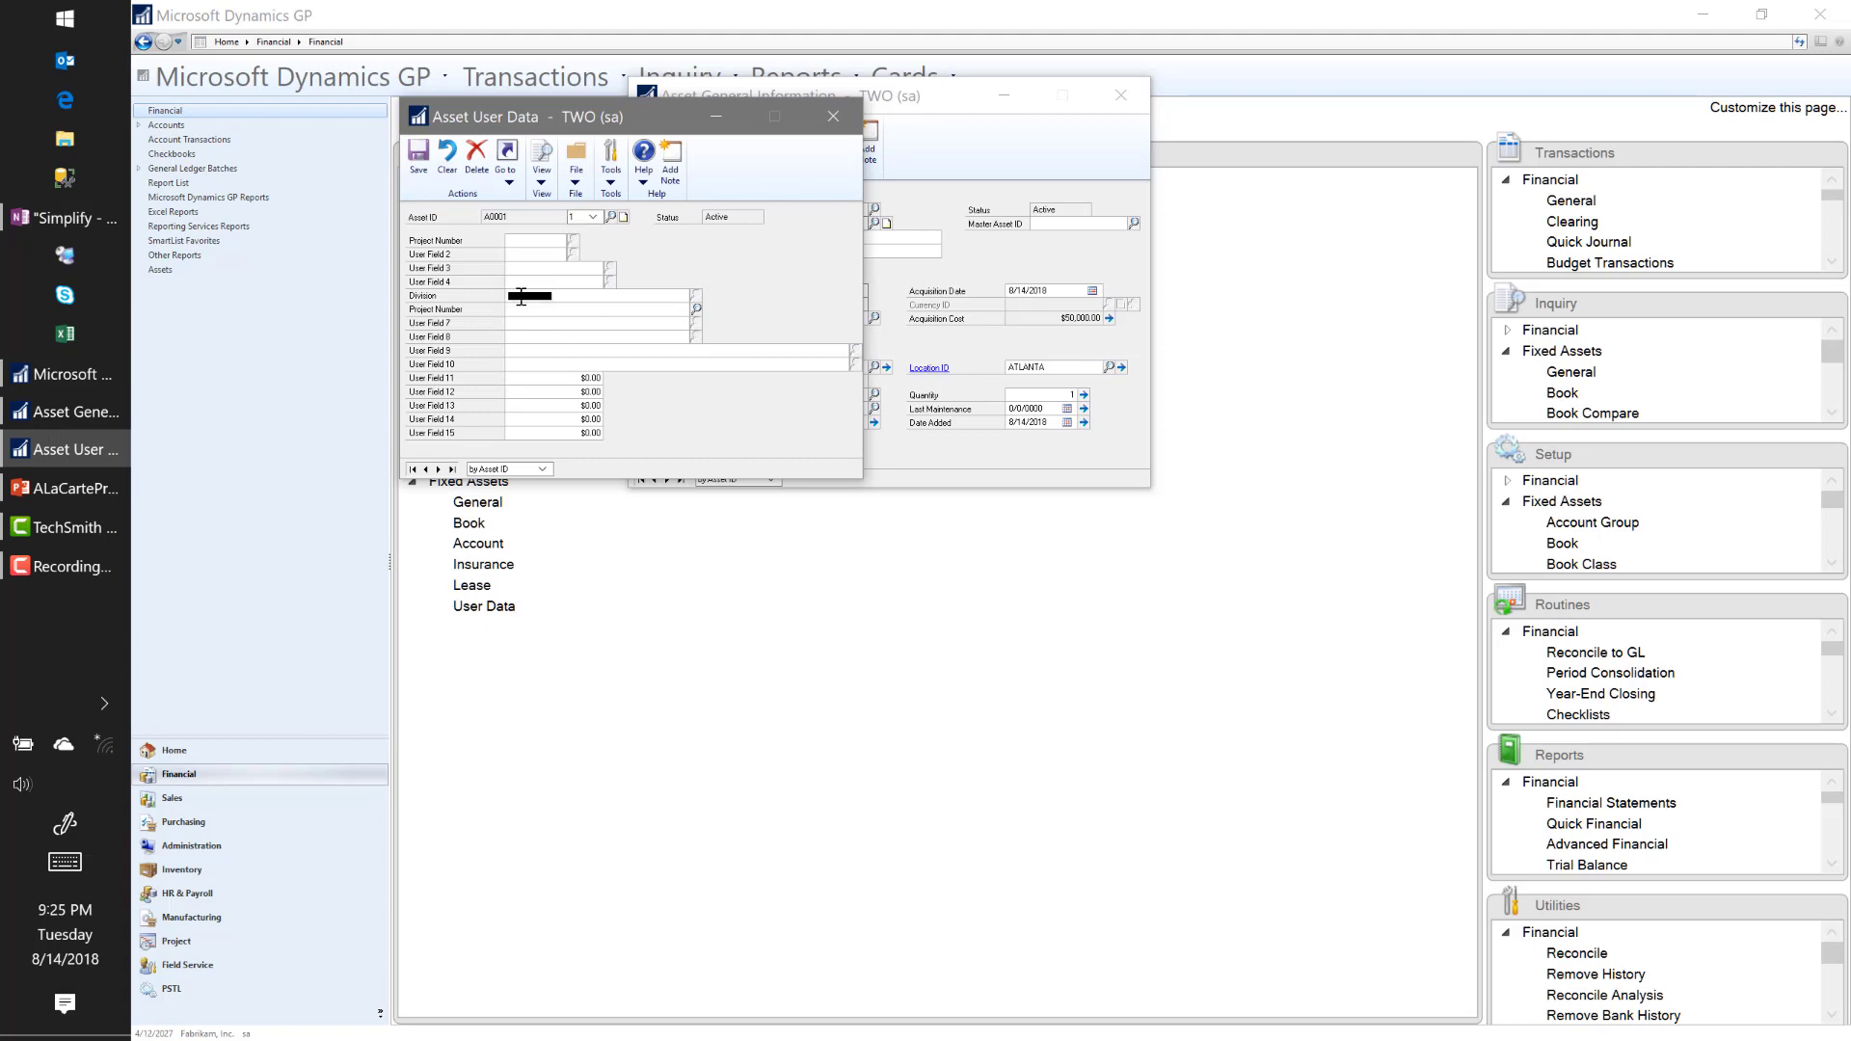
{"action": "left_click", "coordinate": [540, 323]}
{"action": "left_click", "coordinate": [538, 310]}
{"action": "left_click", "coordinate": [696, 308]}
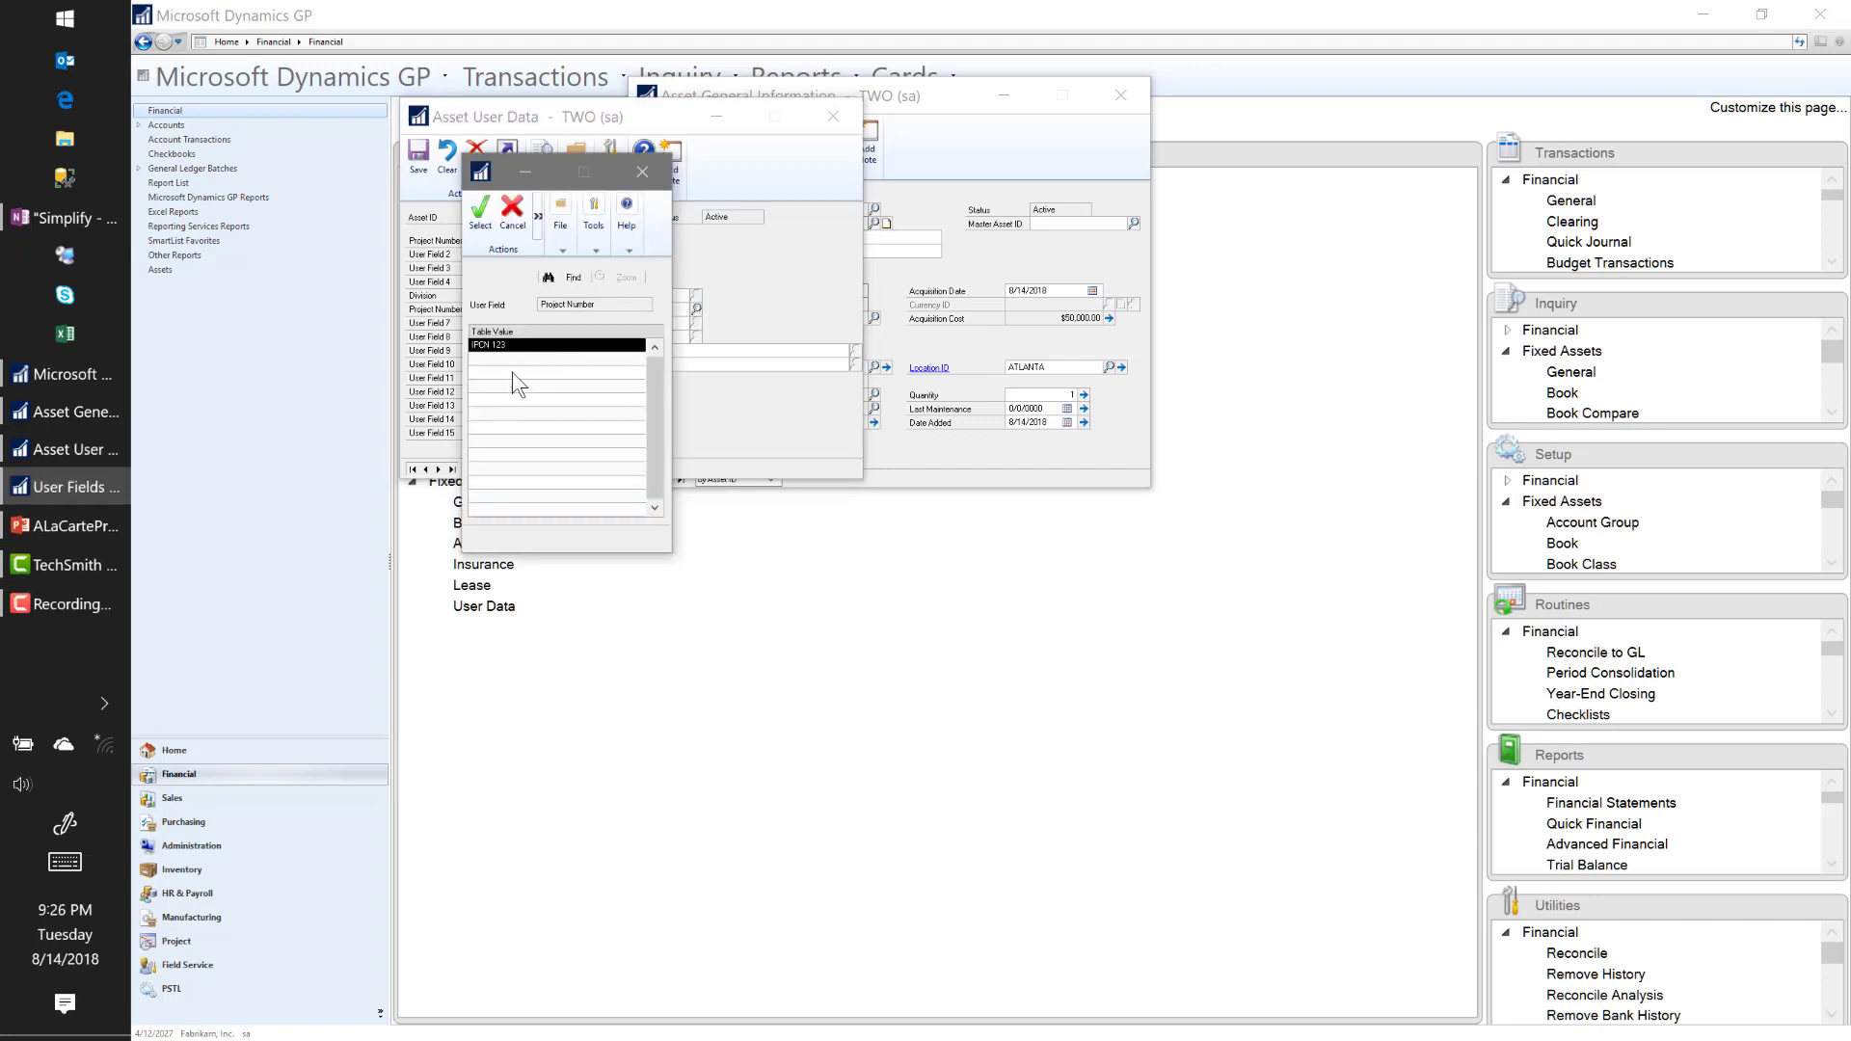
{"action": "left_click", "coordinate": [512, 207]}
Step: Enter "project 999" as the Project Number, add it as a new table value, and save and close the user data
{"action": "double_click", "coordinate": [522, 309]}
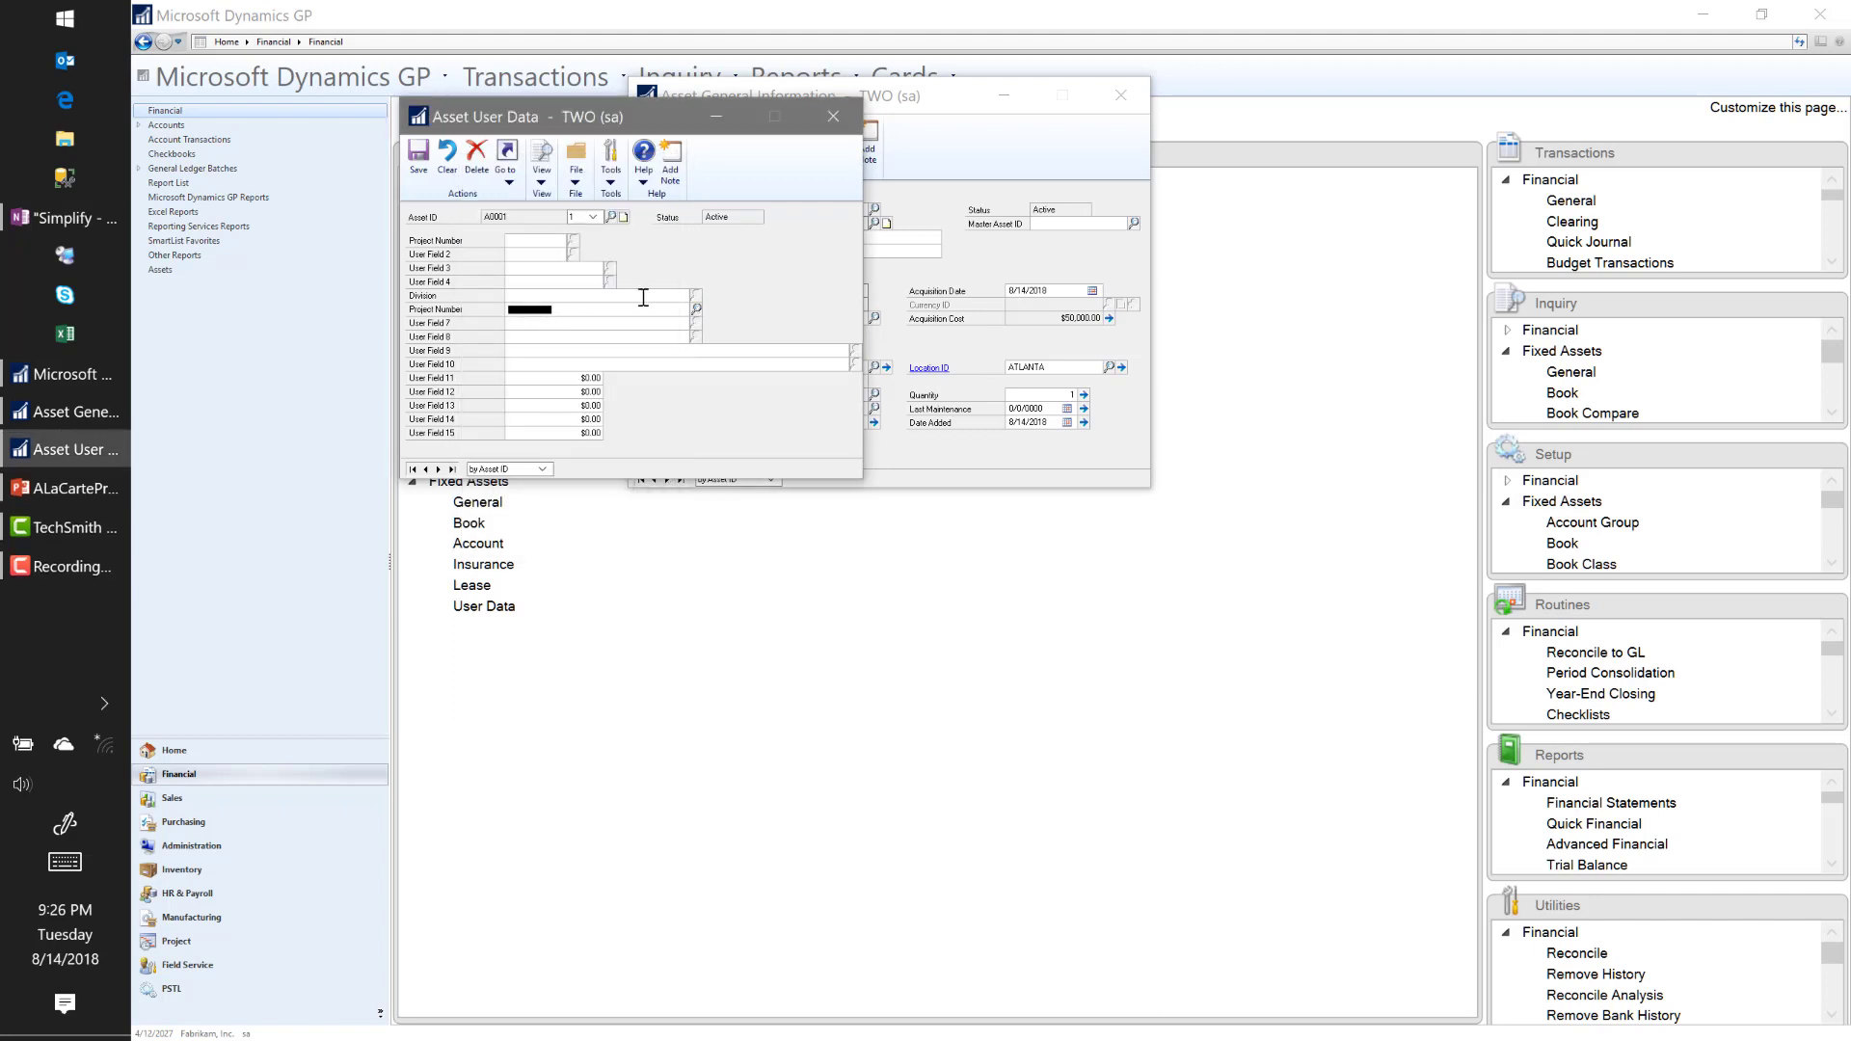
{"action": "type", "text": "project 999"}
{"action": "key", "text": "Tab"}
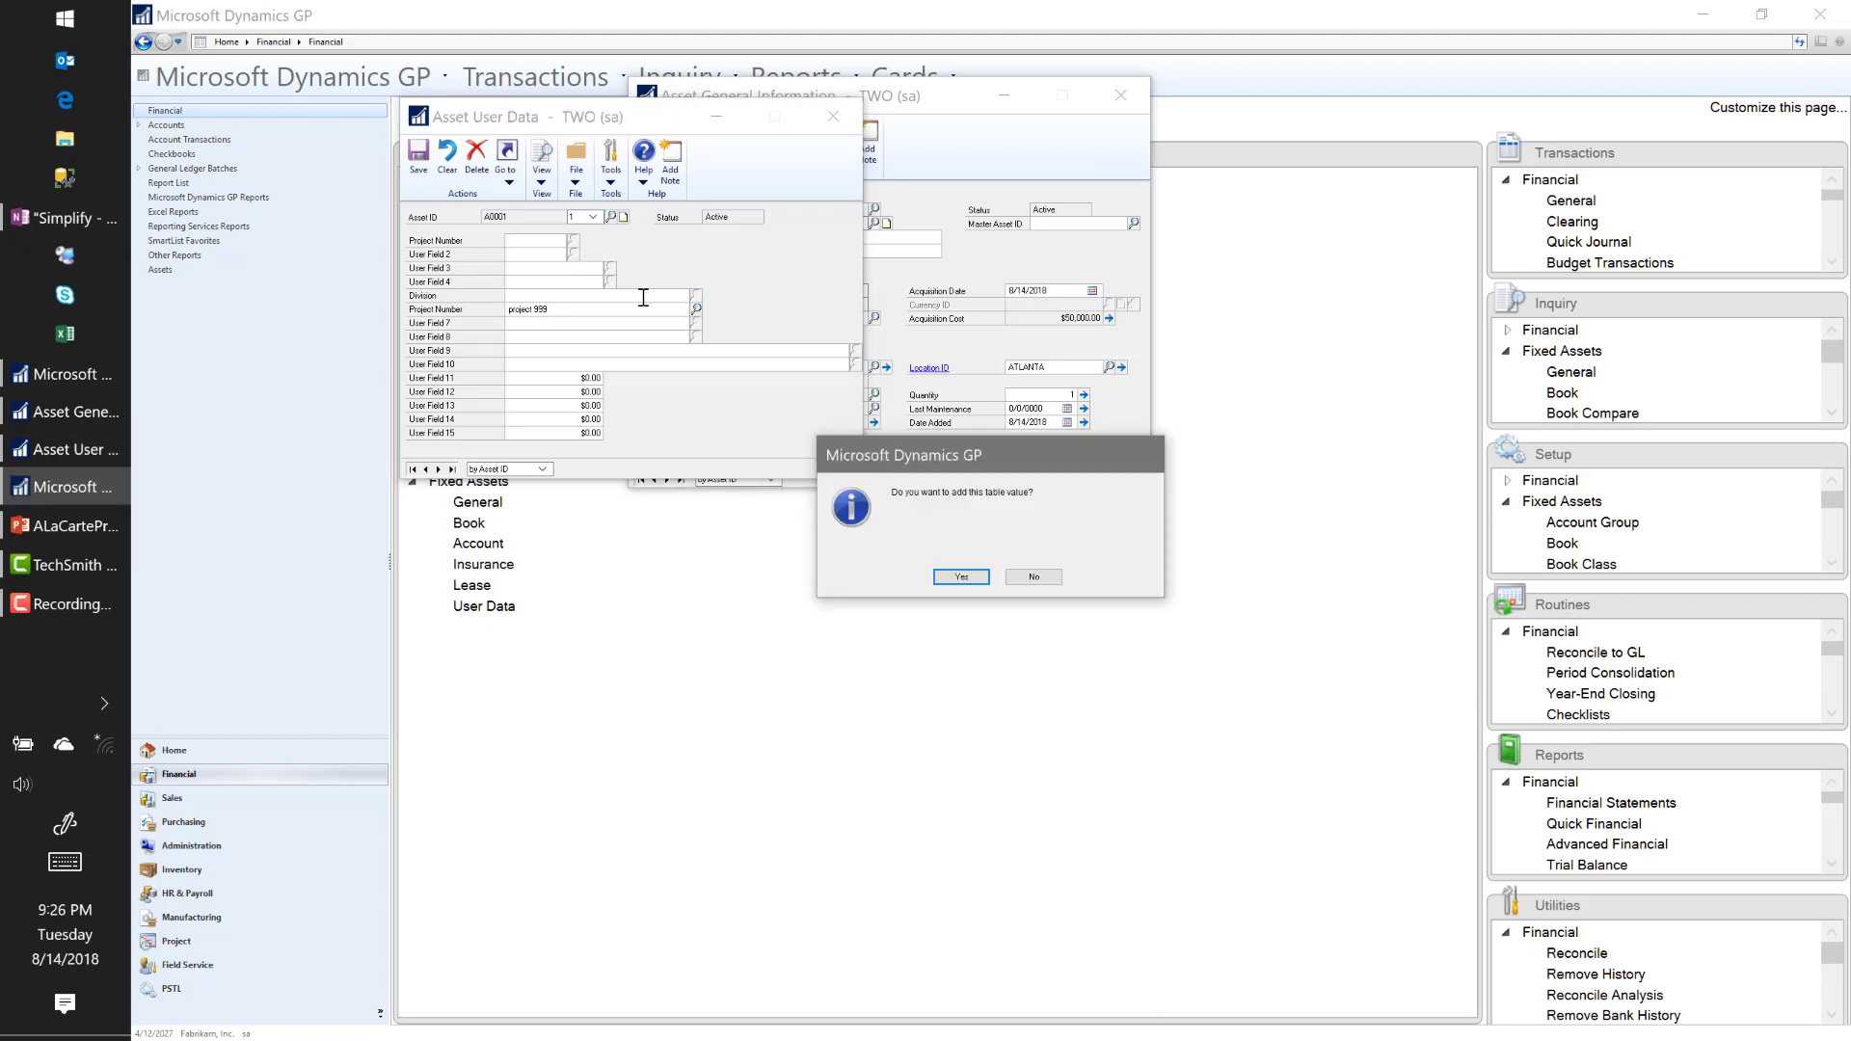
{"action": "left_click", "coordinate": [961, 578]}
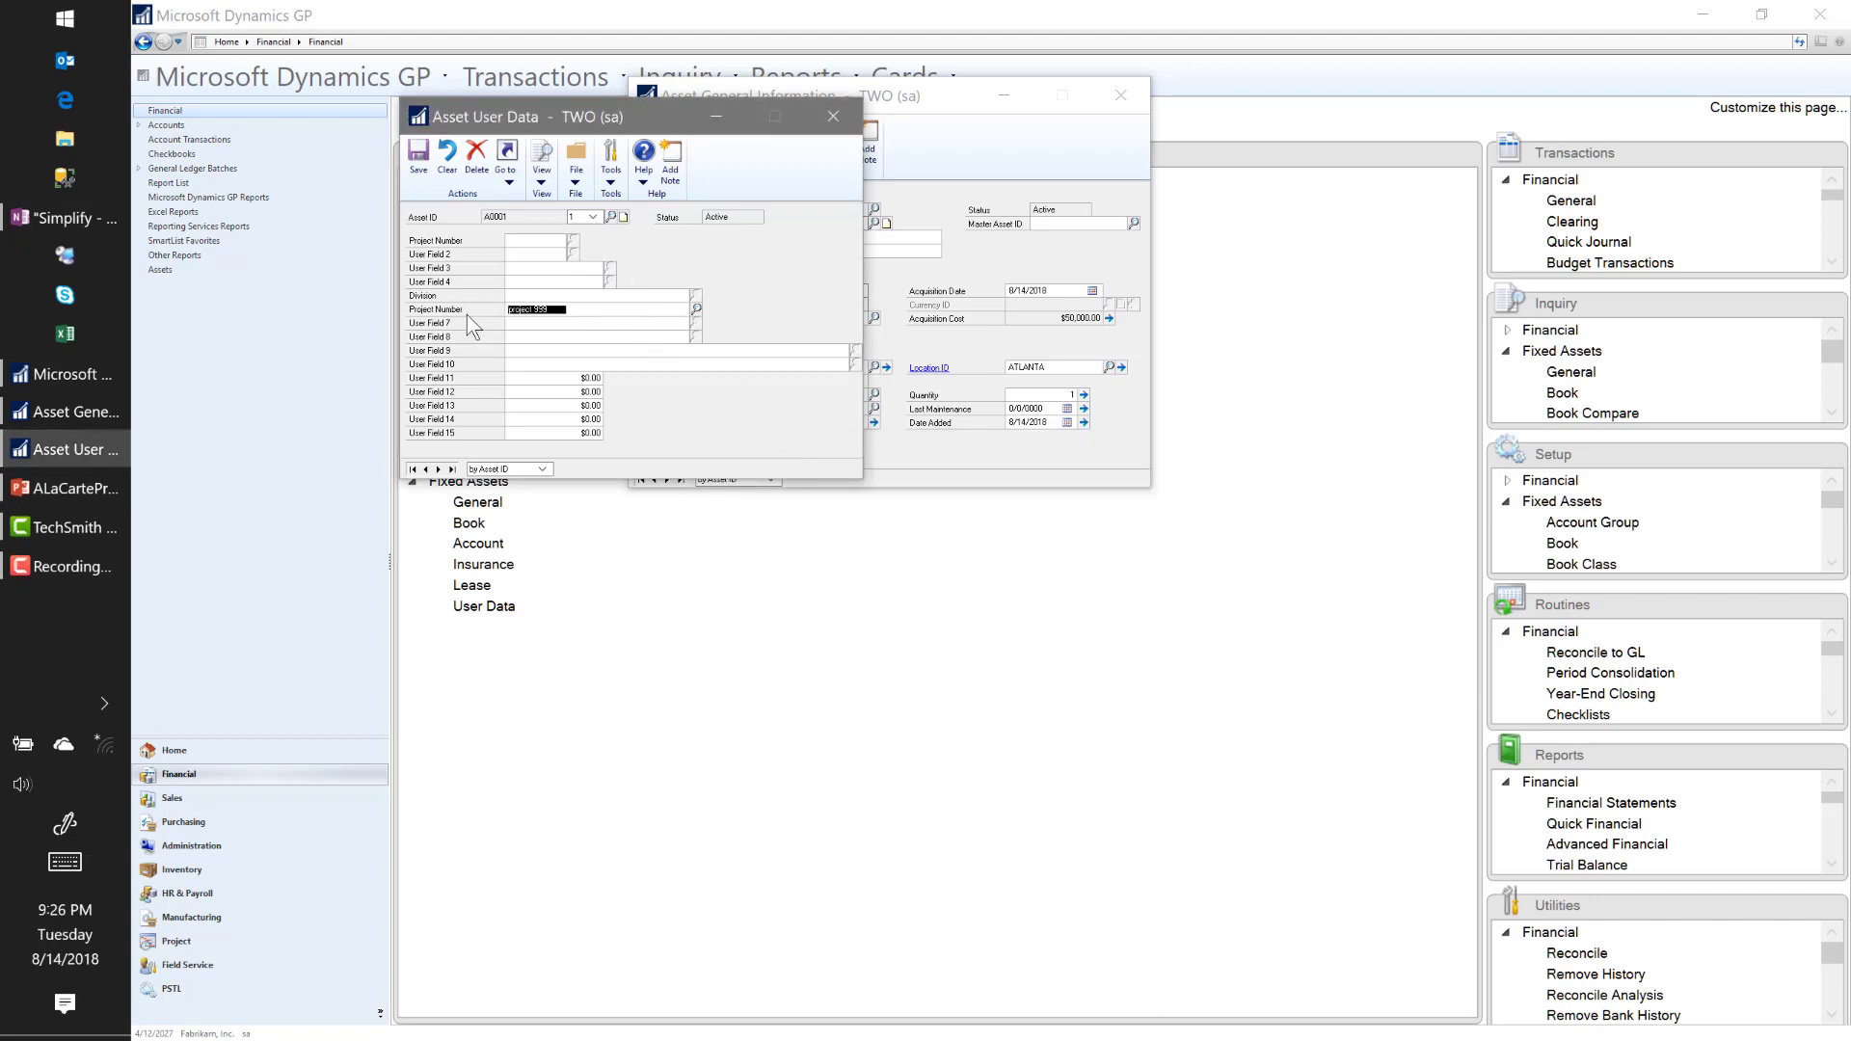
{"action": "left_click", "coordinate": [547, 312]}
{"action": "left_click", "coordinate": [417, 172]}
{"action": "left_click", "coordinate": [833, 117]}
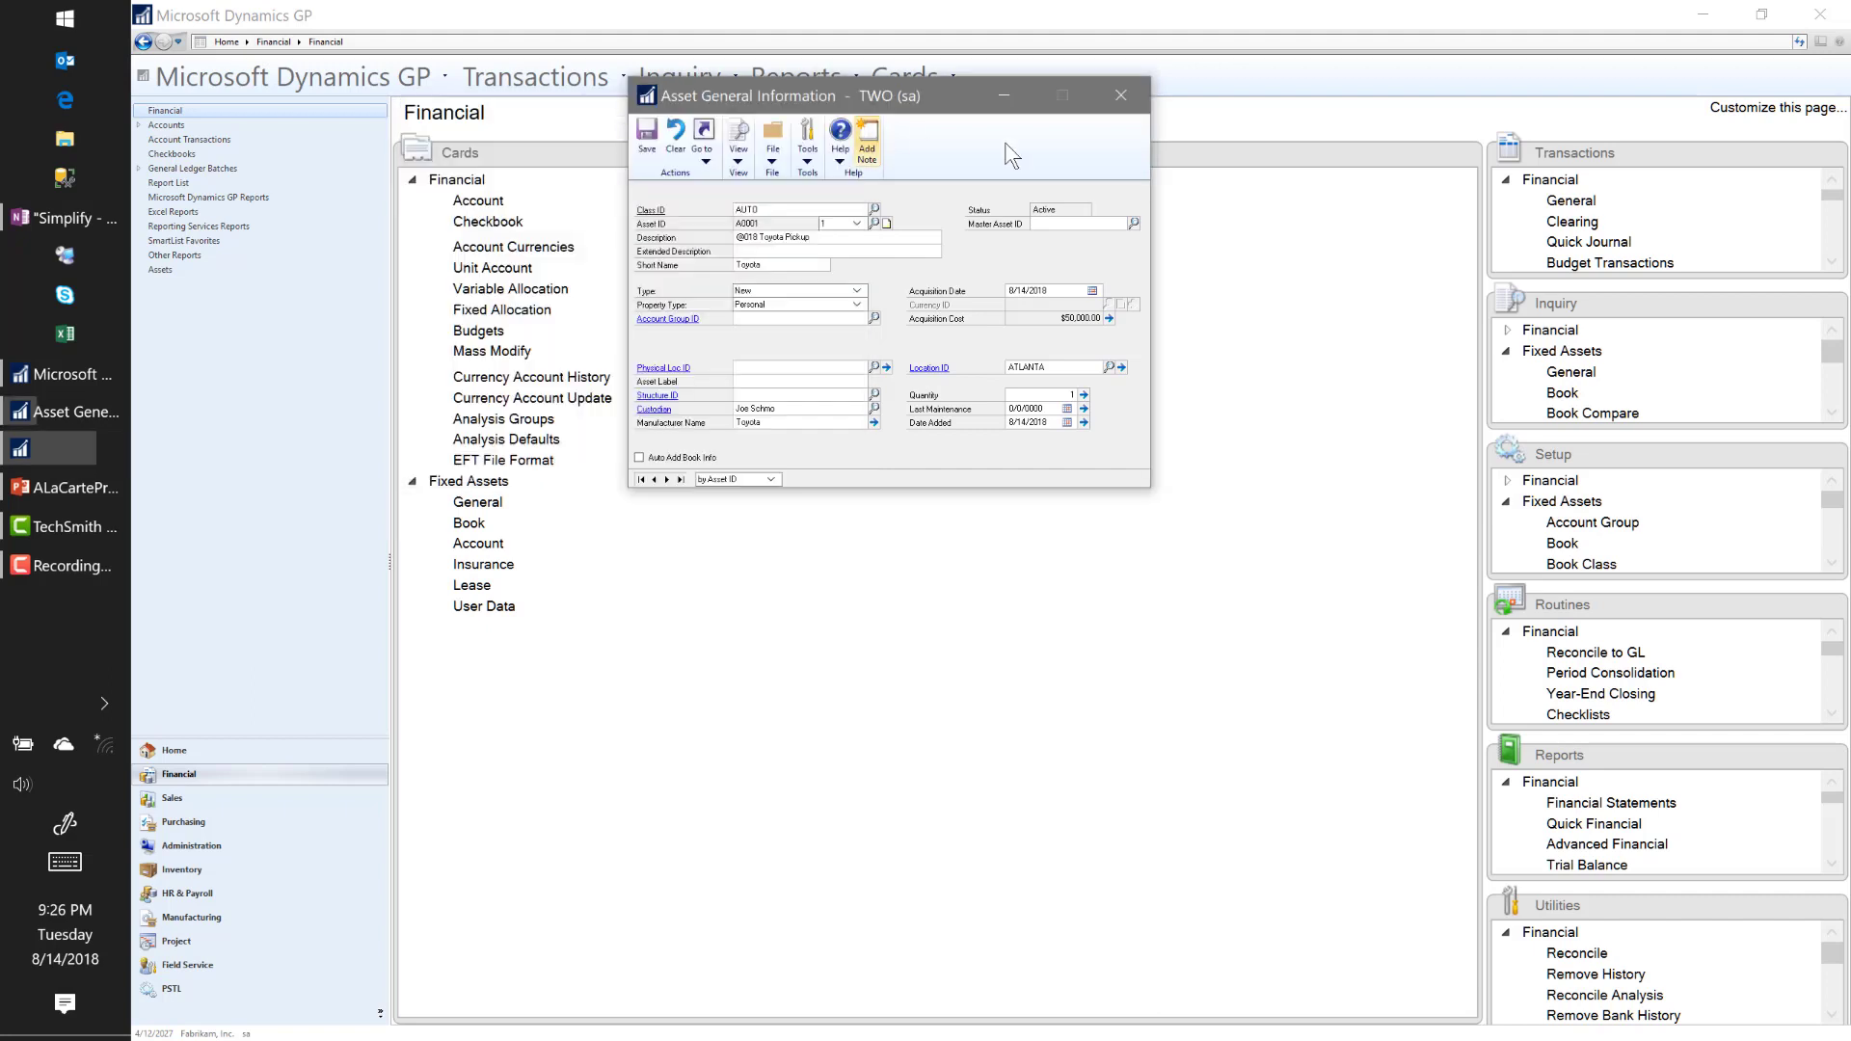
Step: Close the asset card and open the Fixed Assets Depreciate routine
{"action": "left_click", "coordinate": [1121, 88]}
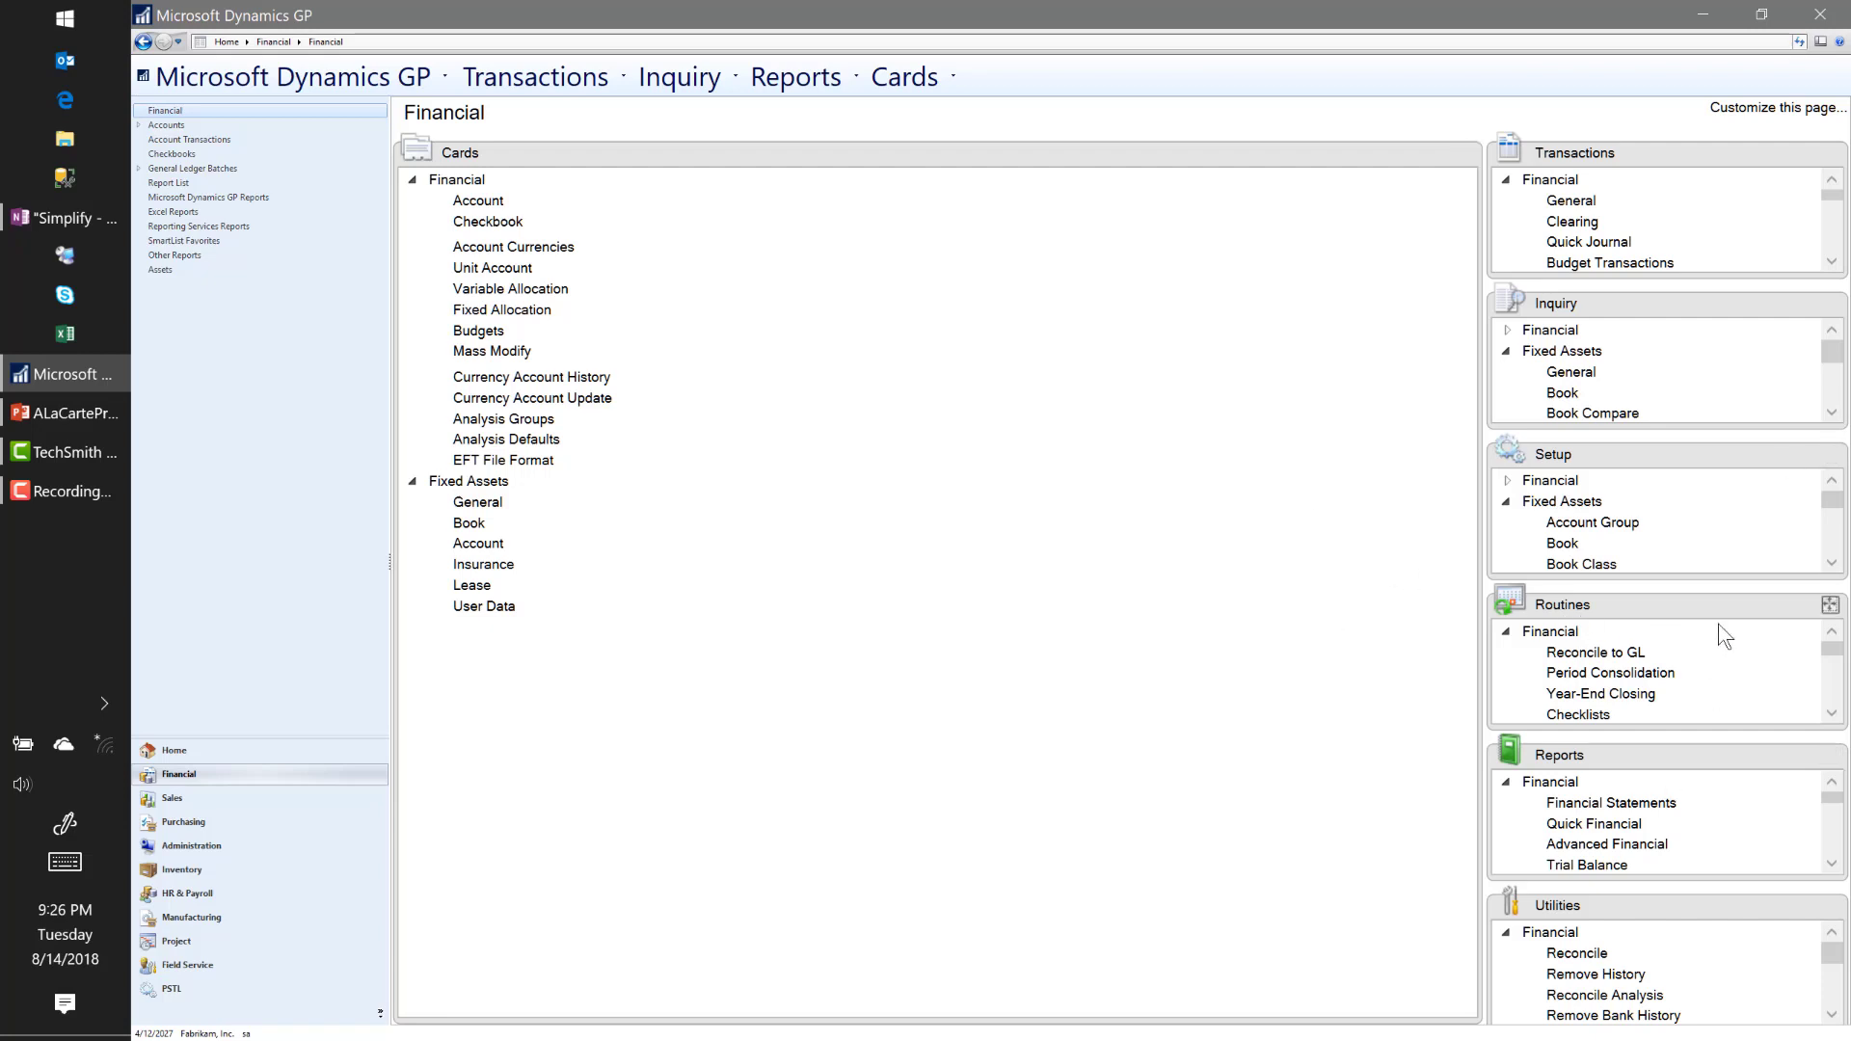
{"action": "left_click", "coordinate": [1830, 605]}
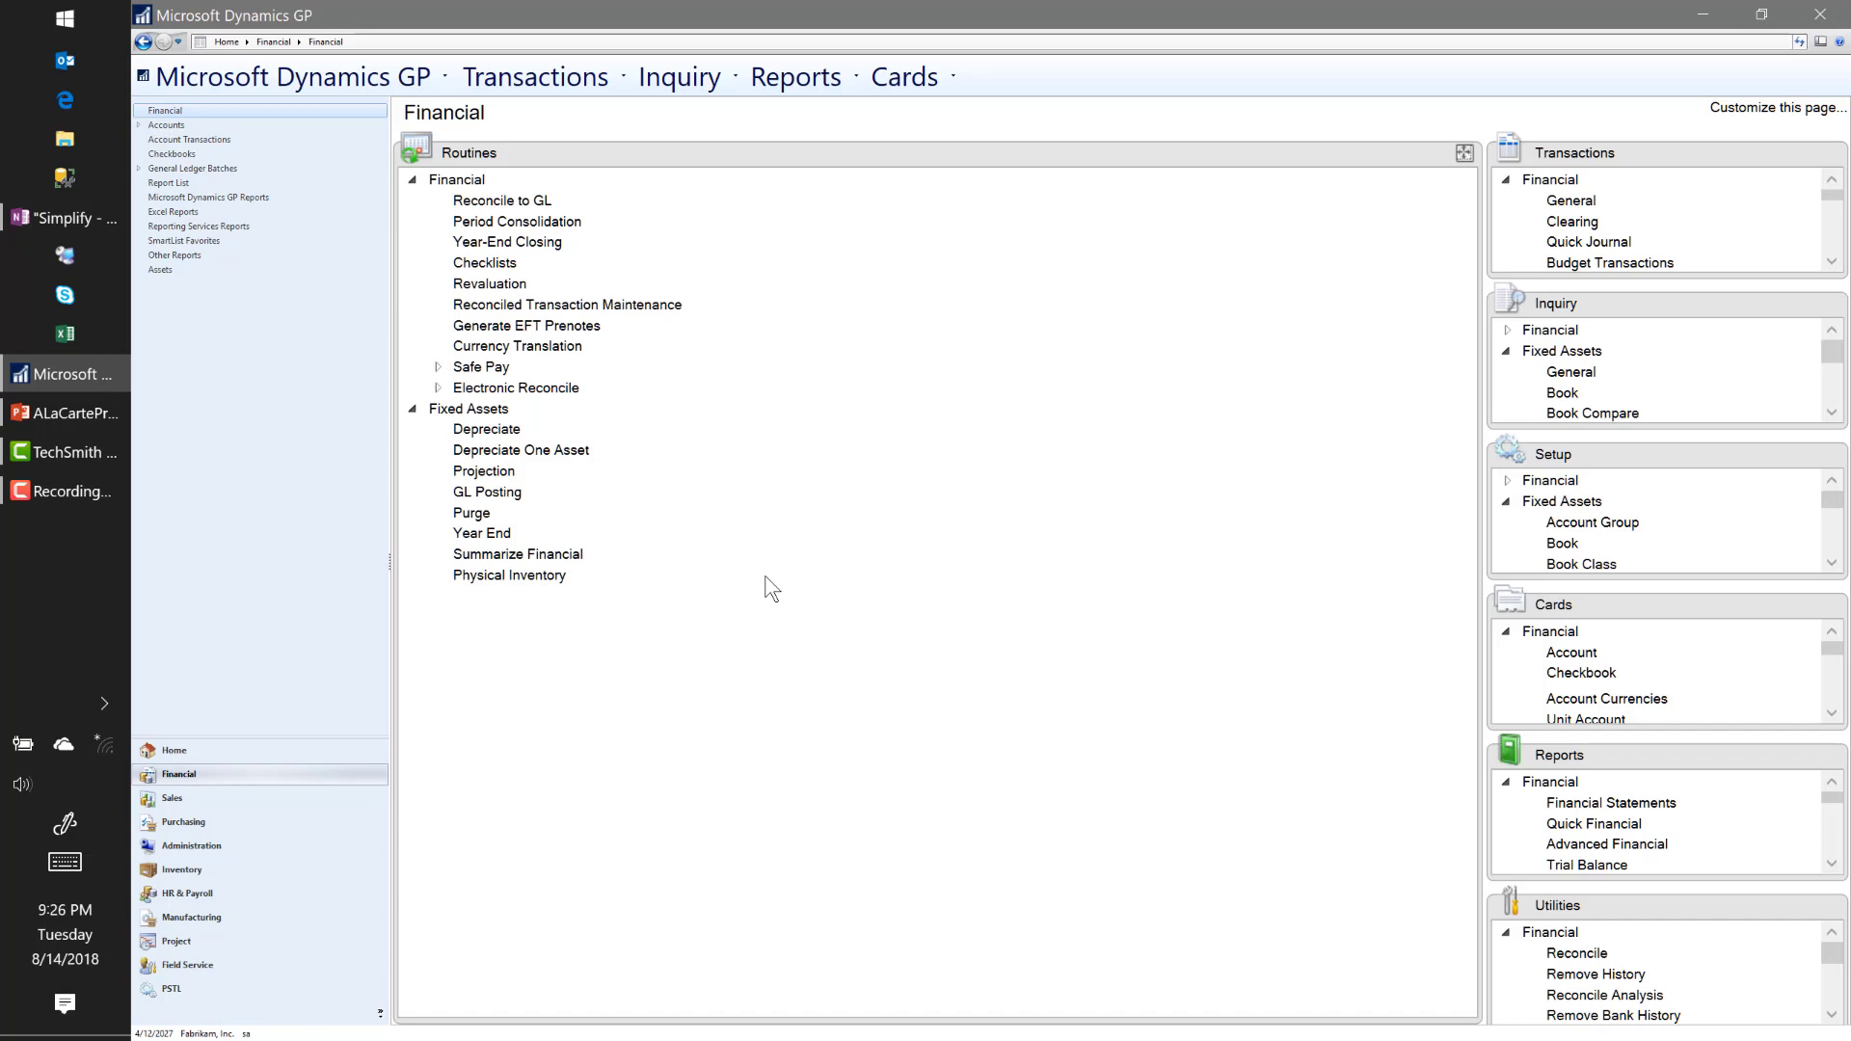
{"action": "left_click", "coordinate": [485, 431]}
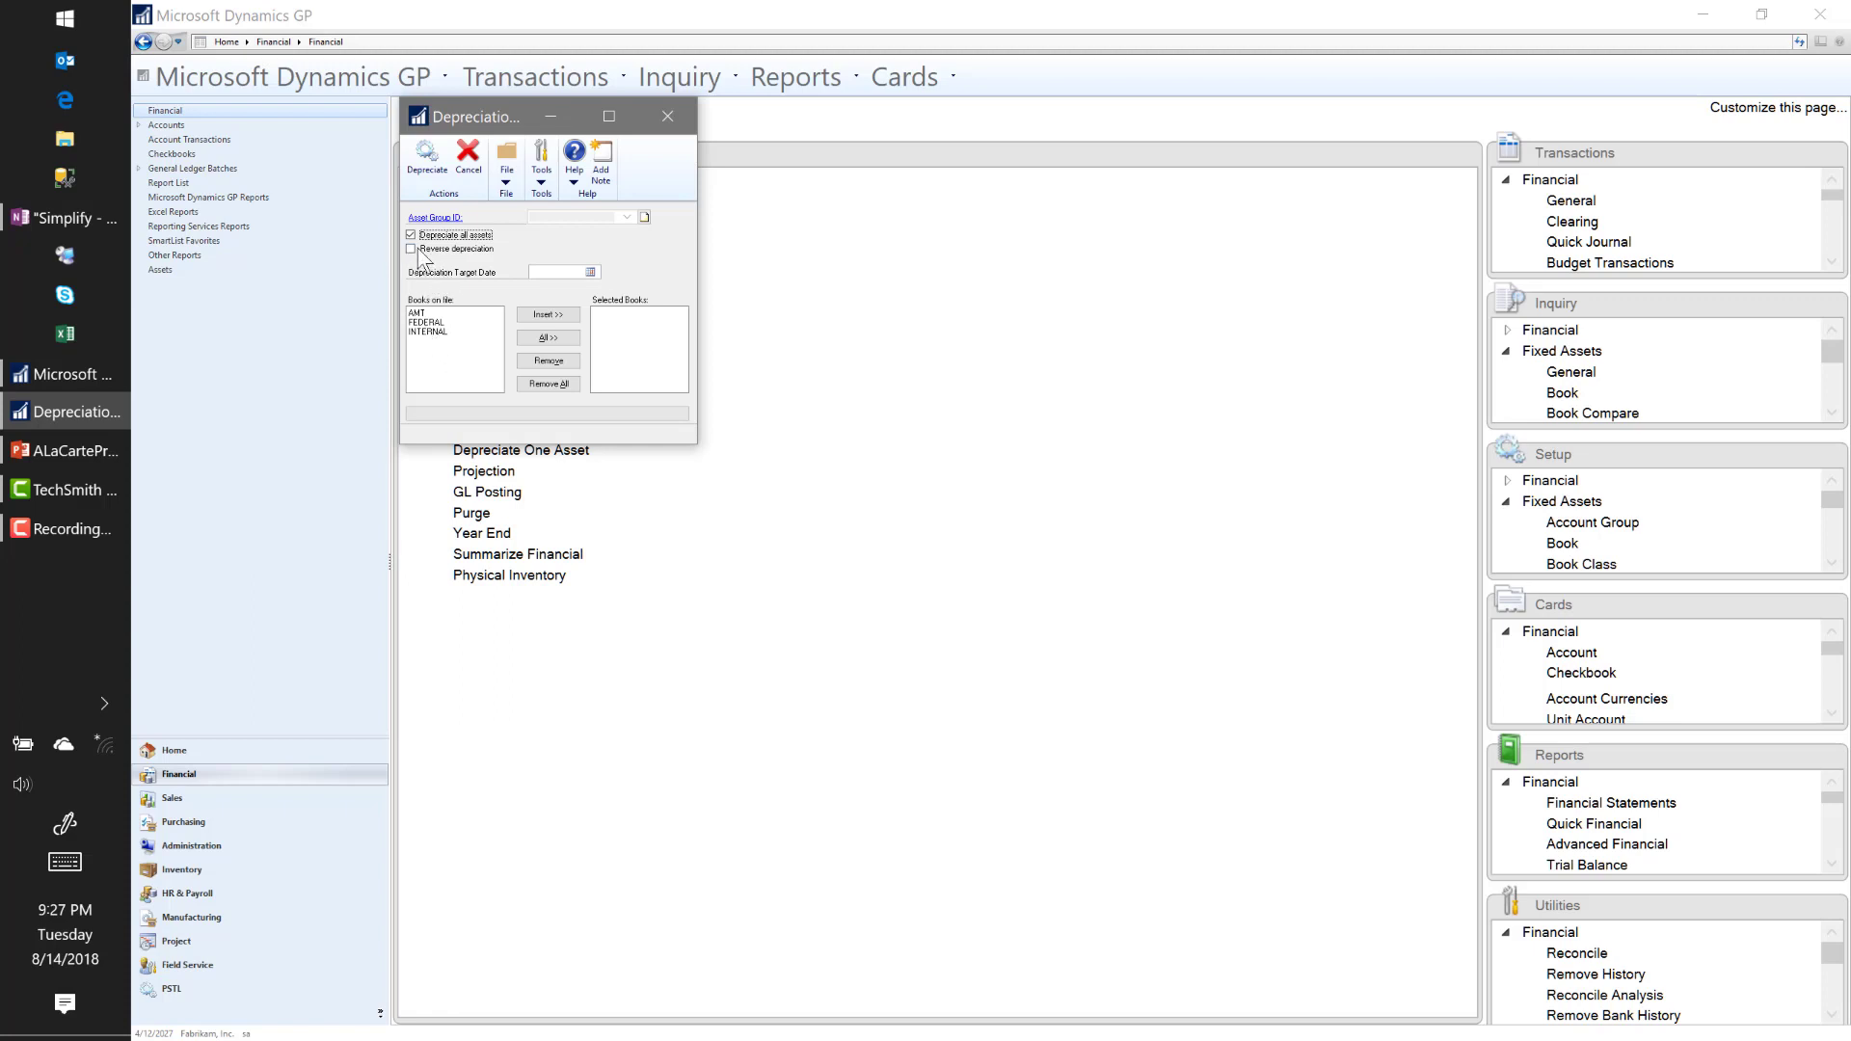
Step: Run depreciation of all assets for the INTERNAL book with a target date of 8/31/2027
{"action": "left_click", "coordinate": [415, 332]}
{"action": "left_click", "coordinate": [534, 315]}
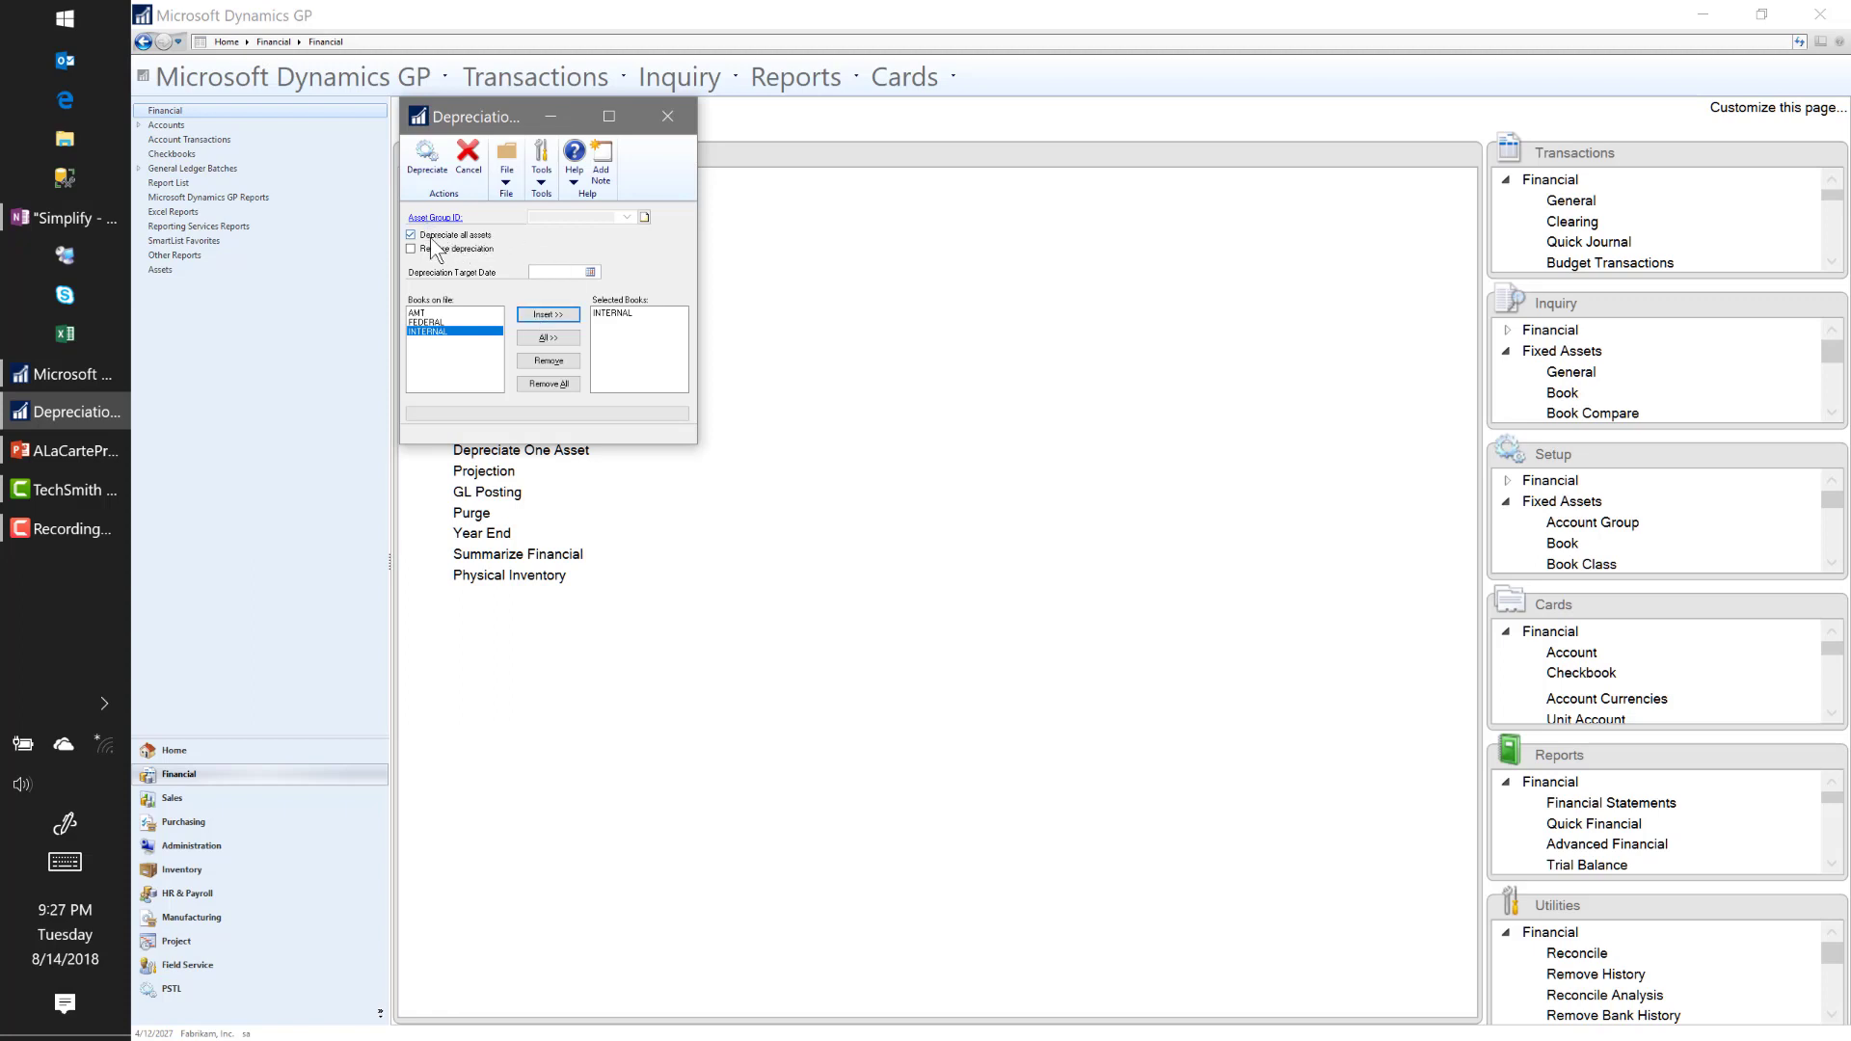
{"action": "left_click", "coordinate": [577, 270]}
{"action": "type", "text": "0808"}
{"action": "type", "text": "312027"}
{"action": "key", "text": "Tab"}
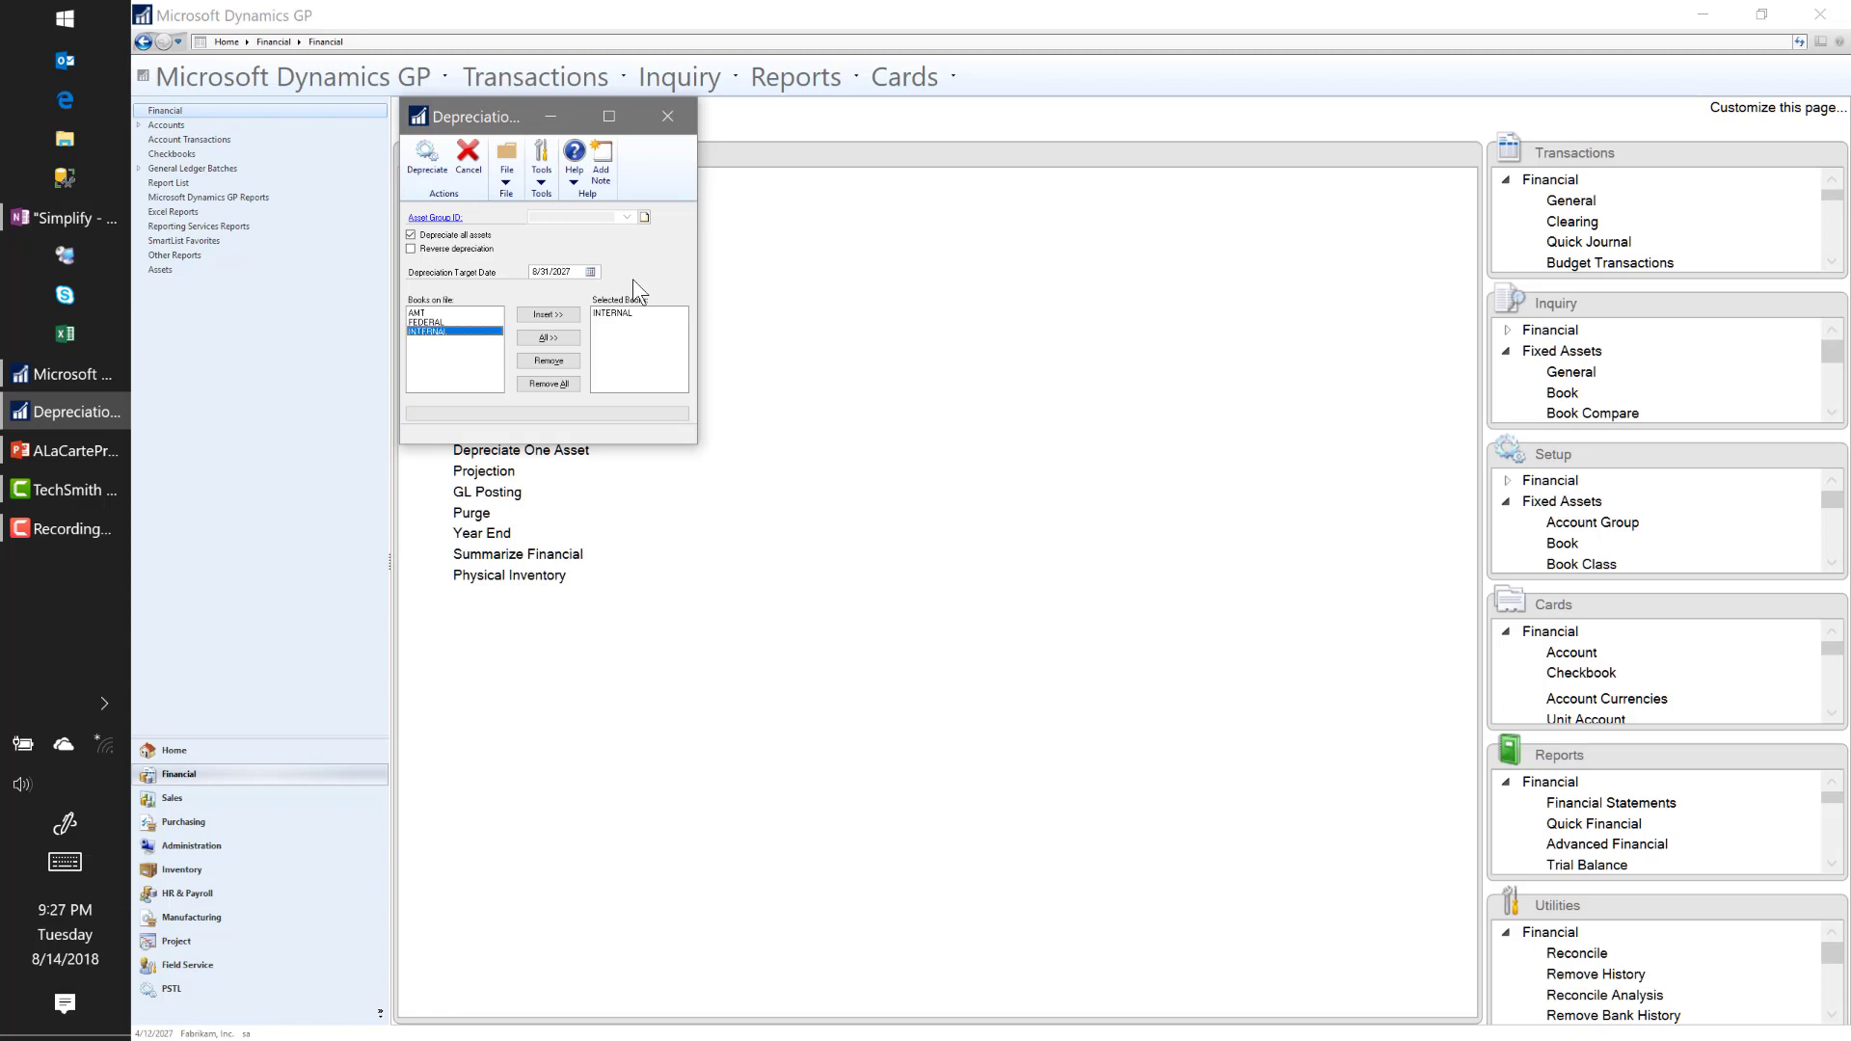
{"action": "left_click", "coordinate": [439, 172]}
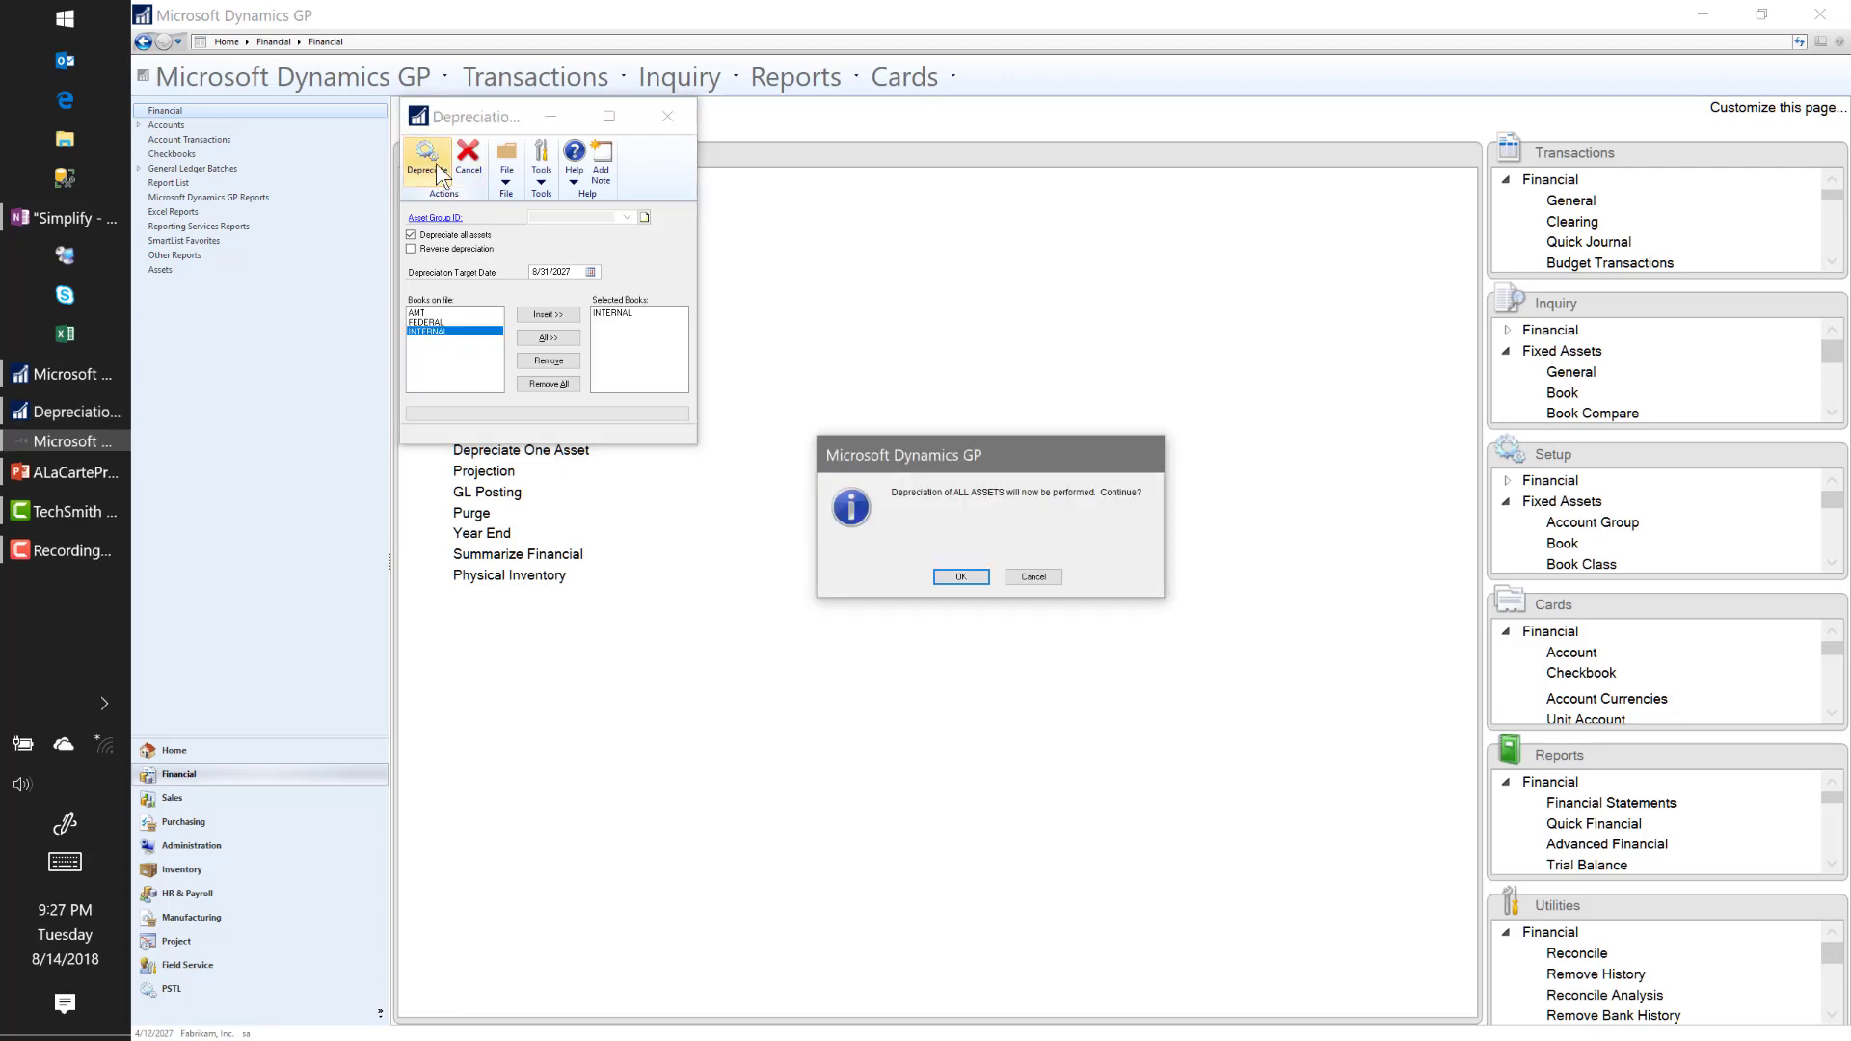
{"action": "left_click", "coordinate": [962, 576]}
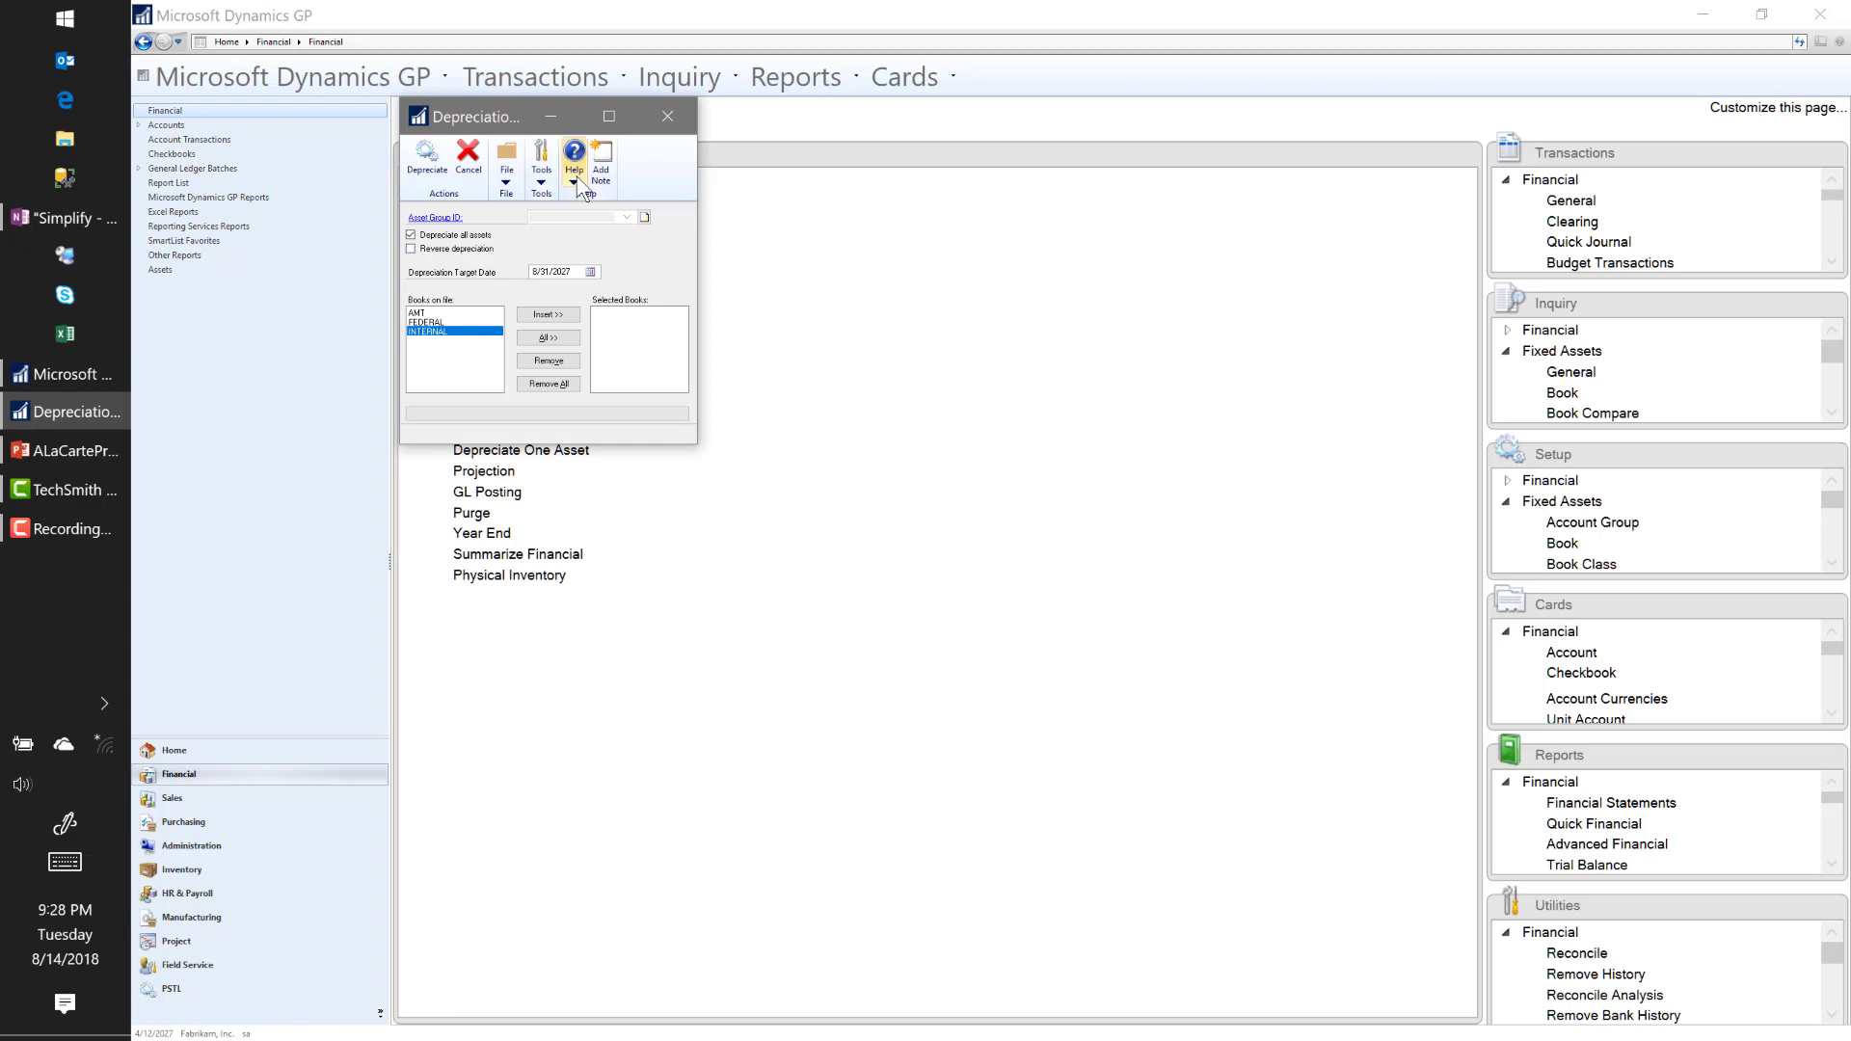
Step: Enable reverse depreciation and set the depreciation target date to 8/1/2018
{"action": "left_click", "coordinate": [464, 250]}
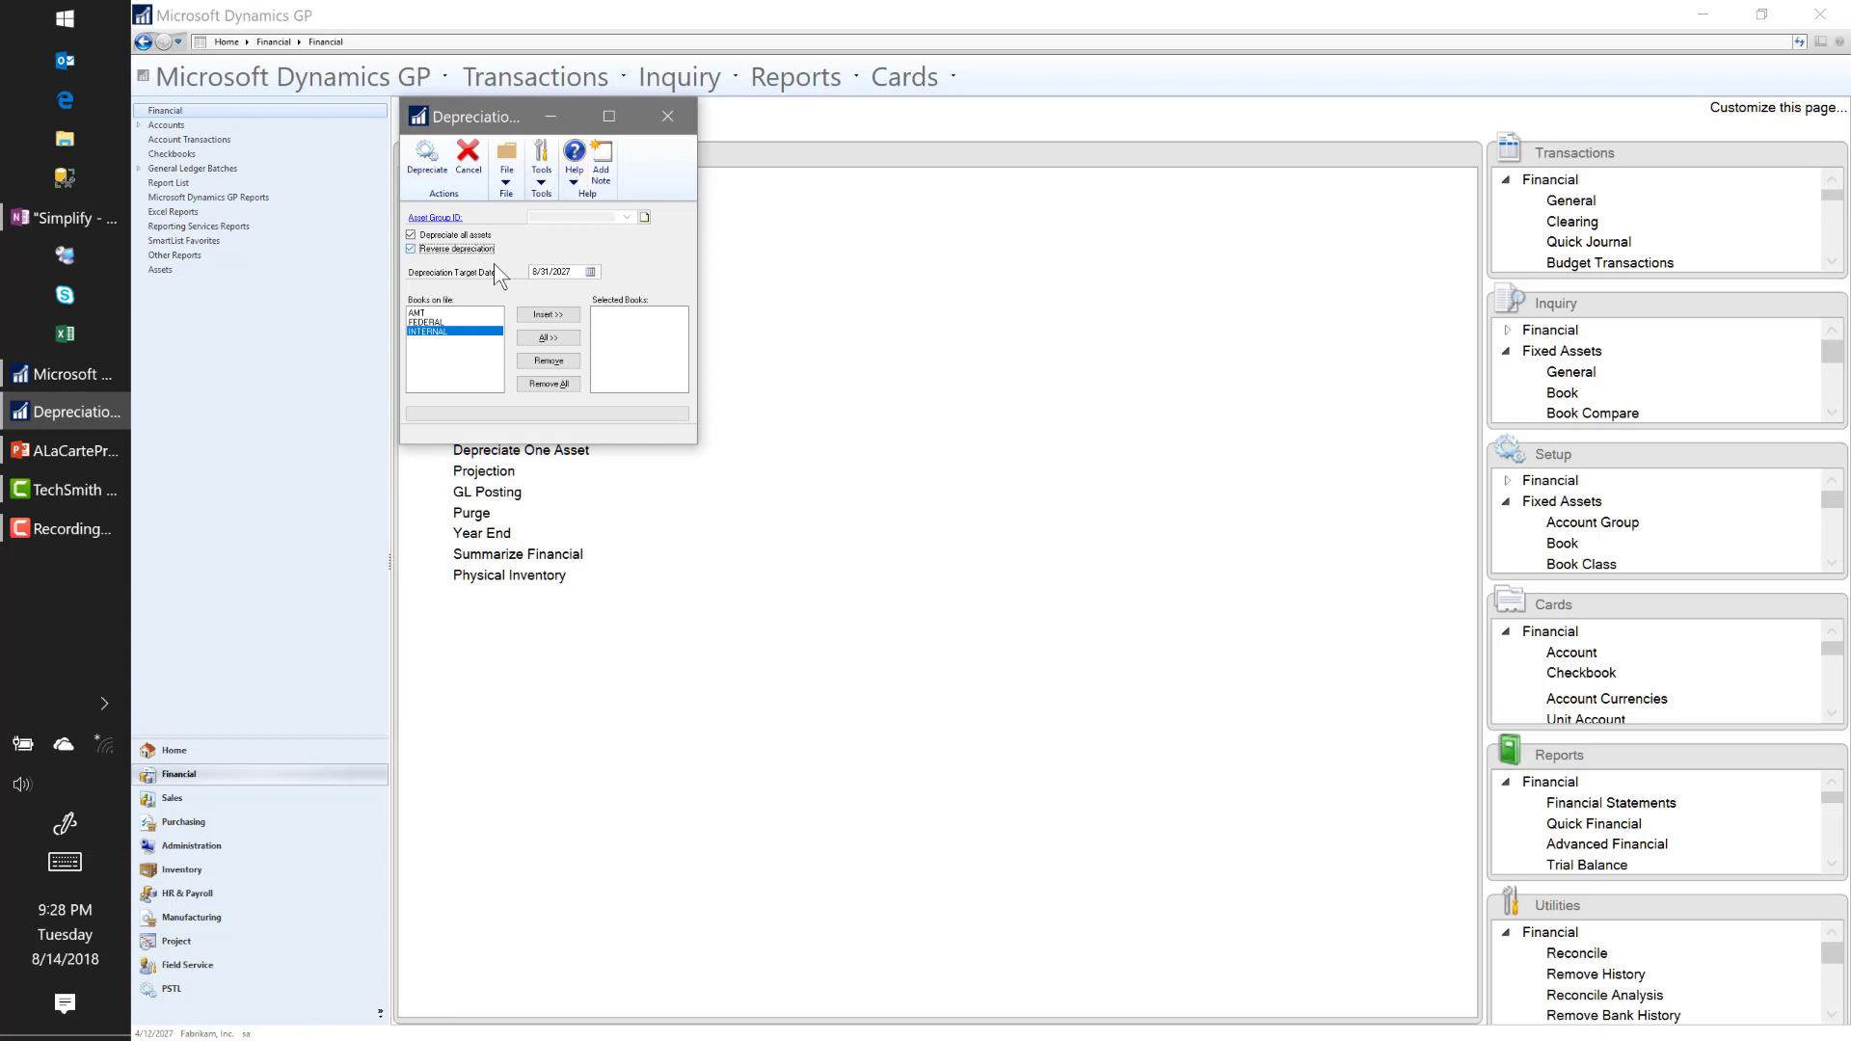
{"action": "left_click", "coordinate": [555, 270]}
{"action": "type", "text": "08012018"}
{"action": "key", "text": "Tab"}
{"action": "left_click", "coordinate": [569, 274]}
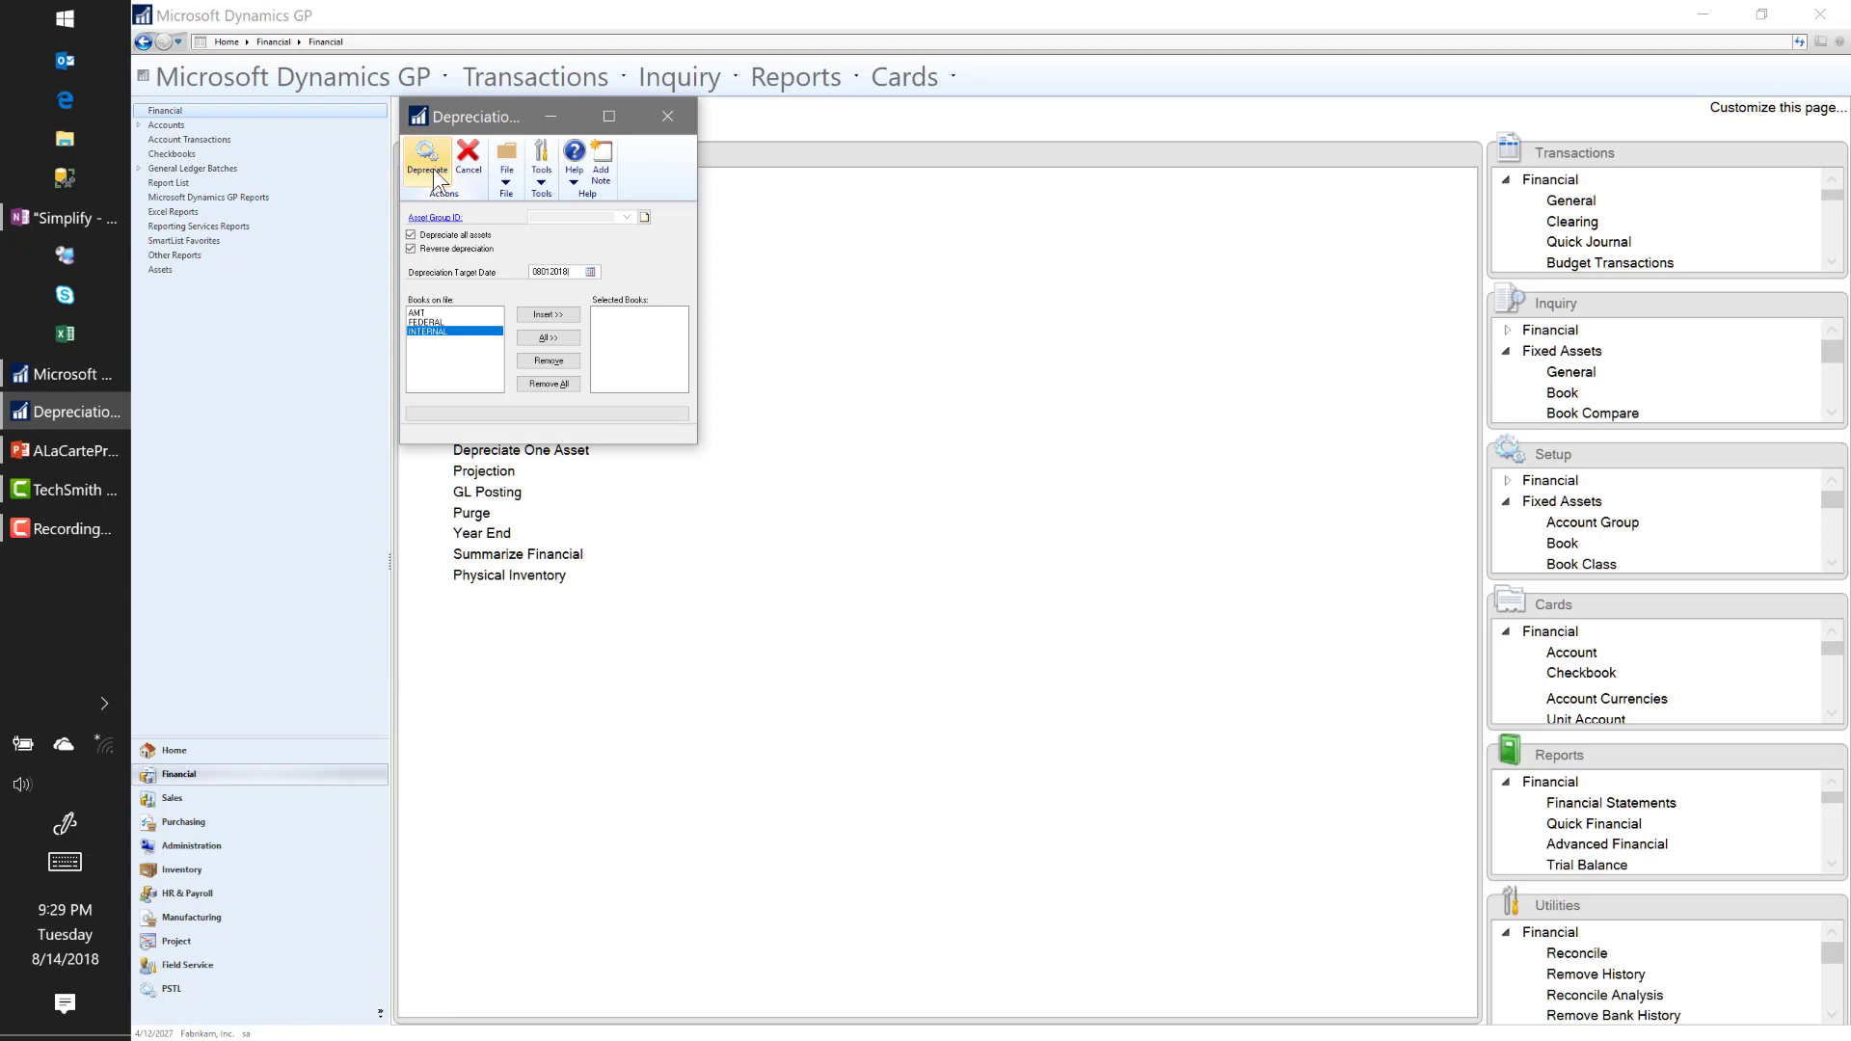
Step: Close the depreciation routine without running the reversal, and view the options of the Fixed Assets Projection routine
{"action": "left_click", "coordinate": [668, 117]}
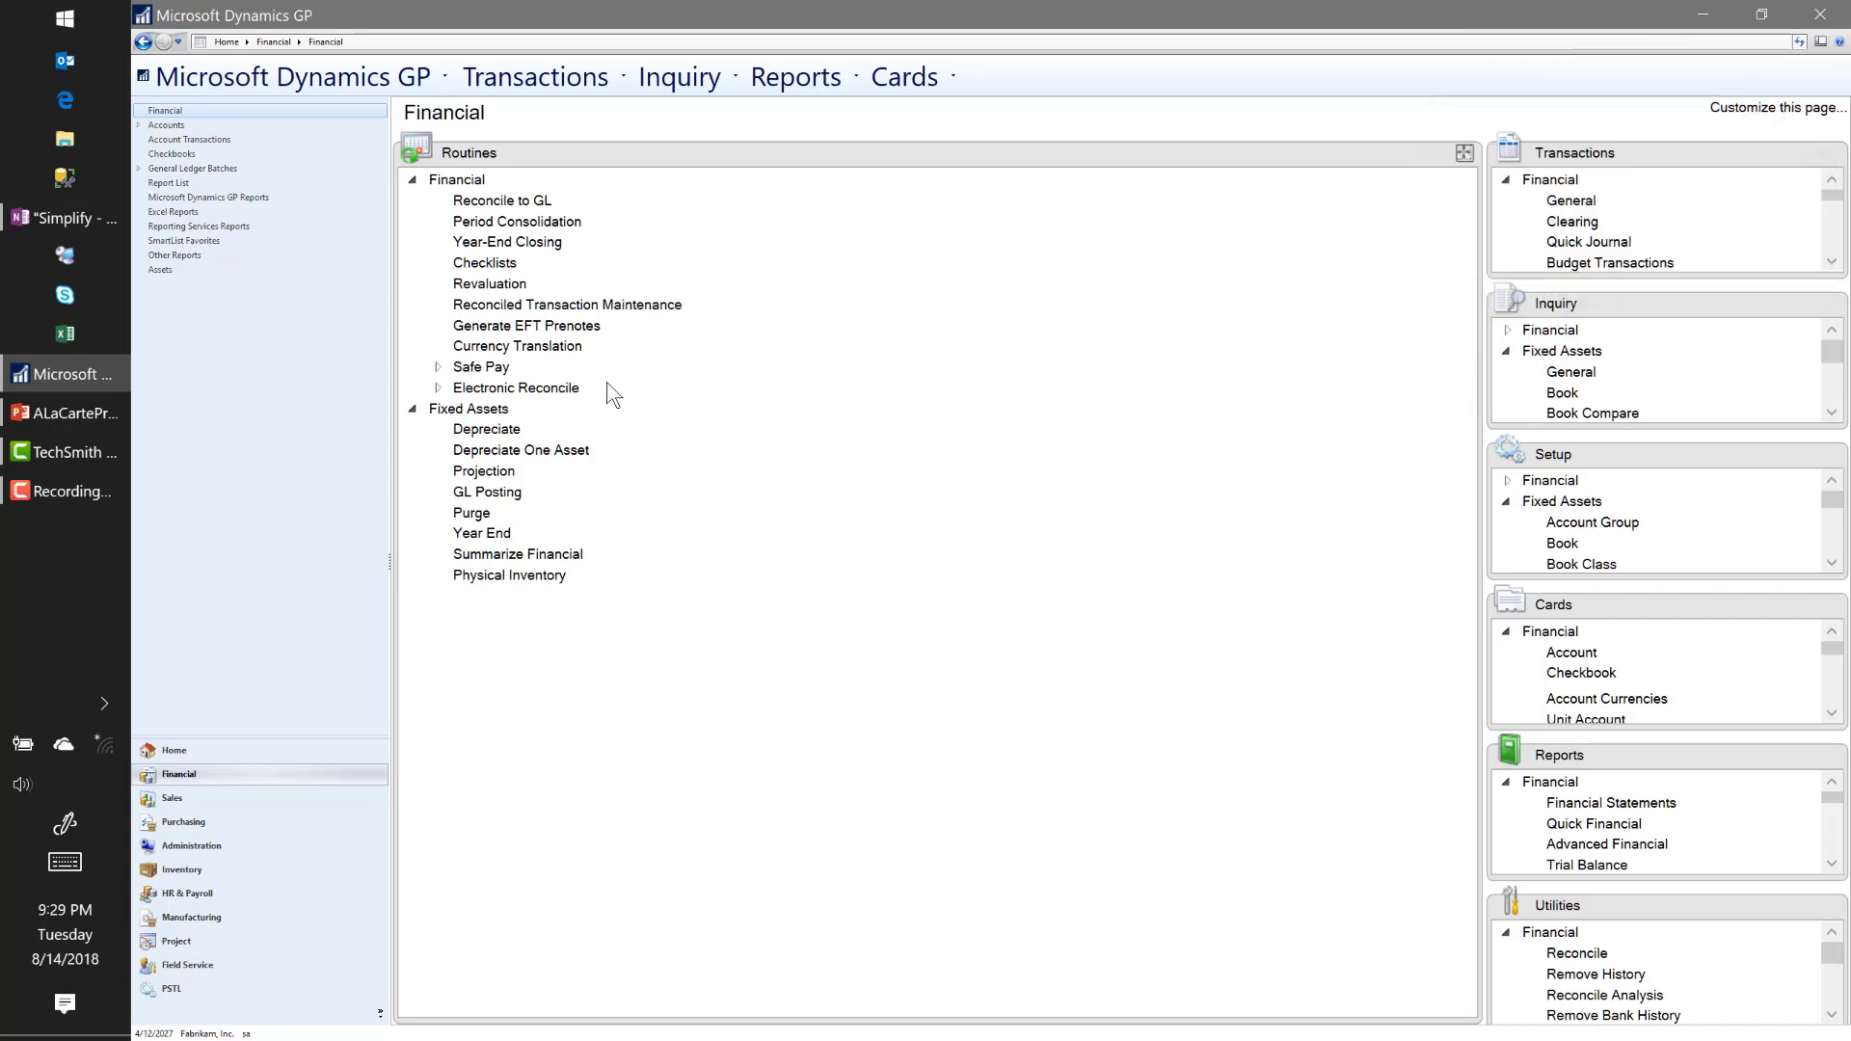
{"action": "left_click", "coordinate": [490, 476]}
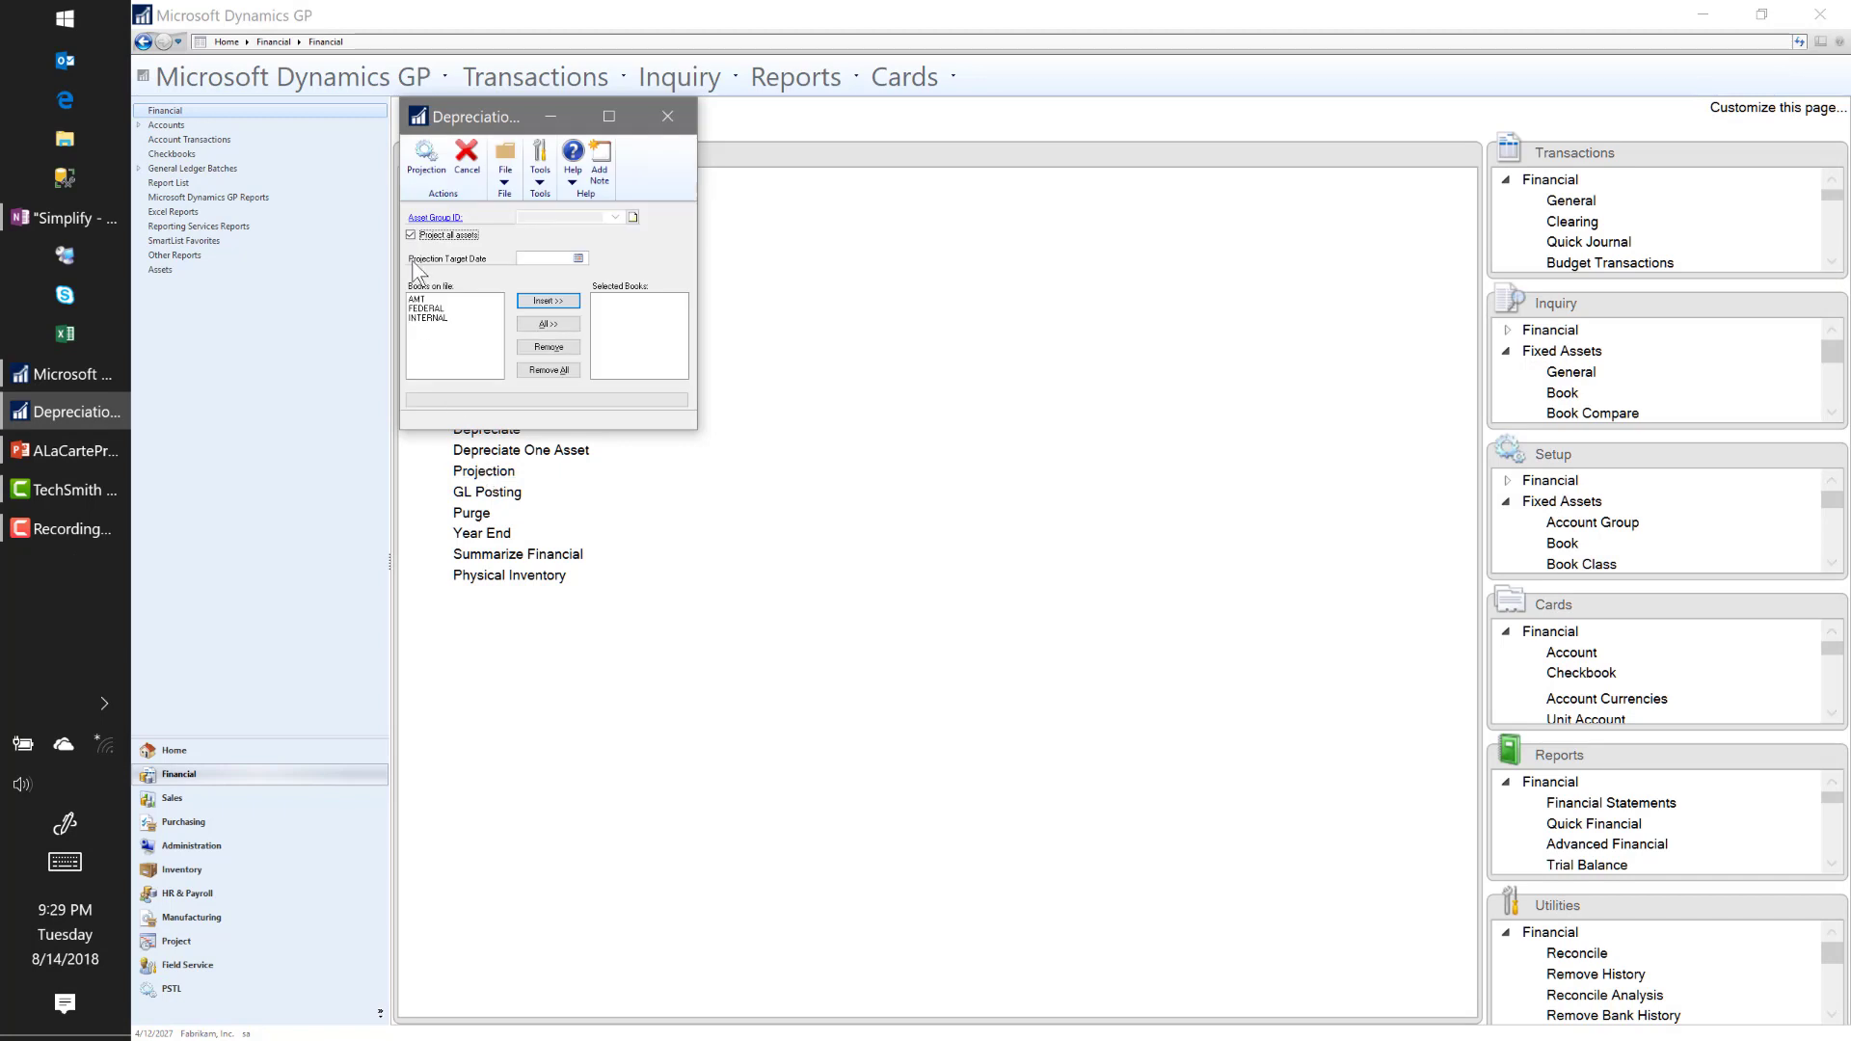
{"action": "left_click", "coordinate": [528, 263]}
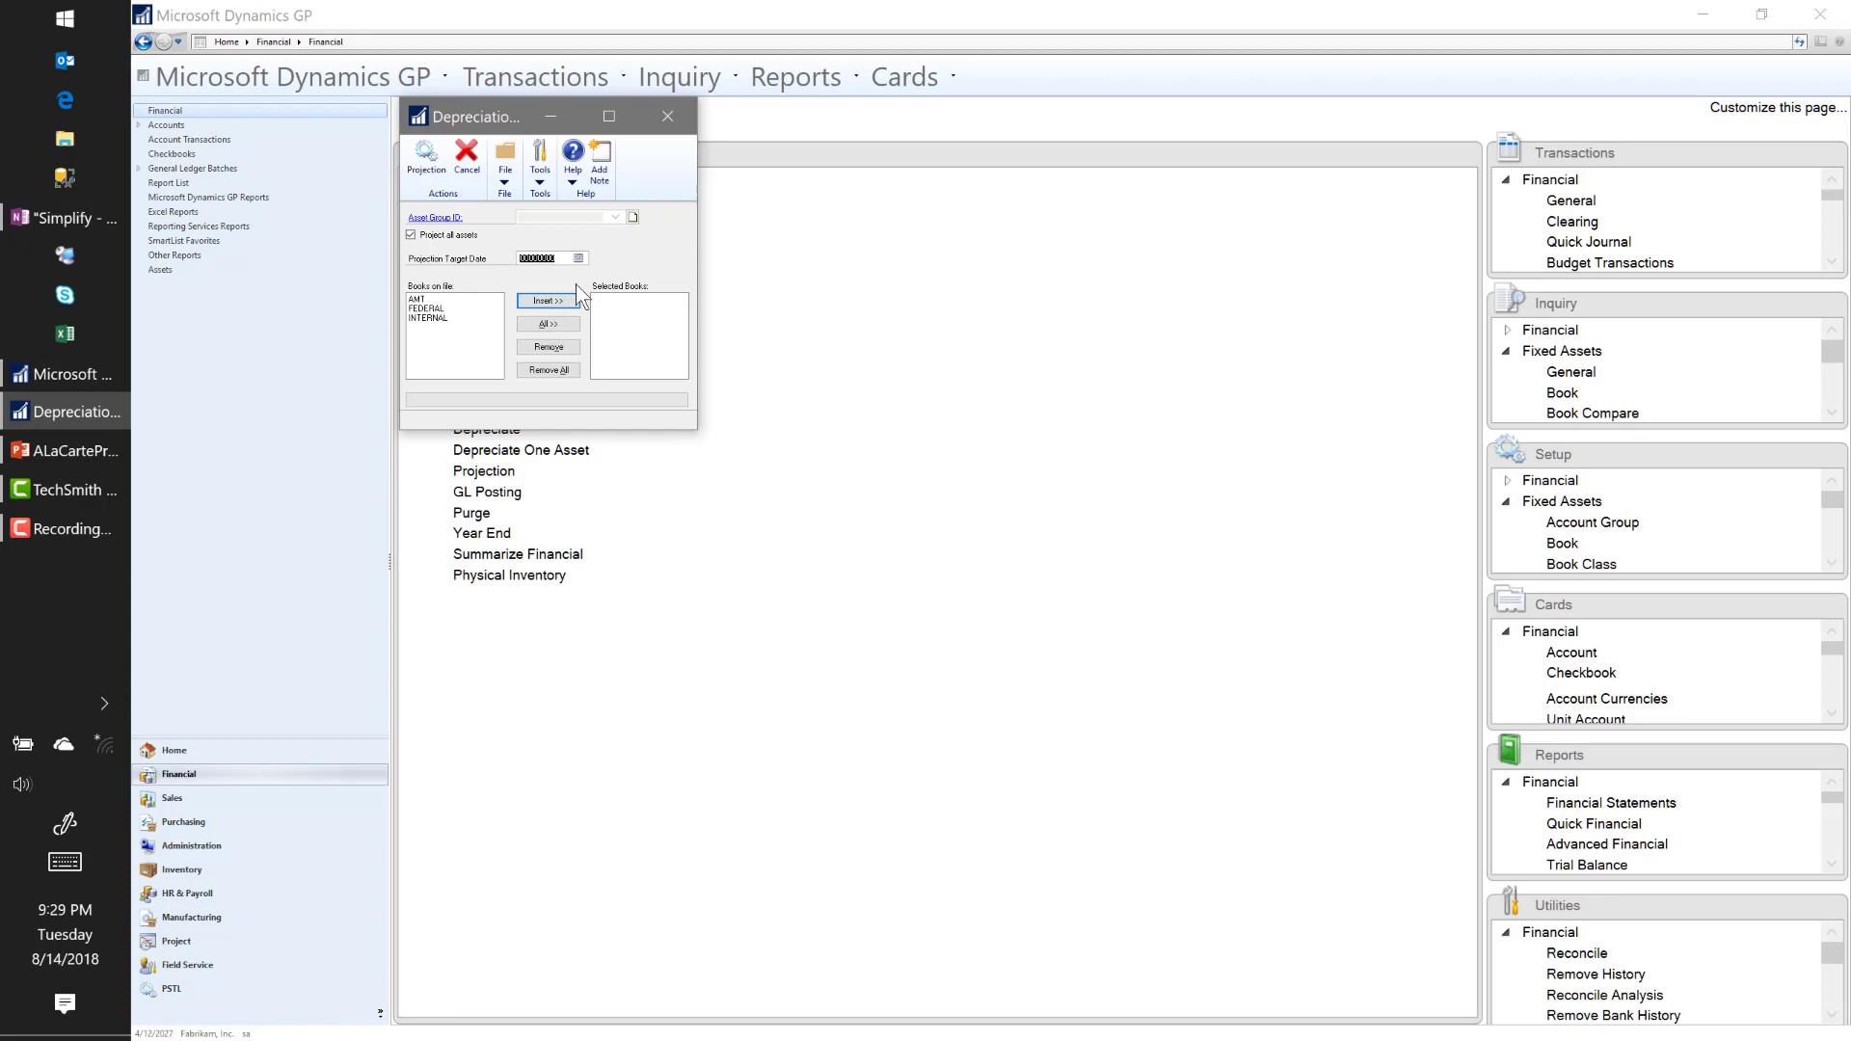
{"action": "left_click", "coordinate": [667, 117]}
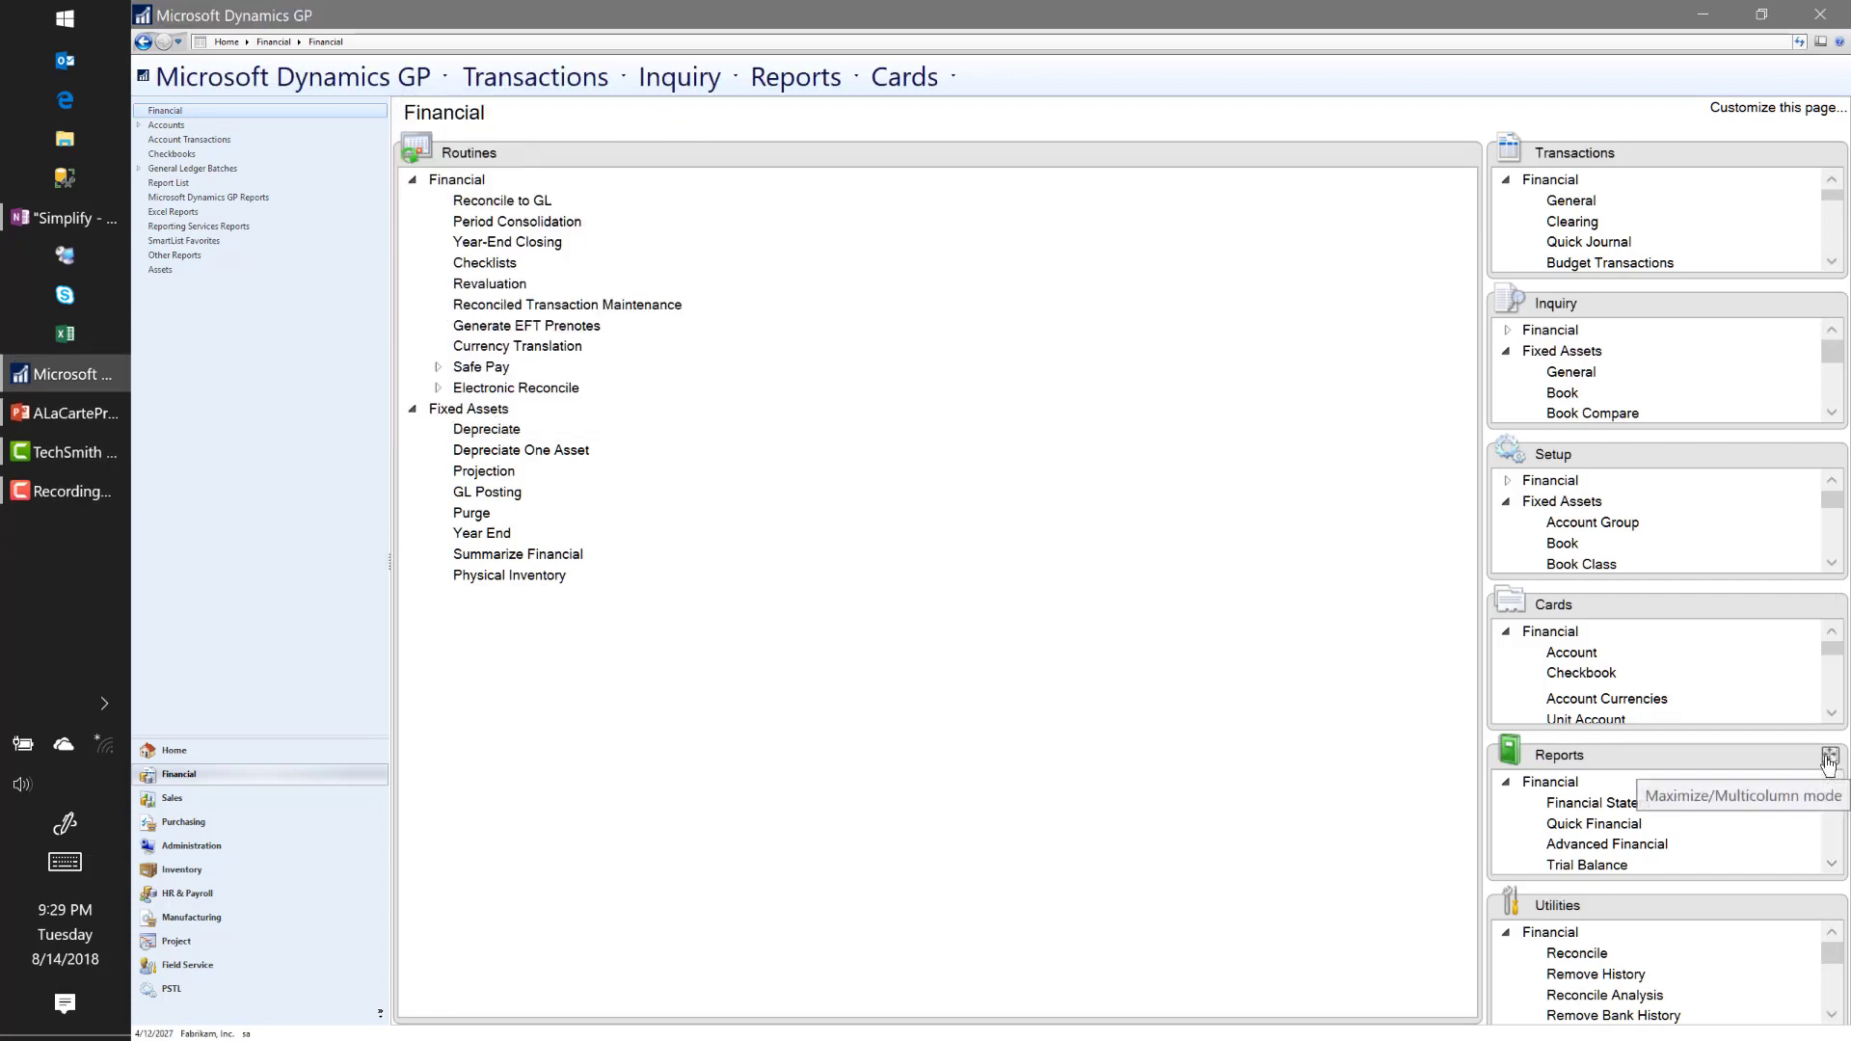
Step: Open the Fixed Assets depreciation reports and modify the SAMPLEDATA option of the Depreciation Detail report
{"action": "left_click", "coordinate": [1831, 755]}
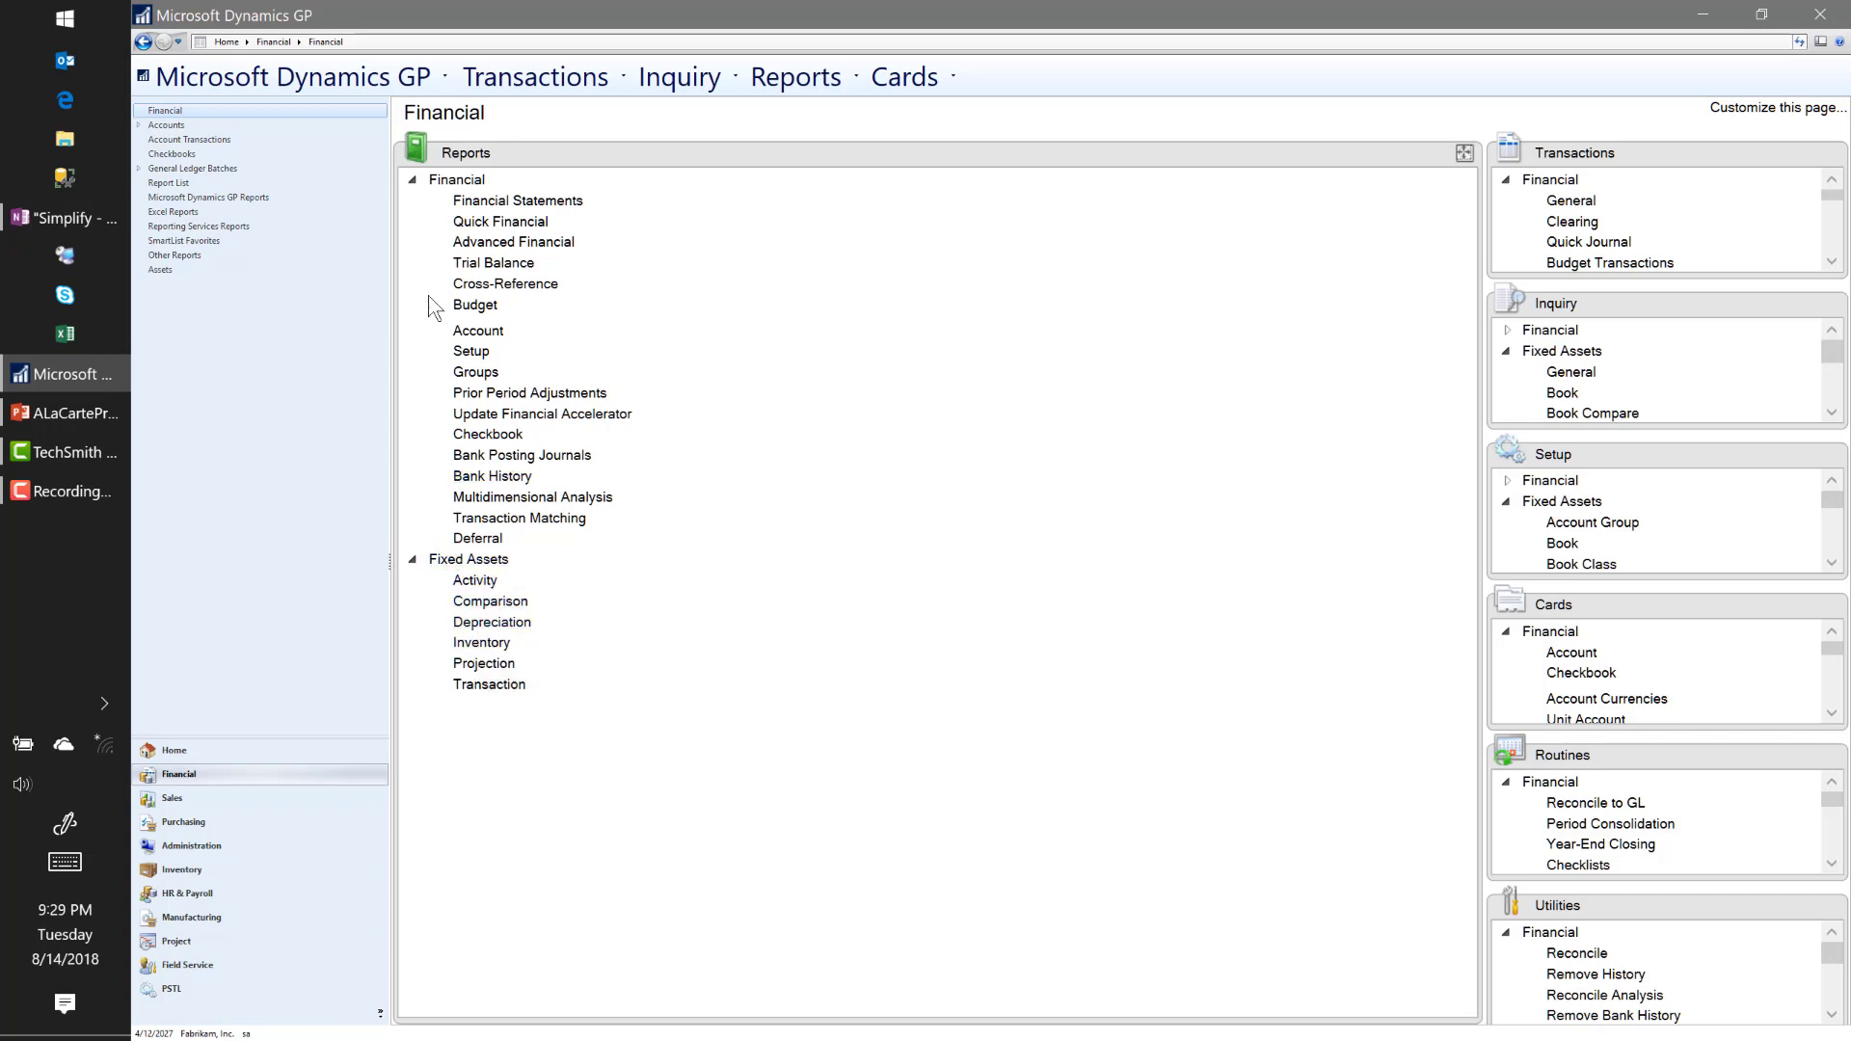
{"action": "left_click", "coordinate": [413, 180]}
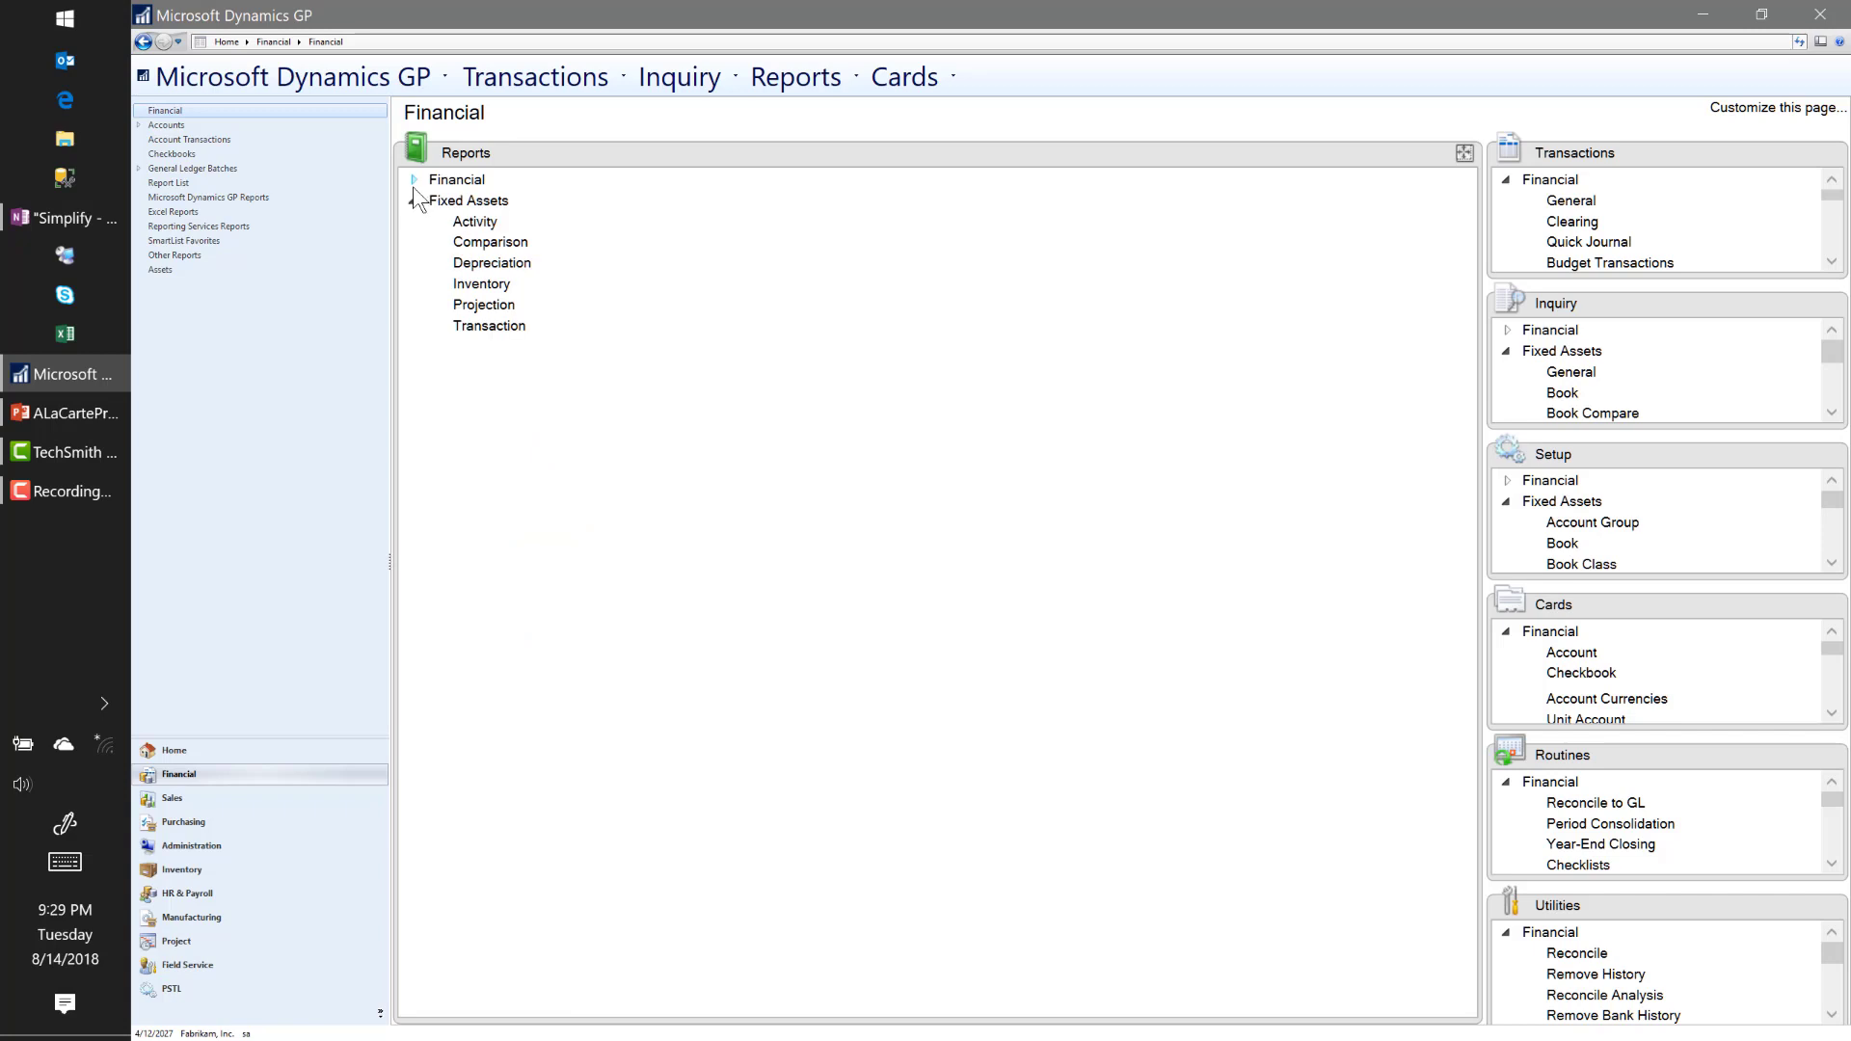
{"action": "left_click", "coordinate": [487, 272]}
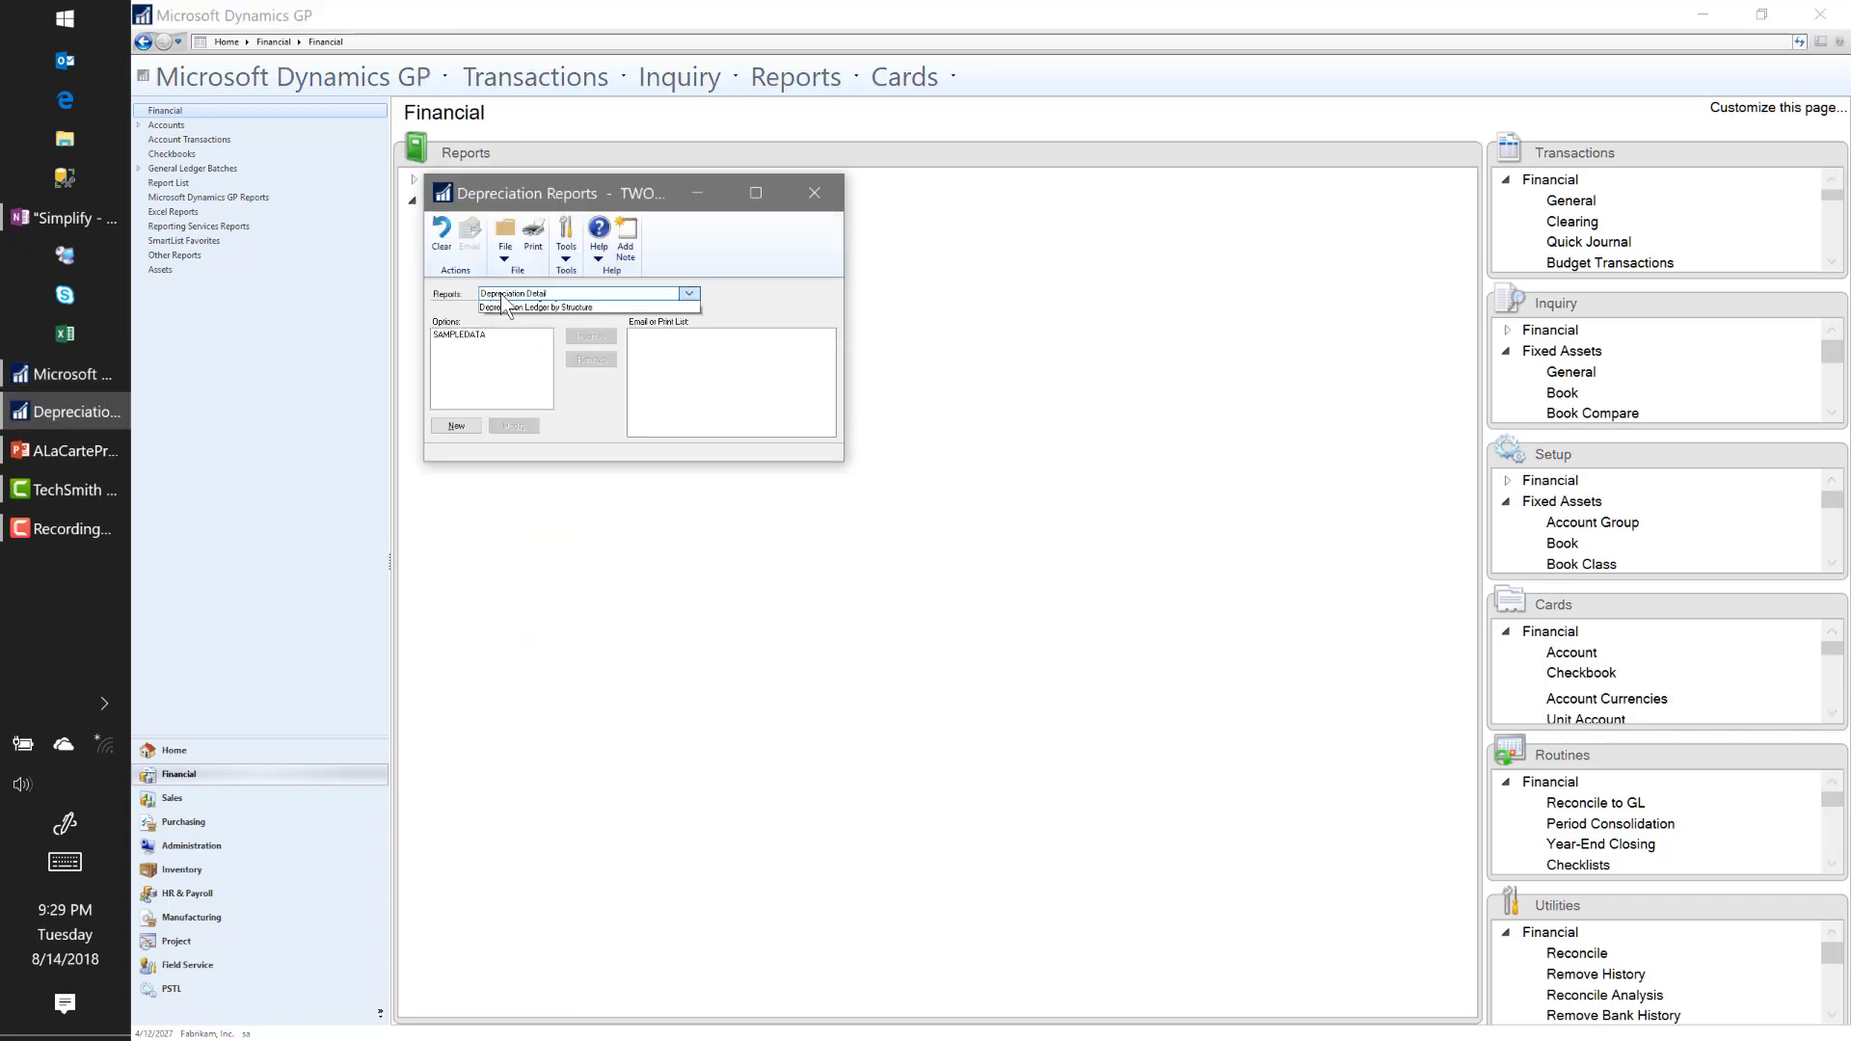
{"action": "left_click", "coordinate": [502, 295]}
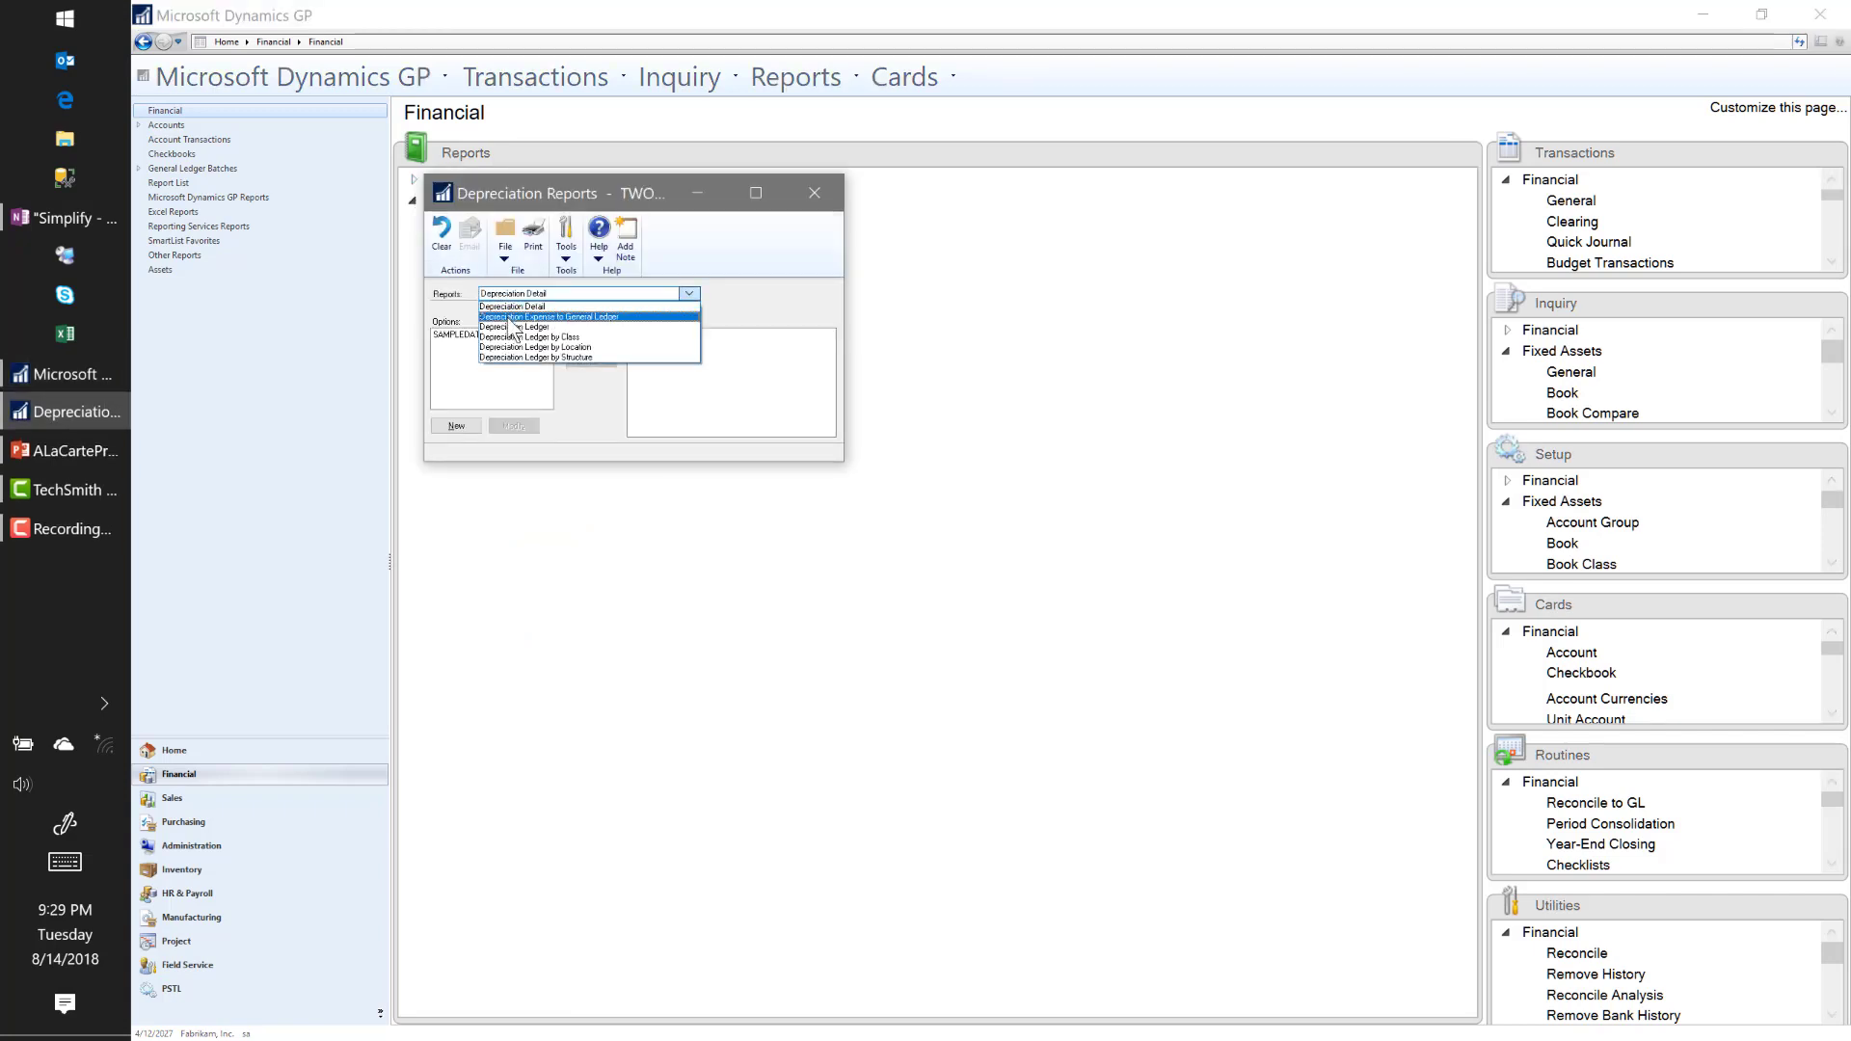
{"action": "left_click", "coordinate": [507, 307]}
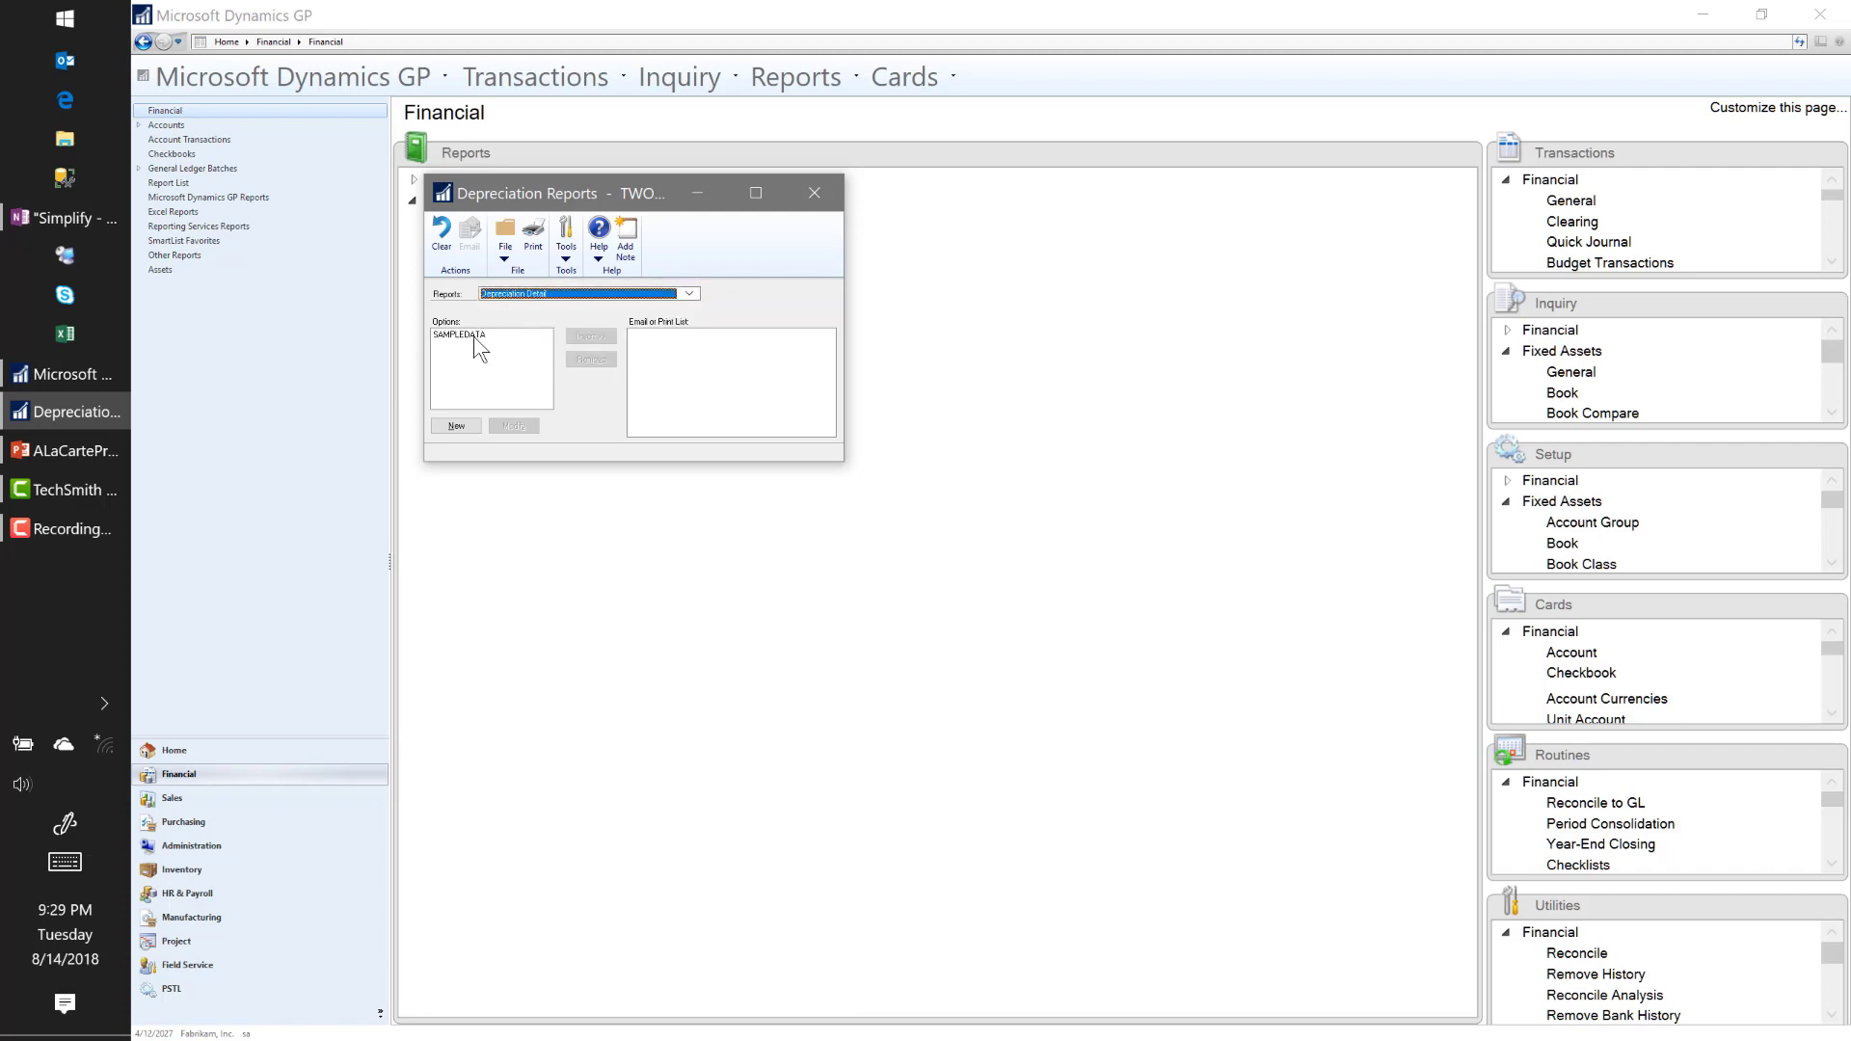
{"action": "left_click", "coordinate": [471, 336]}
{"action": "left_click", "coordinate": [501, 420]}
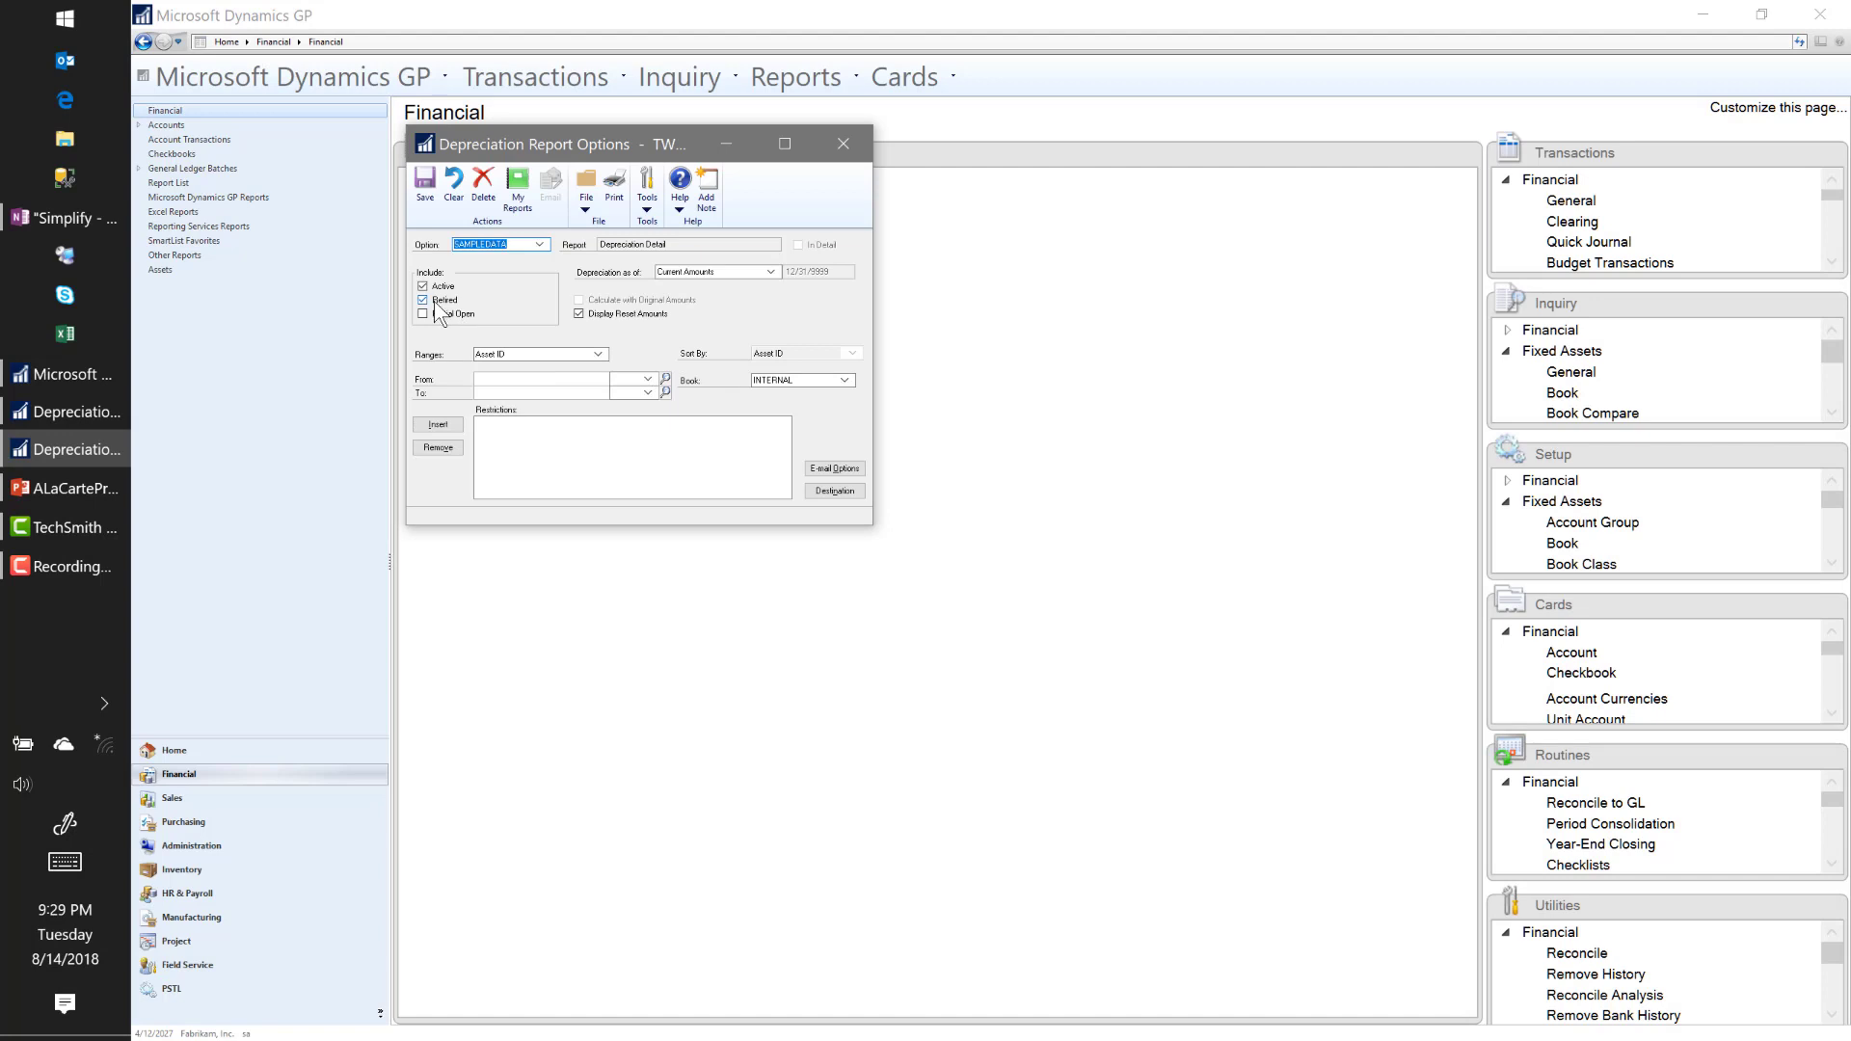
Step: Set the report's depreciation as-of setting to Enter Date with the date 8/31/2027
{"action": "left_click", "coordinate": [702, 273]}
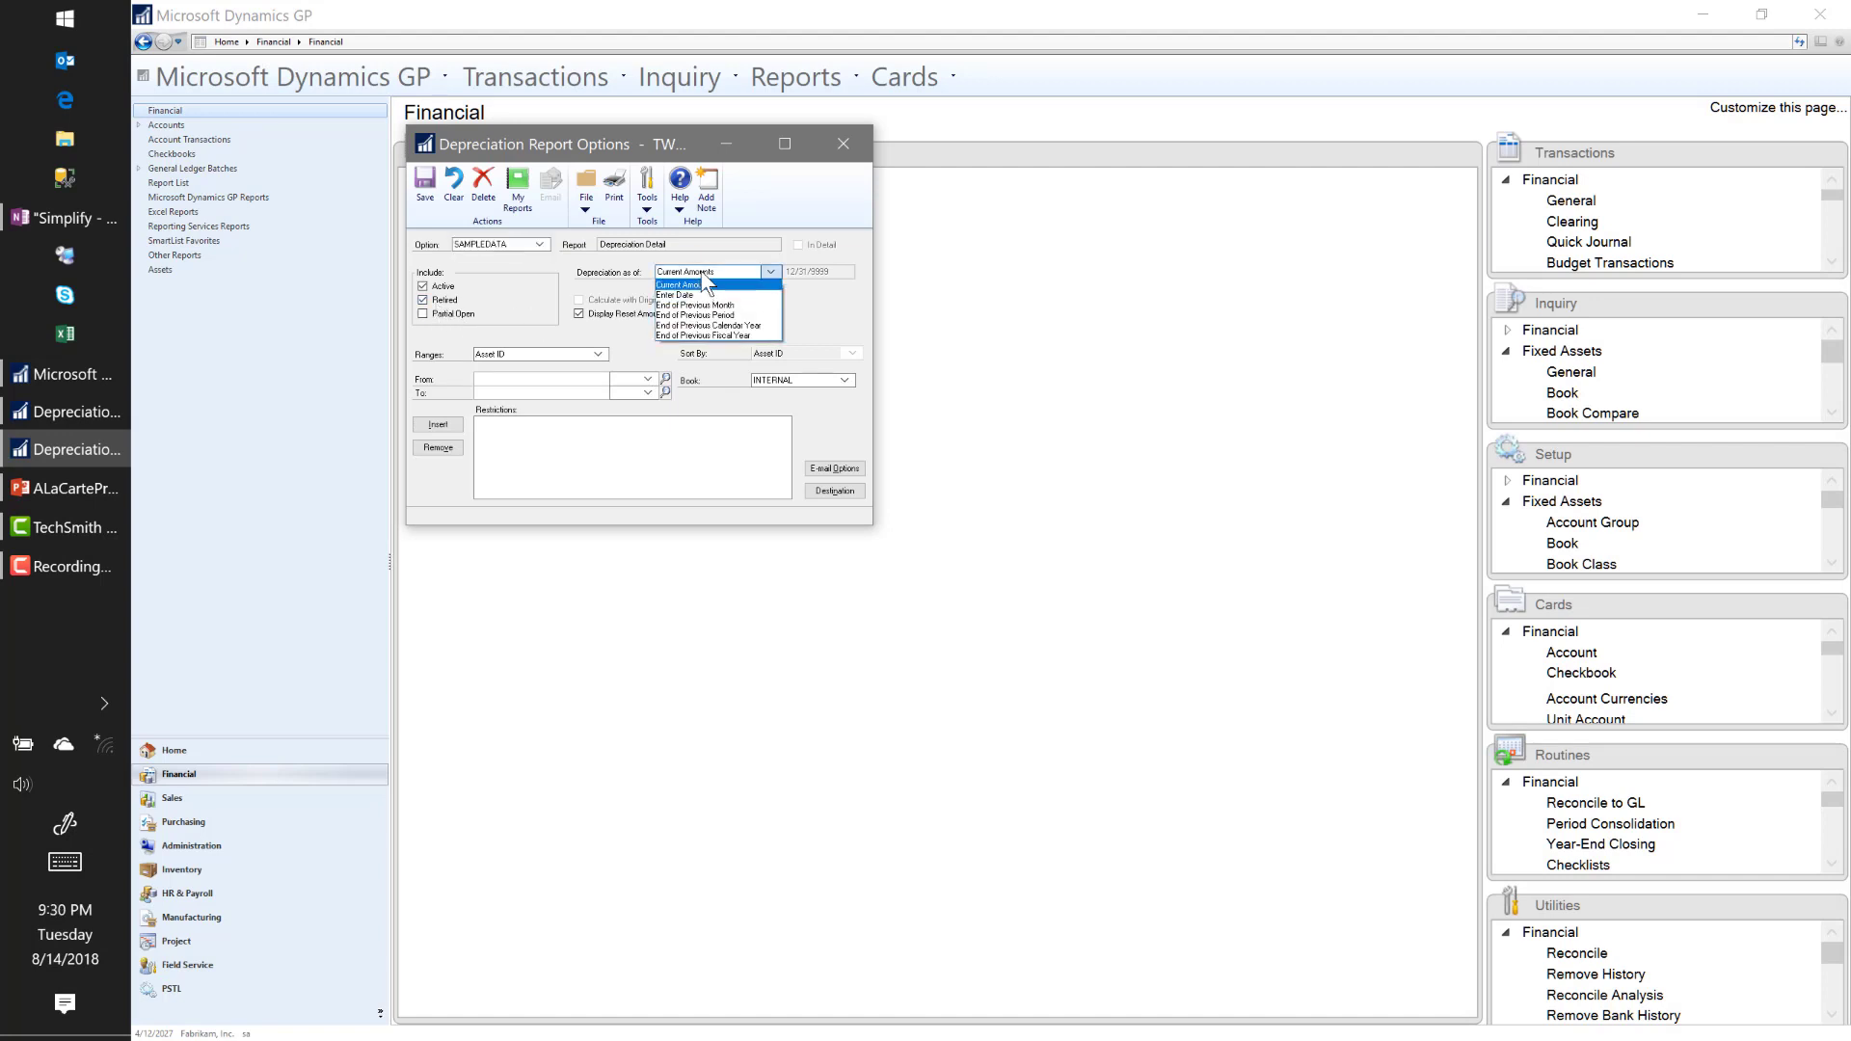
{"action": "left_click", "coordinate": [695, 285]}
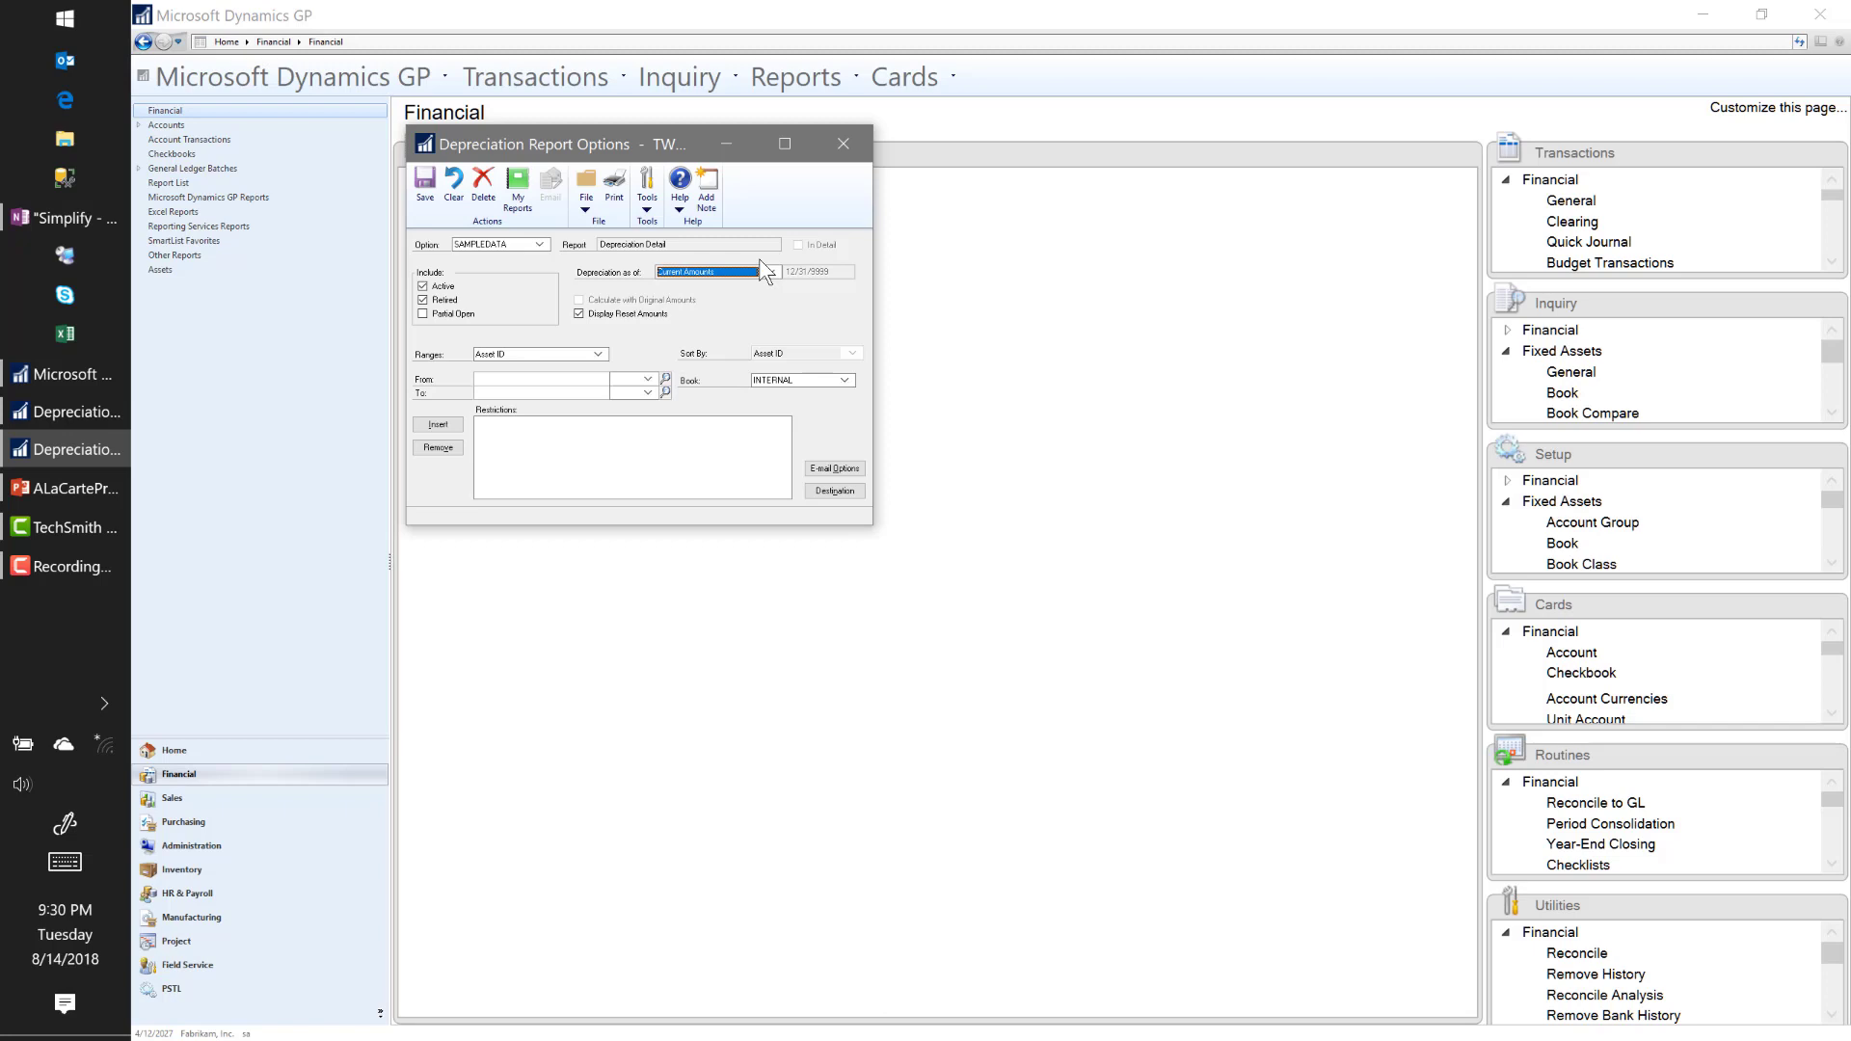
{"action": "left_click", "coordinate": [742, 268]}
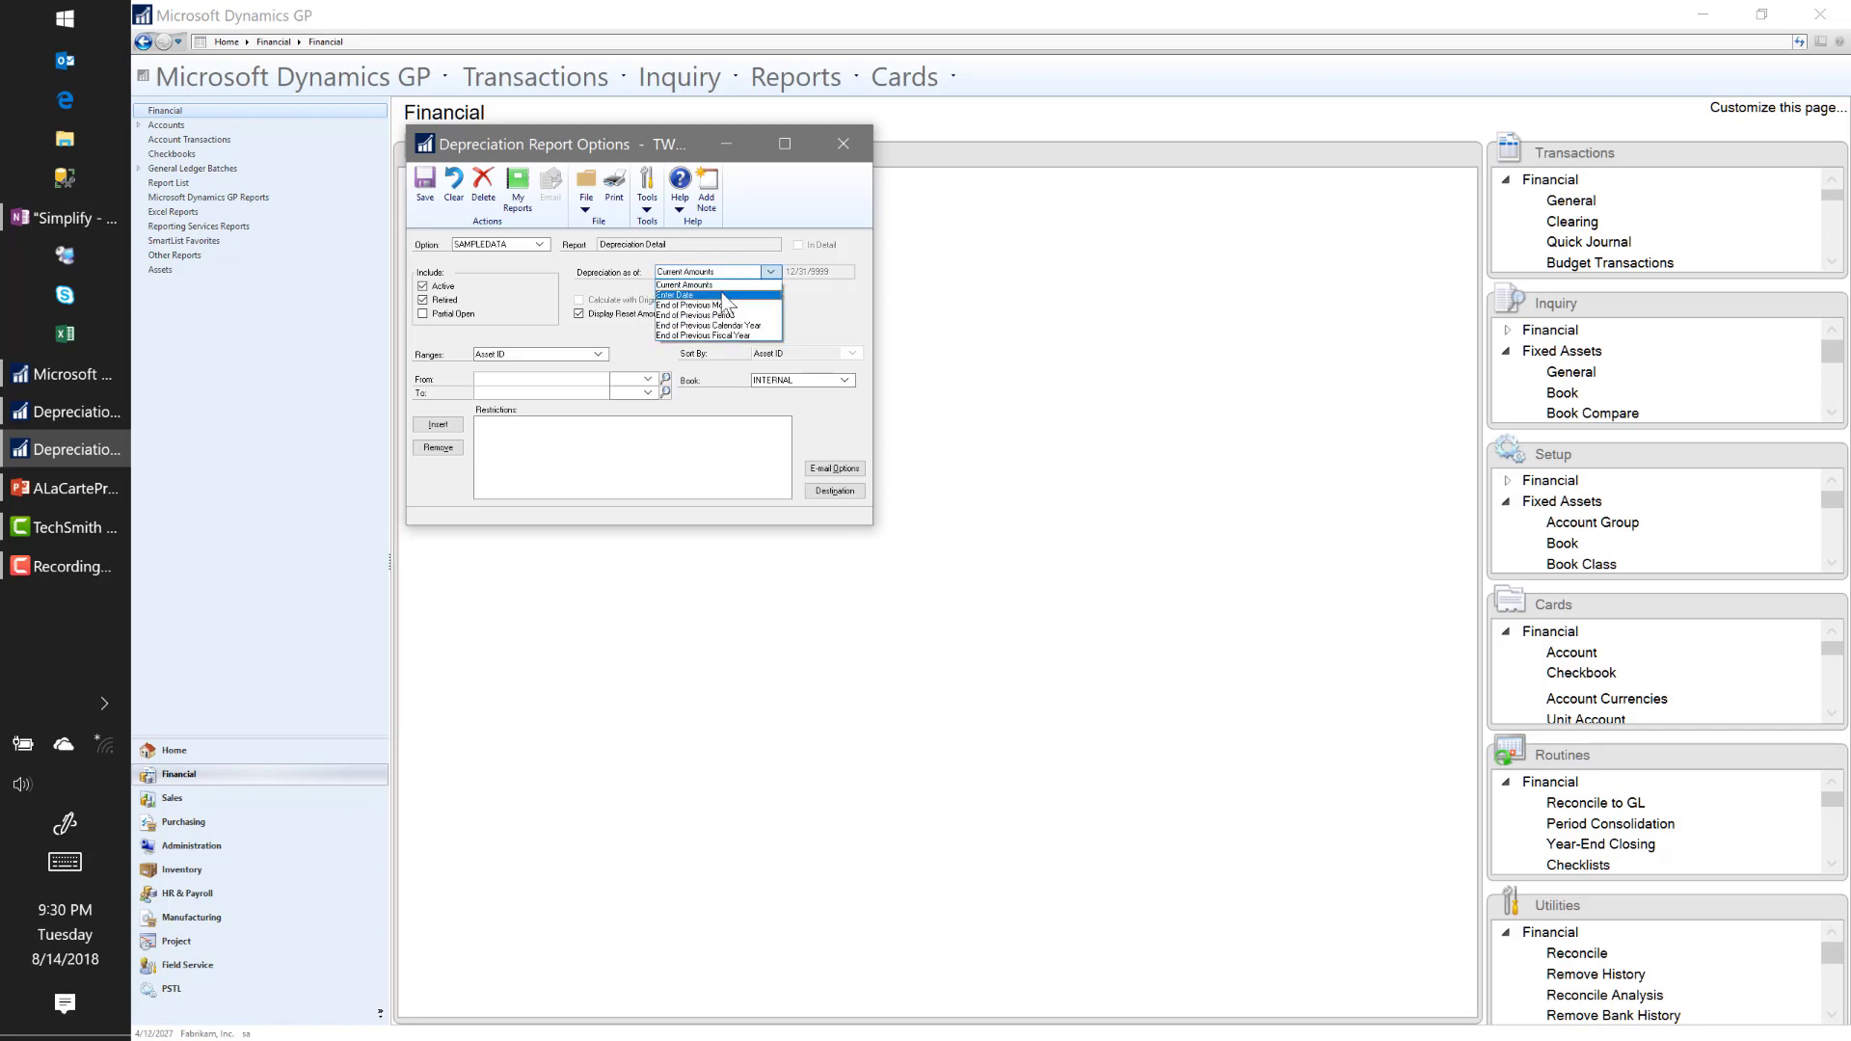
{"action": "left_click", "coordinate": [724, 295]}
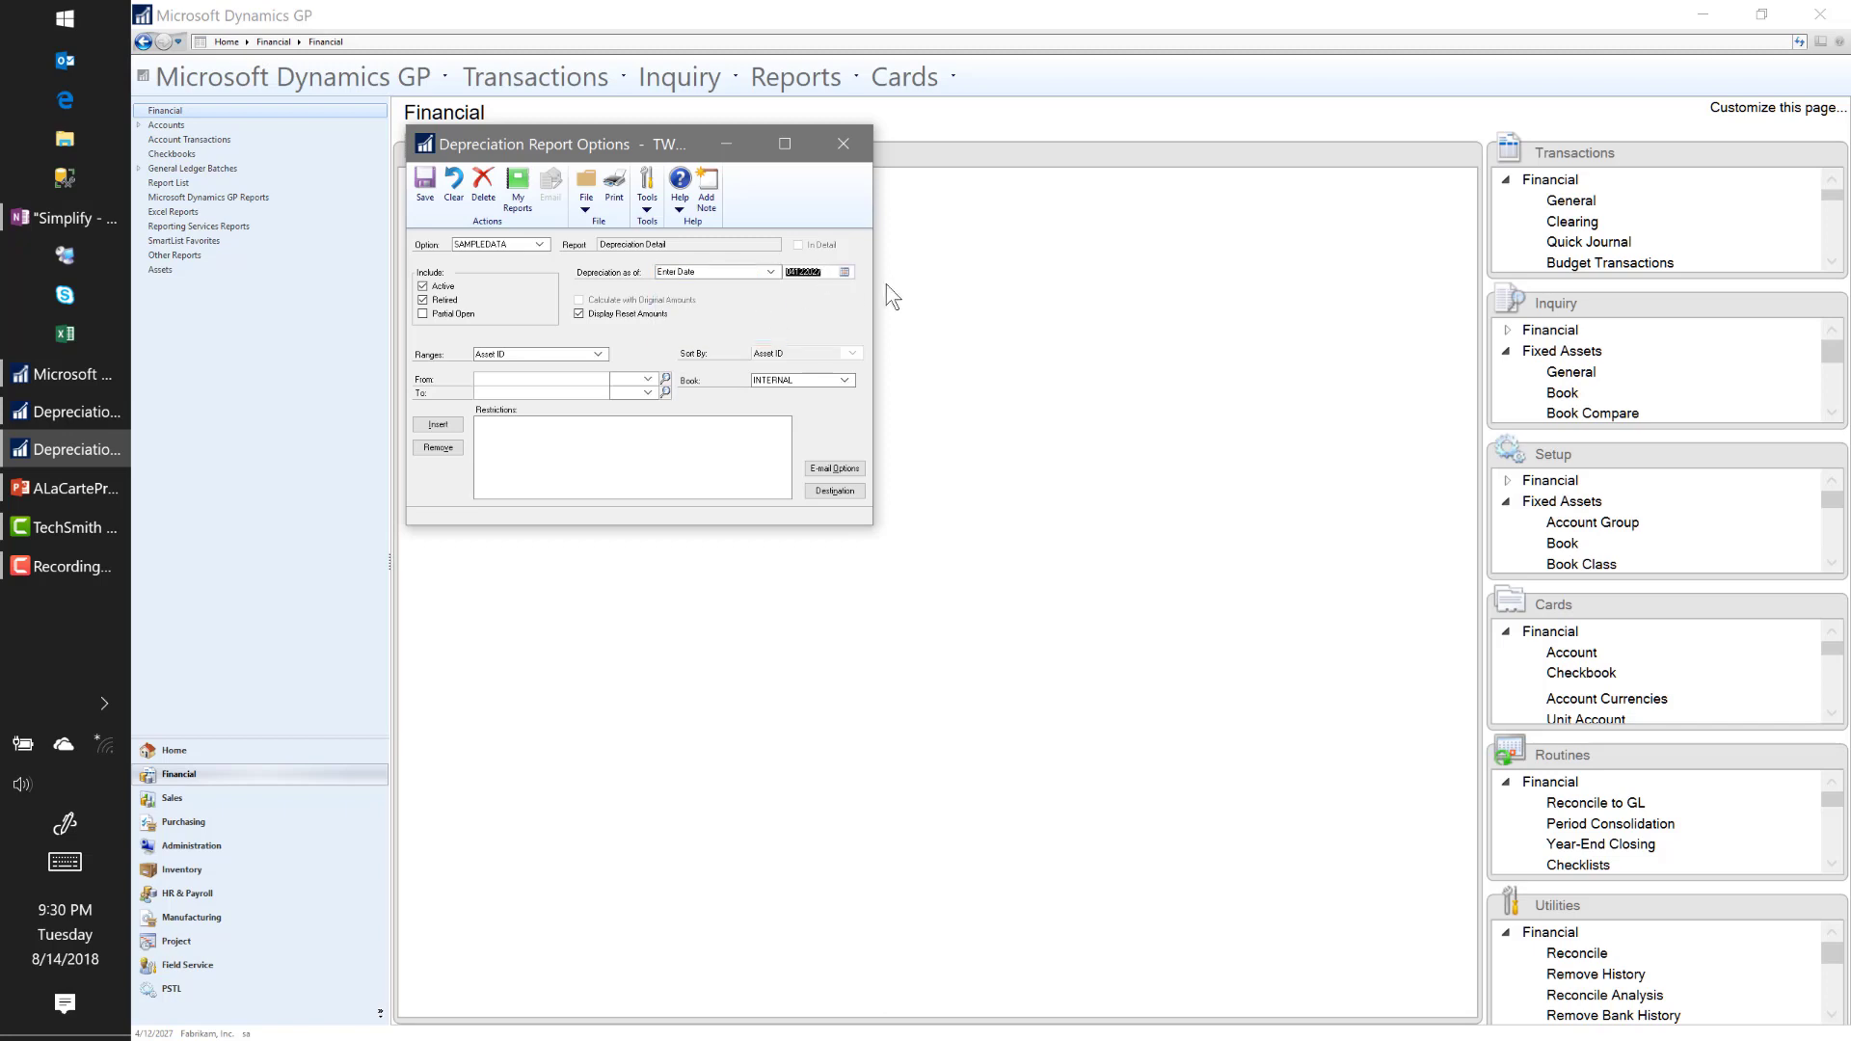
{"action": "type", "text": "0831201"}
{"action": "type", "text": "7"}
{"action": "key", "text": "Tab"}
Step: Set the report destination to Screen and print the Depreciation Detail report
{"action": "left_click", "coordinate": [829, 491]}
{"action": "left_click", "coordinate": [861, 541]}
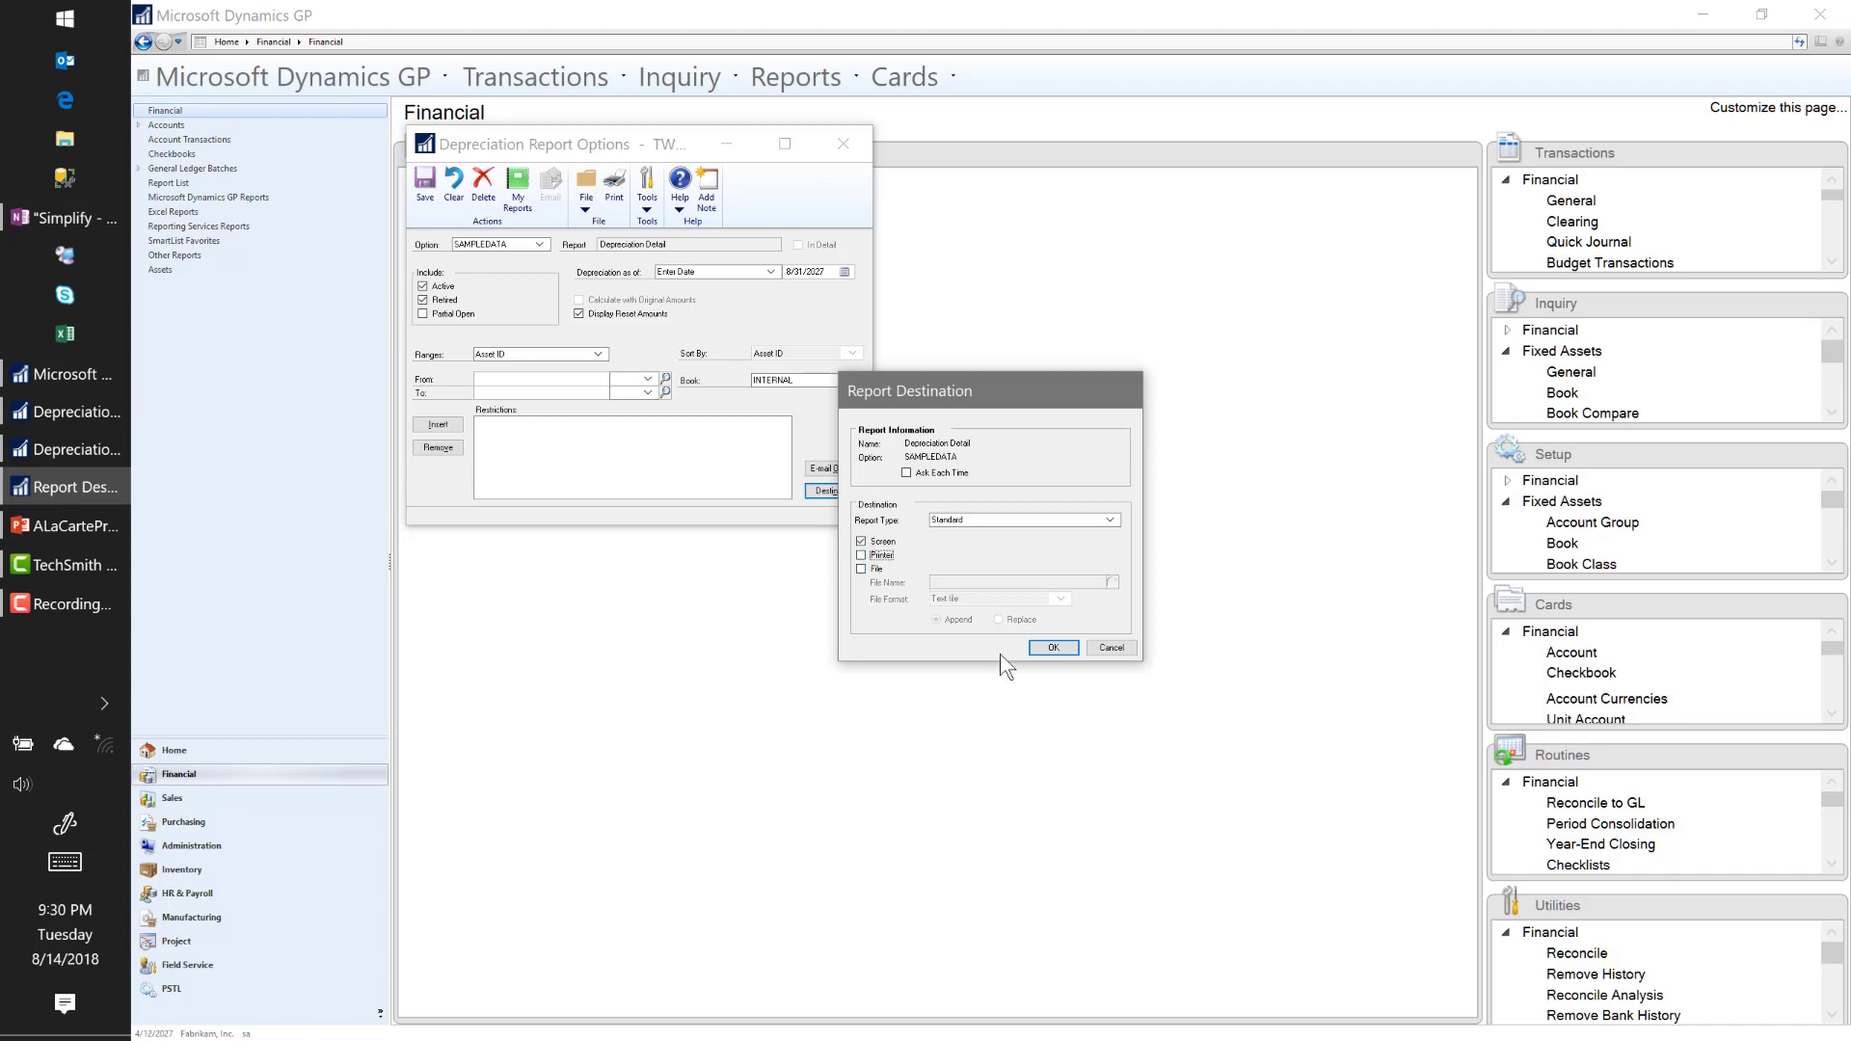
{"action": "left_click", "coordinate": [1053, 647]}
{"action": "left_click", "coordinate": [614, 183]}
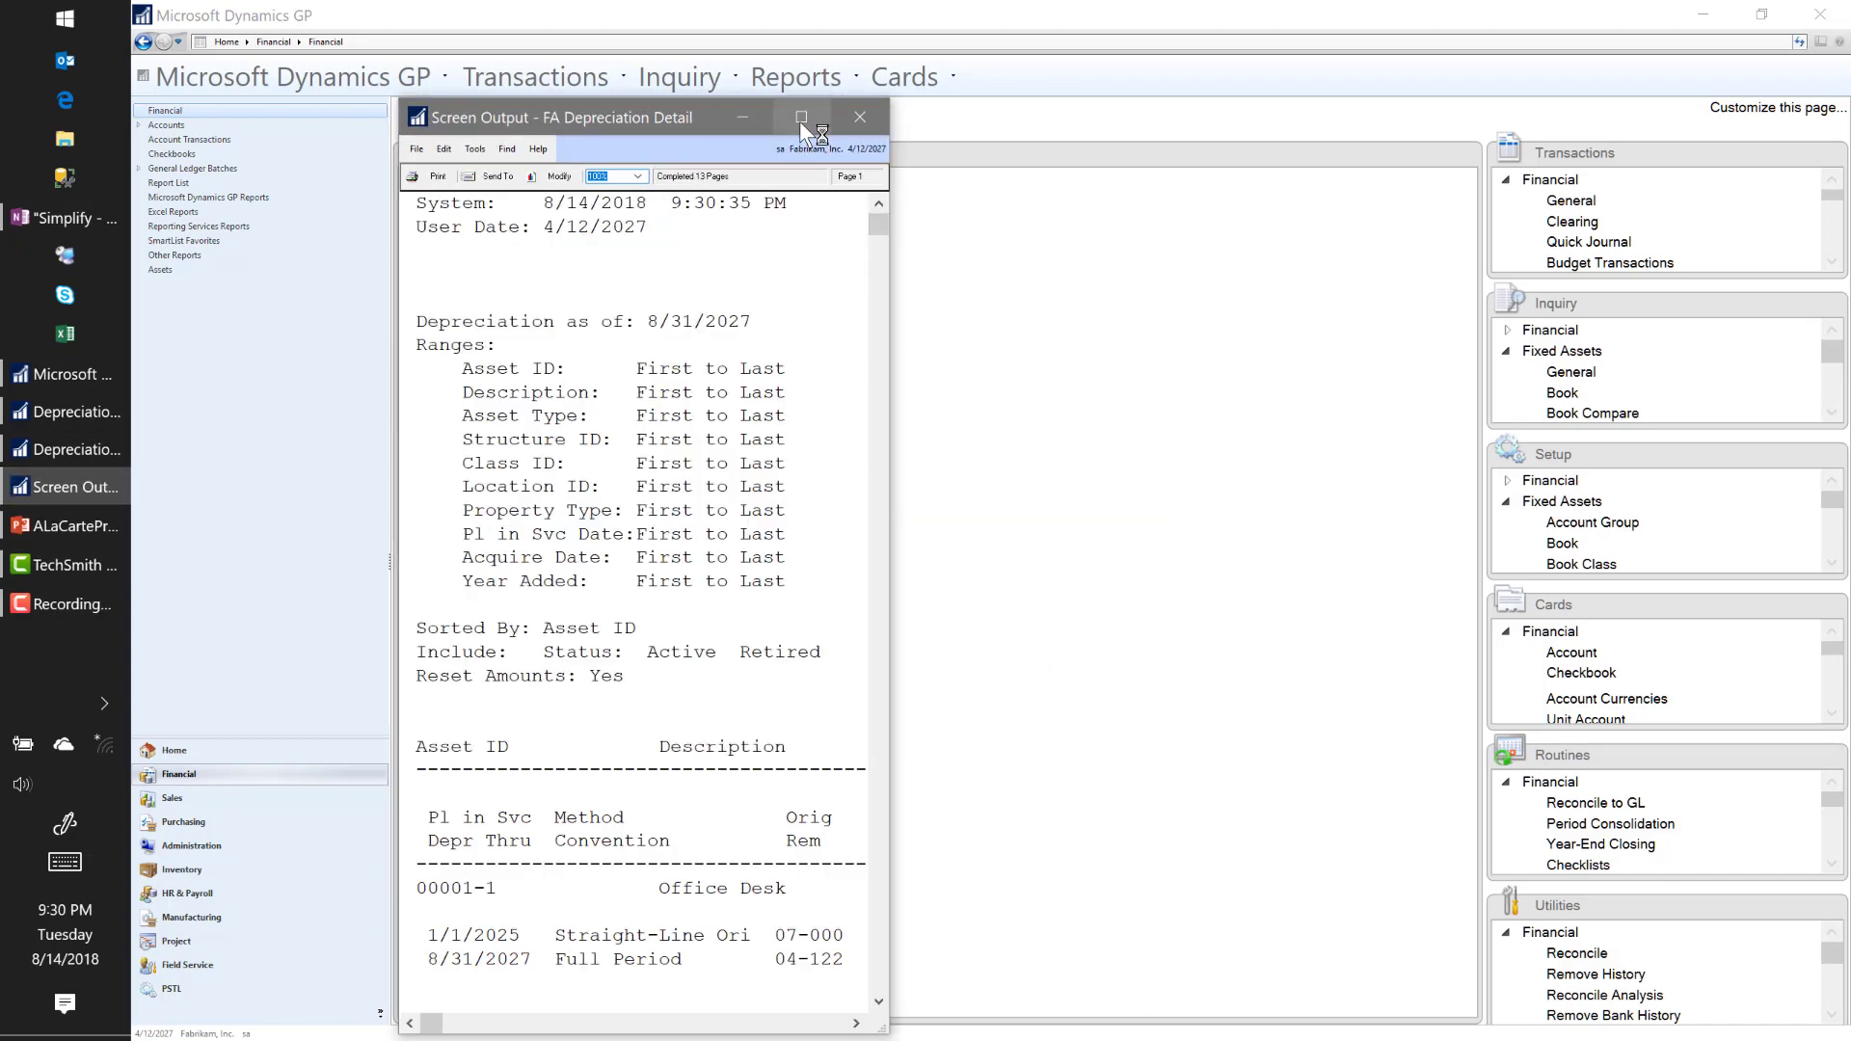
Step: Examine the Depreciation Detail report's per-asset schedules, especially the periods and total for Toyota Pickup asset A0001-1
{"action": "left_click", "coordinate": [800, 116]}
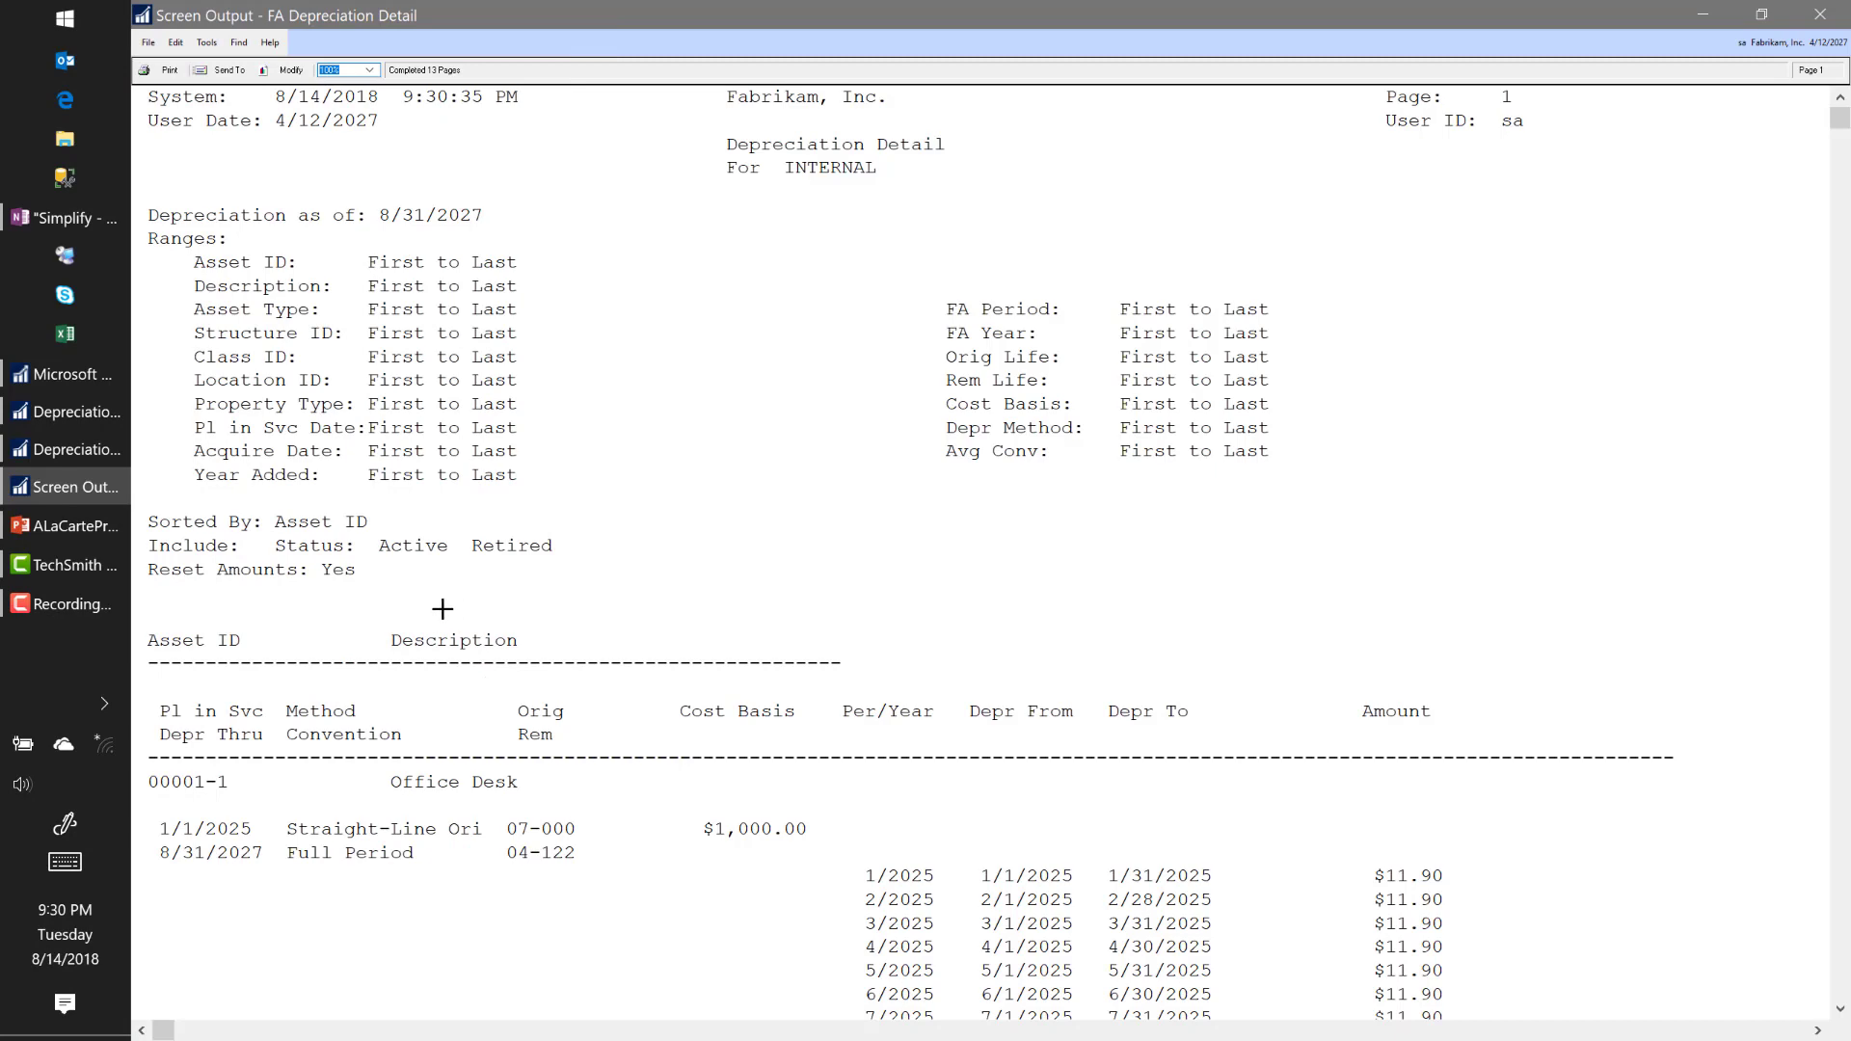
{"action": "scroll", "coordinate": [441, 561], "scroll_direction": "down", "scroll_amount": 5}
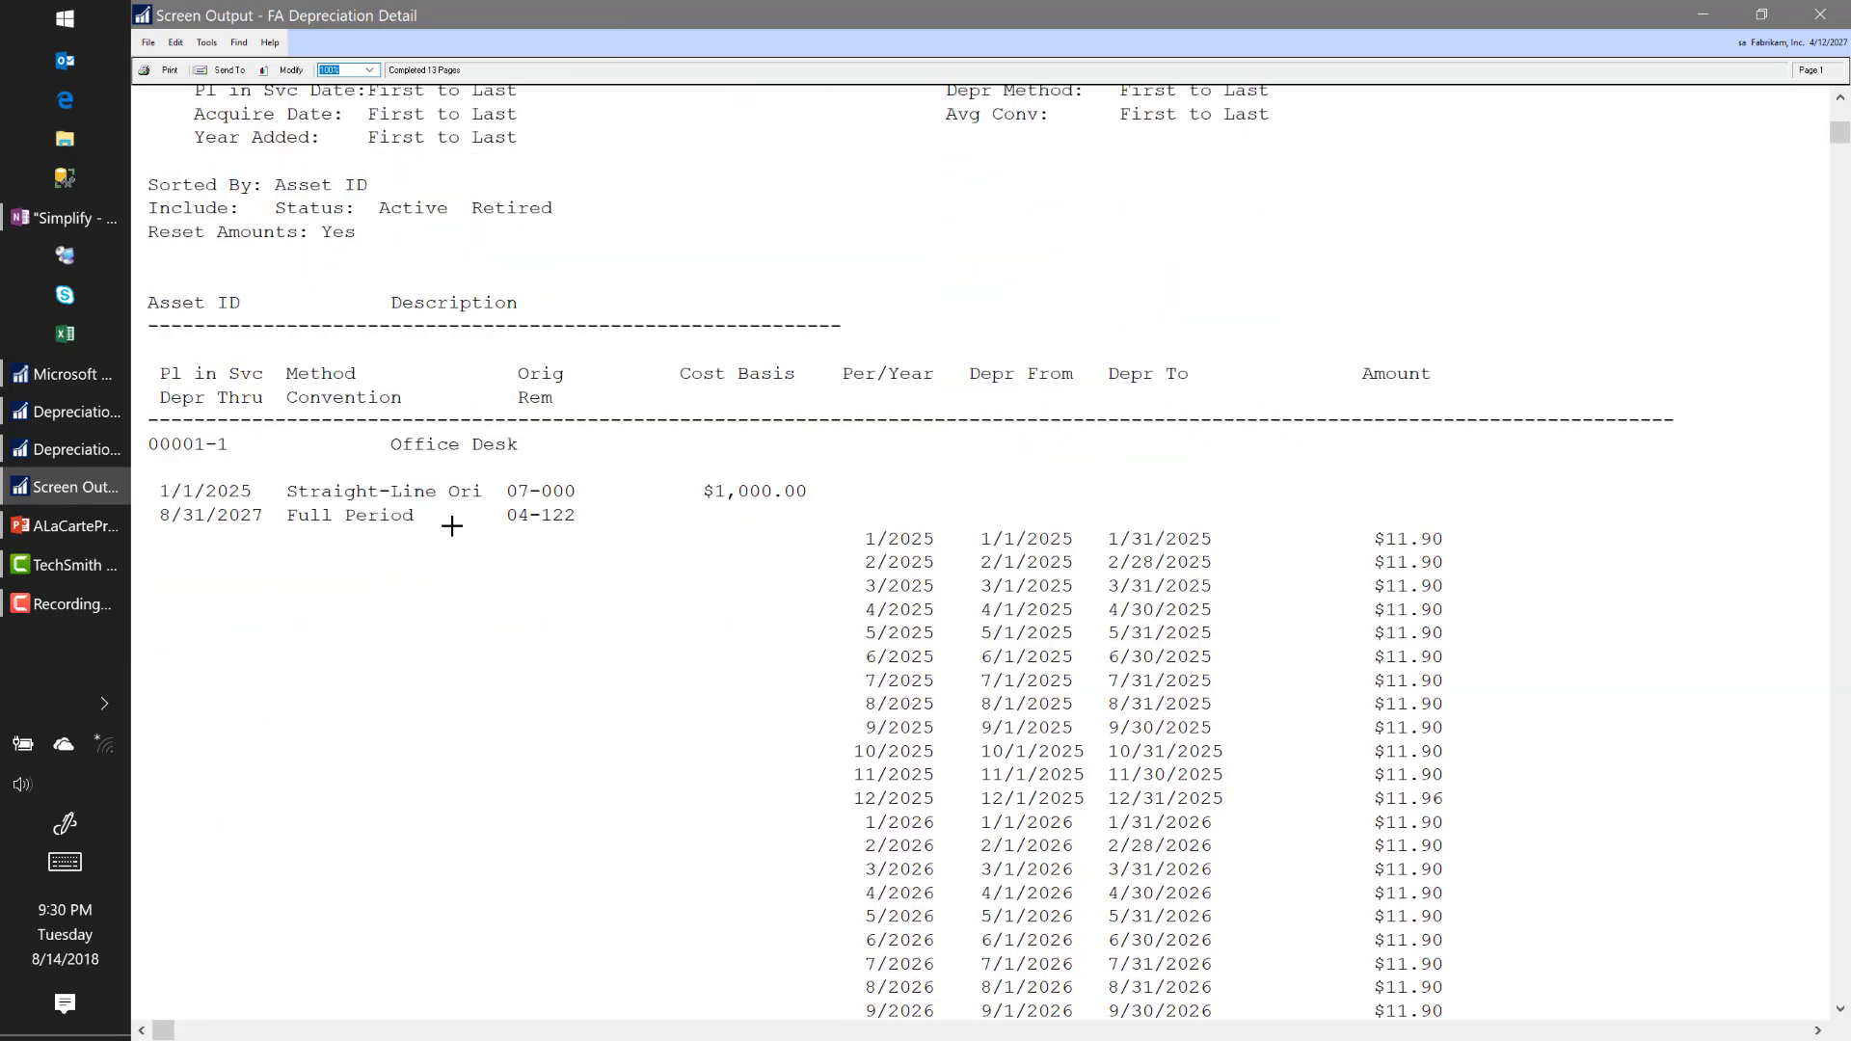
{"action": "scroll", "coordinate": [859, 530], "scroll_direction": "down", "scroll_amount": 4}
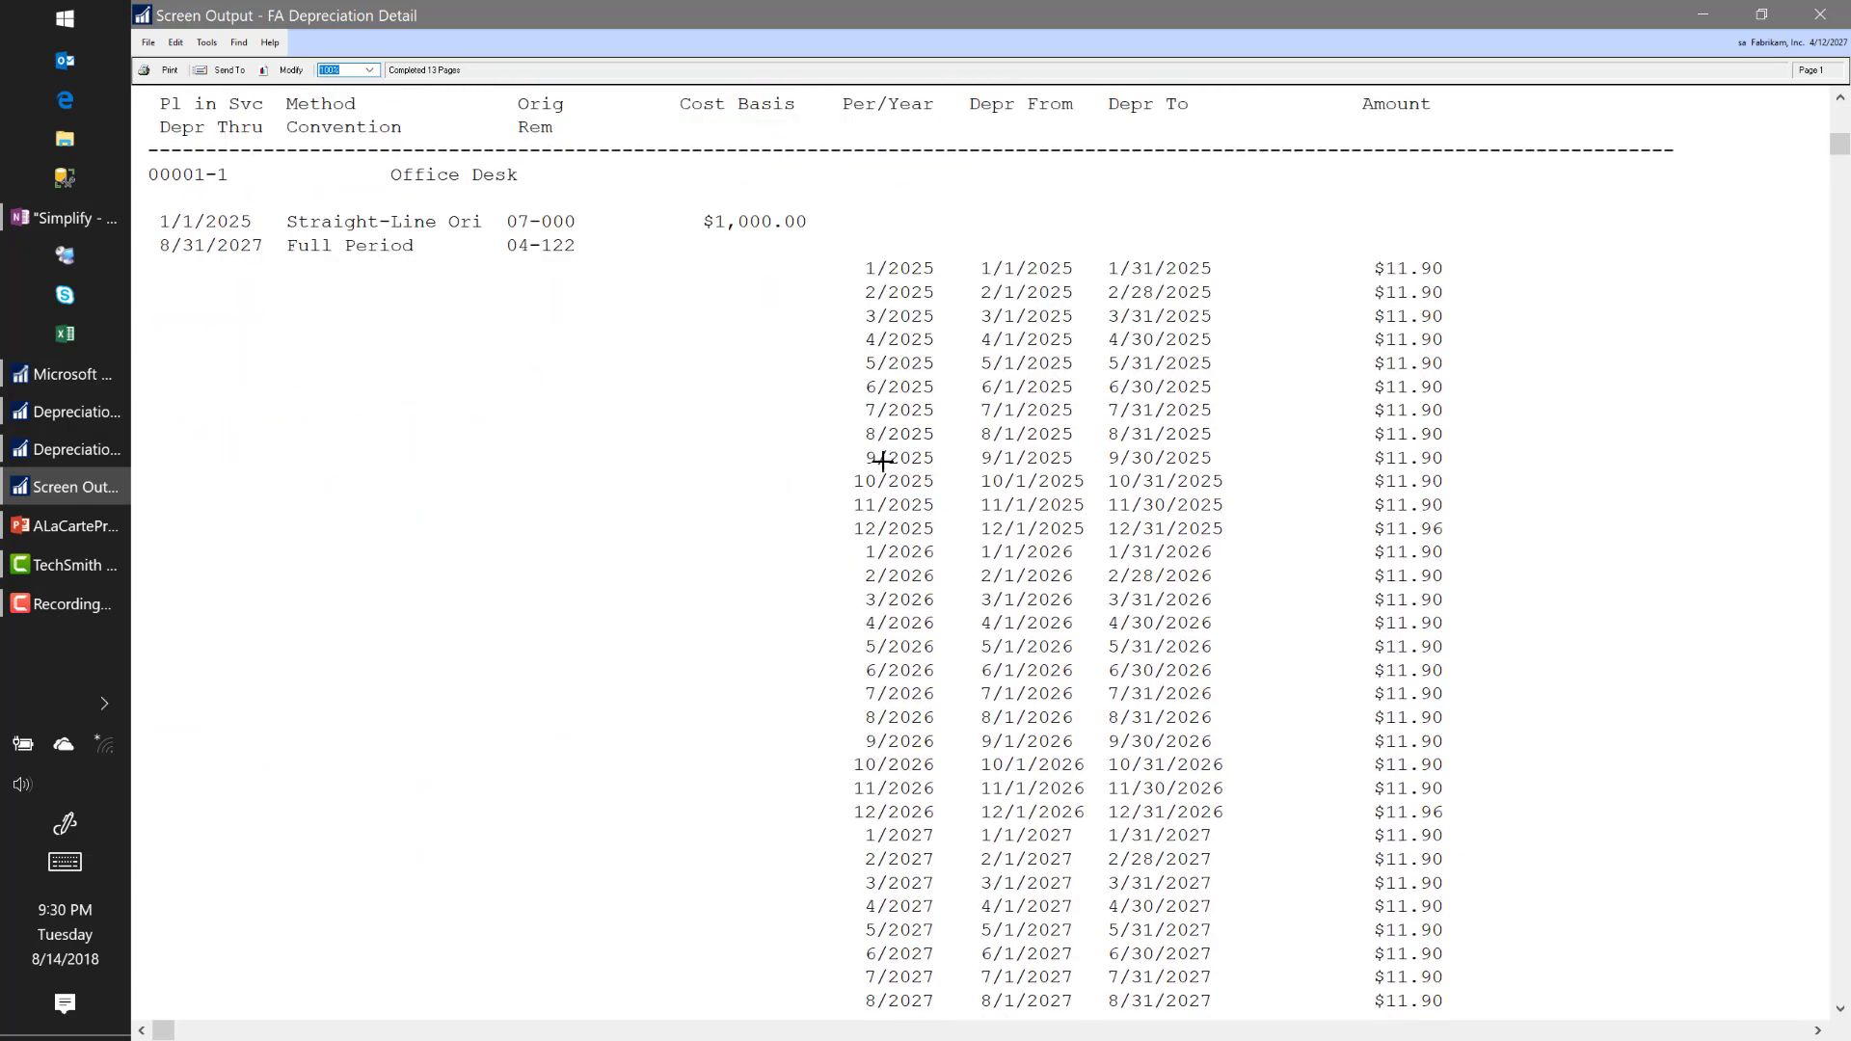
{"action": "scroll", "coordinate": [877, 465], "scroll_direction": "down", "scroll_amount": 6}
{"action": "scroll", "coordinate": [892, 463], "scroll_direction": "up", "scroll_amount": 5}
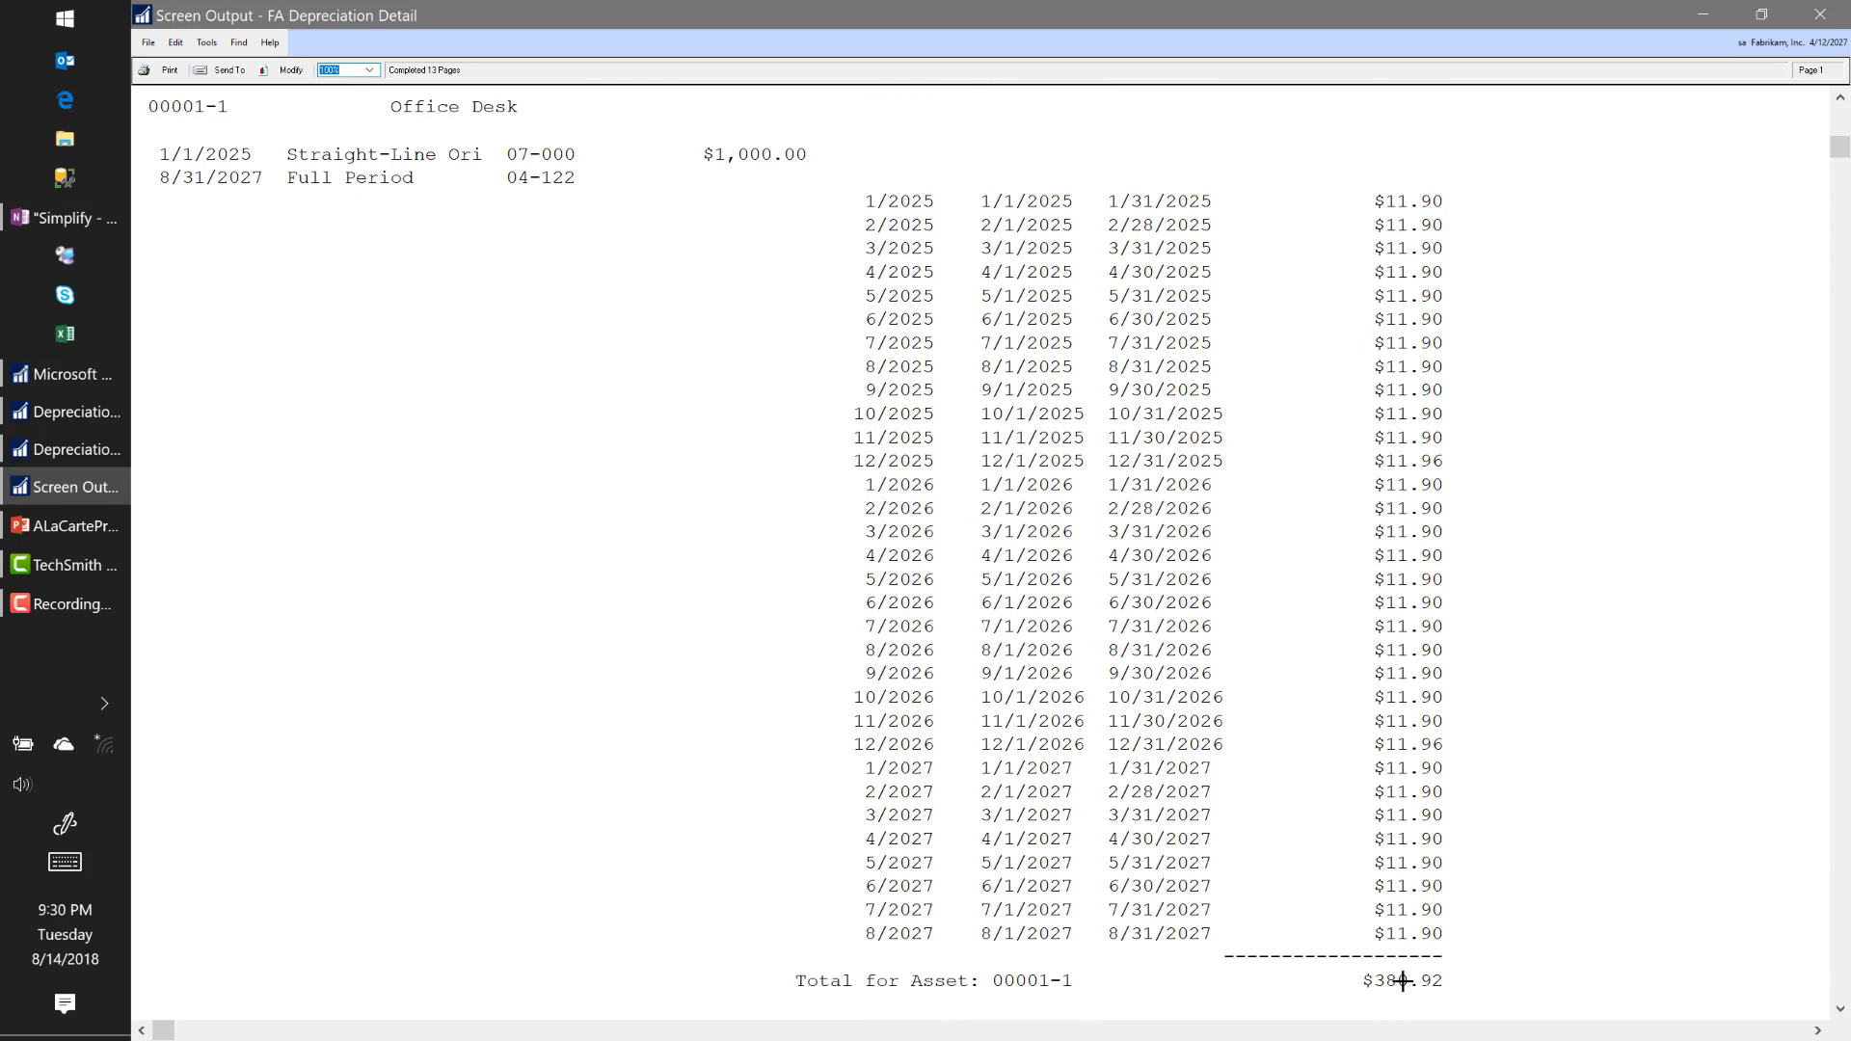
{"action": "scroll", "coordinate": [1364, 876], "scroll_direction": "down", "scroll_amount": 14}
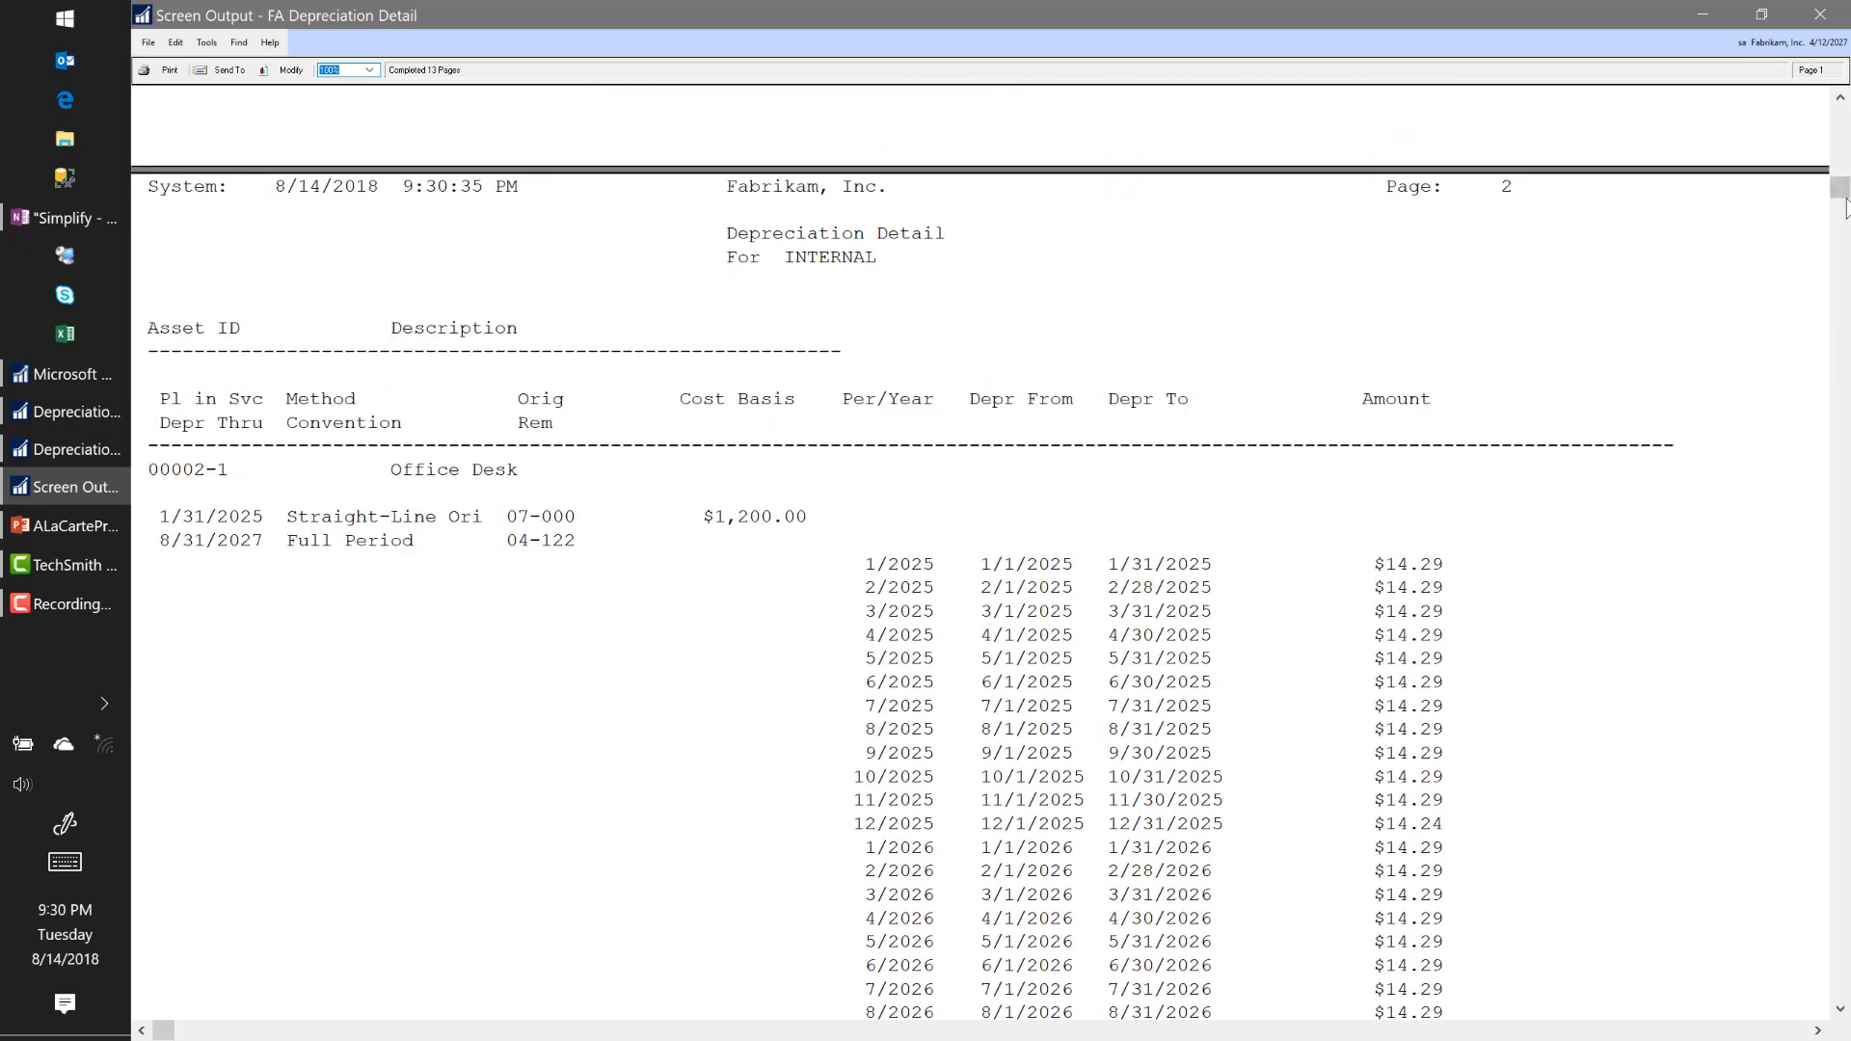
{"action": "left_click_drag", "start_coordinate": [1845, 207], "coordinate": [1844, 976]}
{"action": "scroll", "coordinate": [483, 384], "scroll_direction": "up", "scroll_amount": 5}
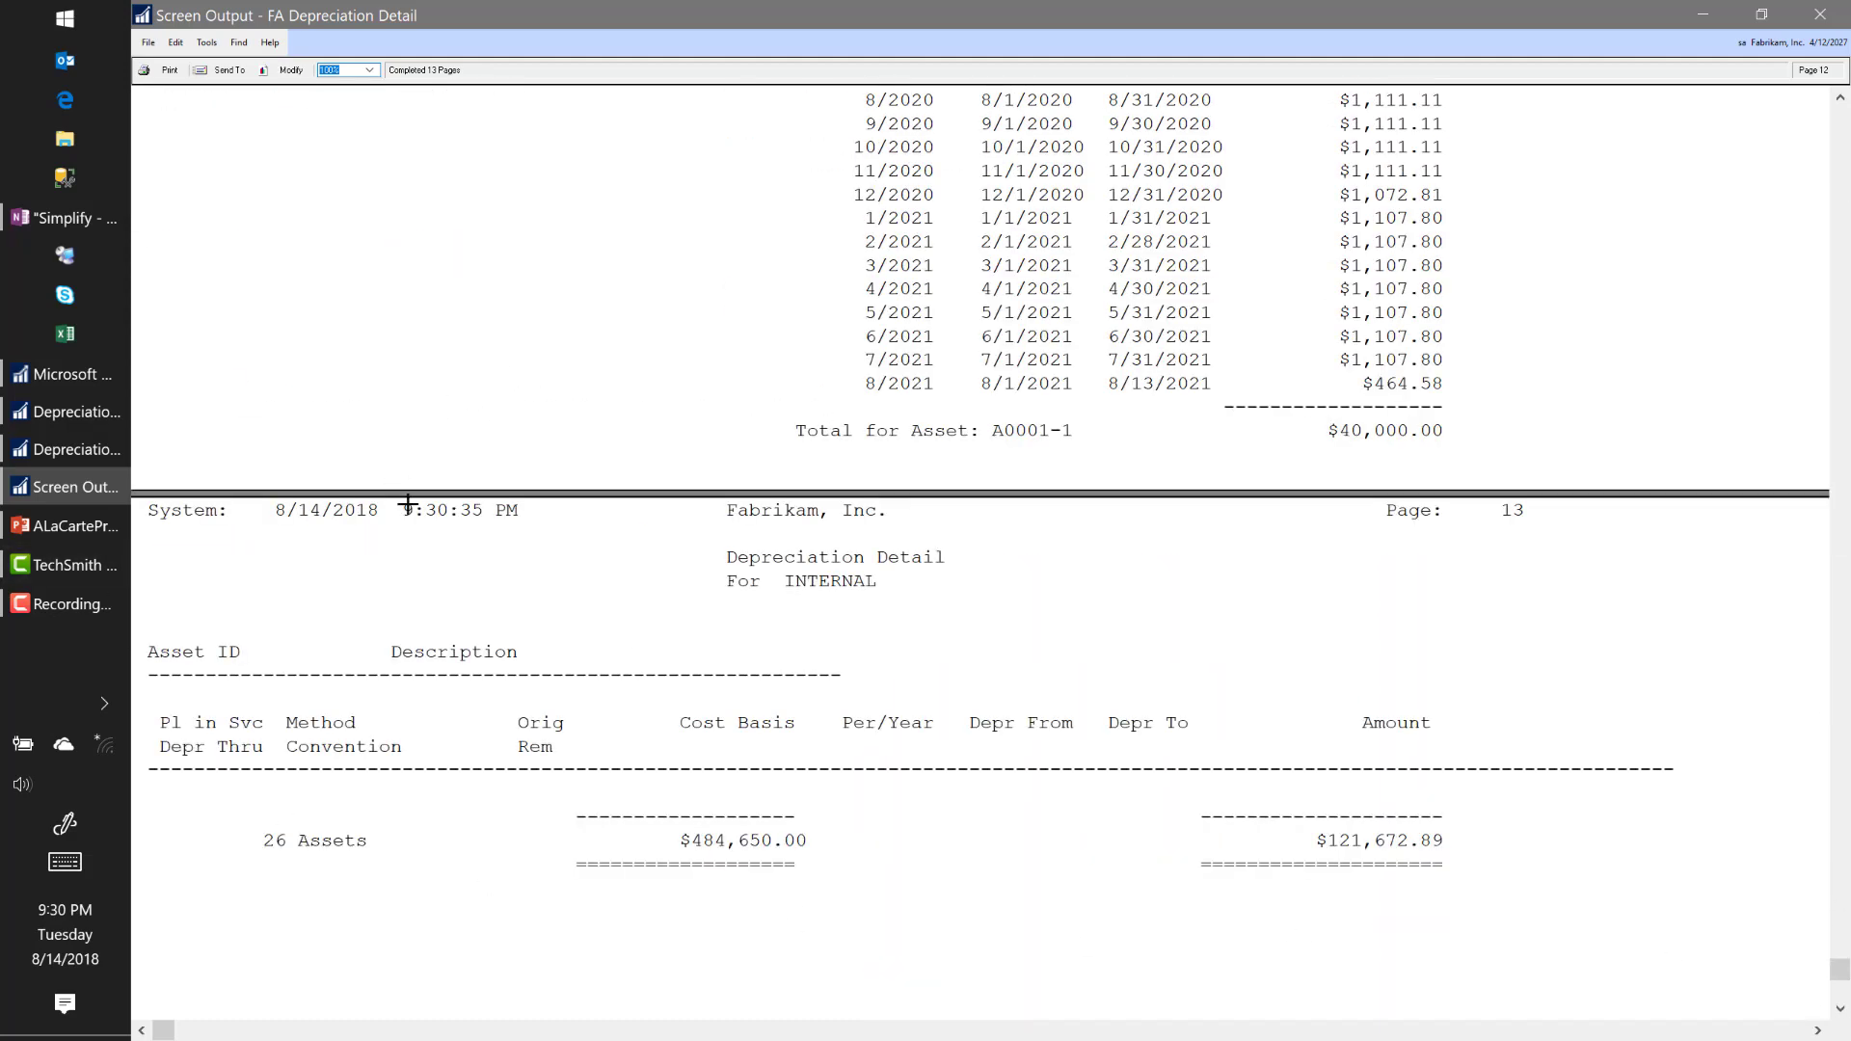
{"action": "scroll", "coordinate": [385, 491], "scroll_direction": "up", "scroll_amount": 10}
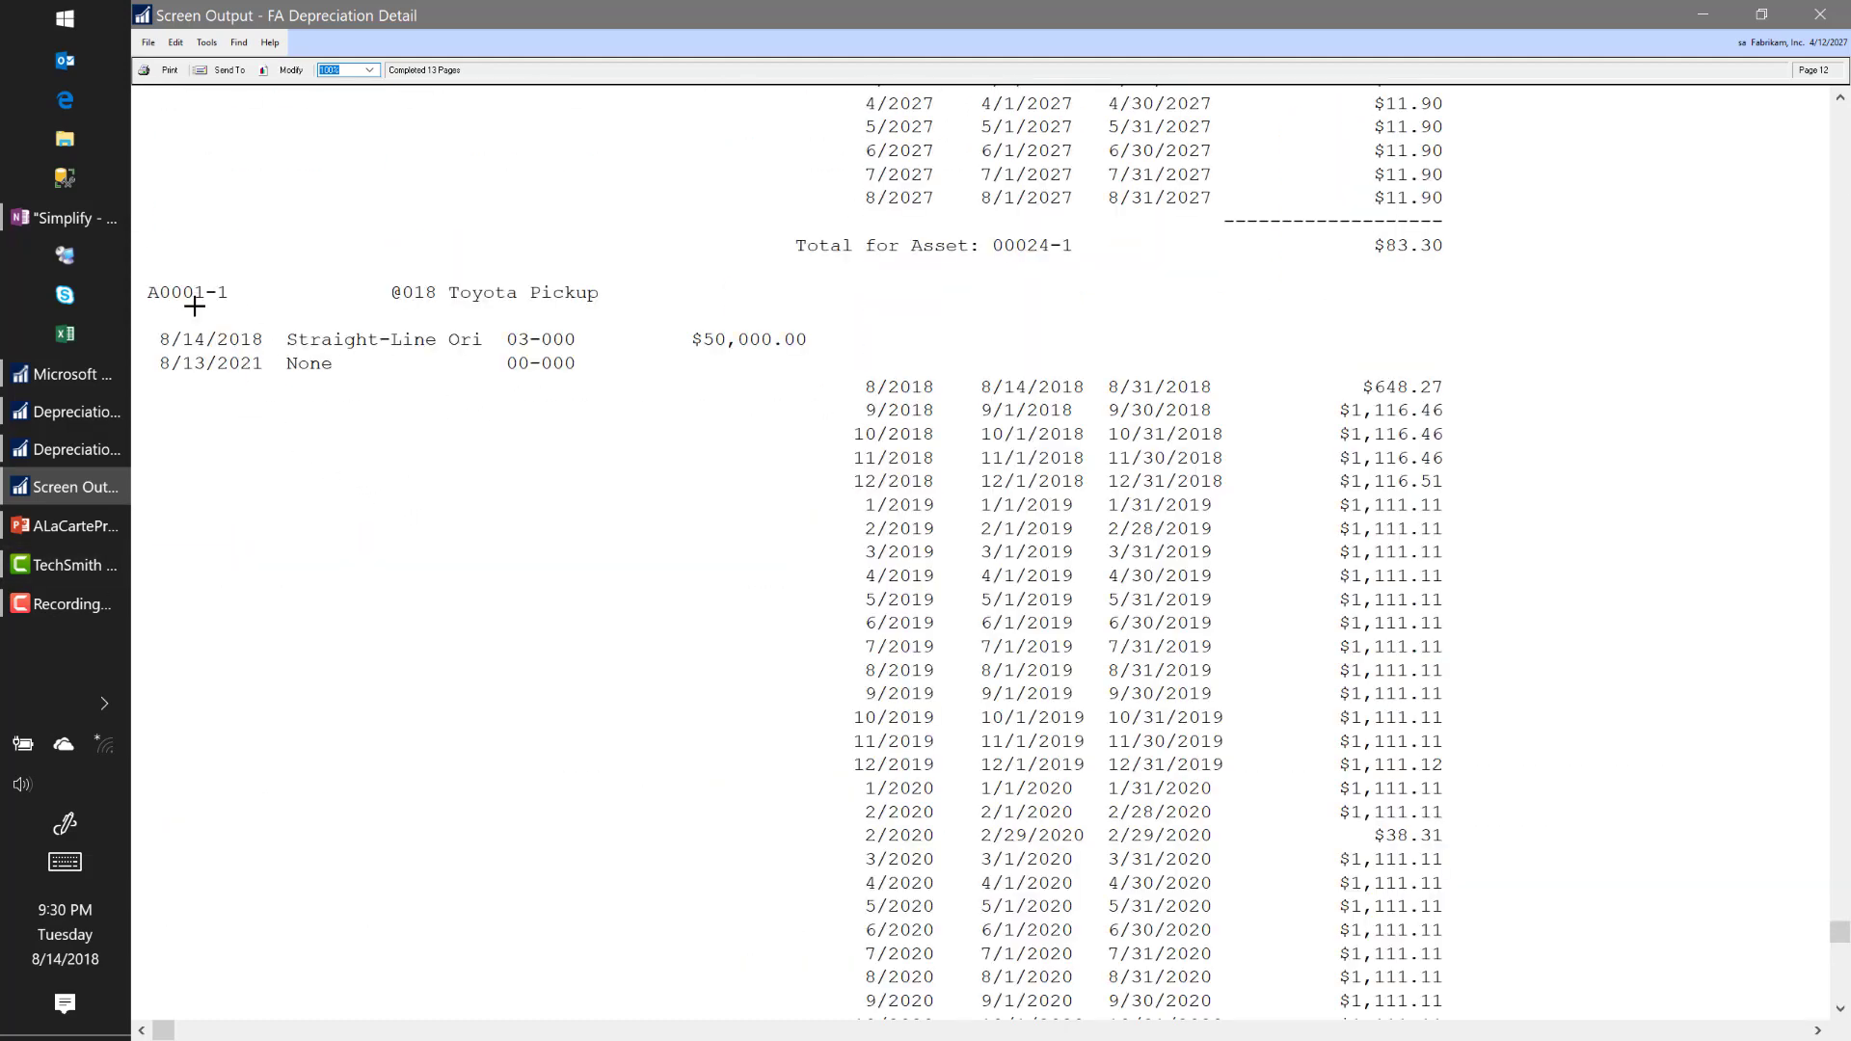
{"action": "left_click", "coordinate": [193, 305]}
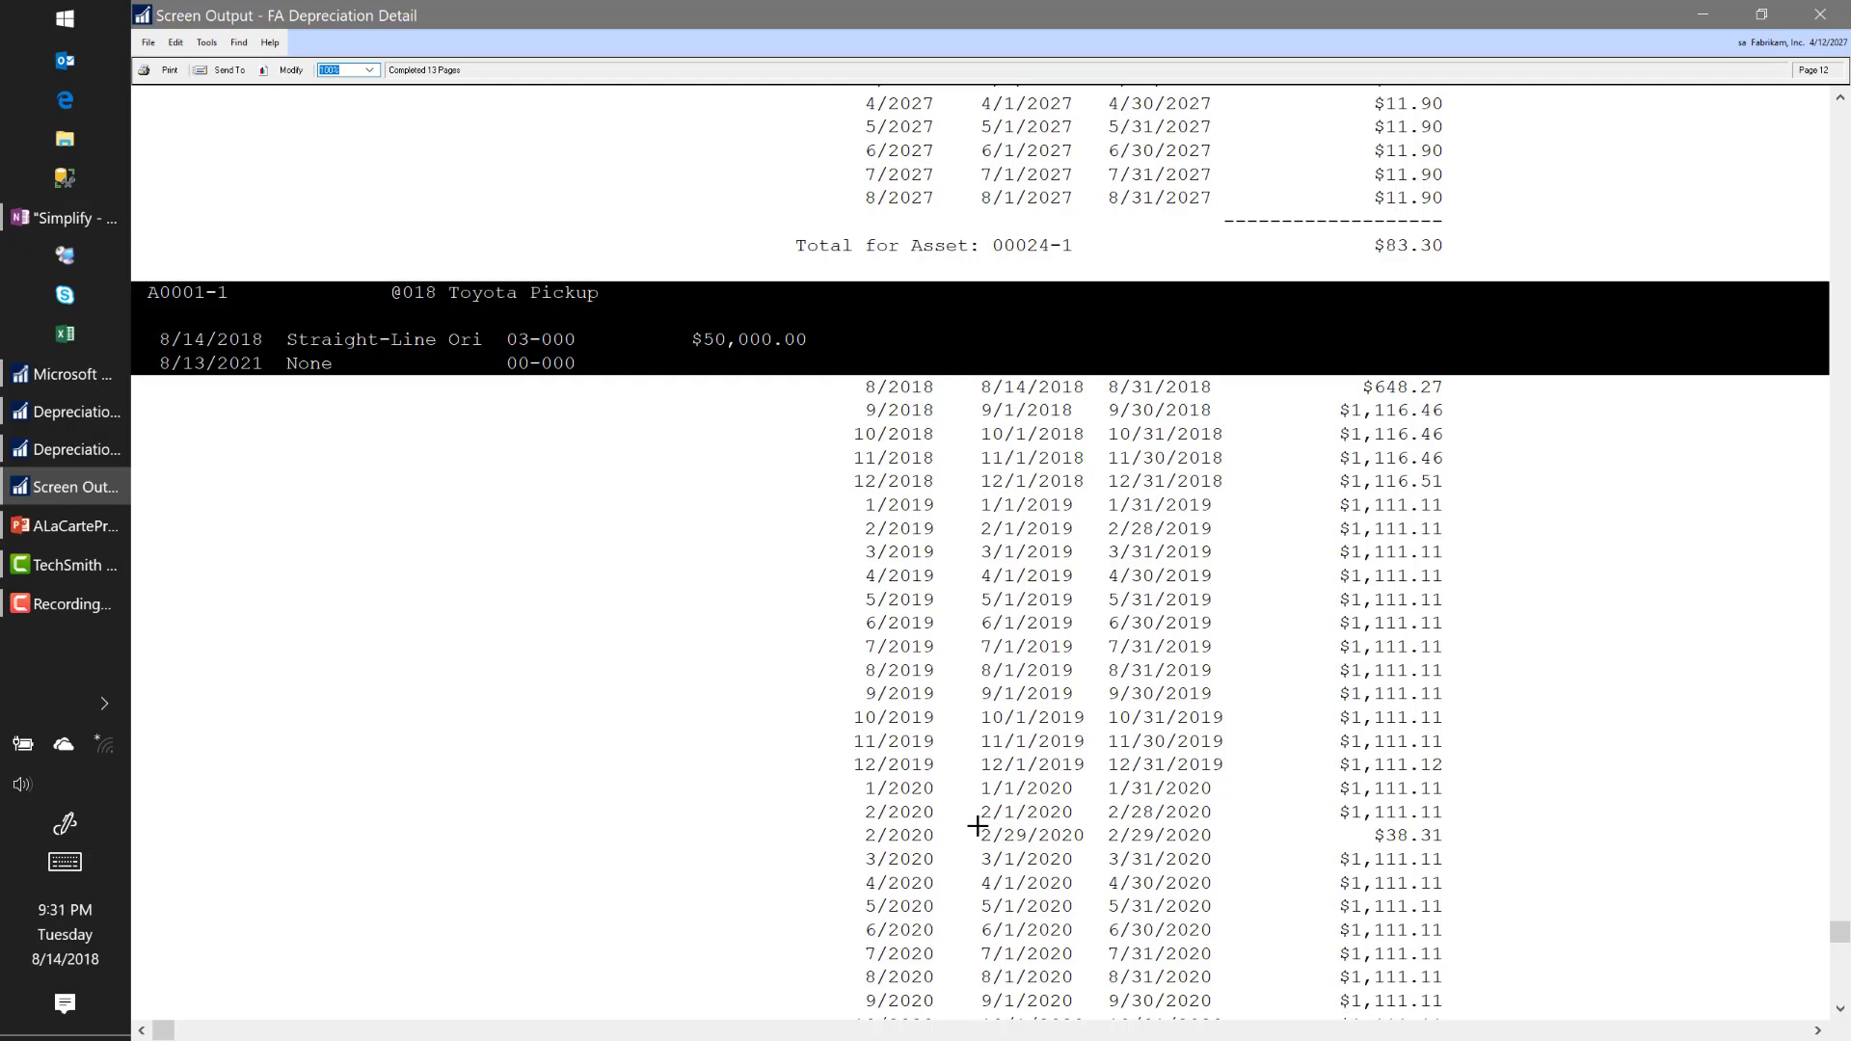
{"action": "scroll", "coordinate": [1059, 715], "scroll_direction": "down", "scroll_amount": 5}
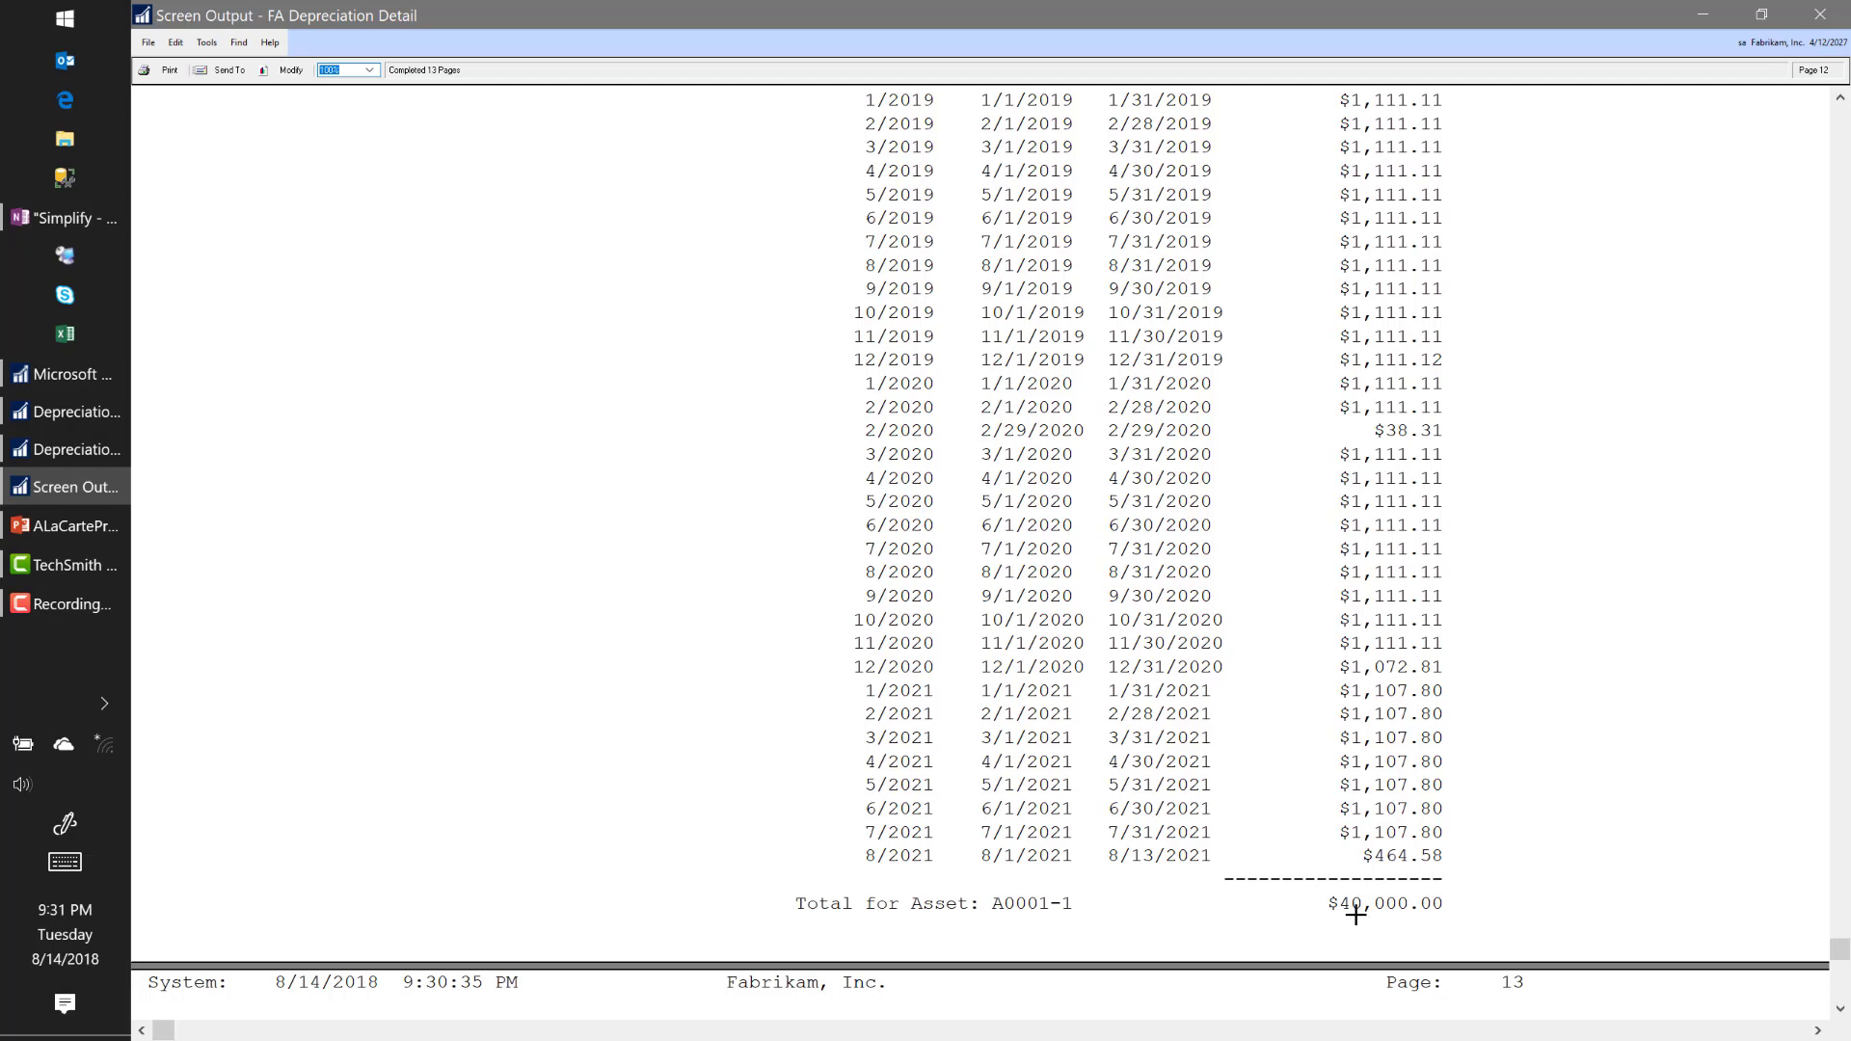
{"action": "left_click", "coordinate": [1356, 904]}
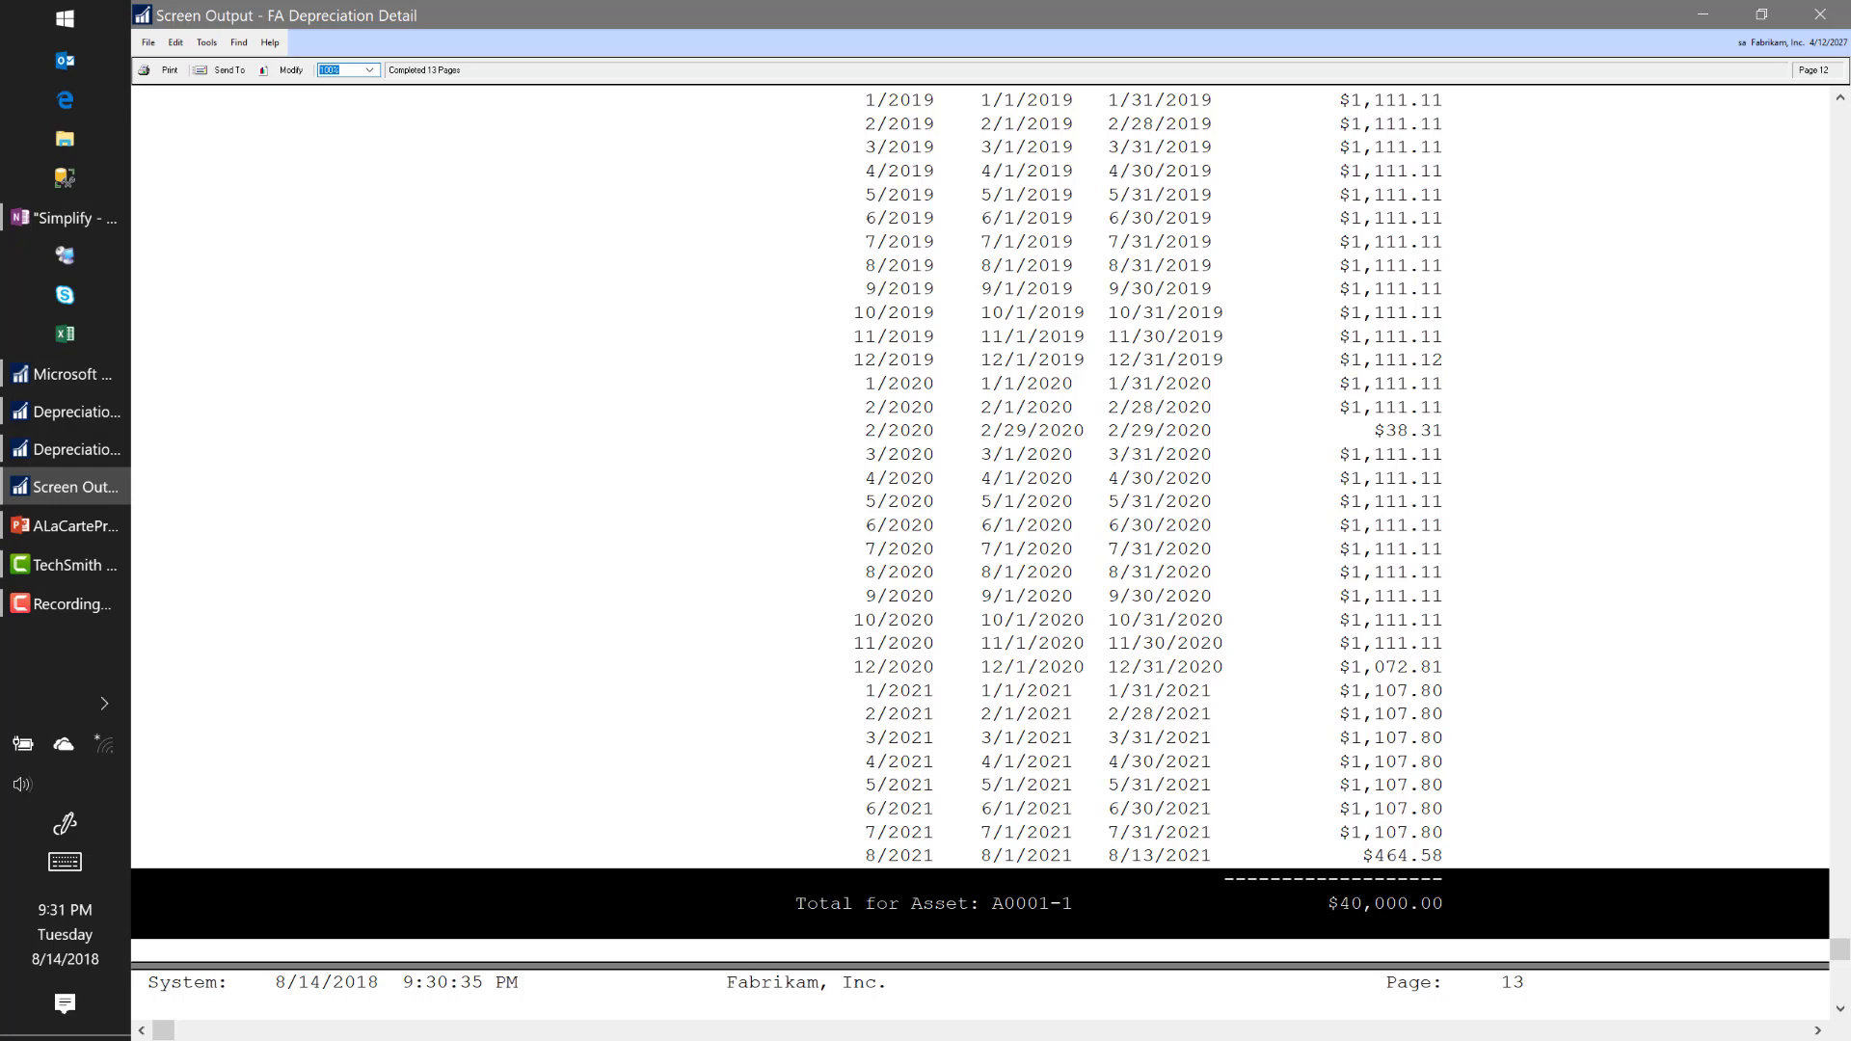
Step: Close the report output and its options window, discarding the changes to the SAMPLEDATA option
{"action": "left_click", "coordinate": [1820, 15]}
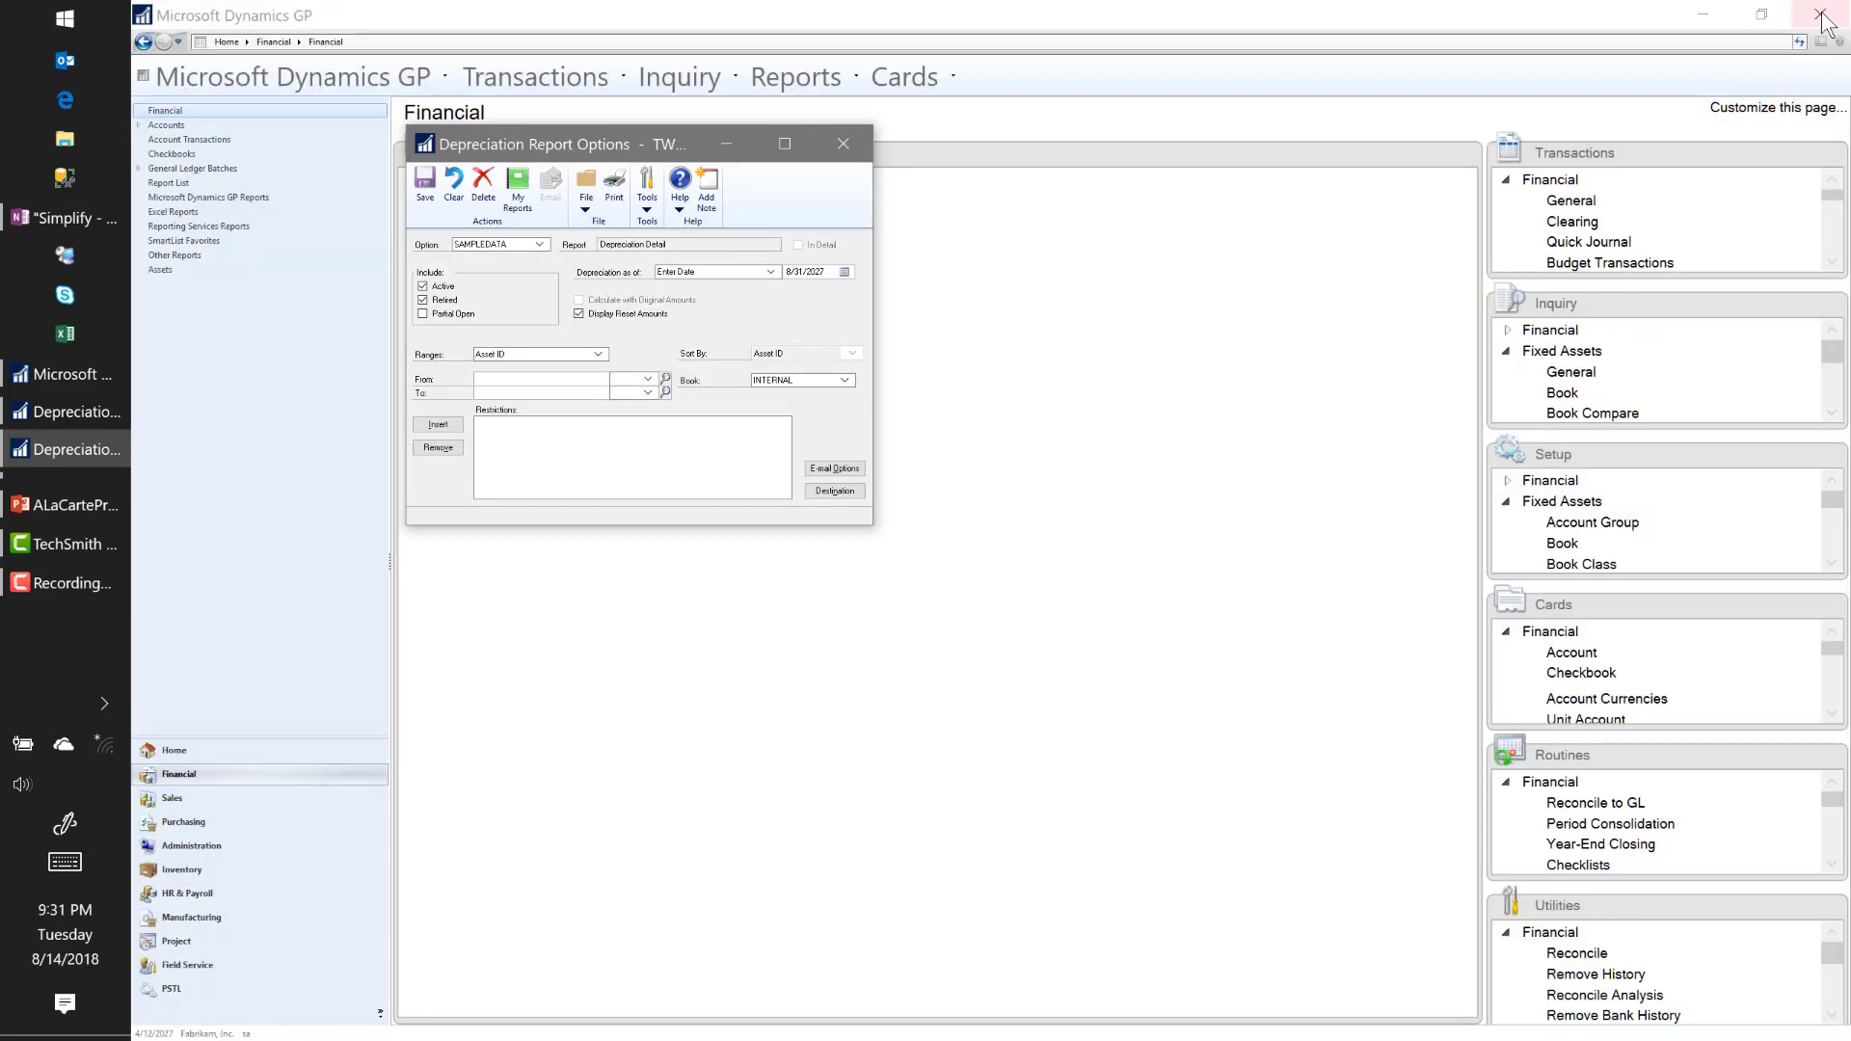
{"action": "left_click", "coordinate": [845, 145]}
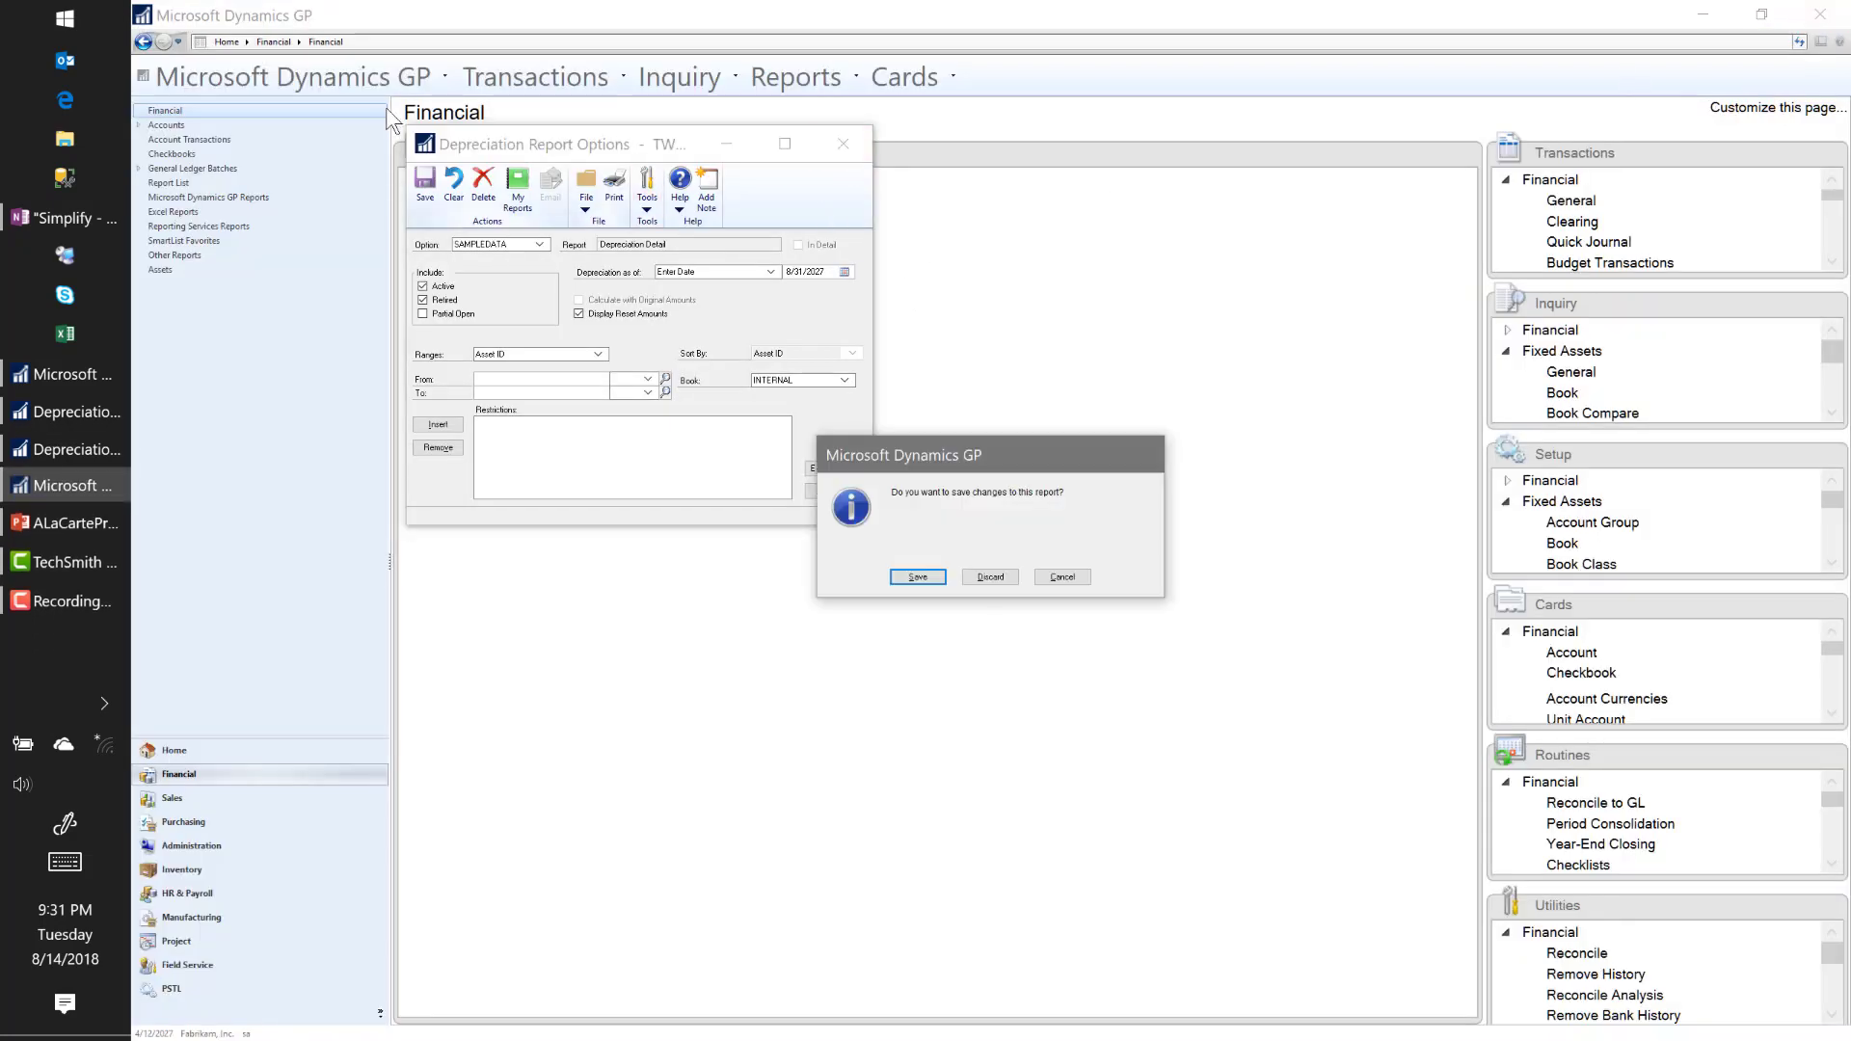
{"action": "left_click", "coordinate": [991, 577]}
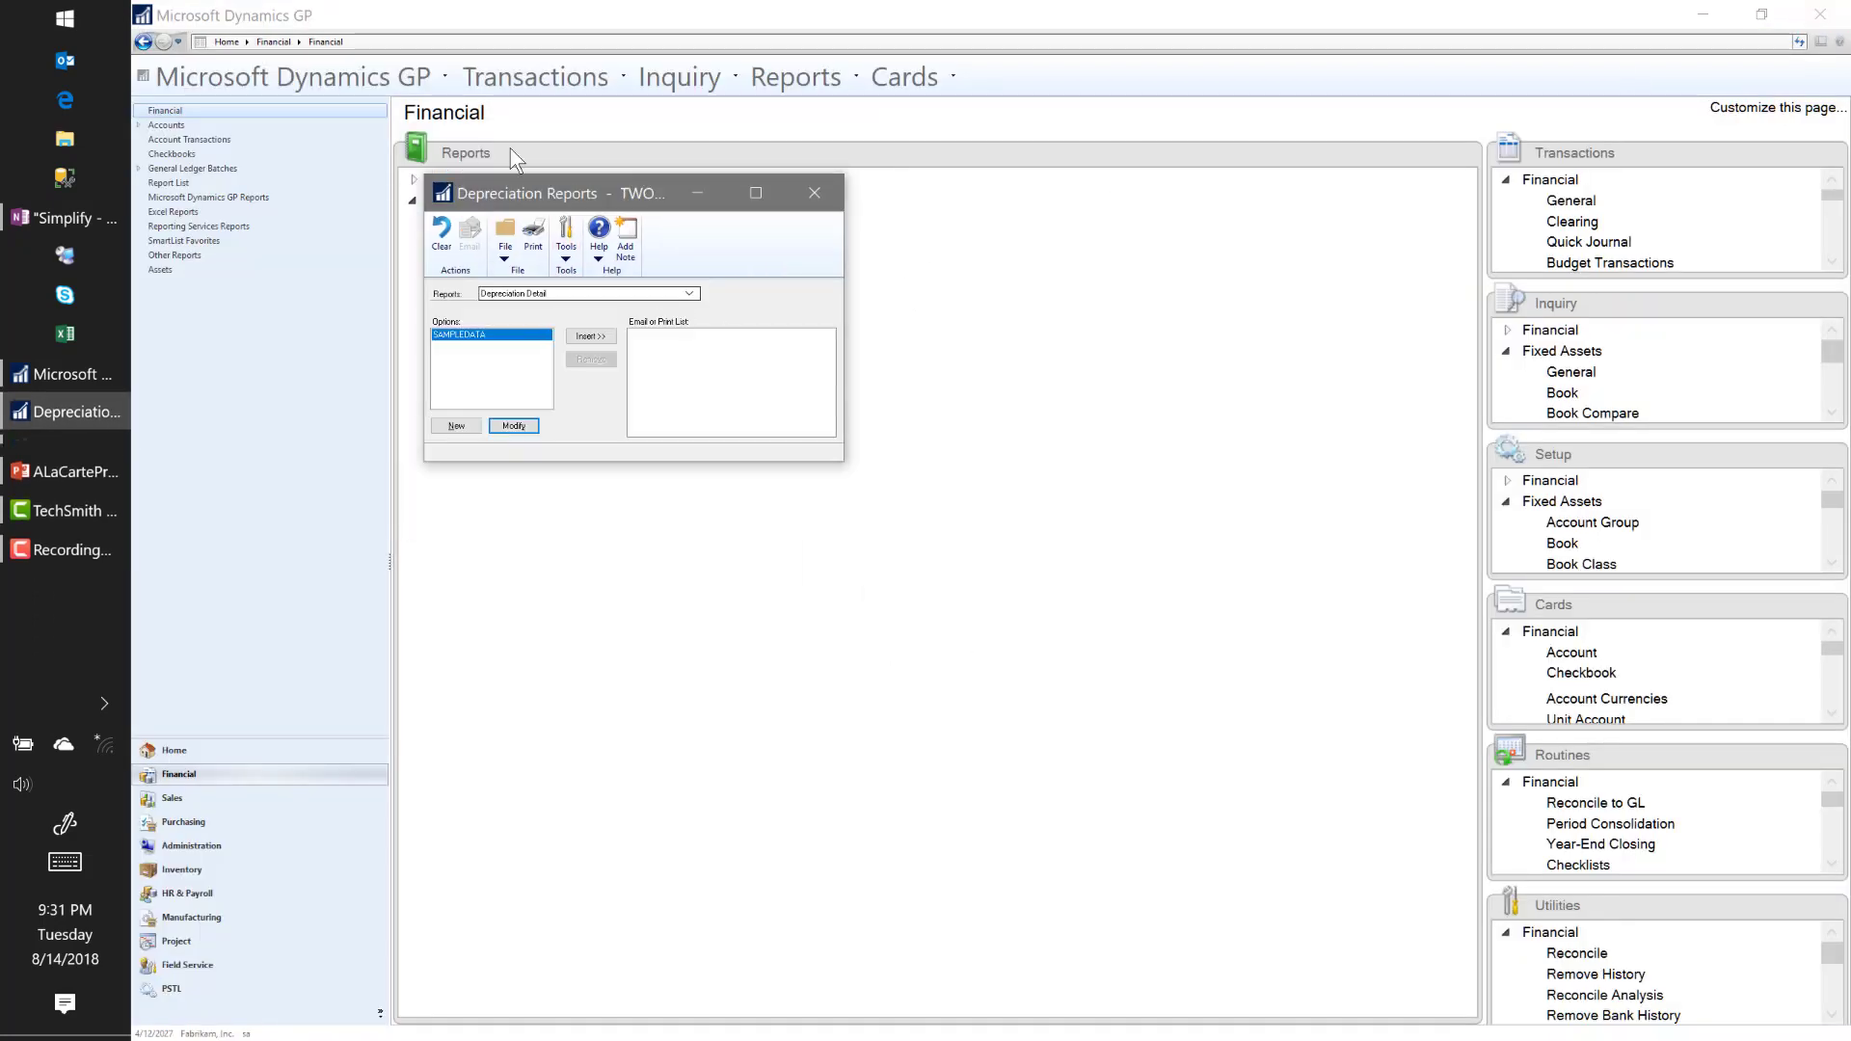
Step: Open SmartList and display the default Fixed Assets Books list, also expanding the Fixed Assets subfolder
{"action": "left_click", "coordinate": [331, 72]}
{"action": "left_click", "coordinate": [332, 72]}
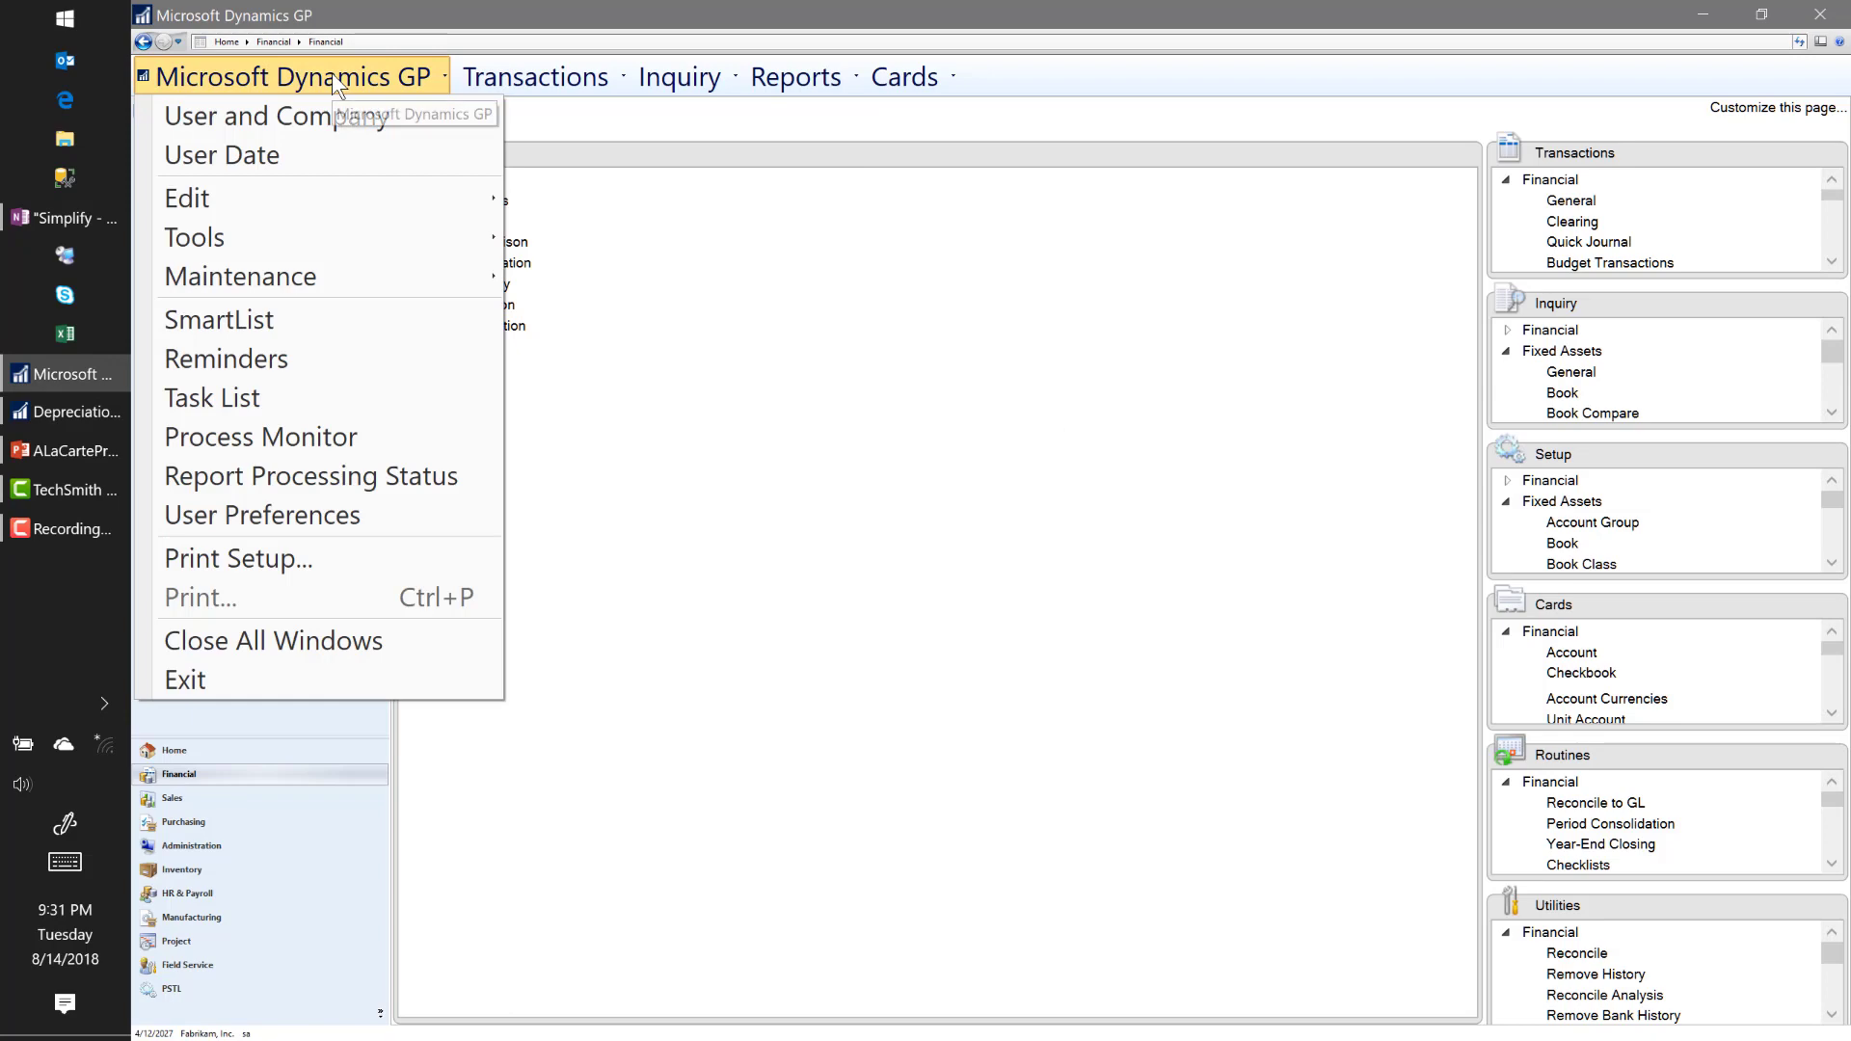
{"action": "left_click", "coordinate": [329, 327]}
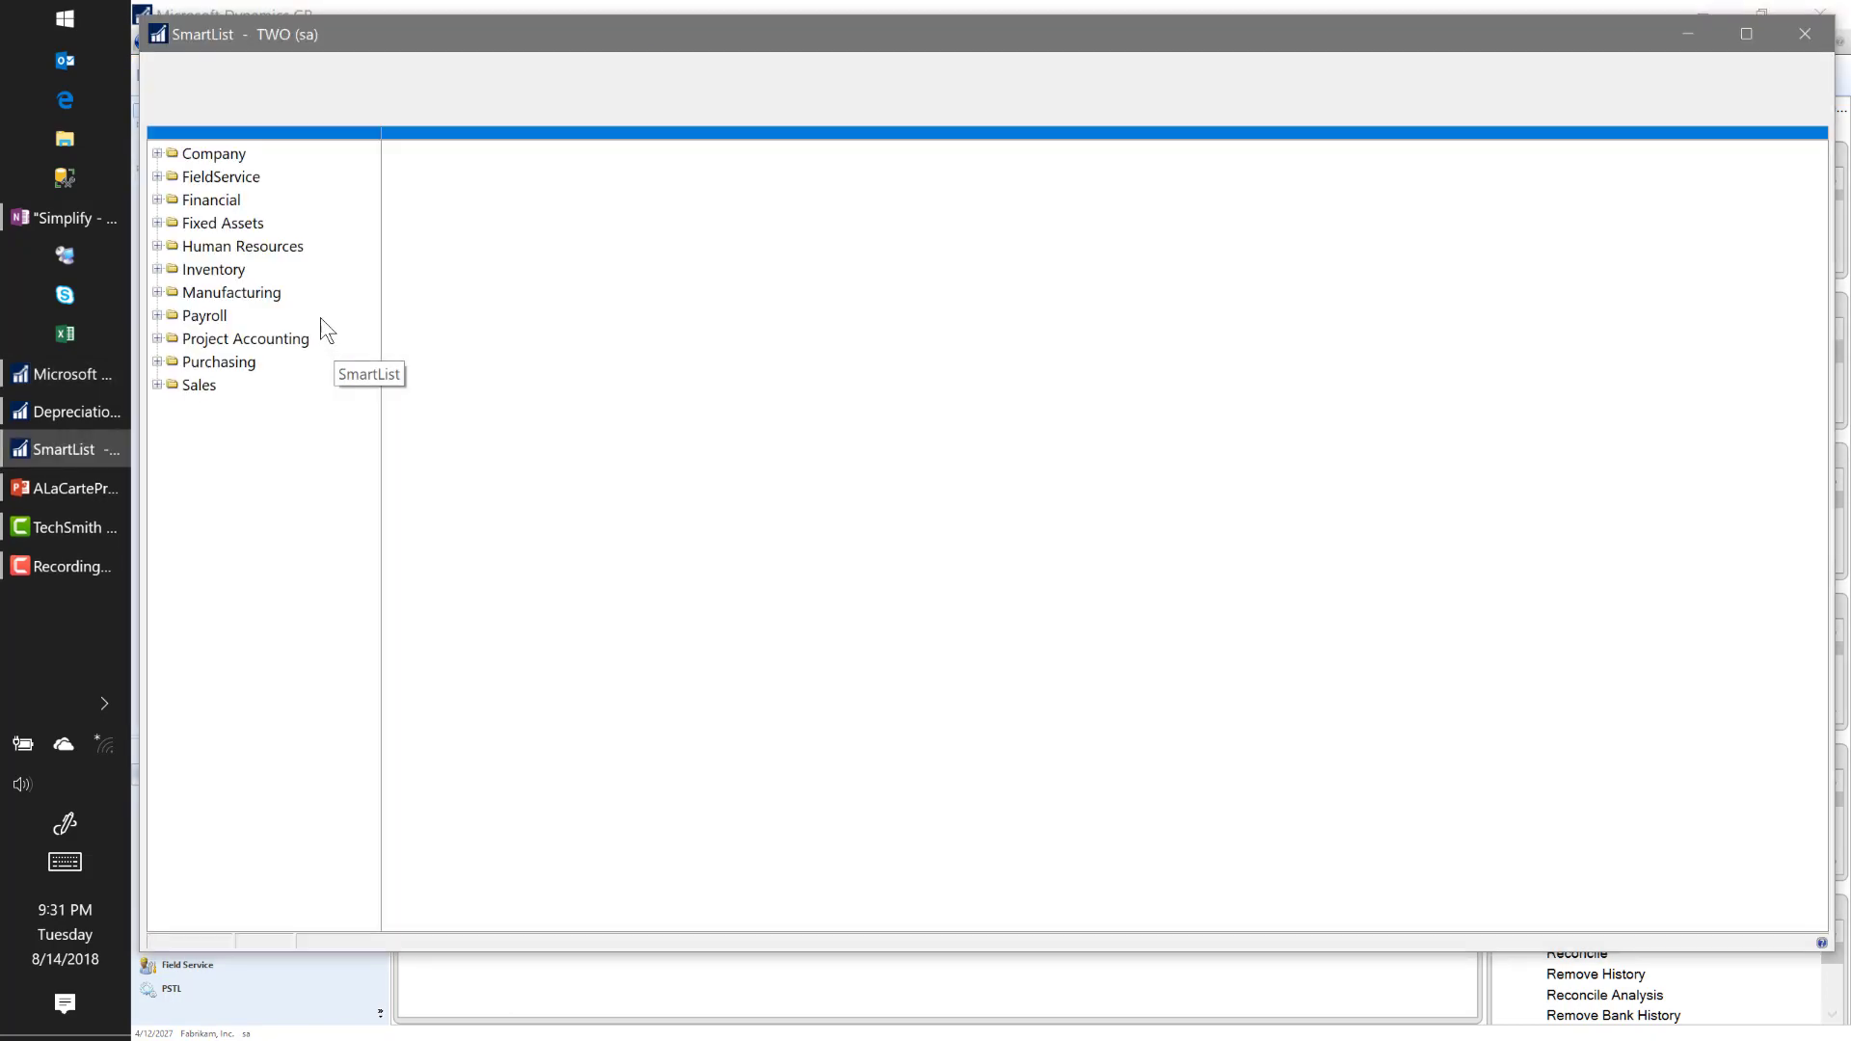
{"action": "left_click", "coordinate": [157, 223]}
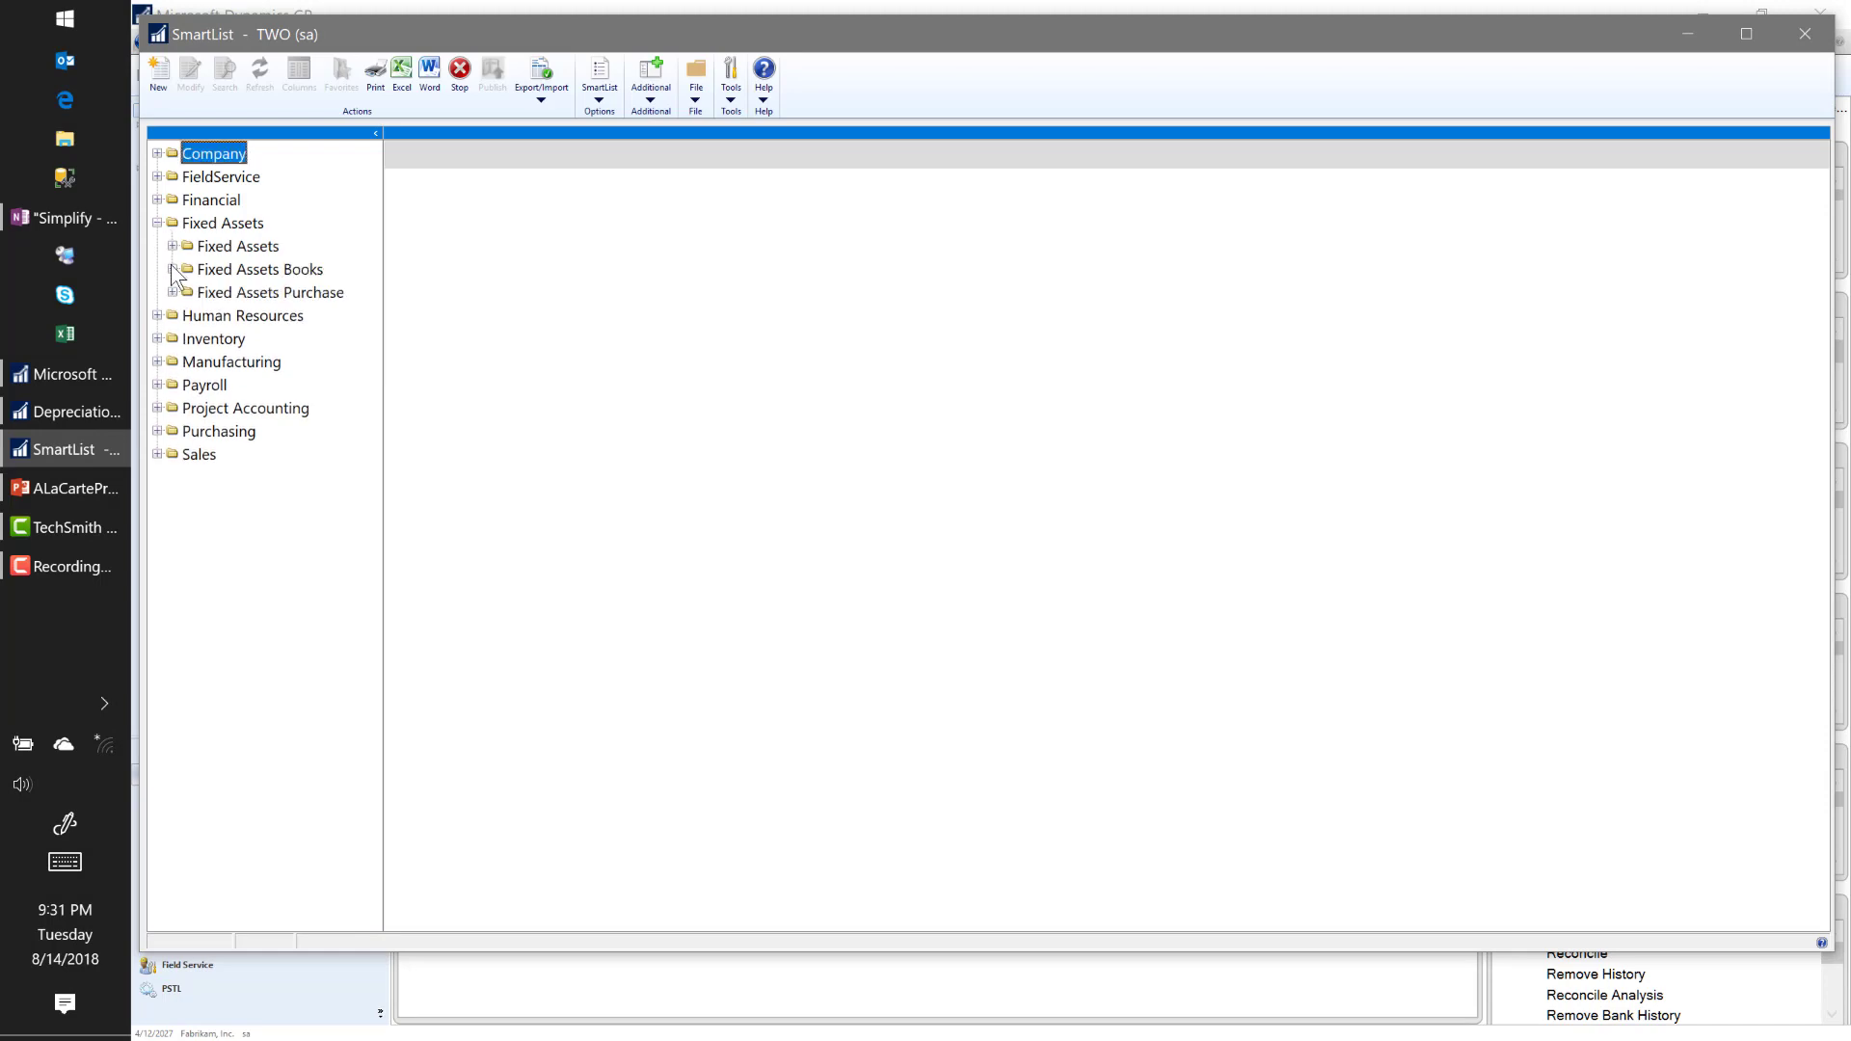
{"action": "left_click", "coordinate": [172, 269]}
{"action": "left_click", "coordinate": [214, 291]}
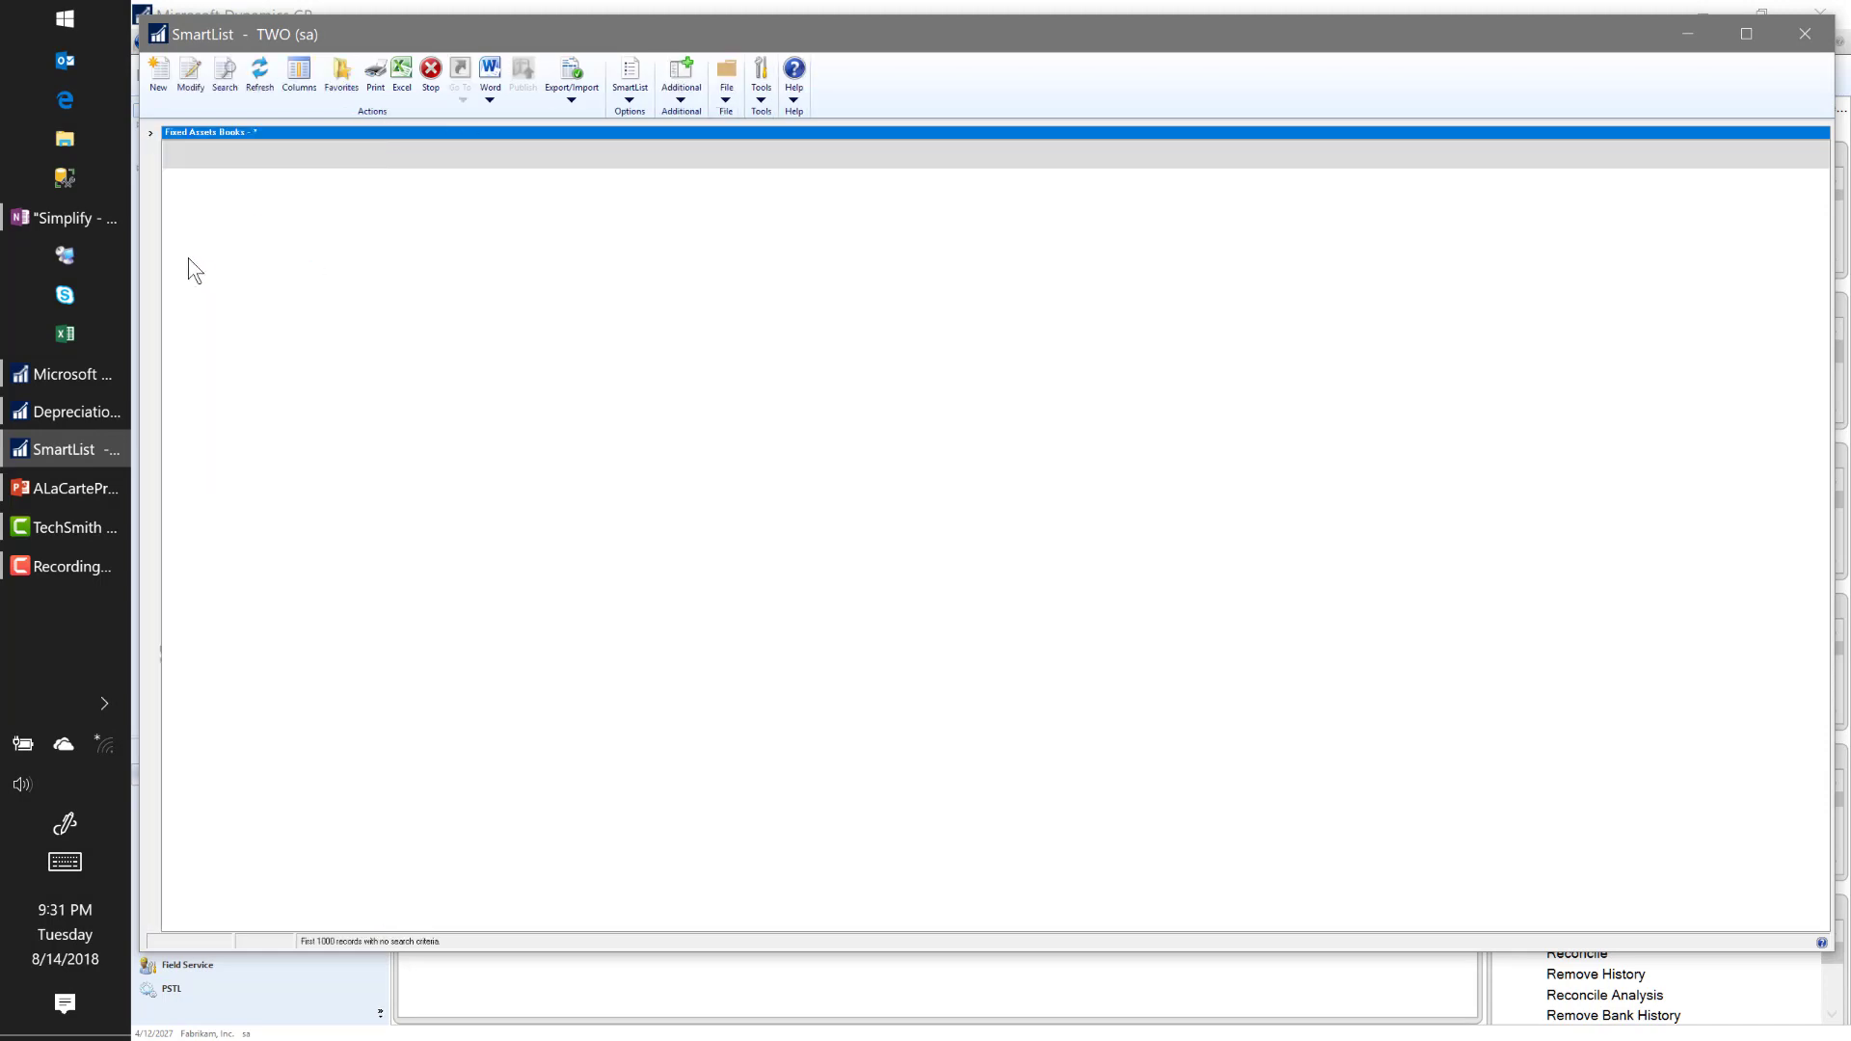
{"action": "left_click", "coordinate": [149, 132]}
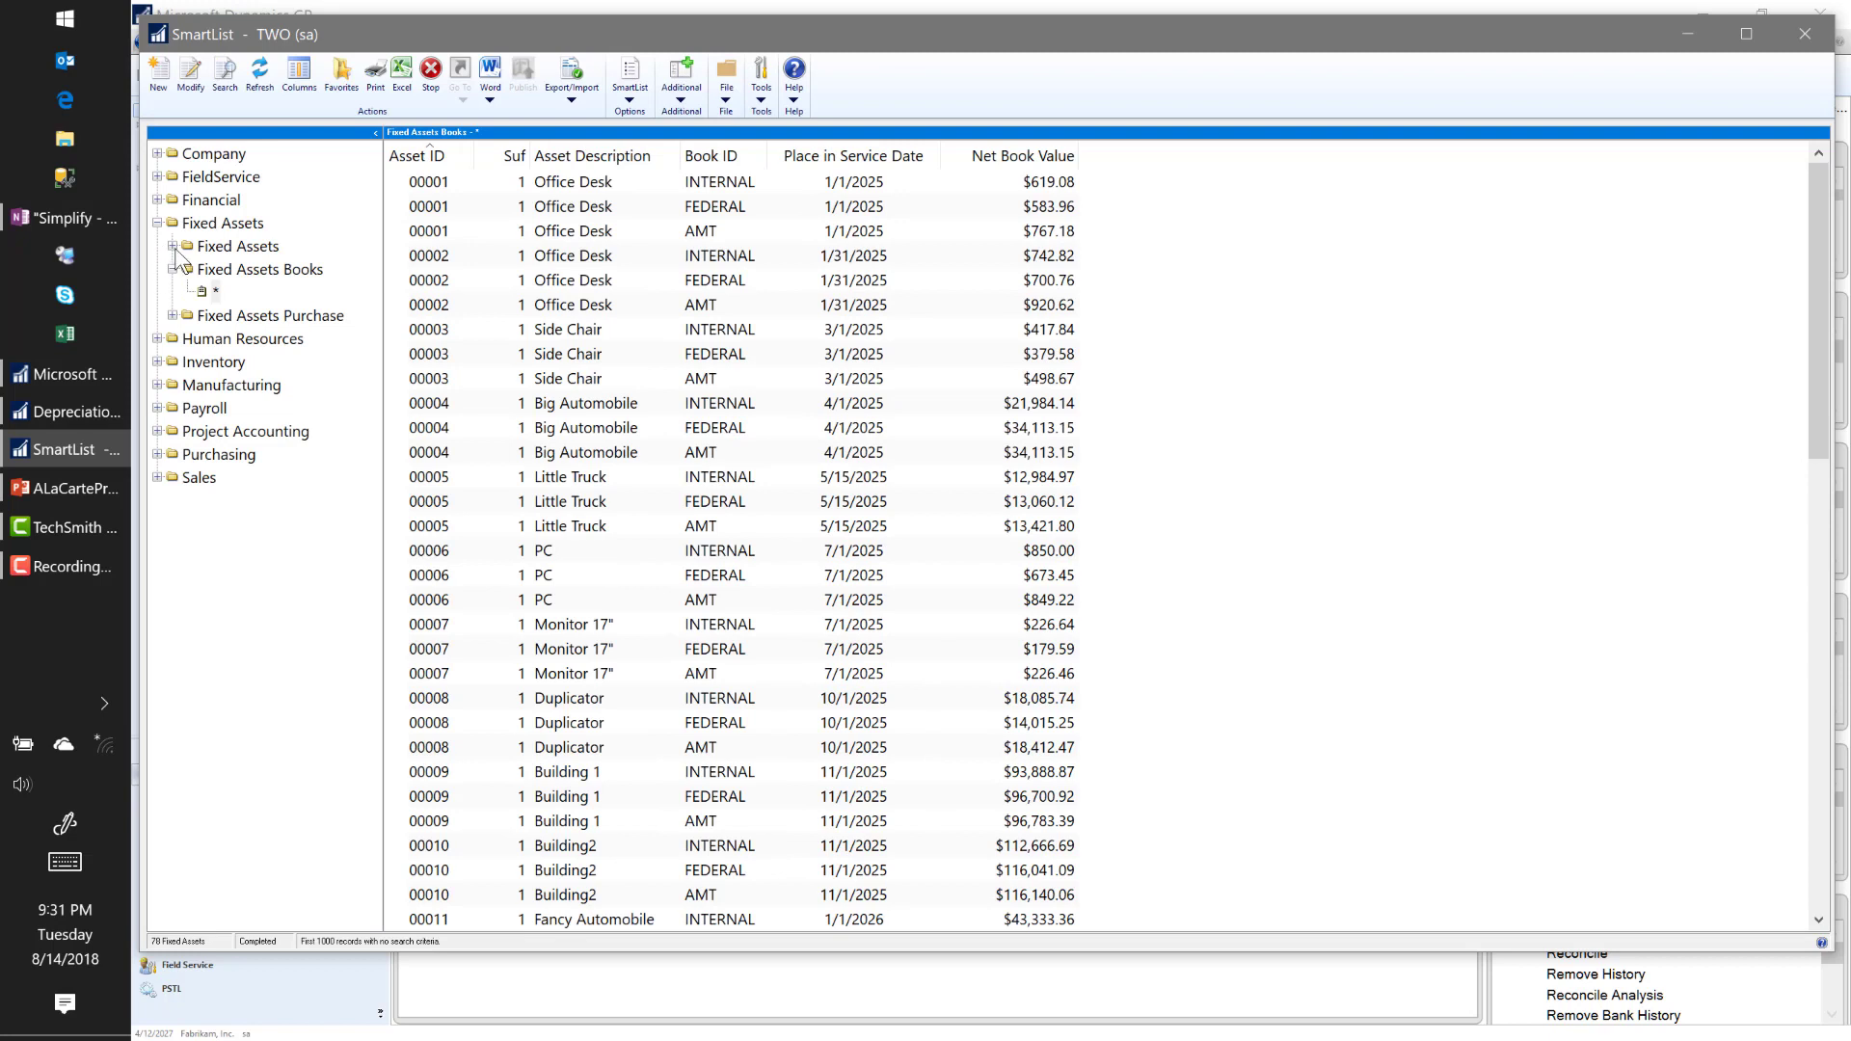
{"action": "left_click", "coordinate": [171, 246]}
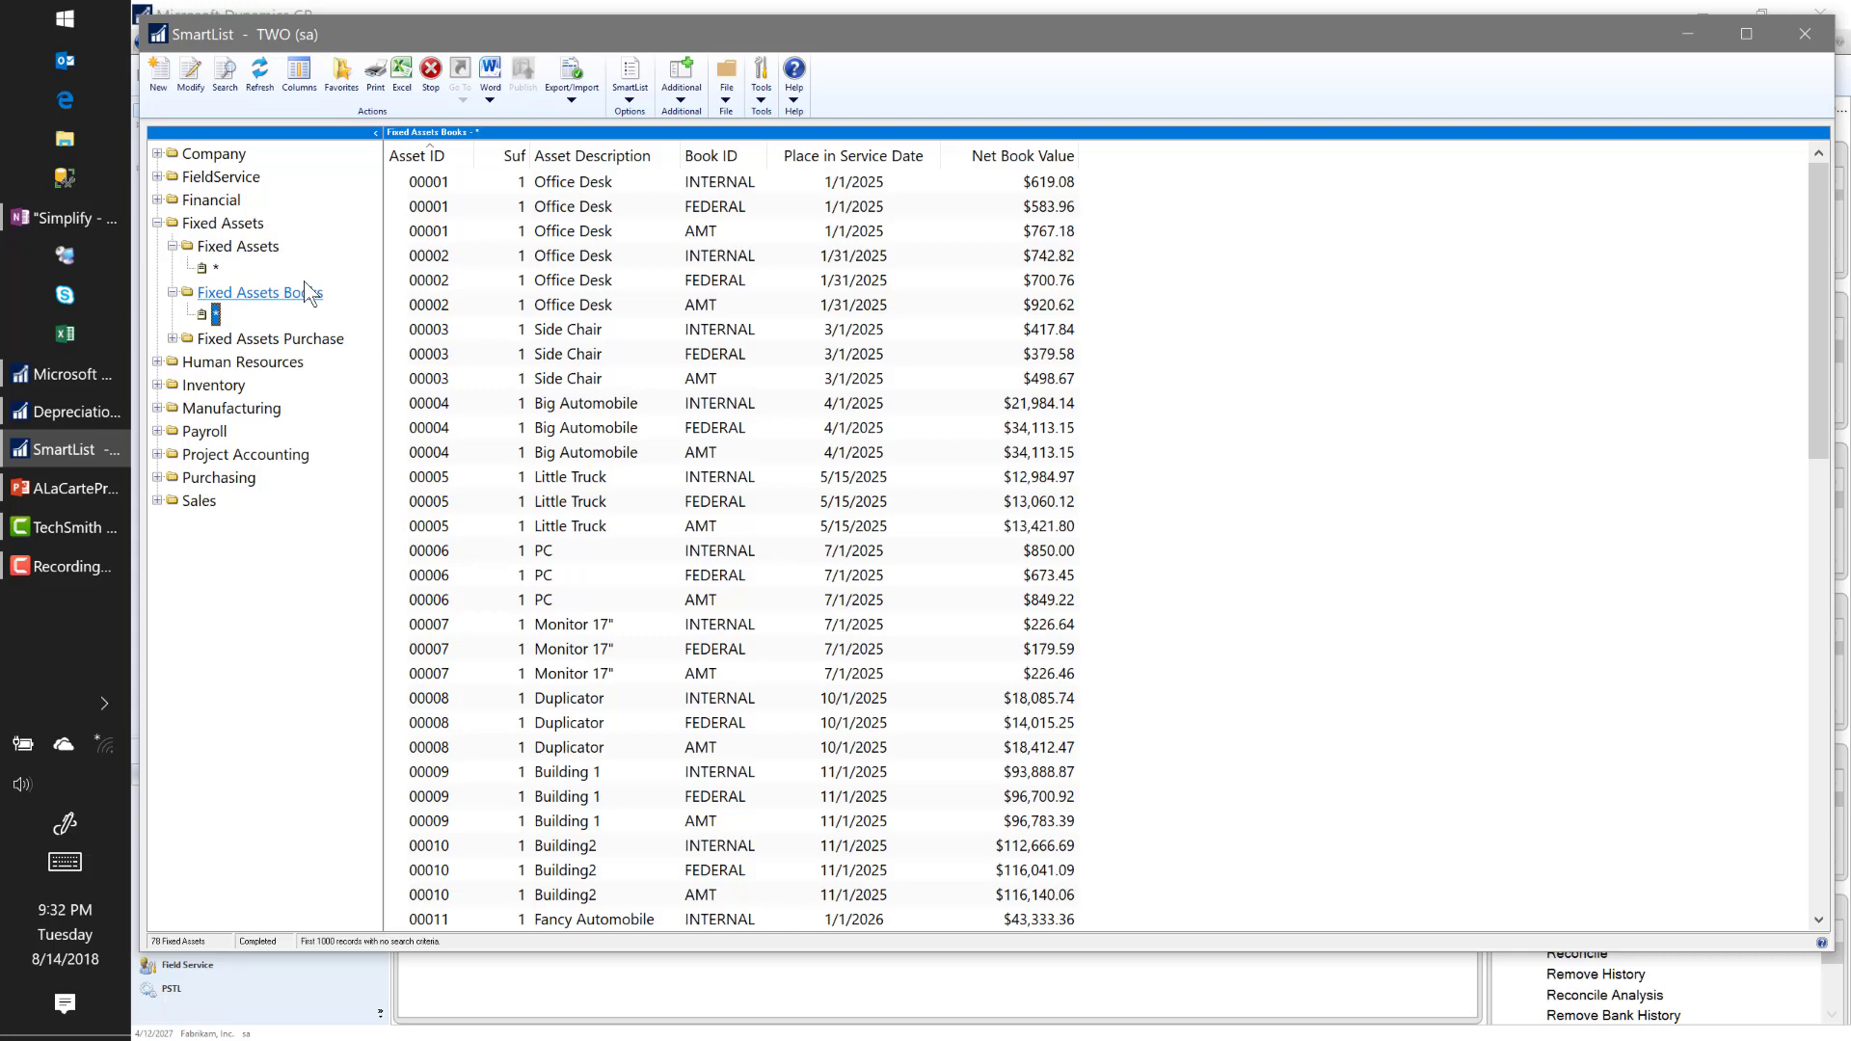
Step: Review the current run depreciation amounts for the INTERNAL book in the Fixed Assets Books list and close SmartList
{"action": "left_click", "coordinate": [289, 294]}
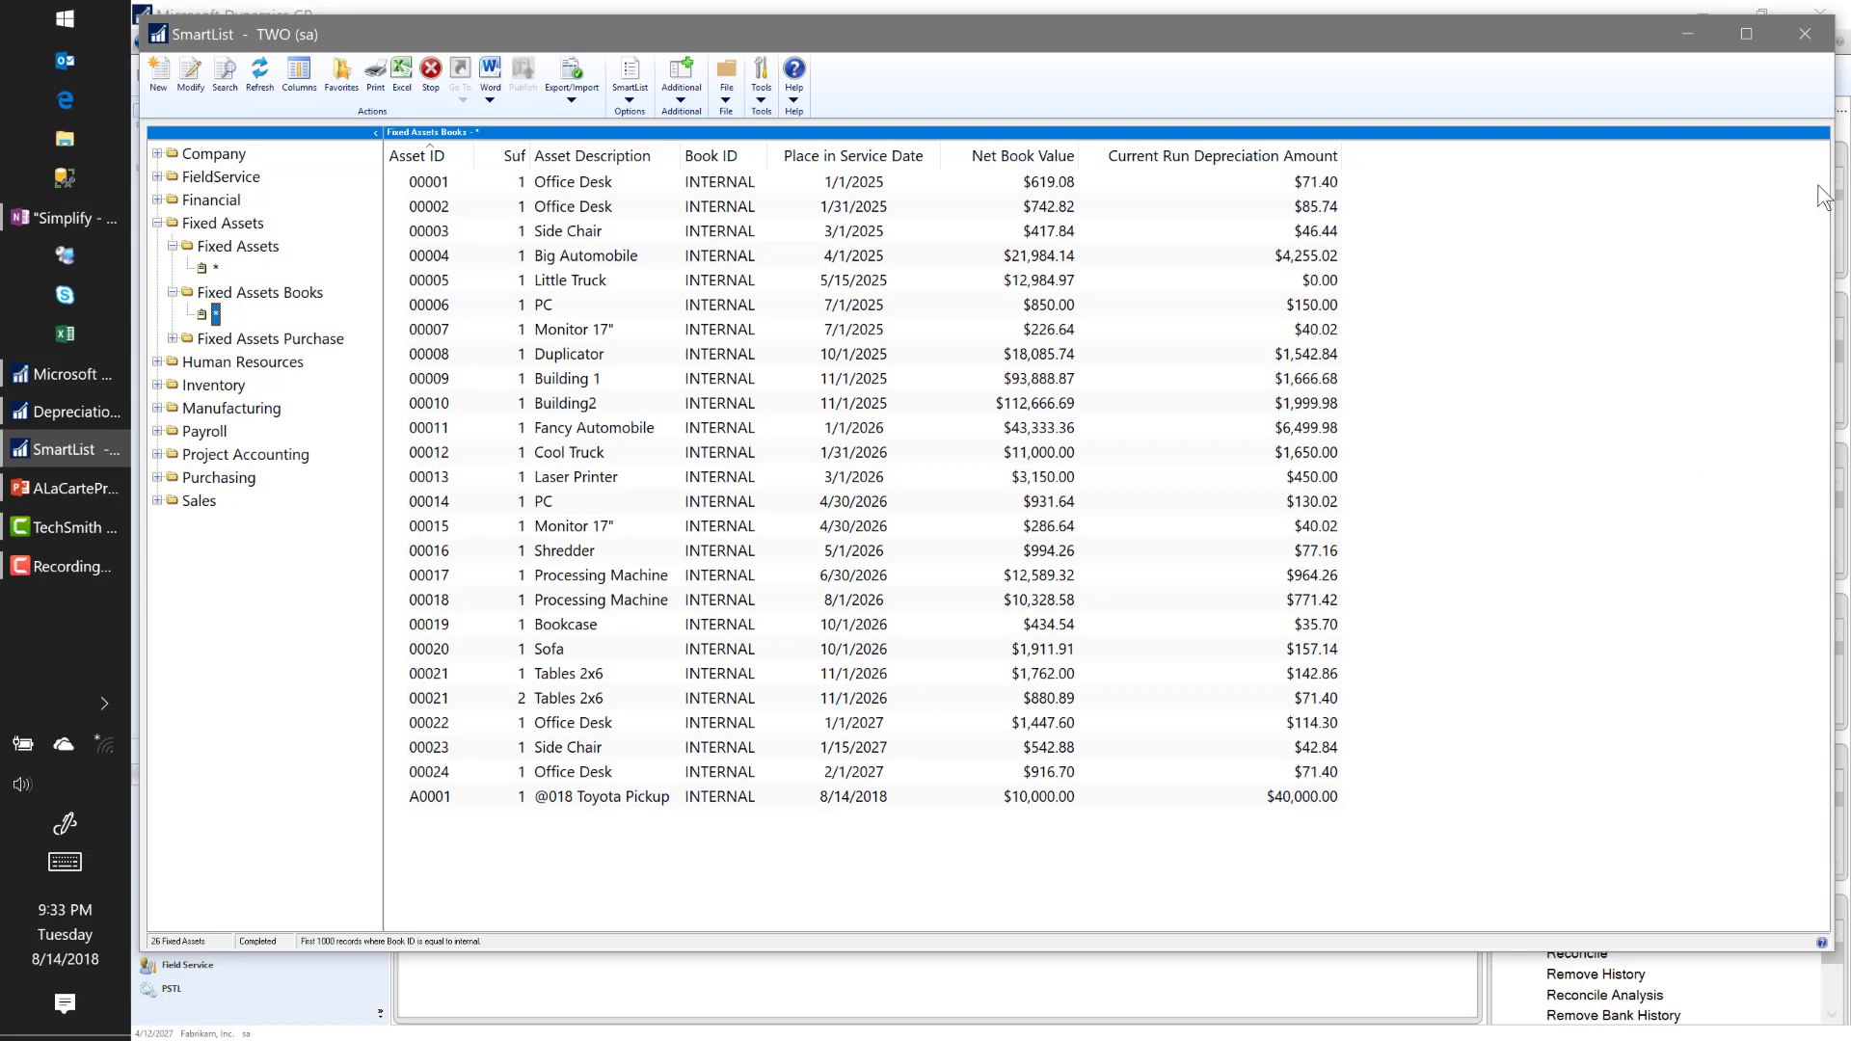
{"action": "left_click", "coordinate": [1805, 43]}
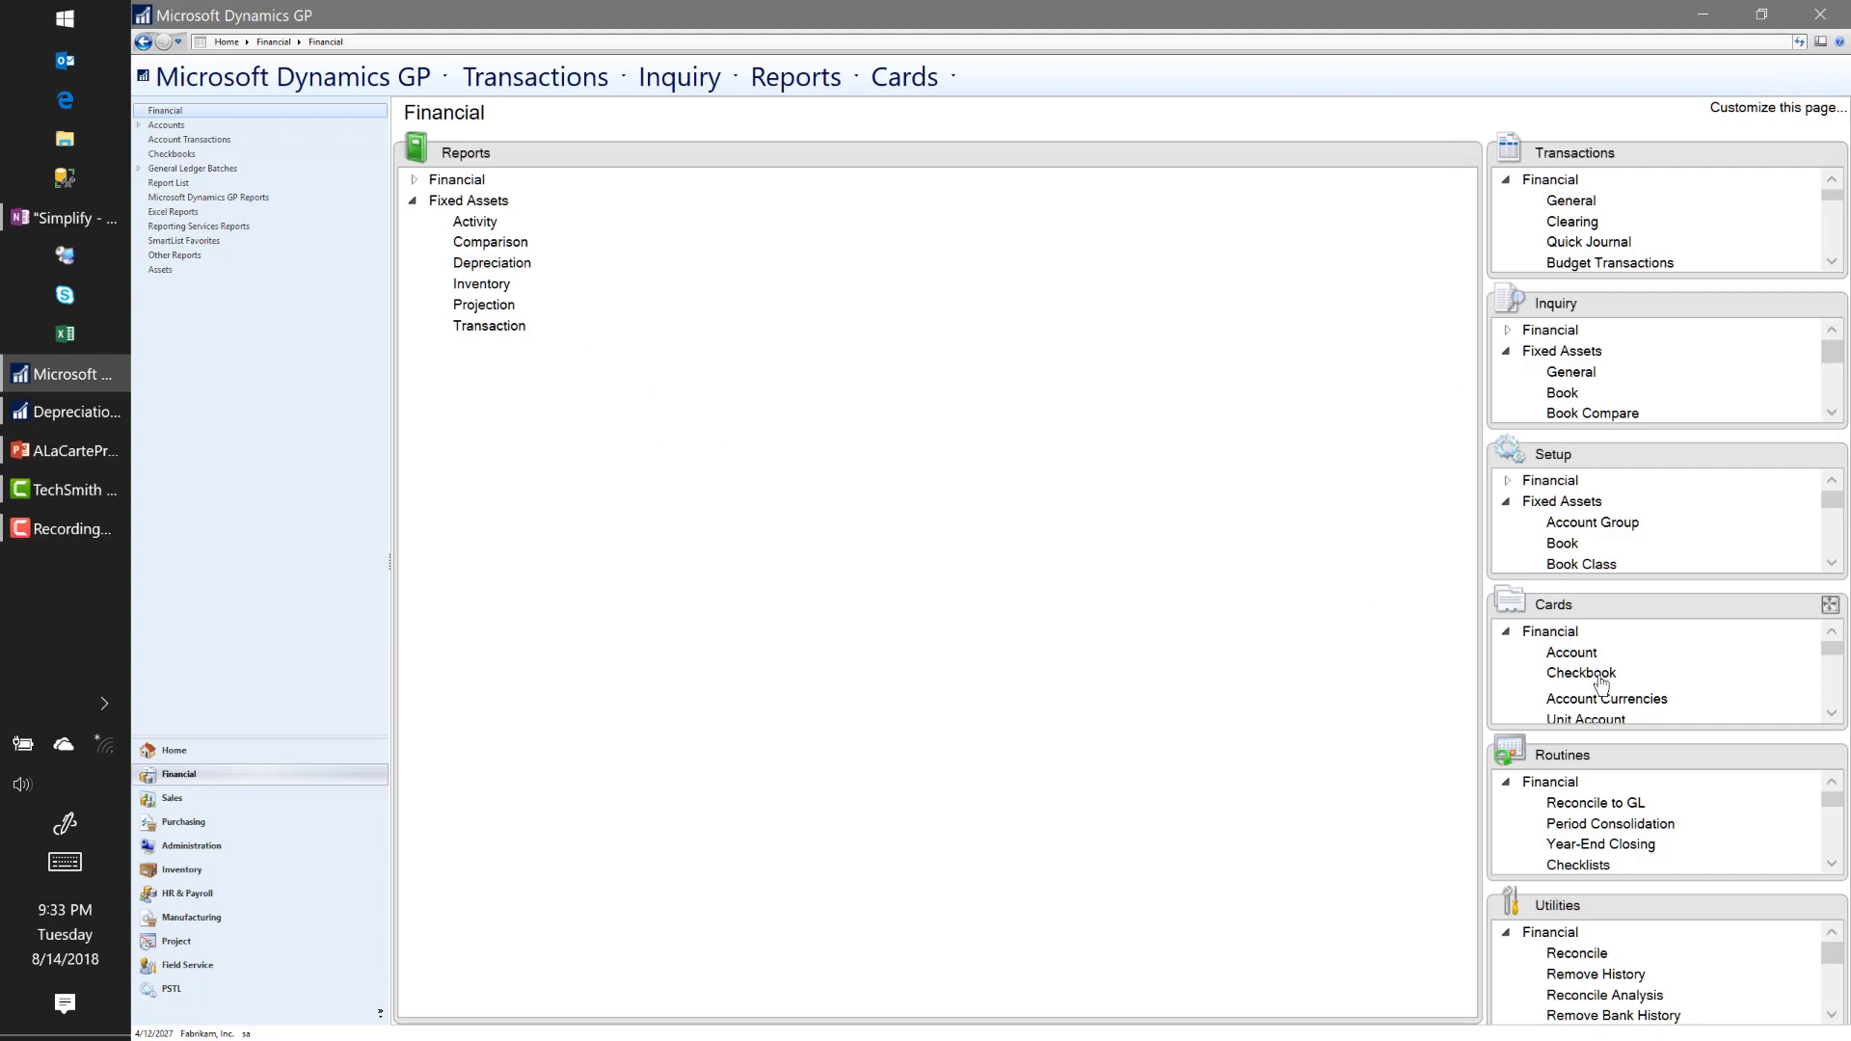
Step: Open the Fixed Assets GL Posting routine and set the posting date to 4/30/2027 with the reference "Aprial 2027 Activity"
{"action": "left_click", "coordinate": [1830, 755]}
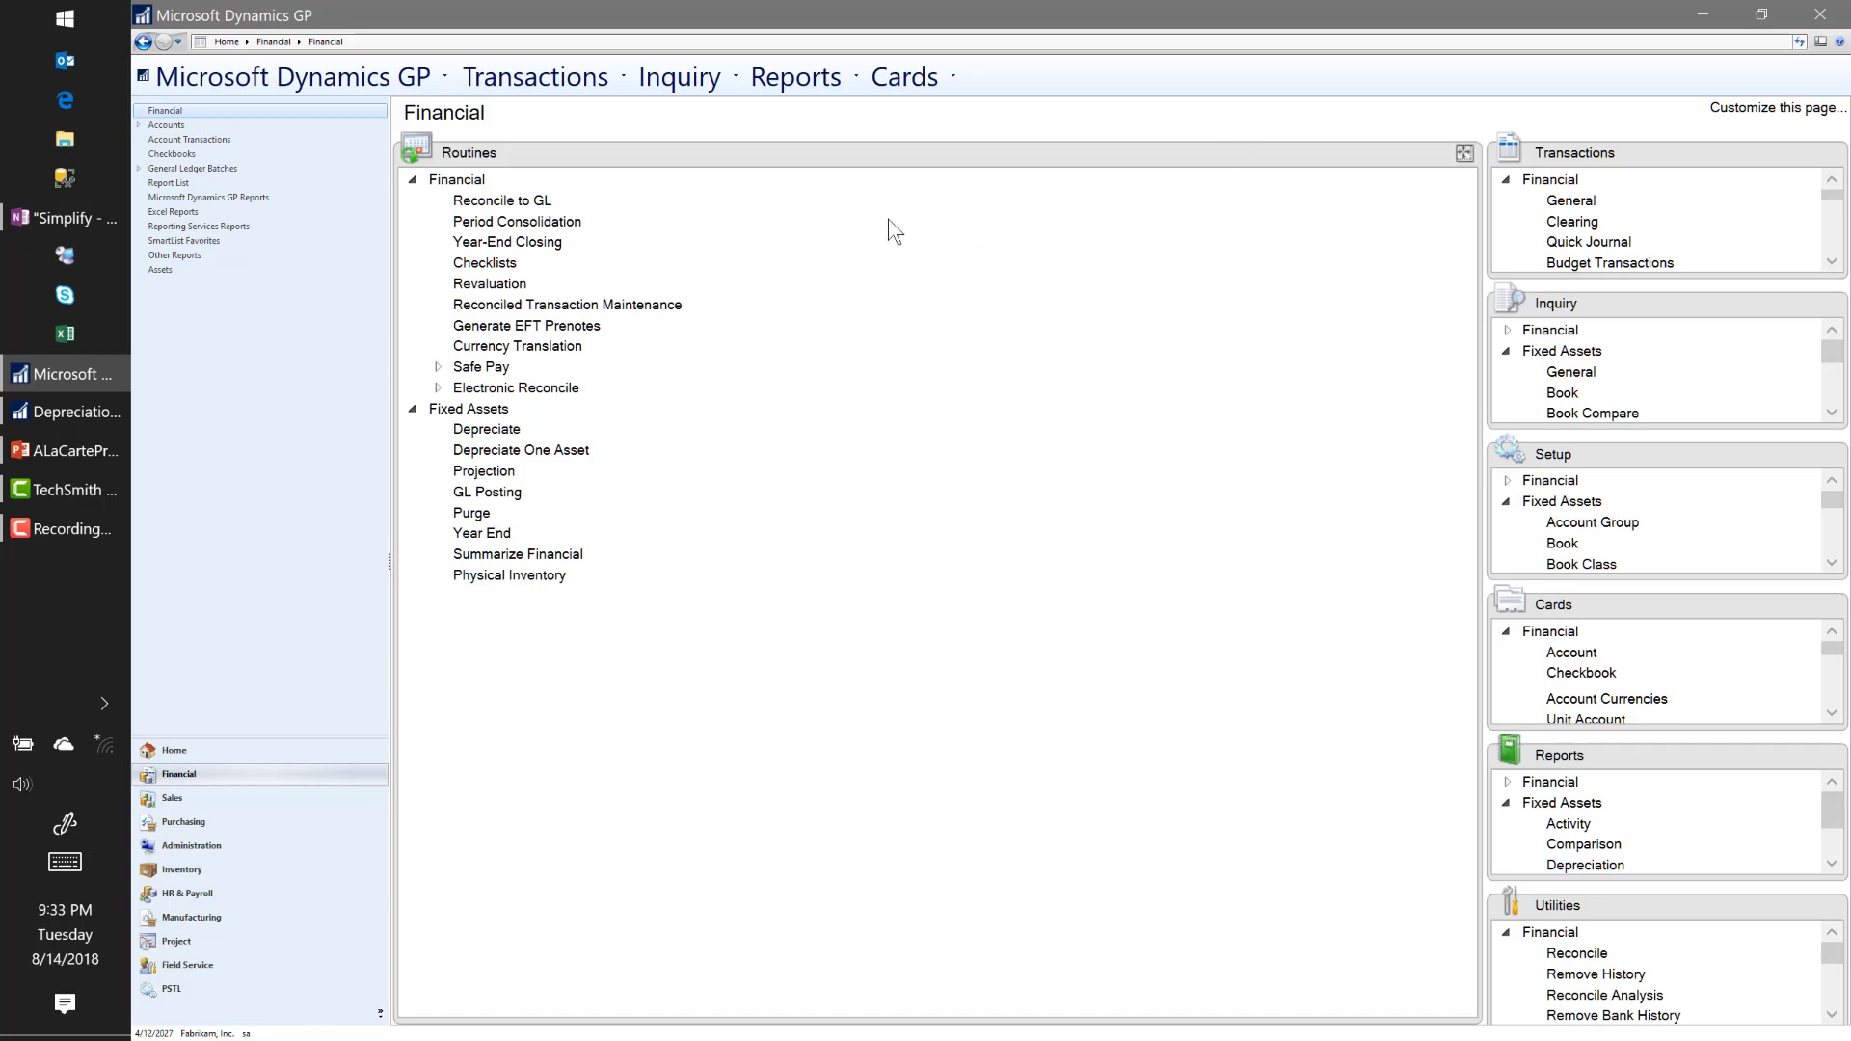
{"action": "left_click", "coordinate": [480, 493]}
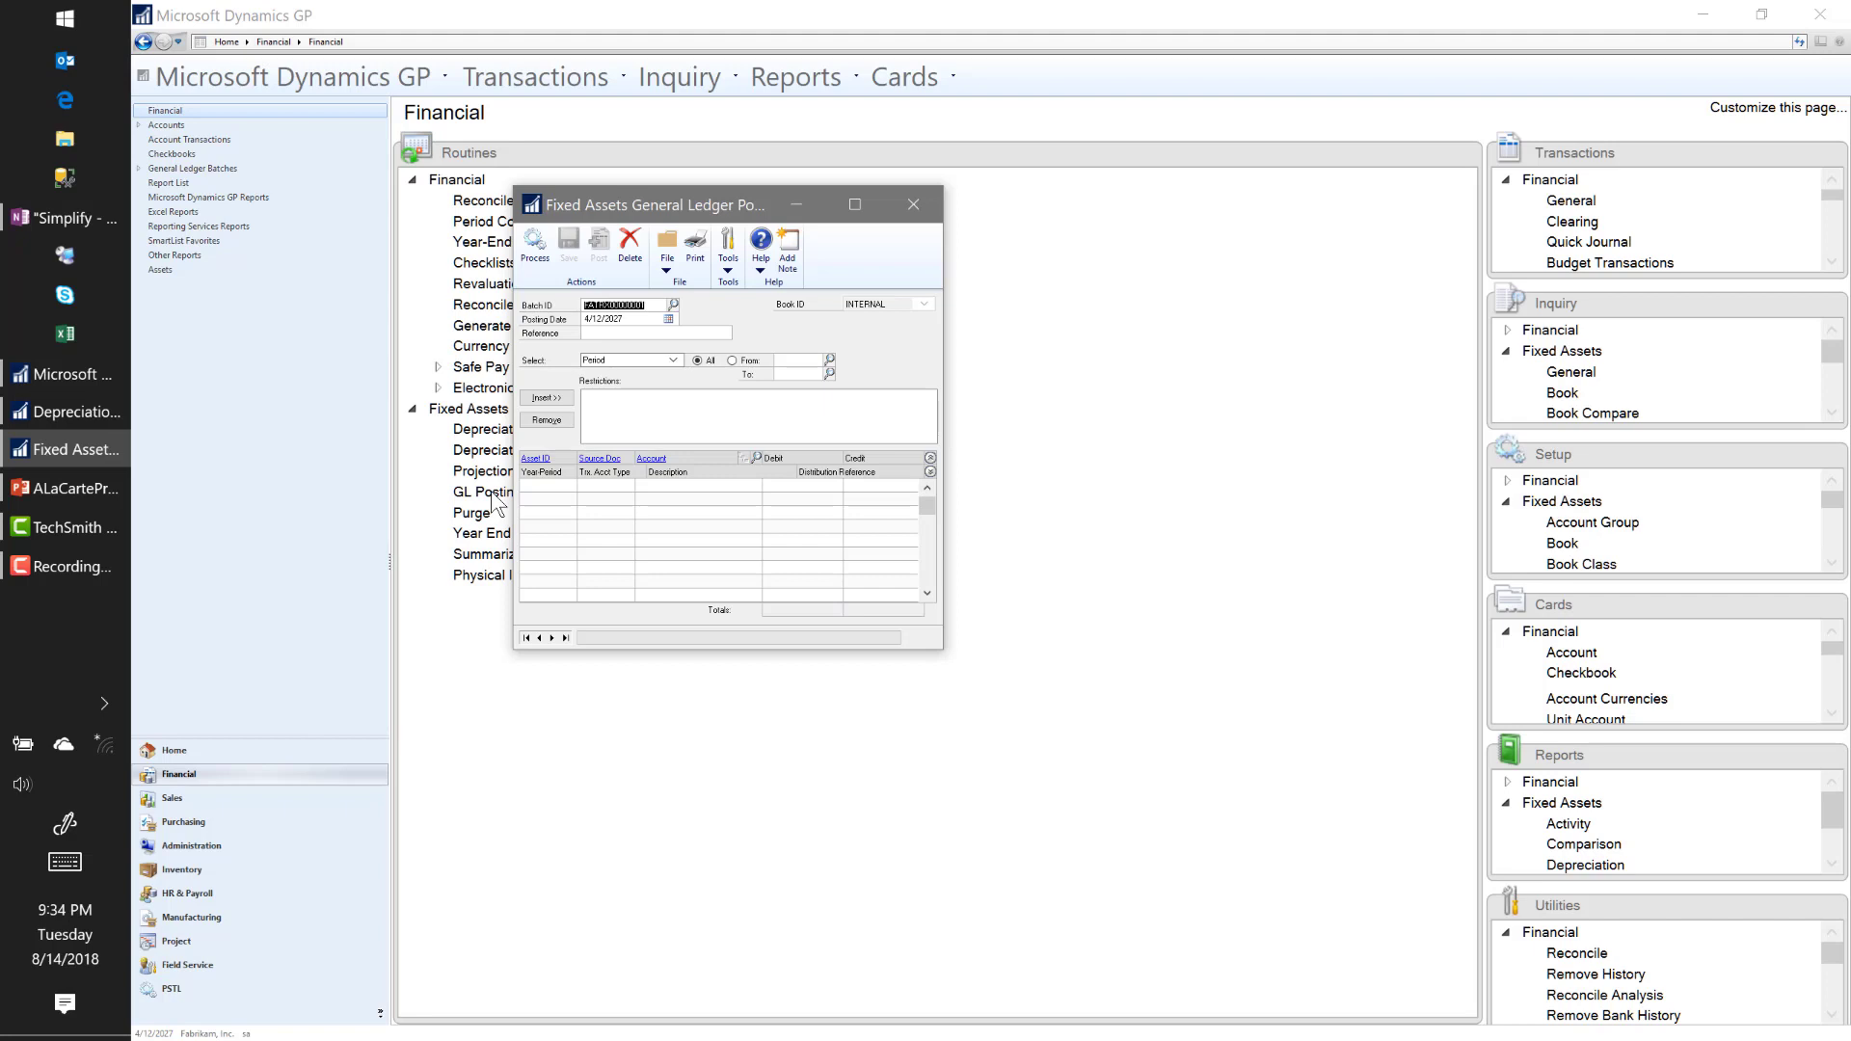
{"action": "key", "text": "Tab"}
{"action": "type", "text": "04302027"}
{"action": "key", "text": "Tab"}
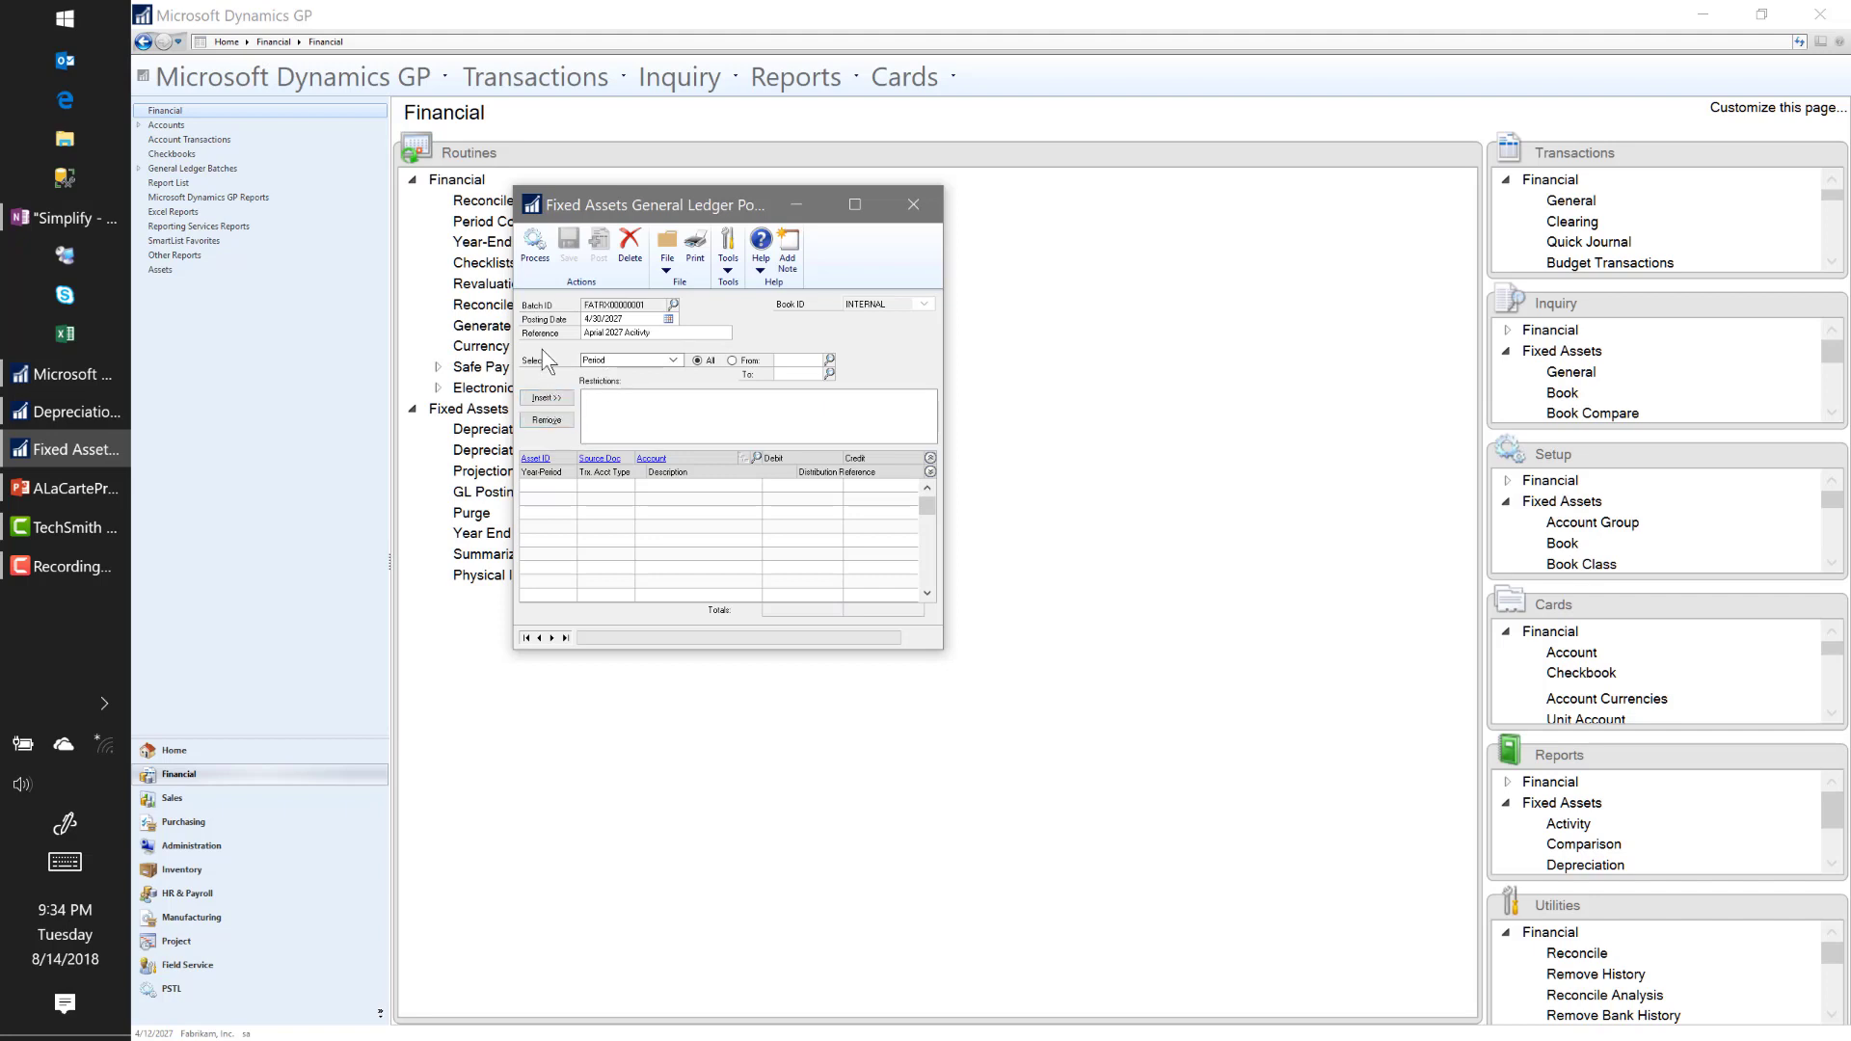
Step: Add a period restriction from 2027-001 to 2027-004 to the posting selection and remove that restriction
{"action": "left_click", "coordinate": [637, 361]}
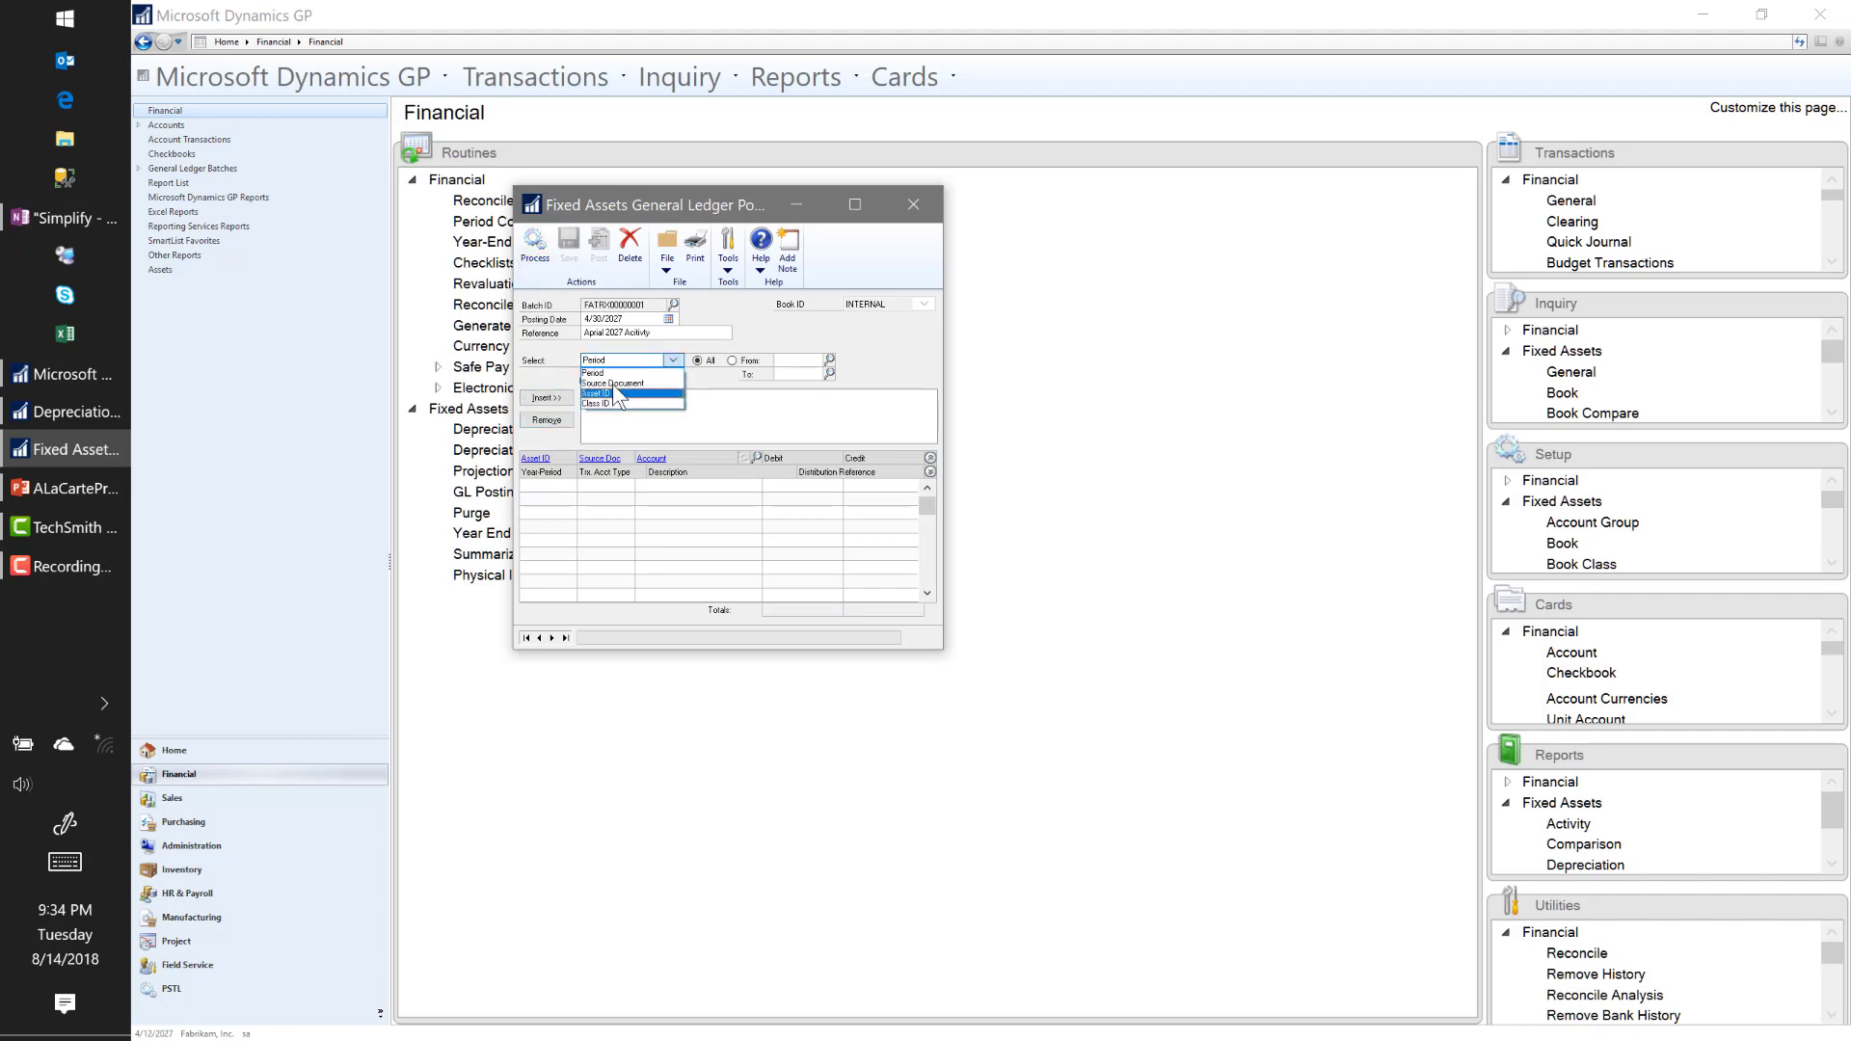
{"action": "left_click", "coordinate": [781, 363]}
{"action": "type", "text": "1000-000"}
{"action": "left_click", "coordinate": [790, 376]}
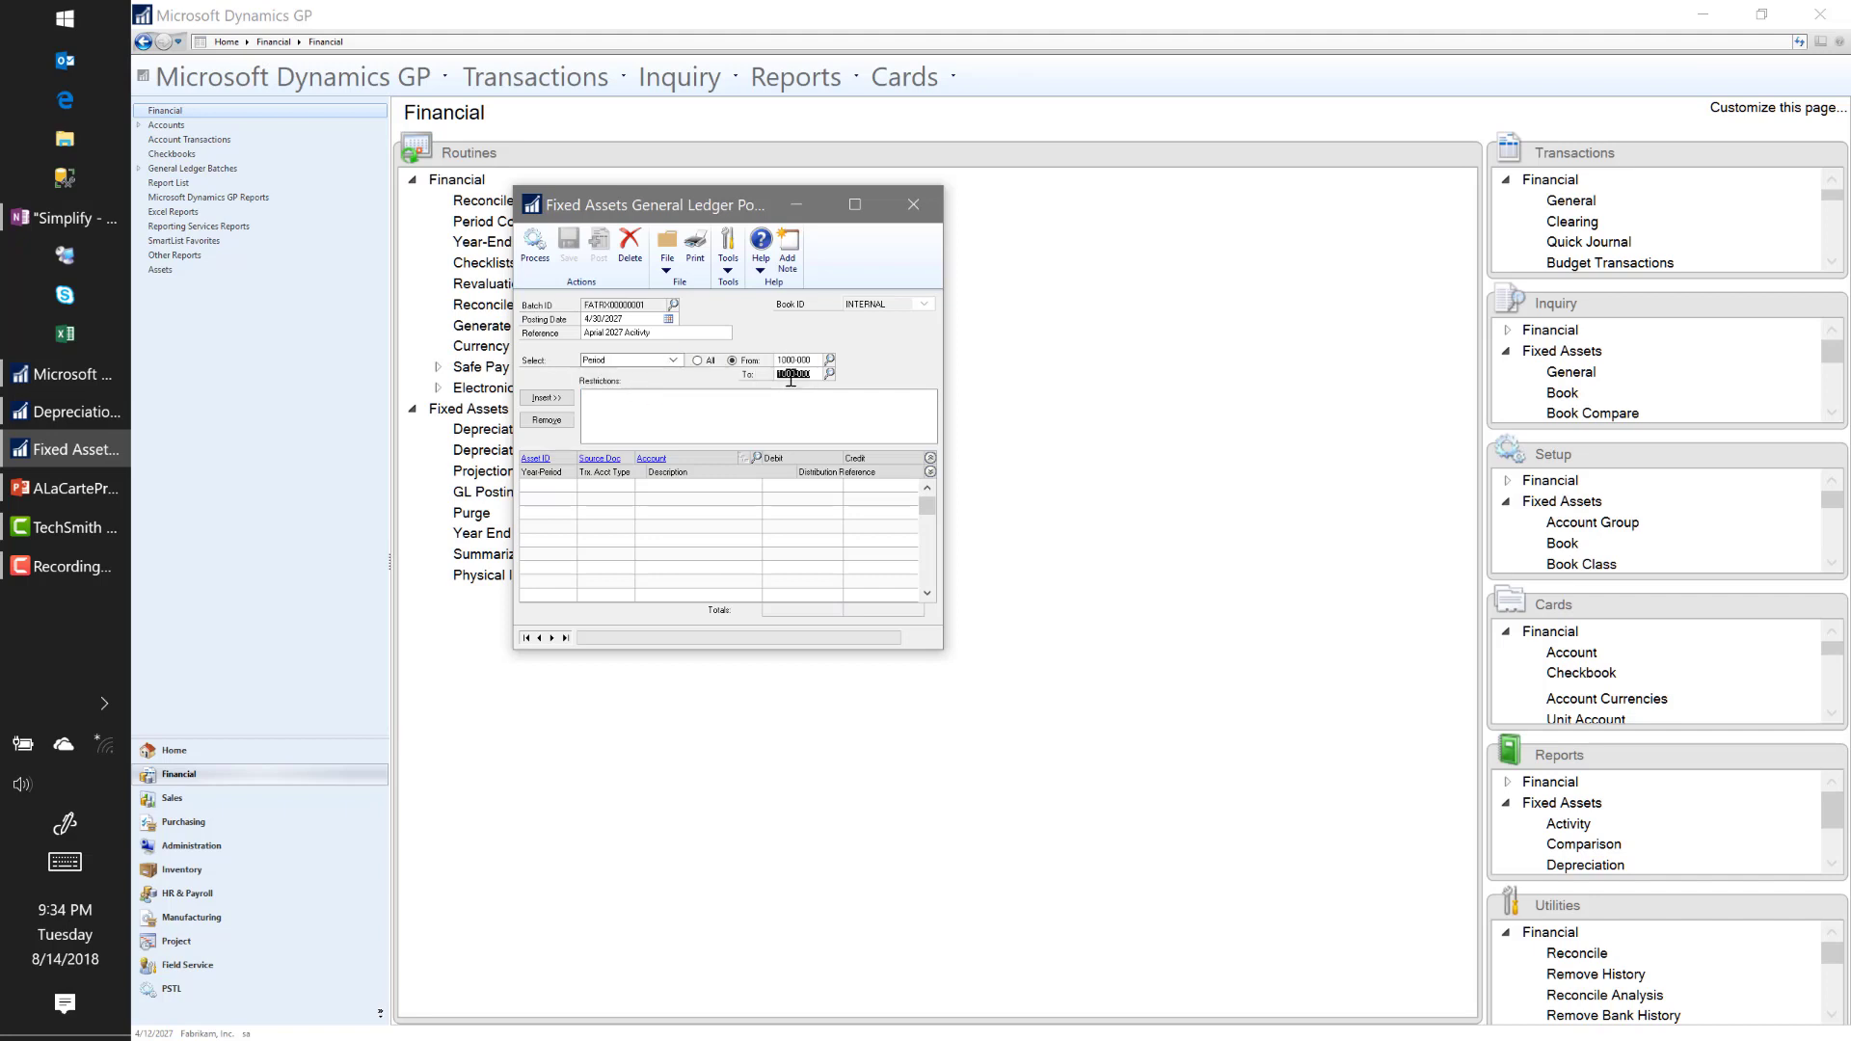
{"action": "left_click", "coordinate": [790, 362]}
{"action": "type", "text": "2020"}
{"action": "key", "text": "Tab"}
{"action": "key", "text": "shift+Tab"}
{"action": "type", "text": "2023"}
{"action": "key", "text": "Tab"}
{"action": "type", "text": "2023"}
{"action": "left_click", "coordinate": [547, 397]}
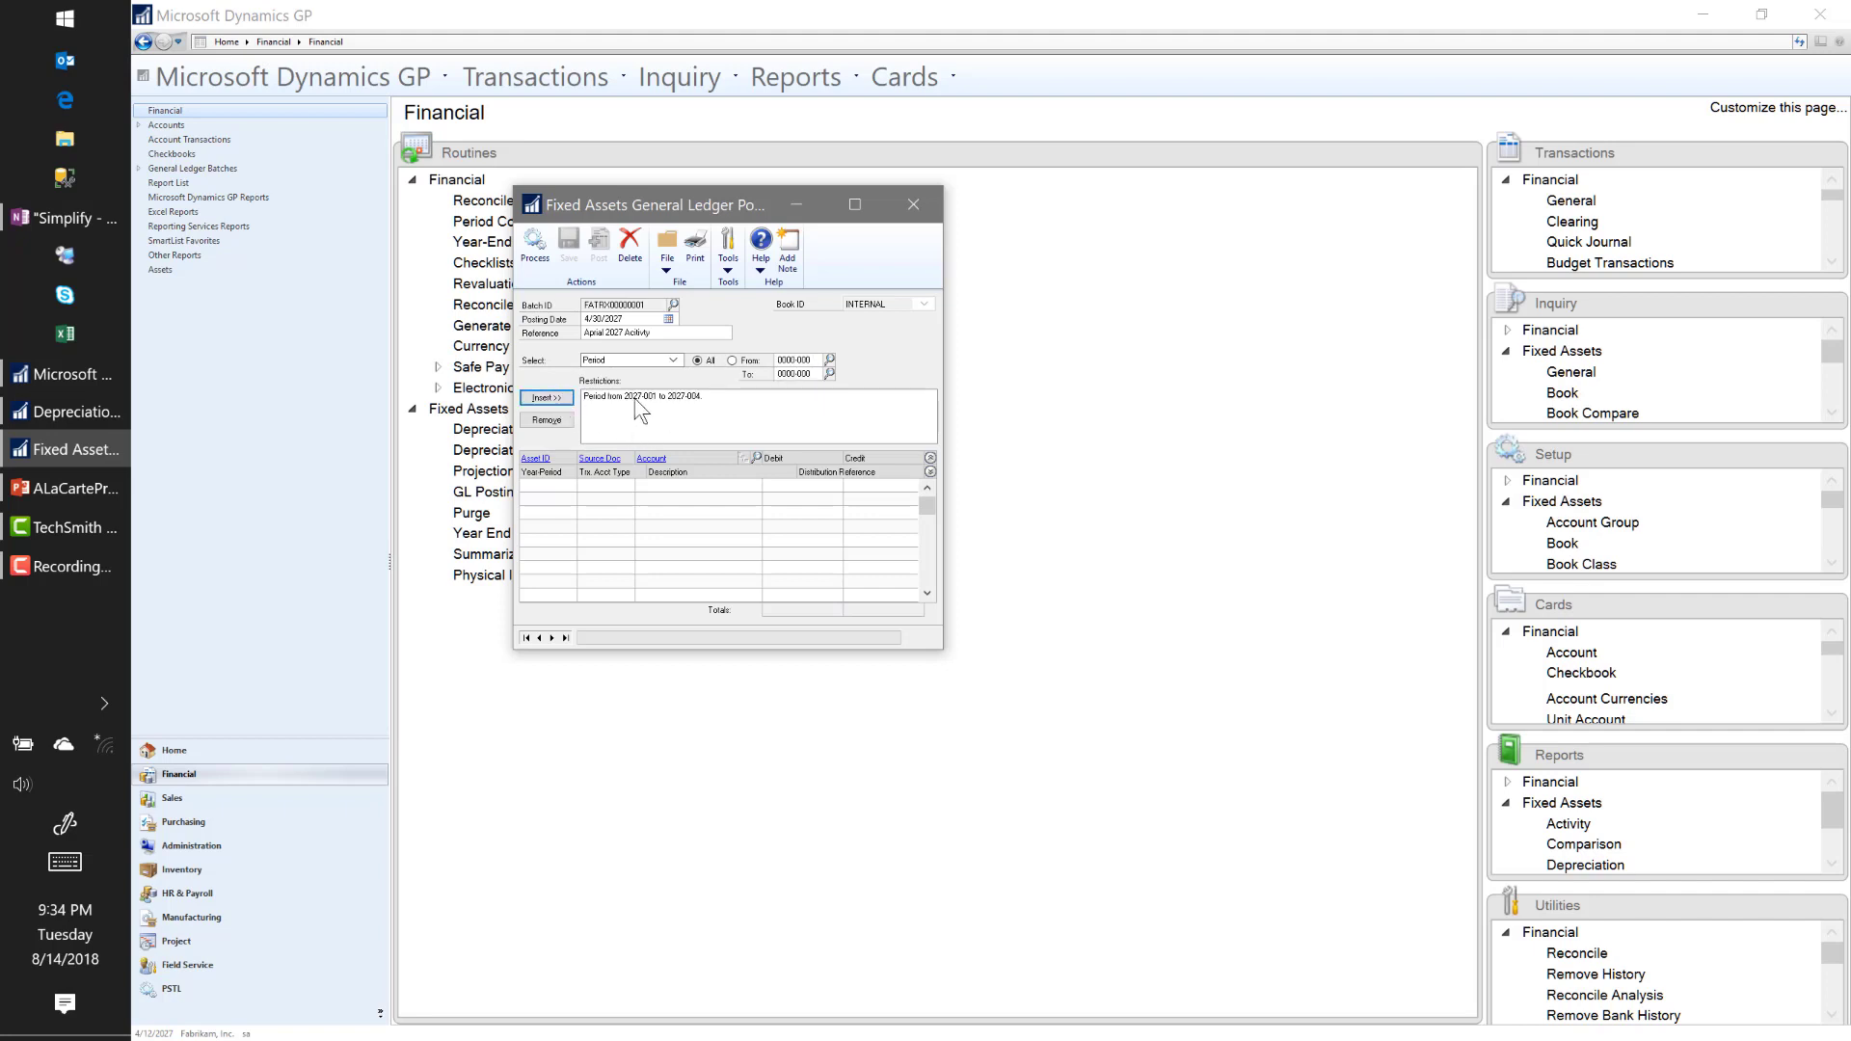
{"action": "left_click", "coordinate": [635, 396]}
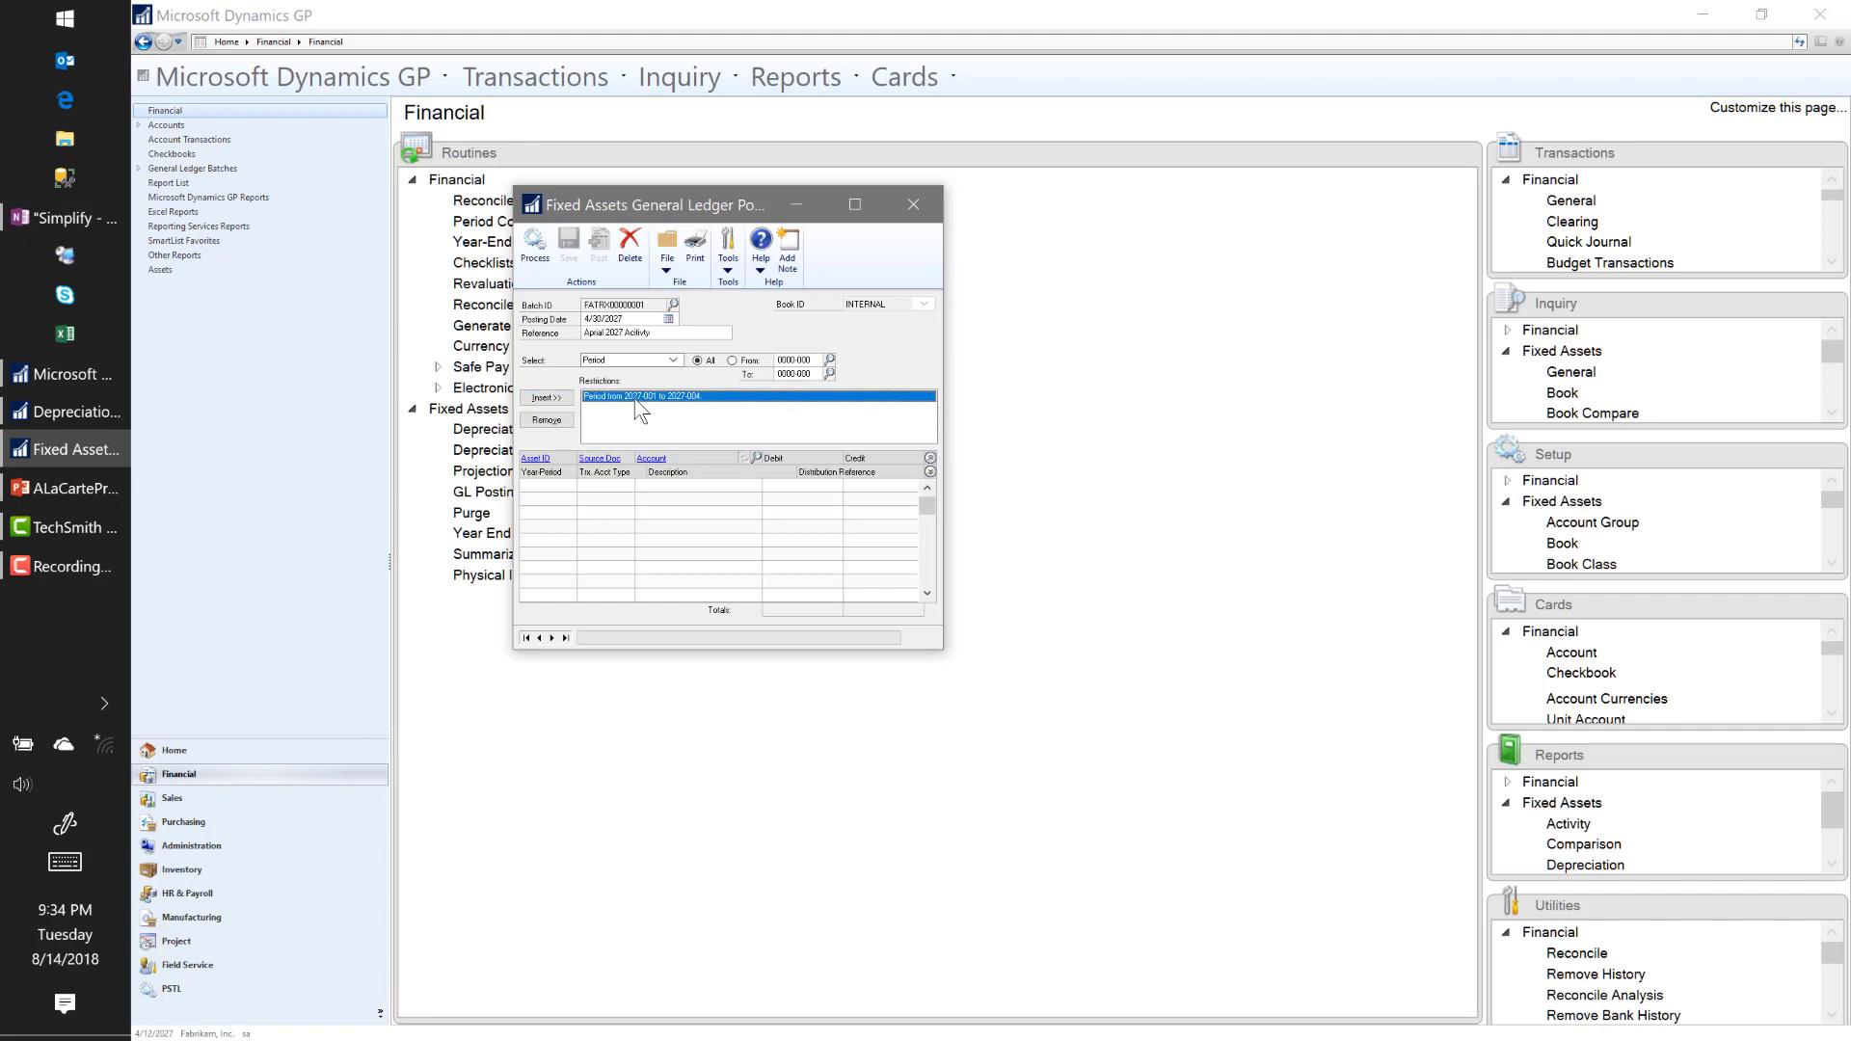
{"action": "left_click", "coordinate": [546, 420]}
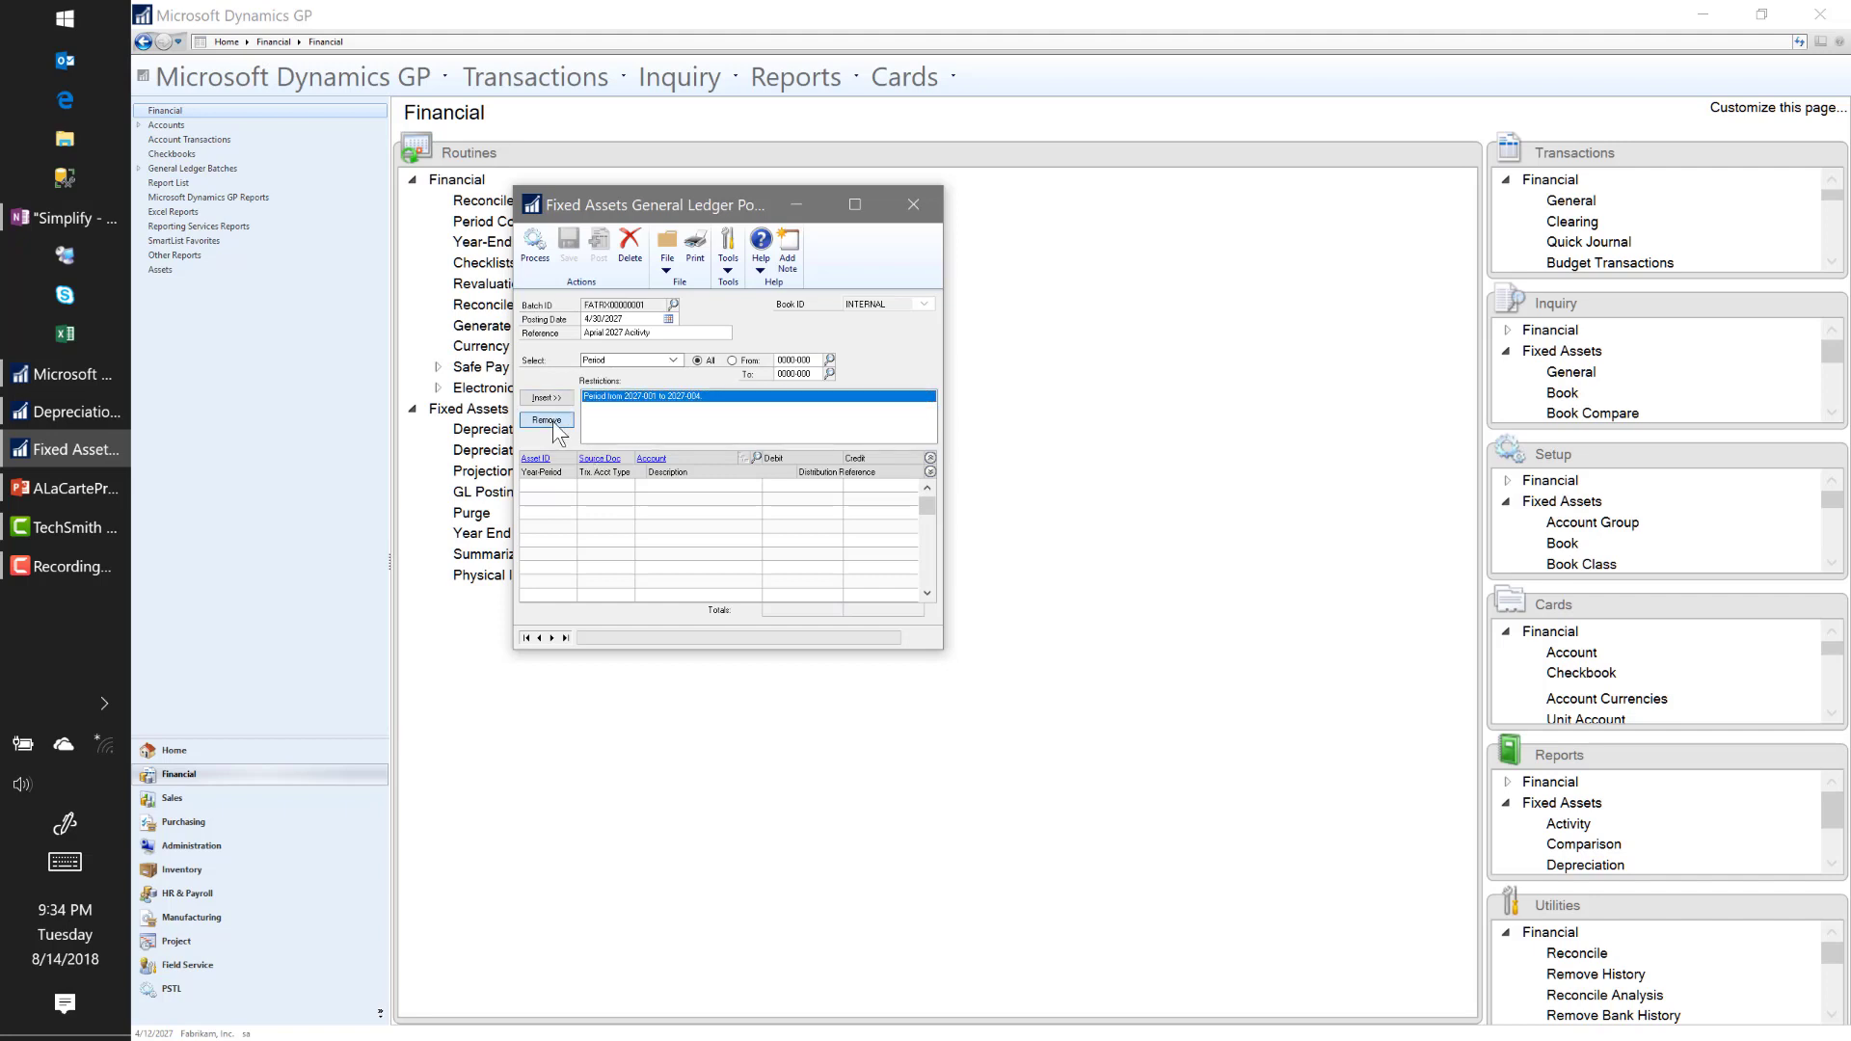
Step: Process the unrestricted GL posting batch and view the financial detail of asset A0001-001's cost addition
{"action": "left_click", "coordinate": [534, 246]}
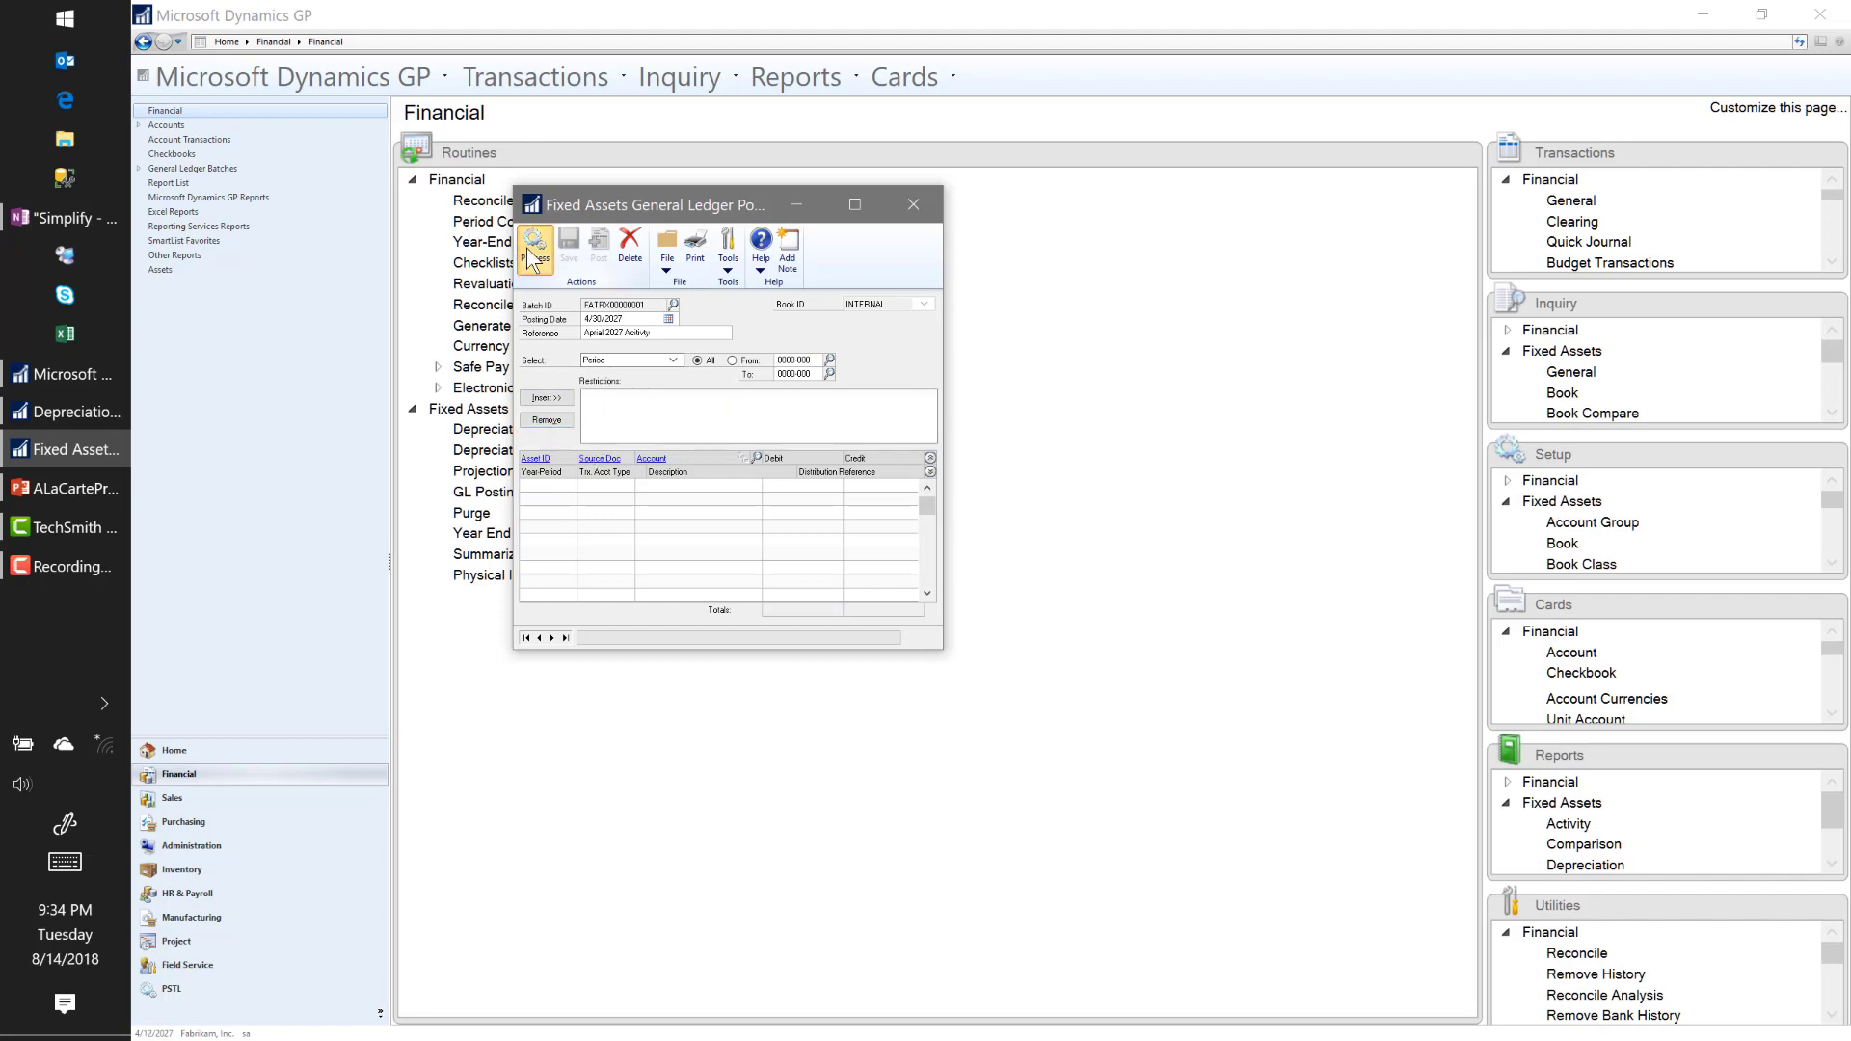
{"action": "left_click", "coordinate": [855, 204]}
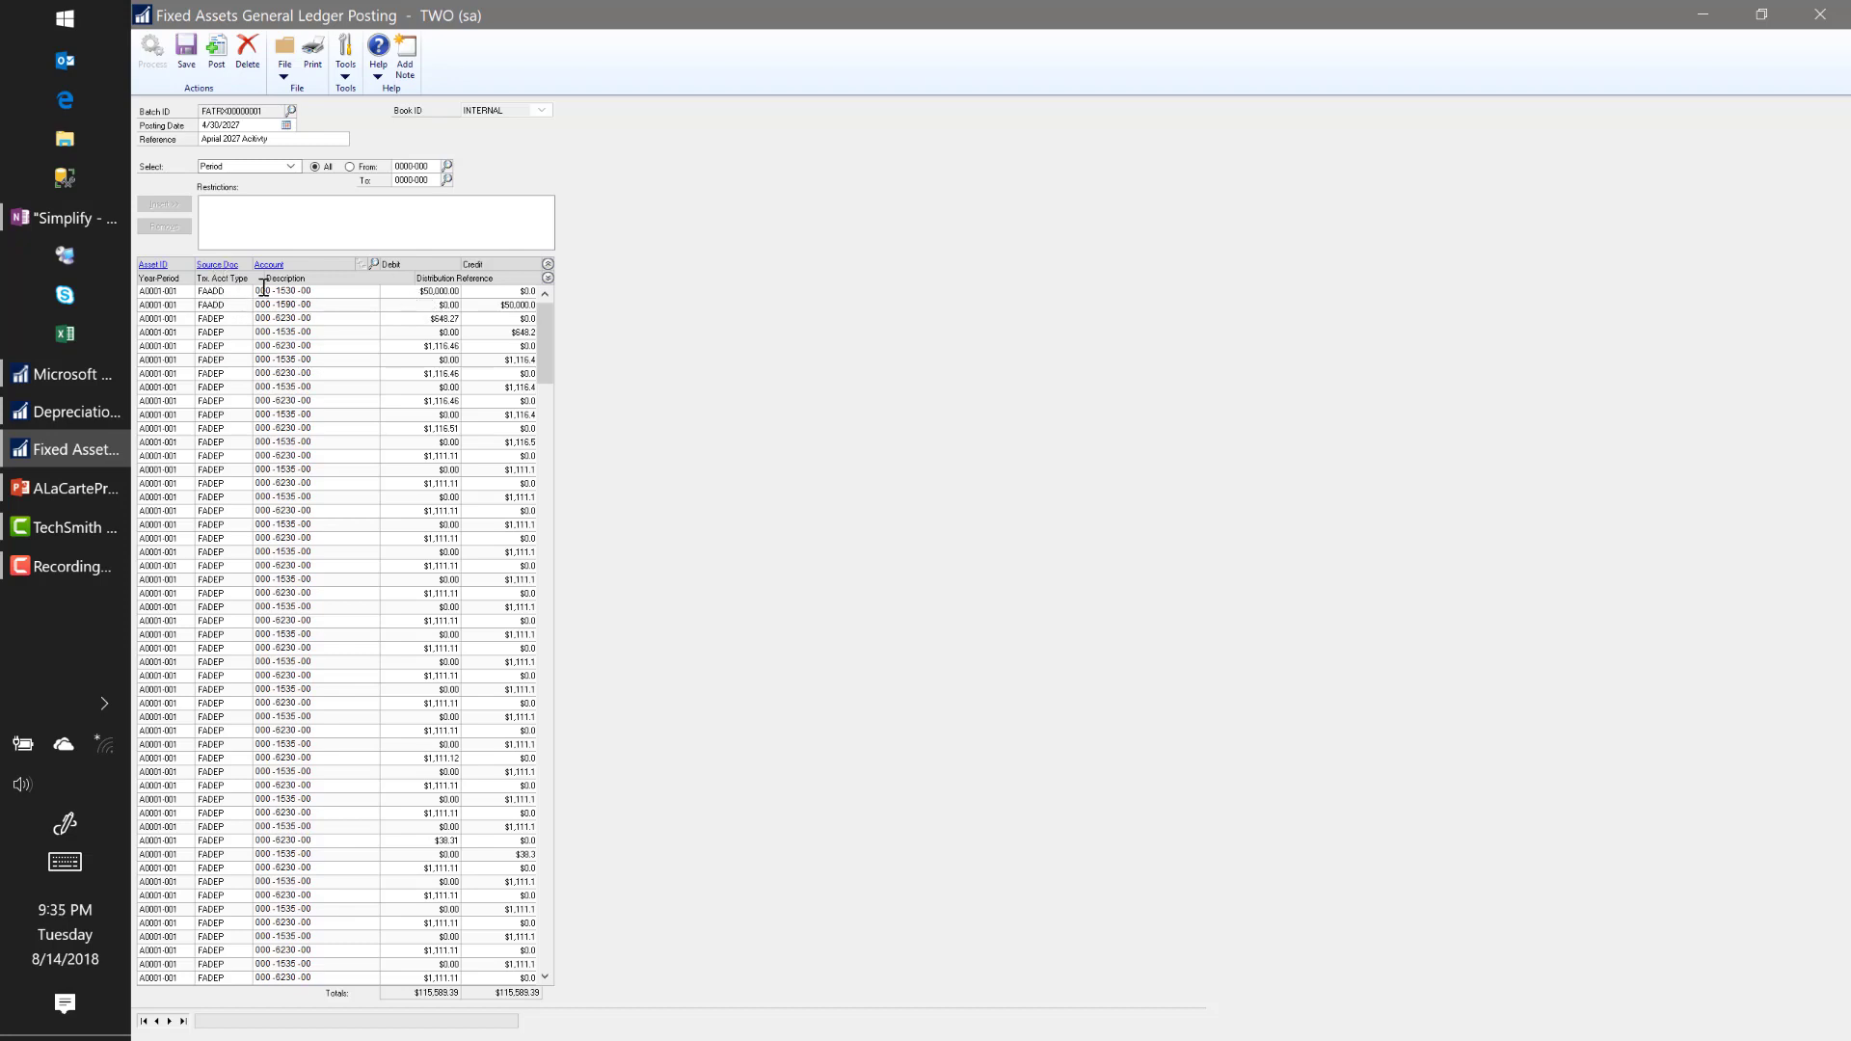
{"action": "left_click", "coordinate": [215, 267]}
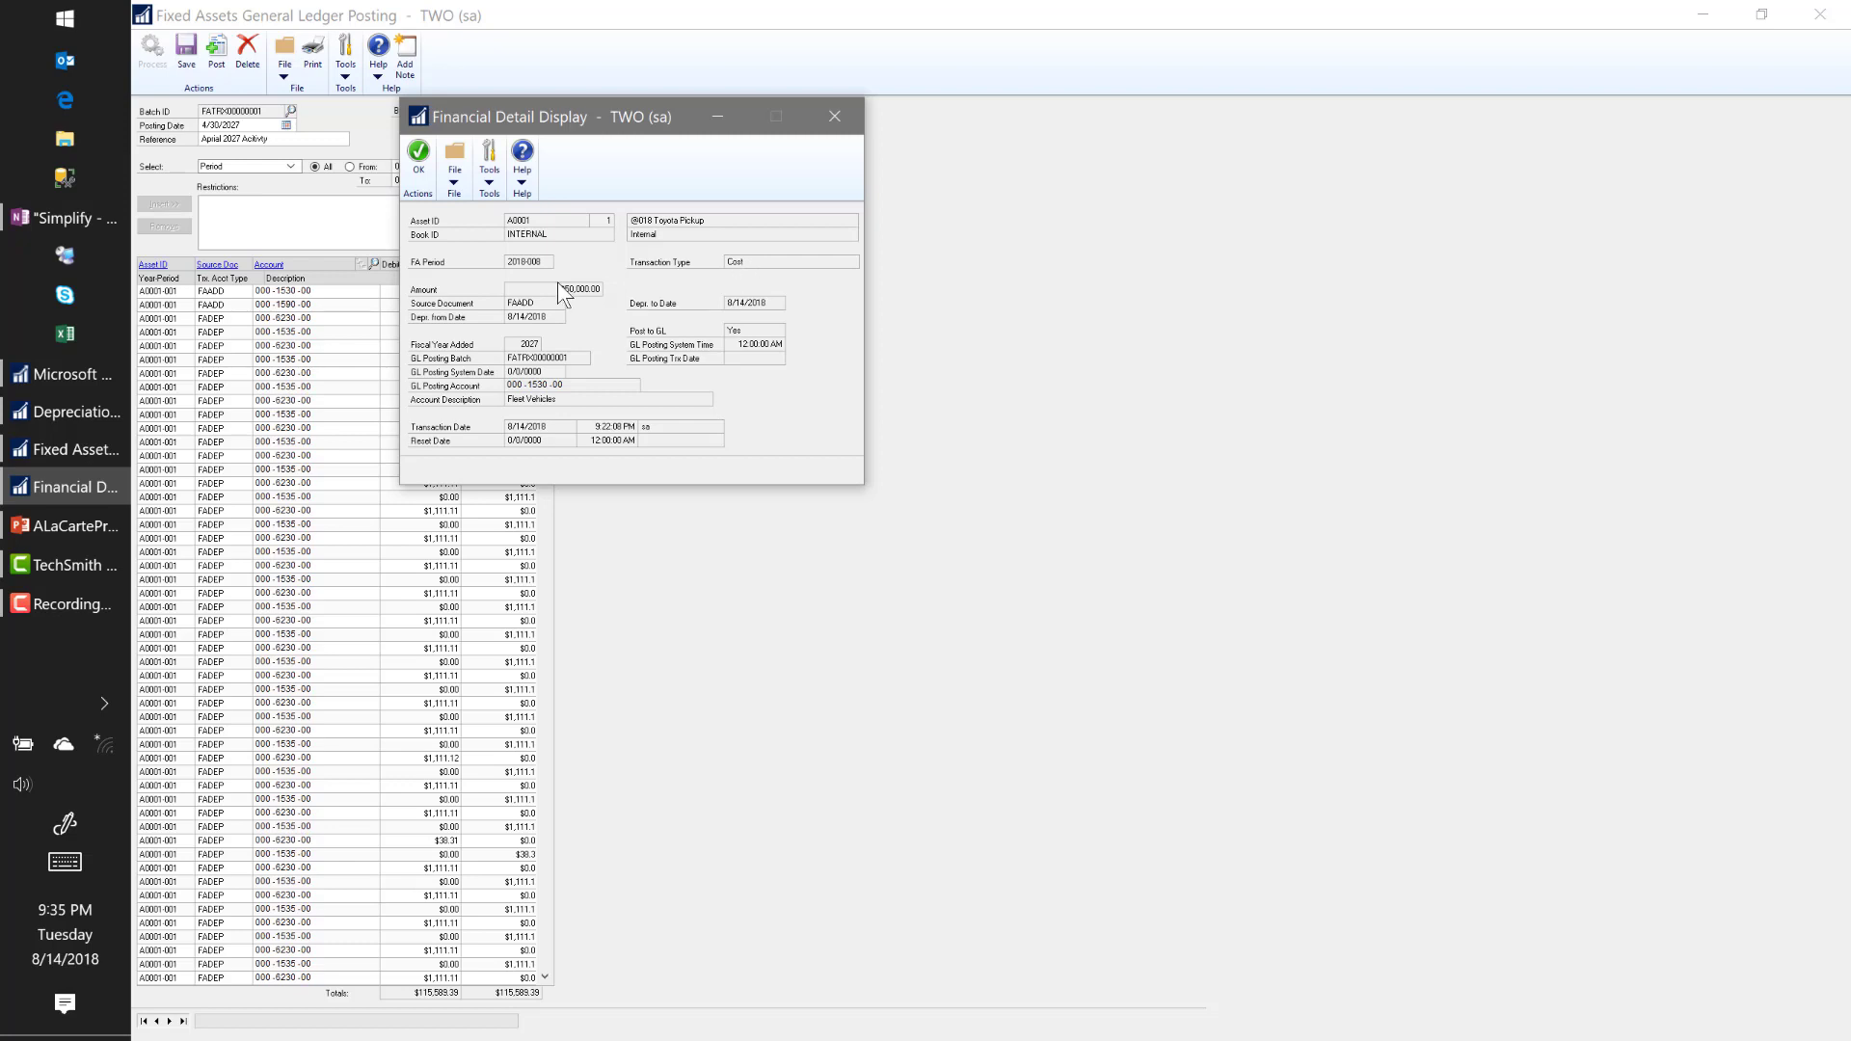
{"action": "left_click", "coordinate": [418, 160]}
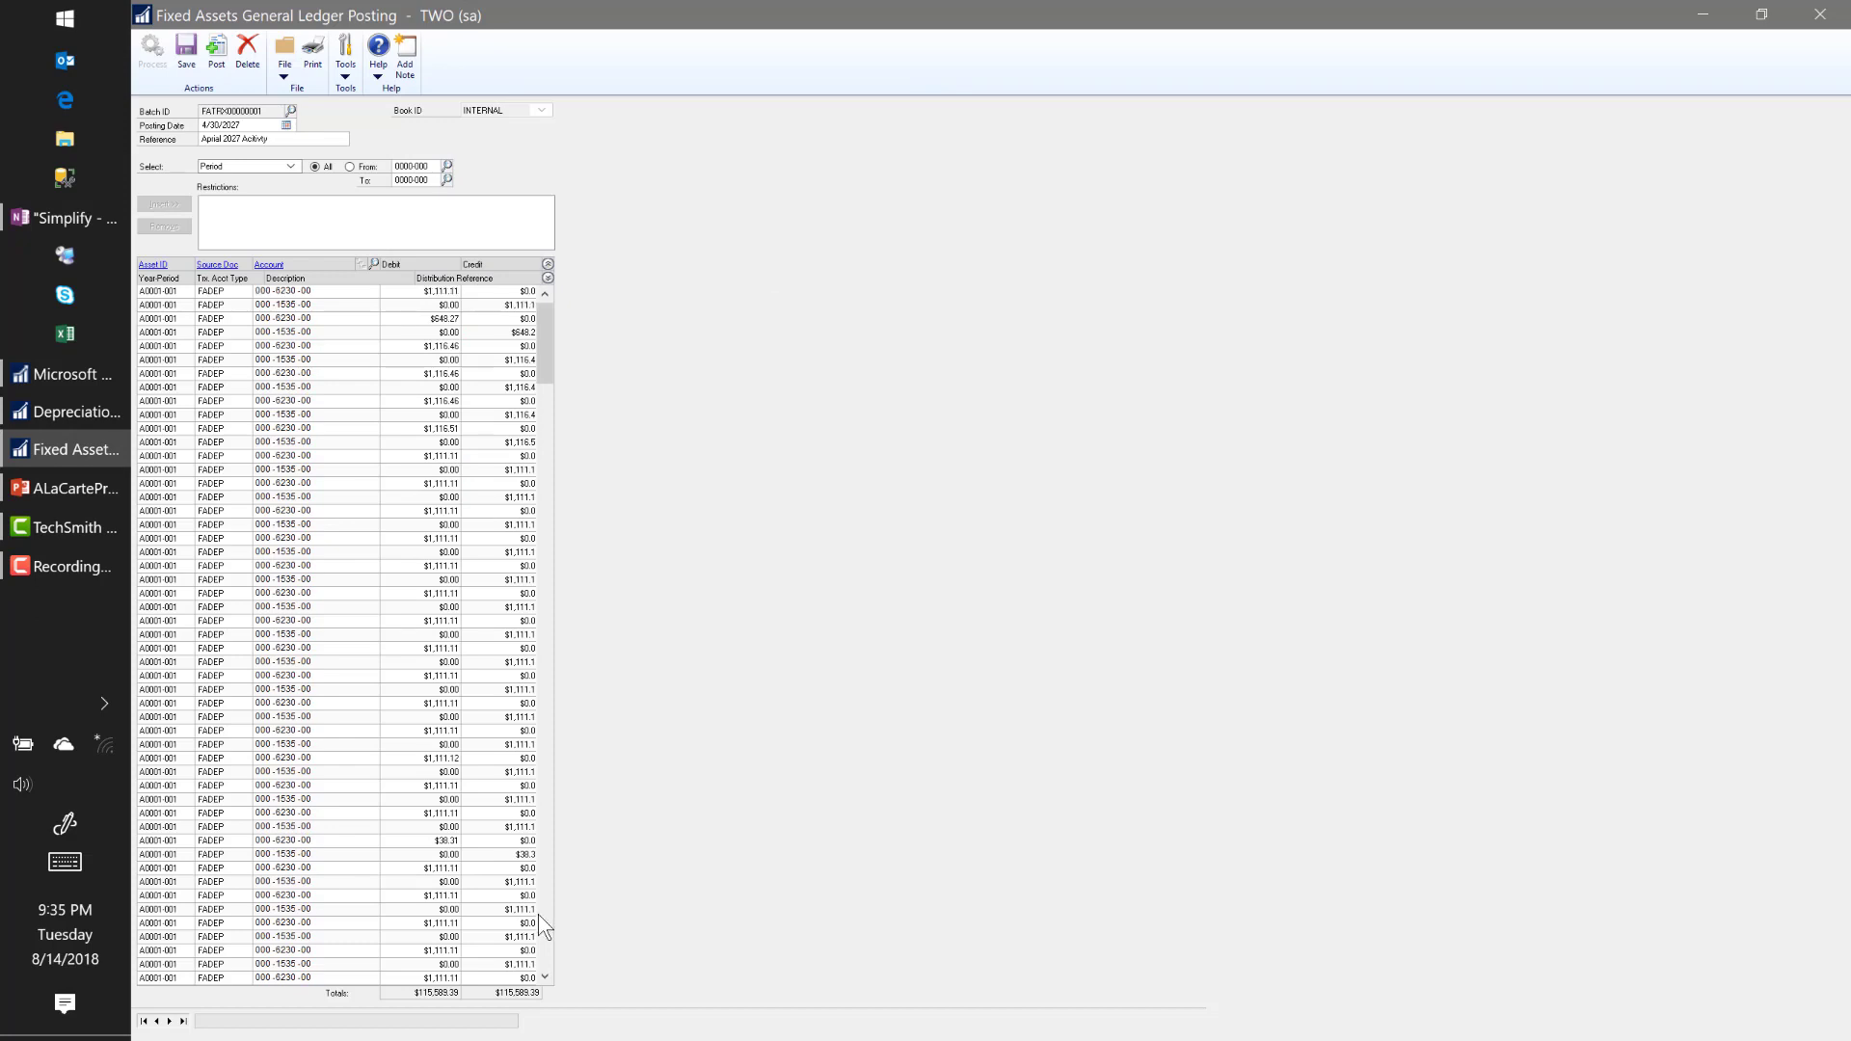
Step: View the financial detail behind the late depreciation line for asset 00014-001 in account 000-6210-00
{"action": "scroll", "coordinate": [536, 914], "scroll_direction": "down", "scroll_amount": 15}
{"action": "scroll", "coordinate": [343, 723], "scroll_direction": "down", "scroll_amount": 10}
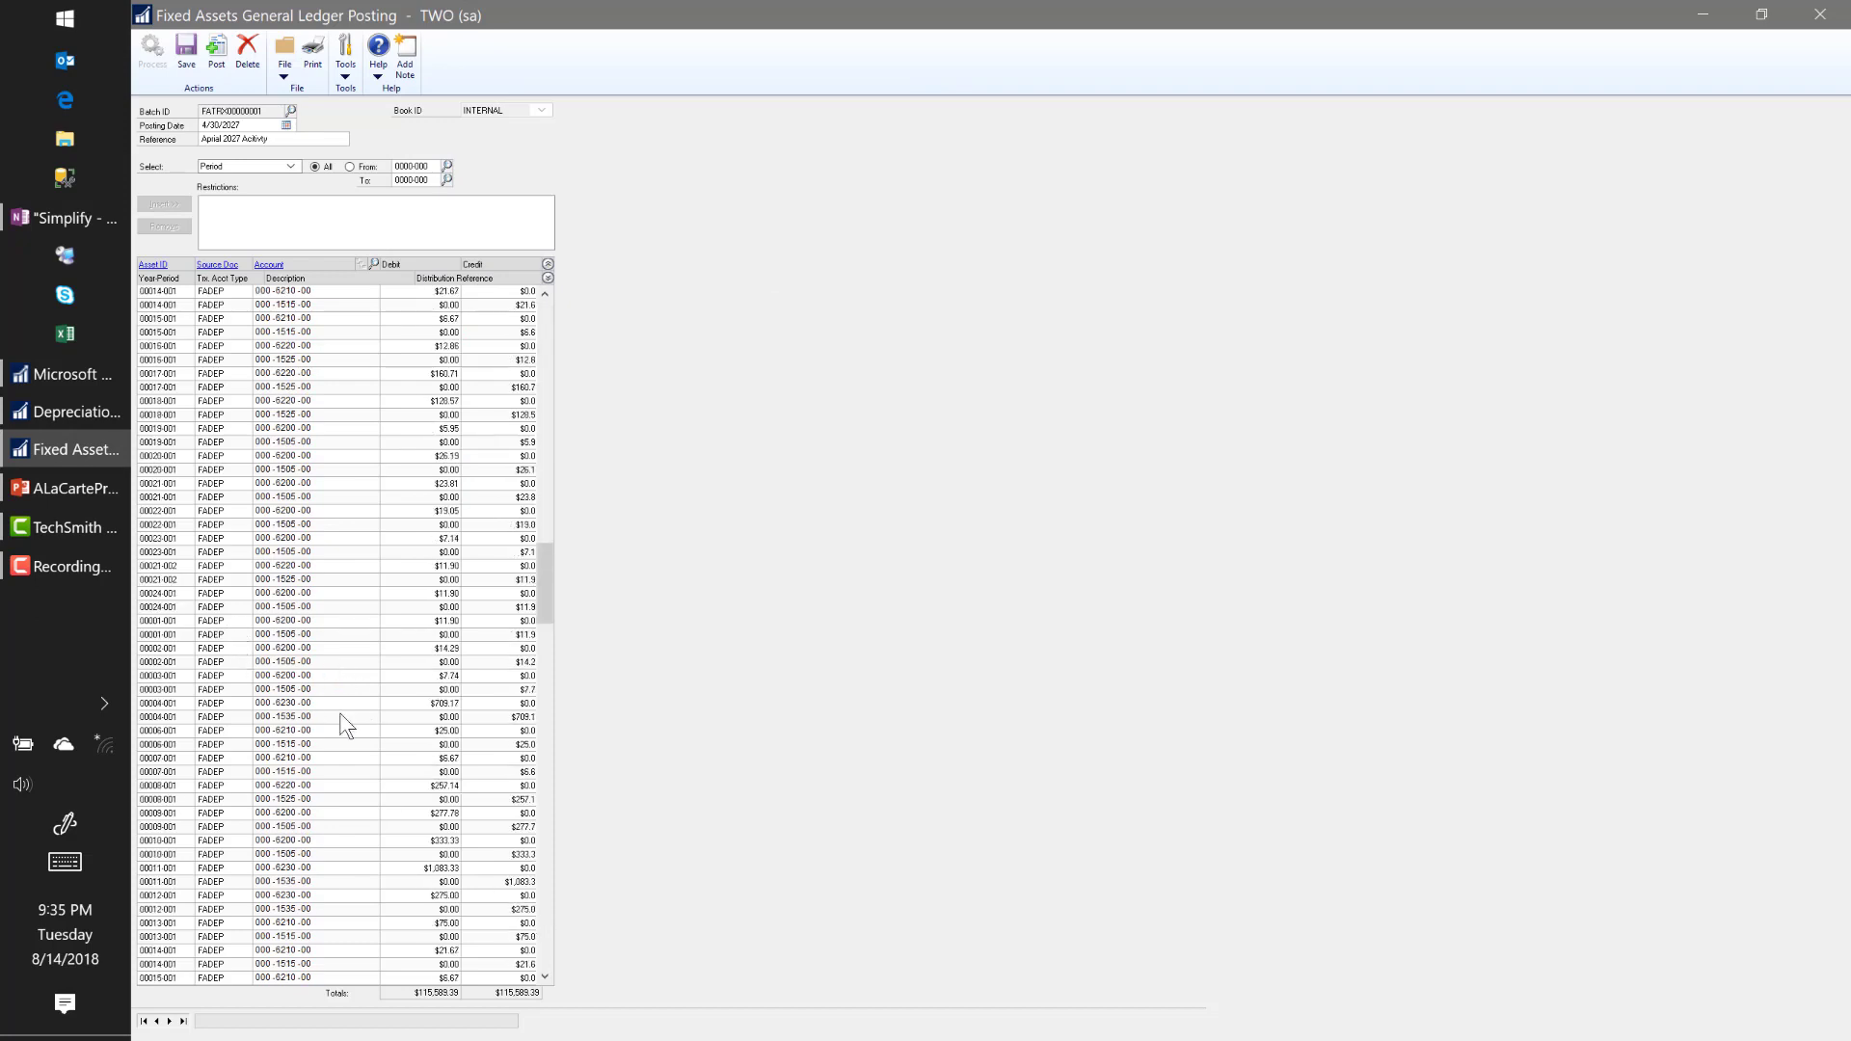
{"action": "scroll", "coordinate": [425, 721], "scroll_direction": "down", "scroll_amount": 3}
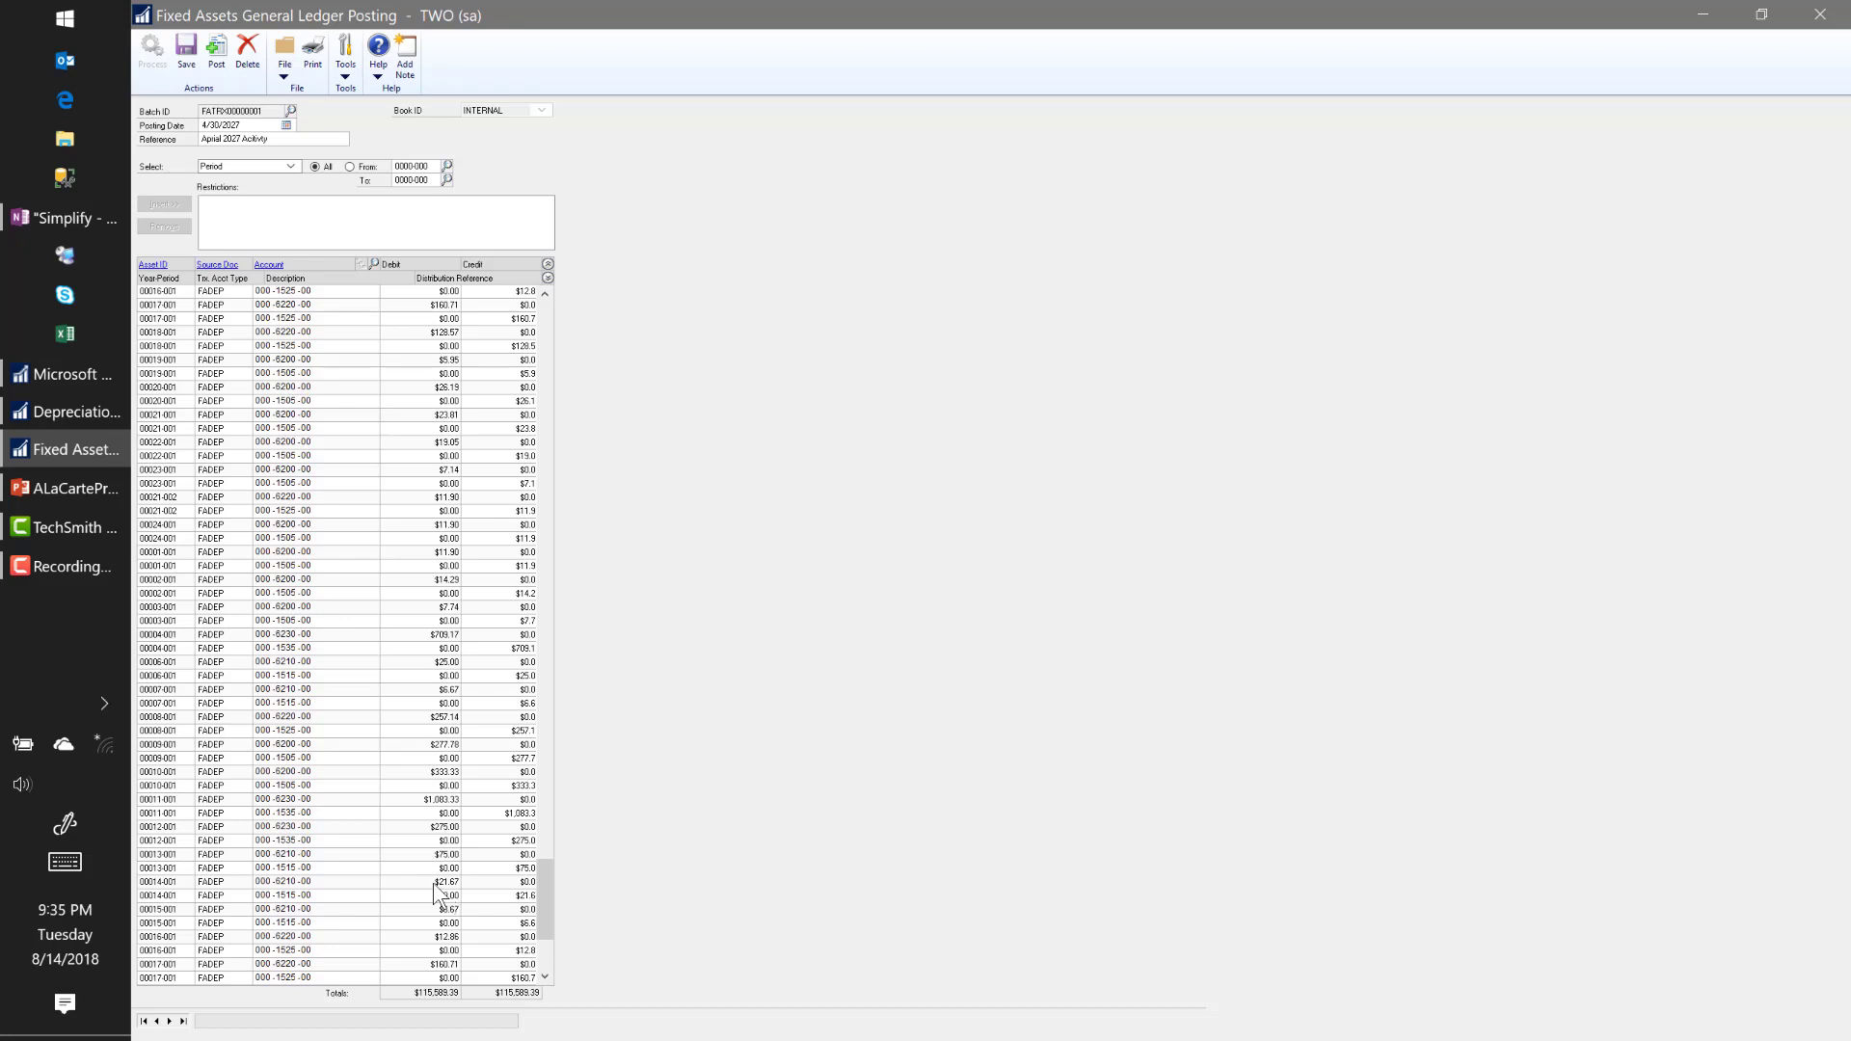
{"action": "double_click", "coordinate": [289, 882]}
{"action": "left_click", "coordinate": [212, 268]}
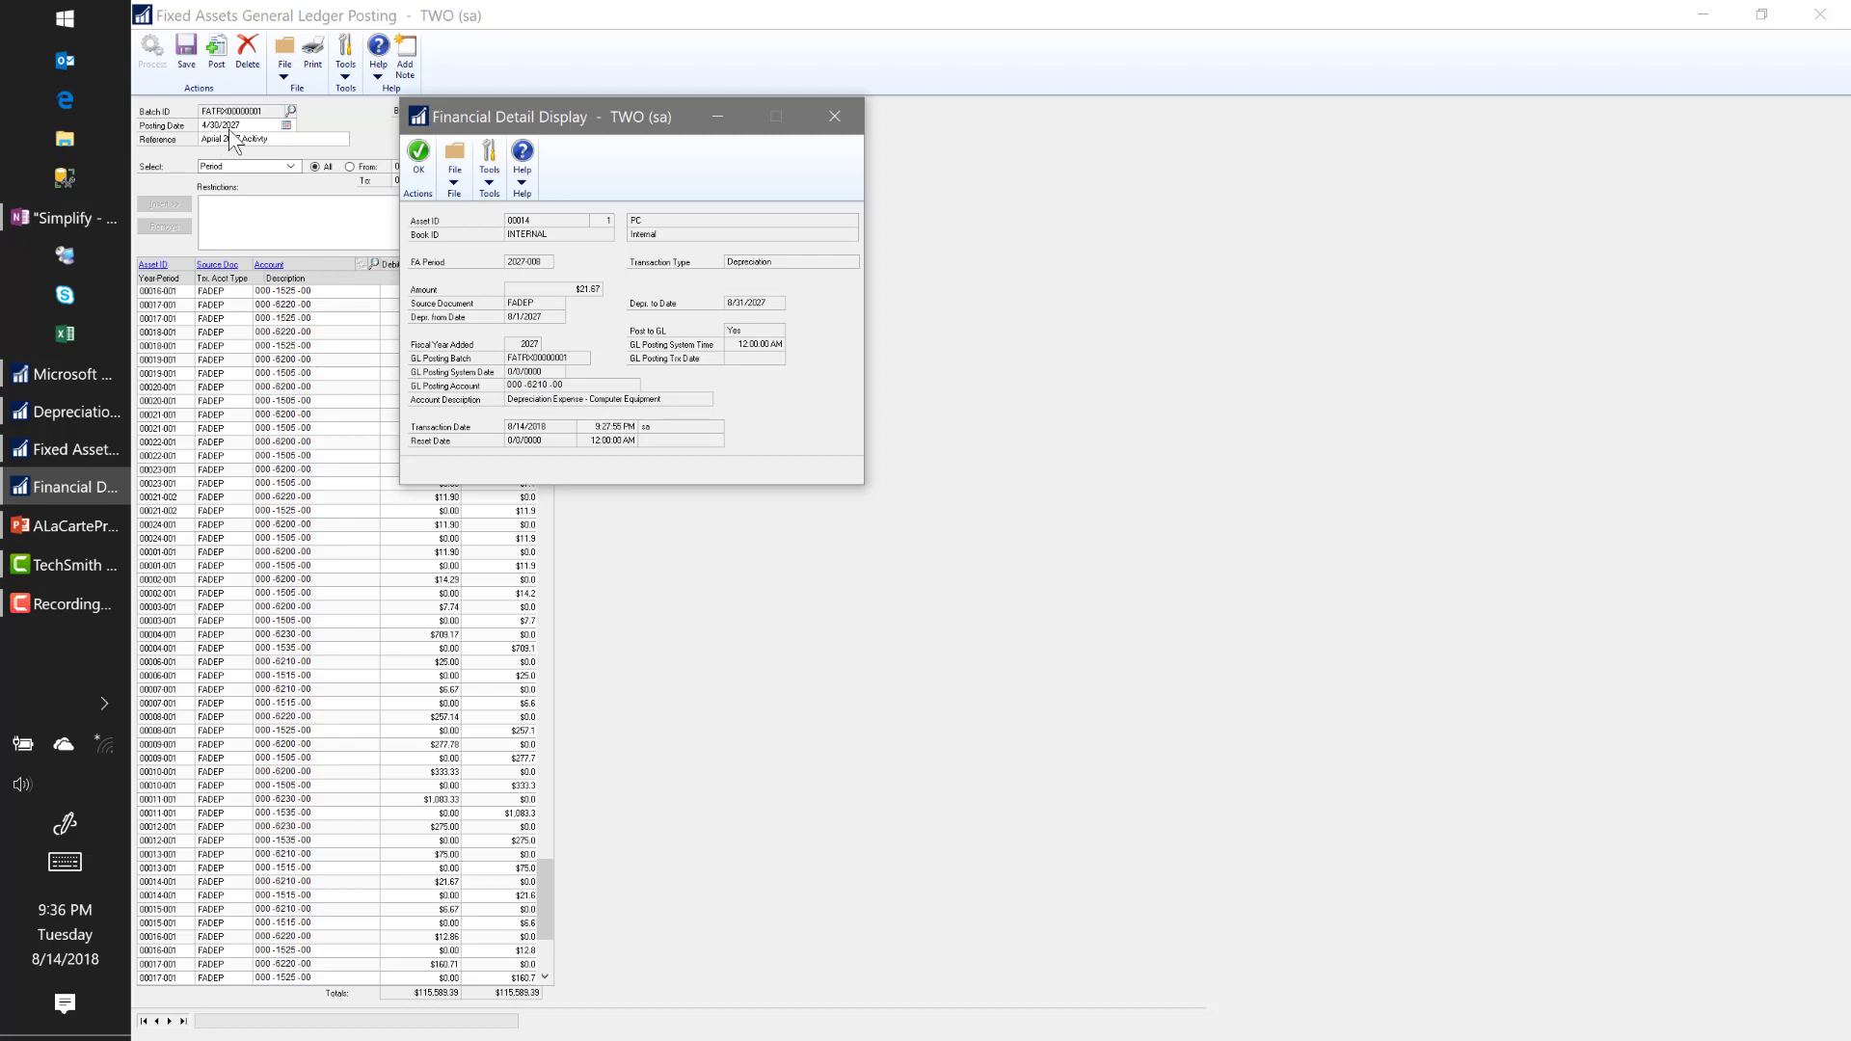
{"action": "left_click", "coordinate": [417, 159]}
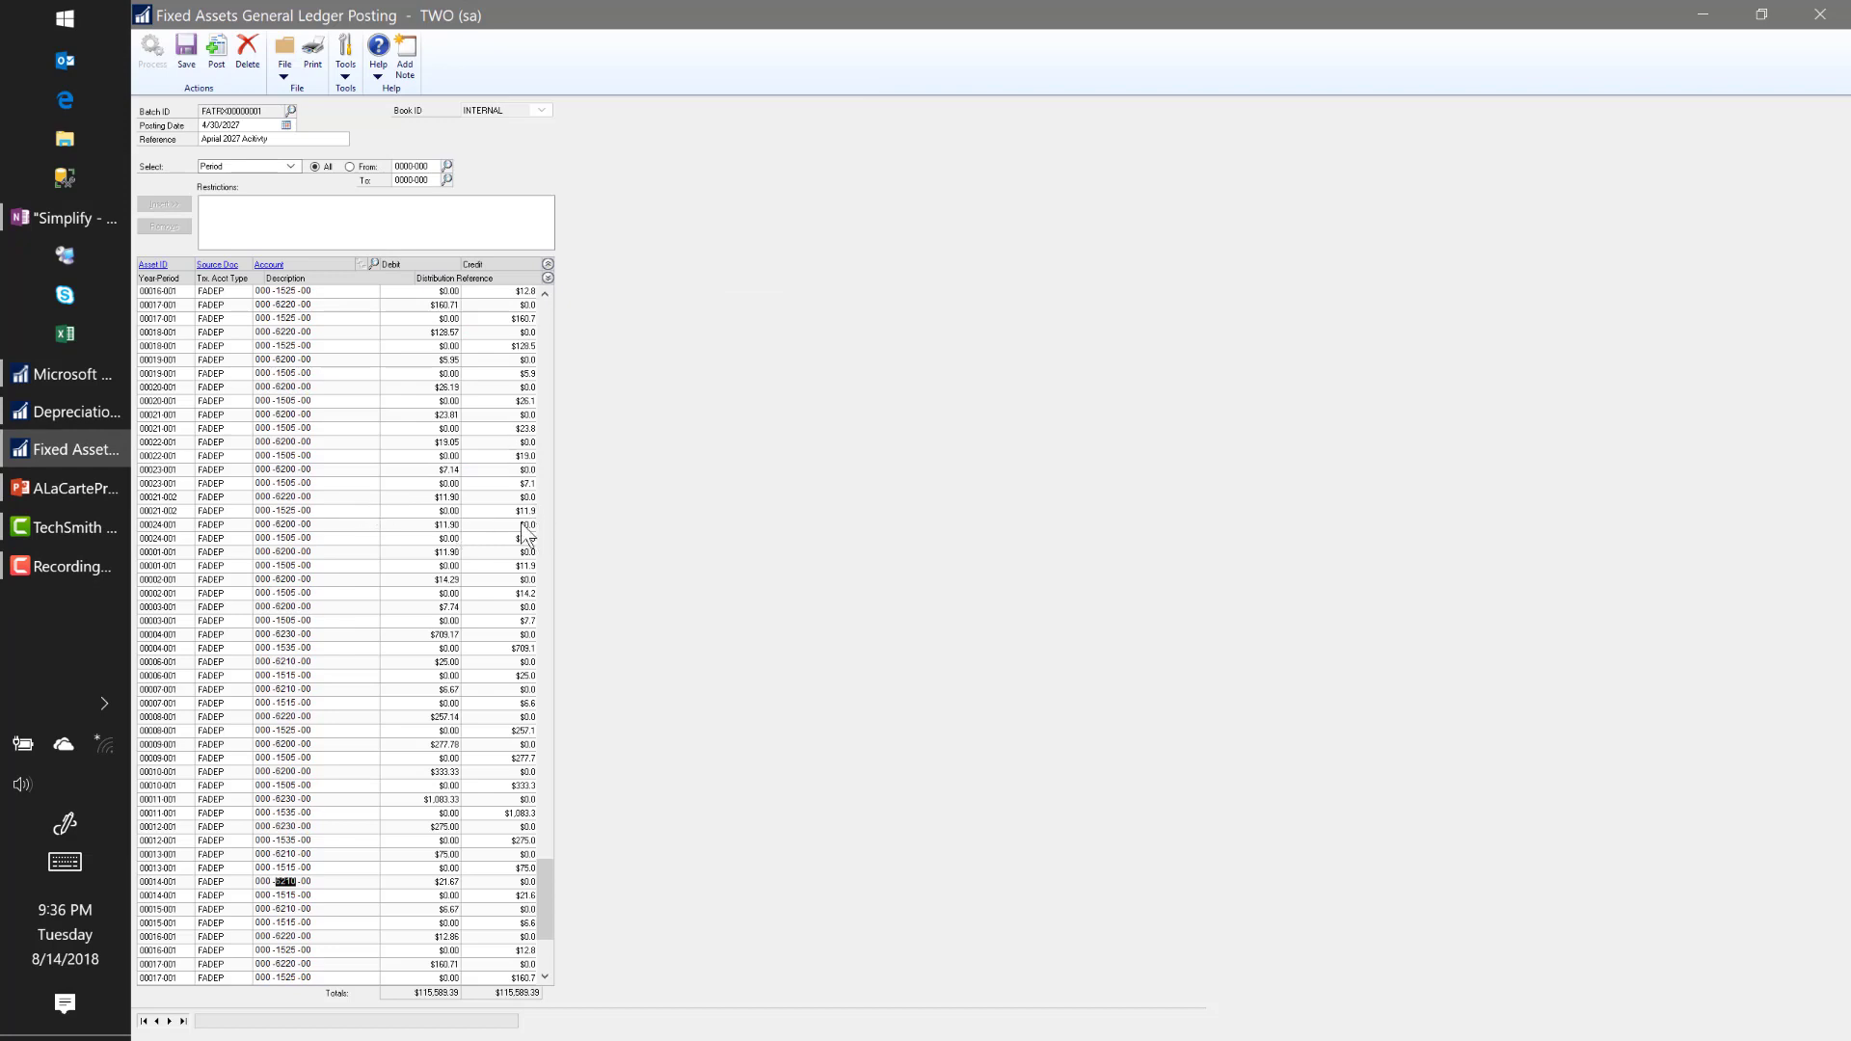
Step: Try to print the FA Posting Edit List to the printer
{"action": "left_click", "coordinate": [312, 53]}
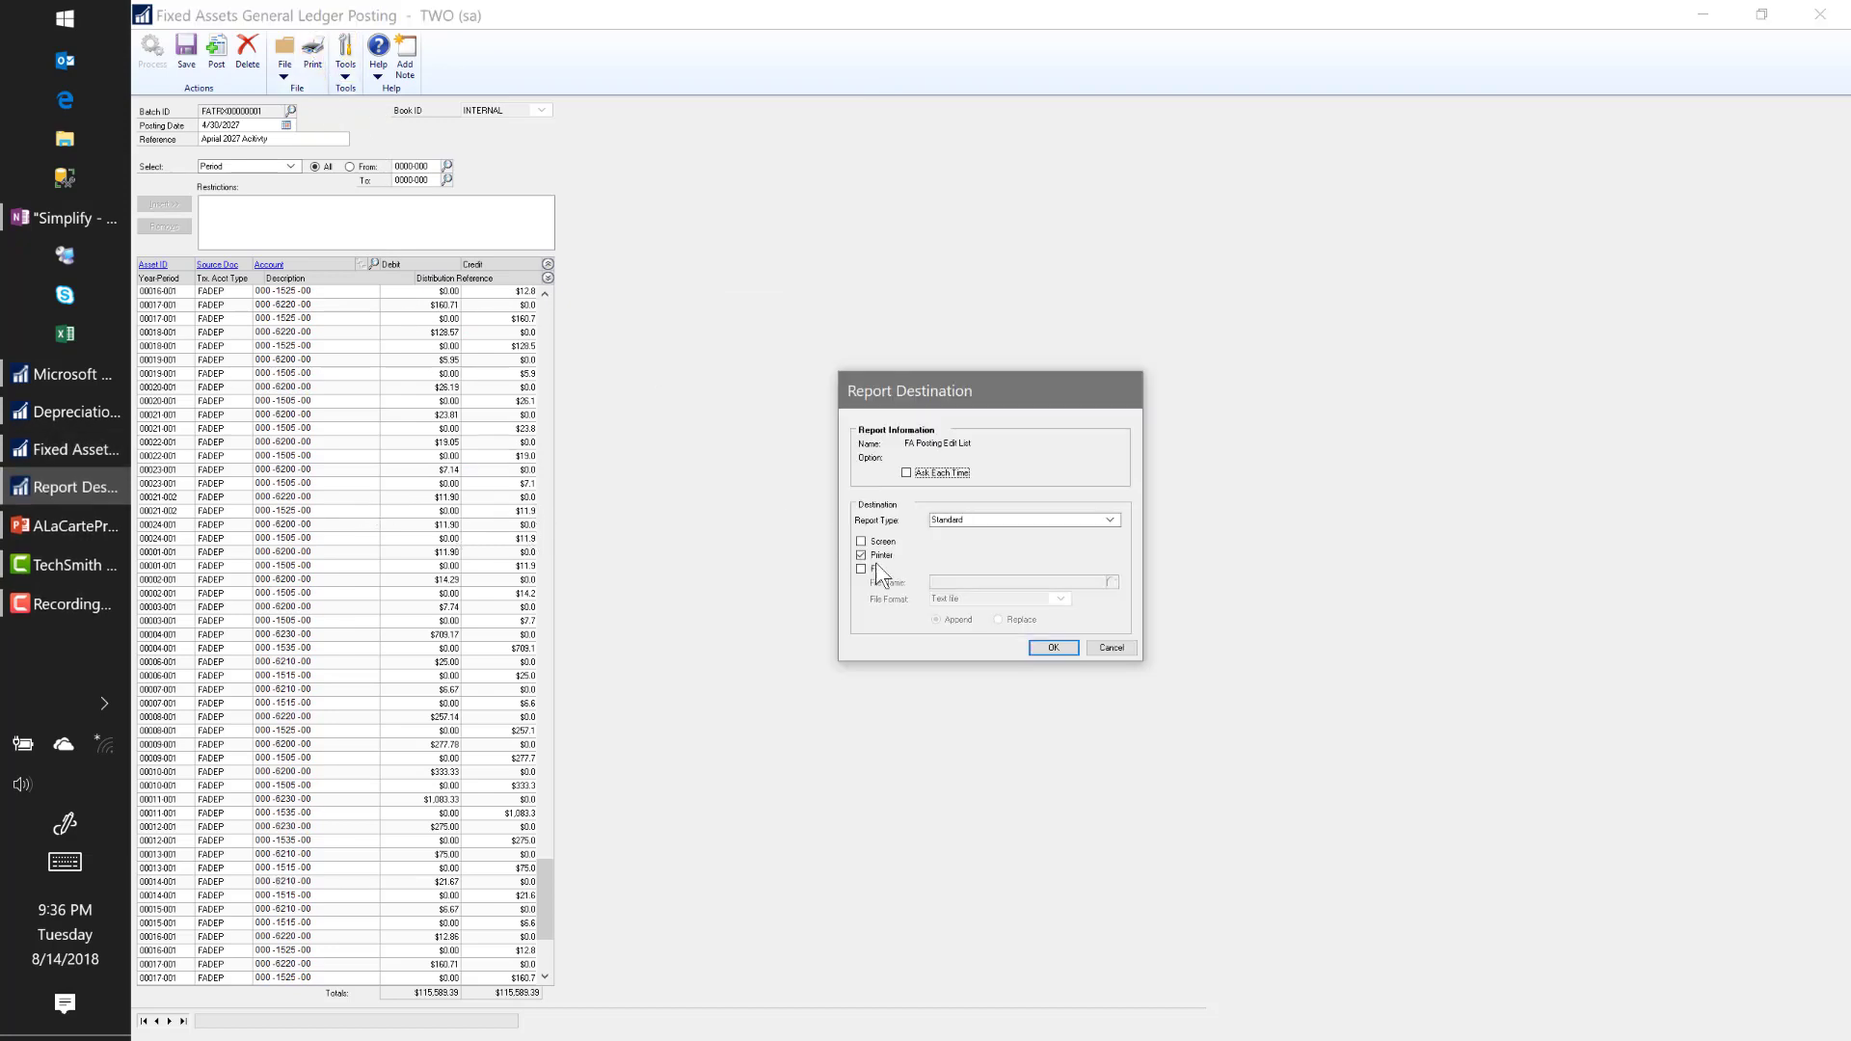
{"action": "left_click", "coordinate": [1054, 647]}
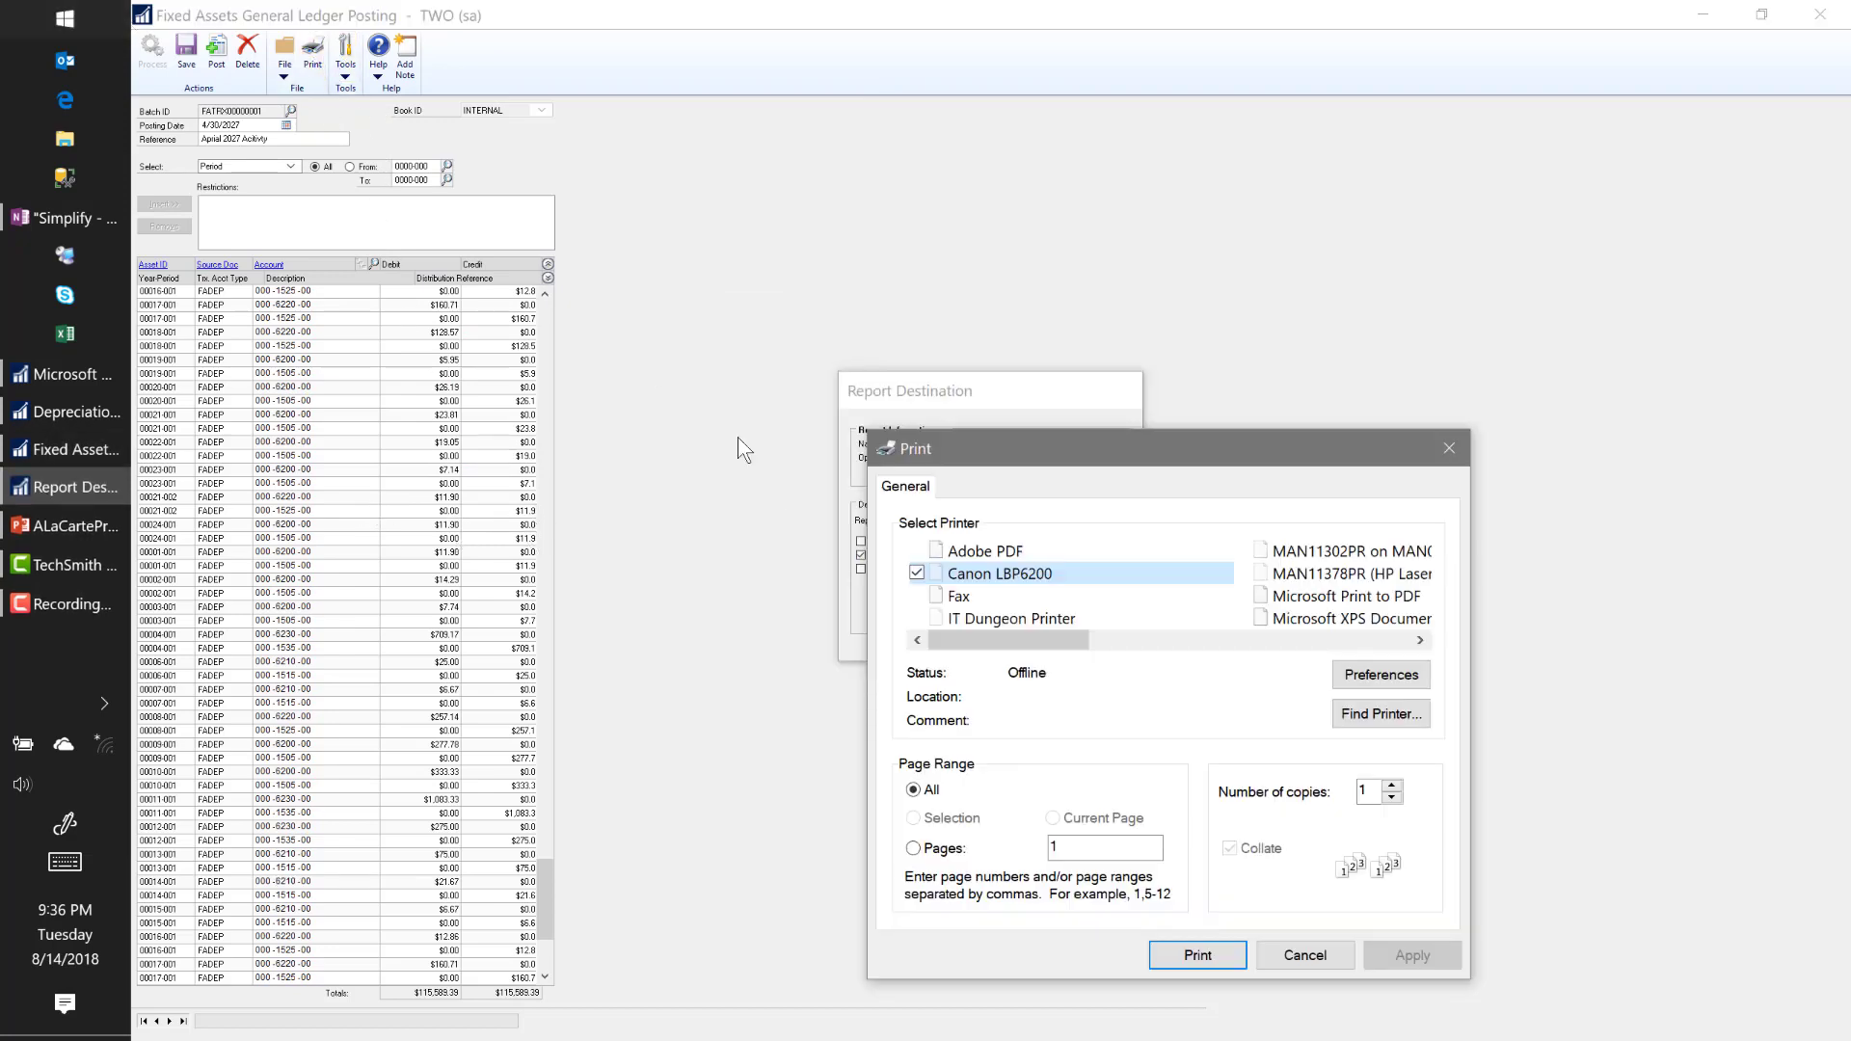
{"action": "left_click", "coordinate": [1304, 954]}
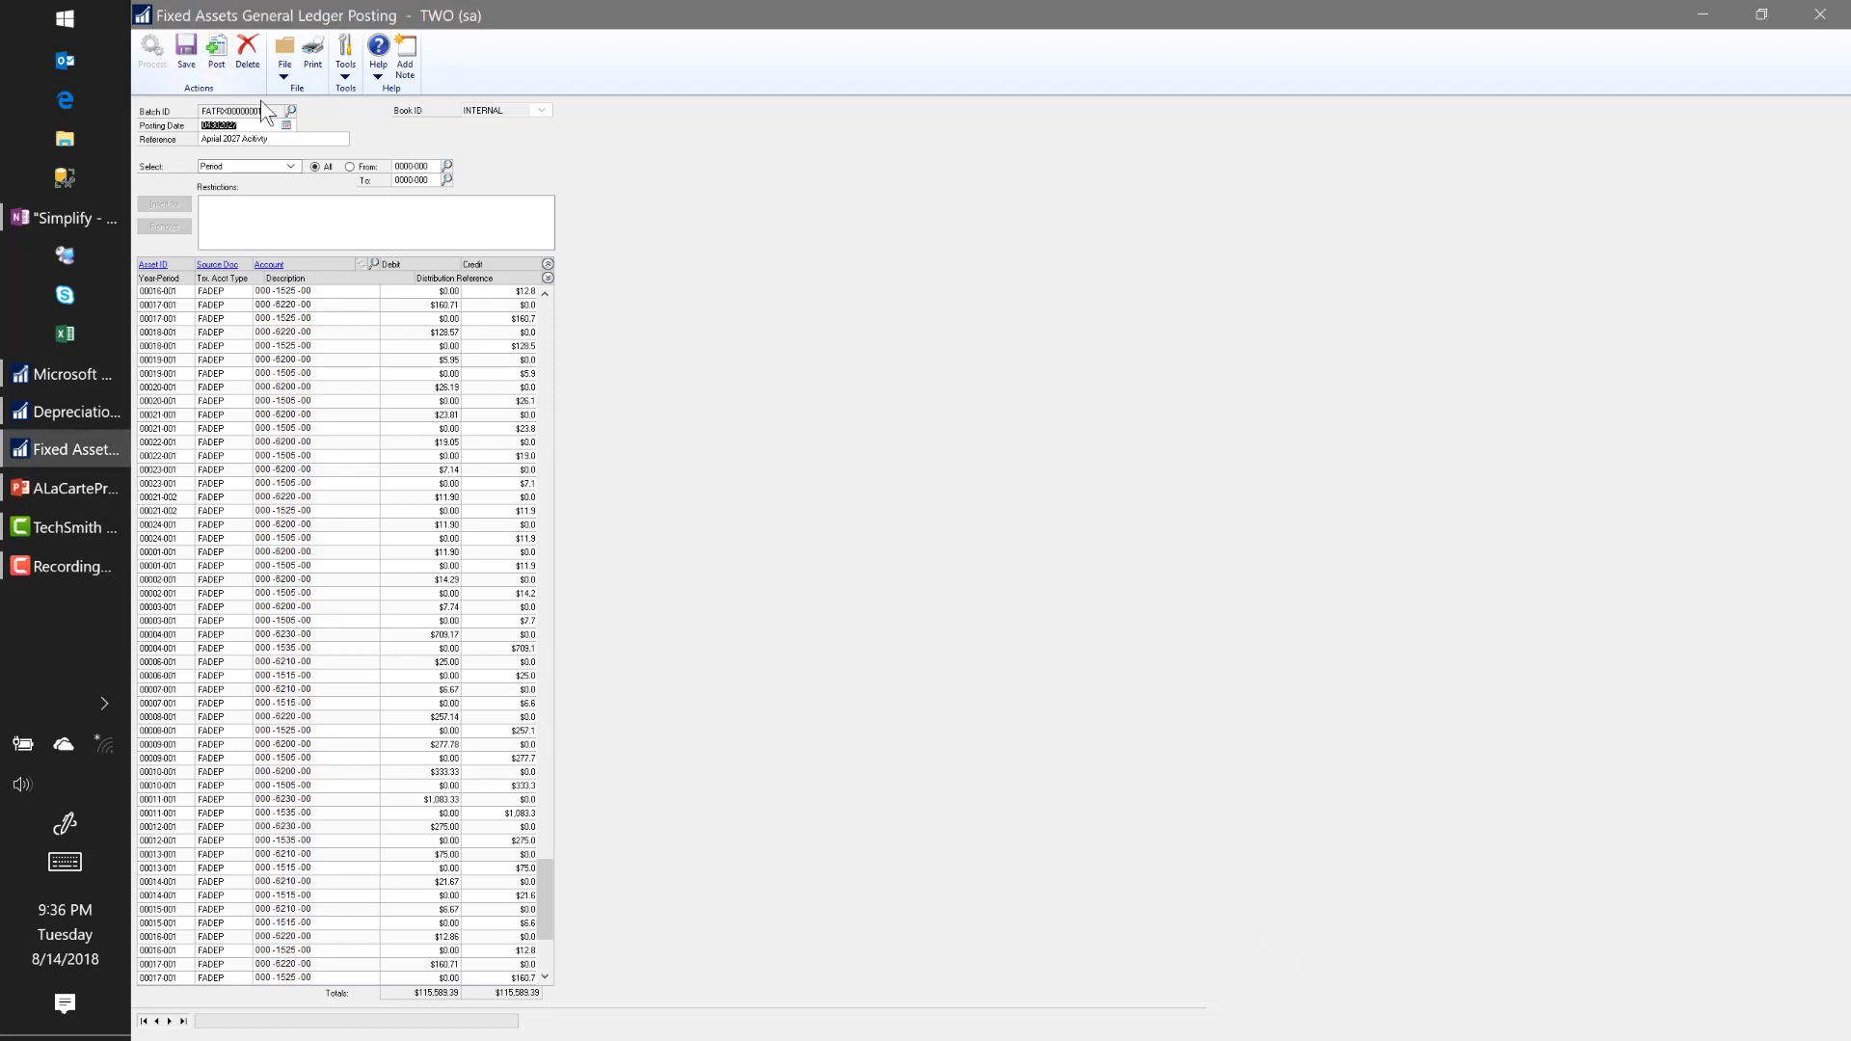
Step: Post the fixed assets batch to the general ledger without printing the FA GL Posting report, and close the posting window
{"action": "left_click", "coordinate": [213, 58]}
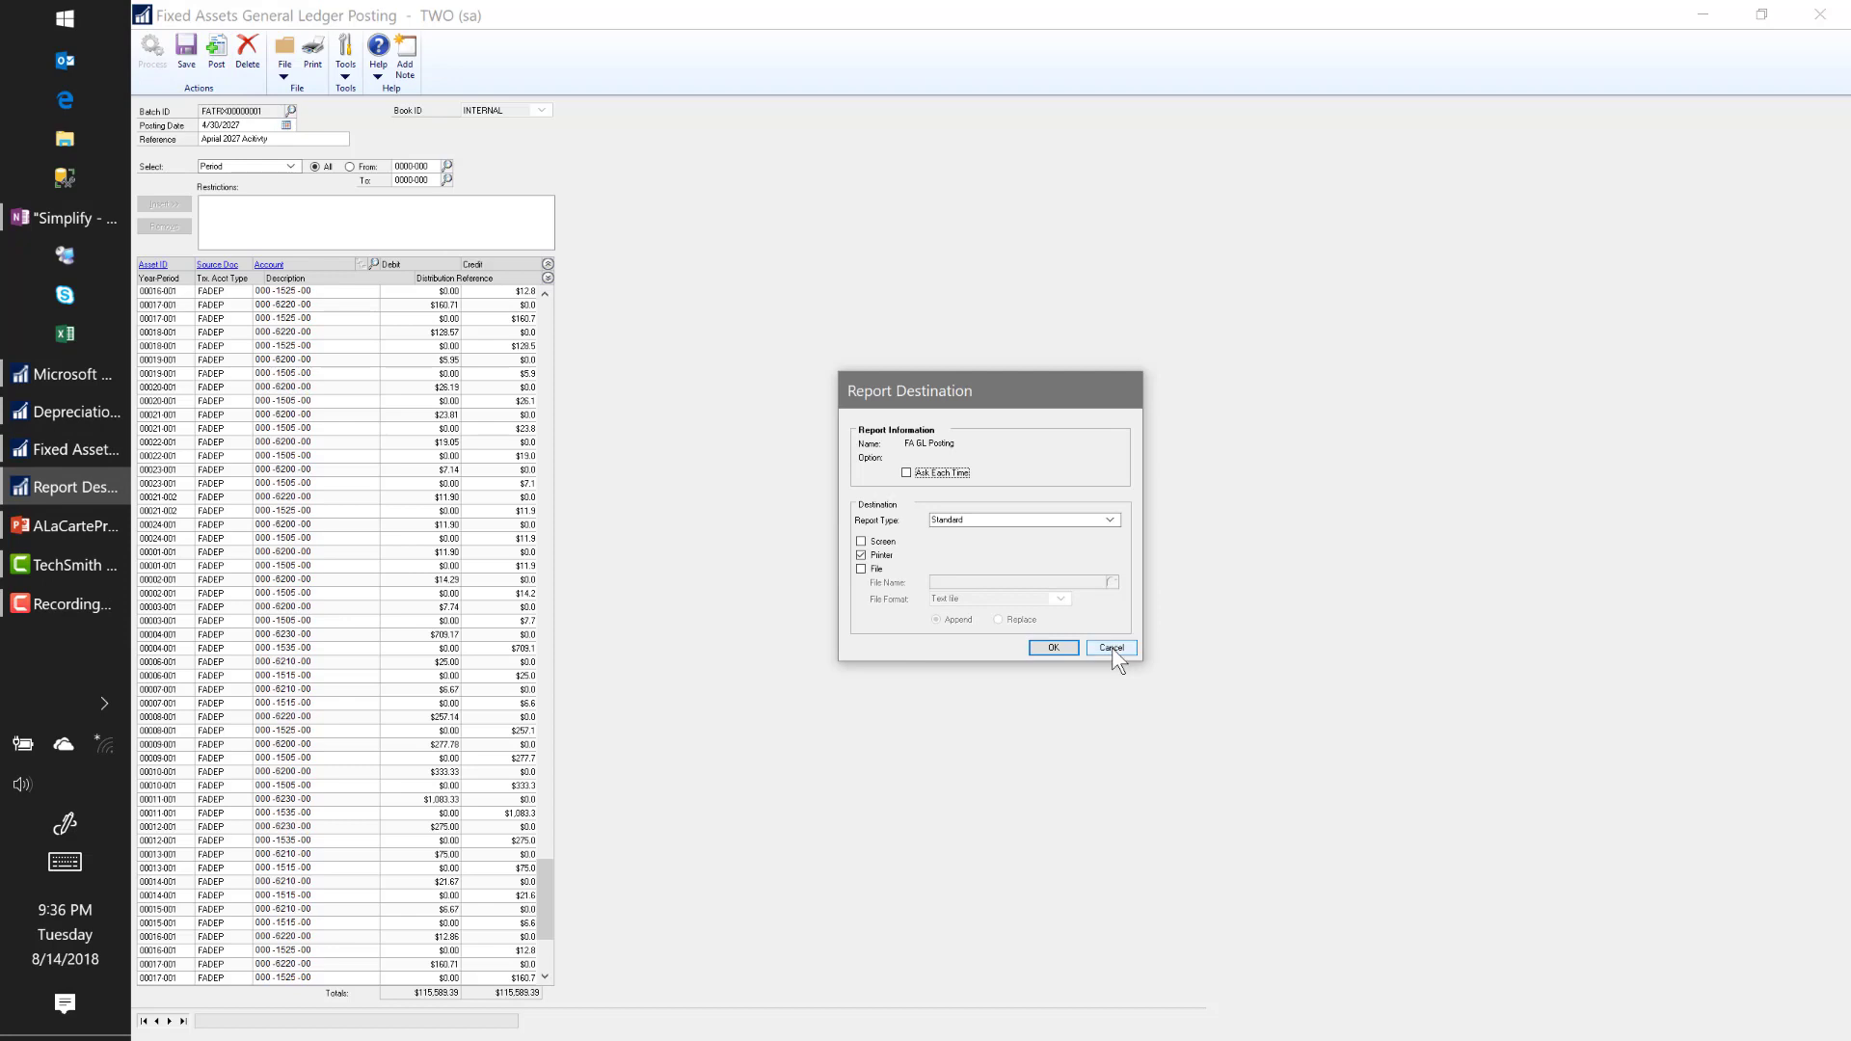
{"action": "left_click", "coordinate": [1111, 647]}
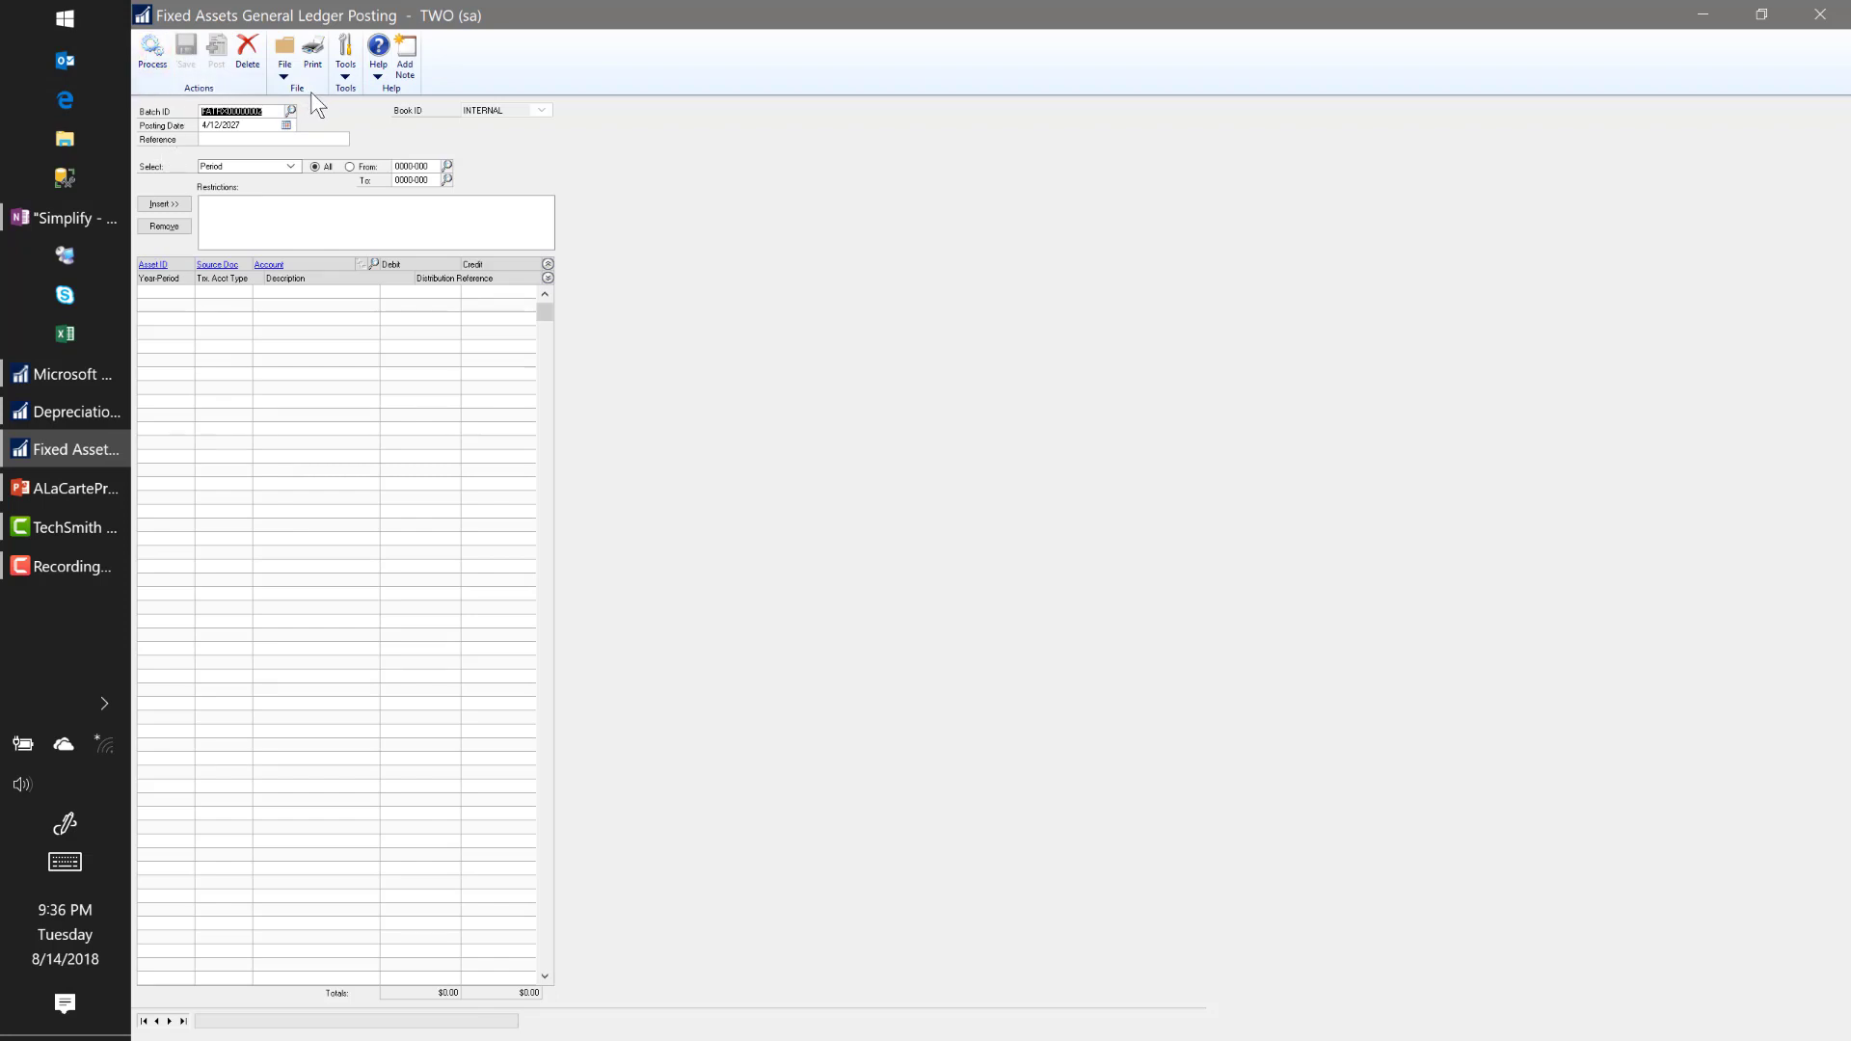
{"action": "left_click", "coordinate": [1820, 17]}
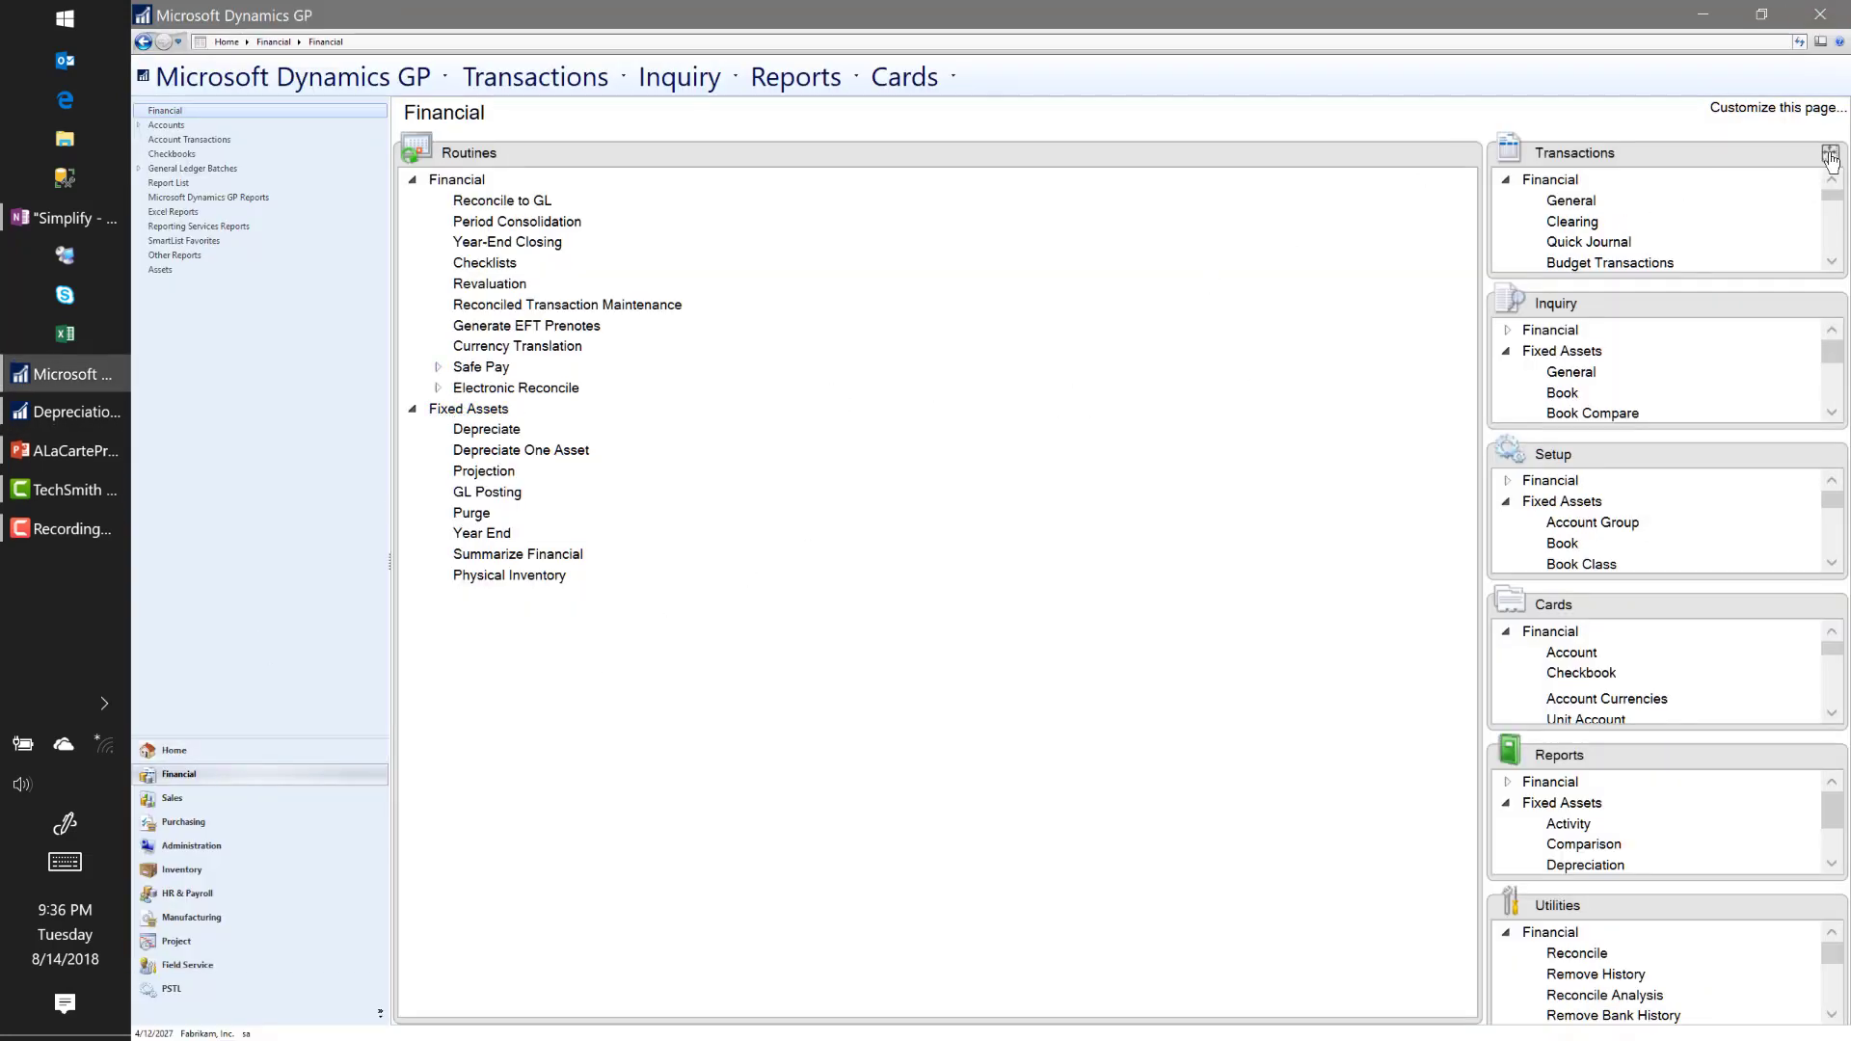
Step: Open financial Batch Entry and load the general entry batch FATRX00000001
{"action": "left_click", "coordinate": [1830, 156]}
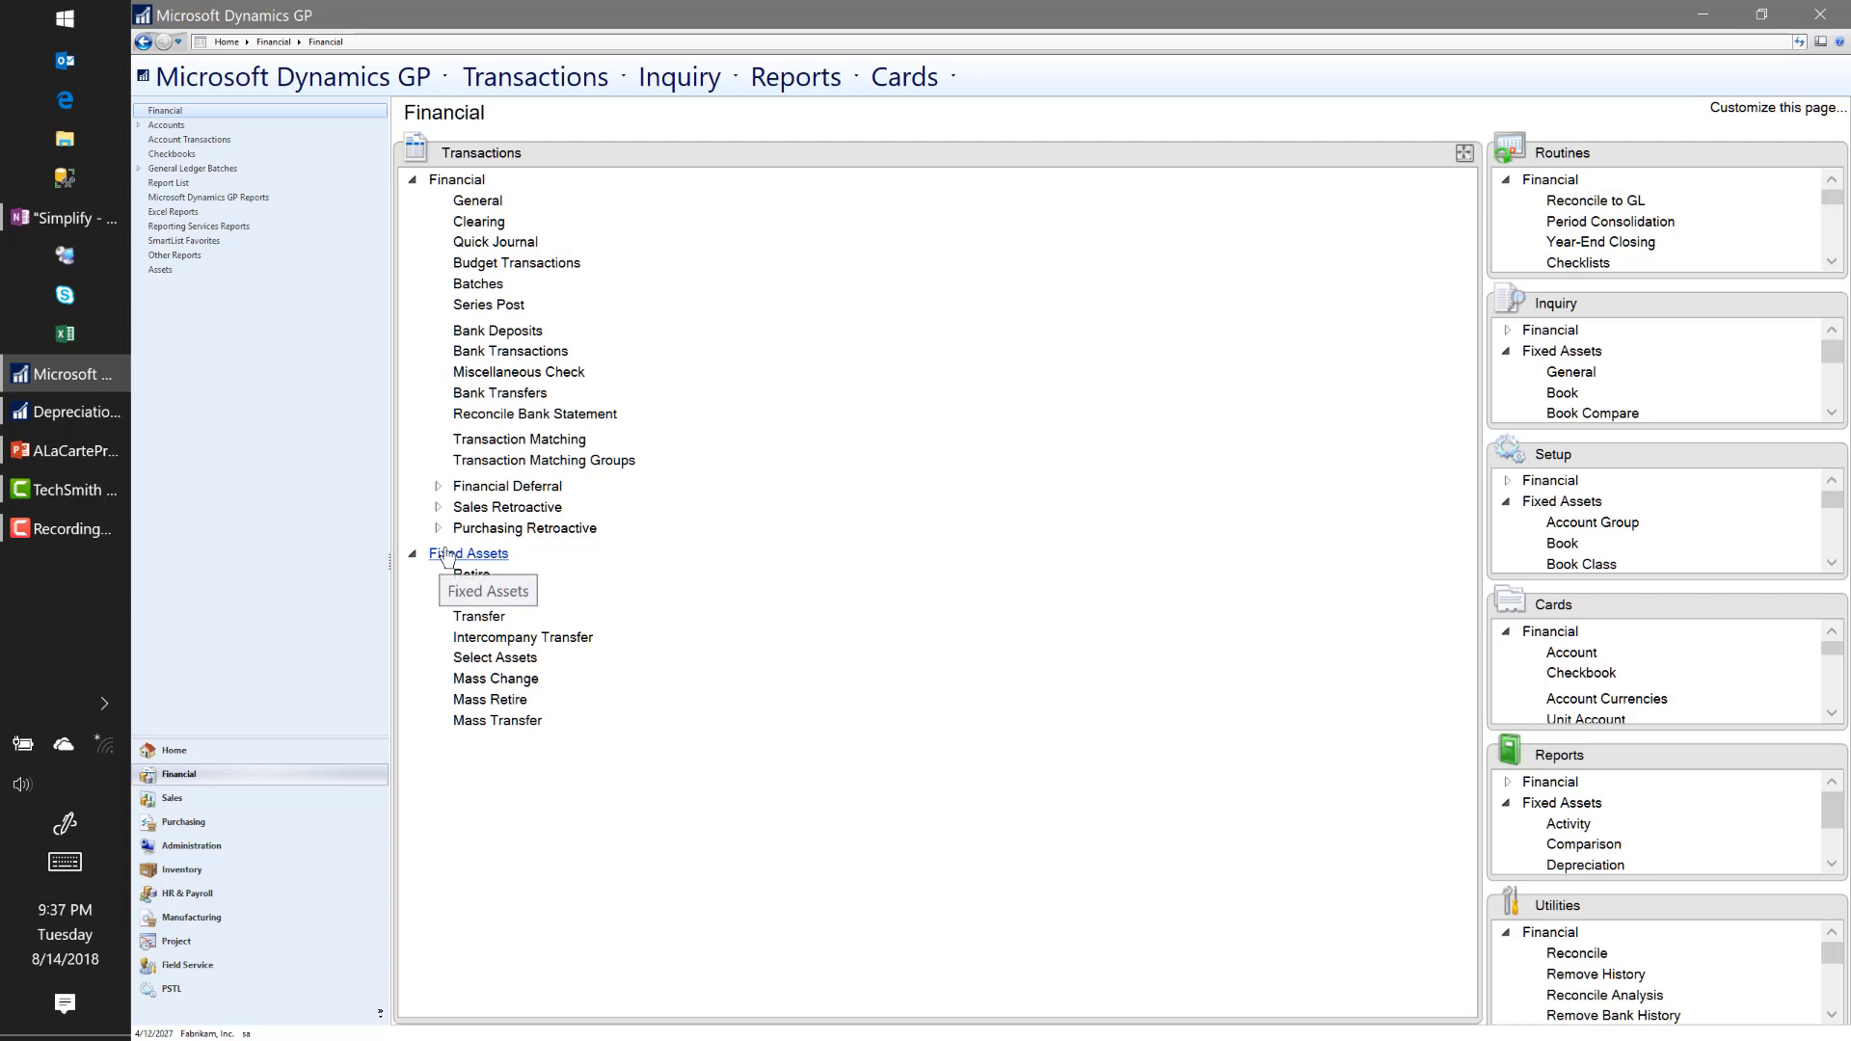
{"action": "left_click", "coordinate": [489, 282]}
{"action": "left_click", "coordinate": [590, 270]}
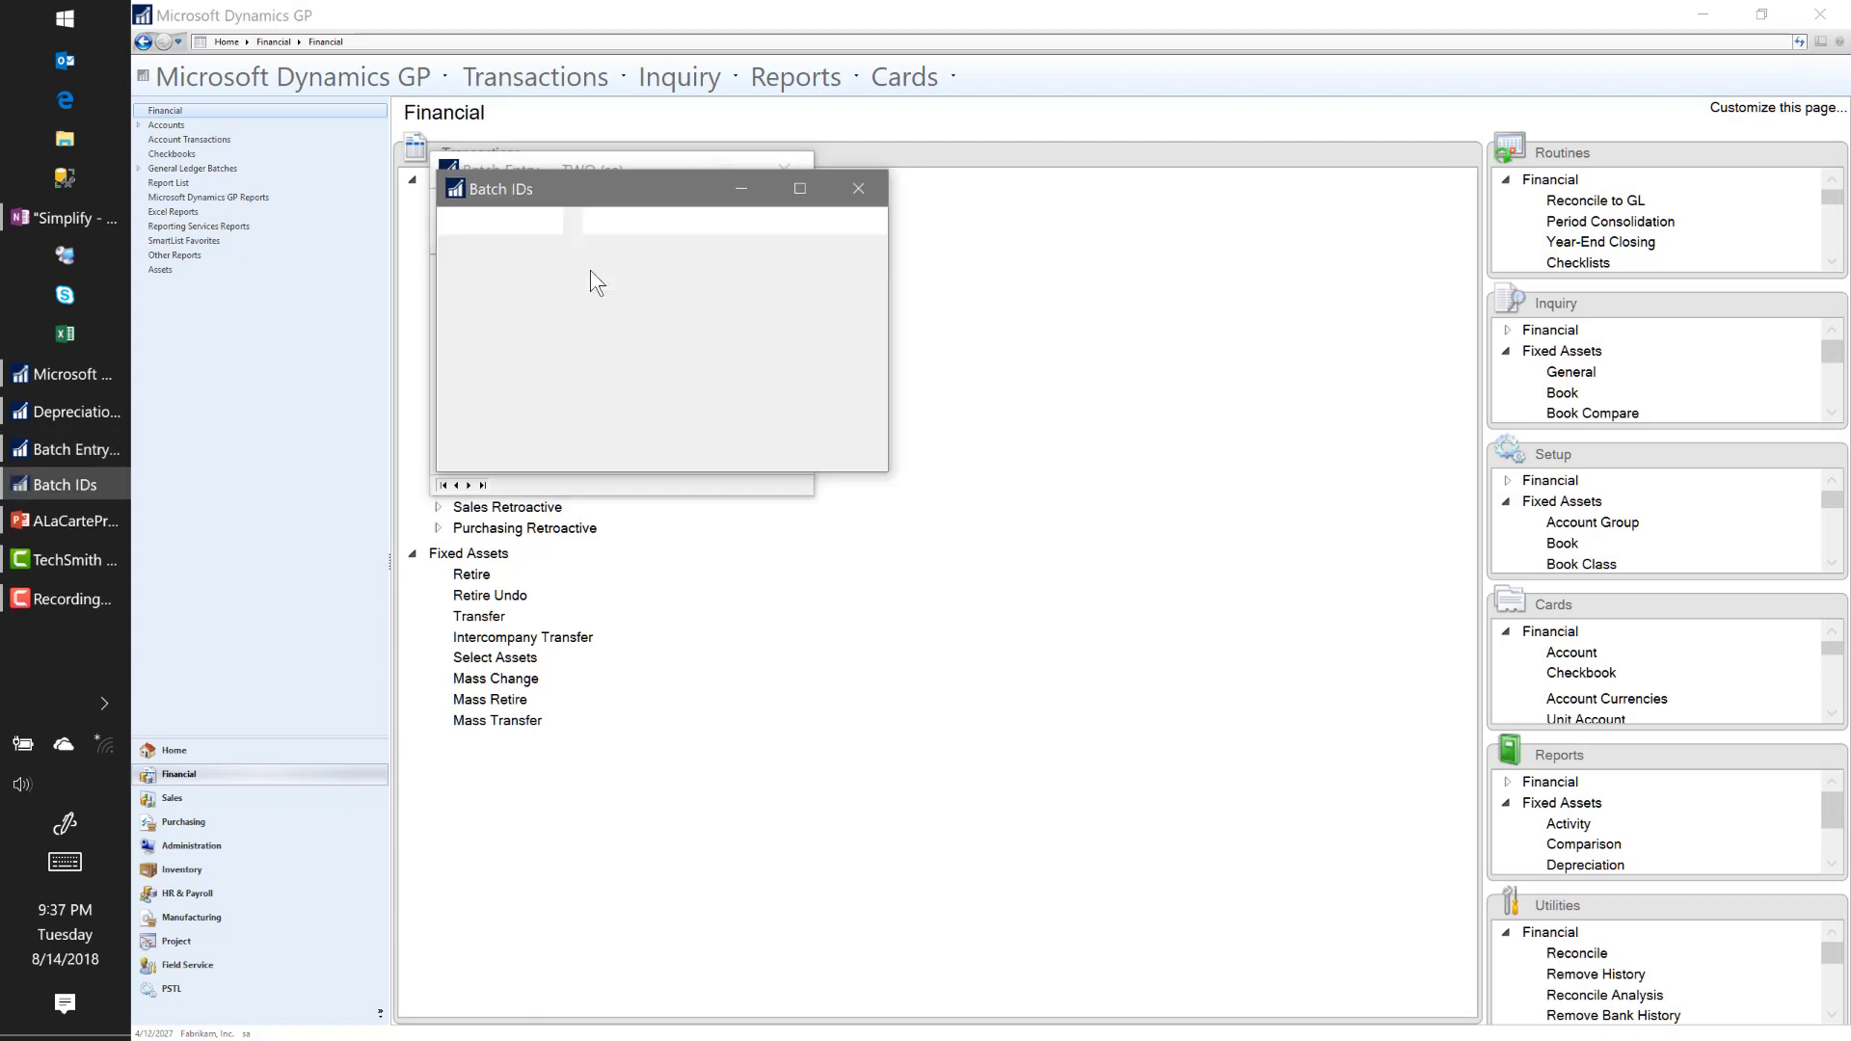
{"action": "left_click", "coordinate": [472, 365]}
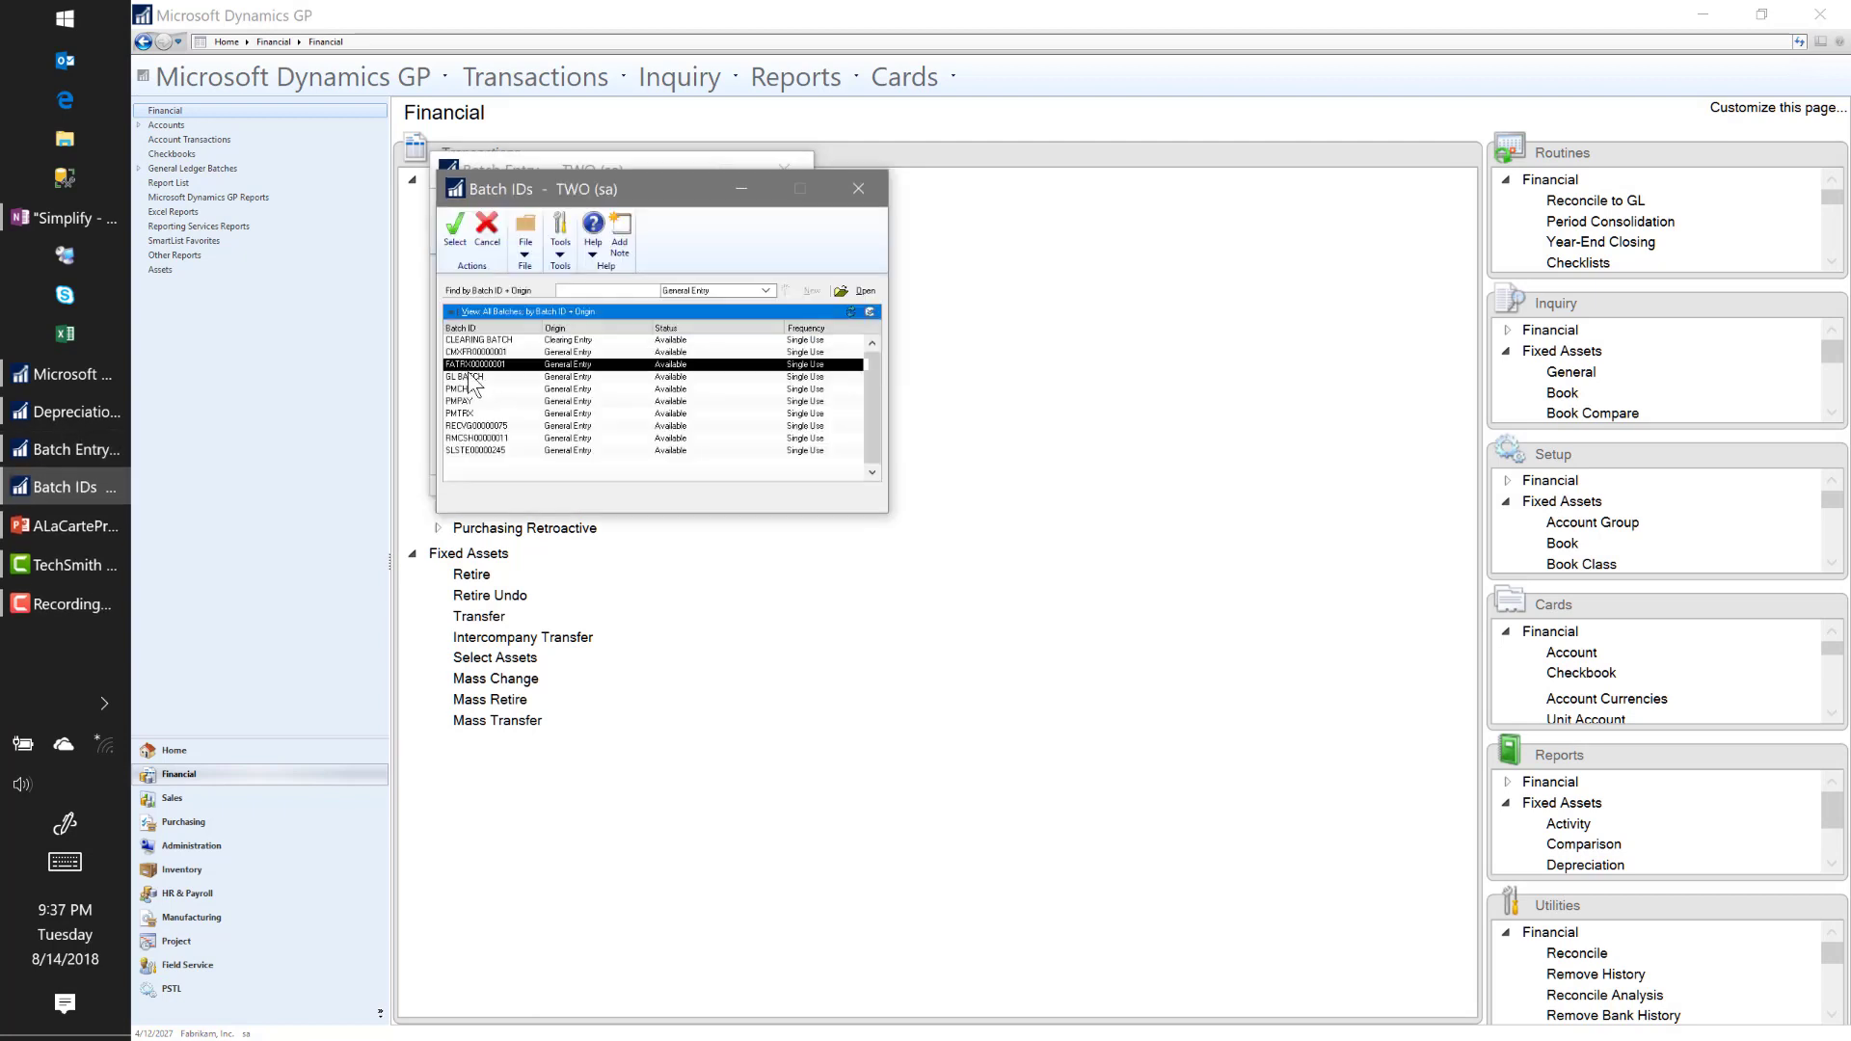
{"action": "double_click", "coordinate": [473, 365]}
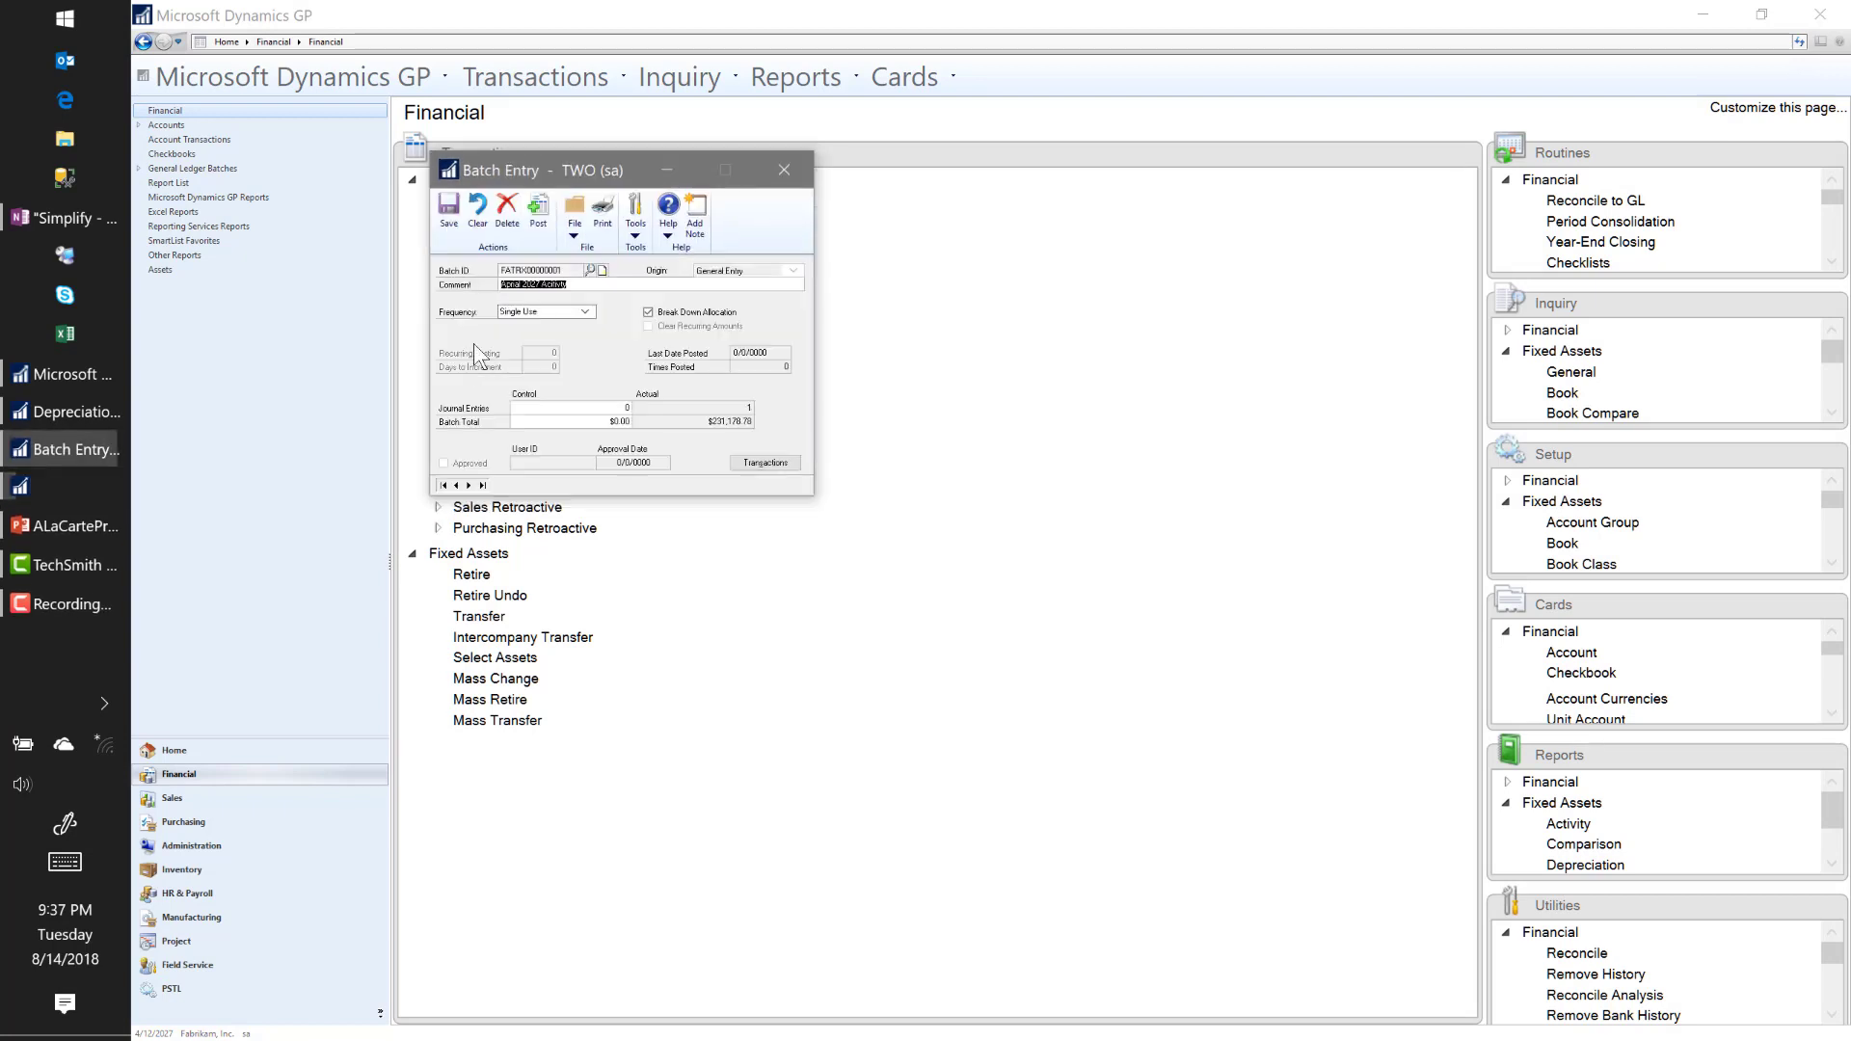
Step: Post the loaded batch without printing the General Posting Journal, and close Batch Entry
{"action": "left_click", "coordinate": [538, 212]}
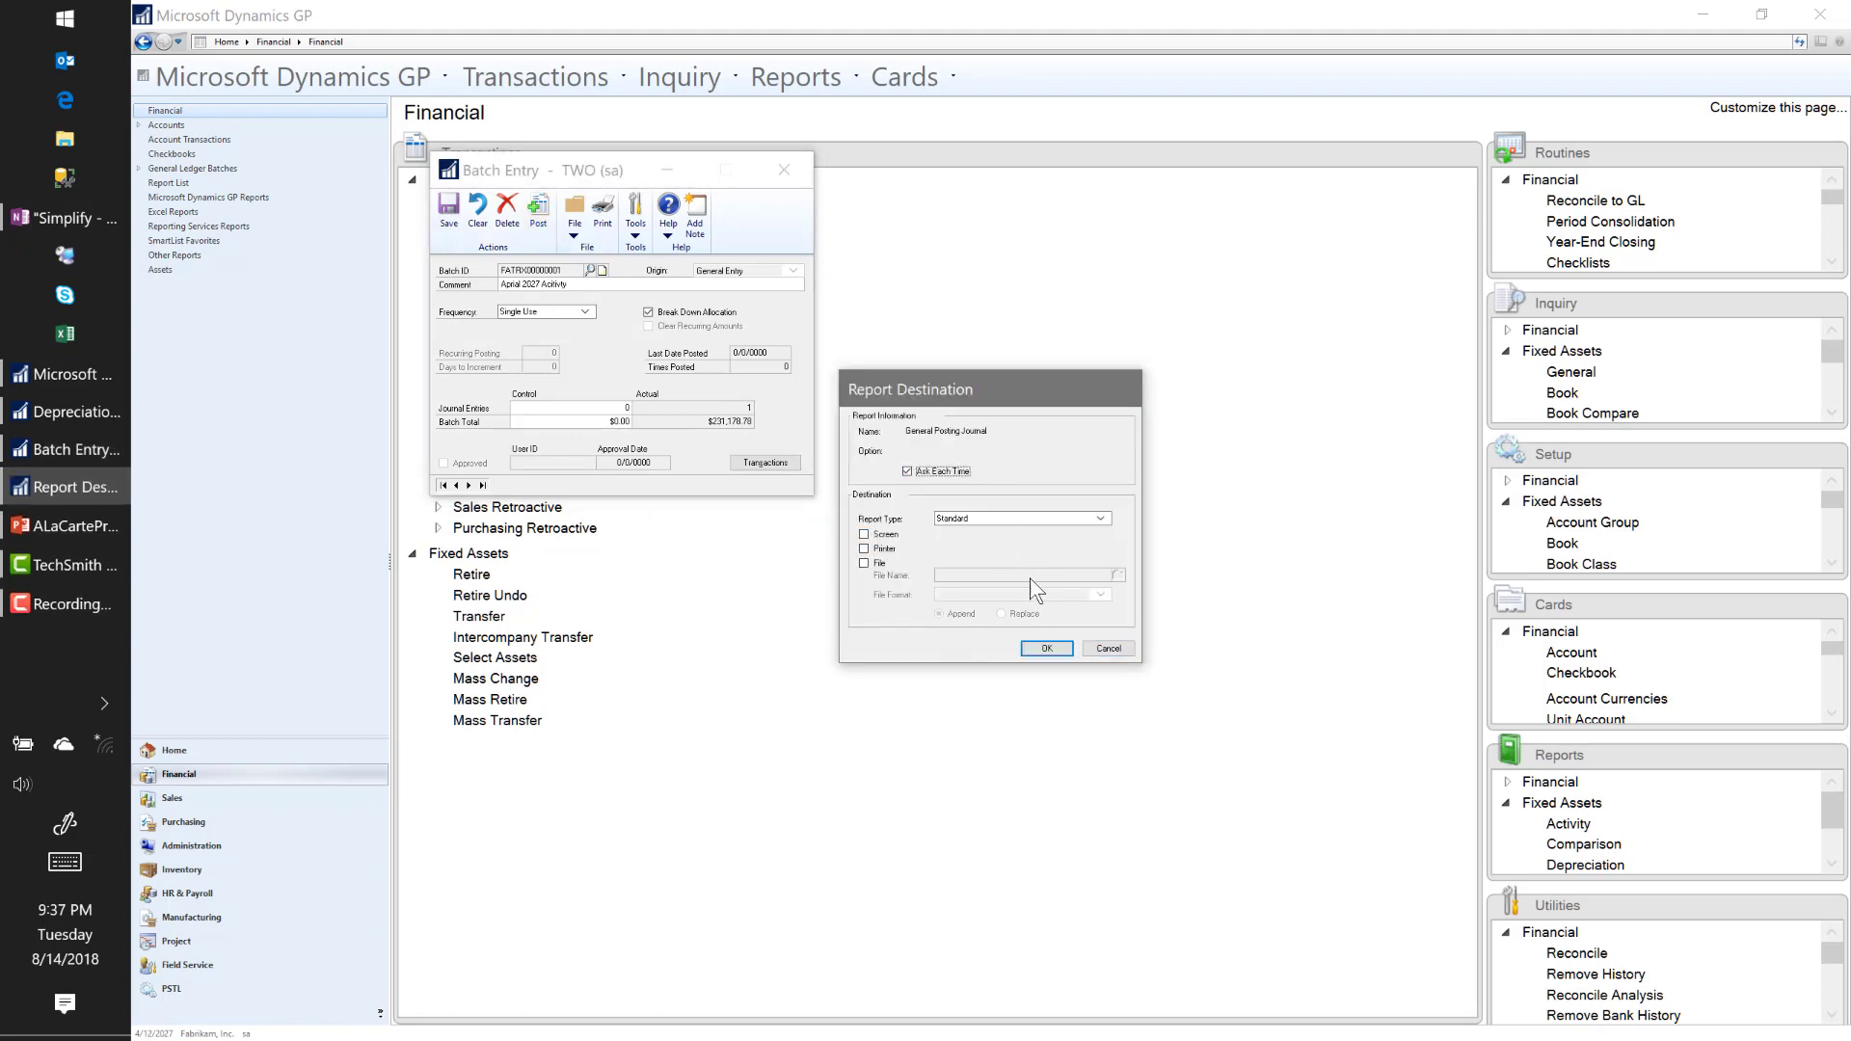
{"action": "left_click", "coordinate": [1095, 648]}
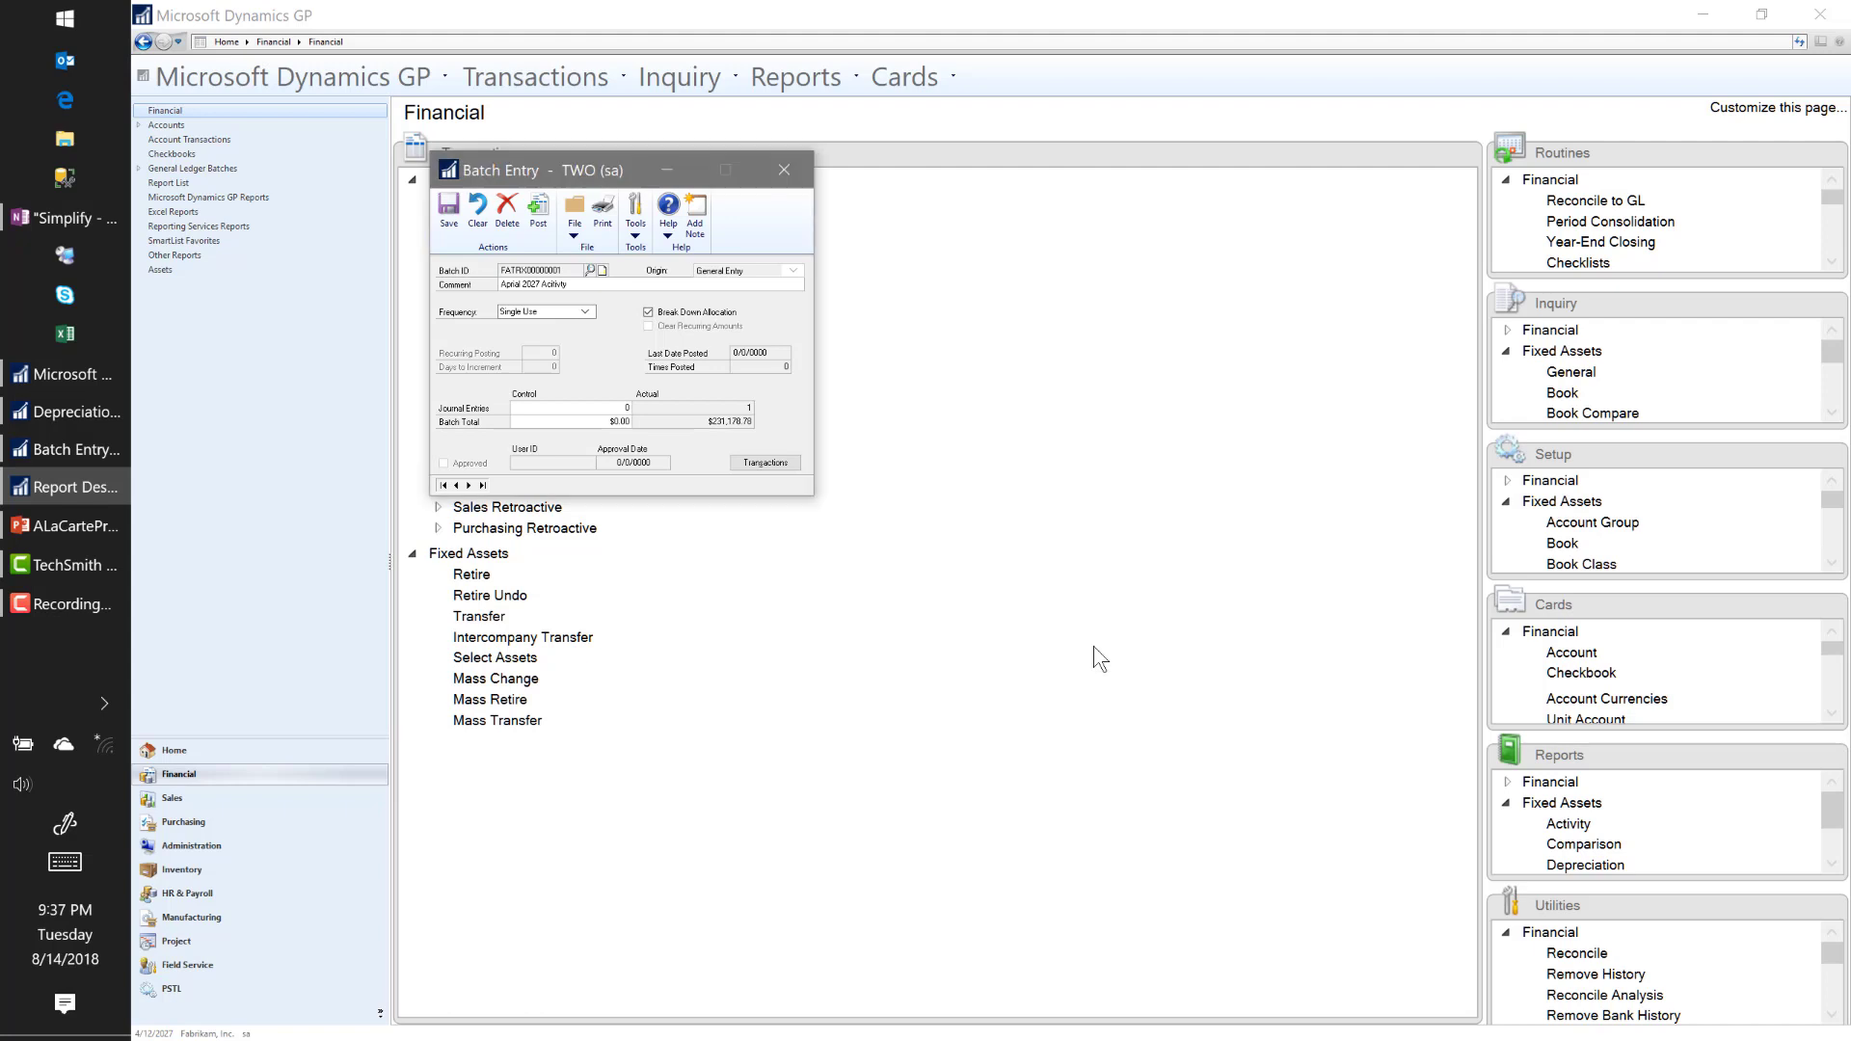
{"action": "left_click", "coordinate": [777, 181]}
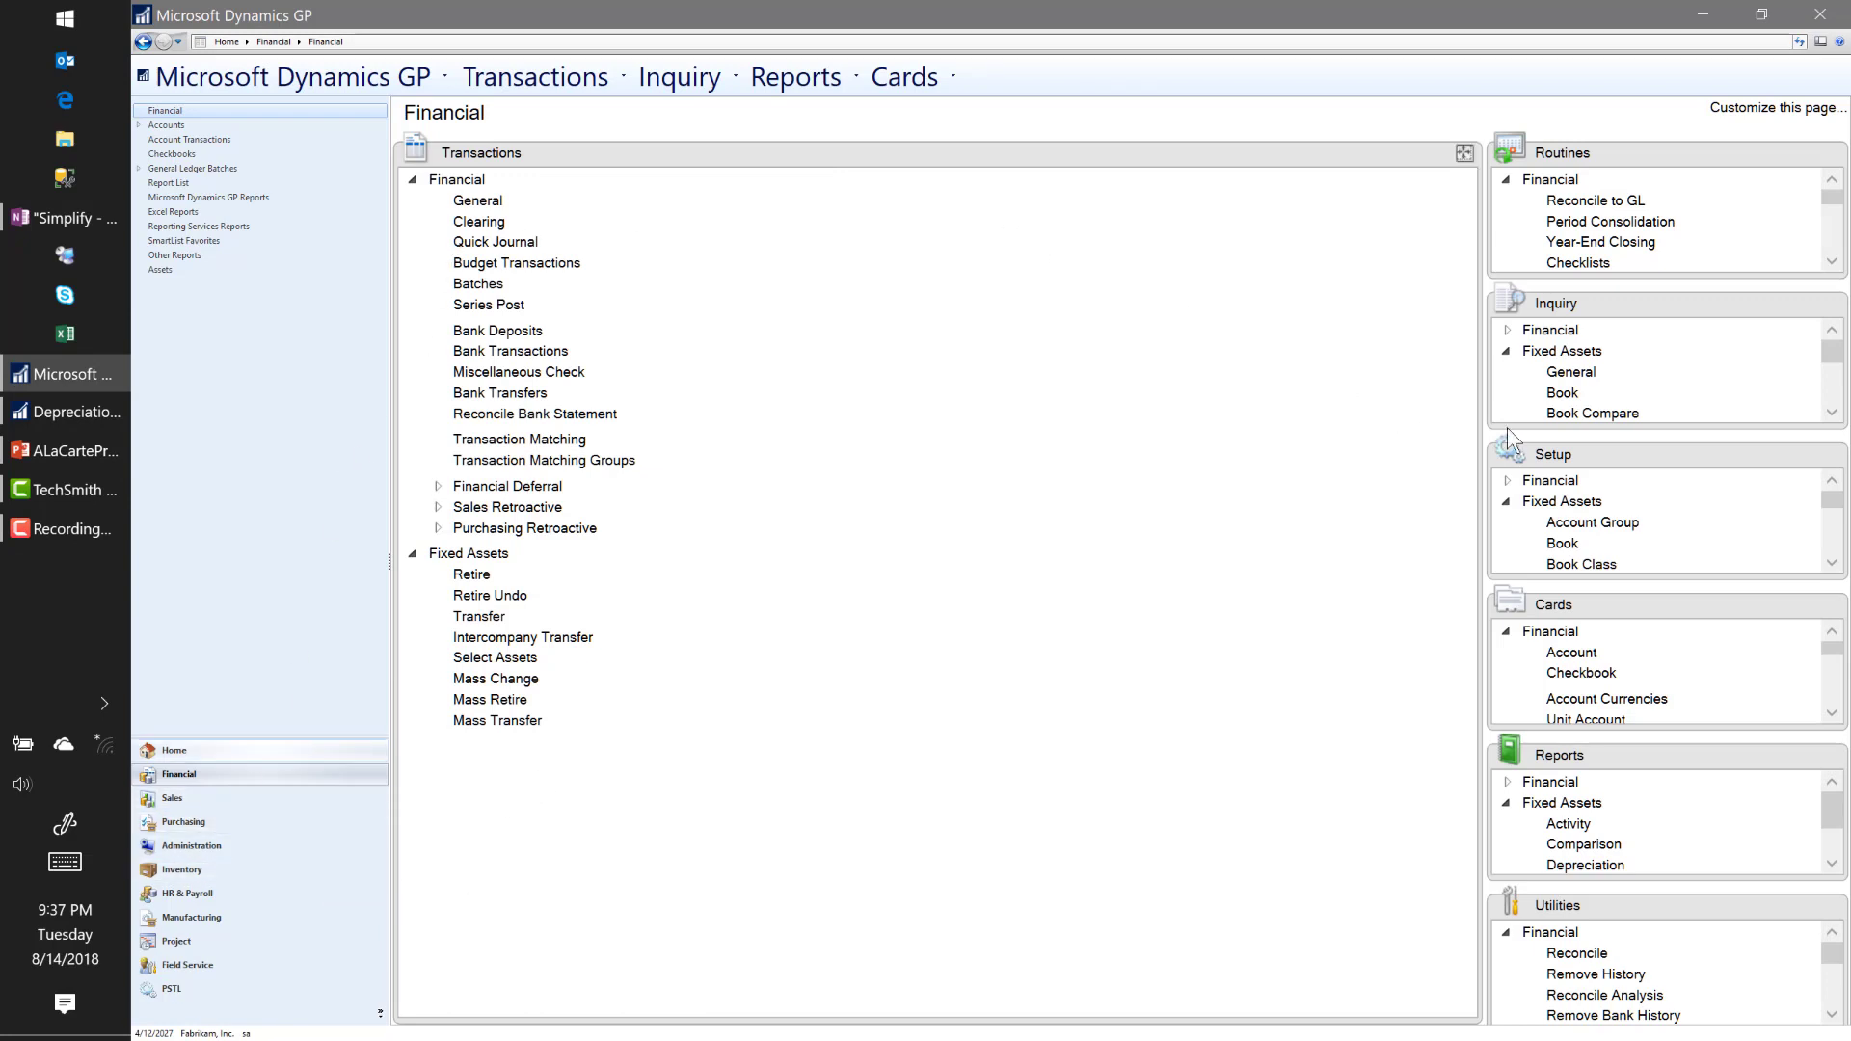
Step: Open the fixed asset retirement transaction and select asset 00001, the Office Desk
{"action": "left_click", "coordinate": [413, 180]}
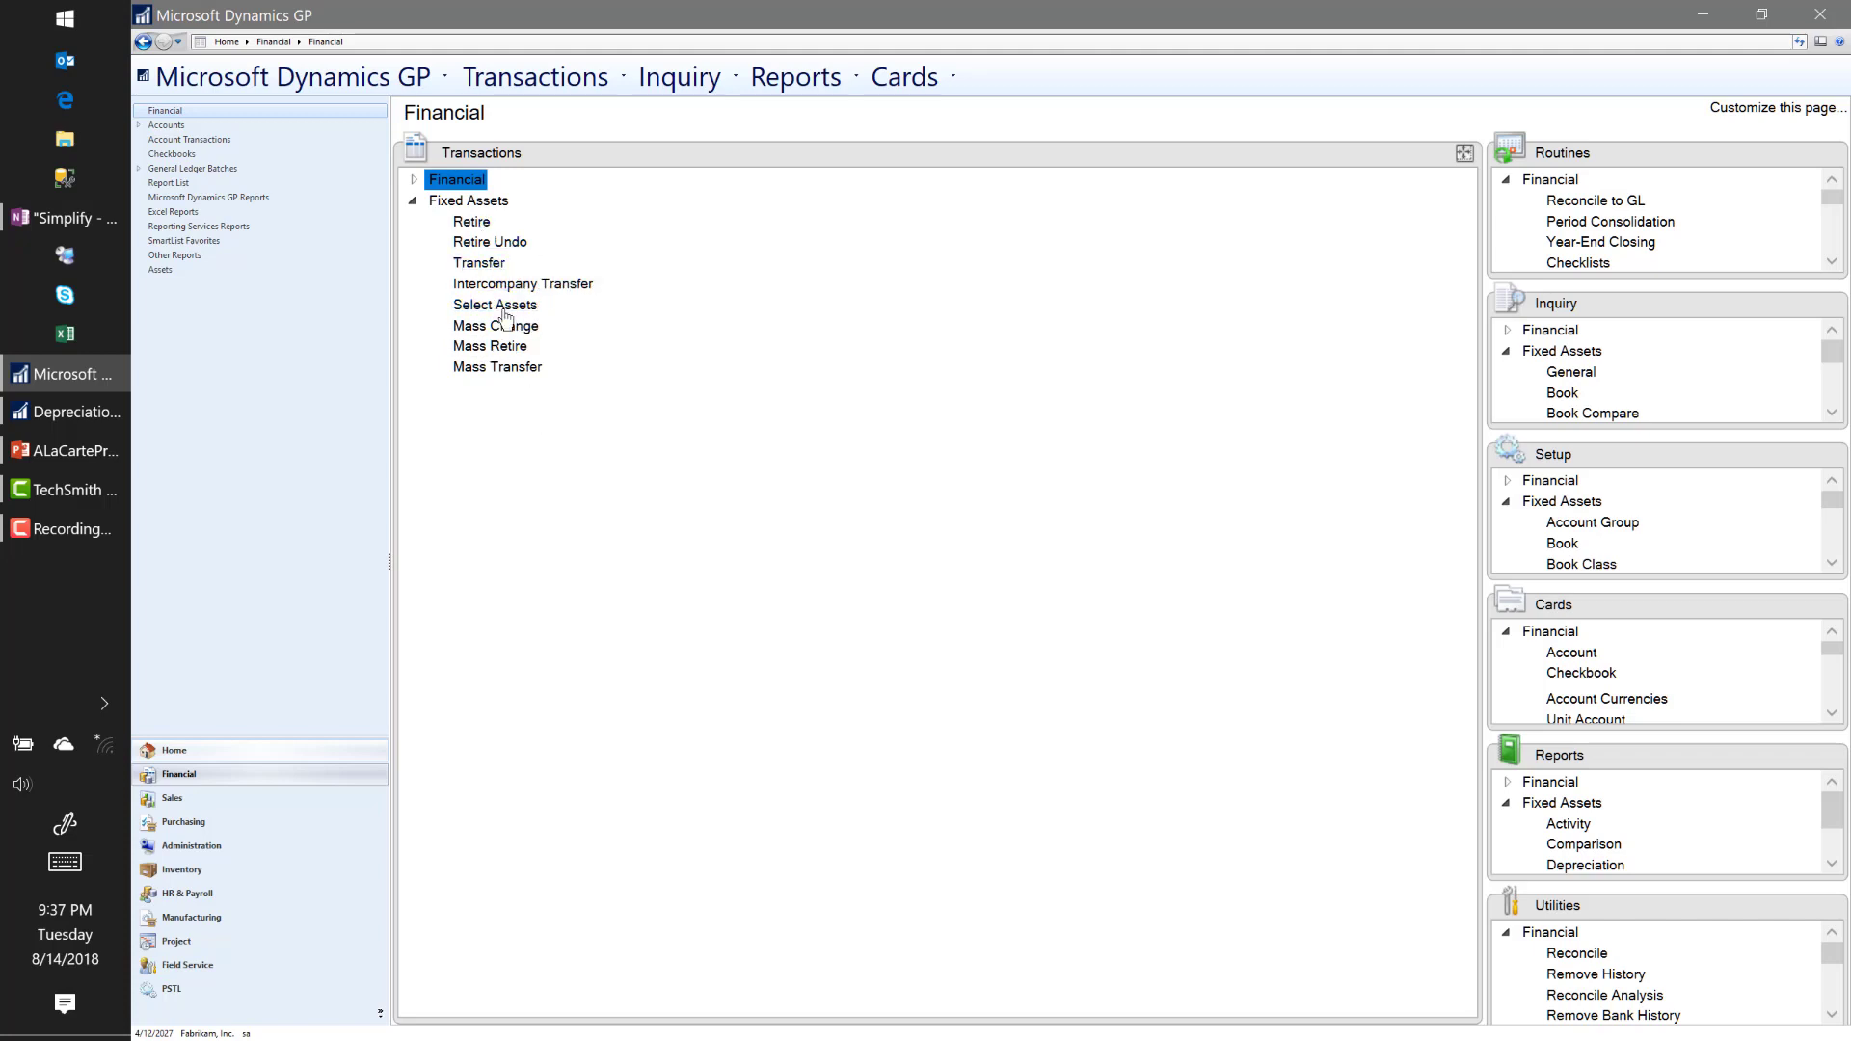
{"action": "left_click", "coordinate": [485, 224]}
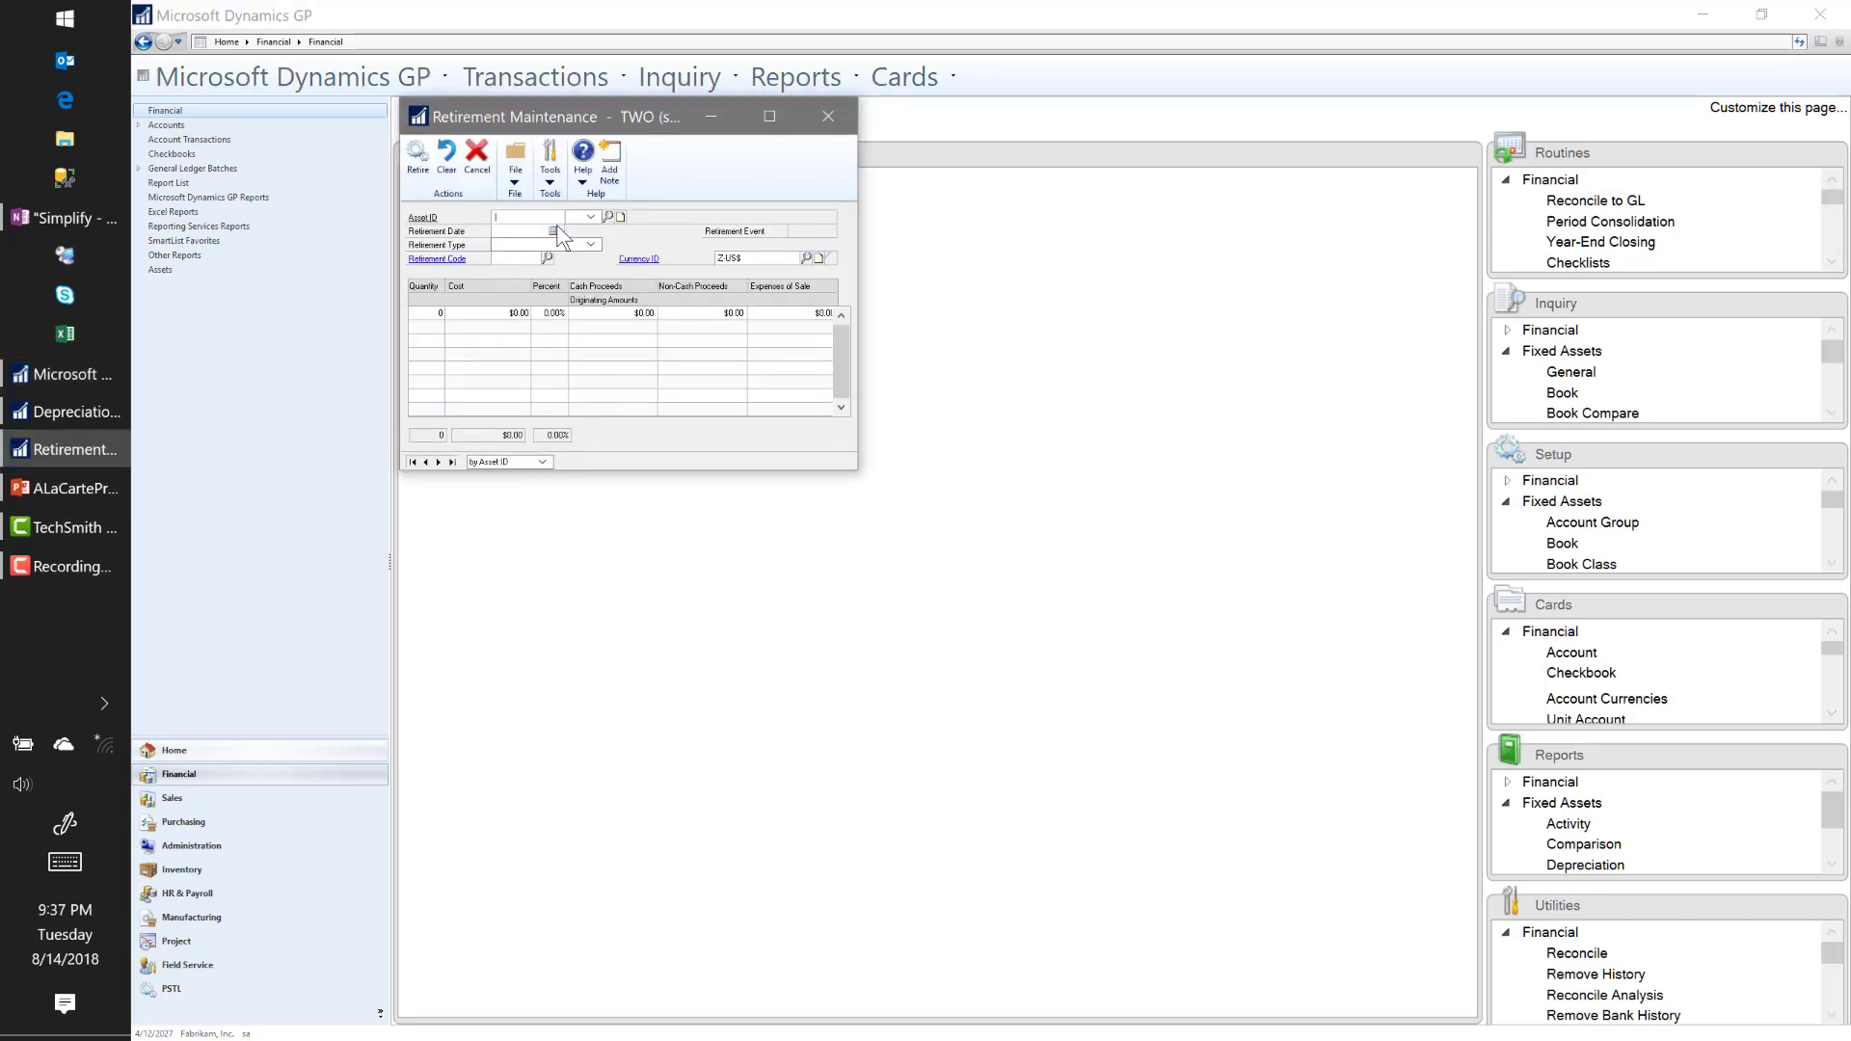
{"action": "left_click", "coordinate": [615, 218]}
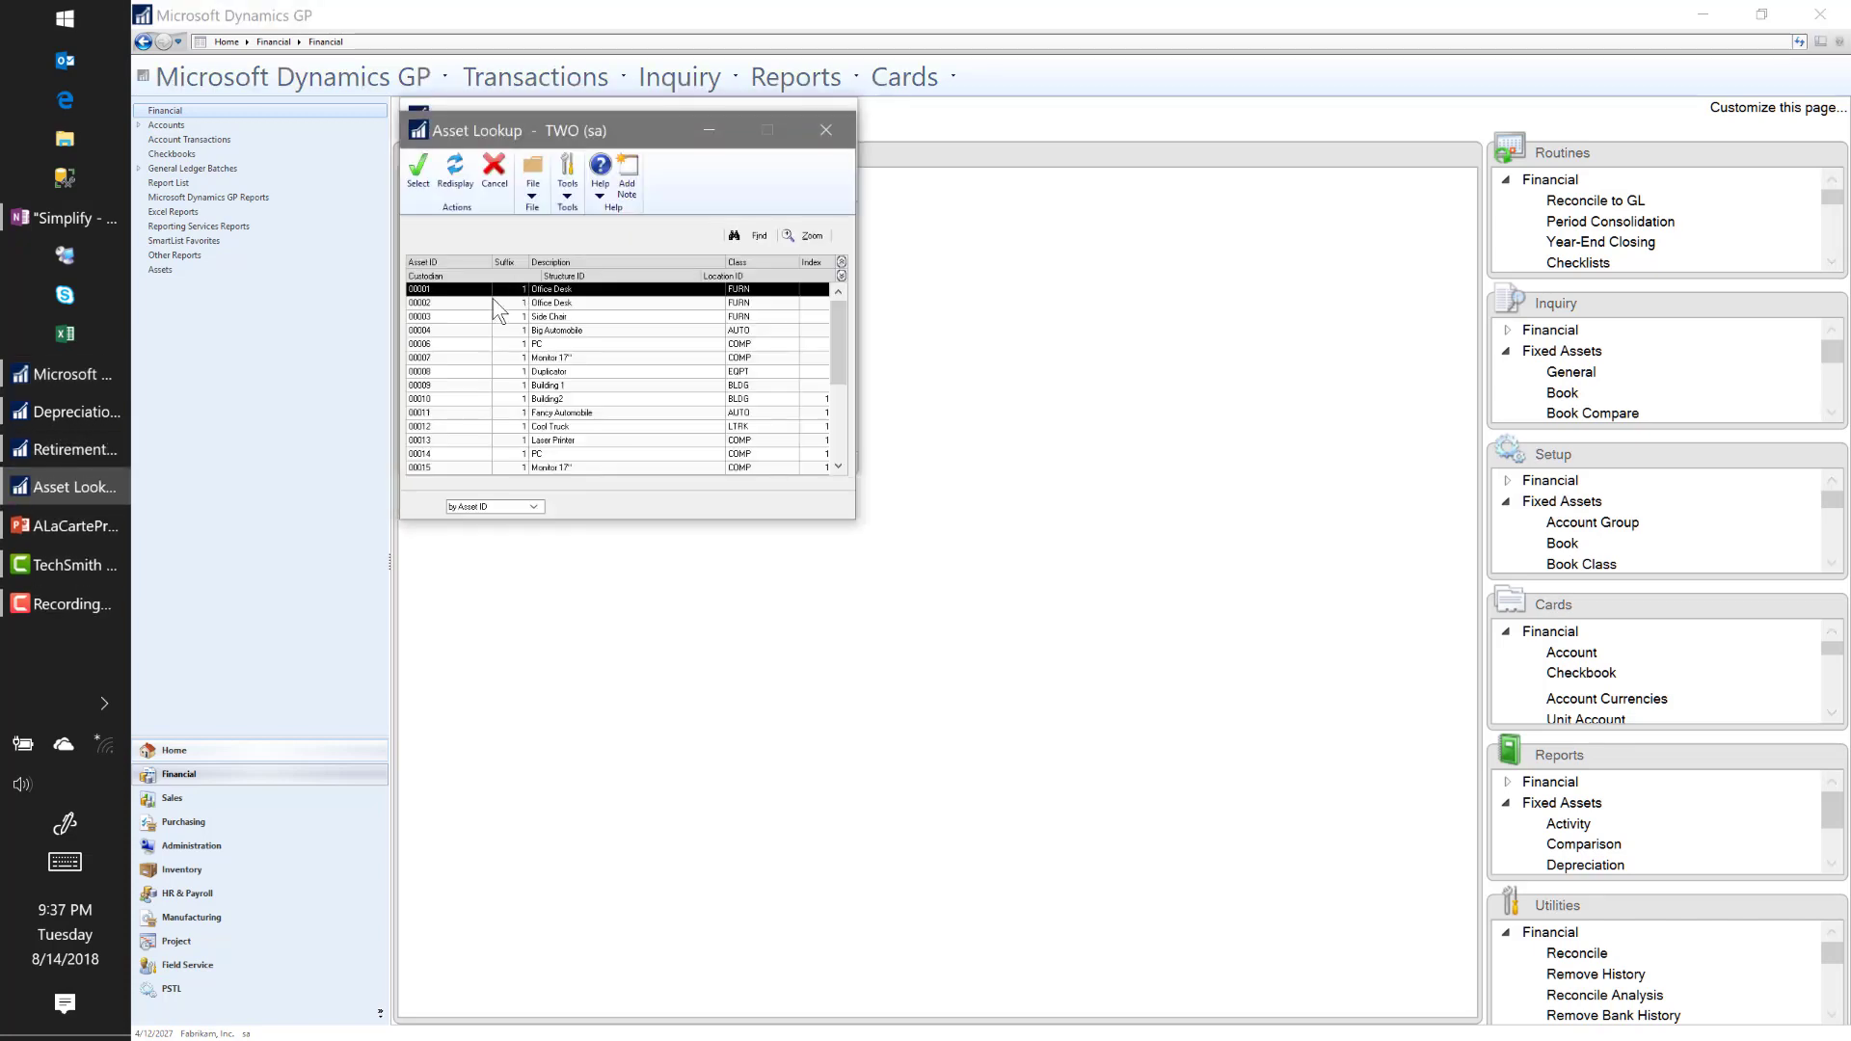
{"action": "double_click", "coordinate": [482, 290]}
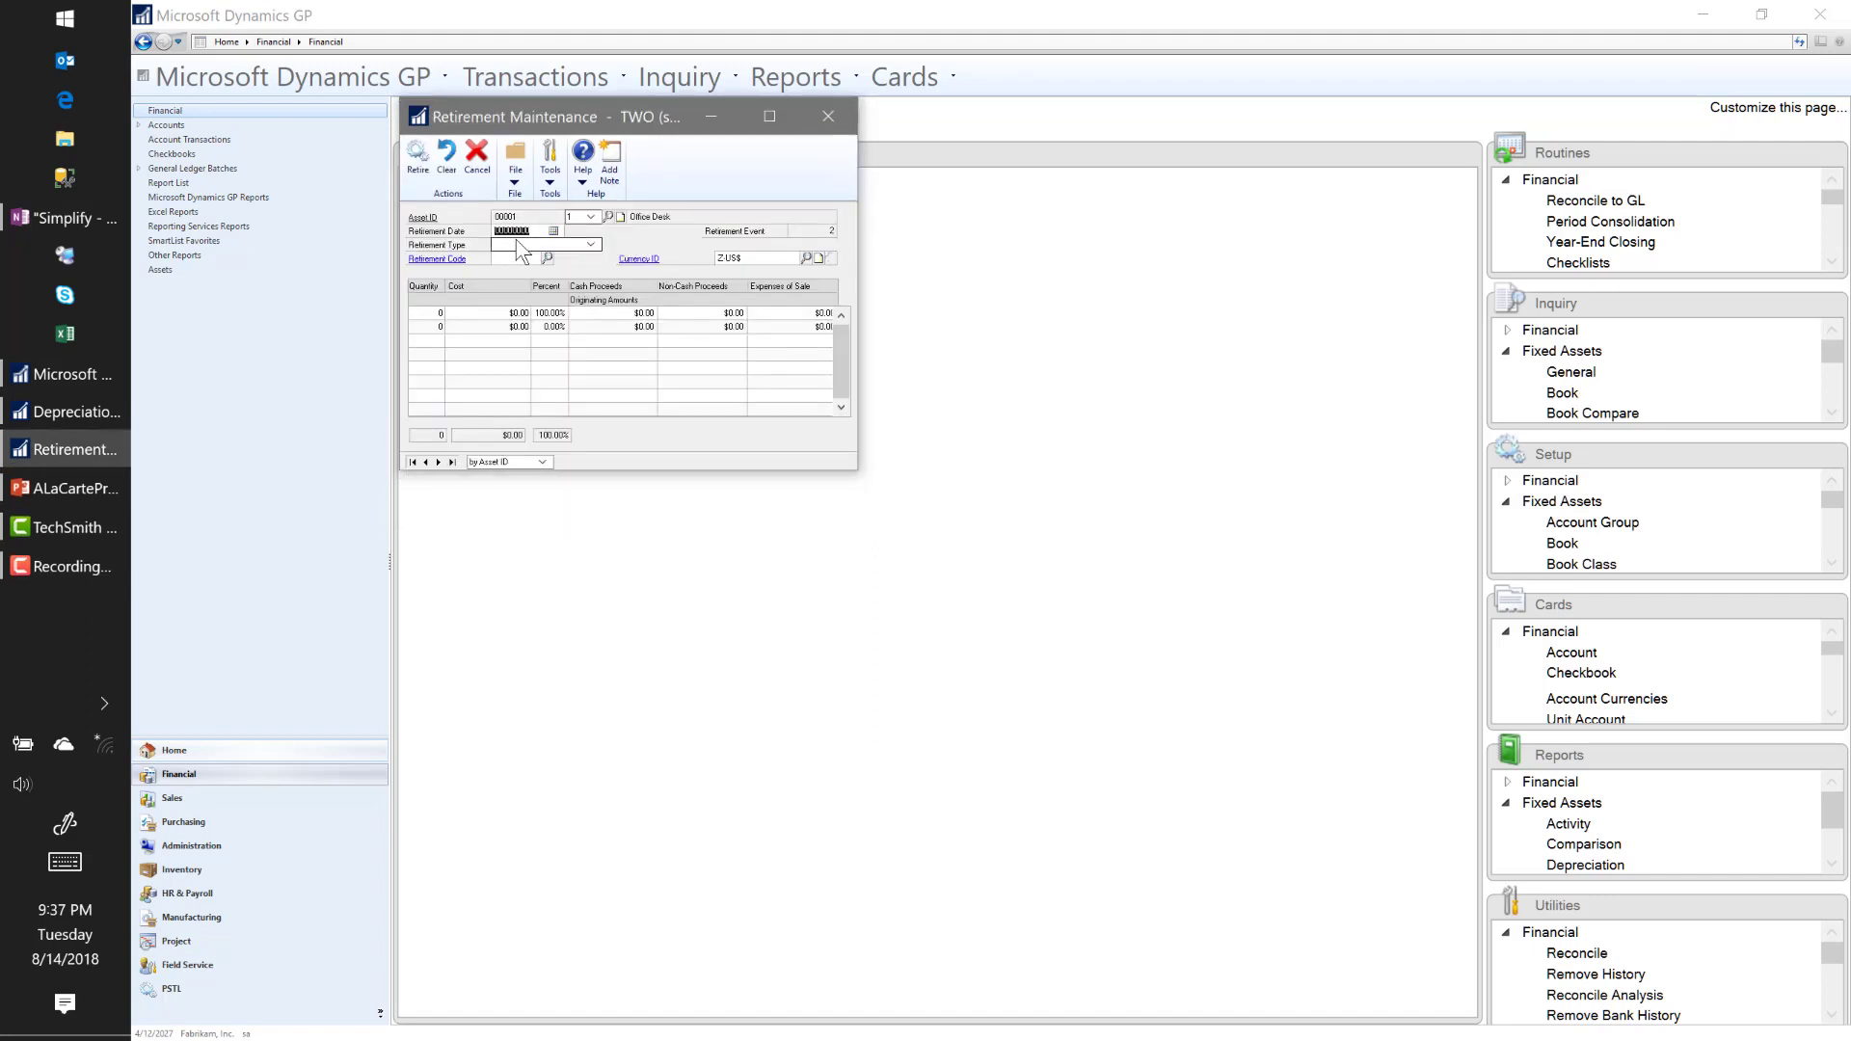
Step: Set the retirement date of asset 00001 to 8/4/2015 and its retirement type to Other
{"action": "type", "text": "080415"}
{"action": "key", "text": "Tab"}
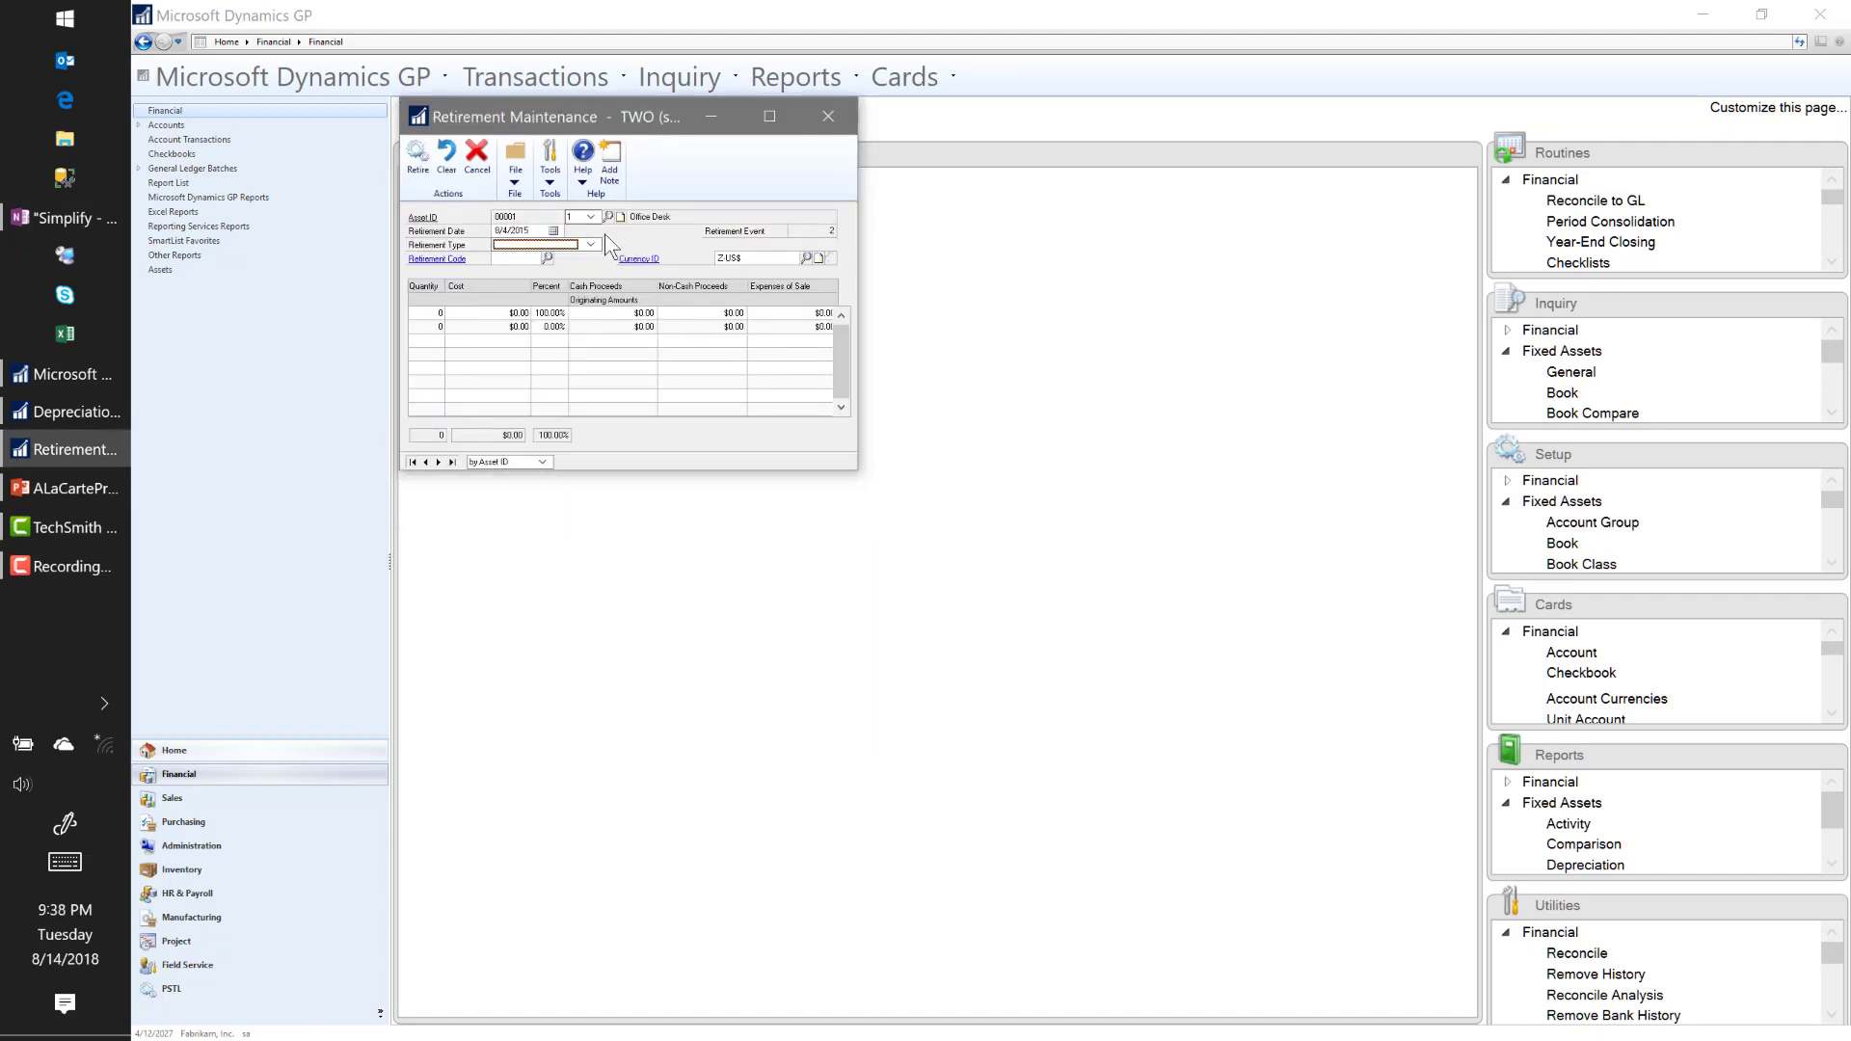
{"action": "left_click", "coordinate": [557, 245]}
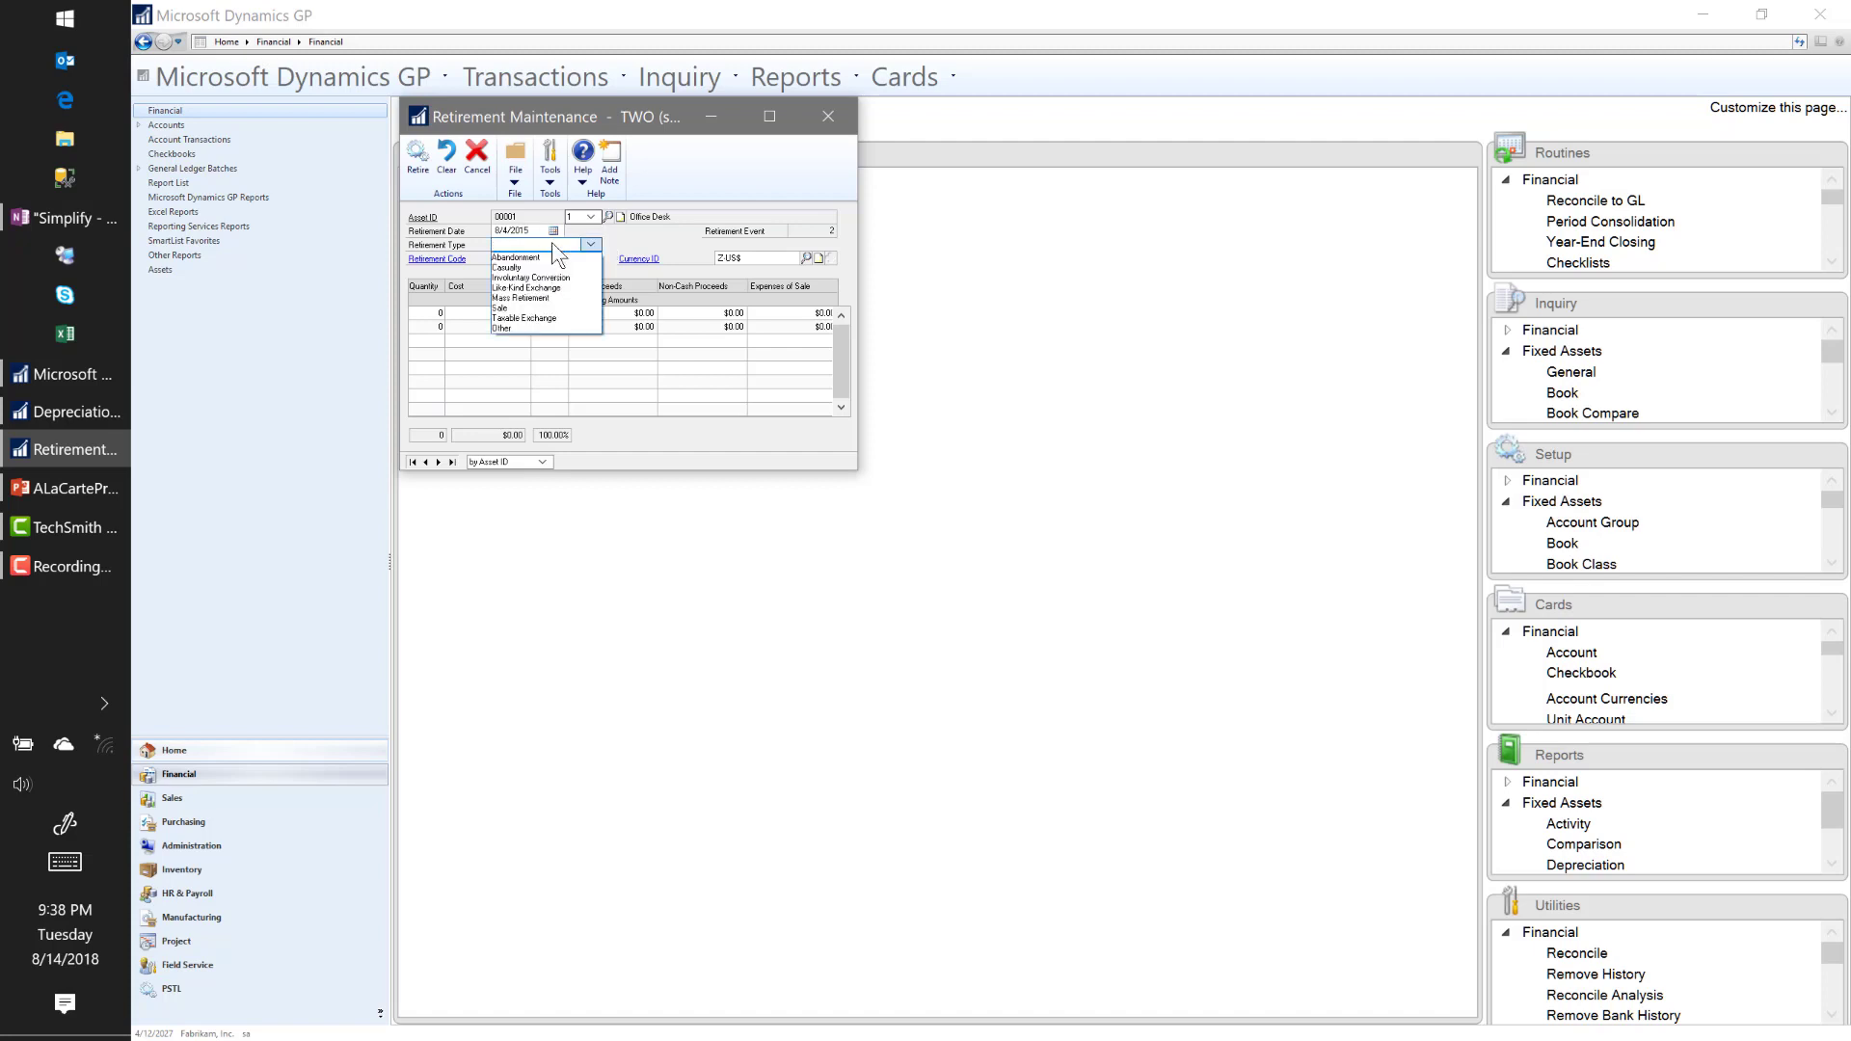
{"action": "left_click", "coordinate": [537, 328]}
{"action": "left_click", "coordinate": [590, 247]}
{"action": "left_click", "coordinate": [532, 326]}
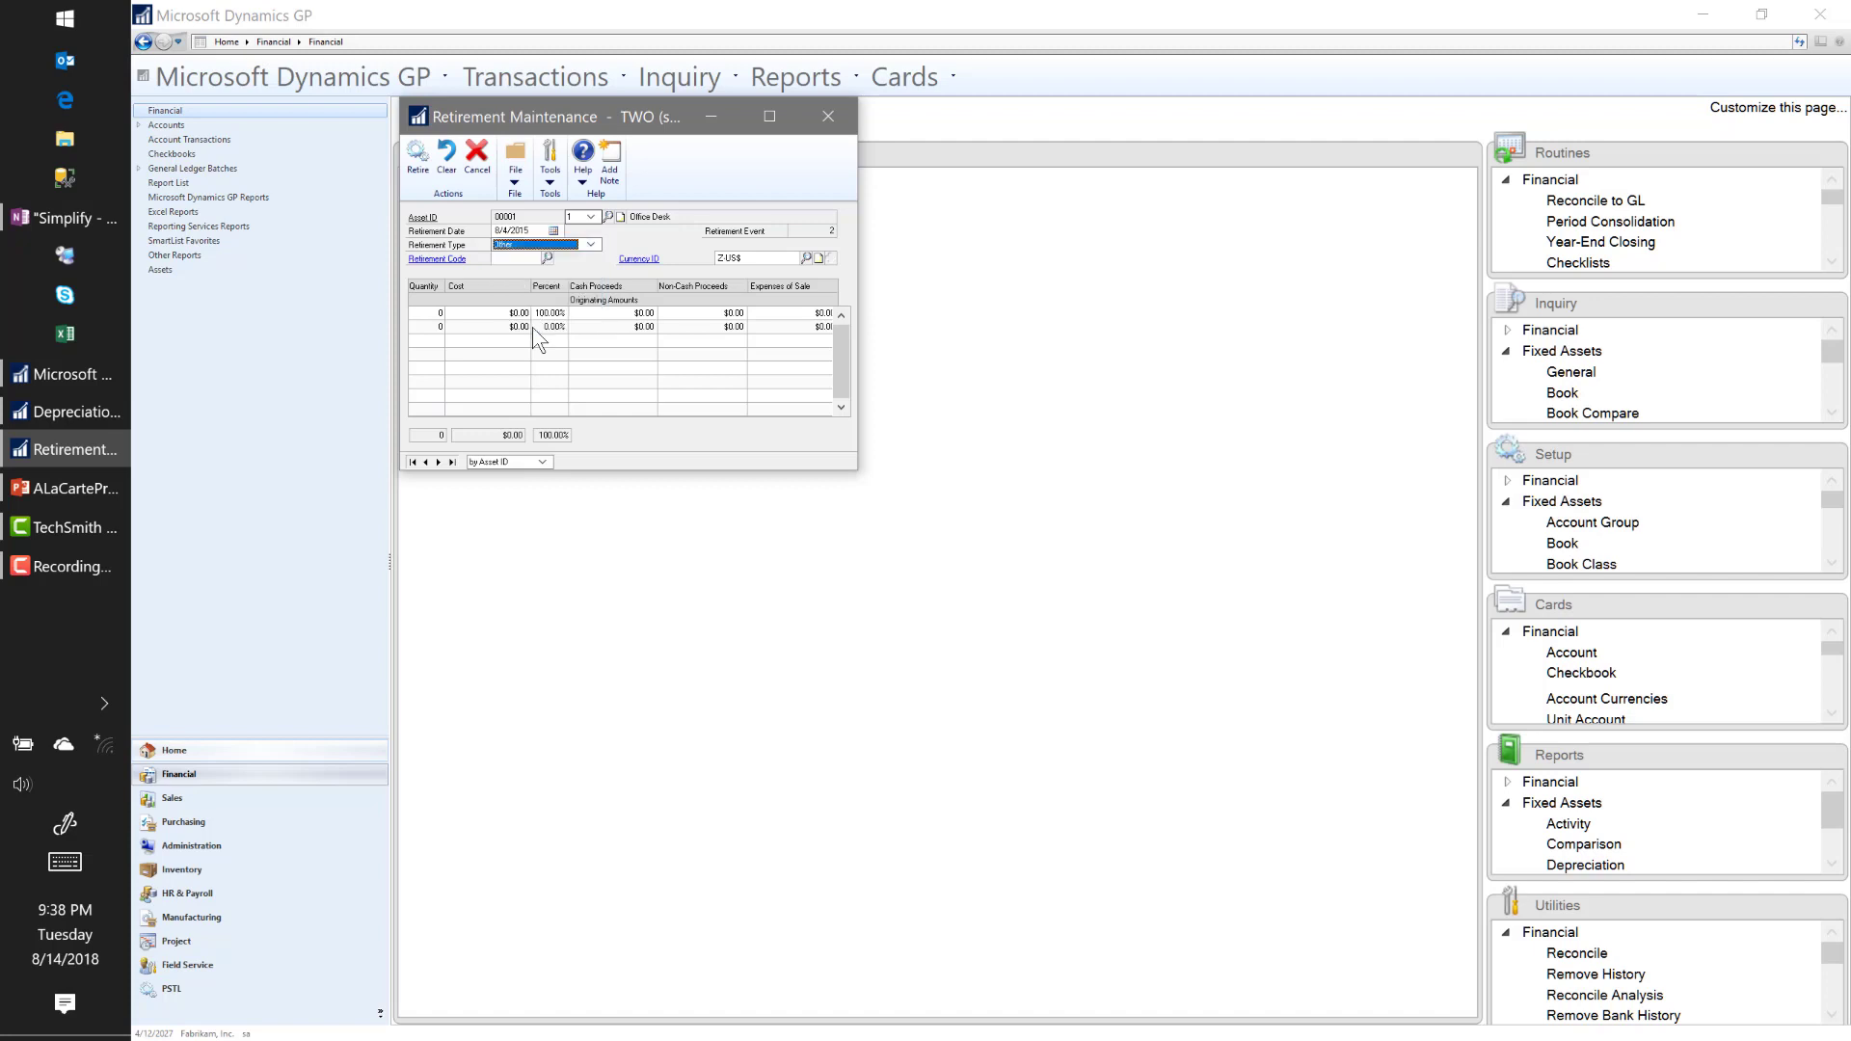
Step: Read the help descriptions of the Retirement Maintenance fields, and close the help window
{"action": "key", "text": "F1"}
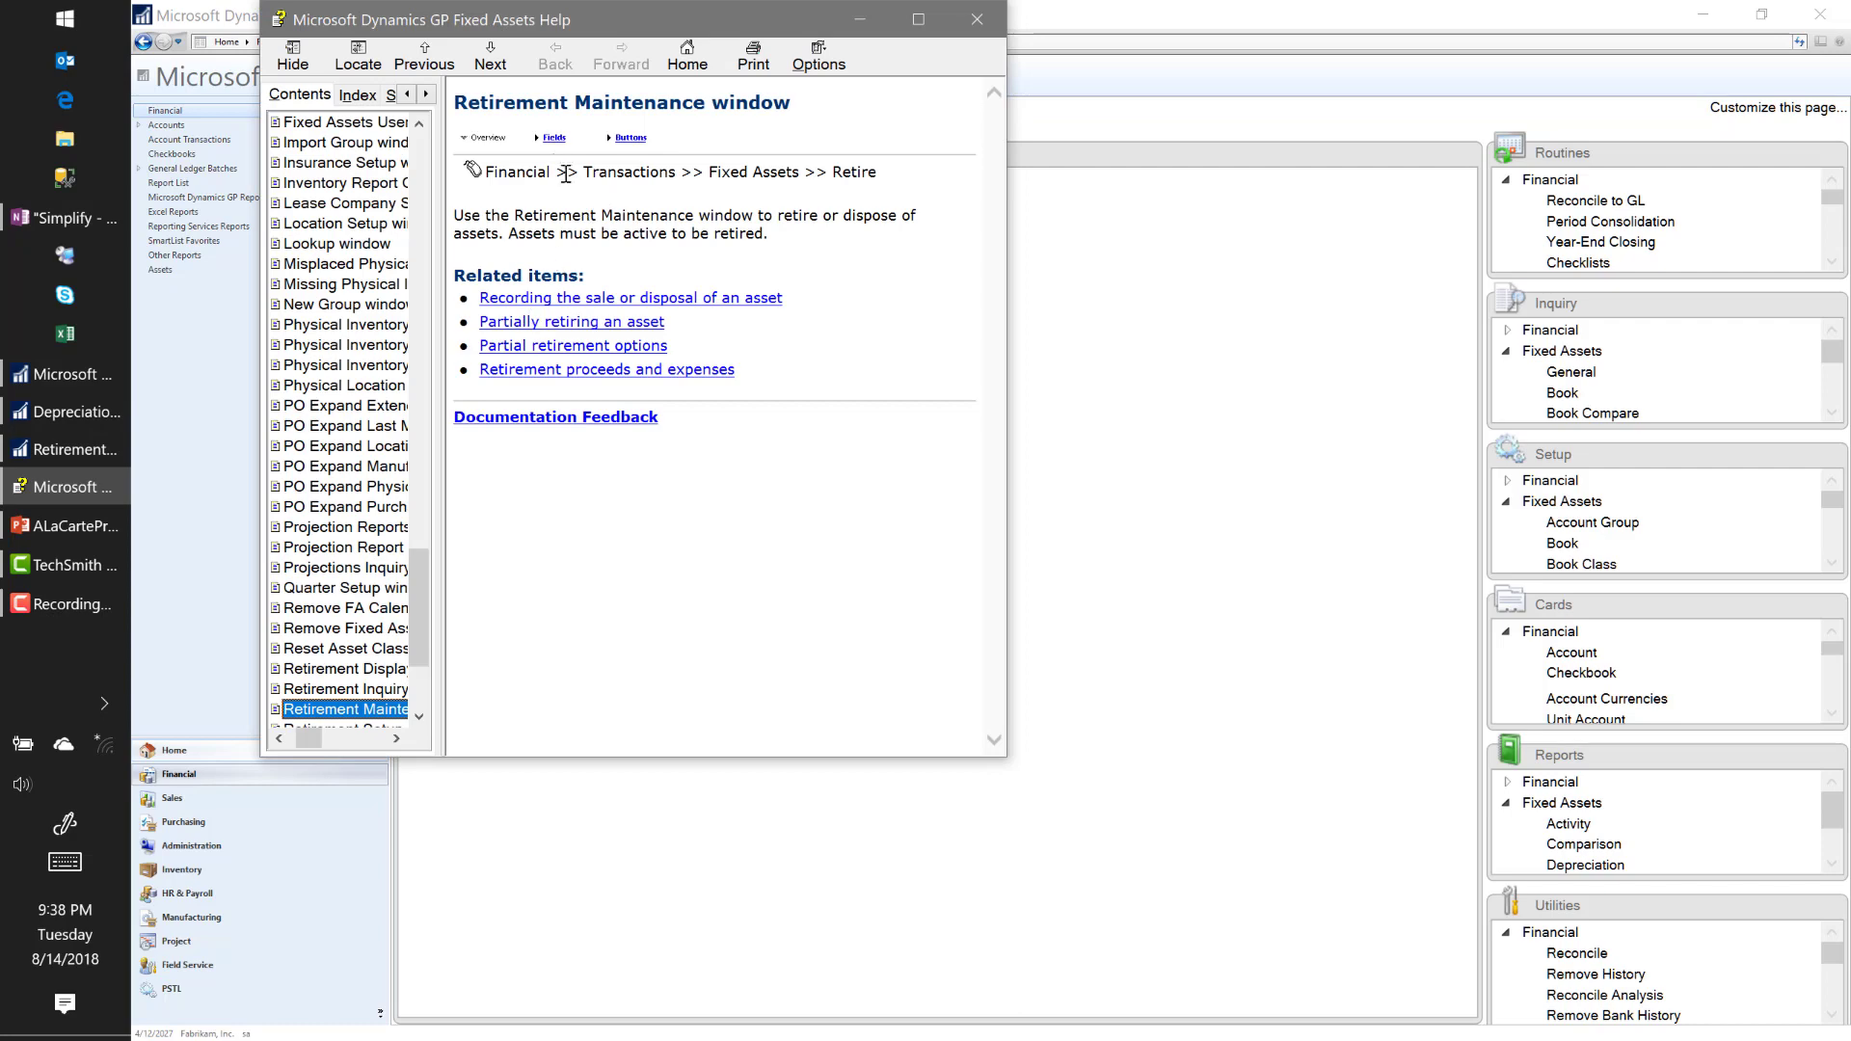
{"action": "left_click", "coordinate": [556, 138]}
{"action": "scroll", "coordinate": [606, 444], "scroll_direction": "down", "scroll_amount": 5}
{"action": "scroll", "coordinate": [605, 443], "scroll_direction": "down", "scroll_amount": 3}
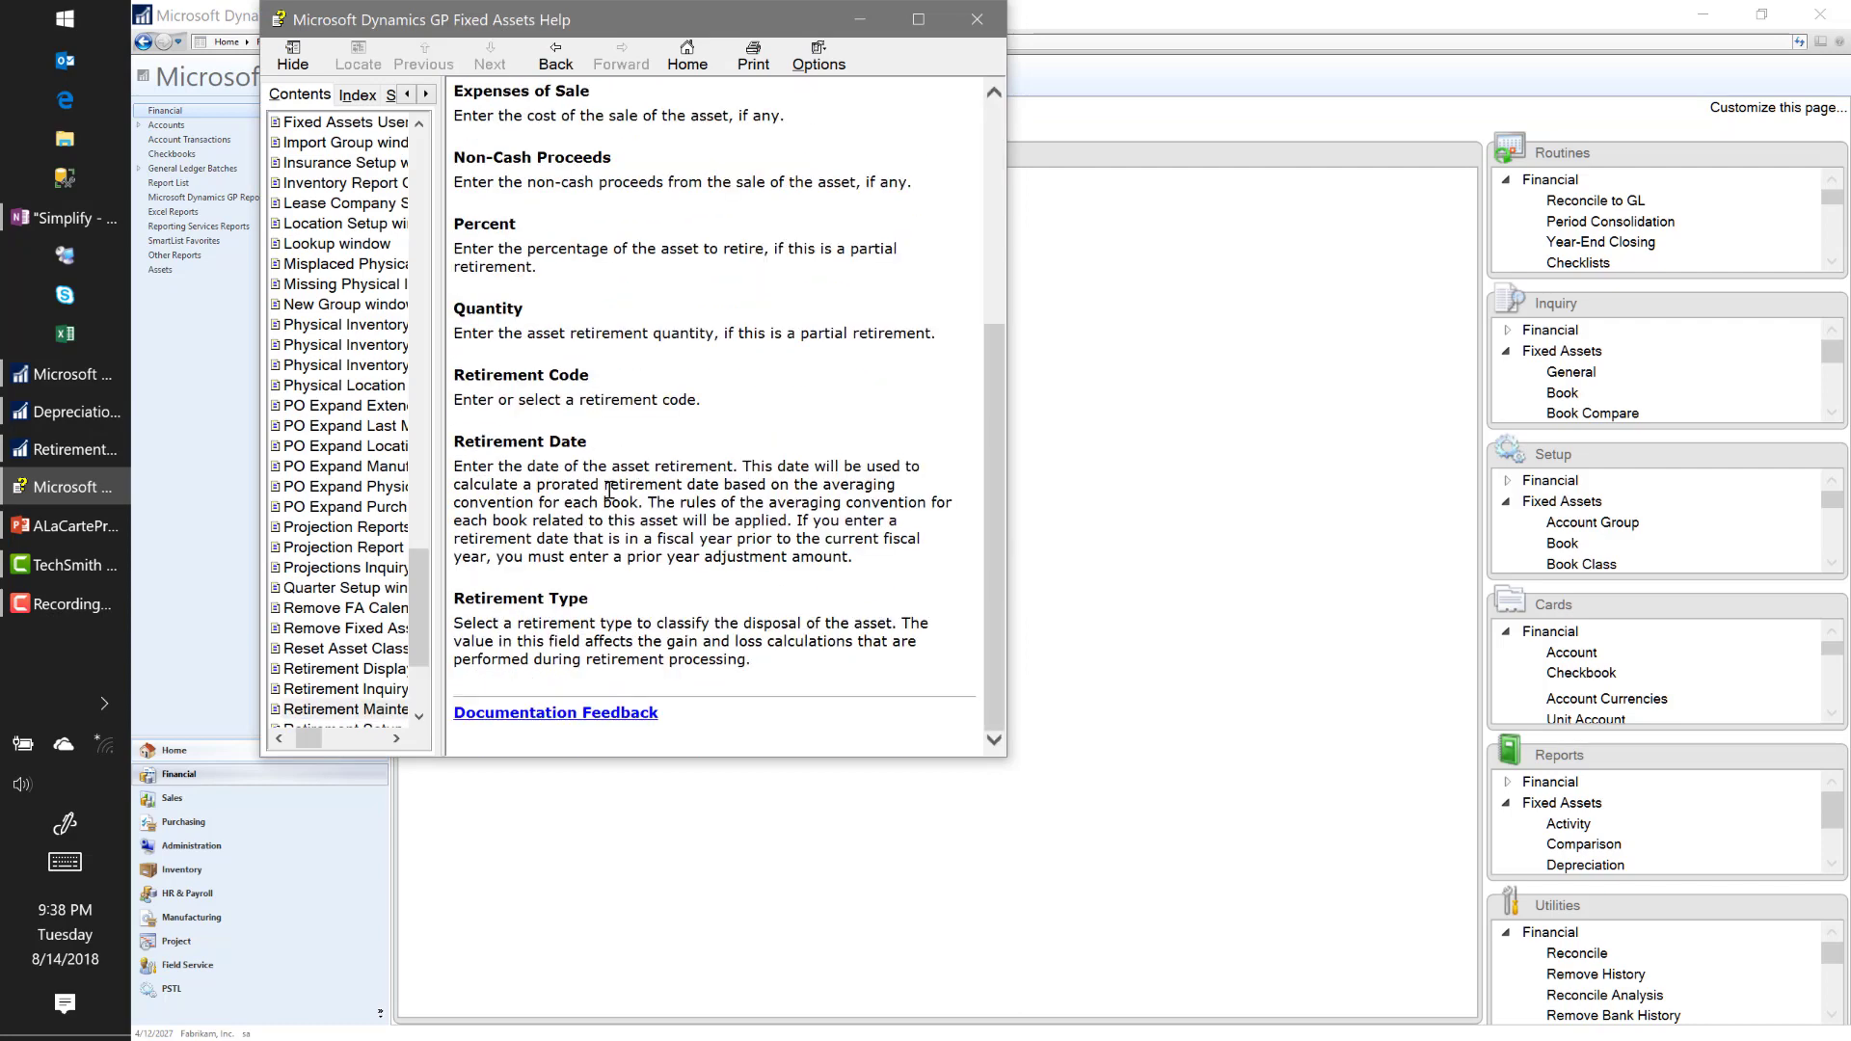
{"action": "scroll", "coordinate": [607, 482], "scroll_direction": "up", "scroll_amount": 6}
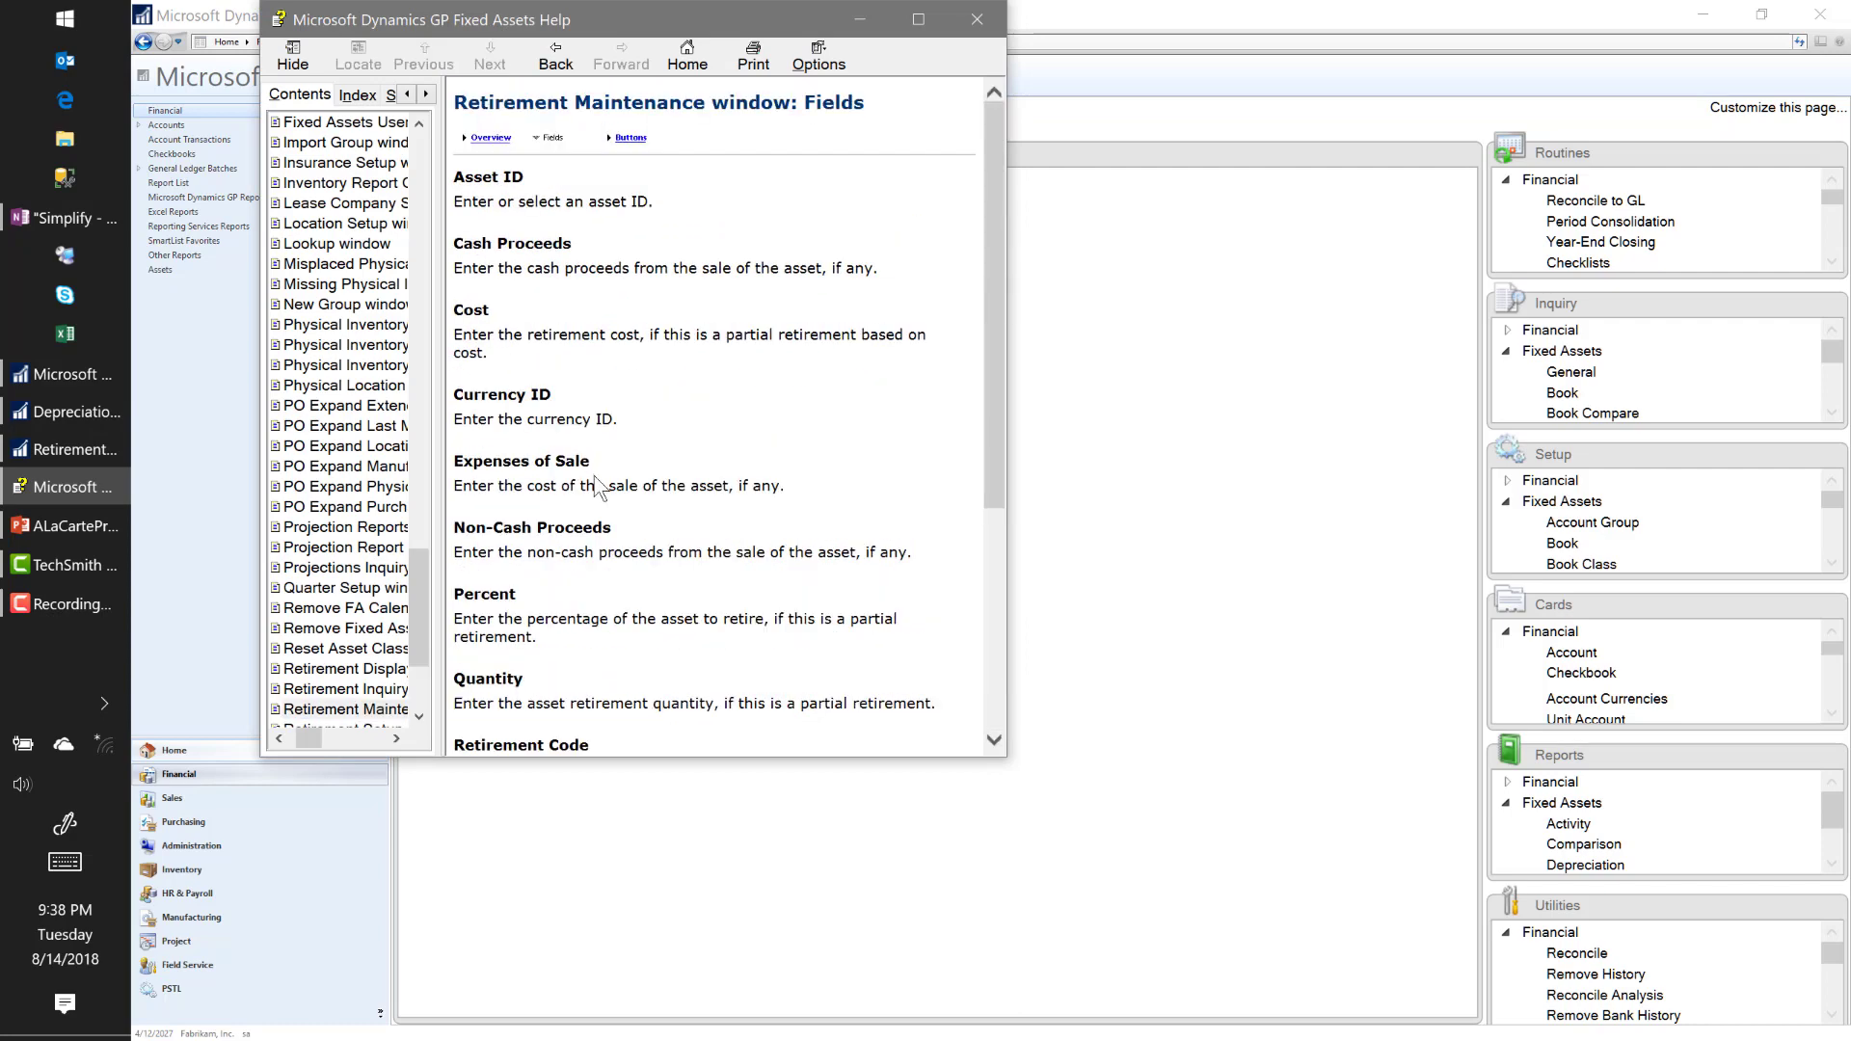
{"action": "left_click", "coordinate": [976, 22]}
Step: Look up the retirement codes and assign LOST to the Office Desk retirement
{"action": "left_click", "coordinate": [522, 259]}
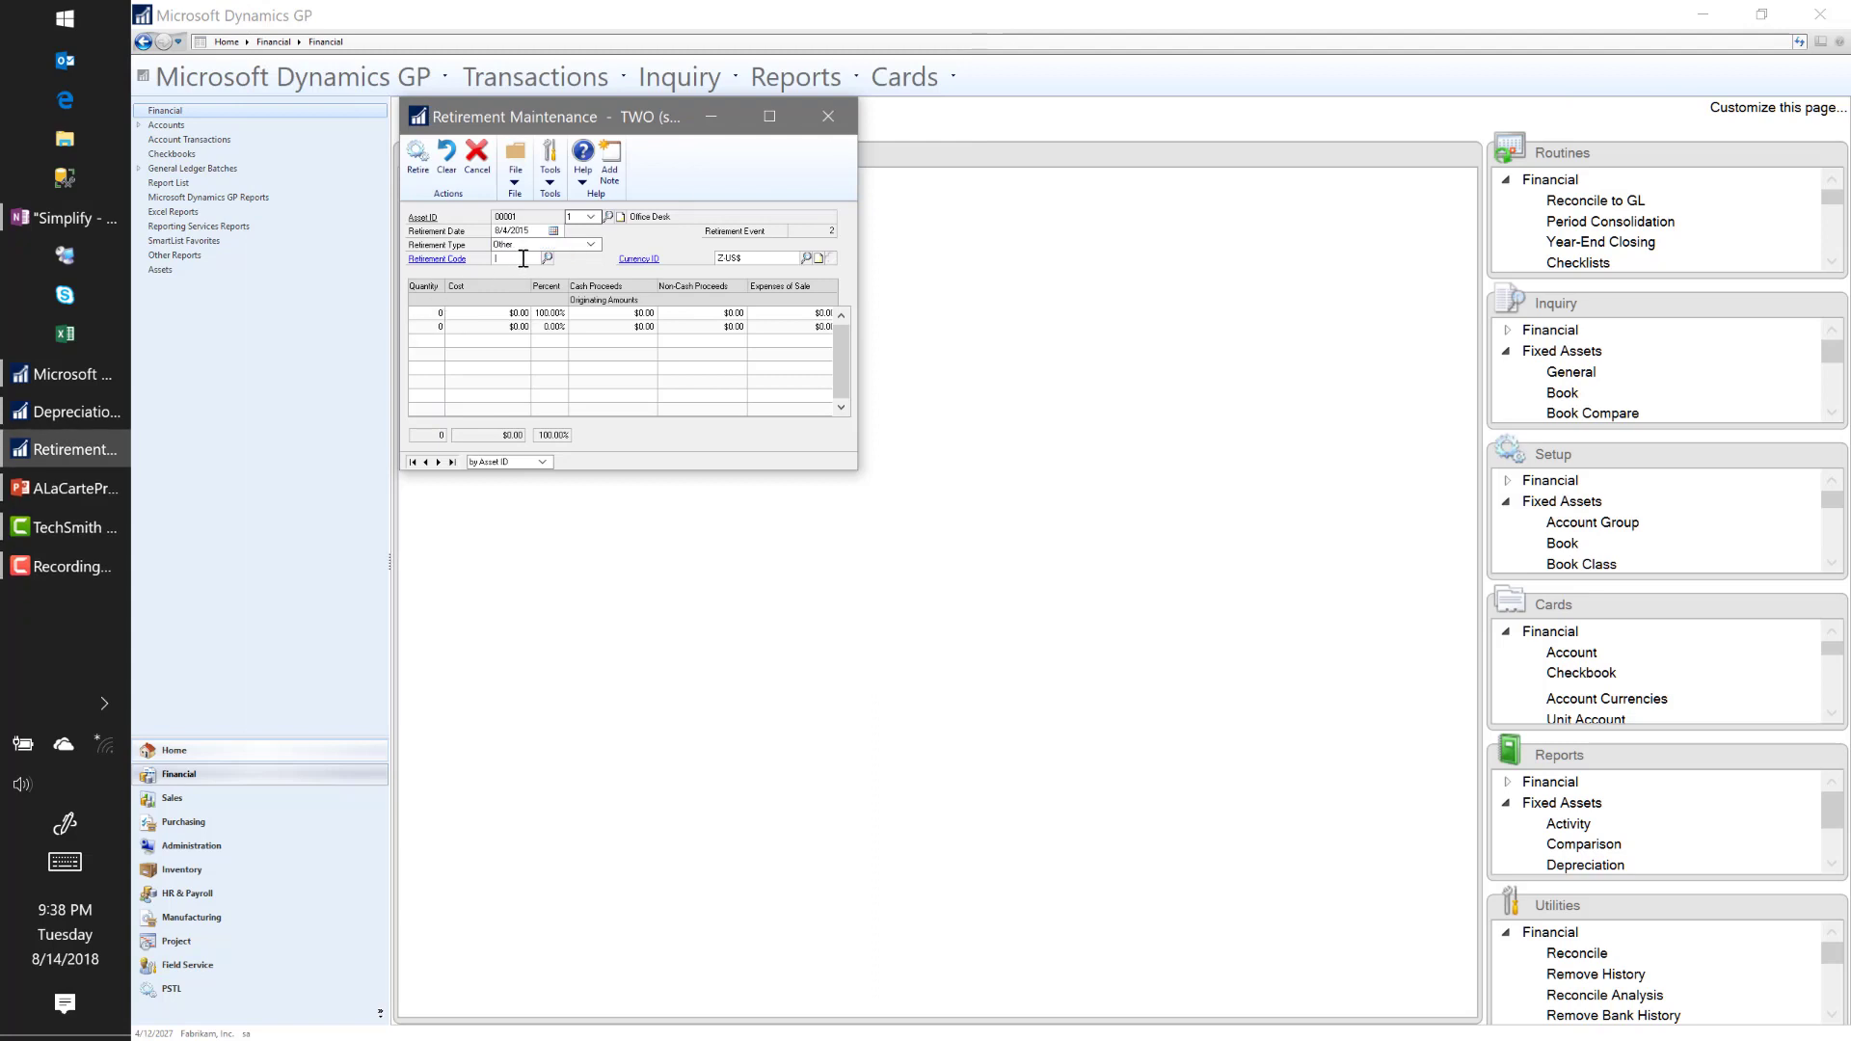
{"action": "left_click", "coordinate": [548, 259]}
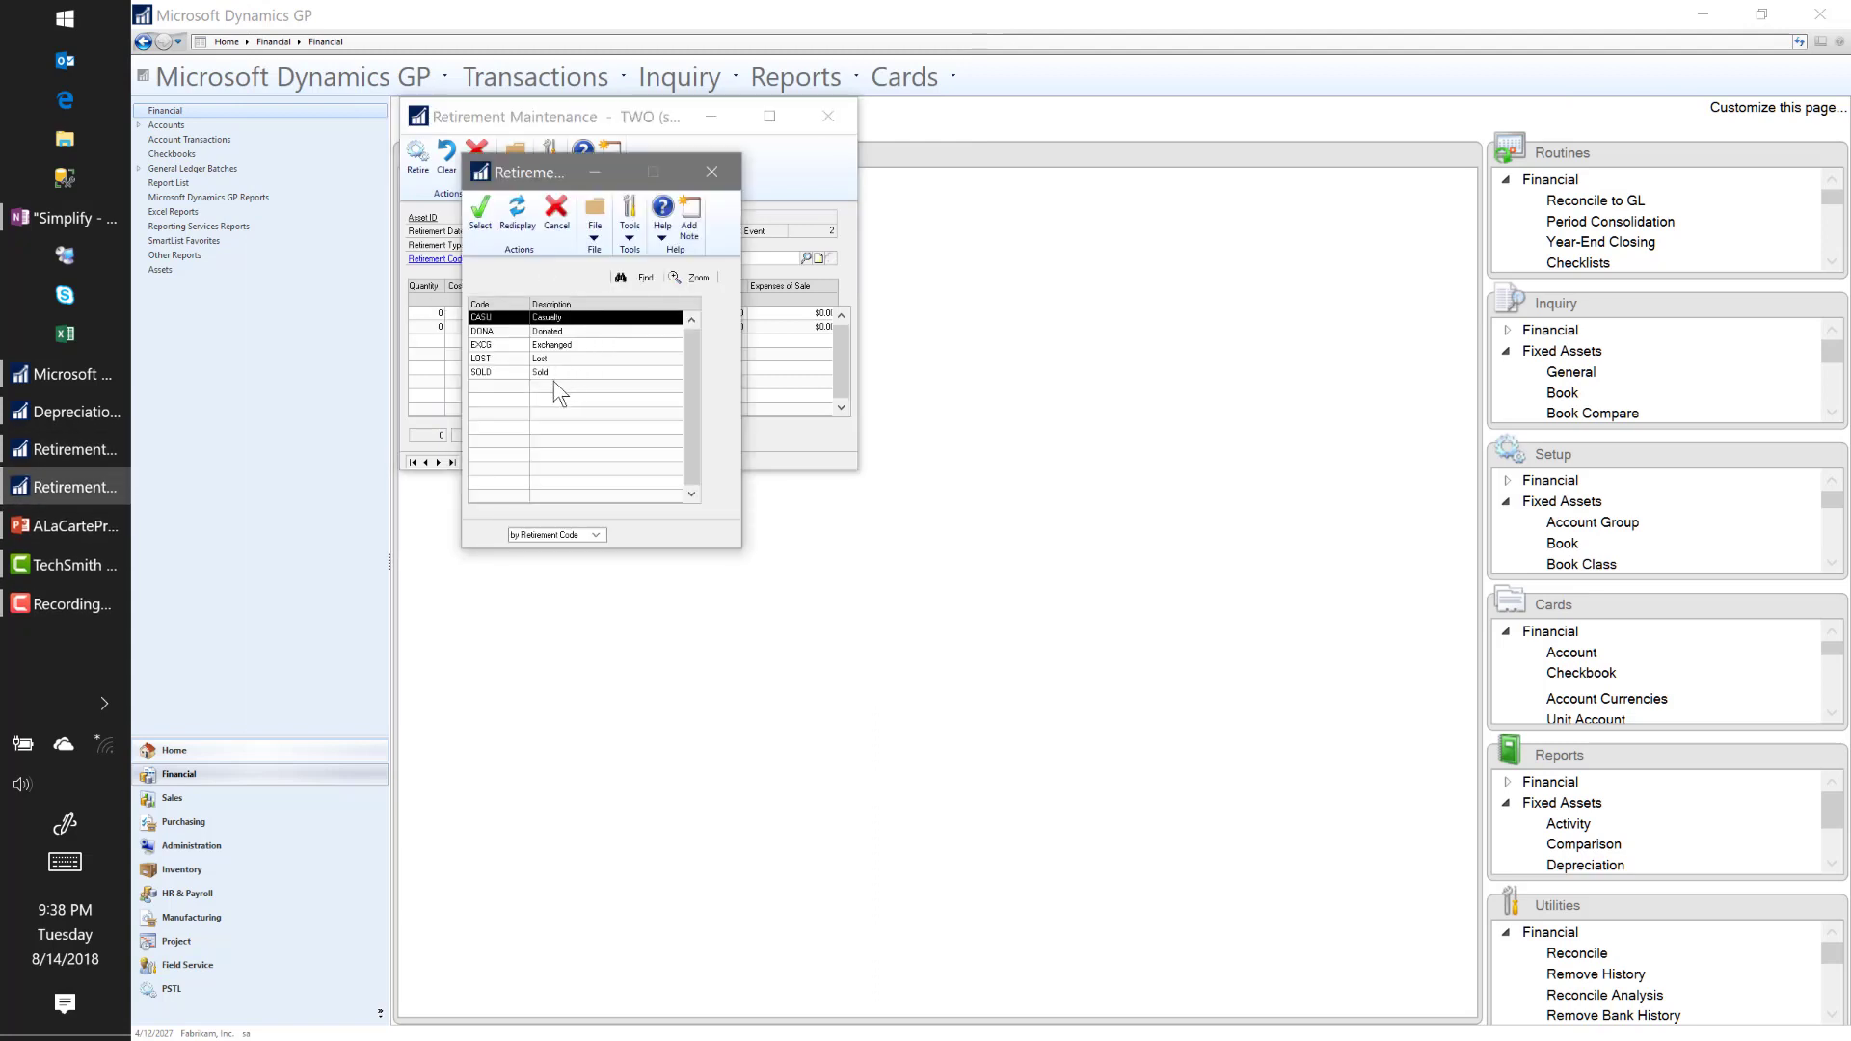
{"action": "double_click", "coordinate": [494, 358]}
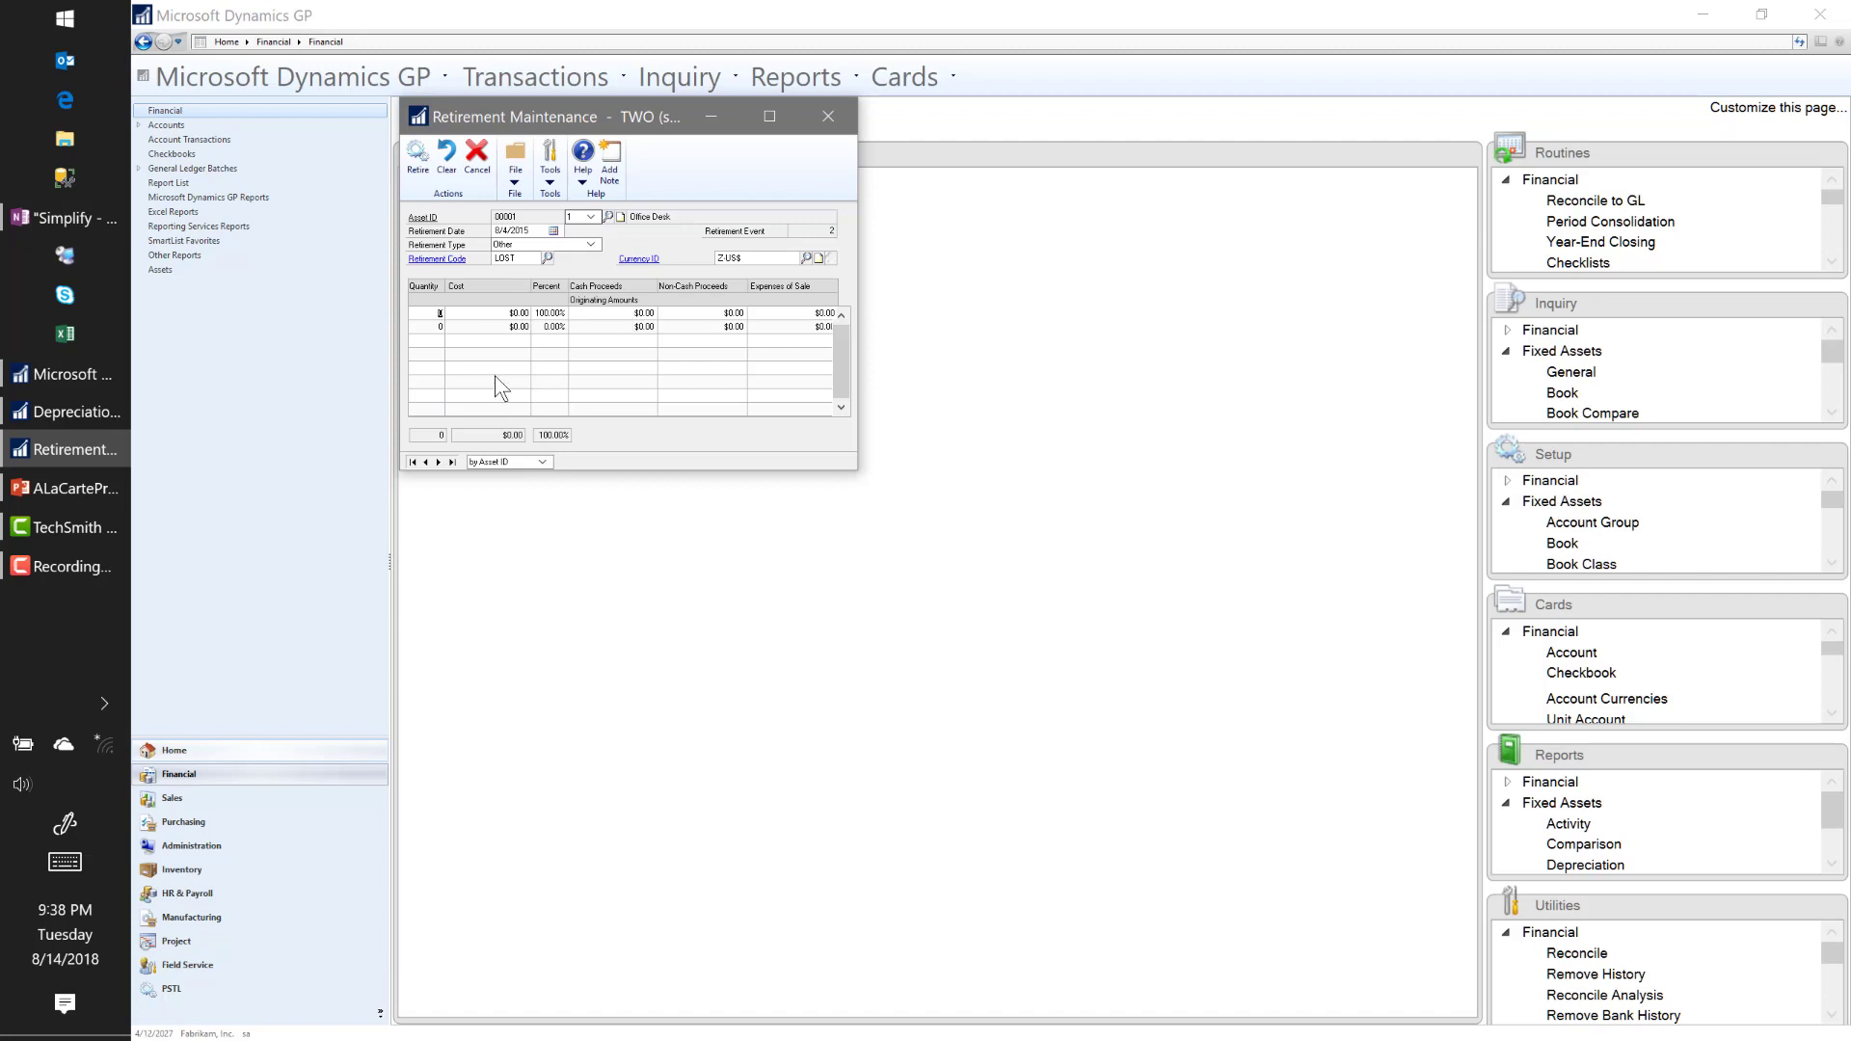
Step: Go through the retirement's cost, cash proceeds, non-cash proceeds and expenses of sale fields, and close the retirement, discarding the changes
{"action": "left_click", "coordinate": [519, 313]}
{"action": "left_click", "coordinate": [640, 314]}
{"action": "left_click", "coordinate": [714, 313]}
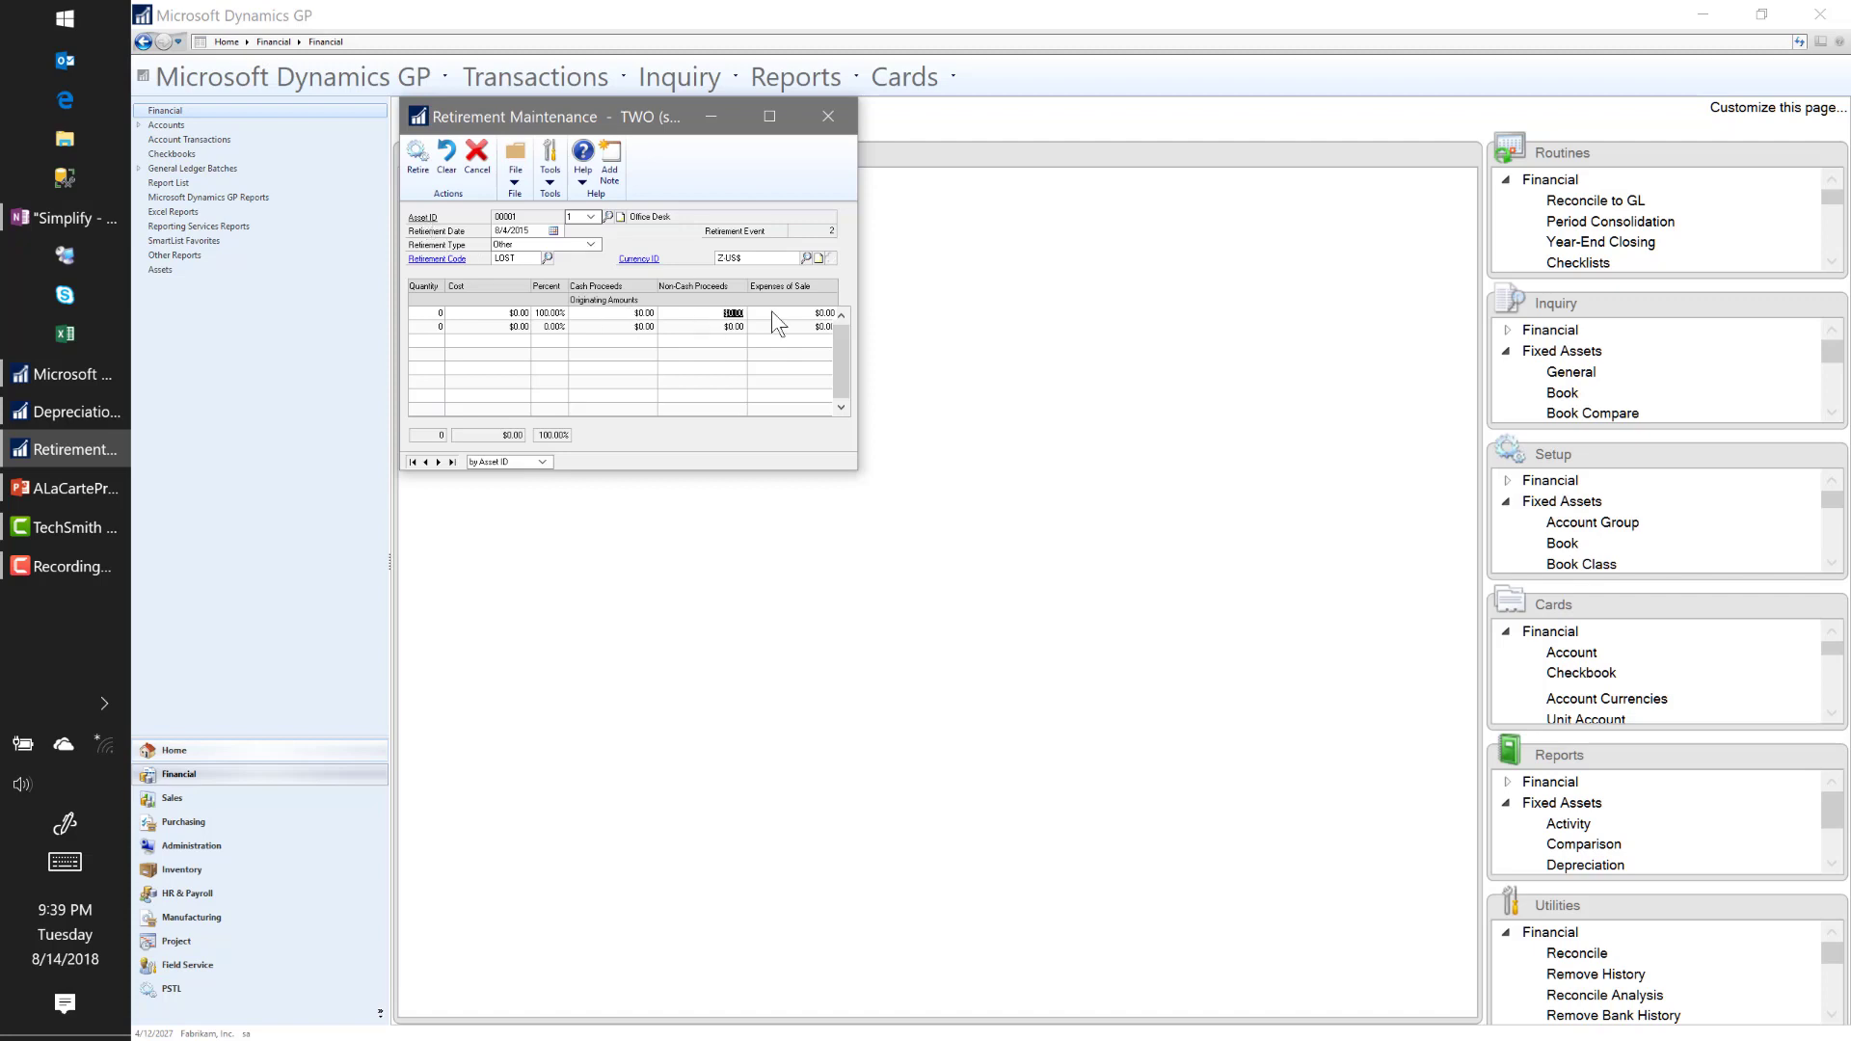
{"action": "left_click", "coordinate": [825, 313]}
{"action": "left_click", "coordinate": [819, 110]}
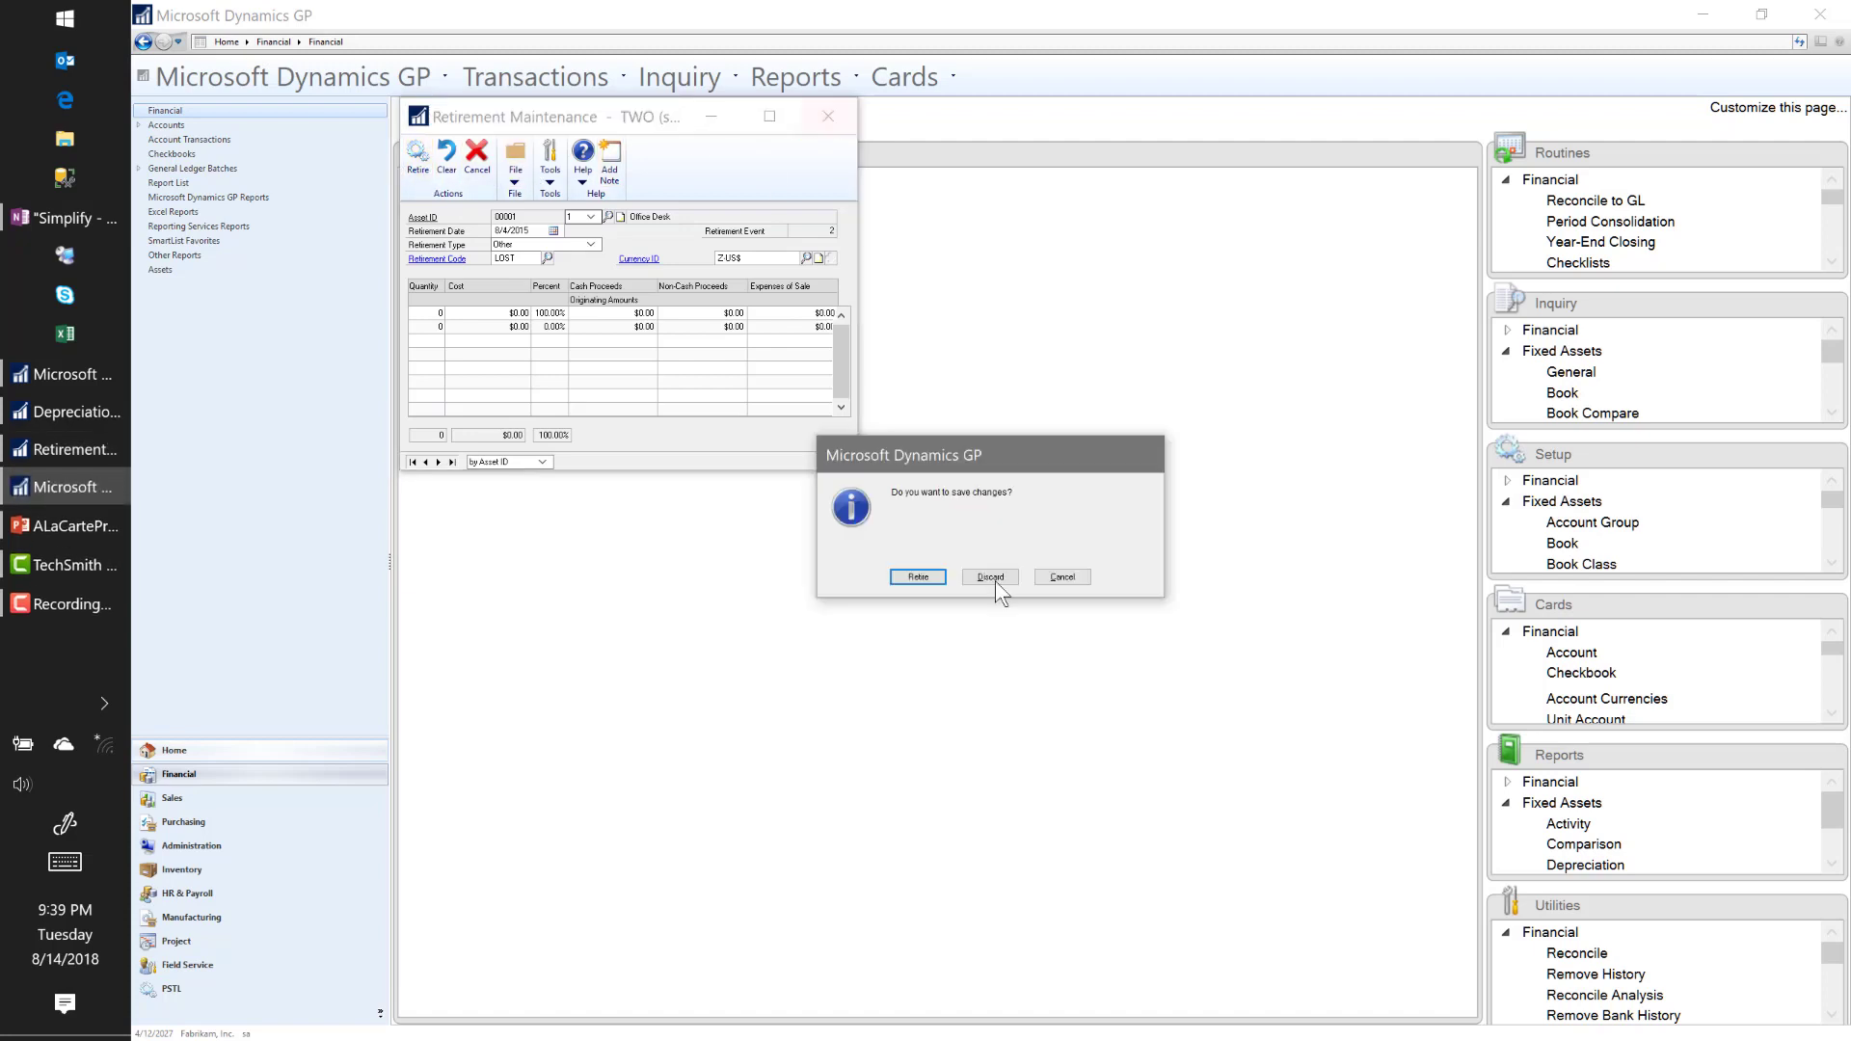
{"action": "left_click", "coordinate": [1003, 570]}
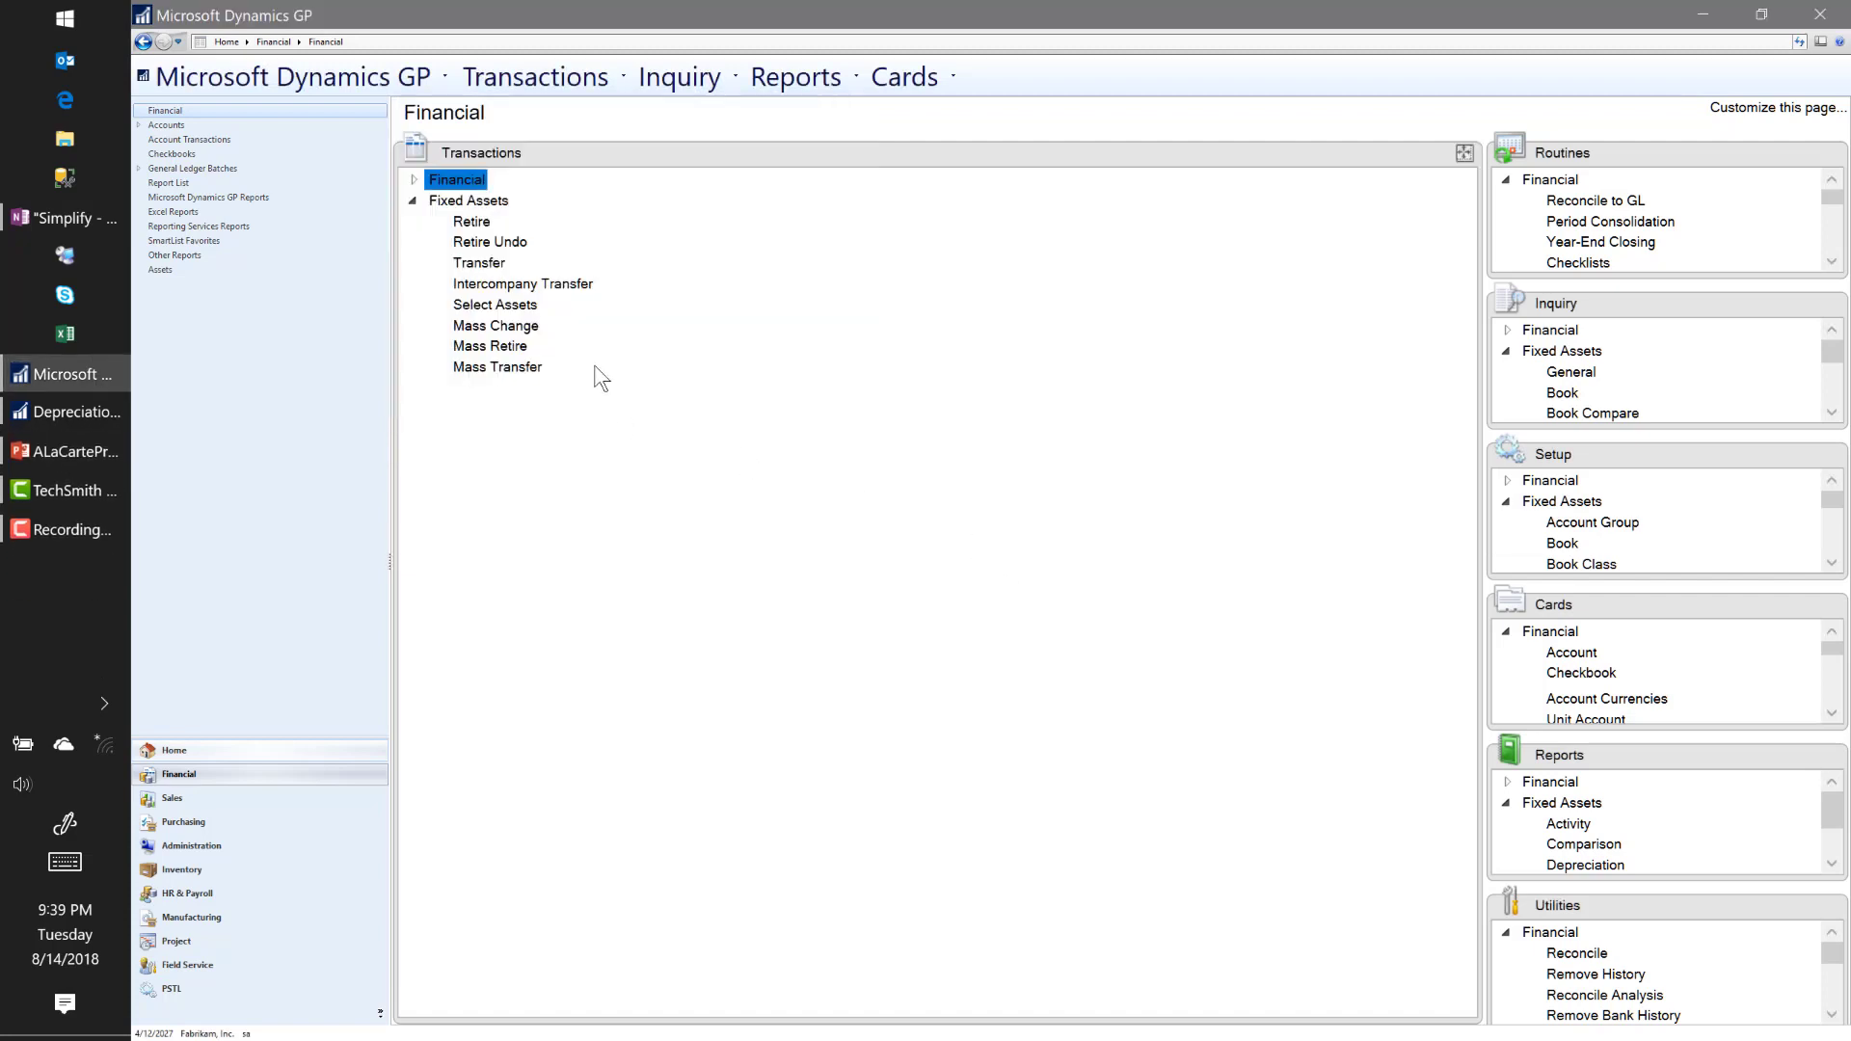
Step: Open the fixed asset transfer transaction for asset 00002, and review its general ledger accounts
{"action": "left_click", "coordinate": [491, 270]}
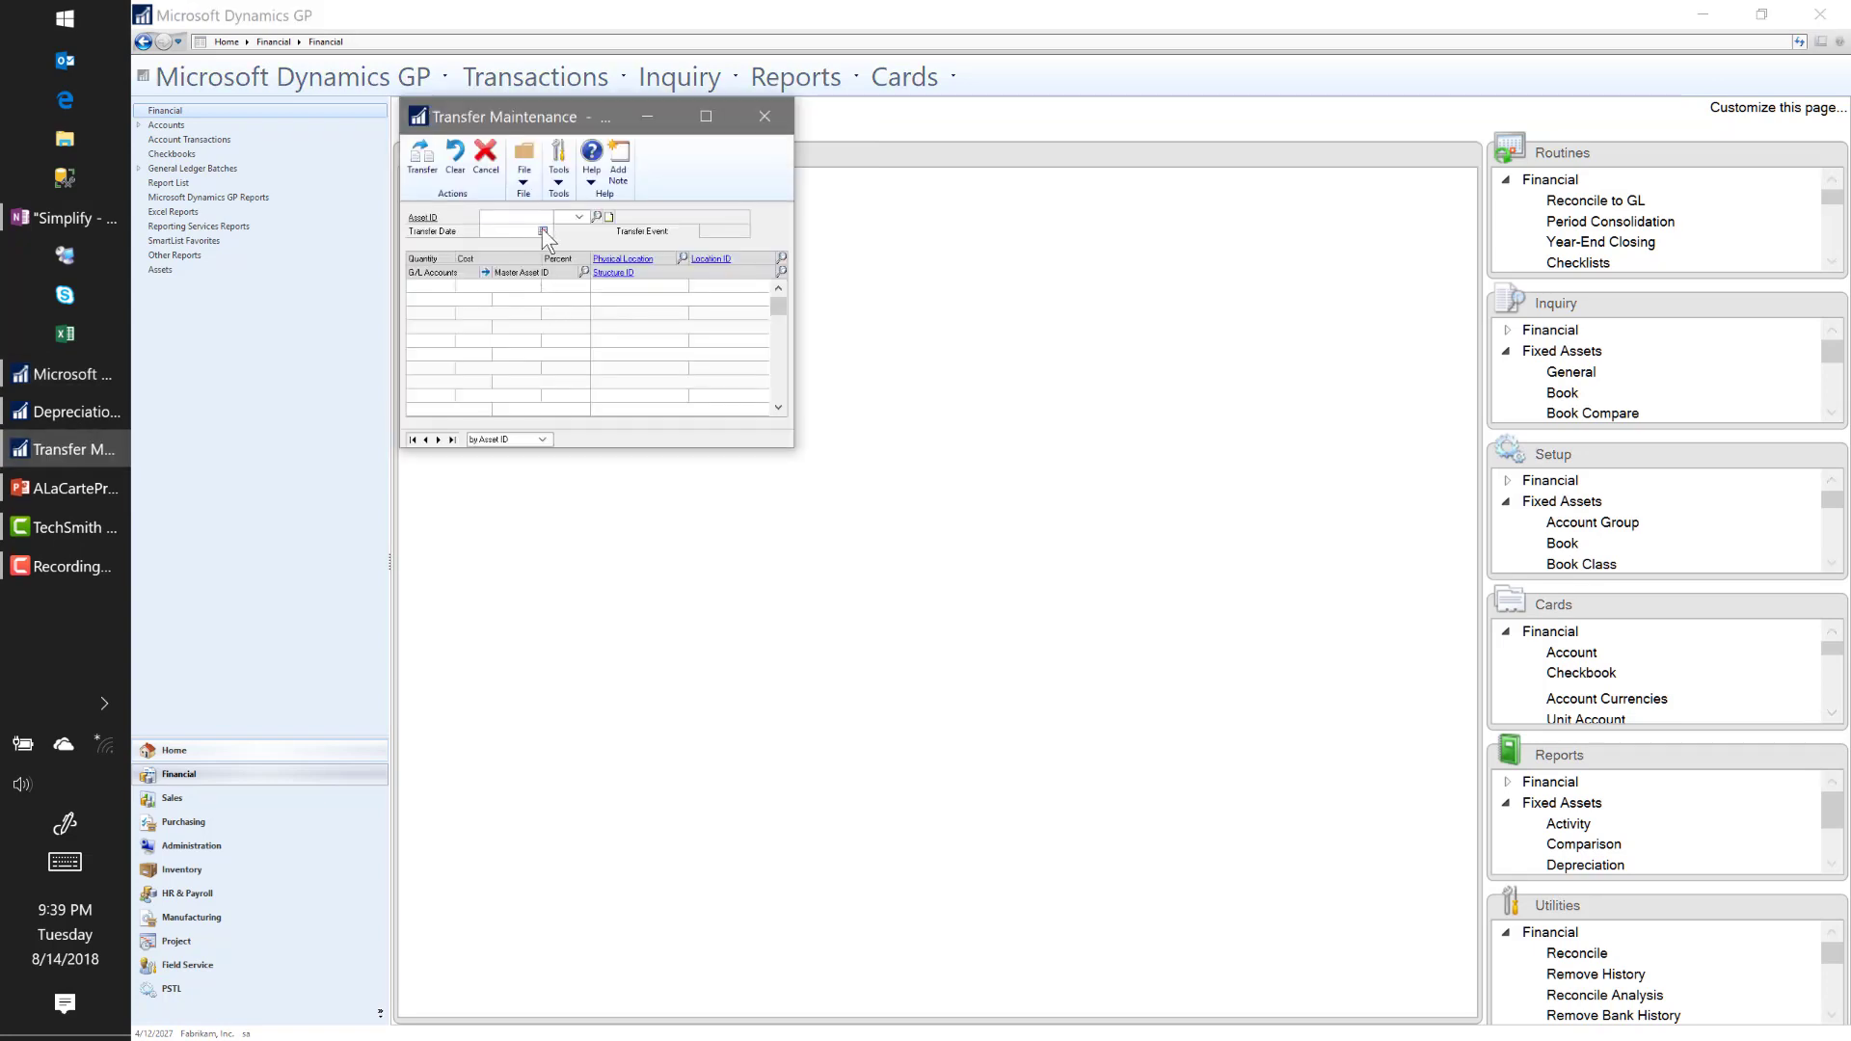
{"action": "left_click", "coordinate": [599, 218]}
{"action": "double_click", "coordinate": [468, 306]}
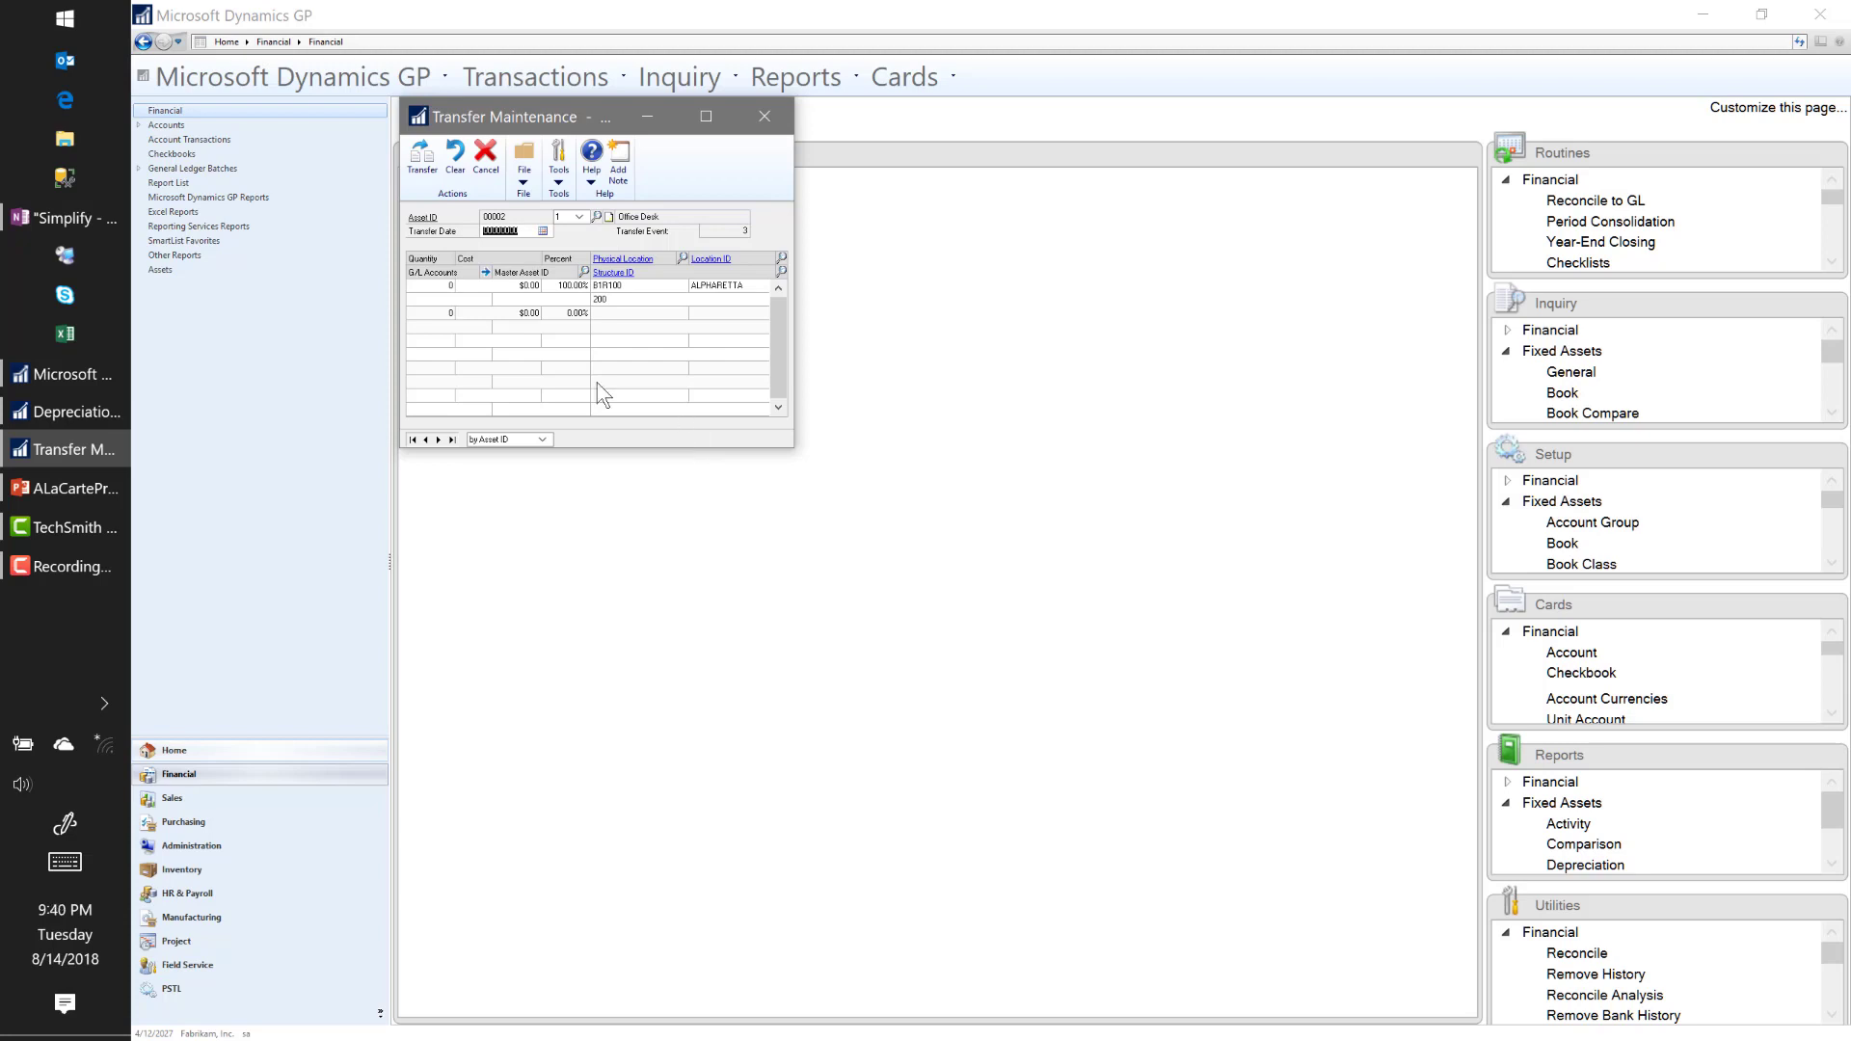
{"action": "left_click", "coordinate": [486, 272]}
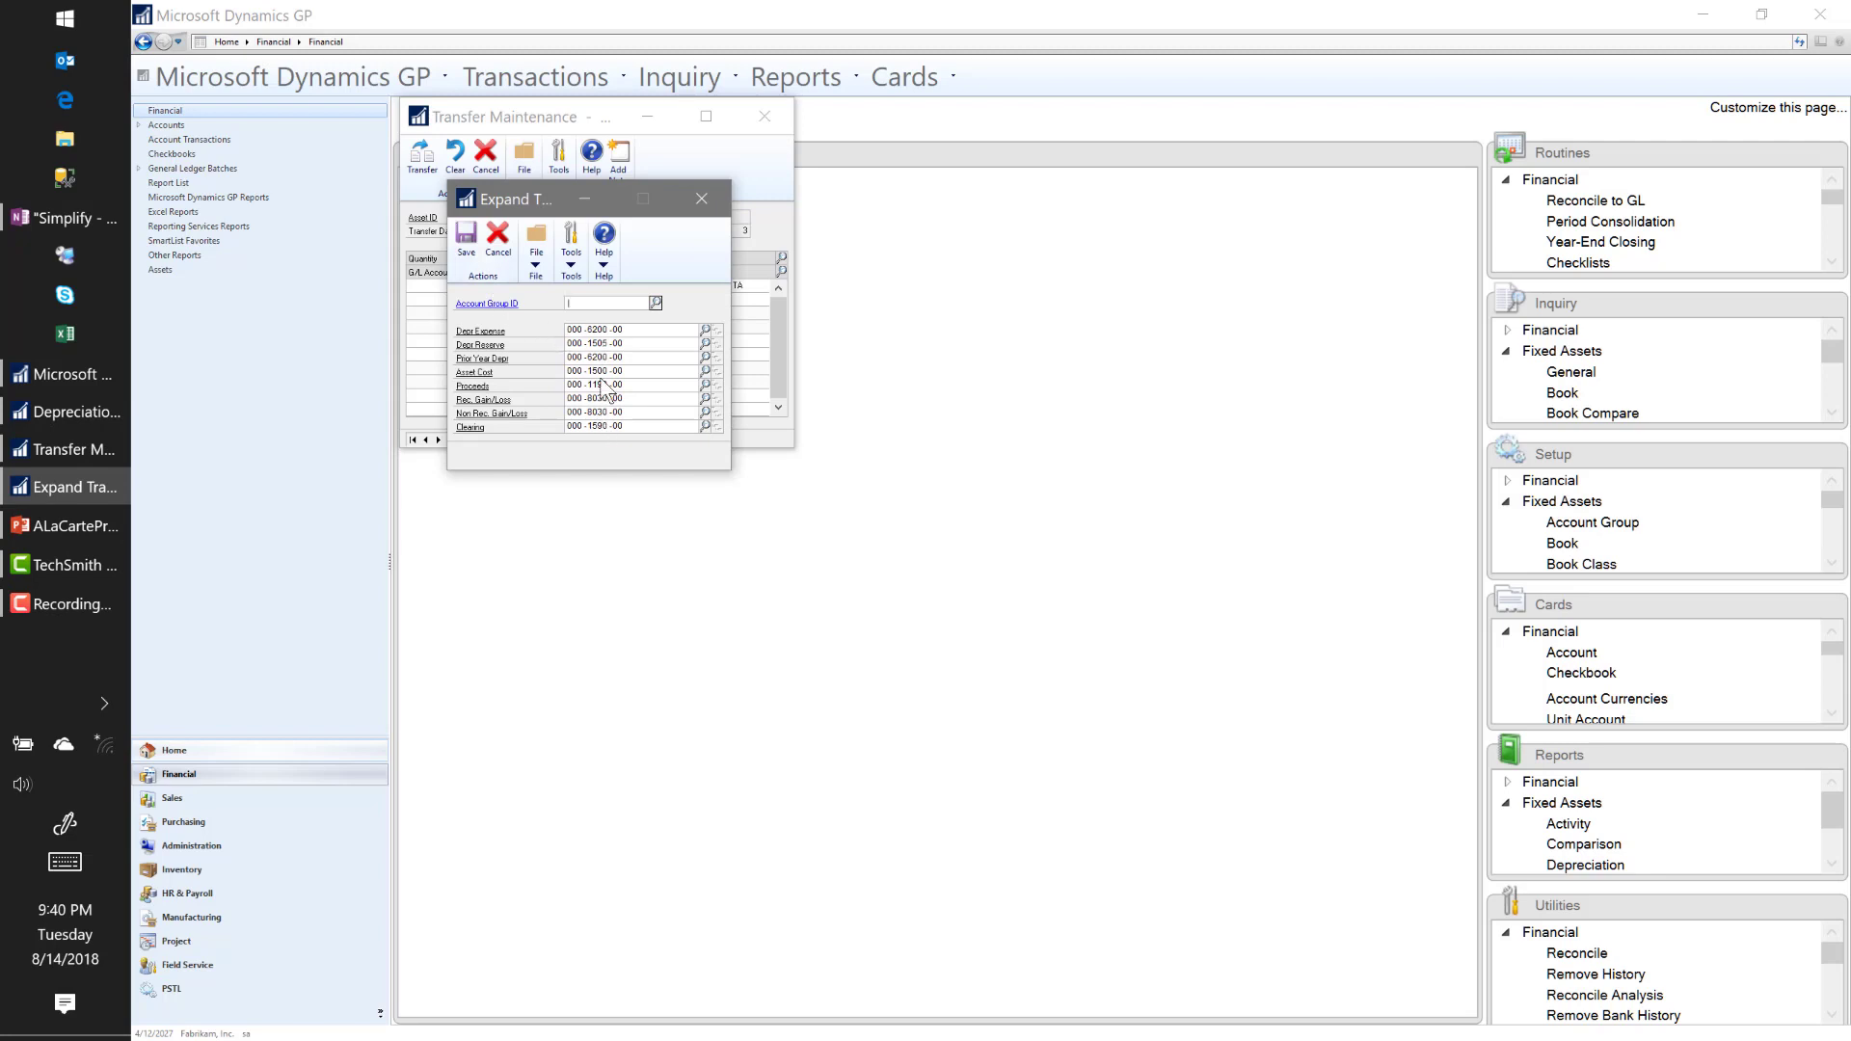
{"action": "left_click", "coordinate": [701, 199]}
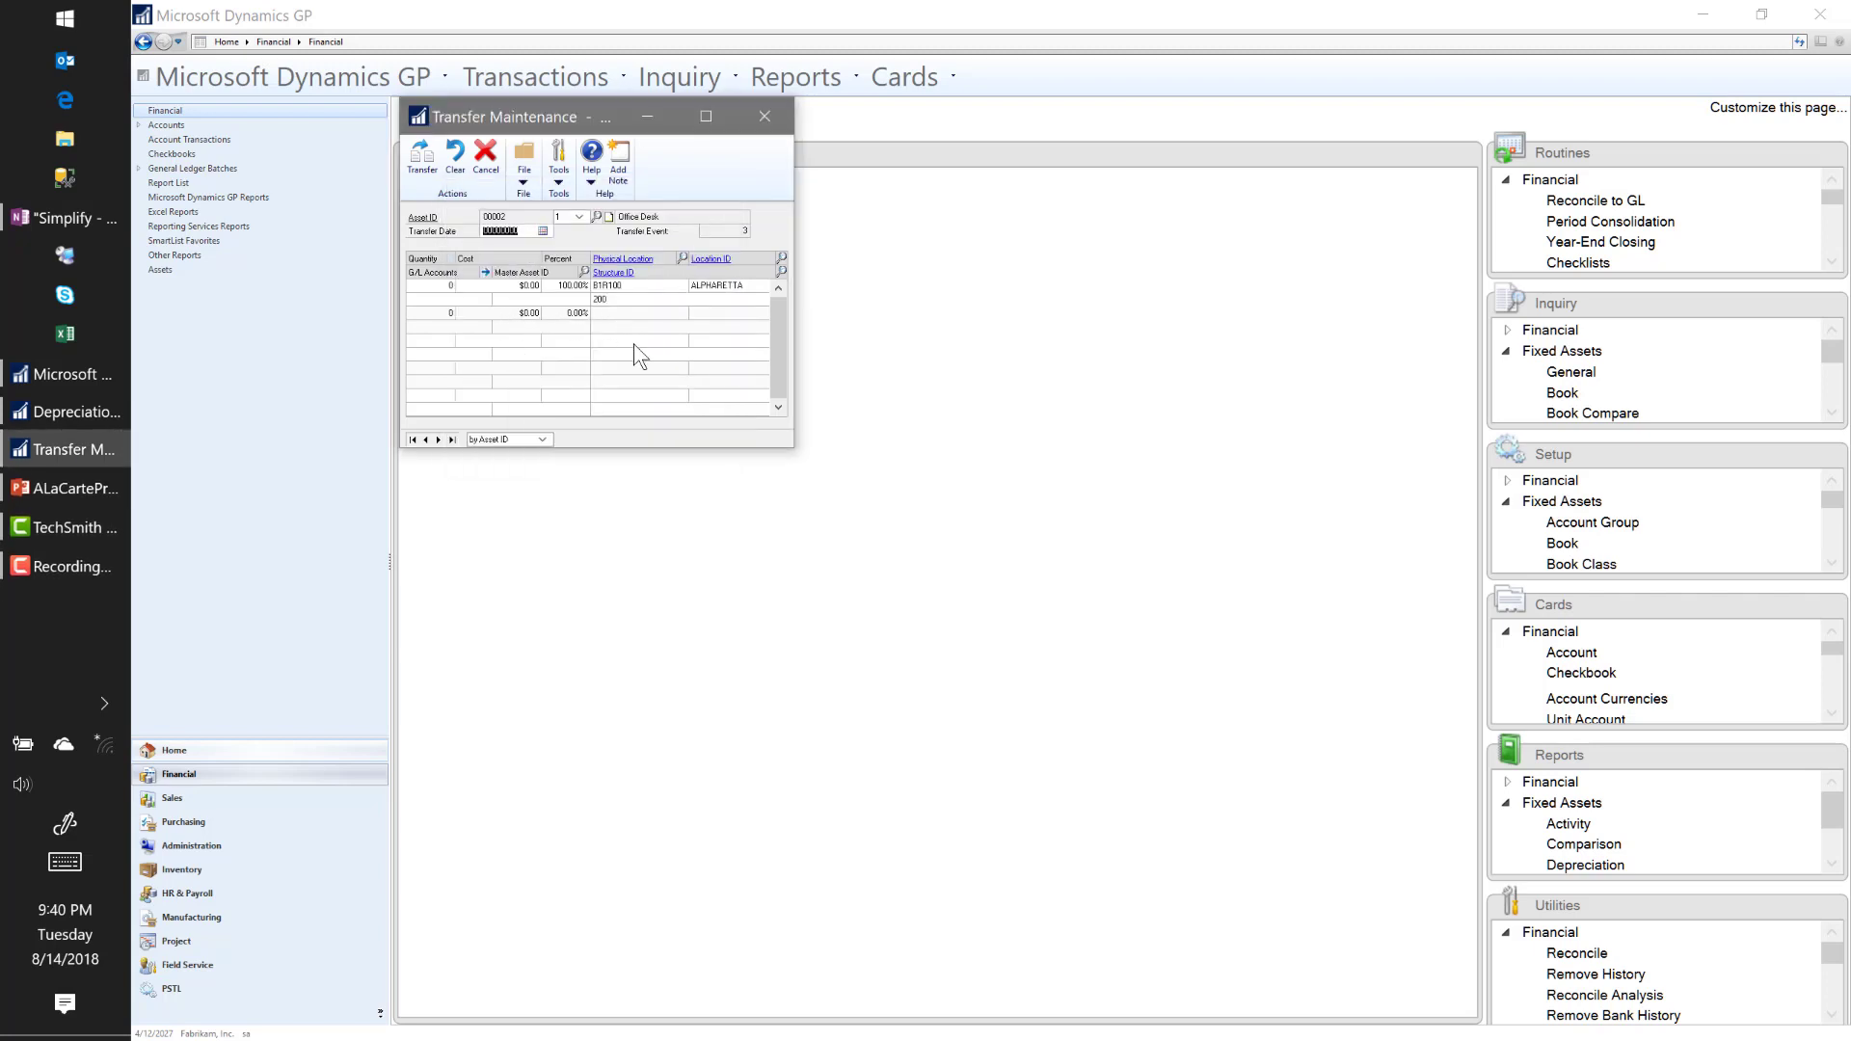
Step: Examine the transfer's location ID for asset 00002, and close Transfer Maintenance without transferring
{"action": "left_click", "coordinate": [748, 299]}
{"action": "double_click", "coordinate": [699, 287]}
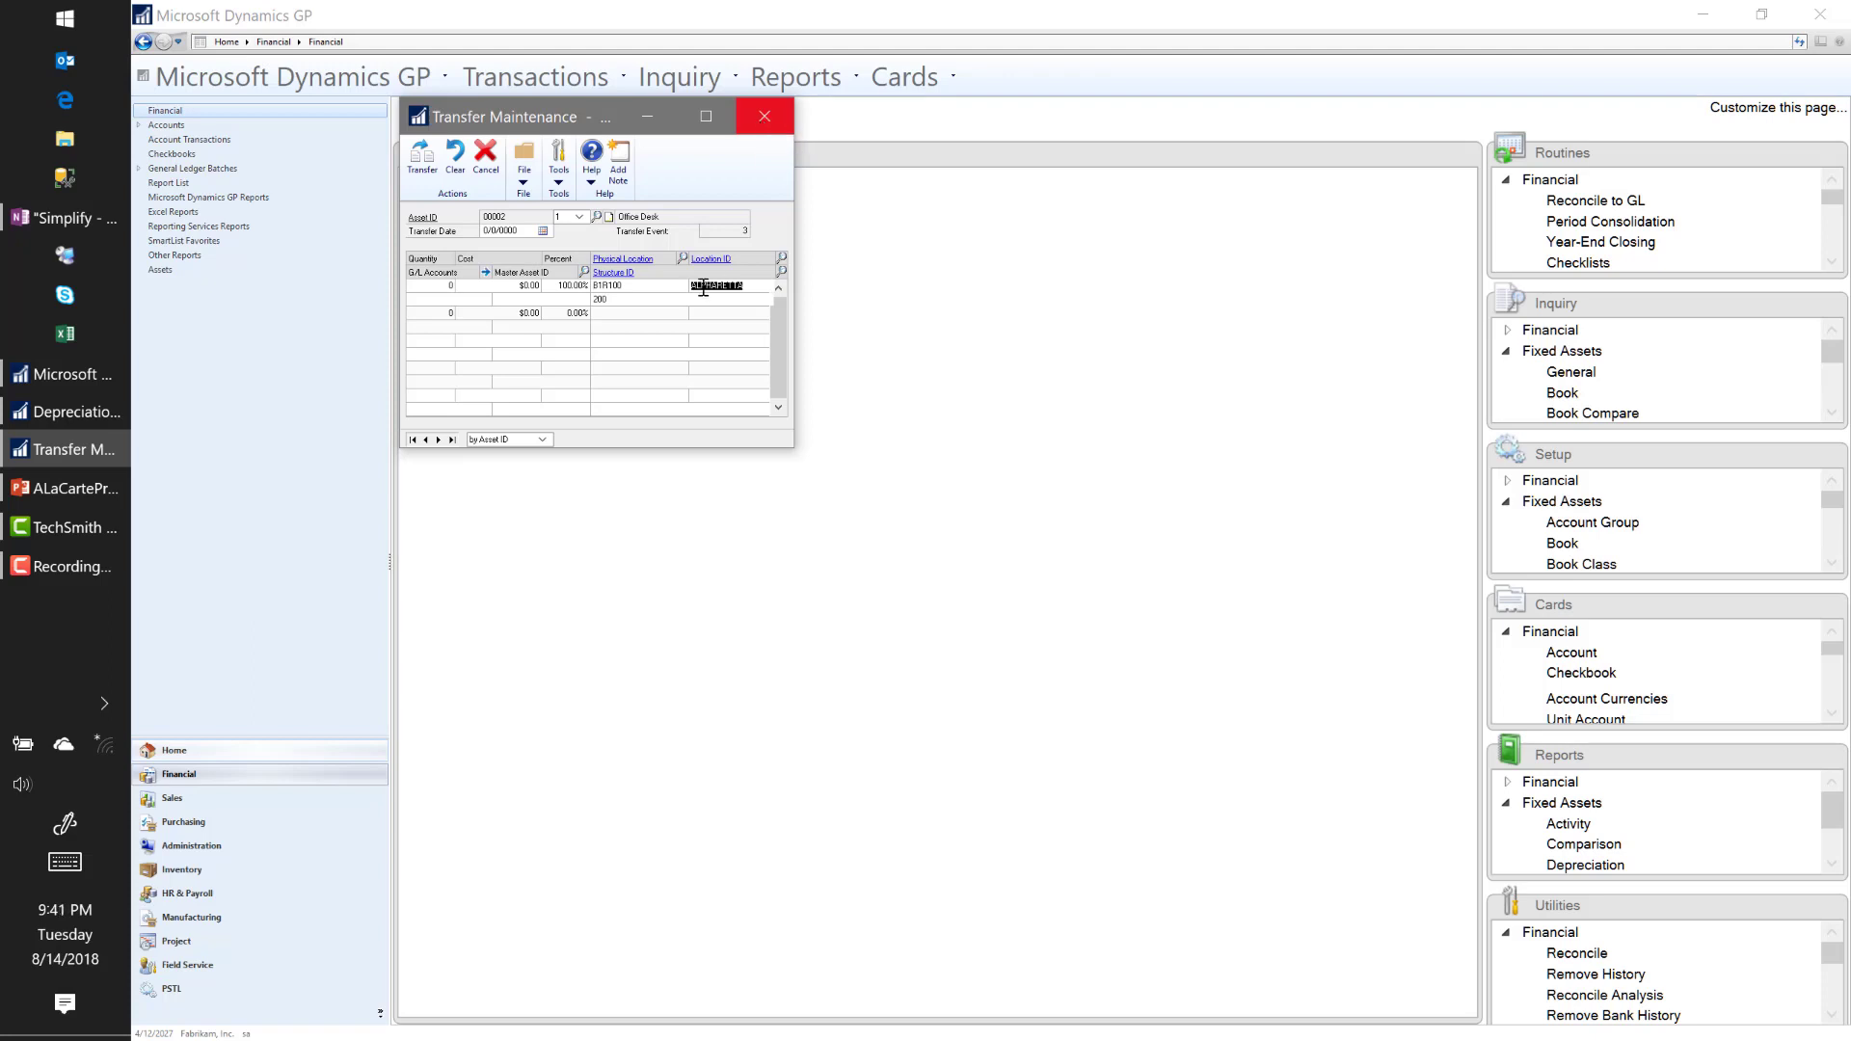
{"action": "left_click", "coordinate": [767, 114]}
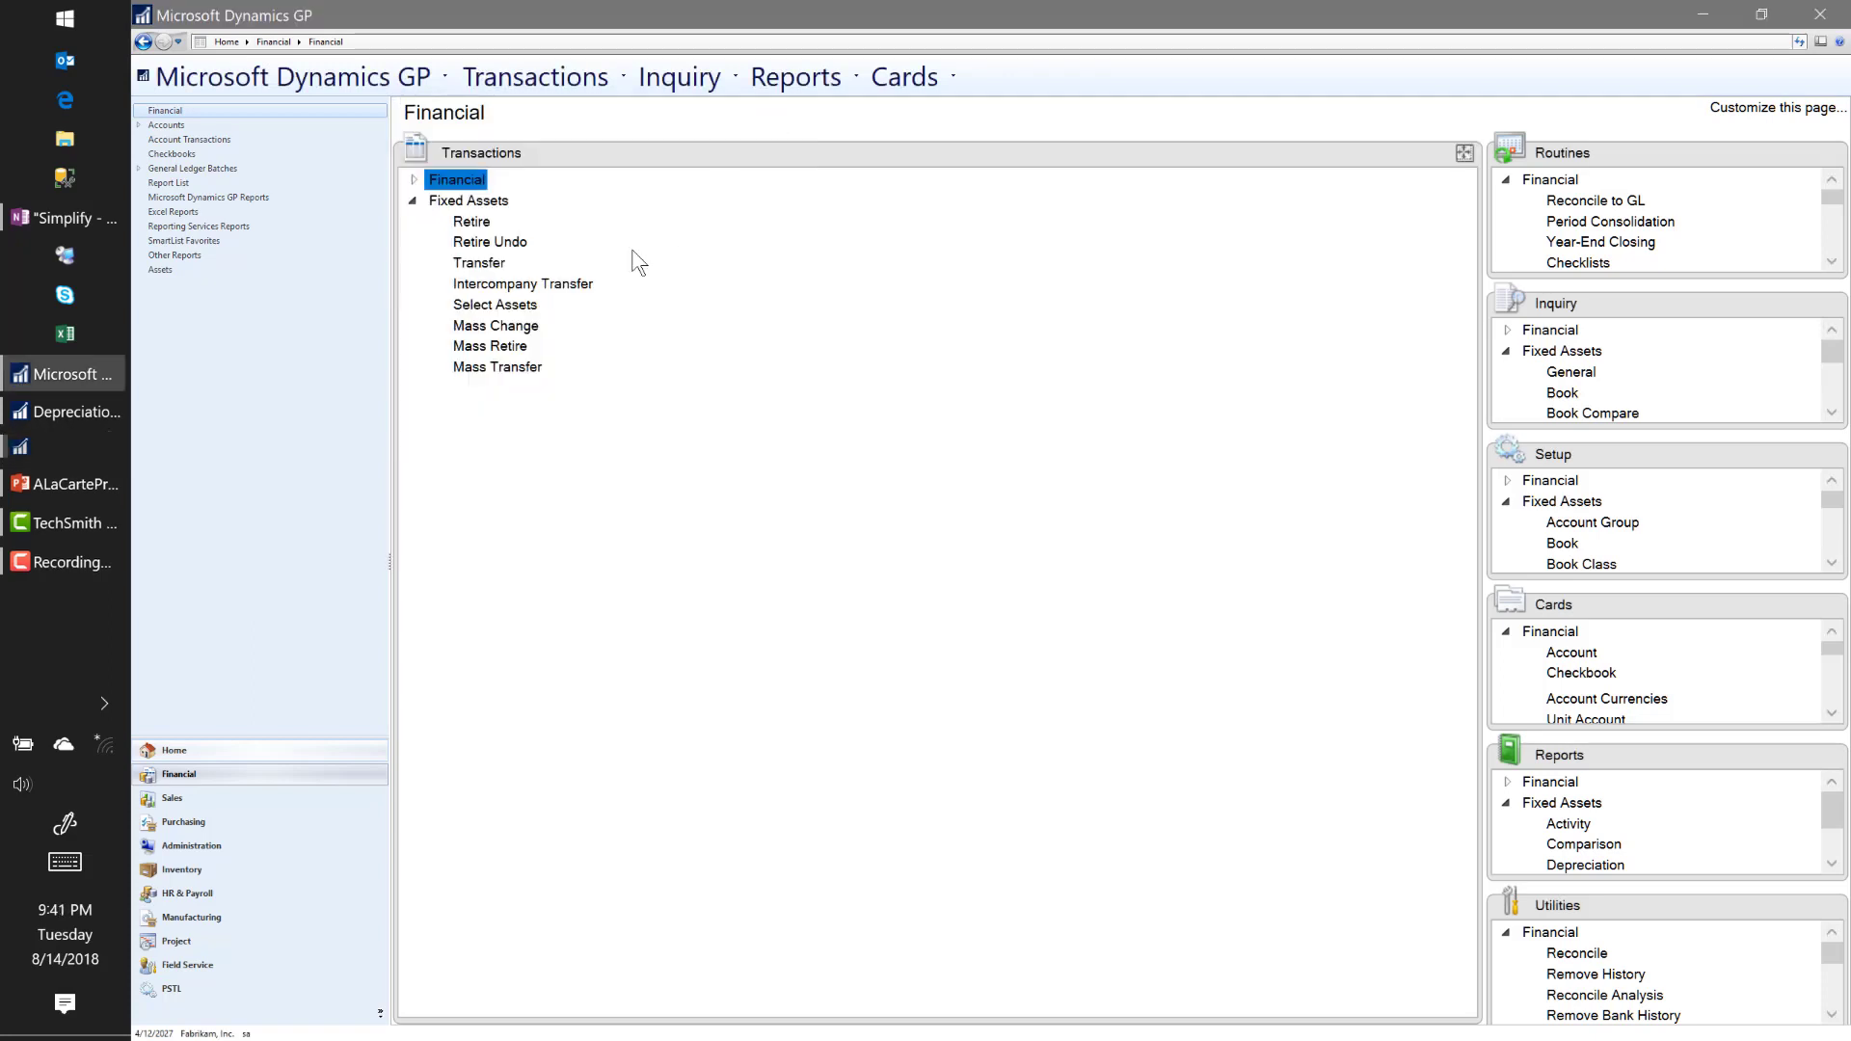
Step: Open the fixed asset intercompany transfer, examine its company ID field, and close it
{"action": "left_click", "coordinate": [567, 286]}
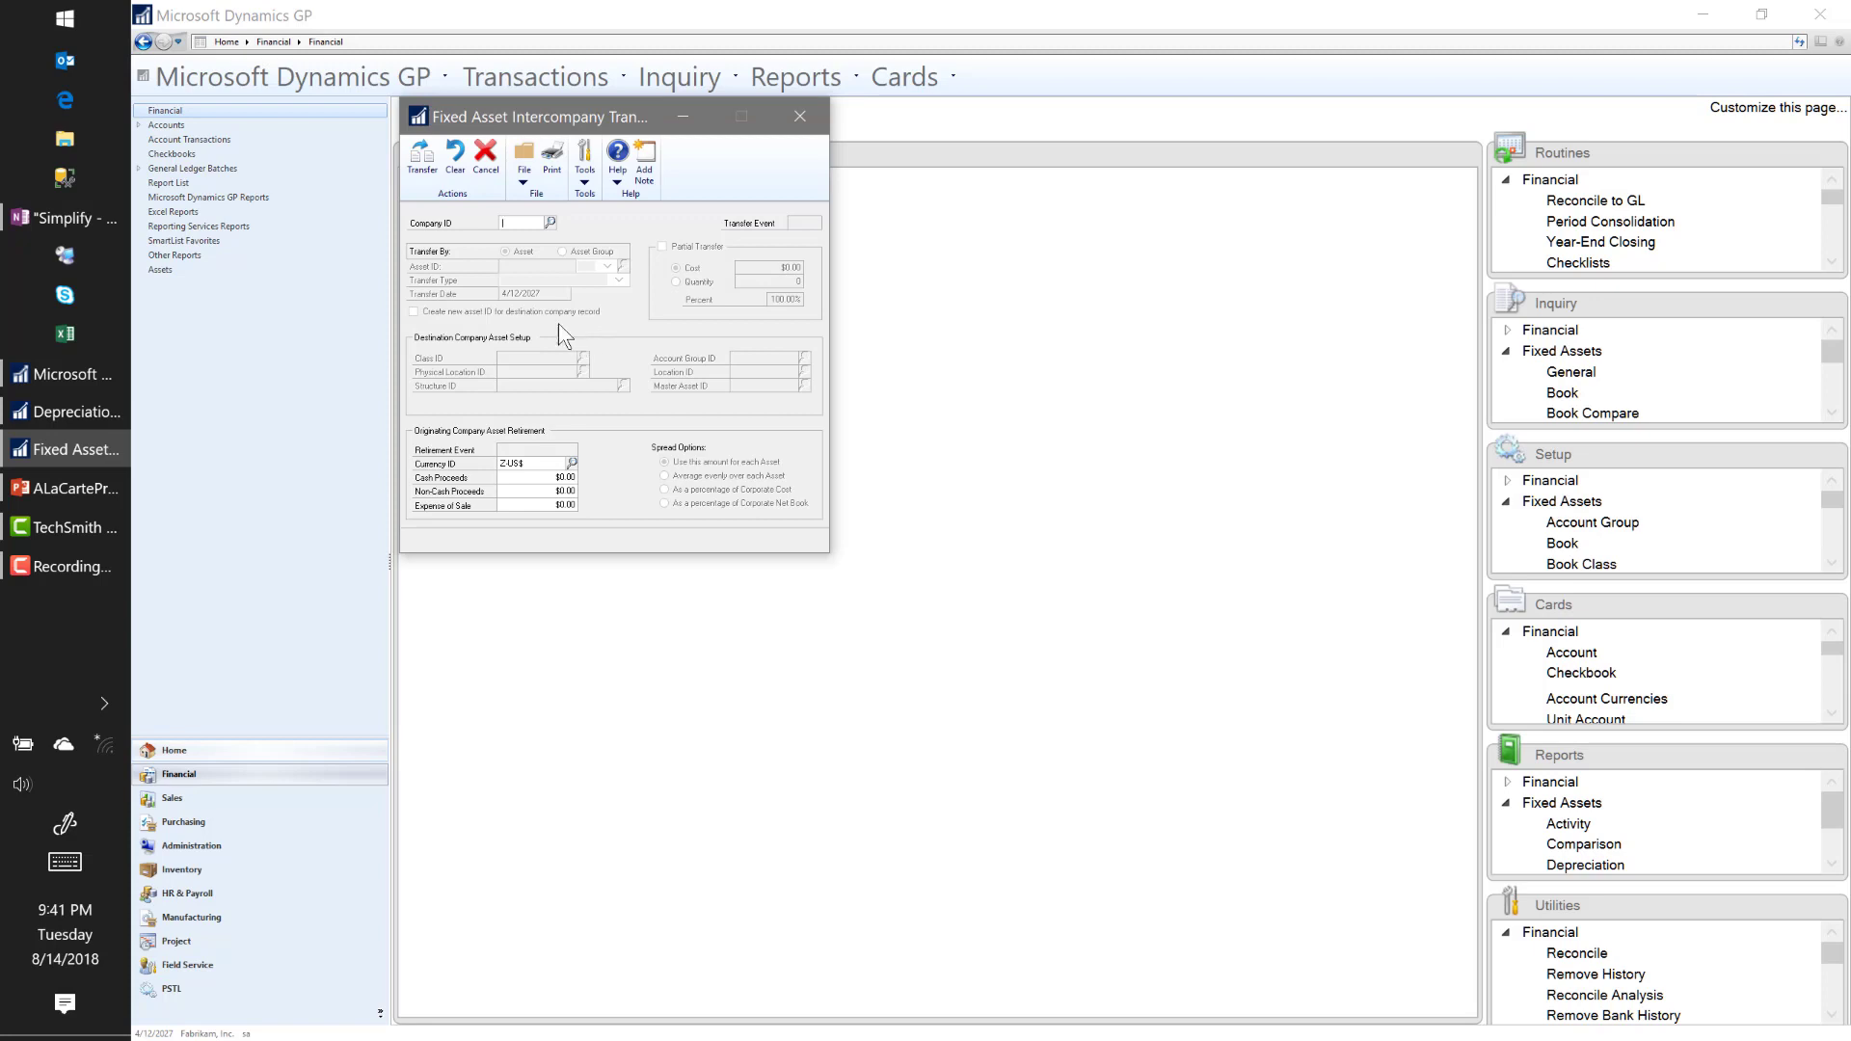
{"action": "left_click", "coordinate": [543, 227]}
{"action": "left_click", "coordinate": [815, 123]}
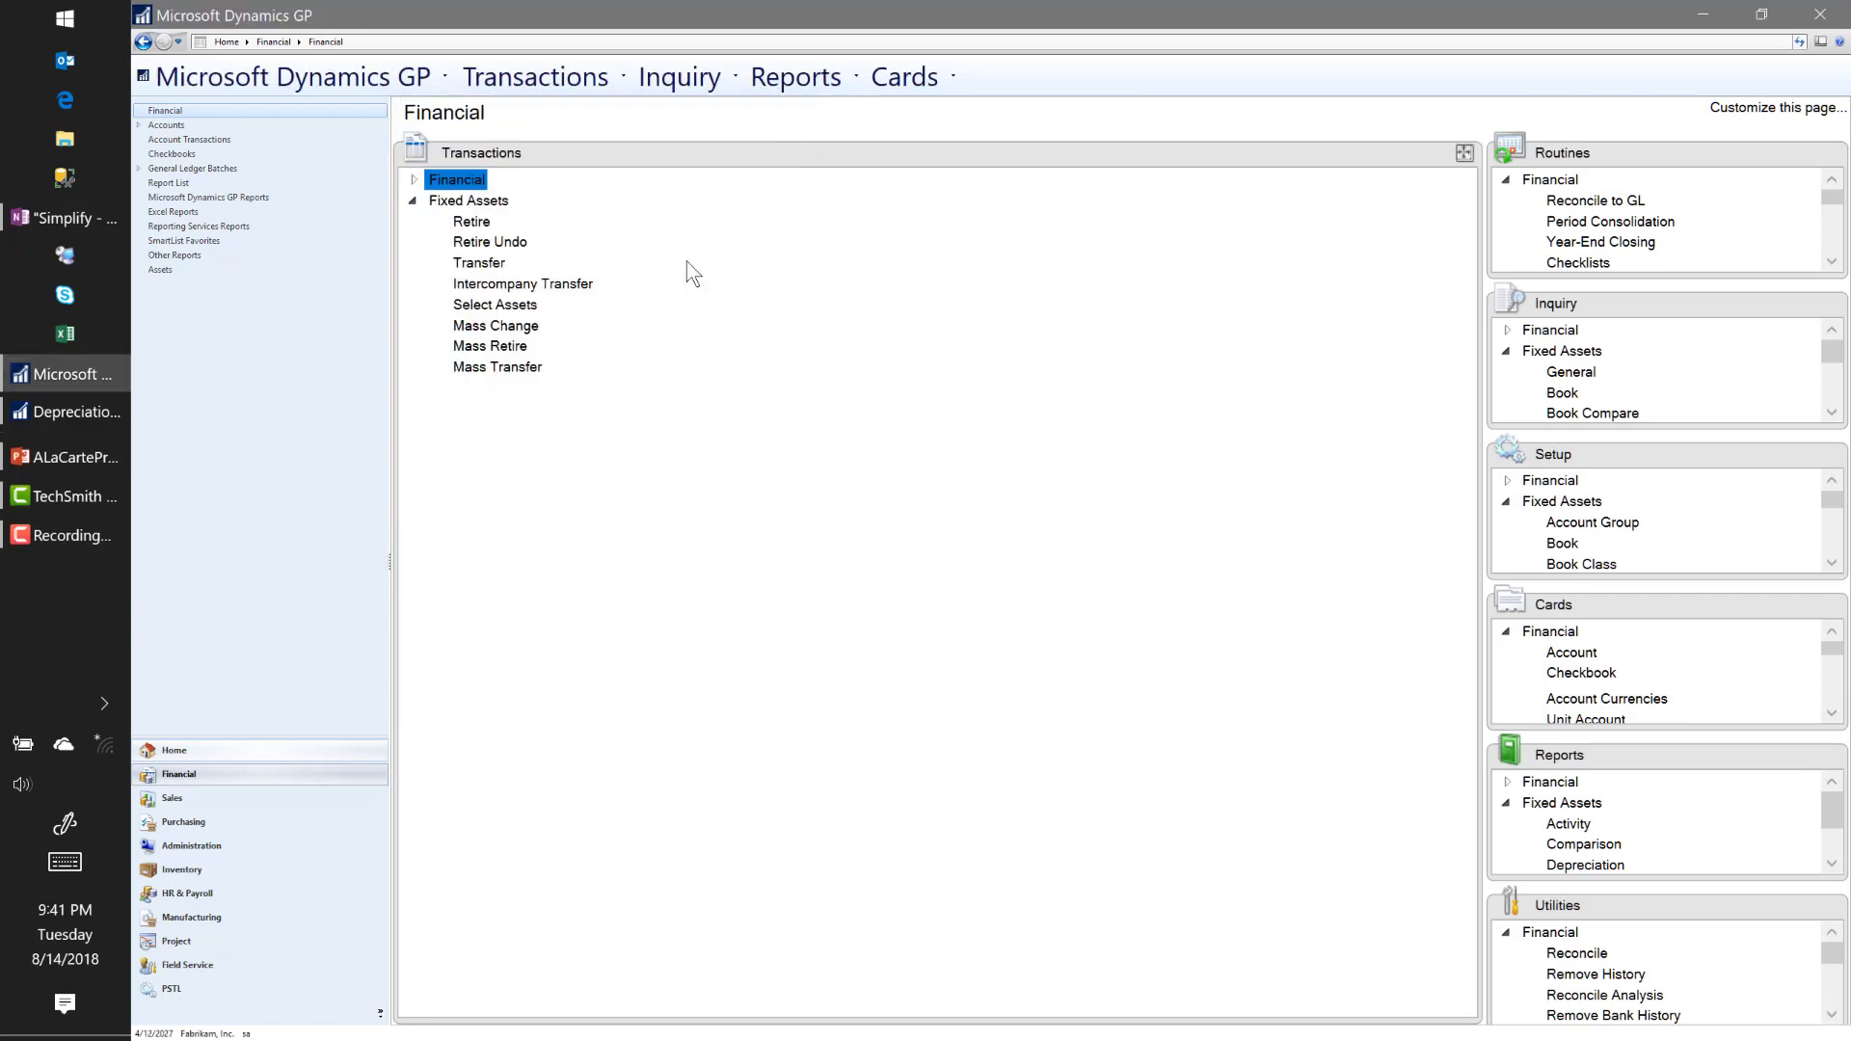
Step: Open the fixed assets mass change and create a new asset group named AUTO-081418
{"action": "left_click", "coordinate": [494, 328]}
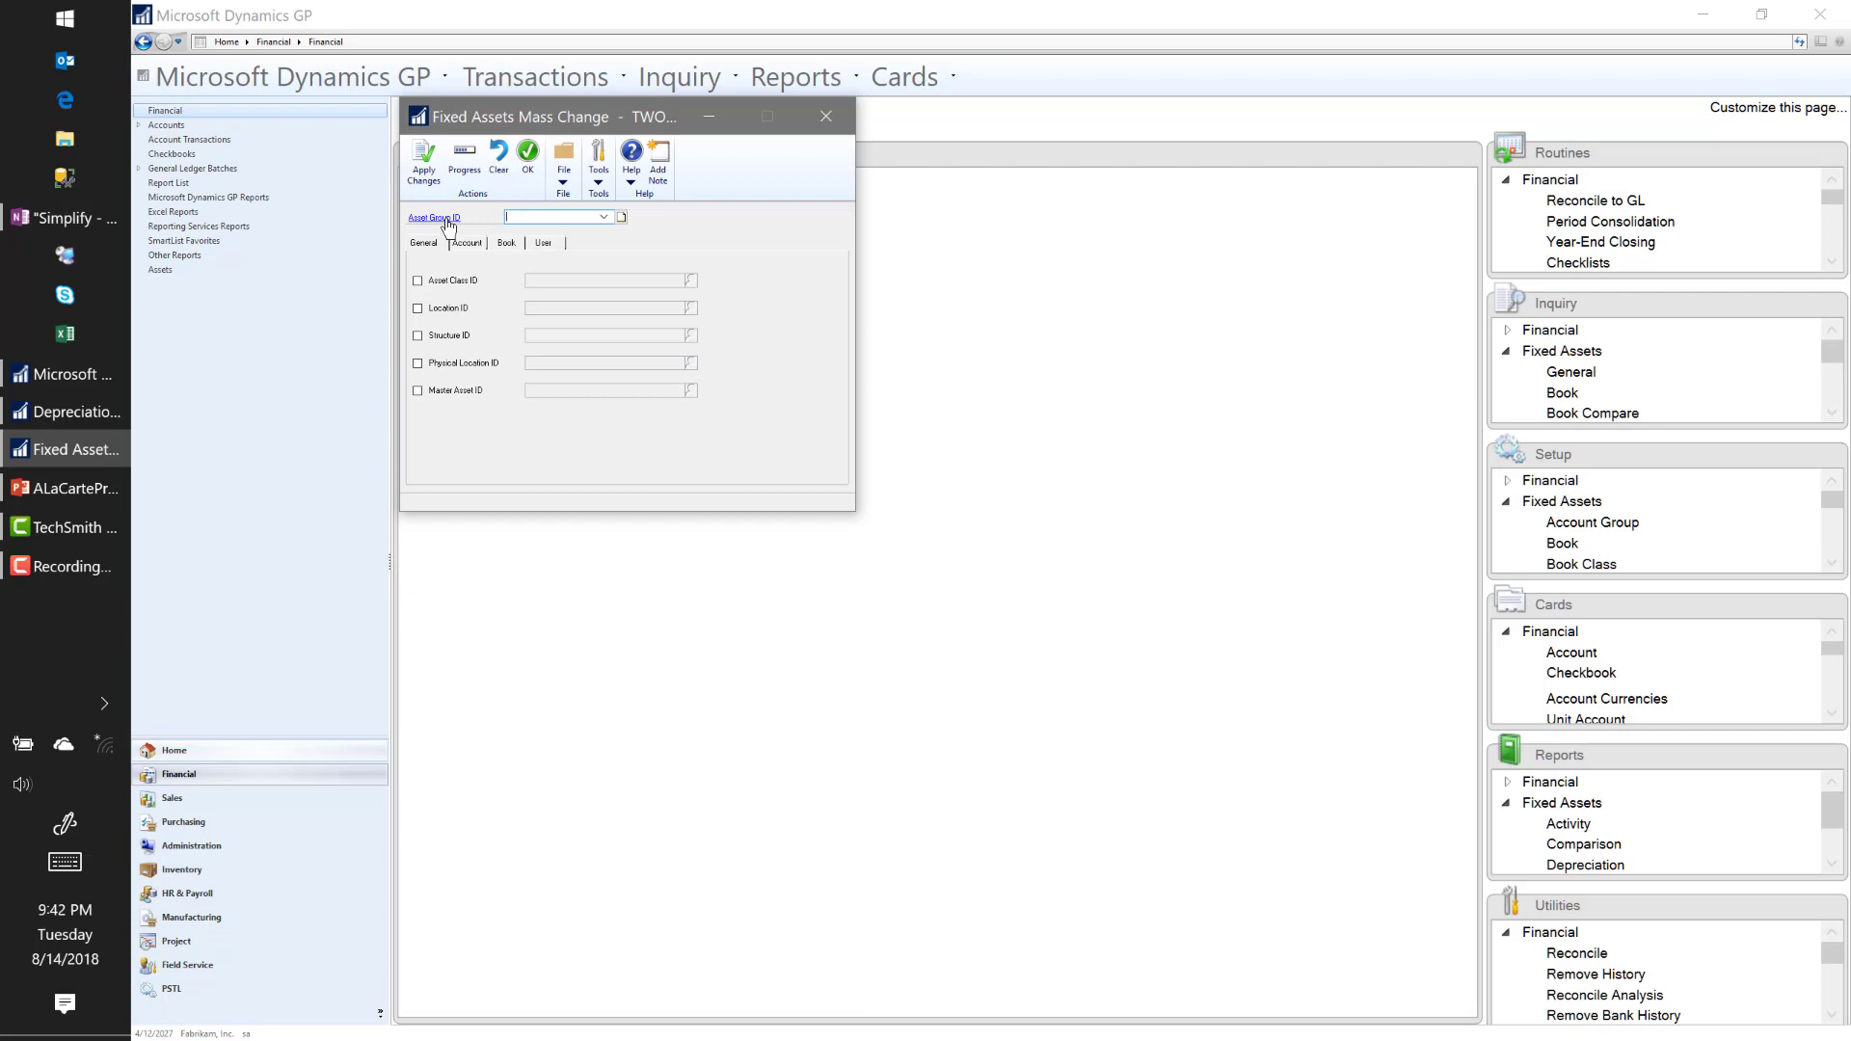
{"action": "left_click", "coordinate": [446, 221]}
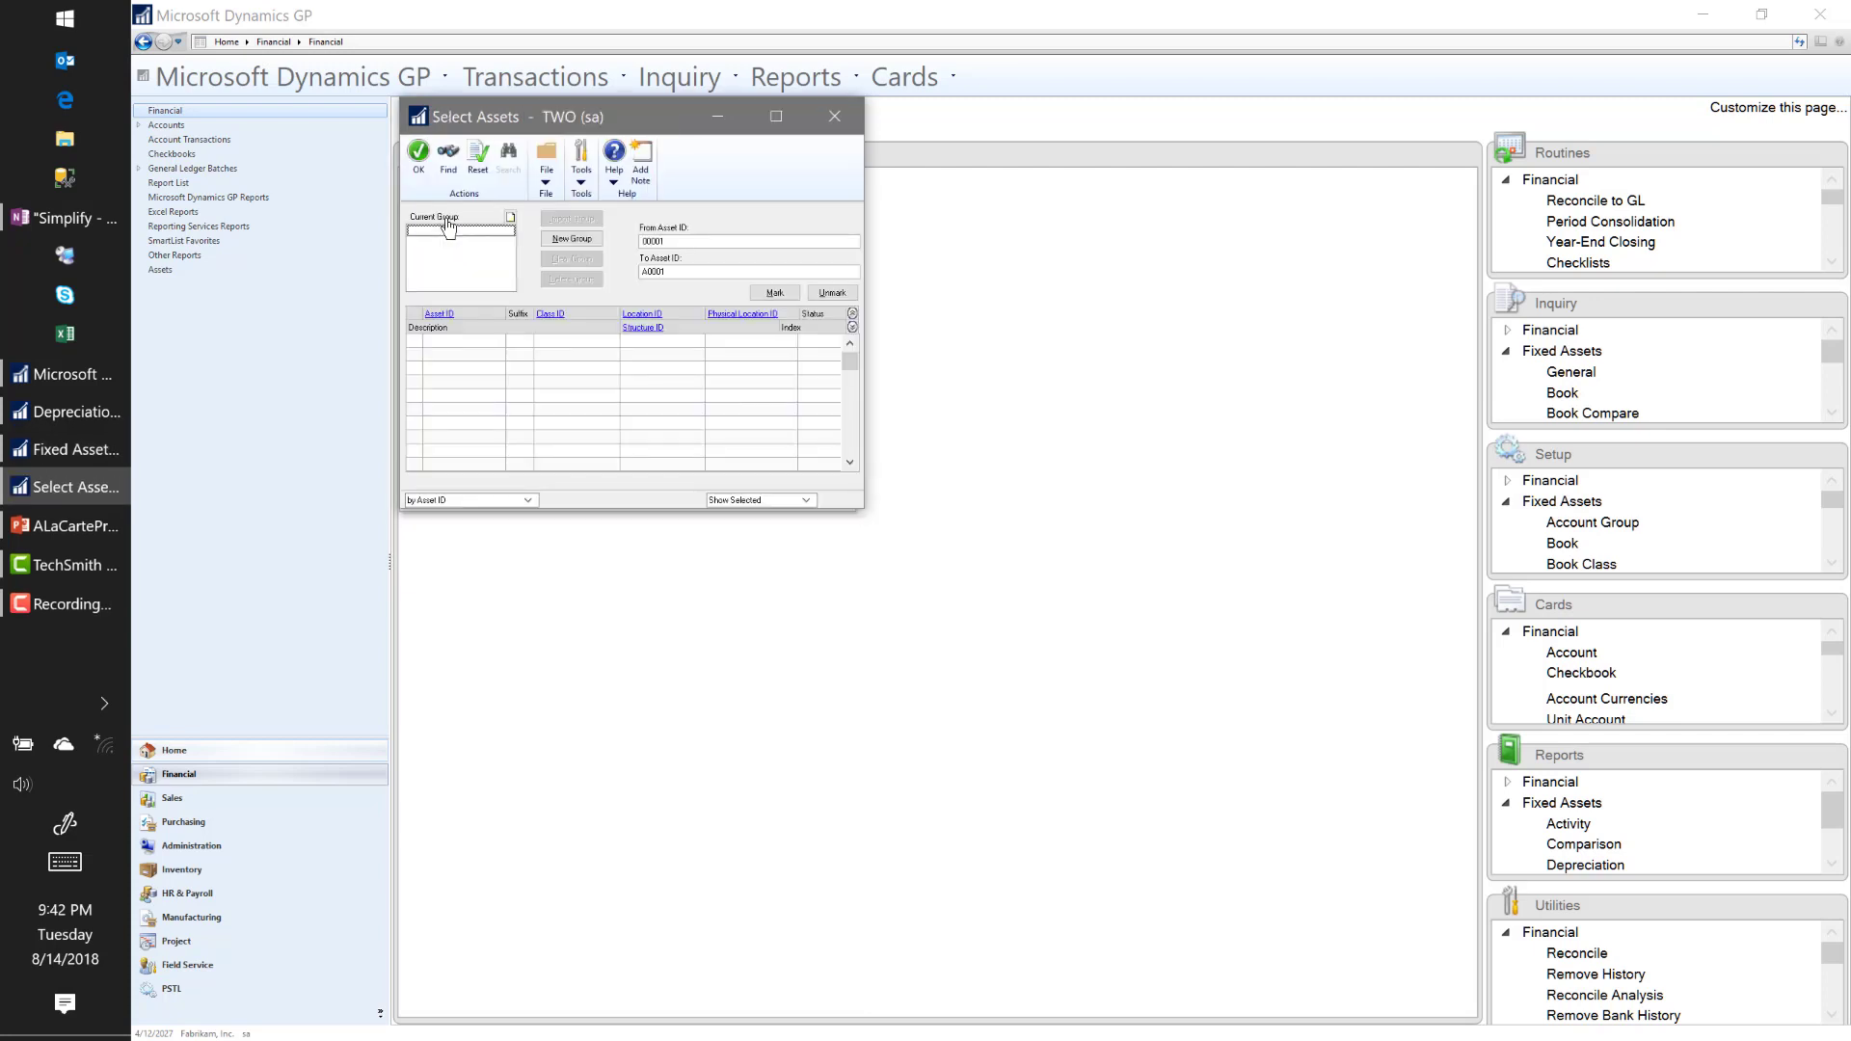
{"action": "left_click", "coordinate": [572, 238]}
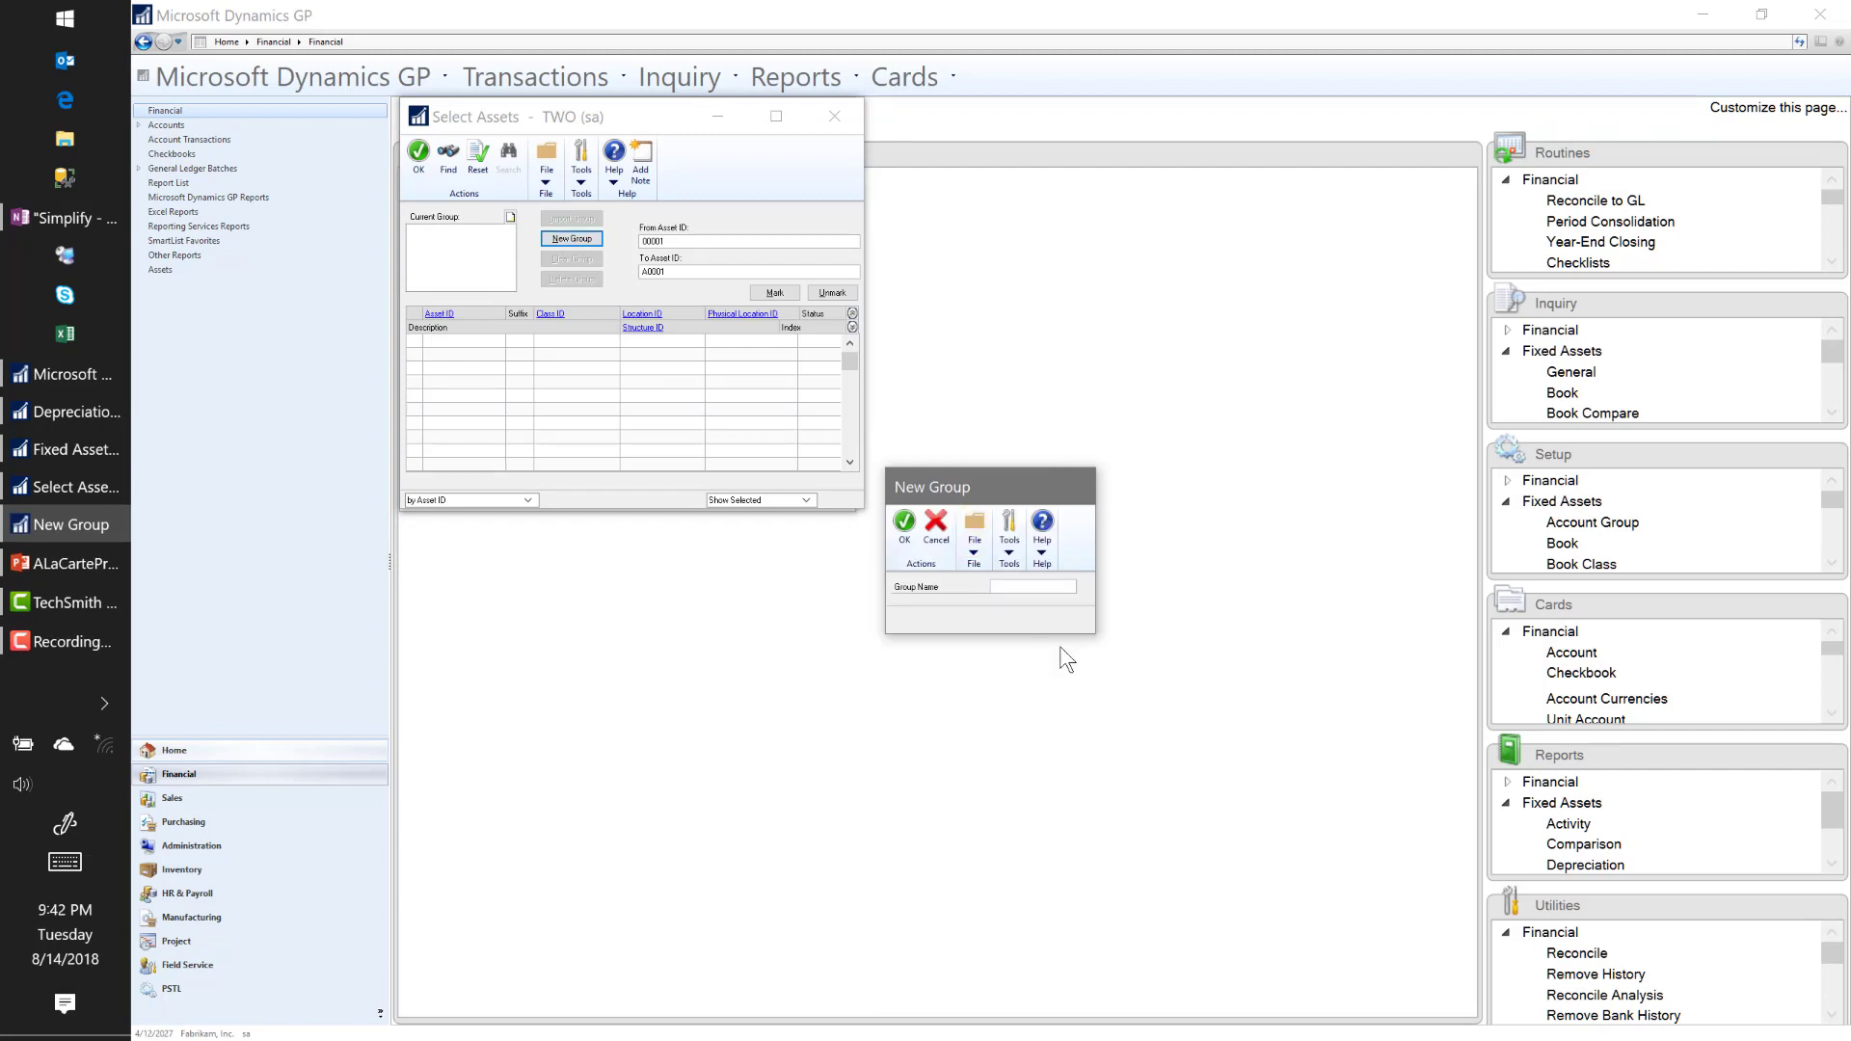
{"action": "type", "text": "AUTO-081418"}
{"action": "key", "text": "Return"}
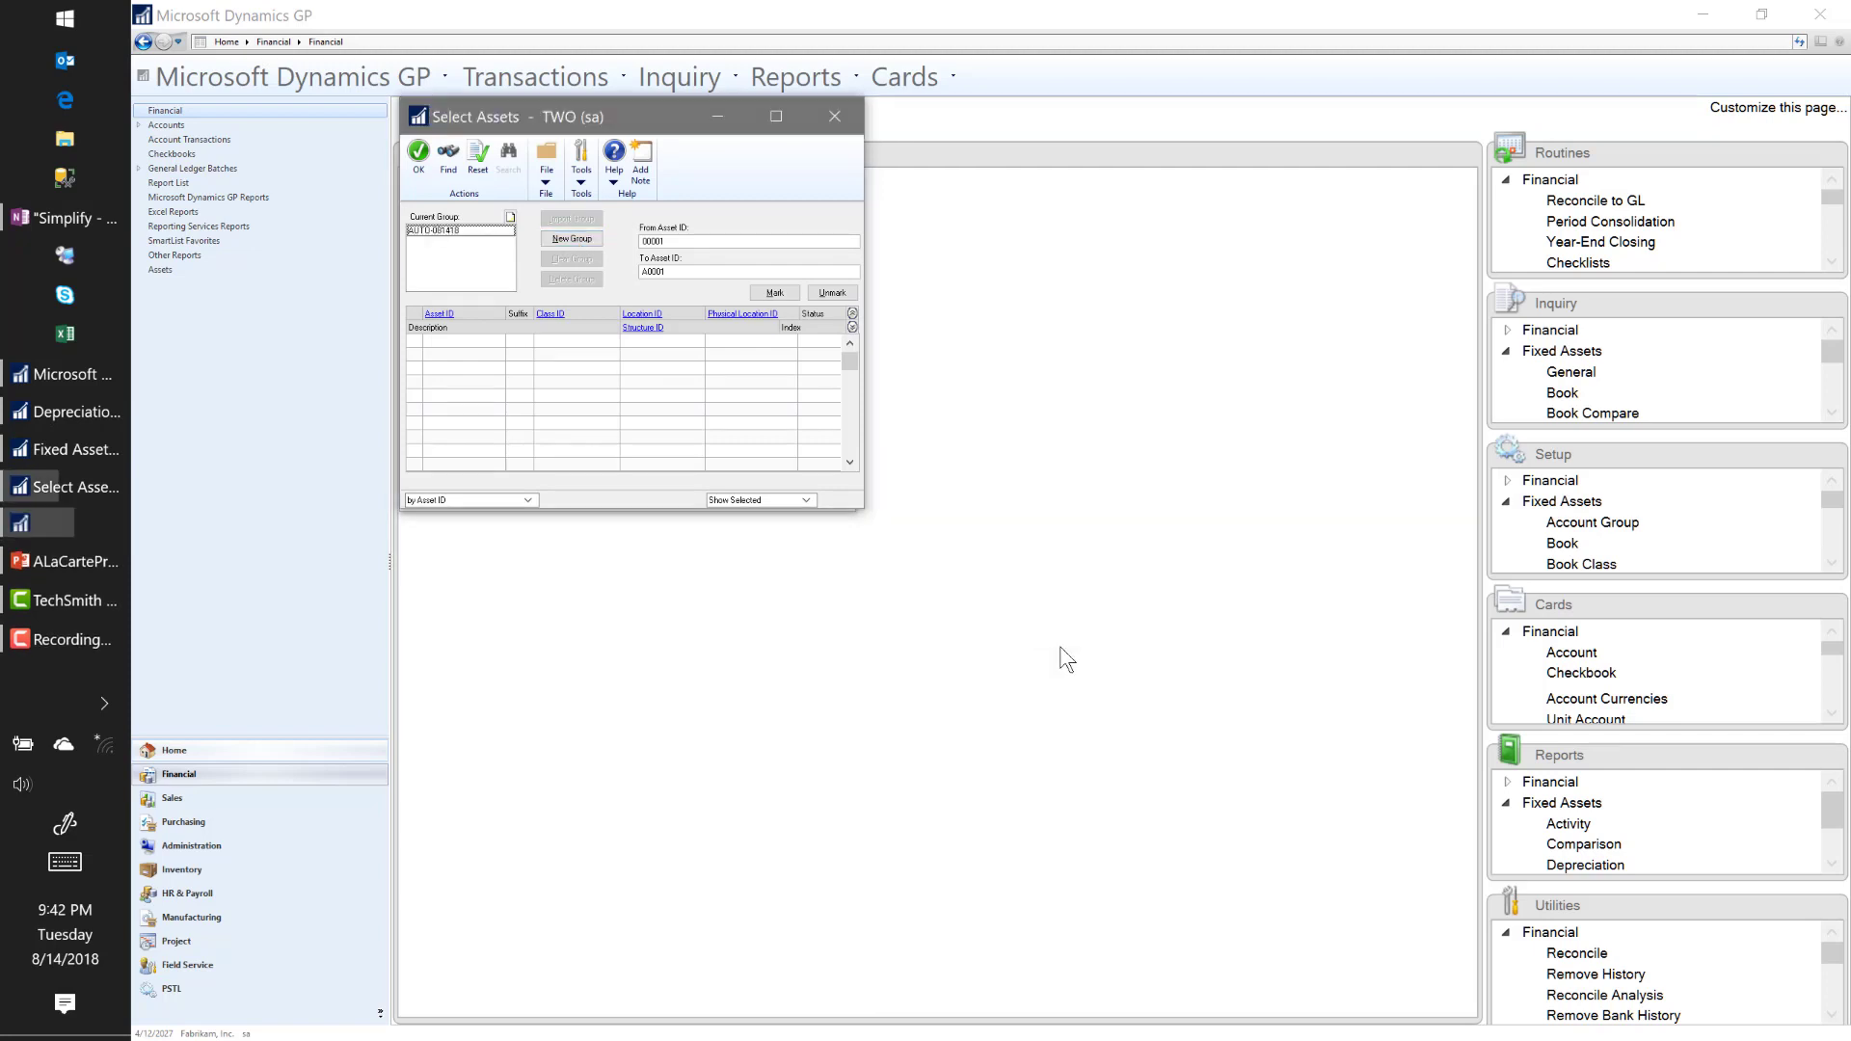
Step: Fill the AUTO-081418 group by searching for assets with Class ID AUTO, and accept the asset selection
{"action": "left_click", "coordinate": [449, 159]}
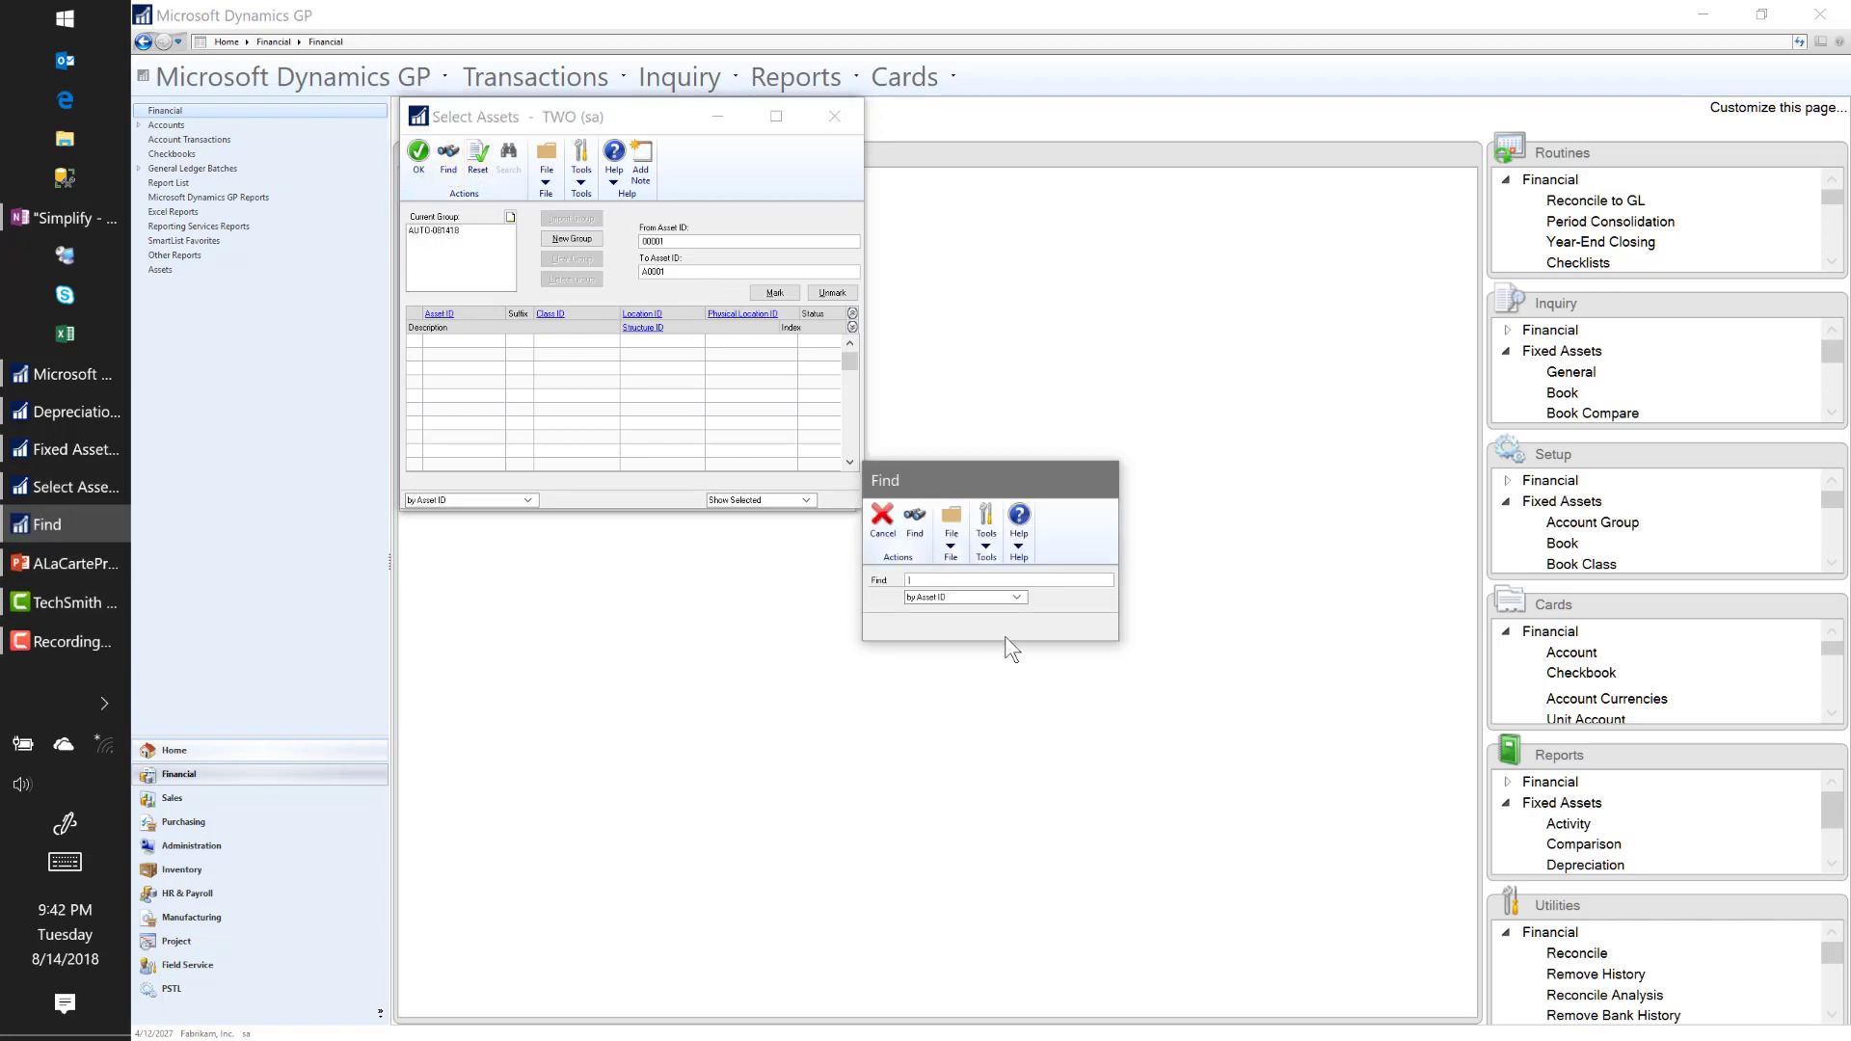
{"action": "left_click", "coordinate": [882, 521]}
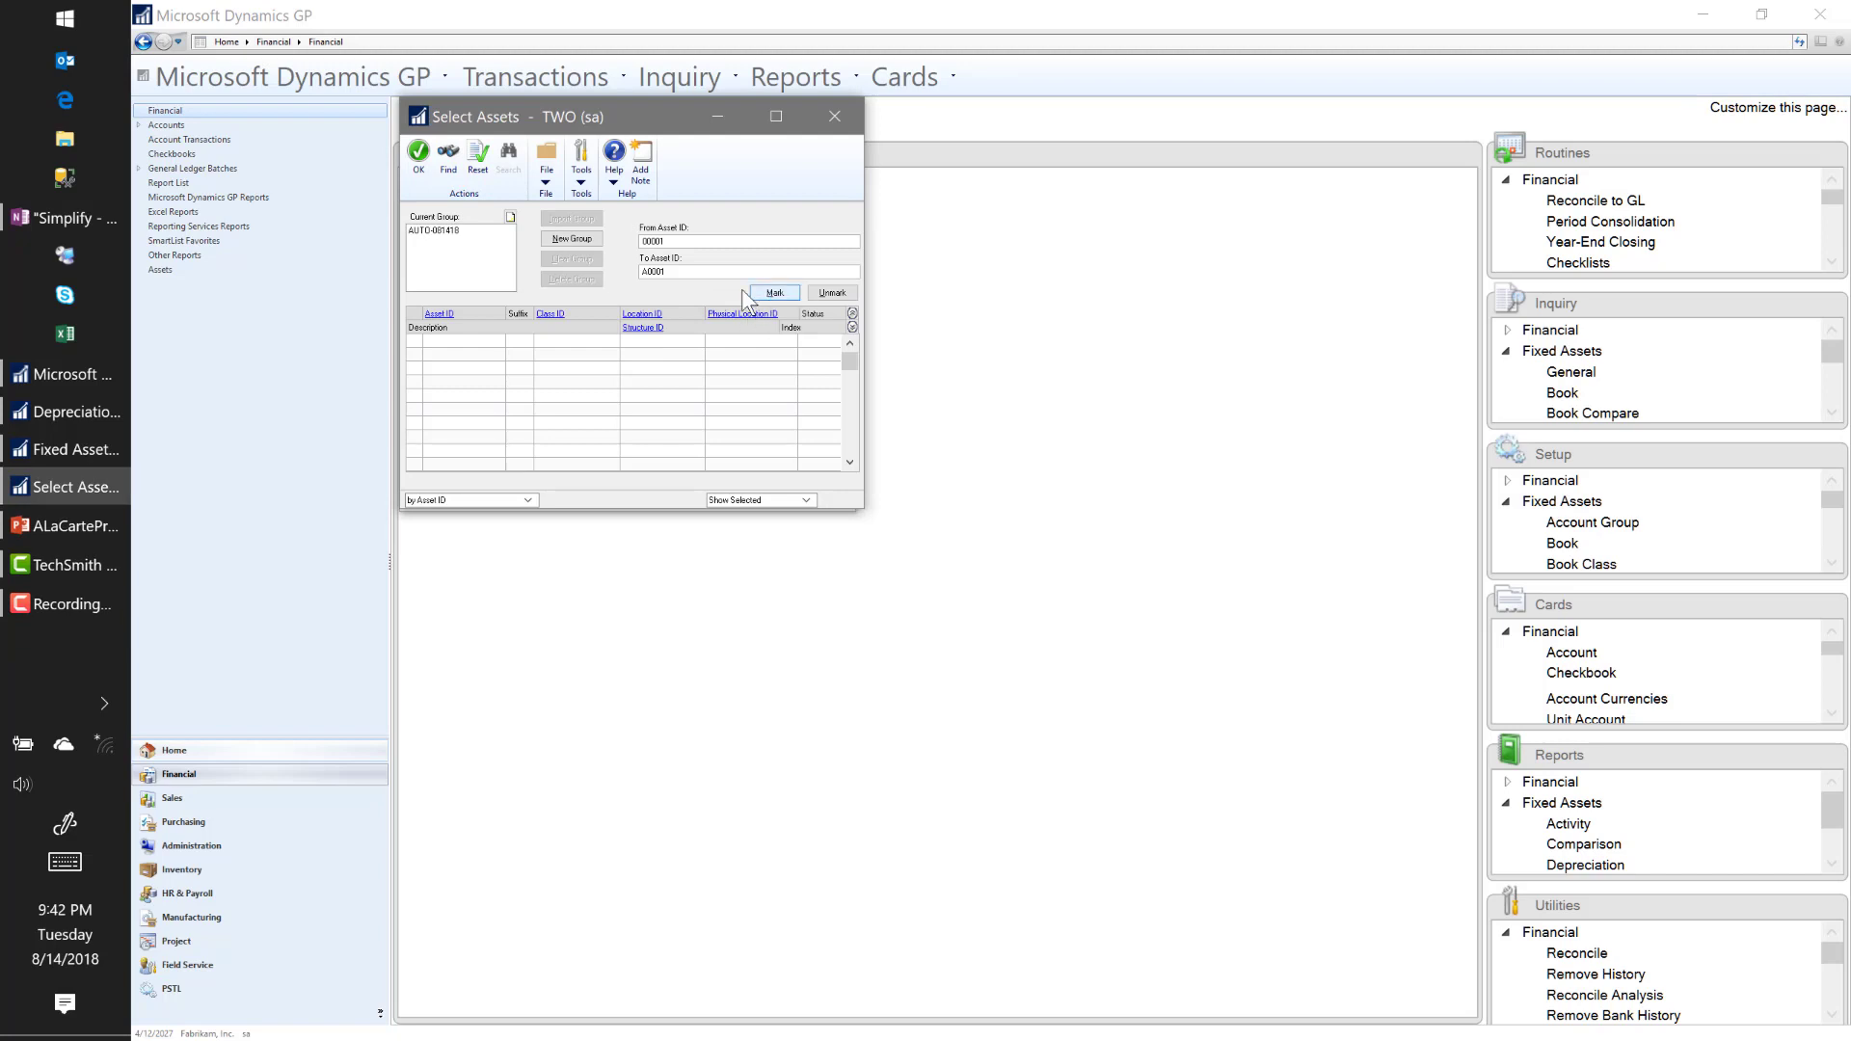
{"action": "left_click", "coordinate": [435, 229]}
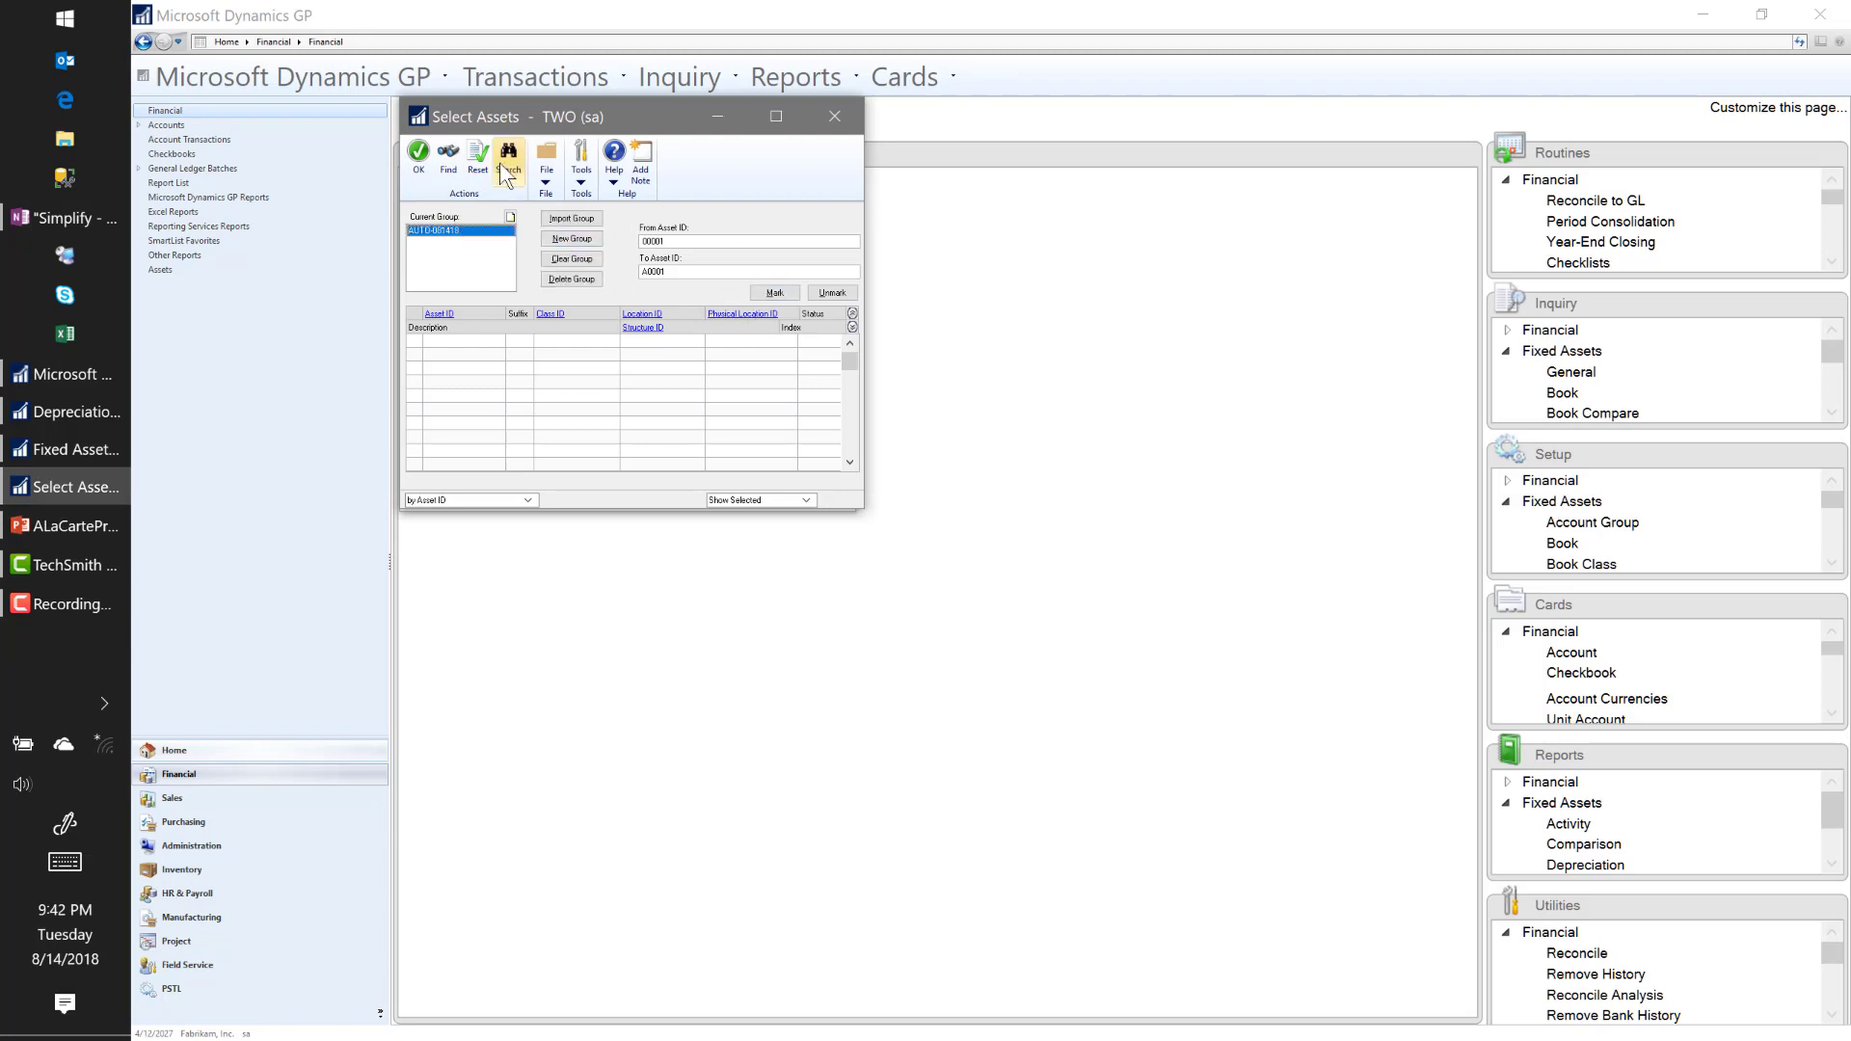
{"action": "left_click", "coordinate": [508, 154]}
{"action": "left_click", "coordinate": [524, 247]}
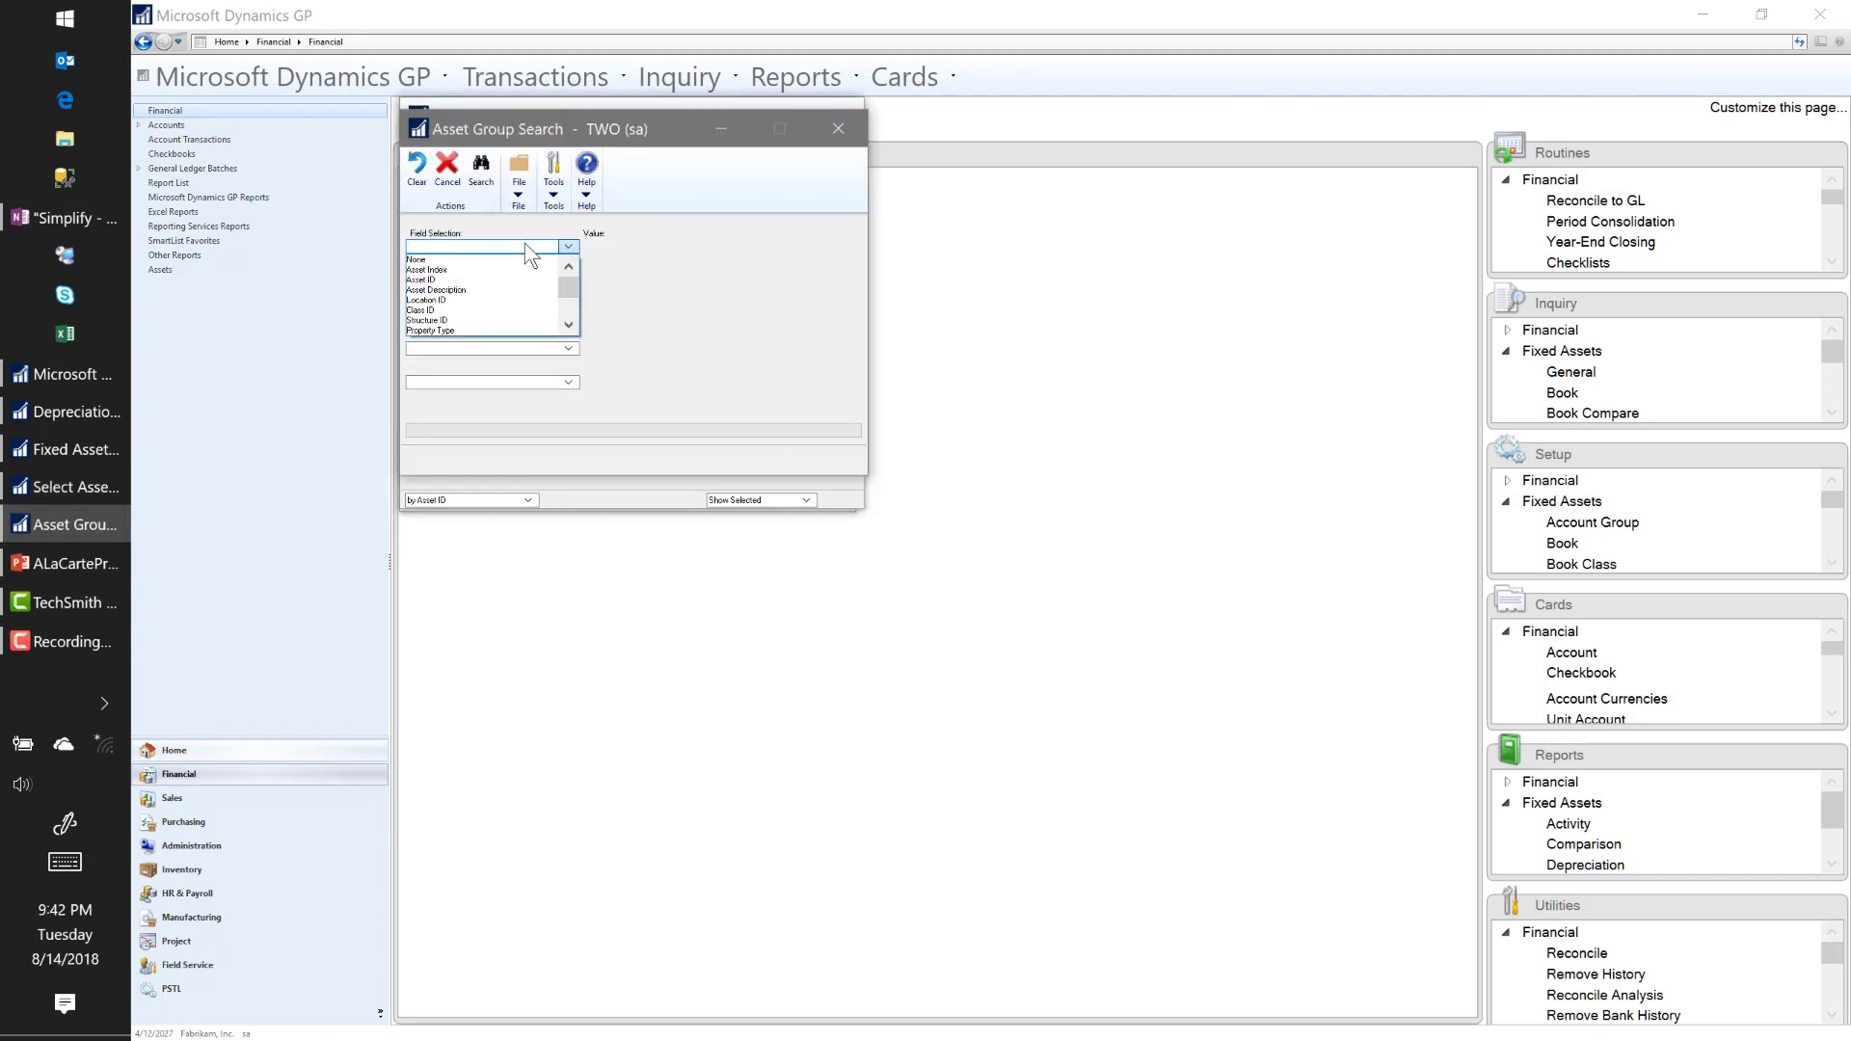
{"action": "left_click", "coordinate": [446, 308]}
{"action": "left_click", "coordinate": [854, 246]}
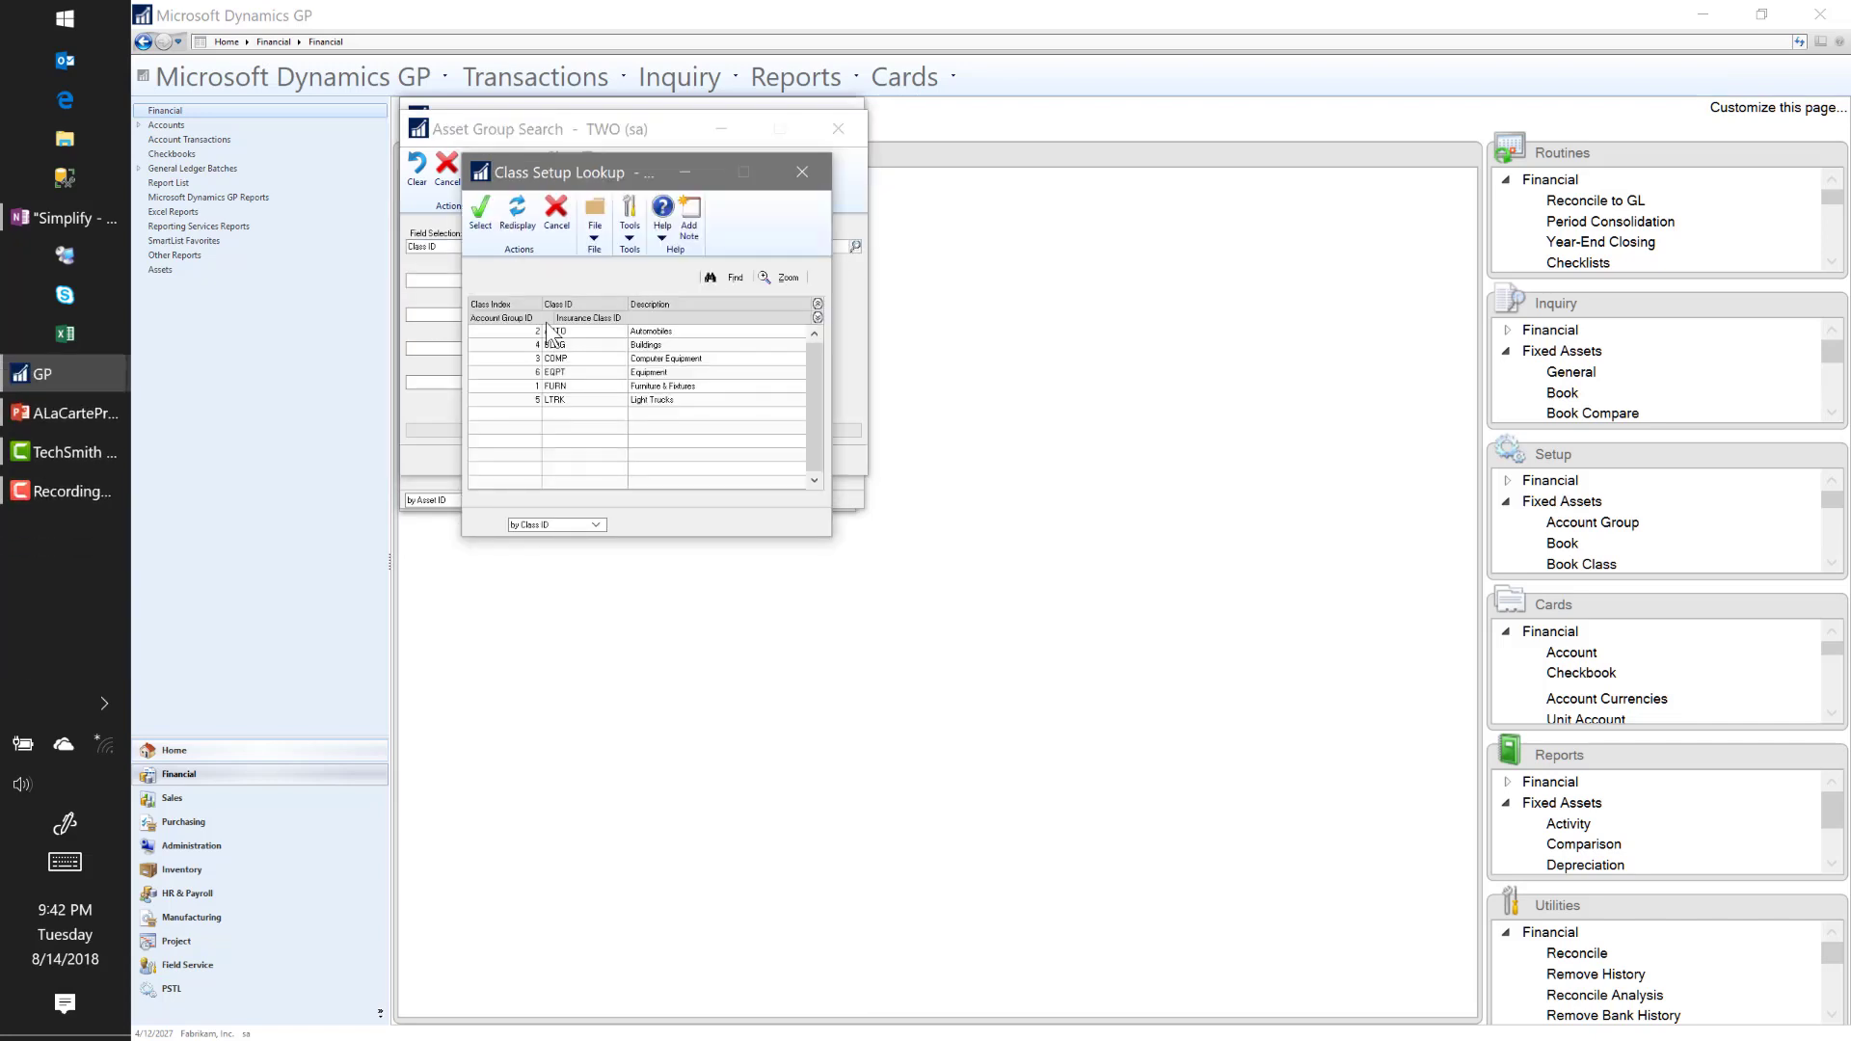
{"action": "left_click", "coordinate": [480, 210]}
{"action": "left_click", "coordinate": [482, 178]}
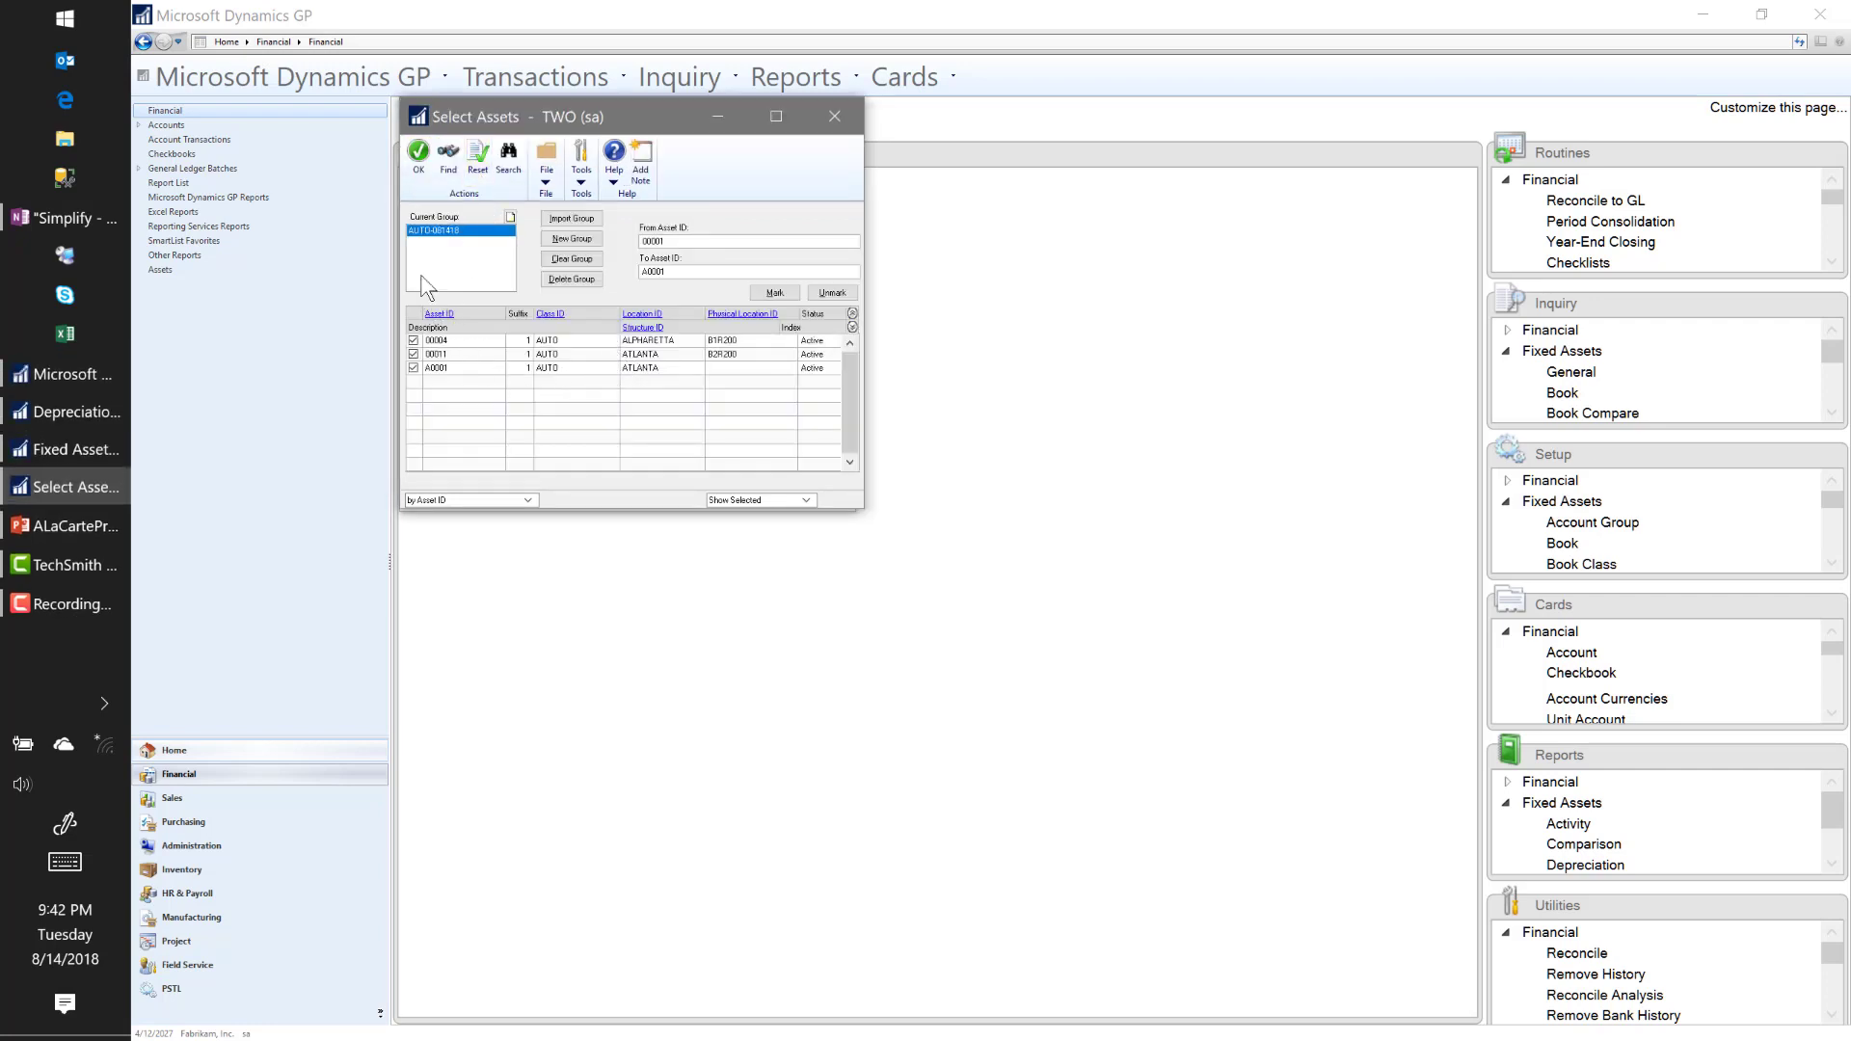
{"action": "left_click", "coordinate": [416, 174]}
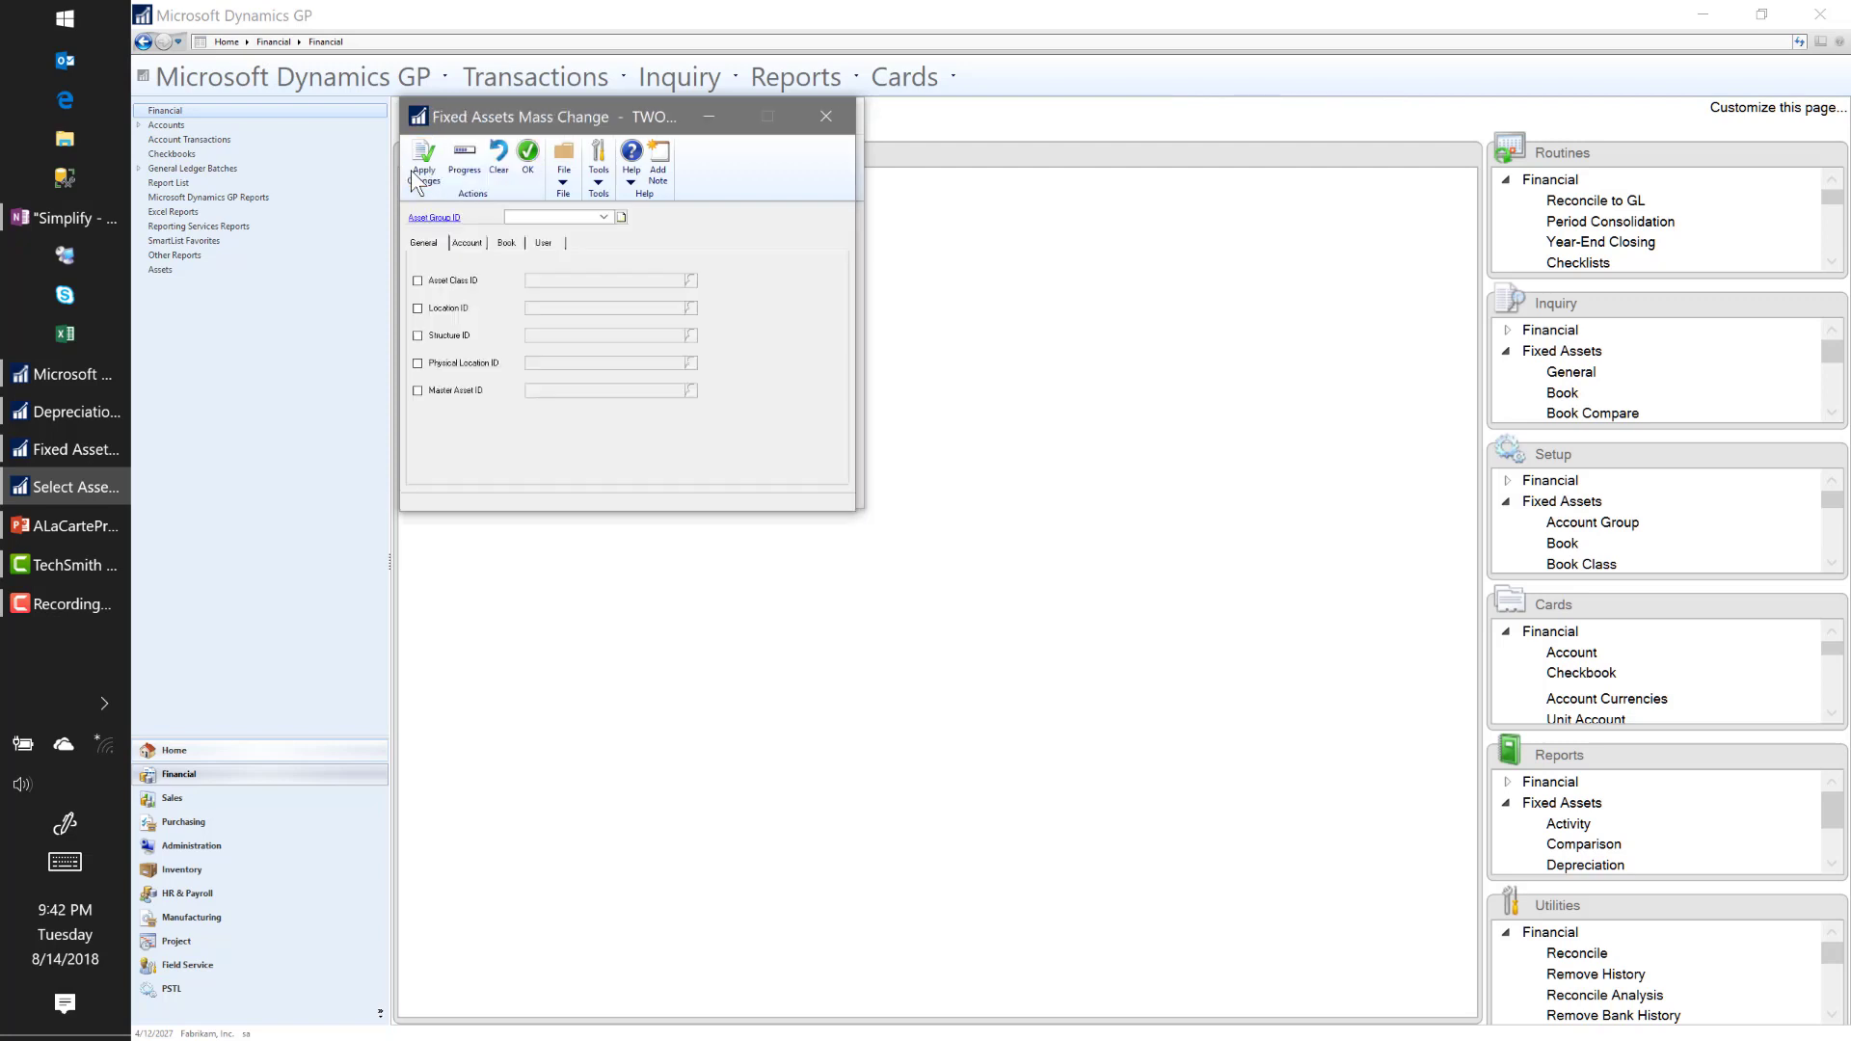
Step: Choose AUTO-081418 as the asset group for the mass change
{"action": "left_click", "coordinate": [600, 220]}
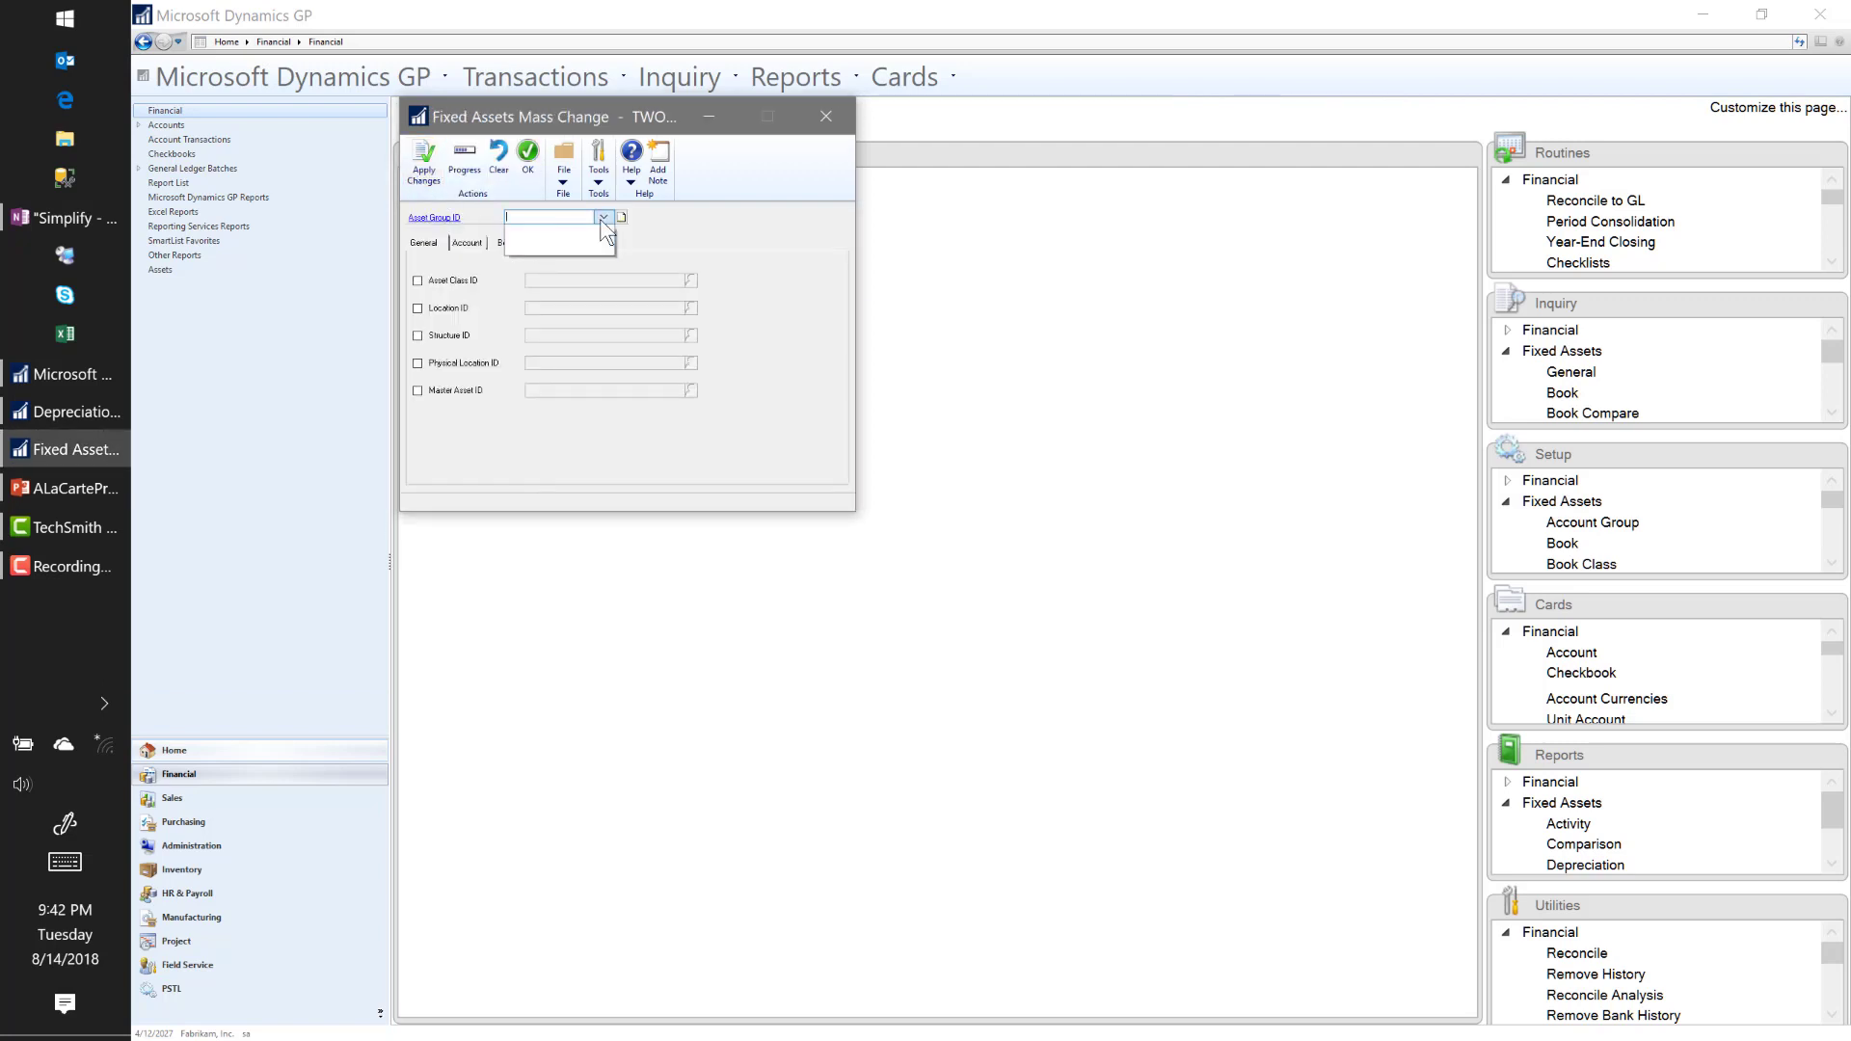
{"action": "left_click", "coordinate": [601, 220]}
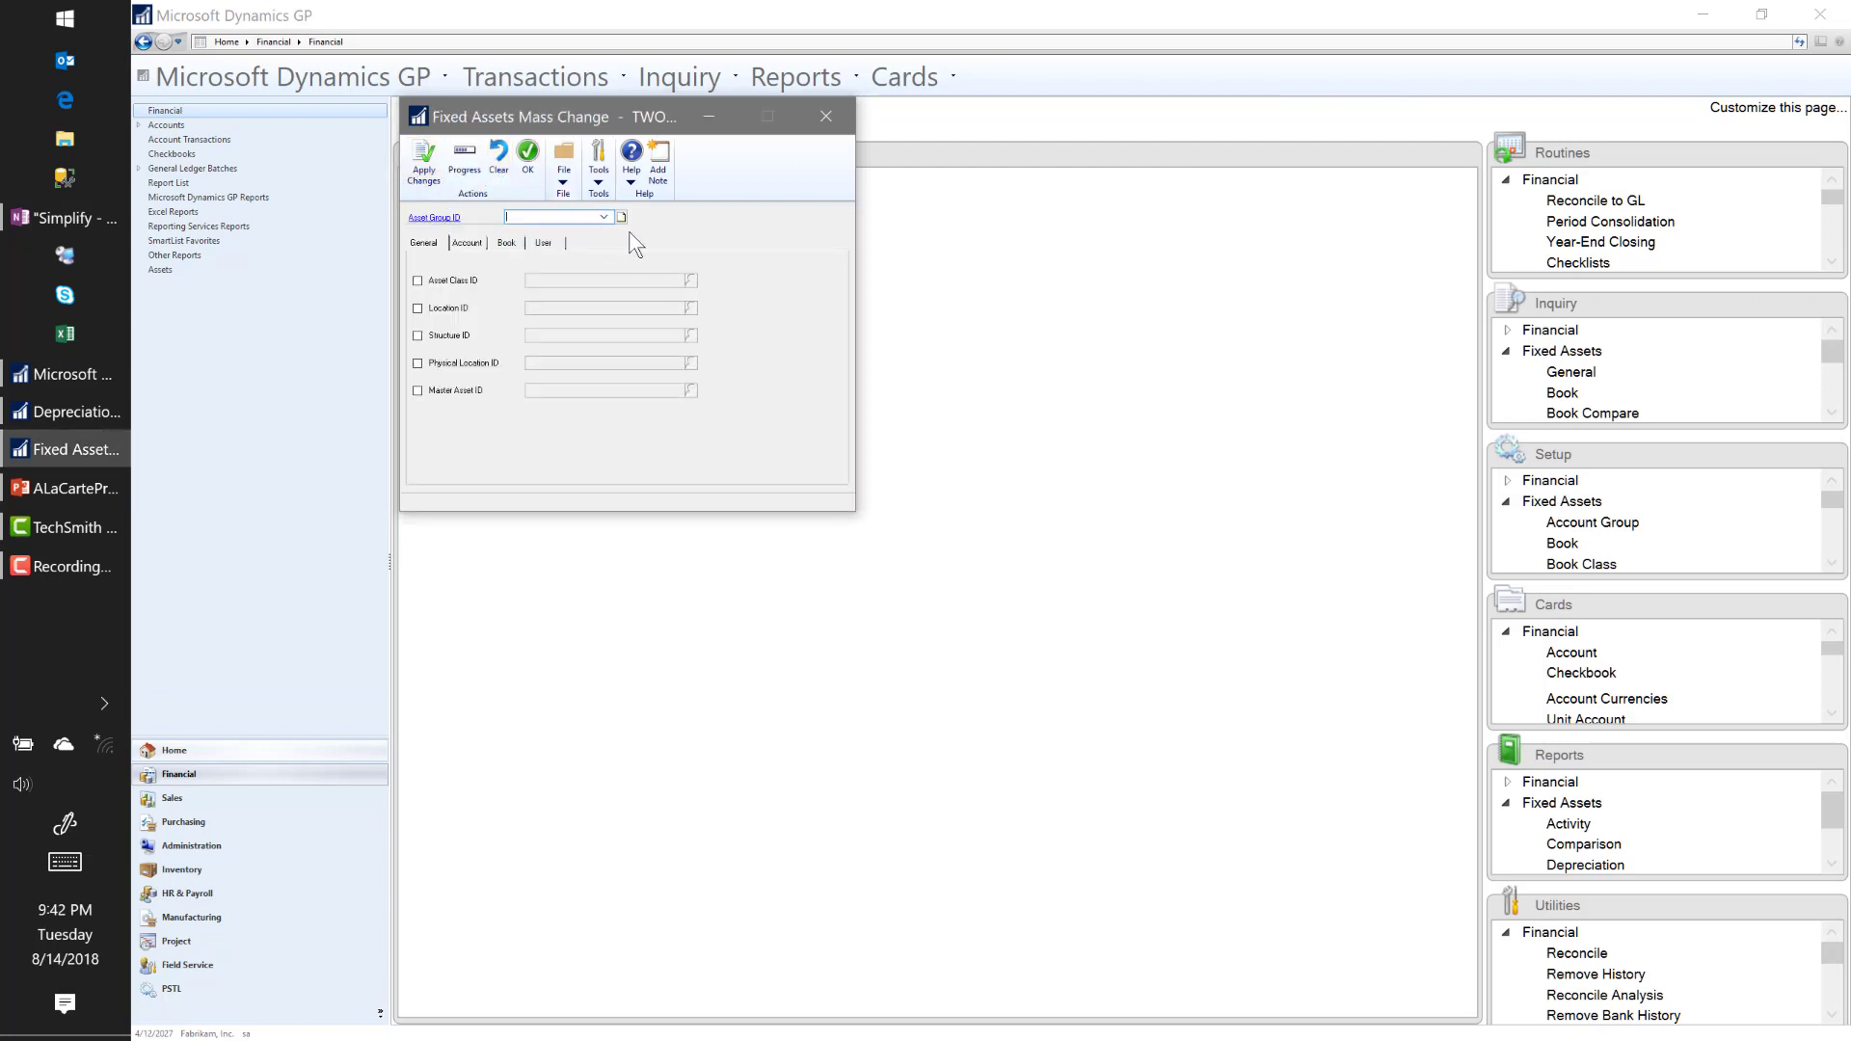
{"action": "left_click", "coordinate": [605, 218]}
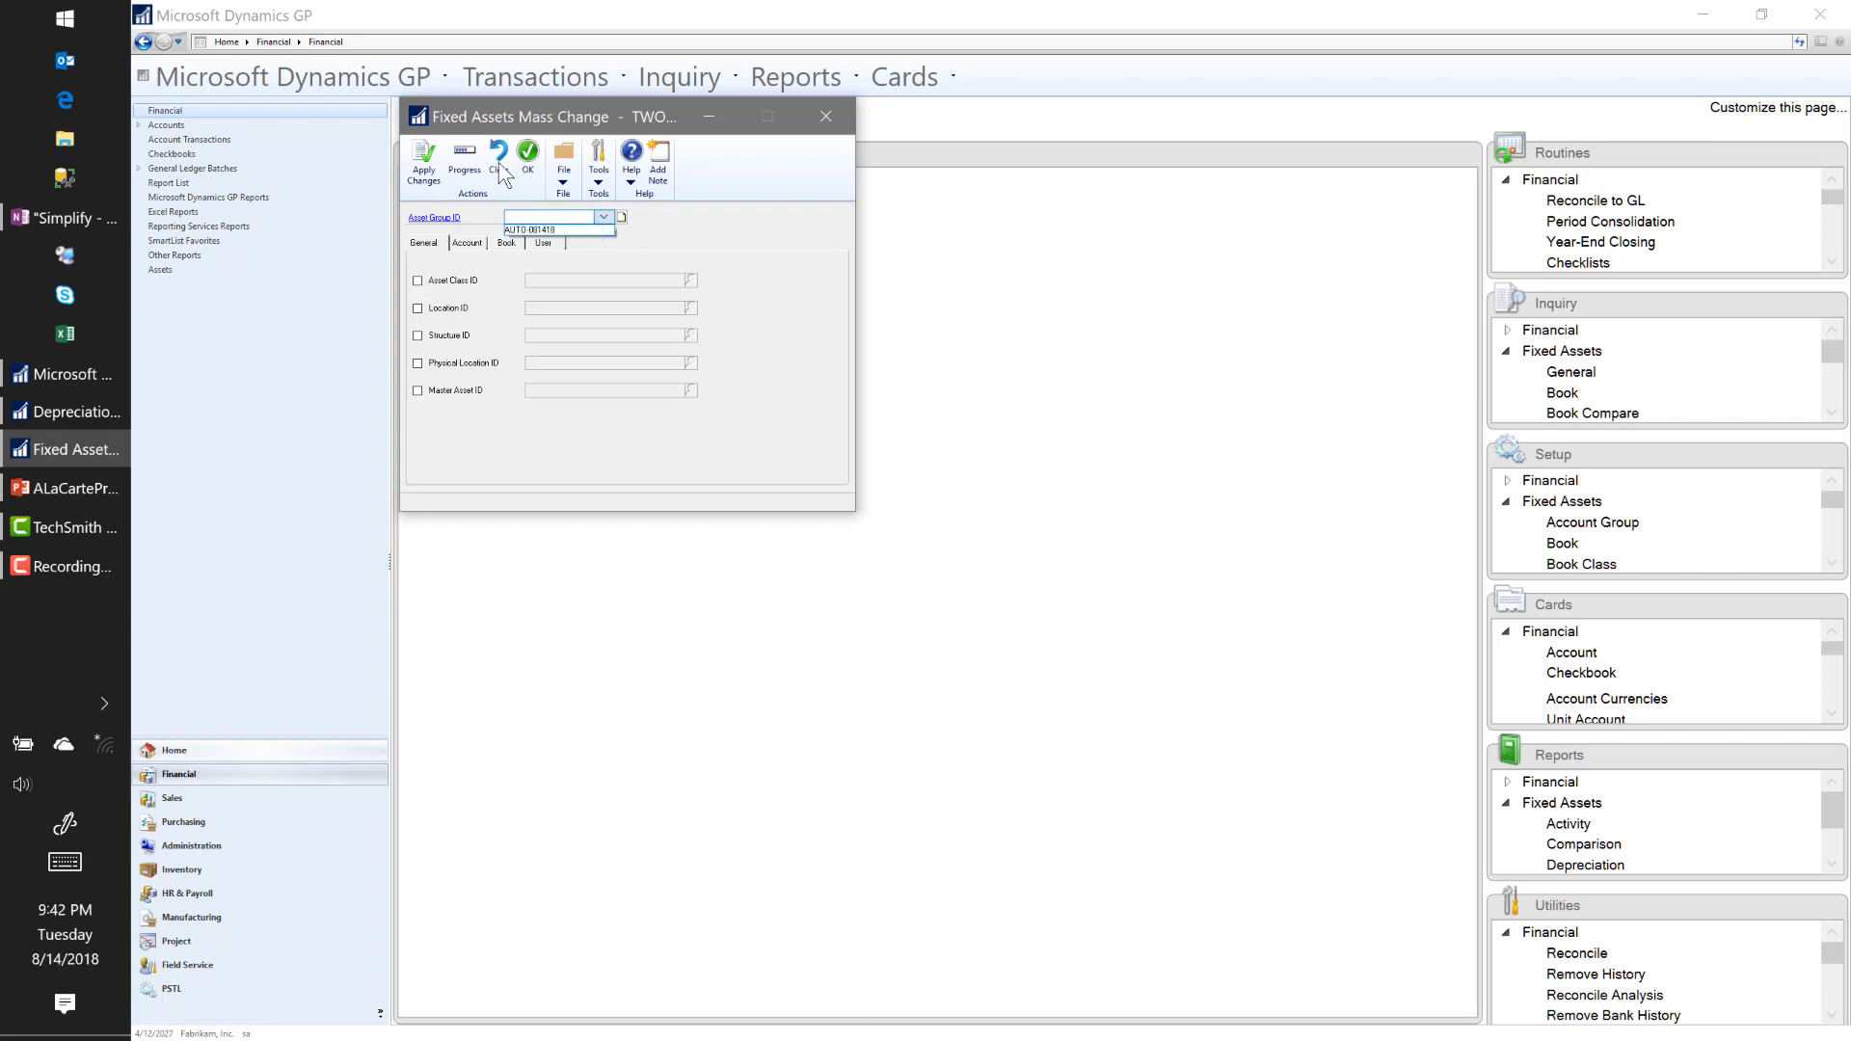
{"action": "left_click", "coordinate": [549, 230]}
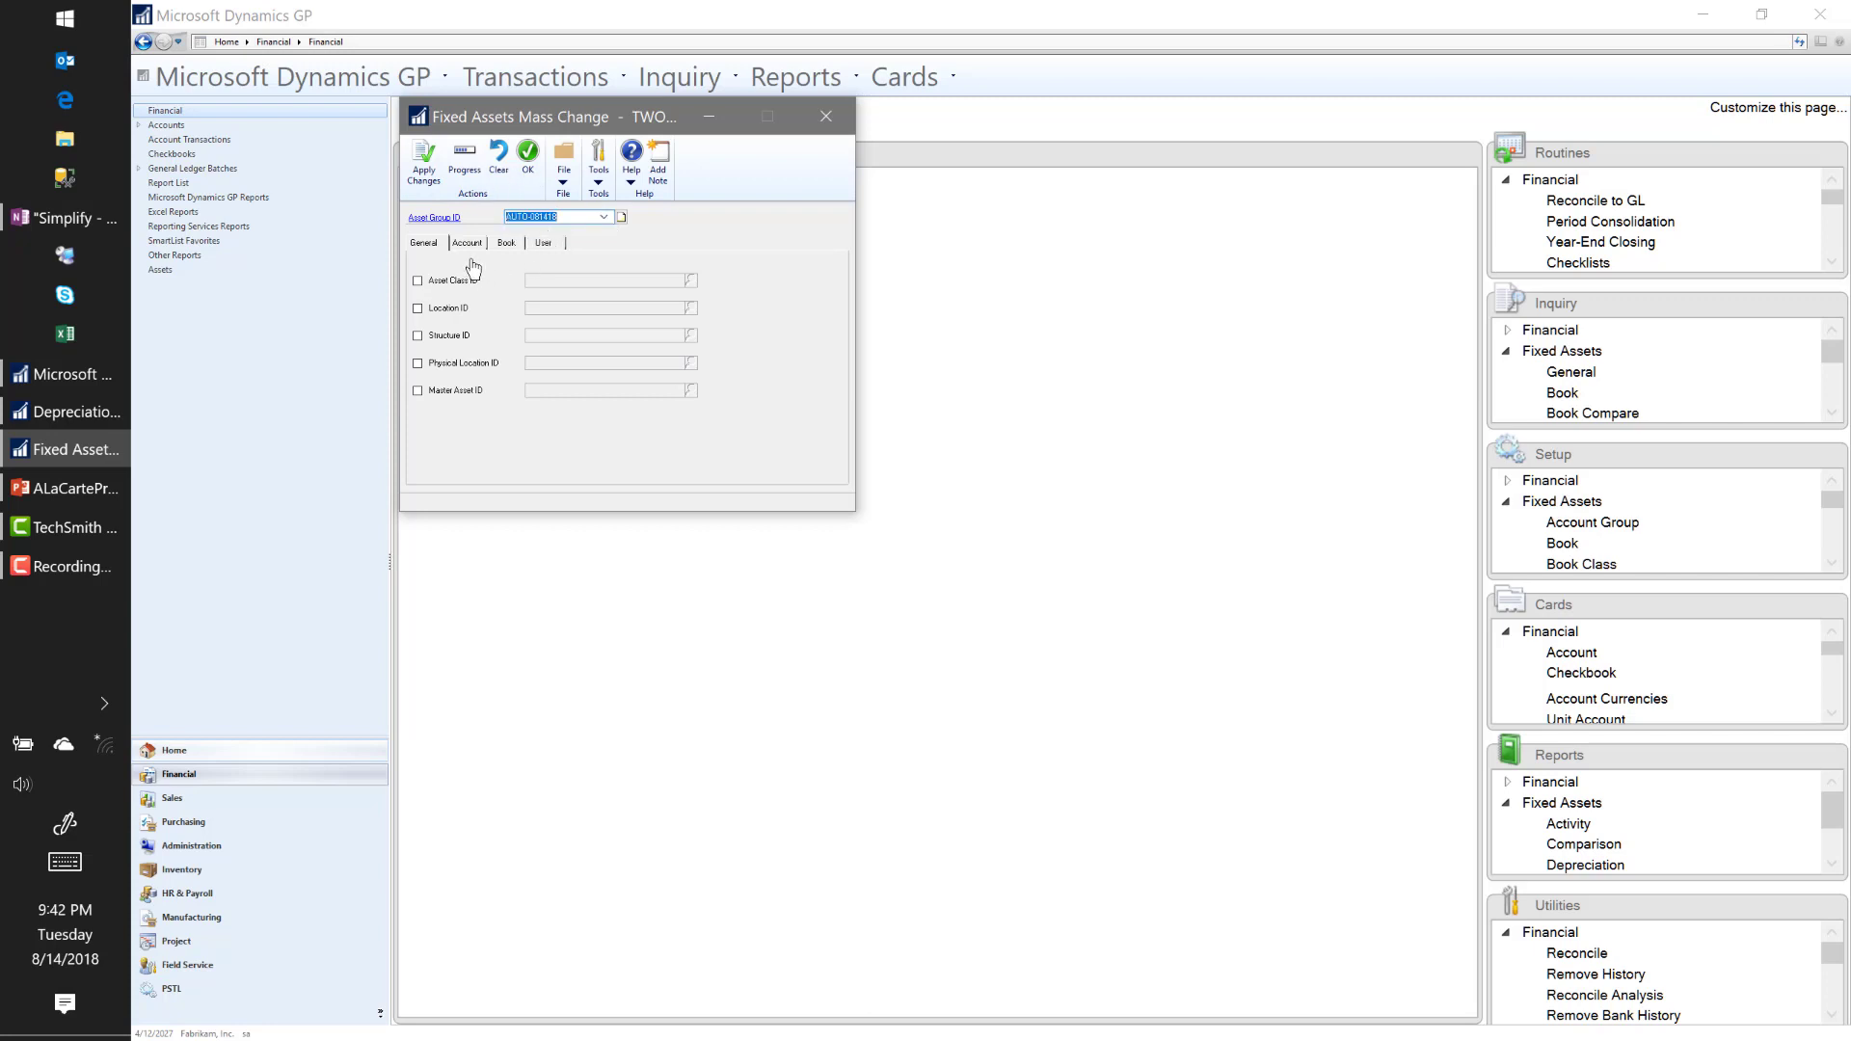
Step: Set the mass change's book values to a special depreciation allowance of Yes at 100.00%
{"action": "left_click", "coordinate": [417, 281]}
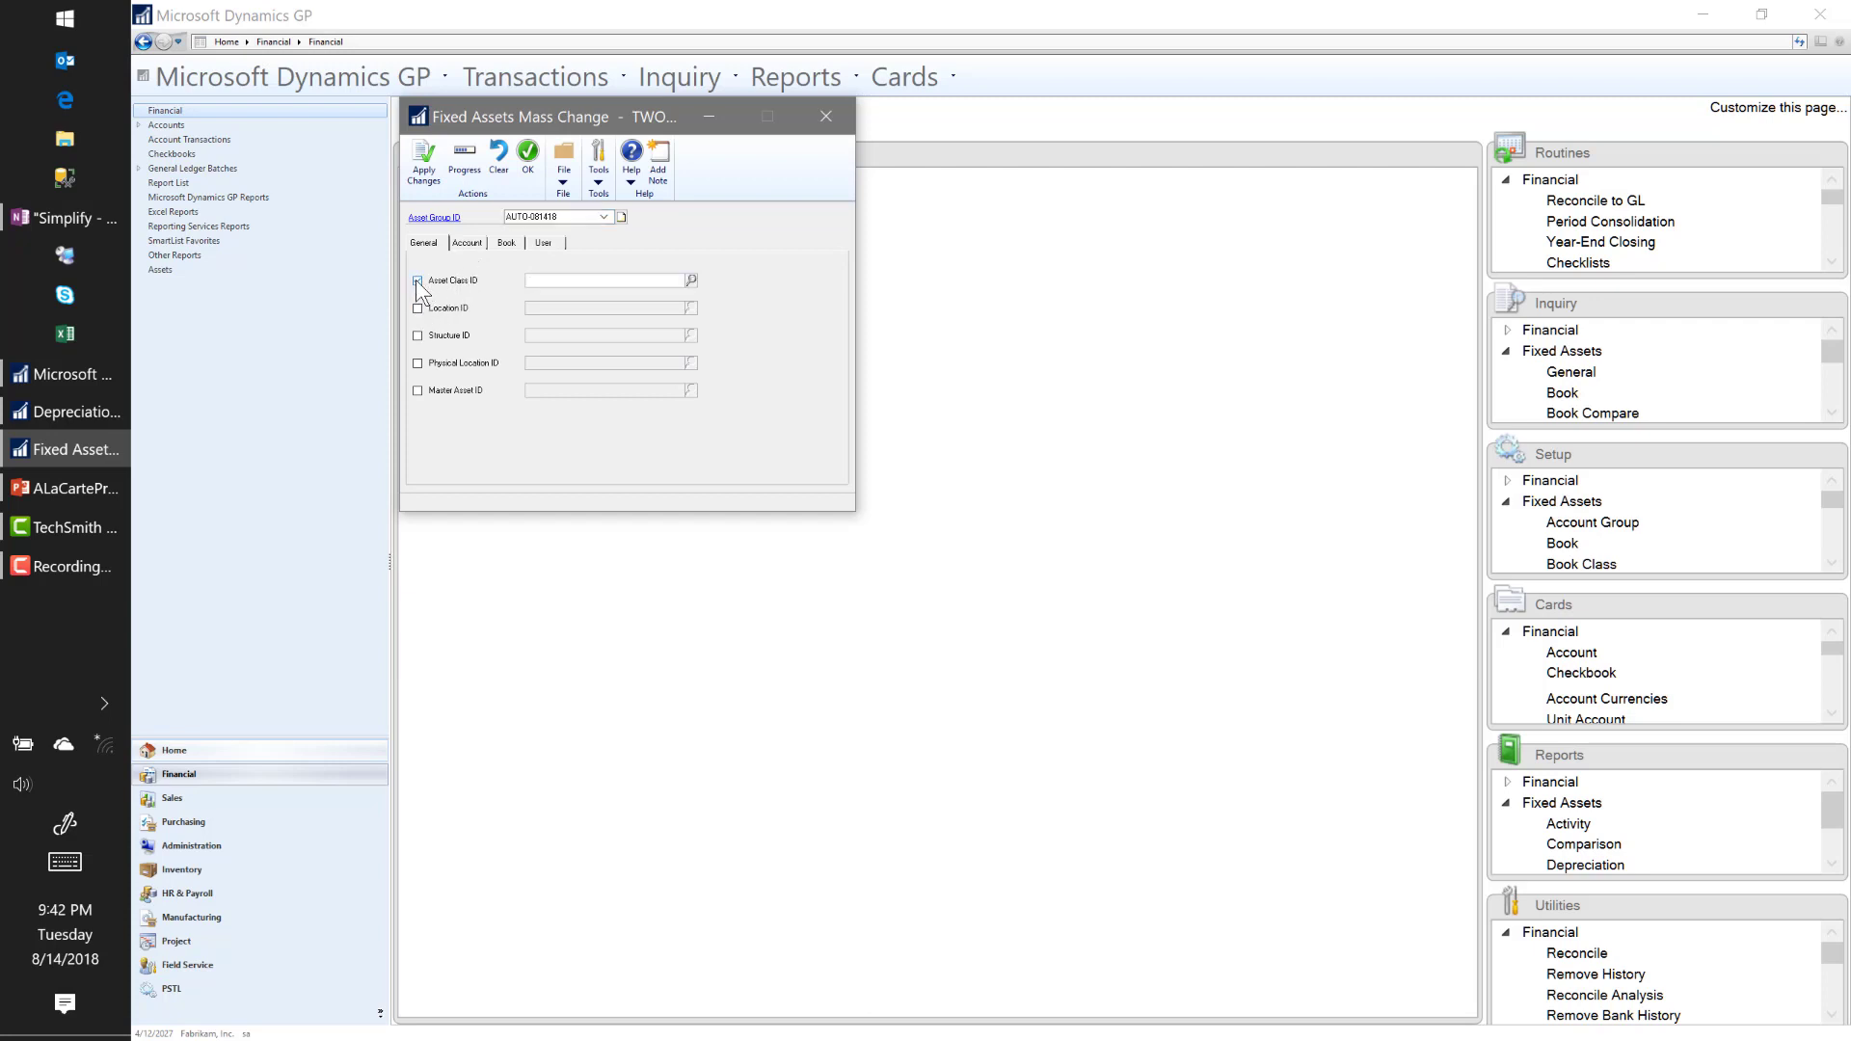
{"action": "left_click", "coordinate": [417, 281]}
{"action": "left_click", "coordinate": [499, 241]}
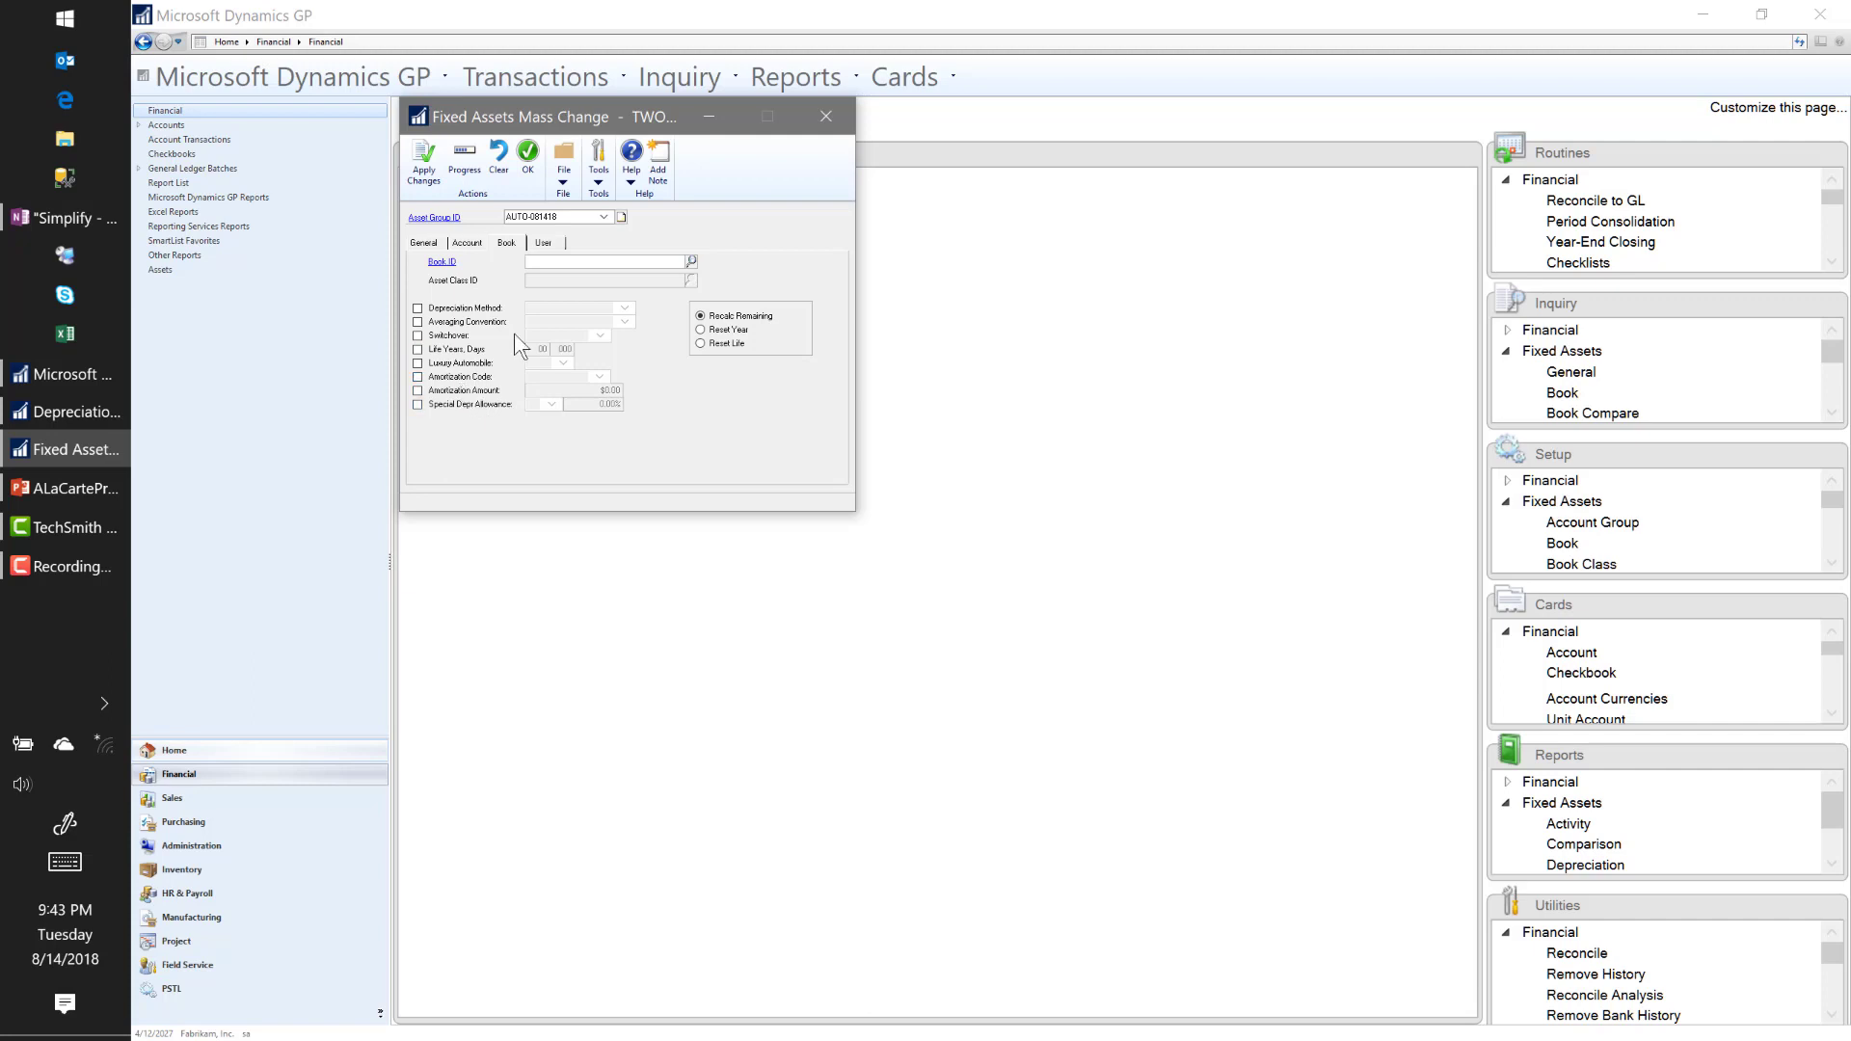
{"action": "left_click", "coordinate": [418, 405]}
{"action": "left_click", "coordinate": [547, 428]}
{"action": "left_click", "coordinate": [590, 405]}
Step: Try to apply the mass change, and choose FEDERAL as the book it affects
{"action": "left_click", "coordinate": [424, 159]}
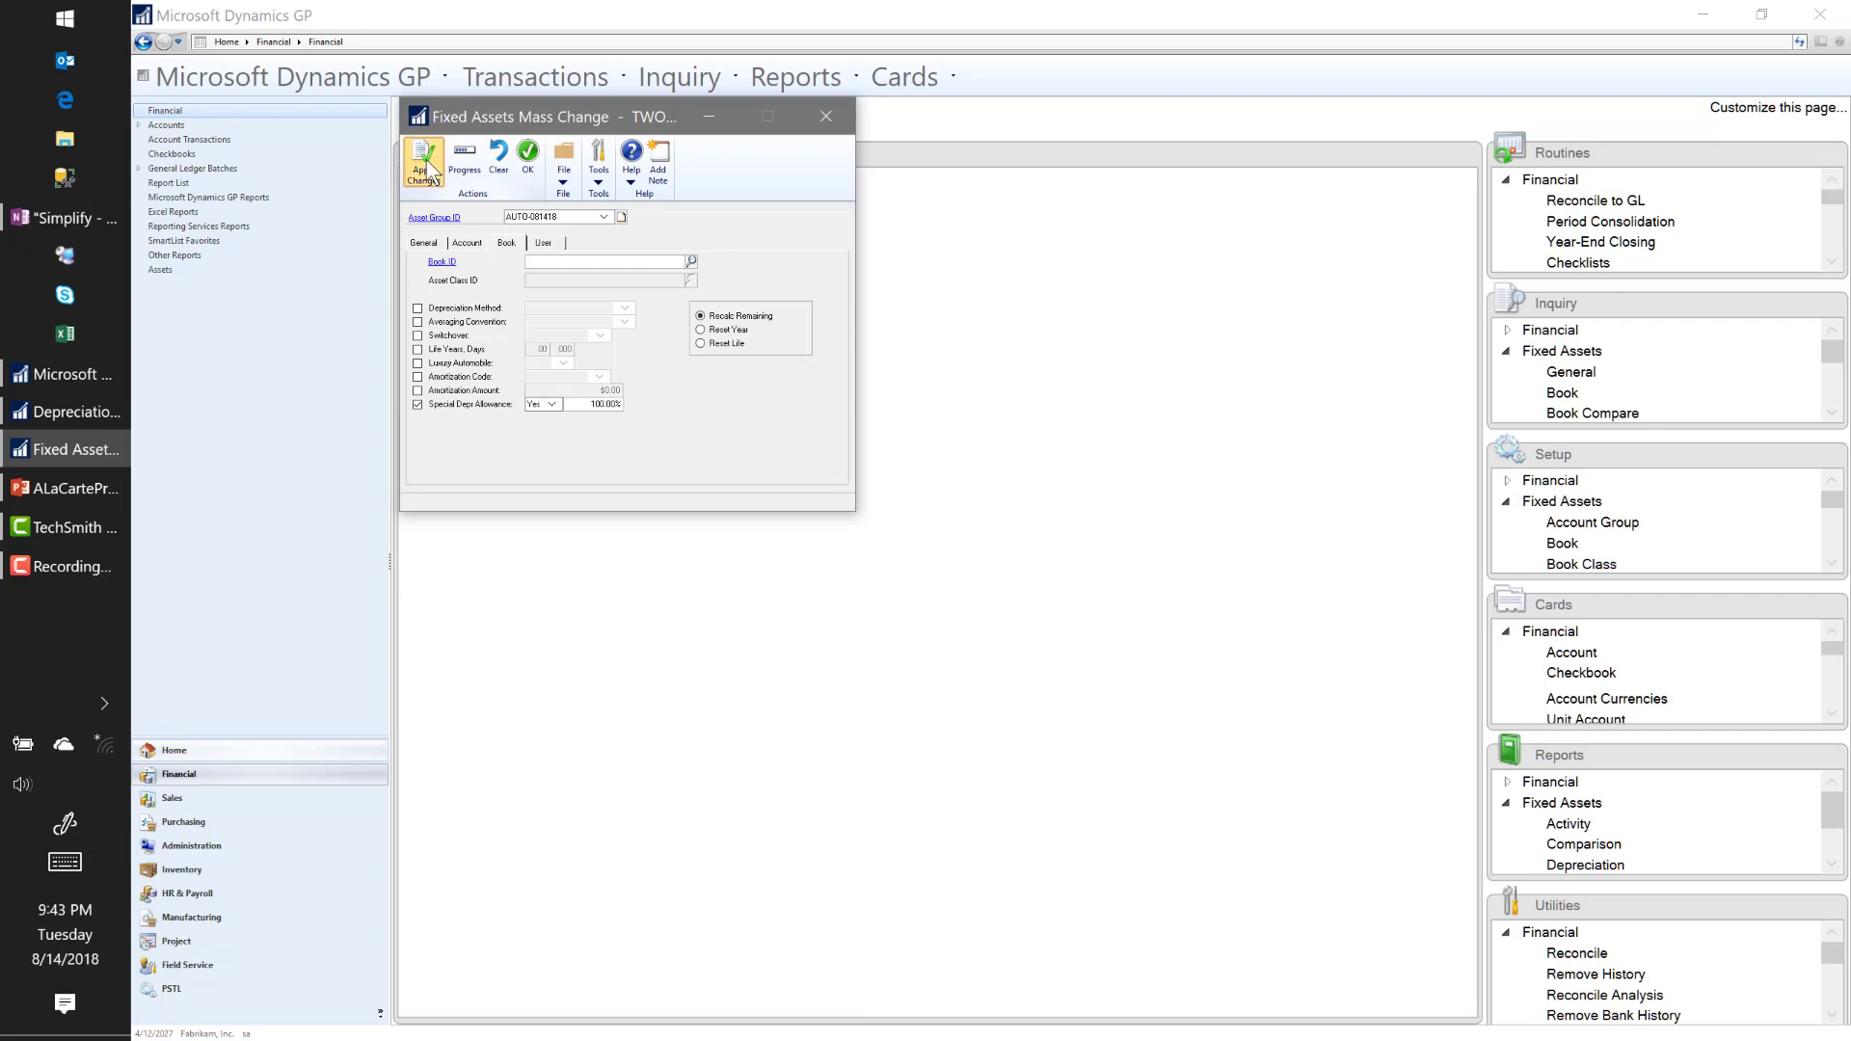
{"action": "left_click", "coordinate": [990, 576]}
{"action": "left_click", "coordinate": [691, 260]}
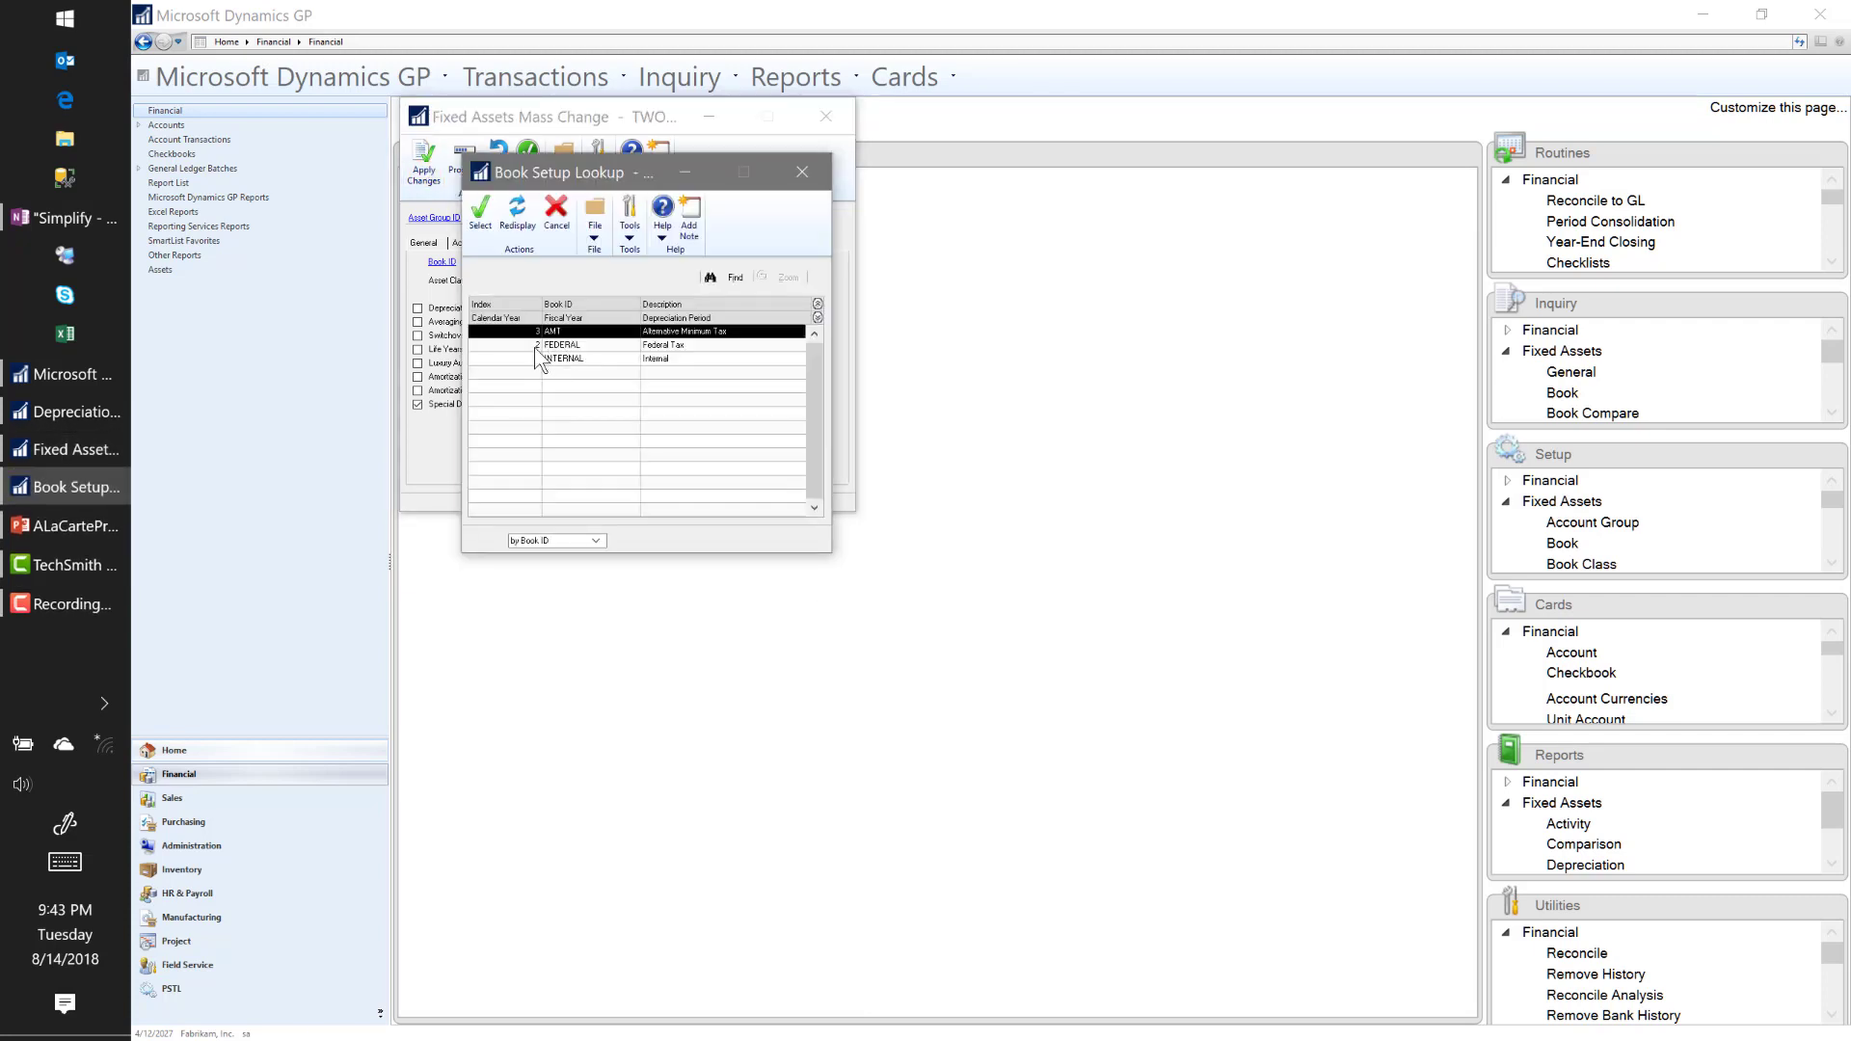
{"action": "double_click", "coordinate": [530, 344]}
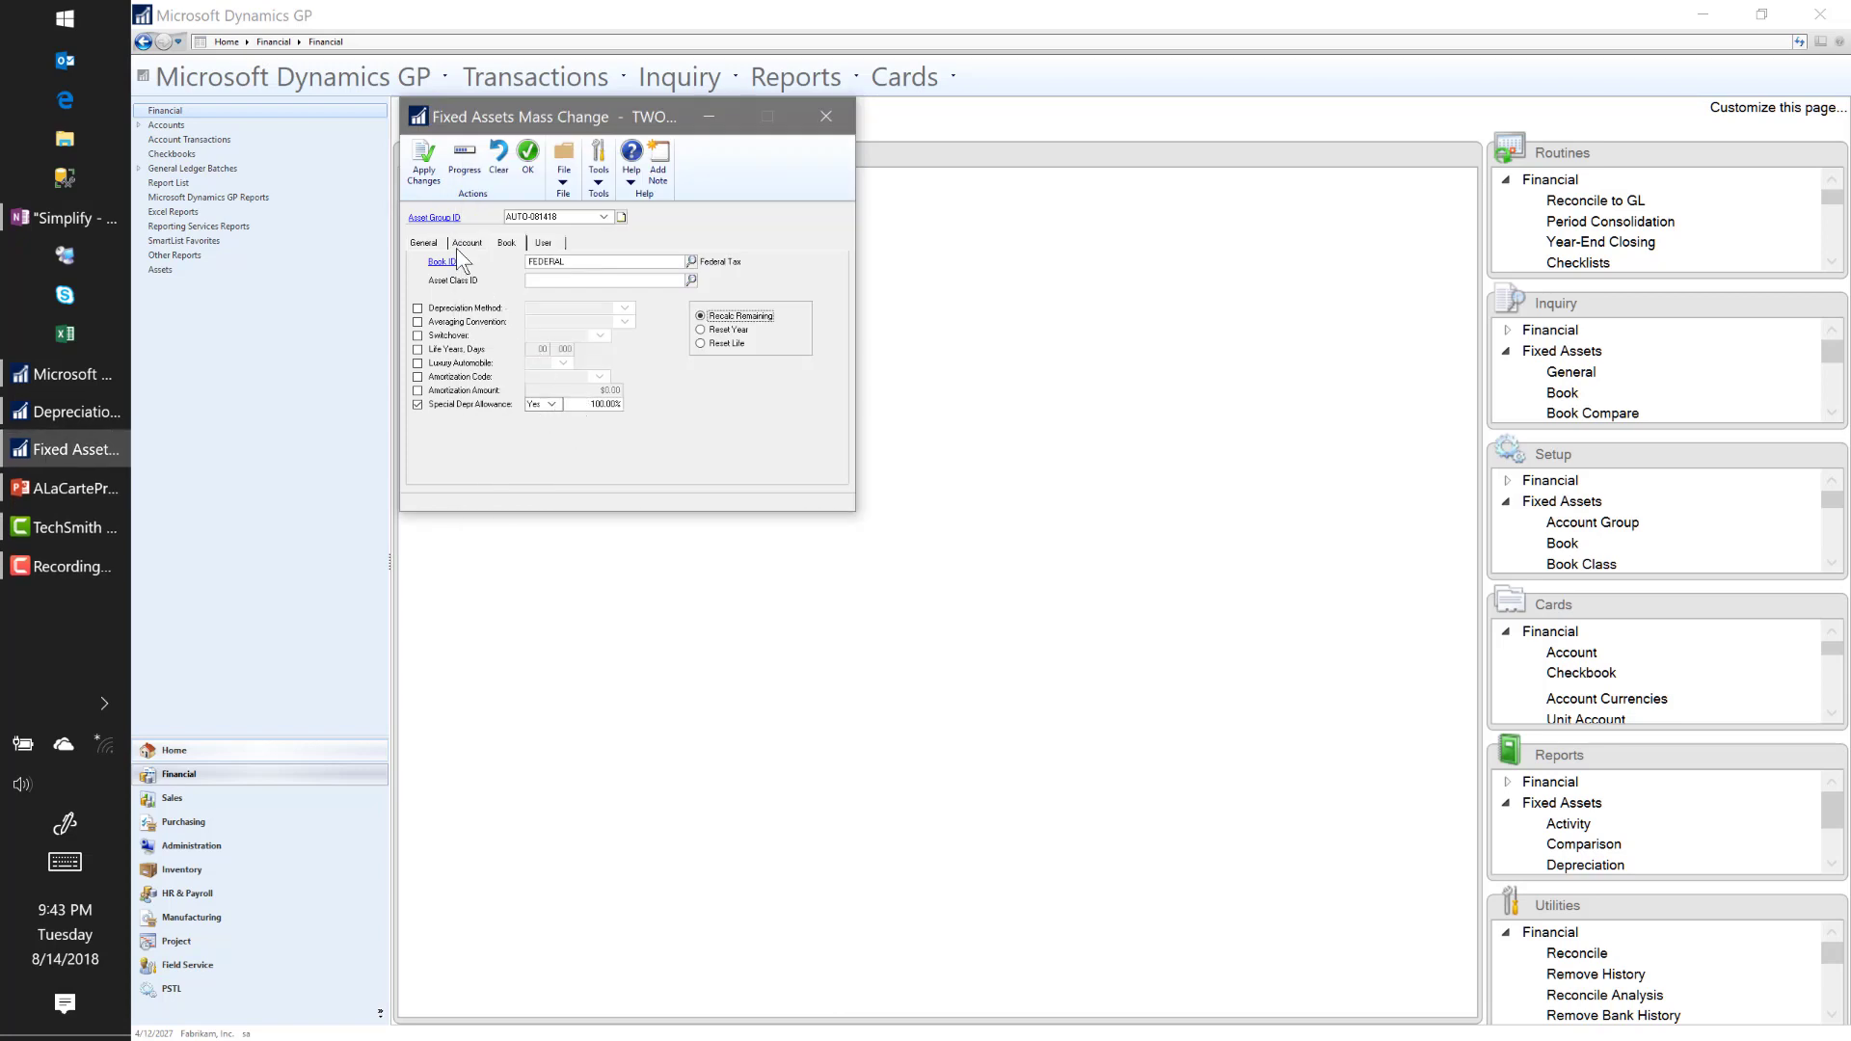
Step: Apply the mass change to the AUTO-081418 group, and close the progress and mass change windows
{"action": "left_click", "coordinate": [423, 159]}
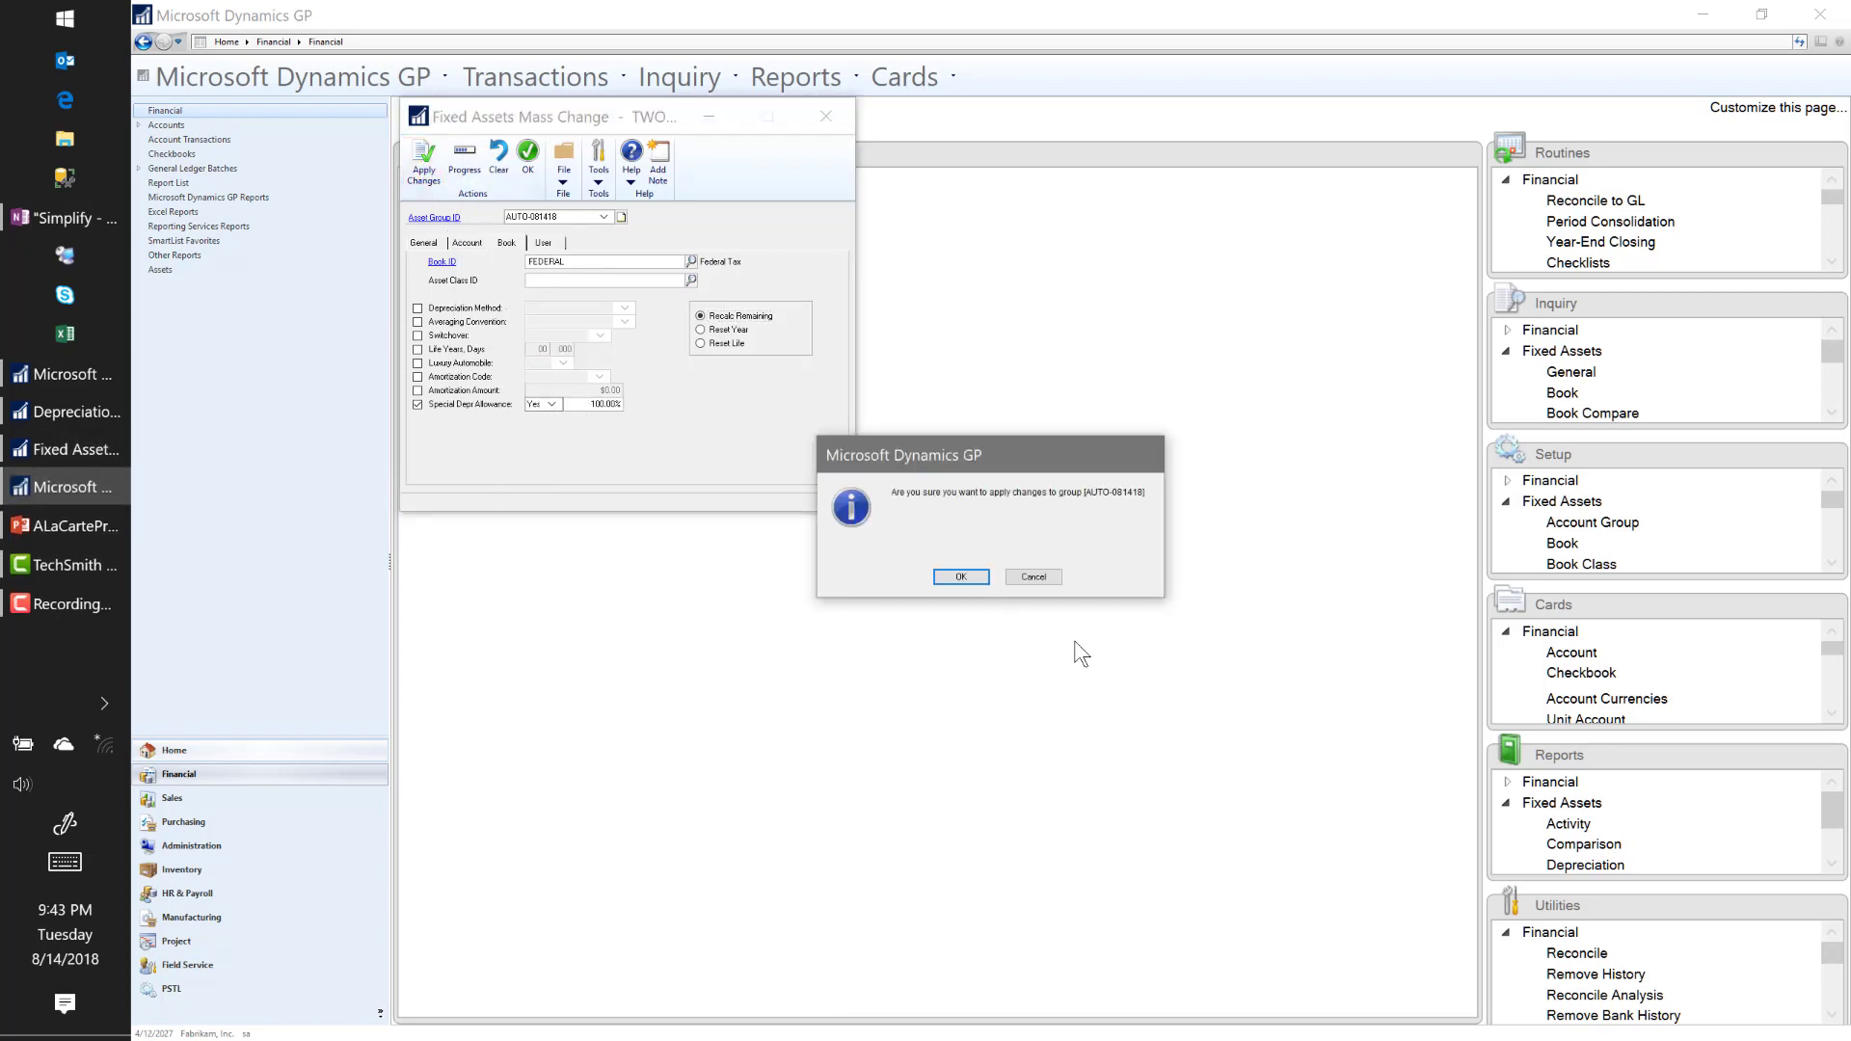
{"action": "left_click", "coordinate": [961, 577]}
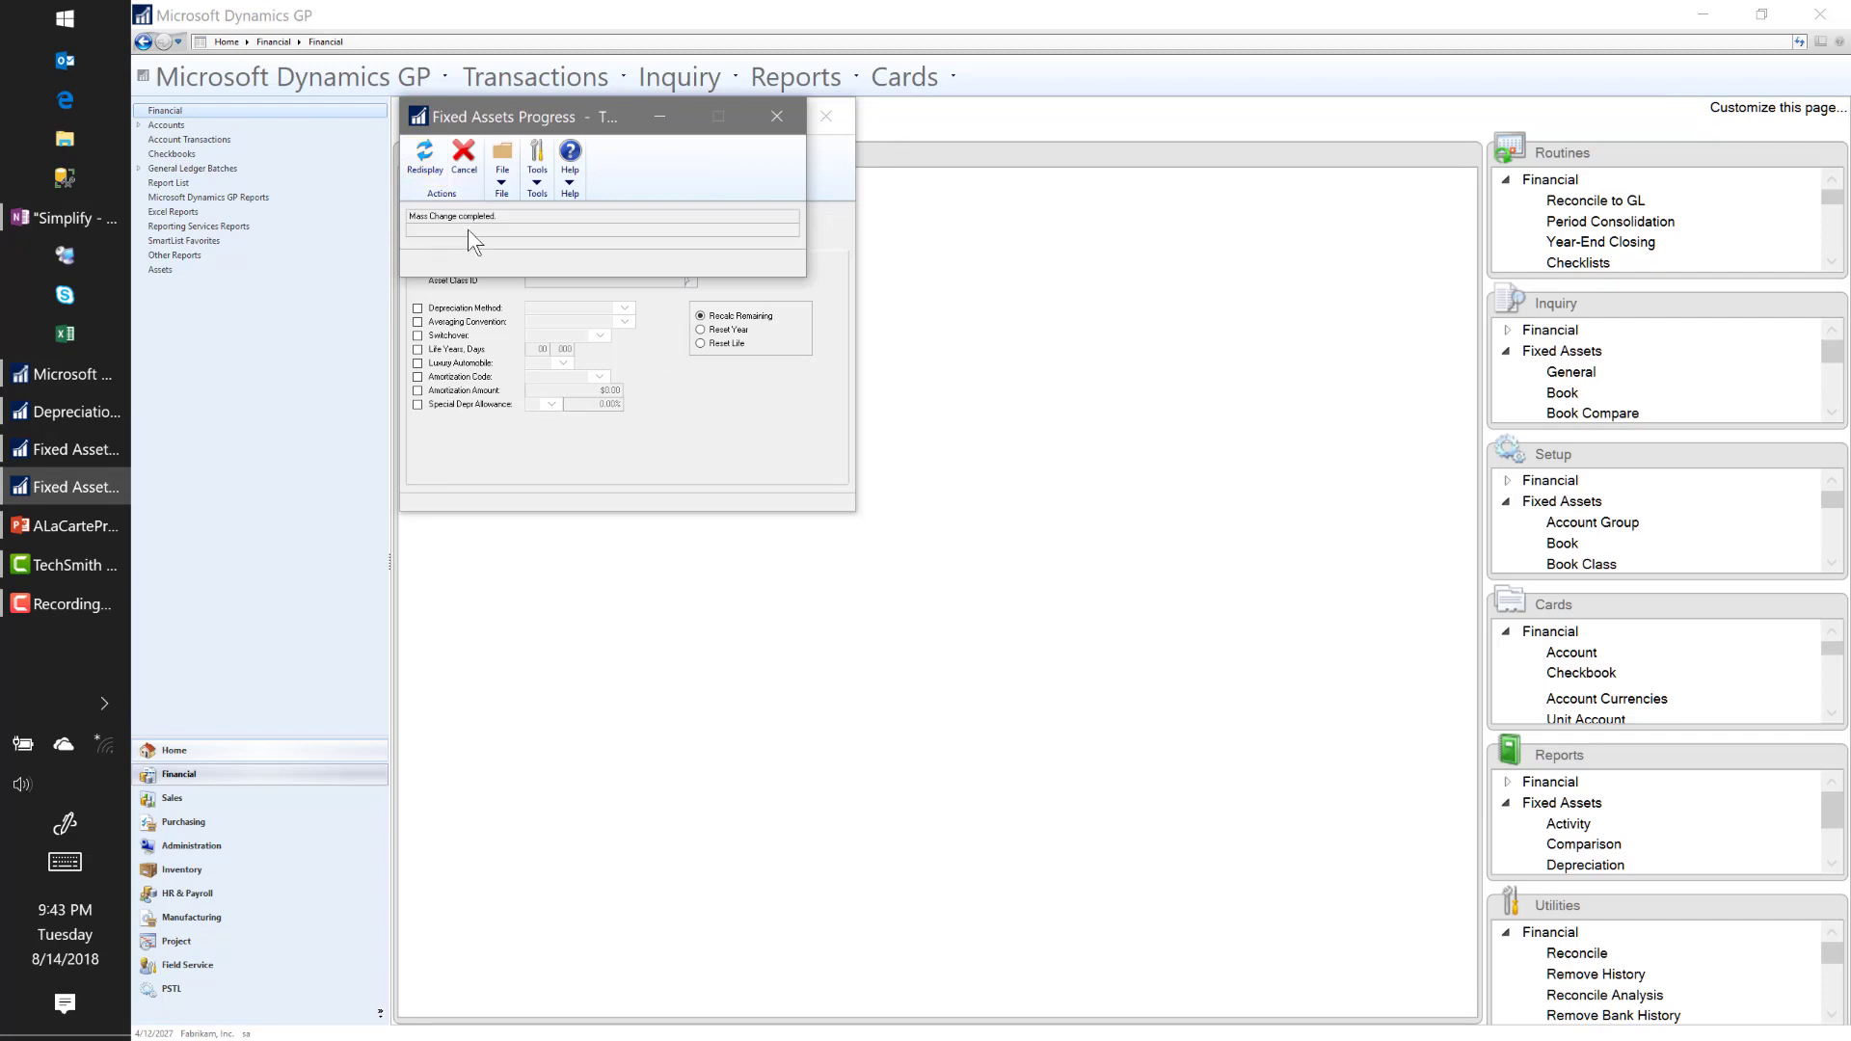
{"action": "left_click", "coordinate": [474, 179]}
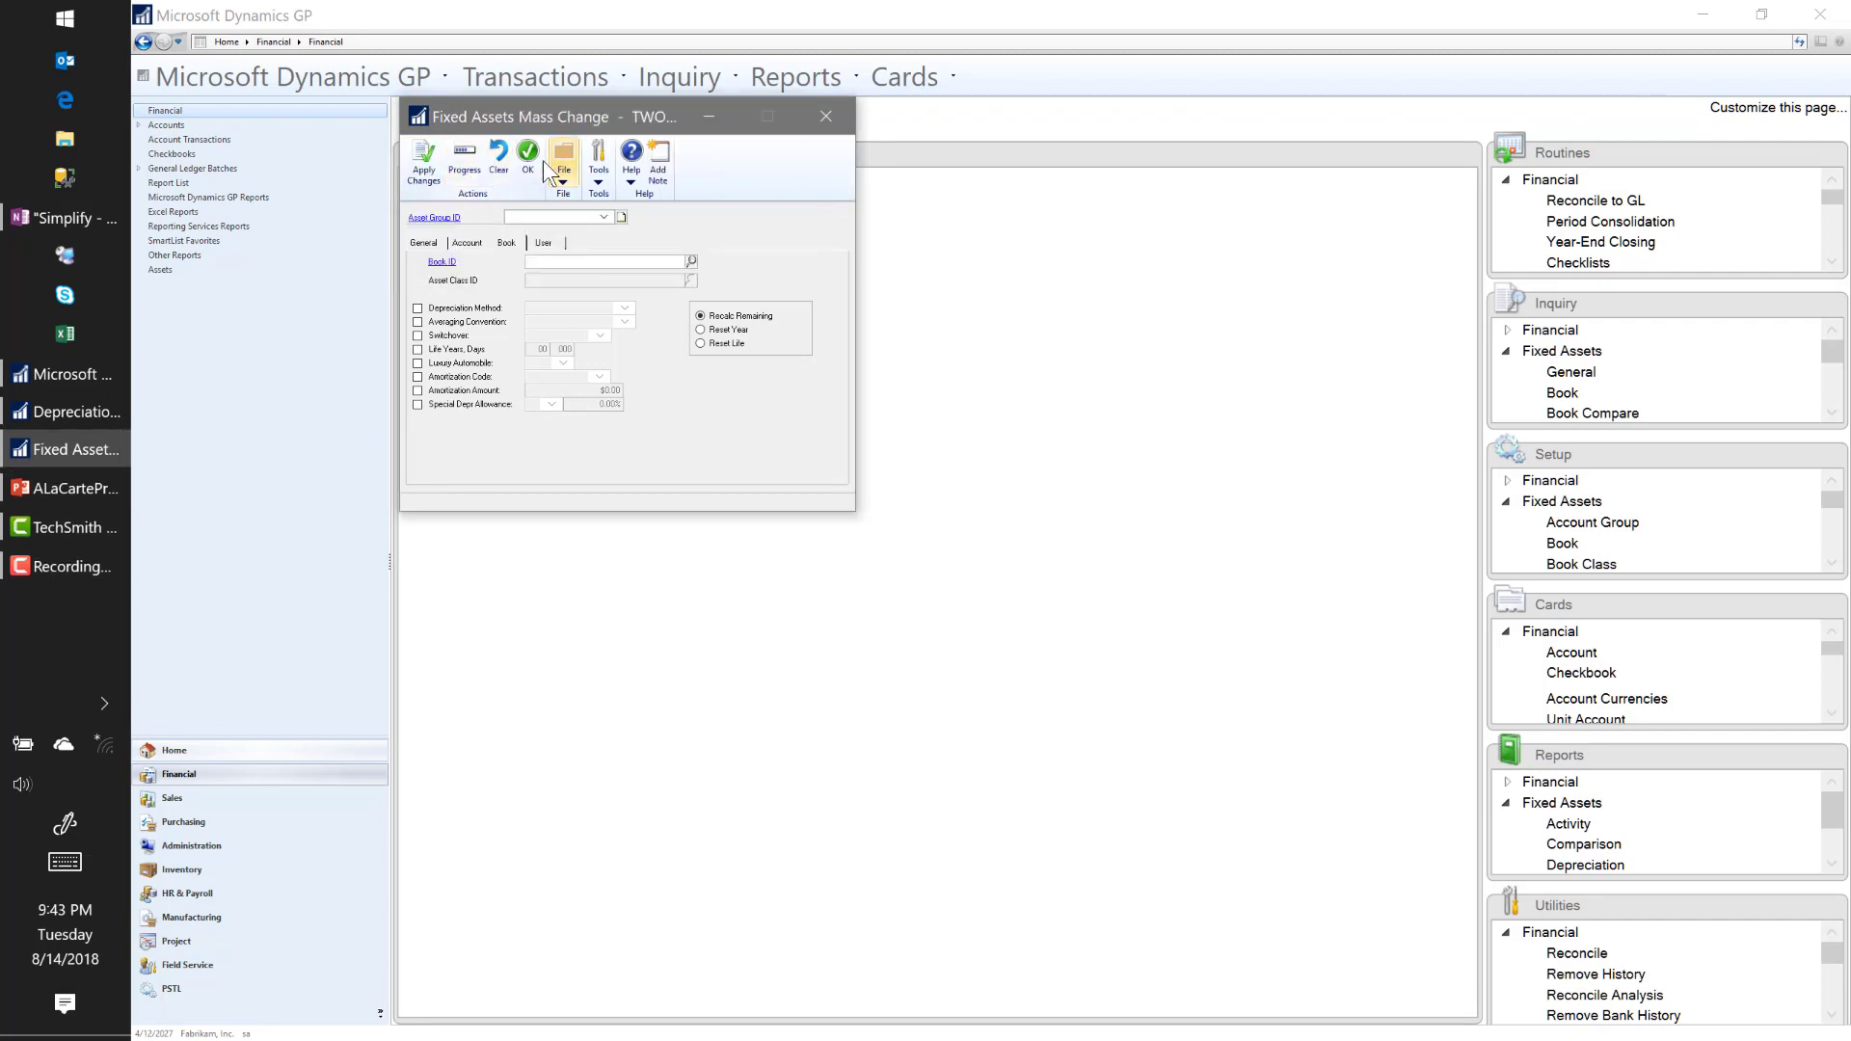
{"action": "left_click", "coordinate": [559, 176]}
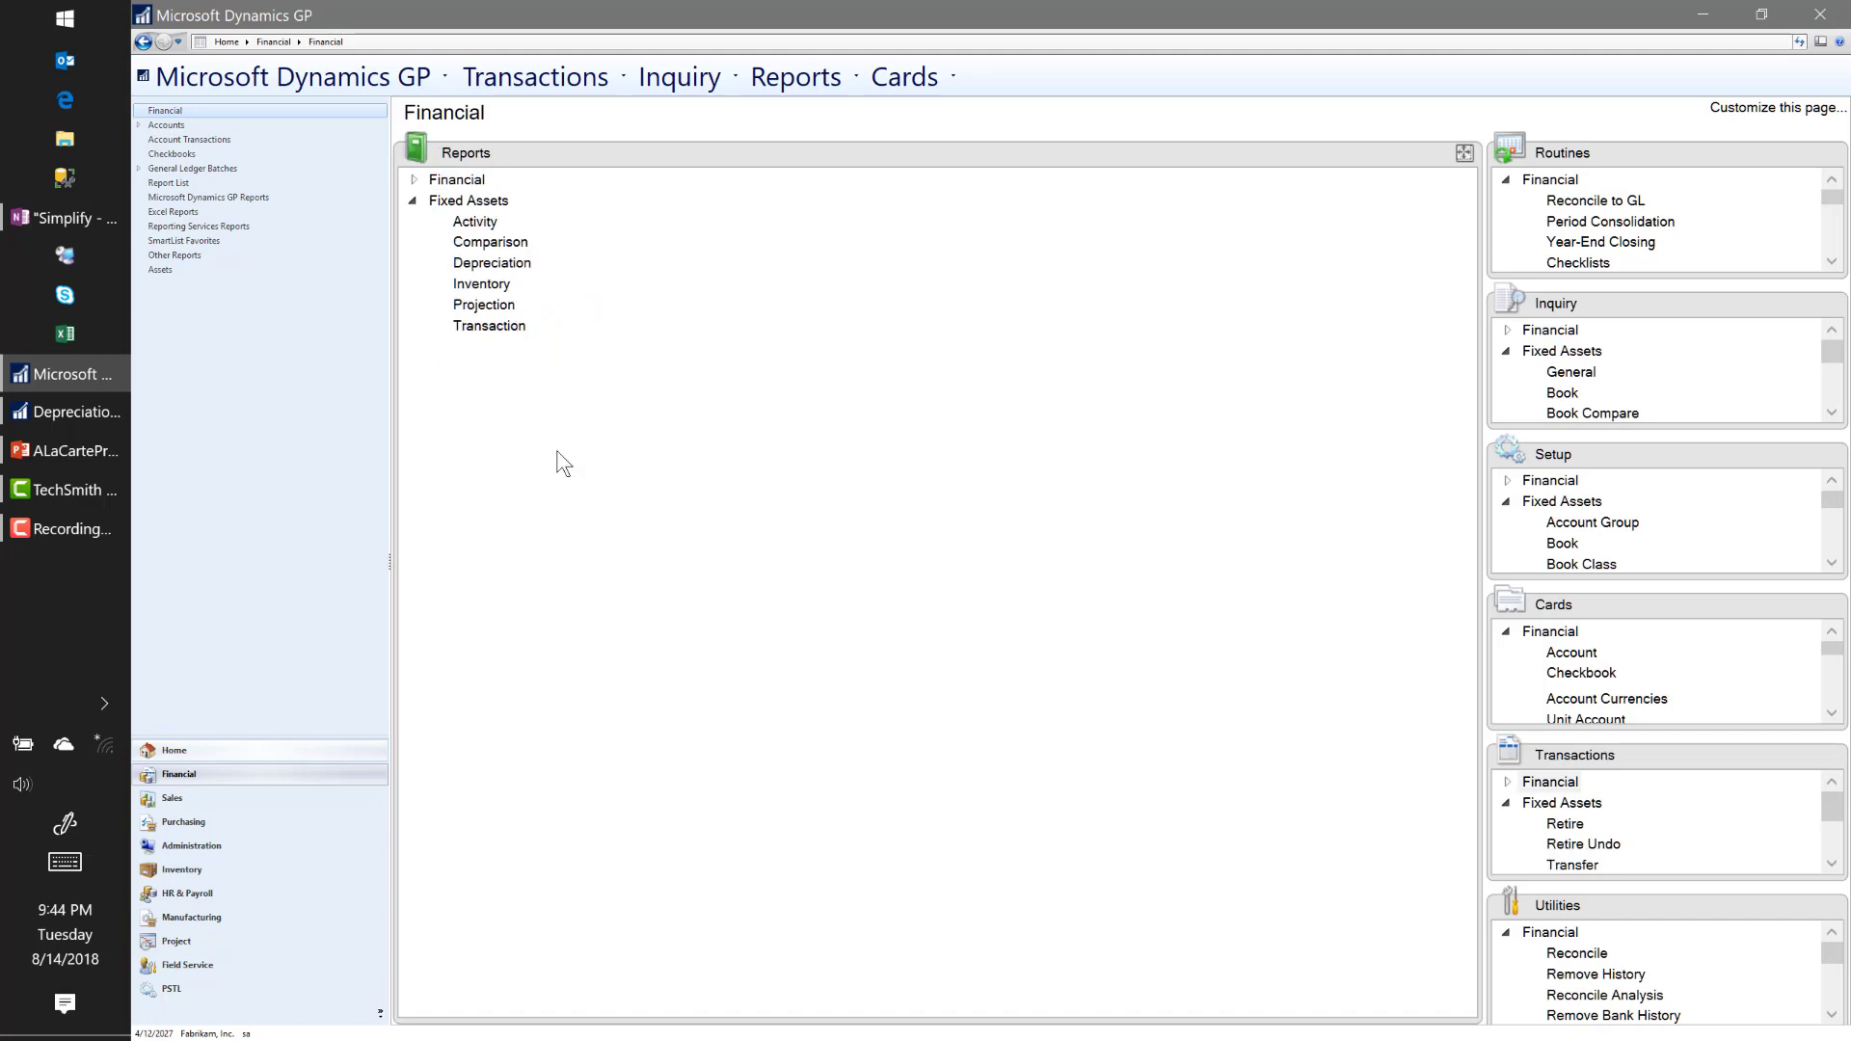
Step: Examine the fixed asset activity report types, including Fixed Assets to General Ledger Reconciliation and Mid-Quarter Applicability, and close the activity reports
{"action": "left_click", "coordinate": [480, 227]}
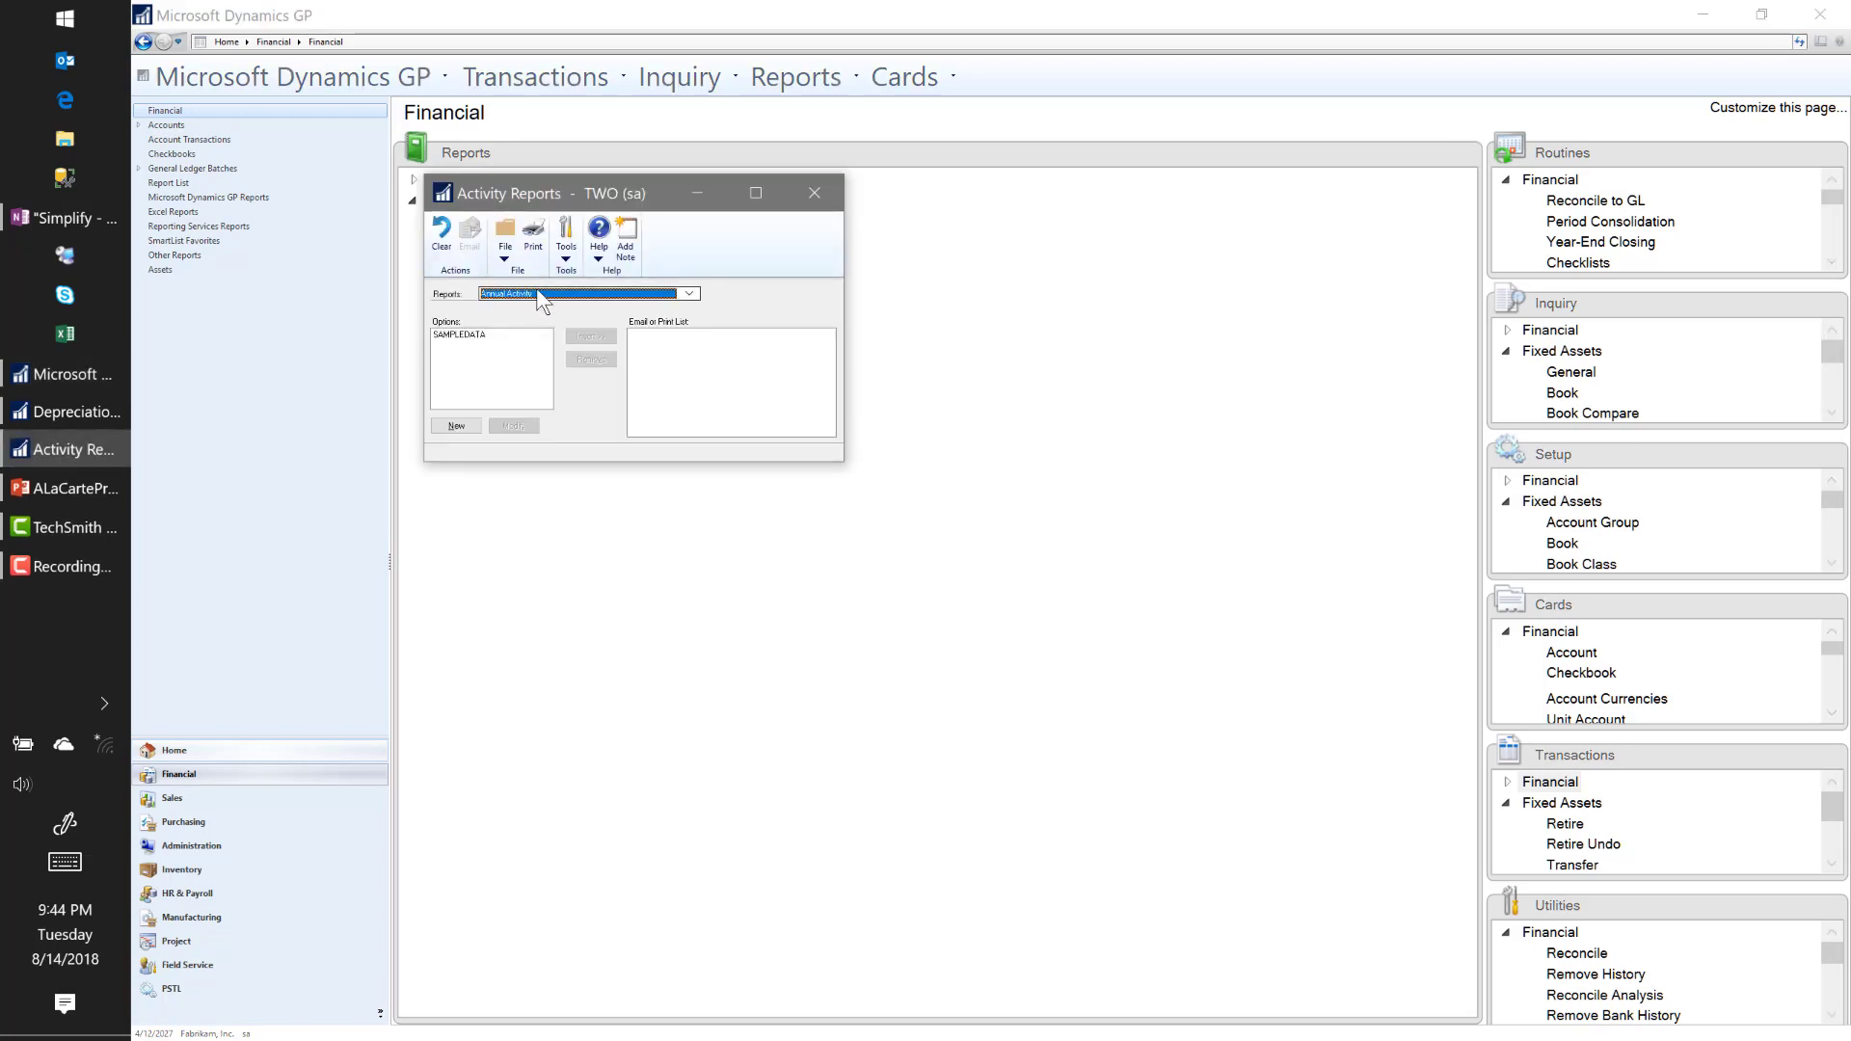
{"action": "left_click", "coordinate": [540, 294]}
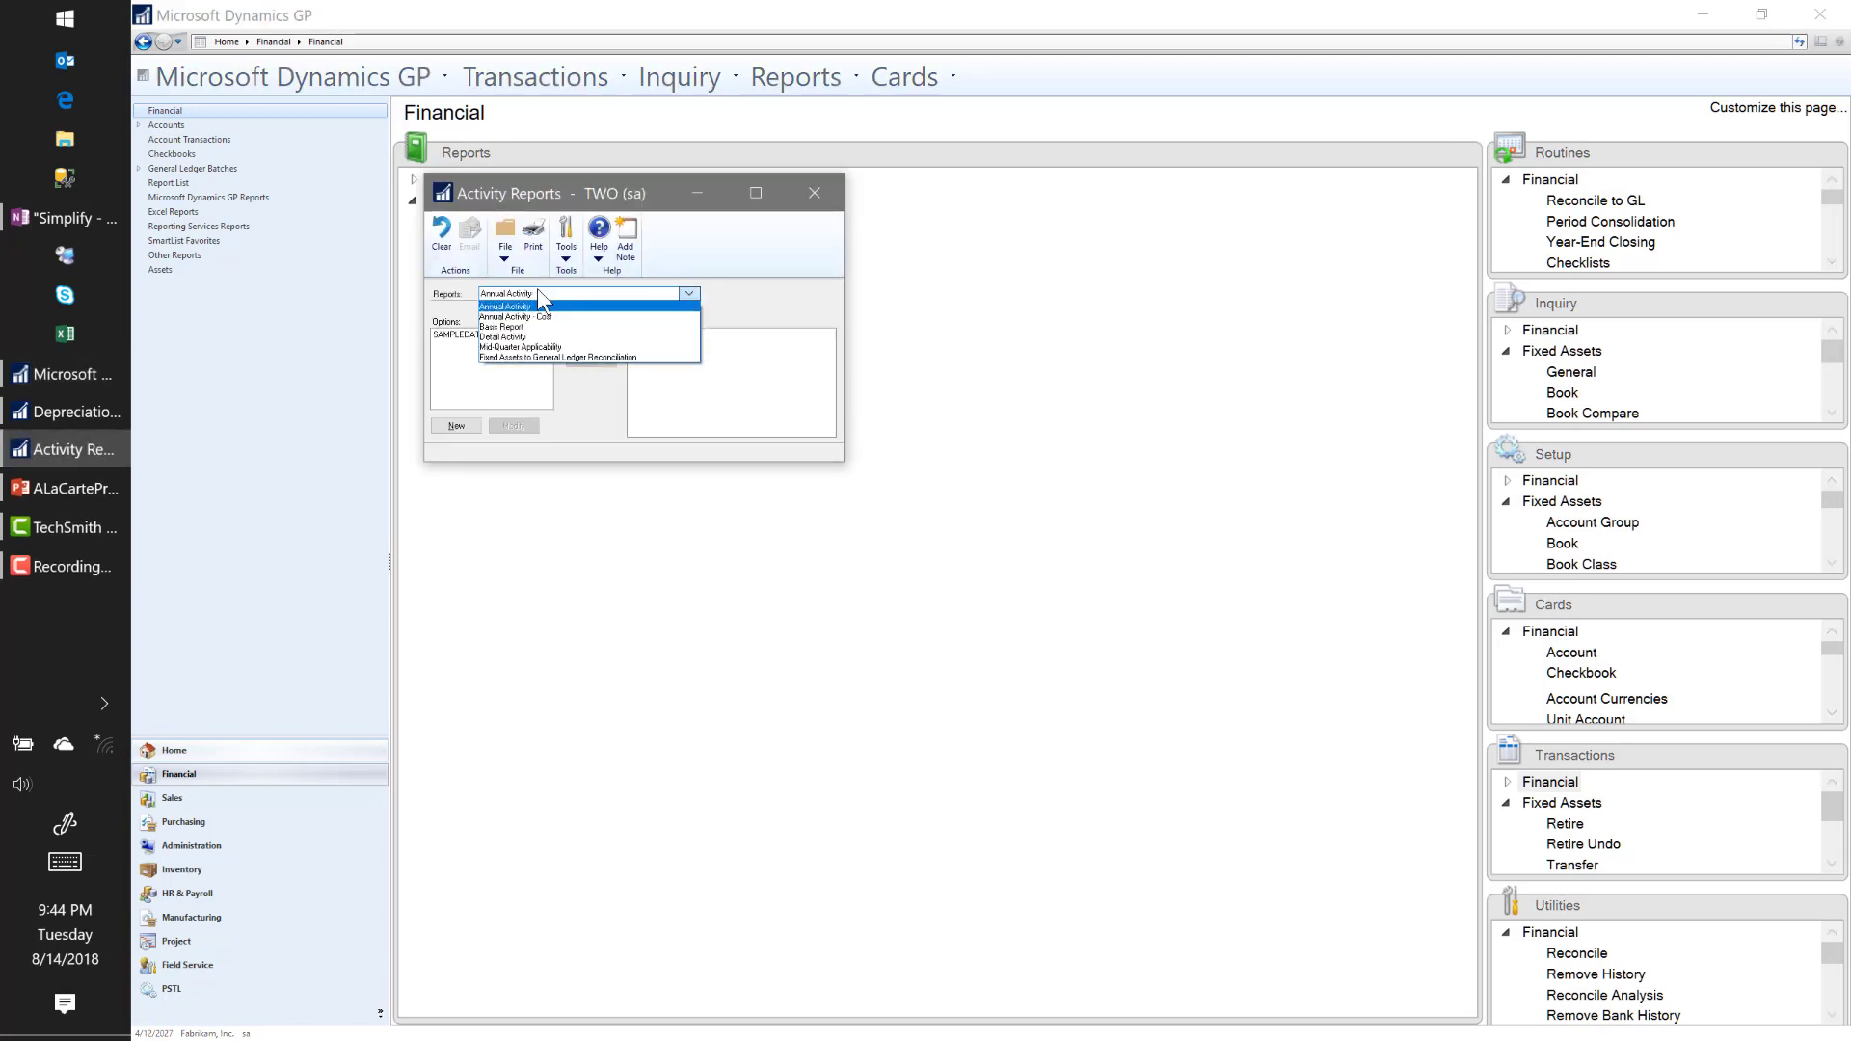
{"action": "left_click", "coordinate": [550, 358]}
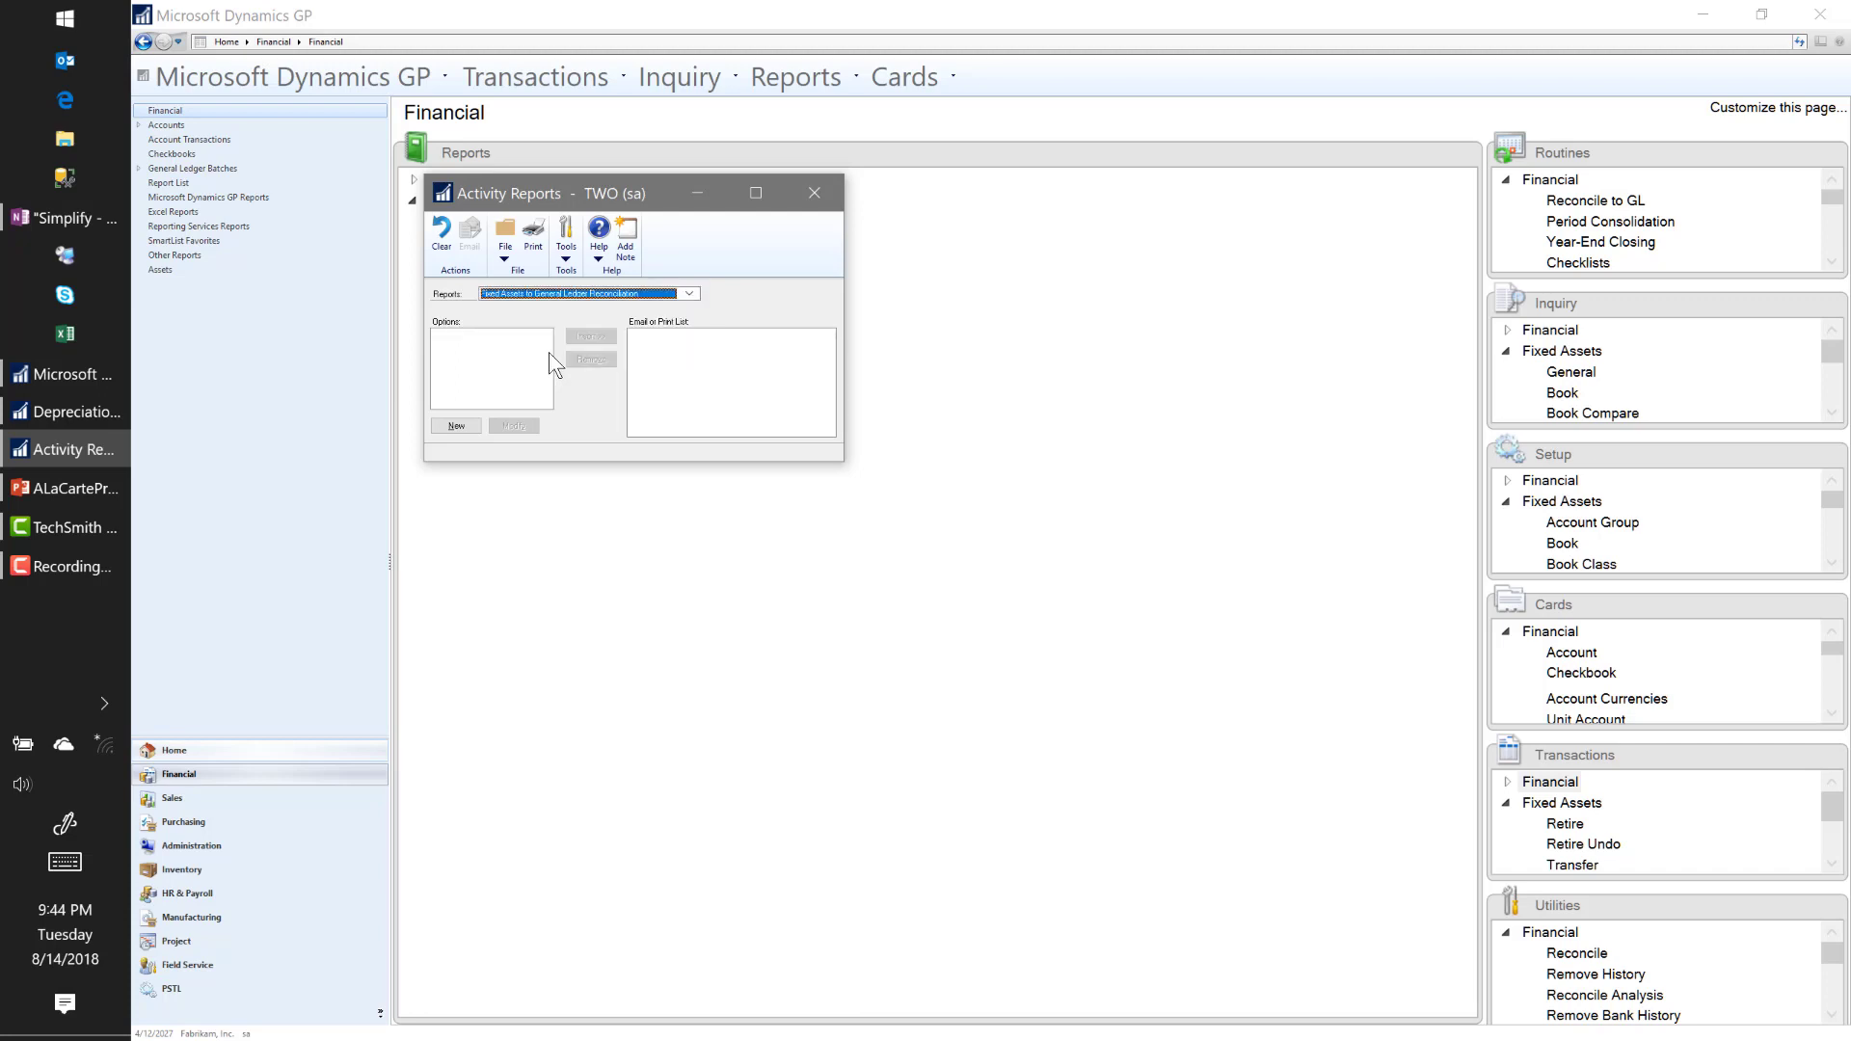
{"action": "left_click", "coordinate": [546, 294]}
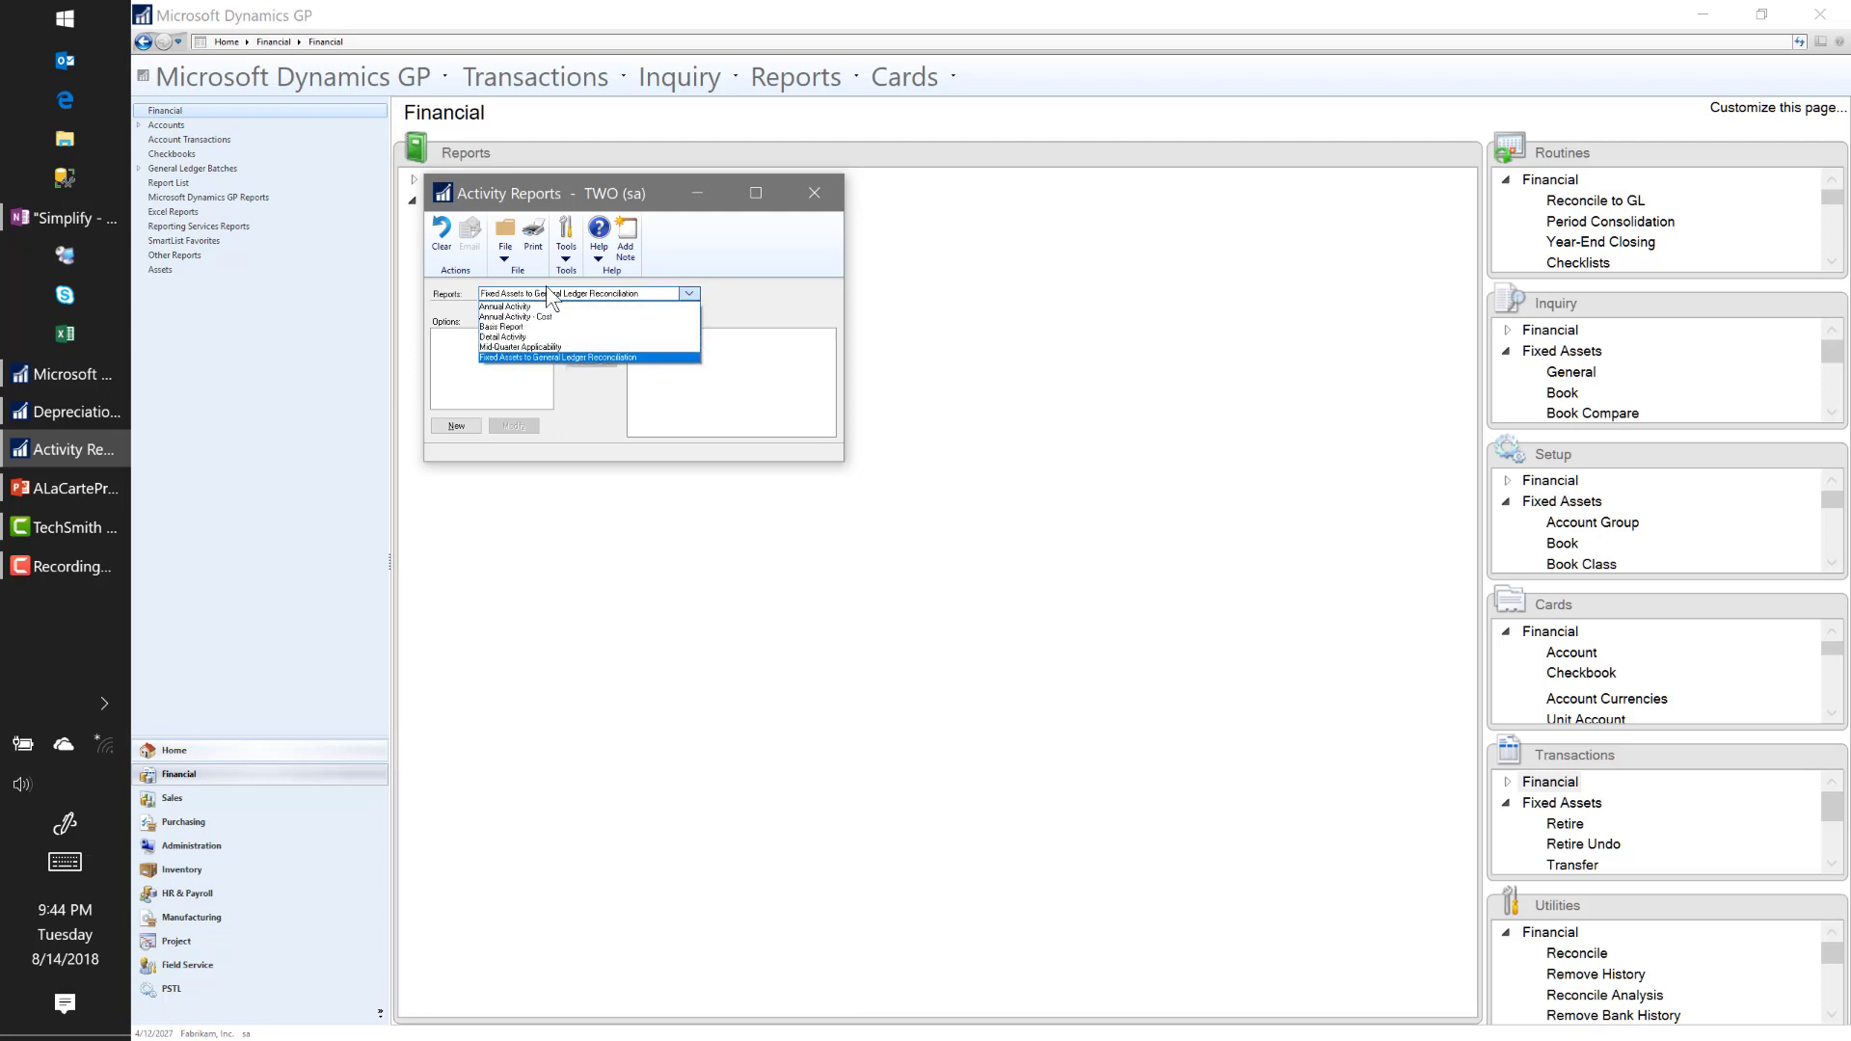
{"action": "left_click", "coordinate": [536, 347]}
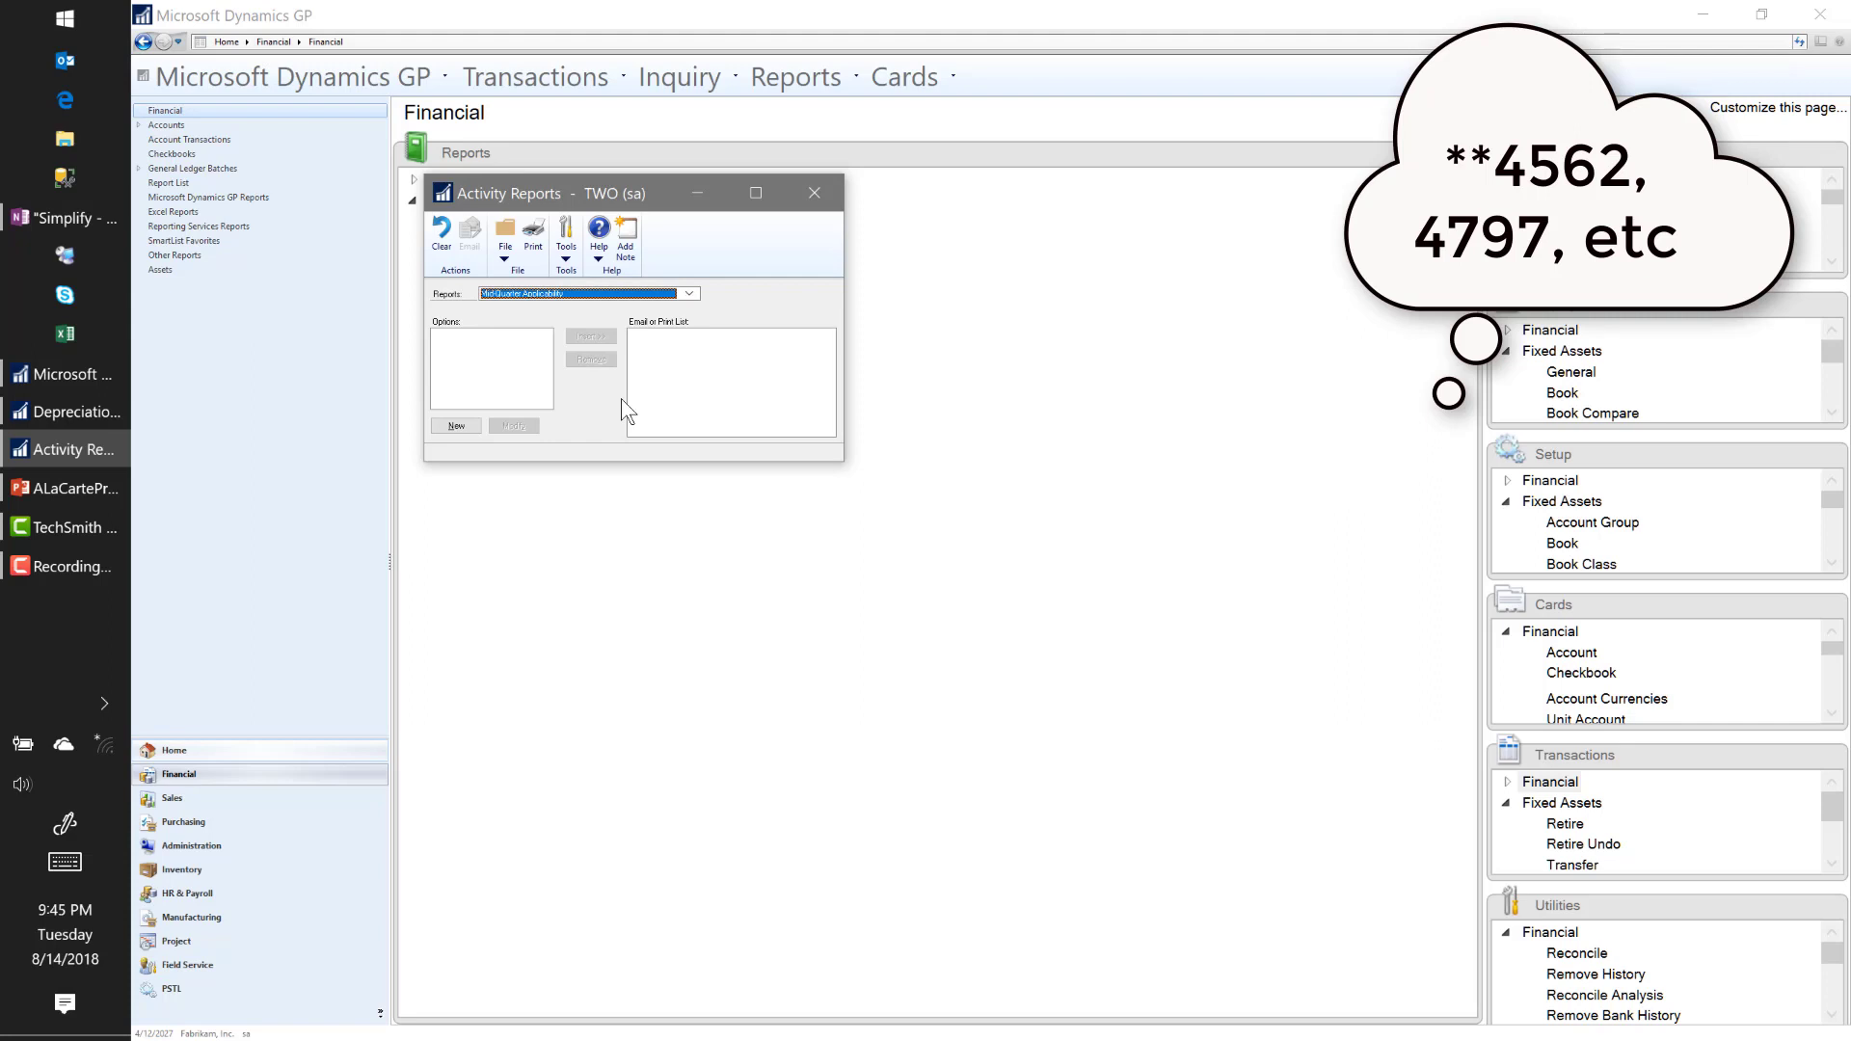
{"action": "left_click", "coordinate": [579, 295]}
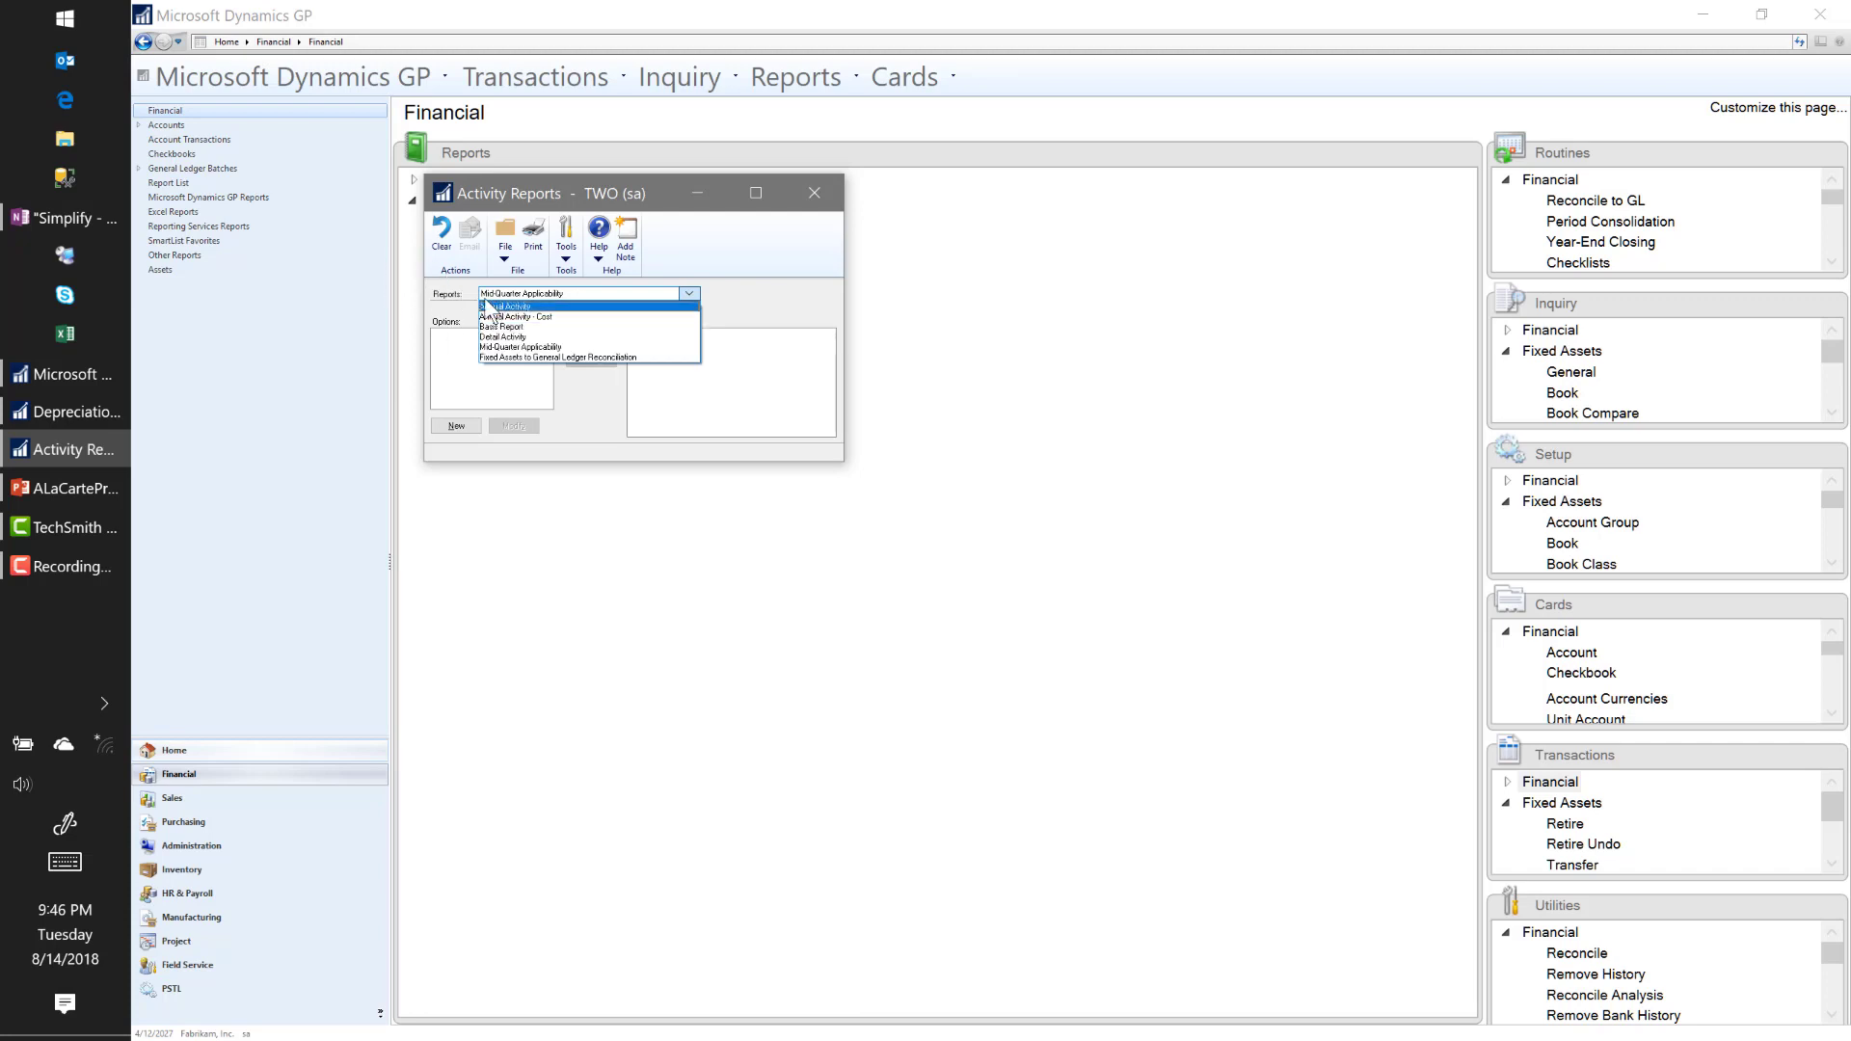
{"action": "left_click", "coordinate": [443, 241]}
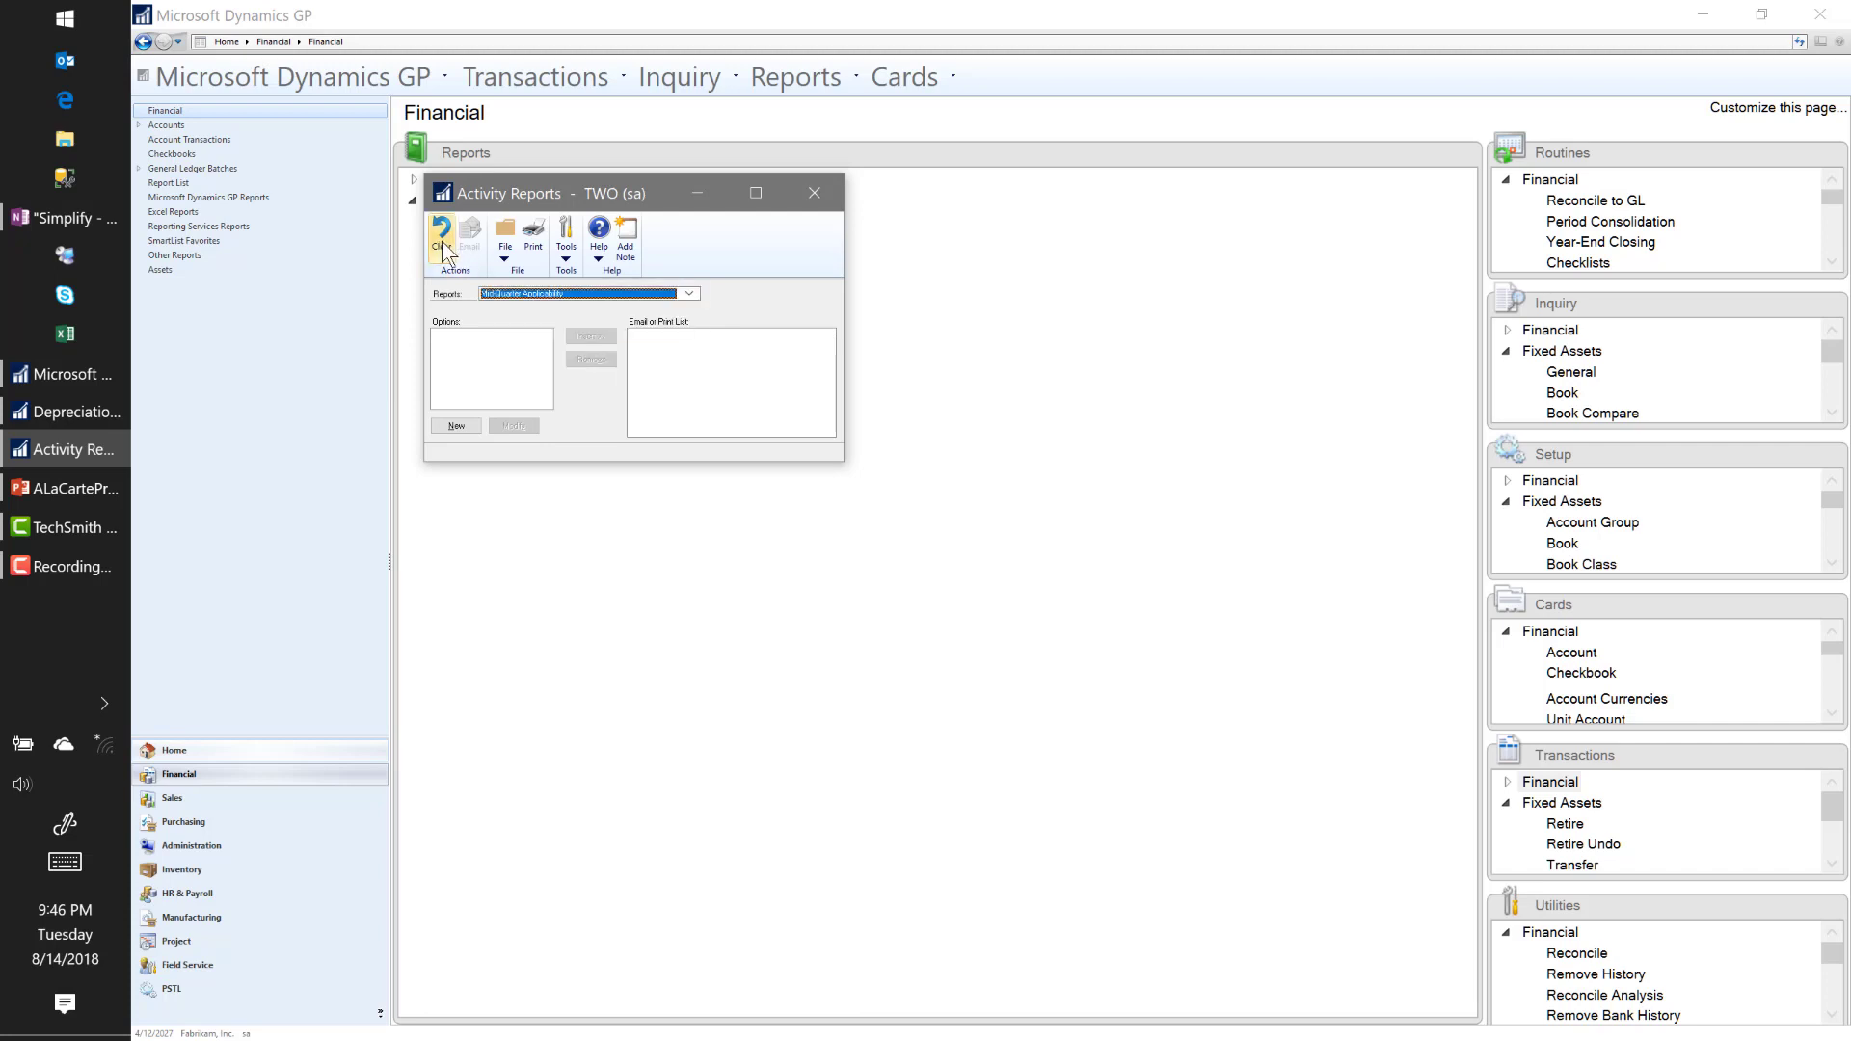
{"action": "left_click", "coordinate": [815, 192]}
Step: Look through the fixed asset transaction report types, select the Transfers report, and close the transaction reports
{"action": "left_click", "coordinate": [509, 334]}
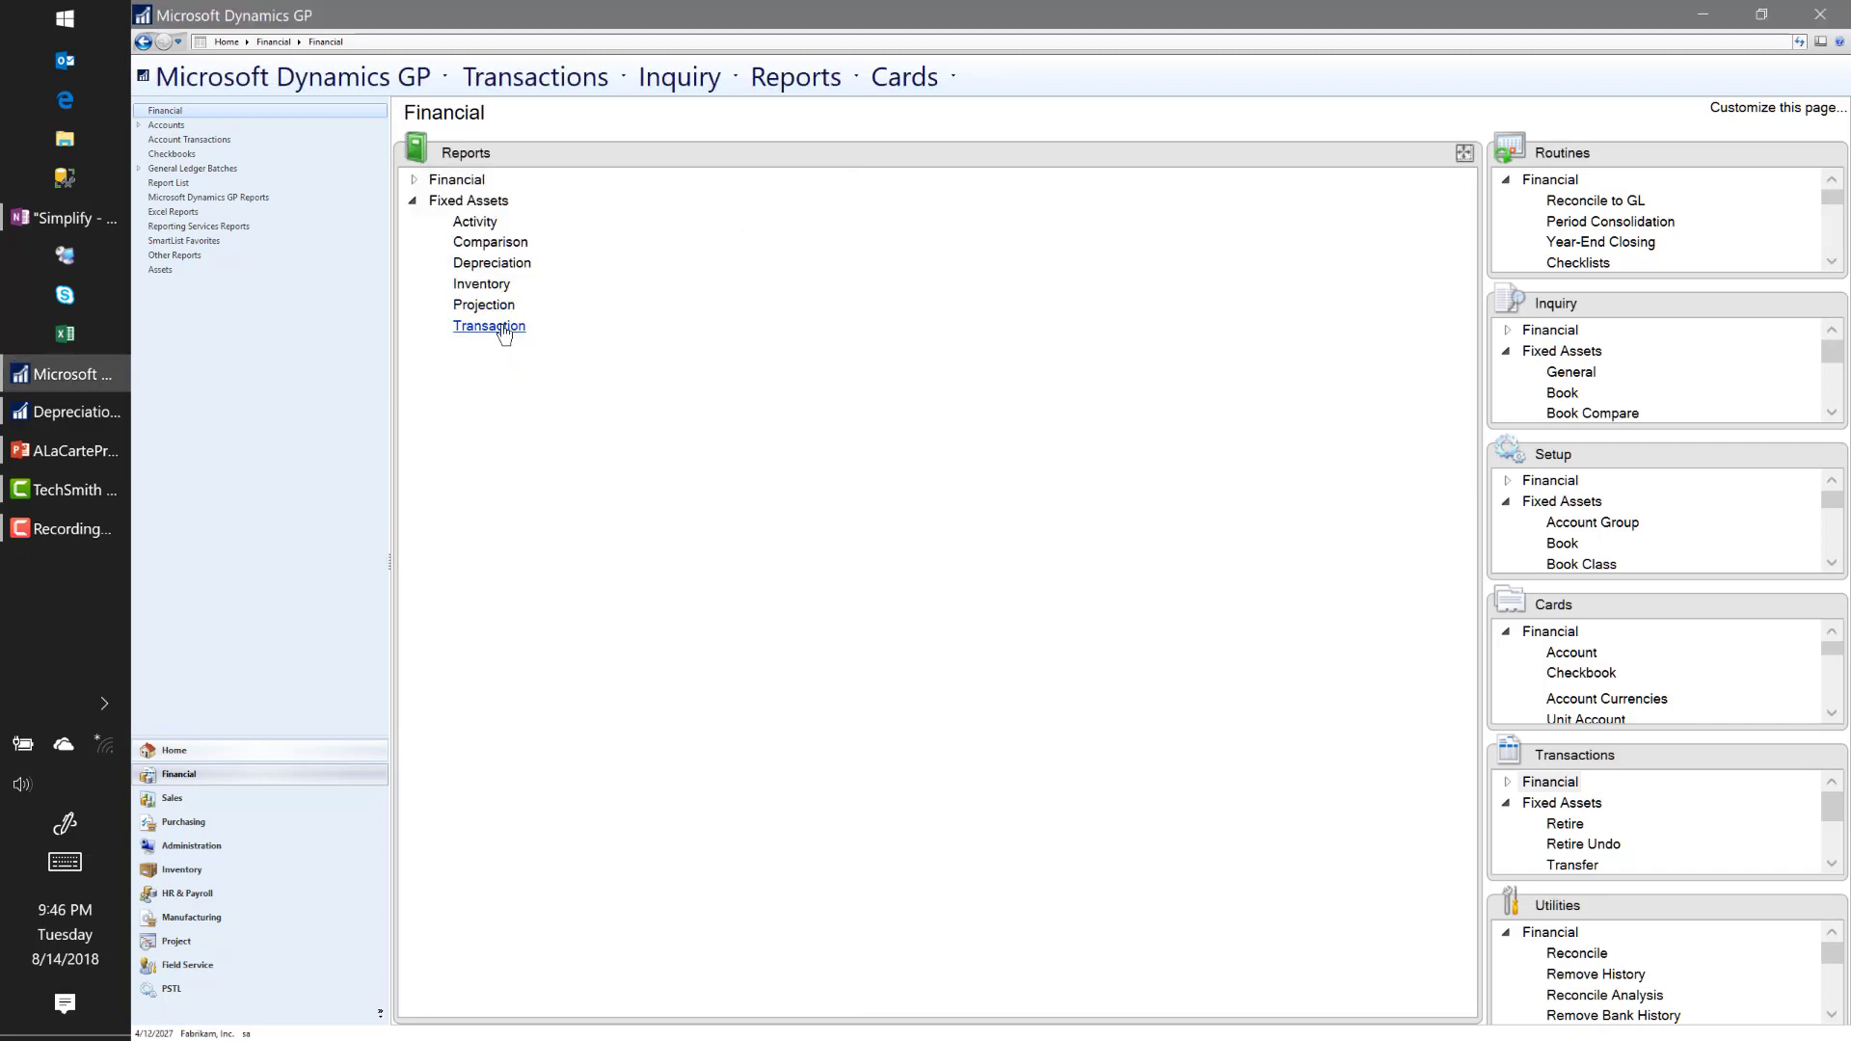
{"action": "left_click", "coordinate": [541, 291]}
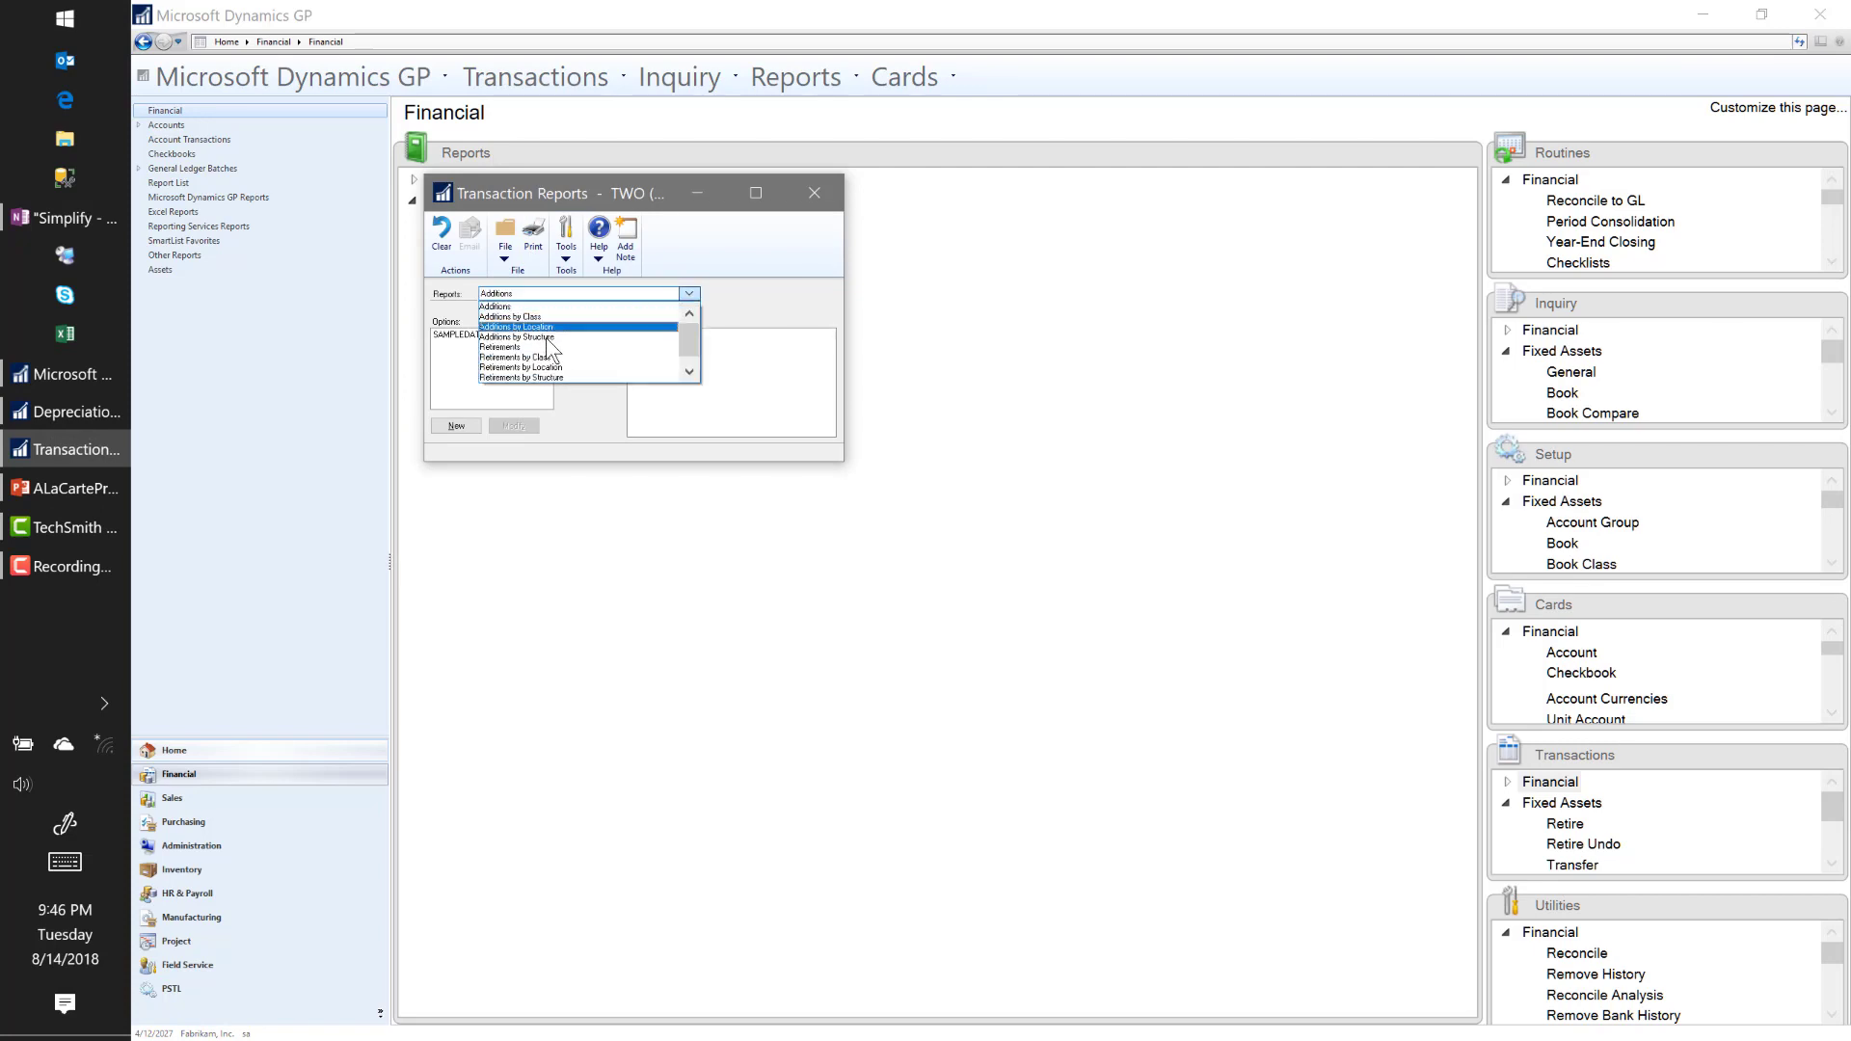
{"action": "left_click", "coordinate": [691, 373]}
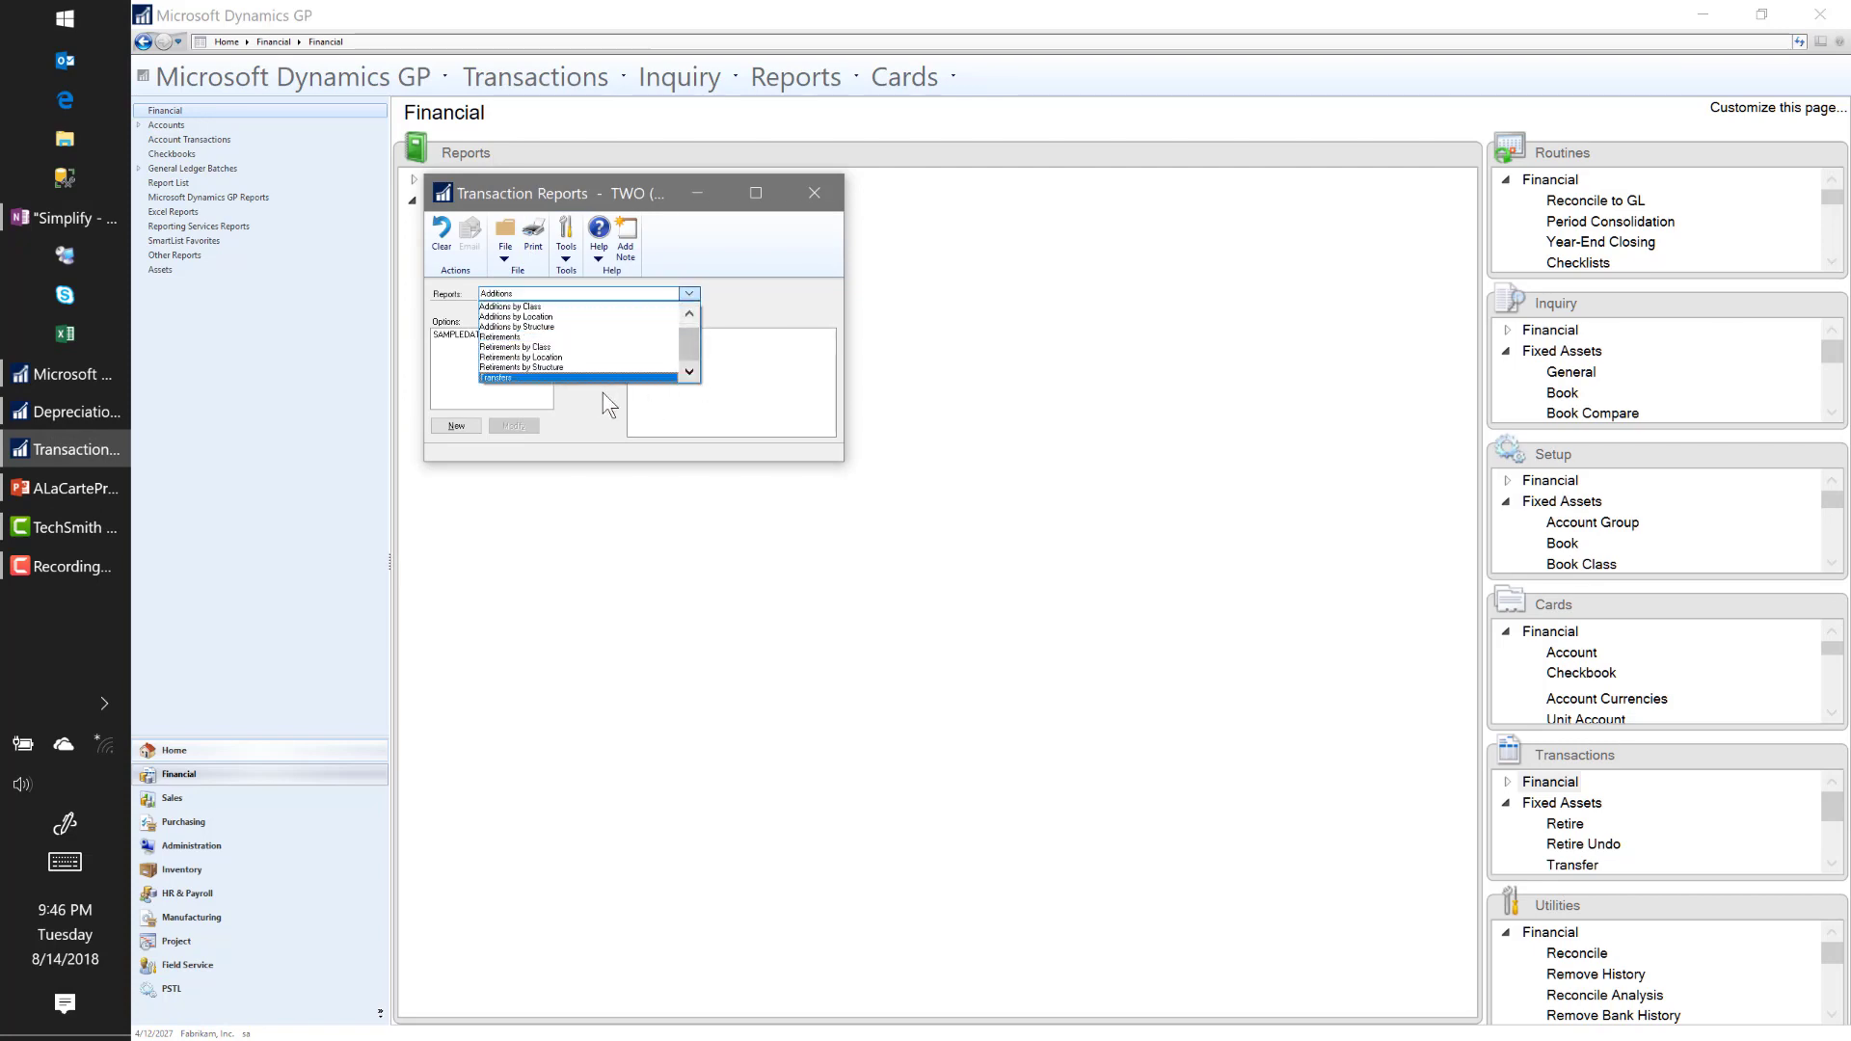
{"action": "left_click", "coordinate": [576, 380]}
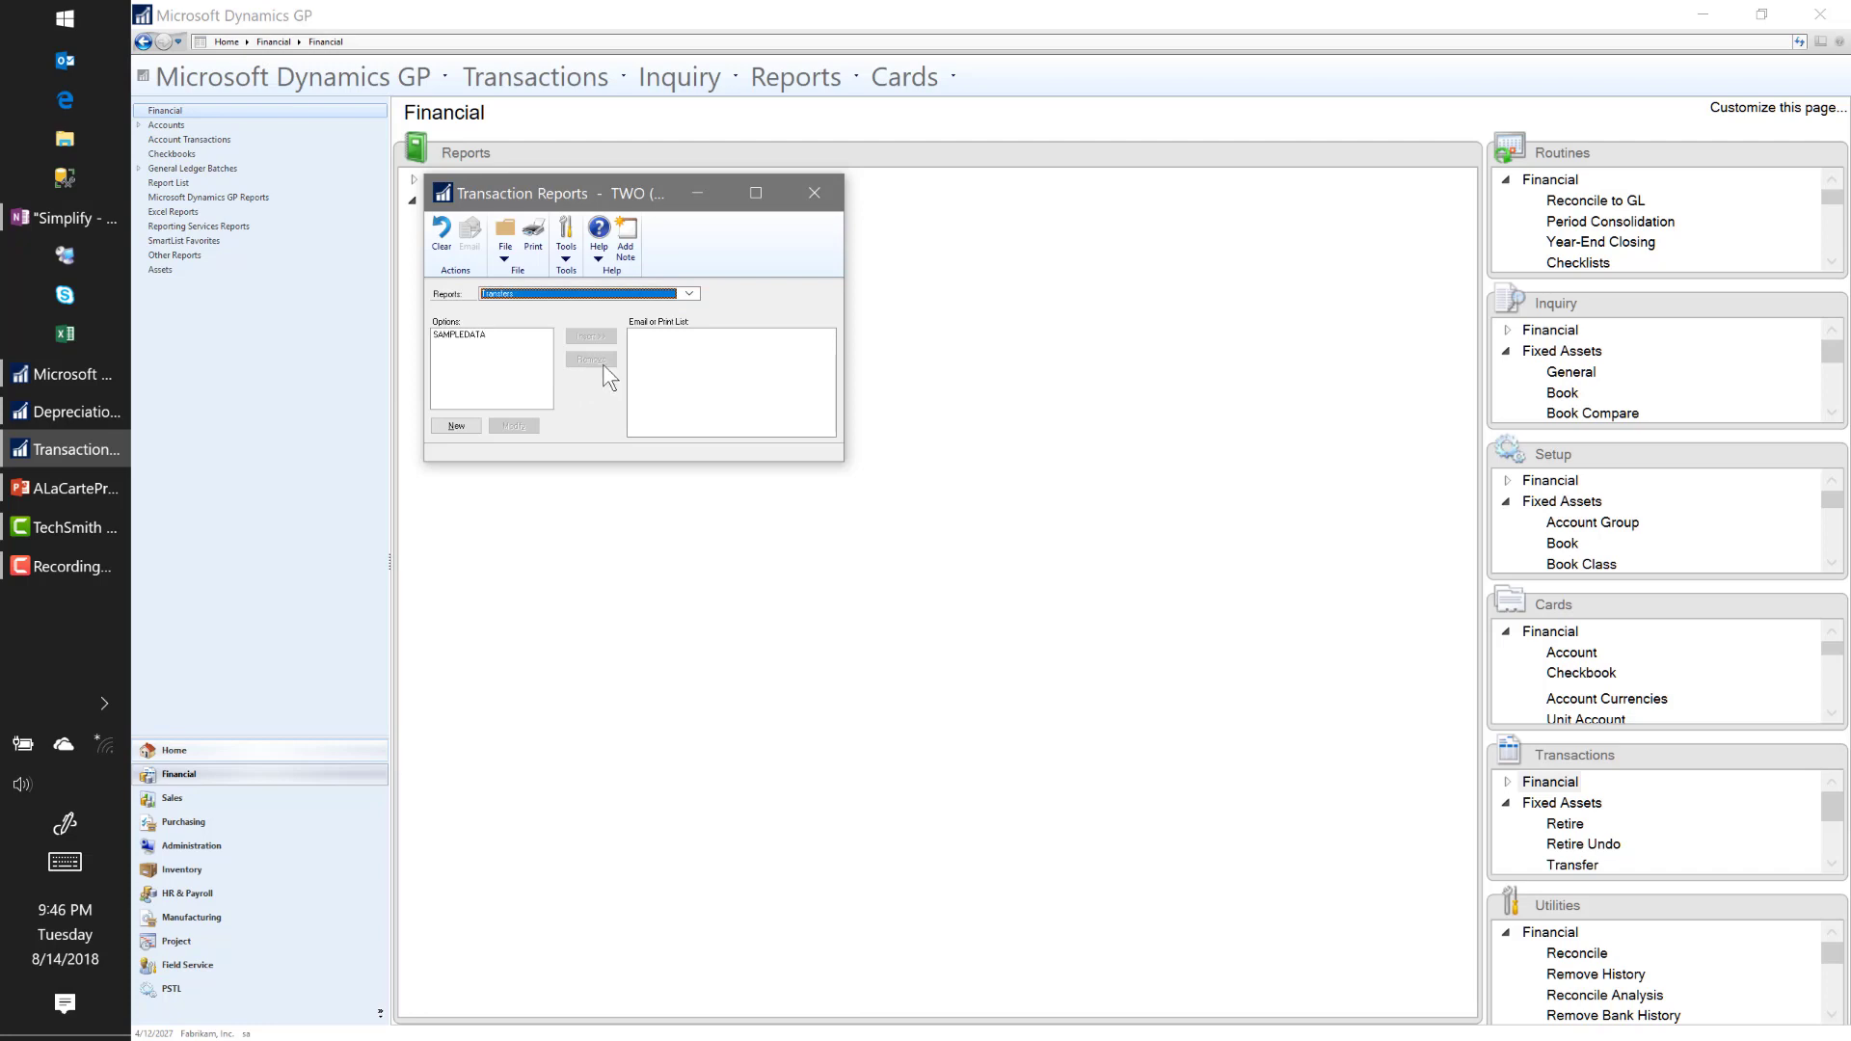
{"action": "left_click", "coordinate": [808, 190]}
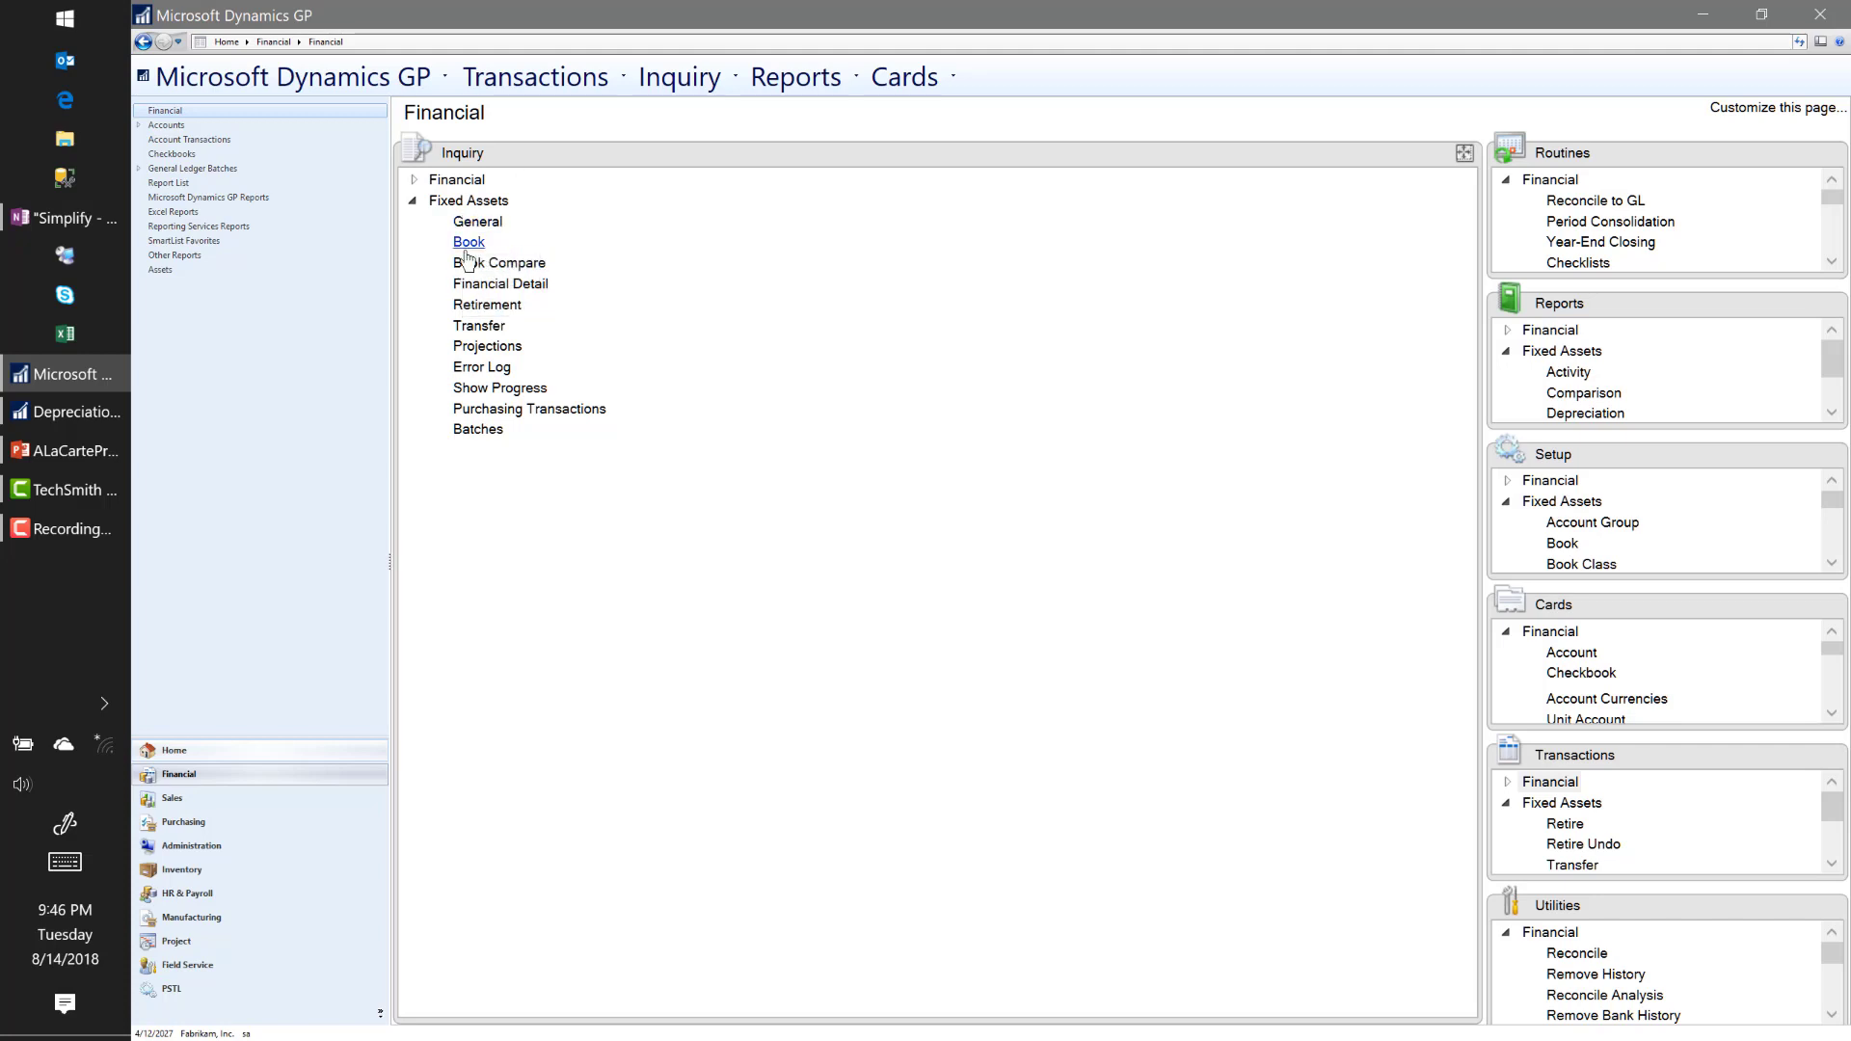
Step: Compare the first asset's INTERNAL book with AMT in both remaining columns of the Book Compare inquiry, and close it
{"action": "left_click", "coordinate": [491, 264]}
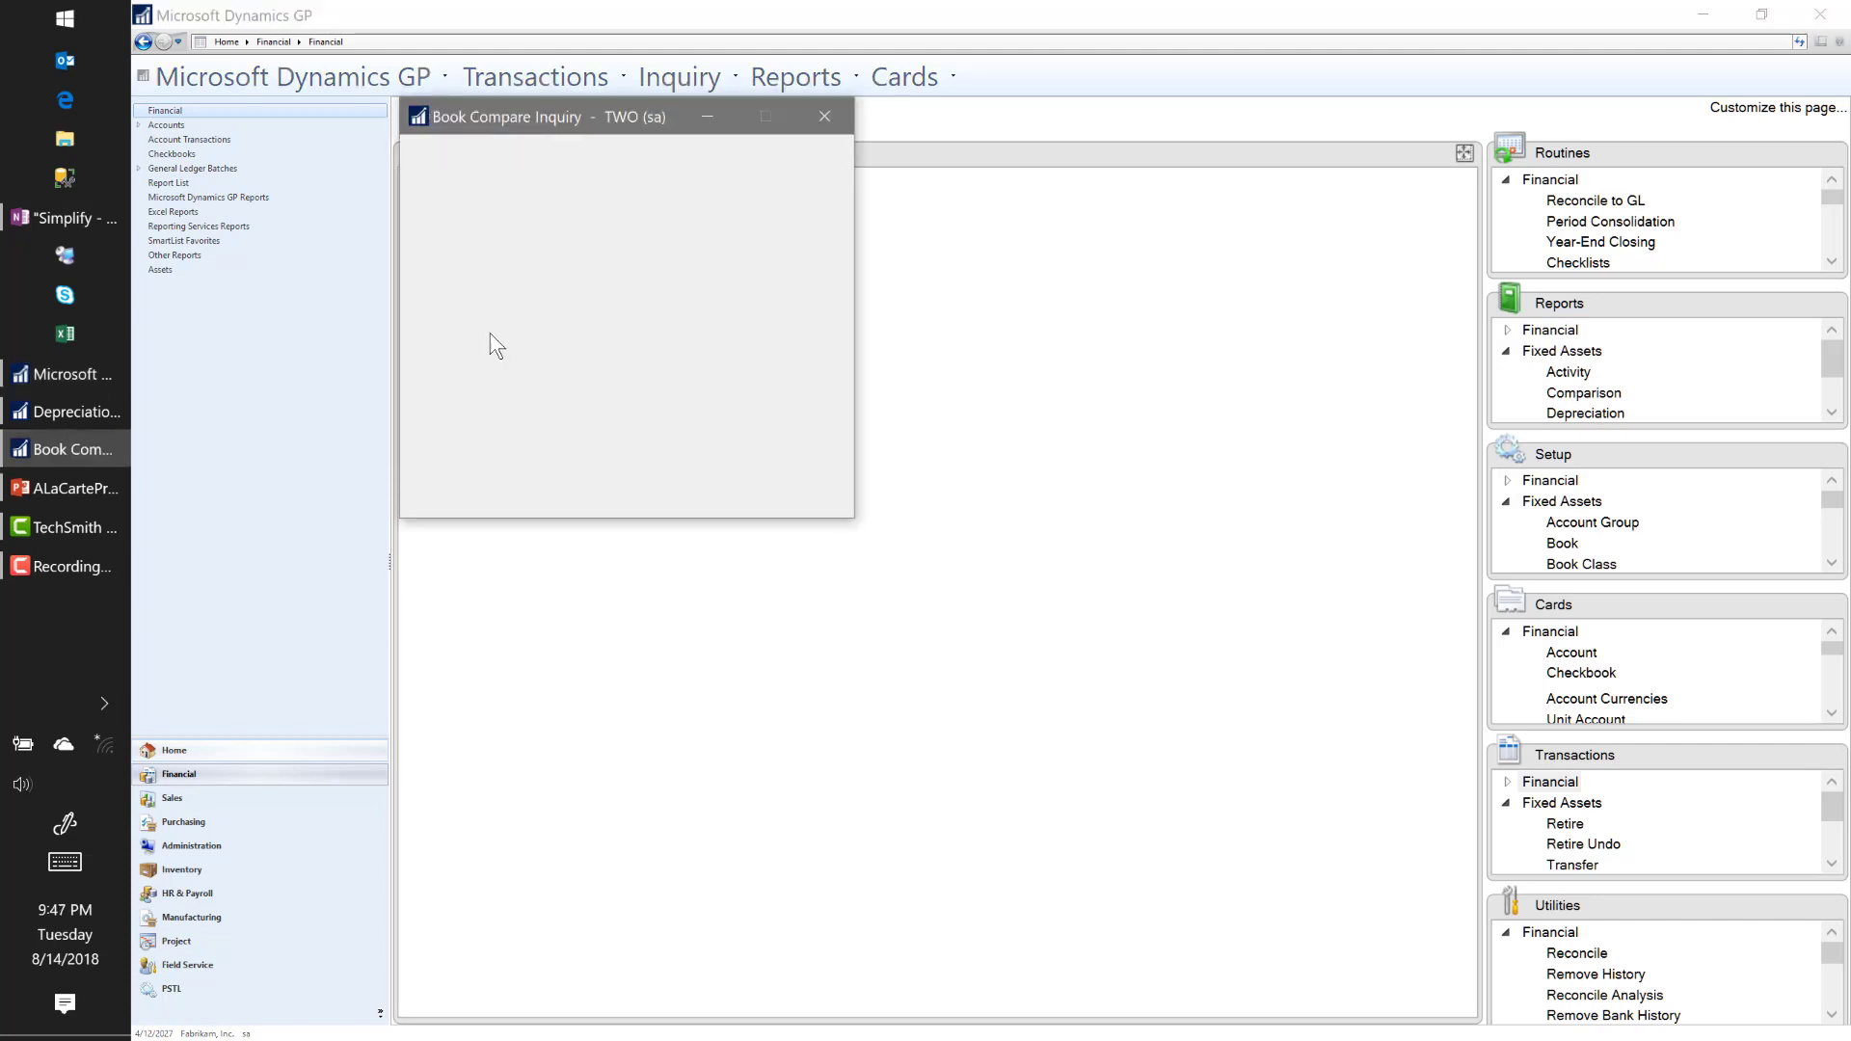
{"action": "left_click", "coordinate": [412, 507]}
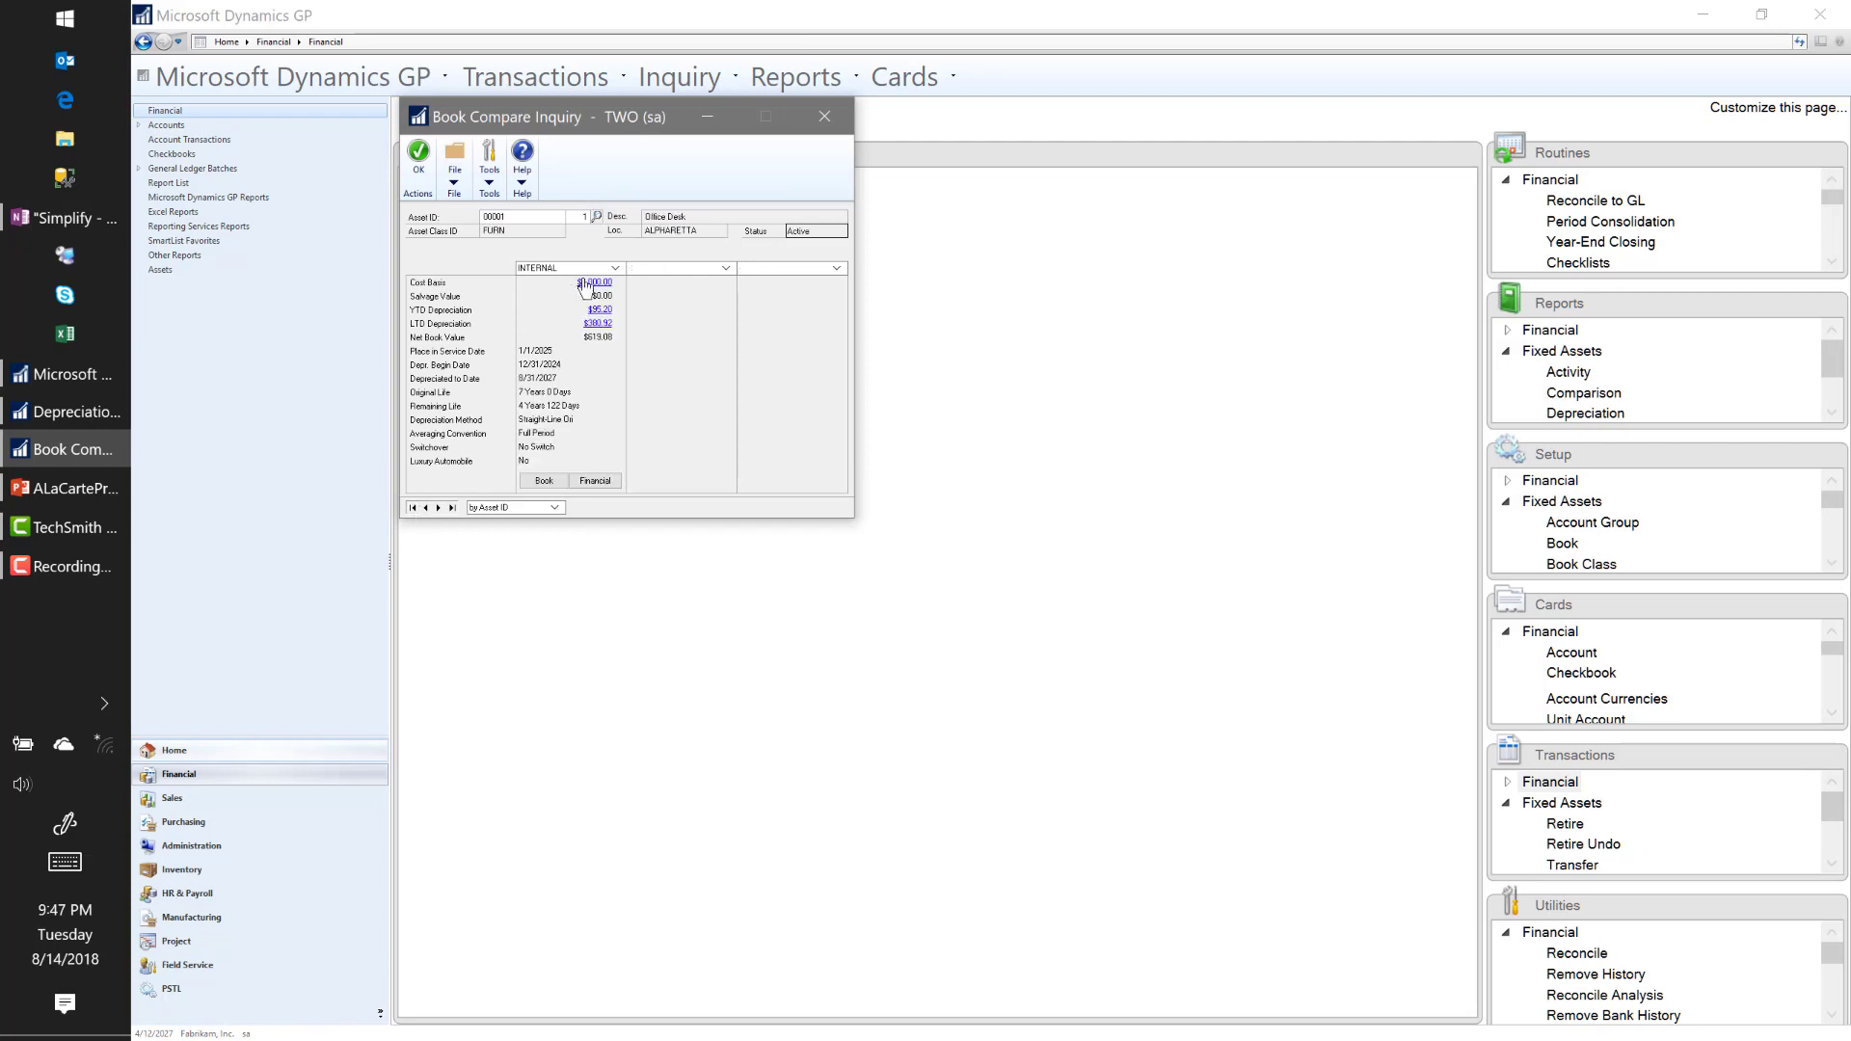
{"action": "left_click", "coordinate": [646, 267]}
{"action": "left_click", "coordinate": [637, 290]}
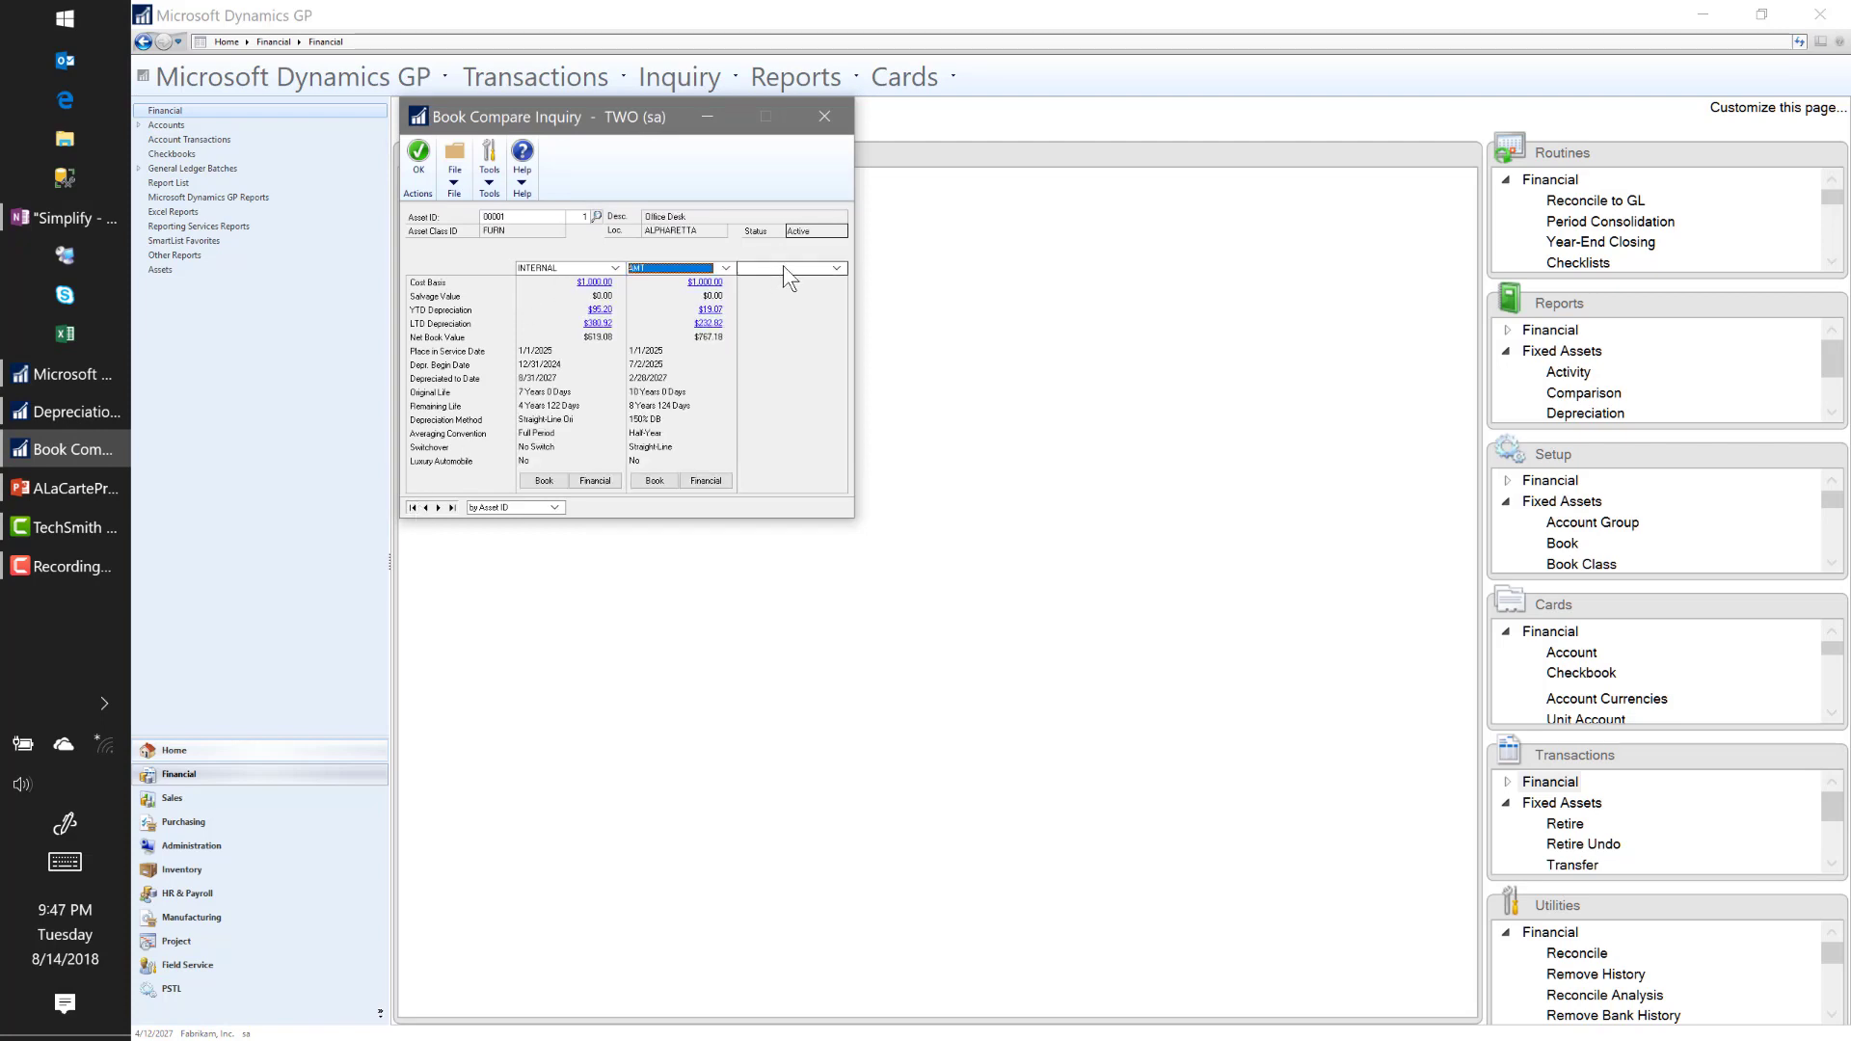
{"action": "left_click", "coordinate": [783, 268]}
{"action": "left_click", "coordinate": [787, 291]}
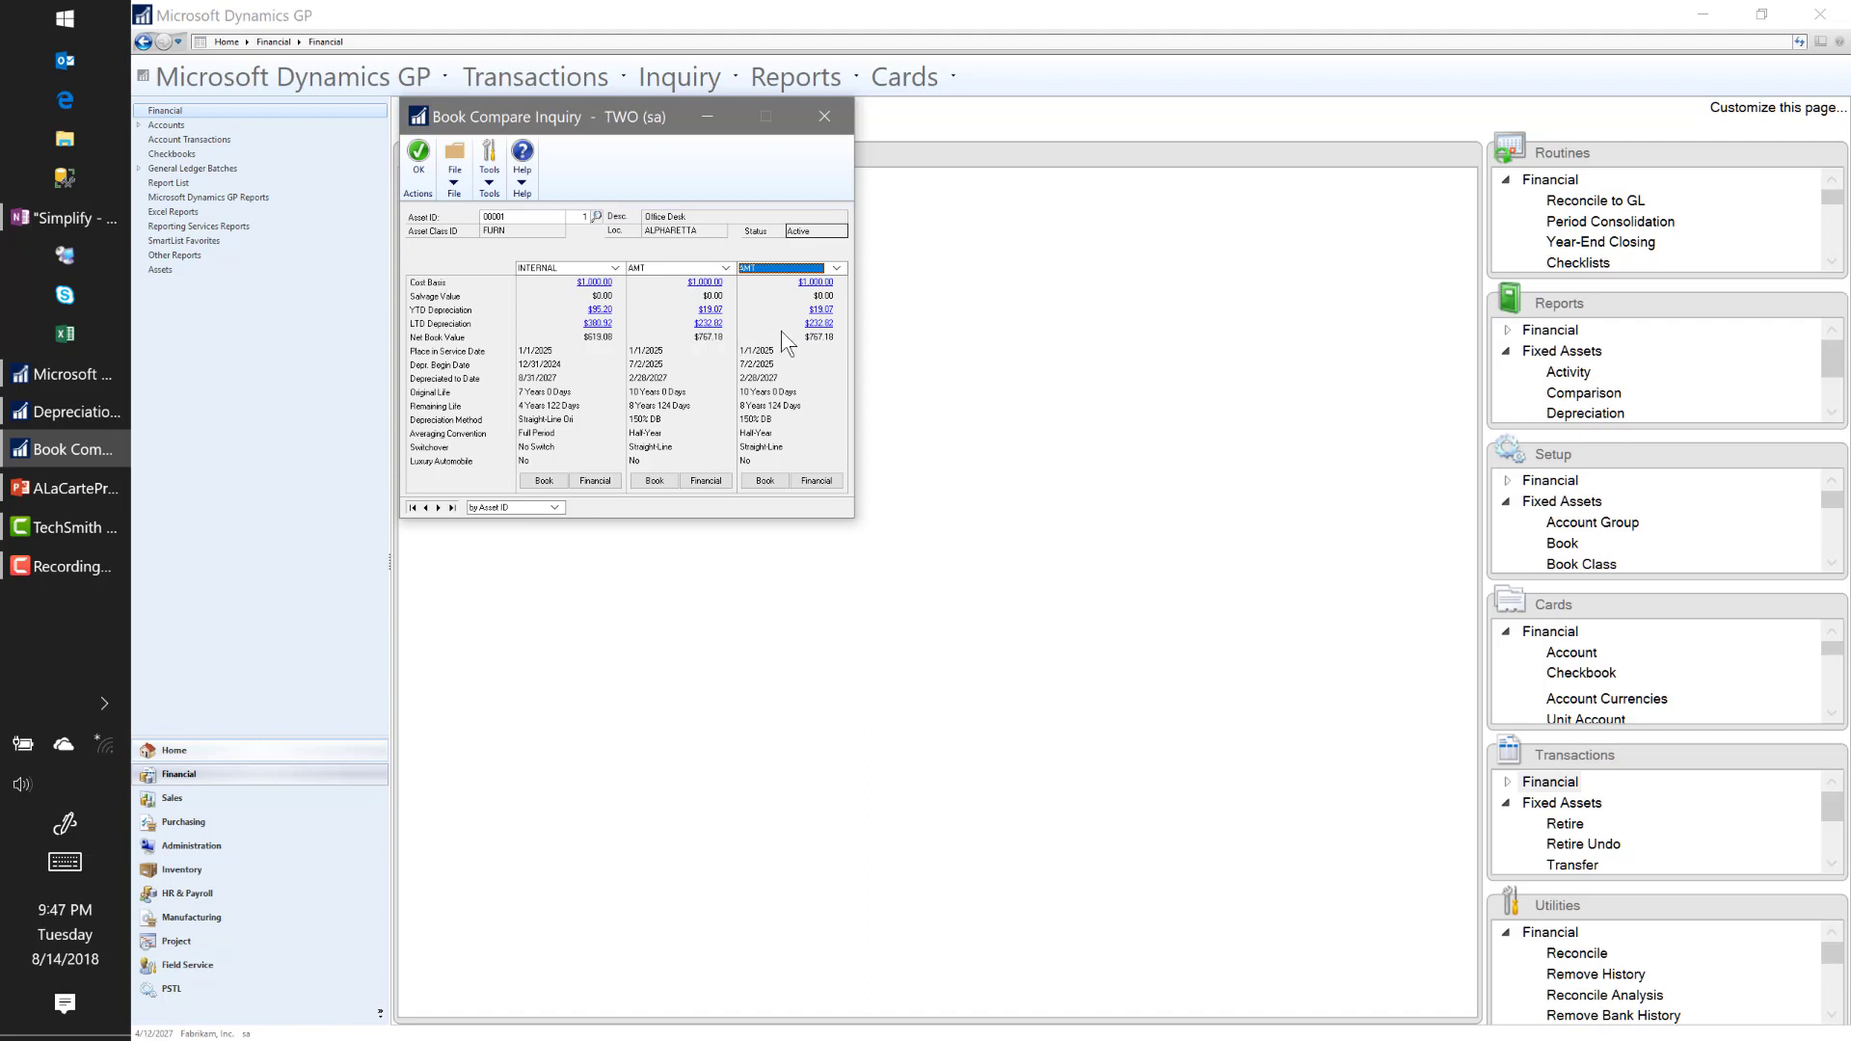
{"action": "left_click", "coordinate": [419, 152]}
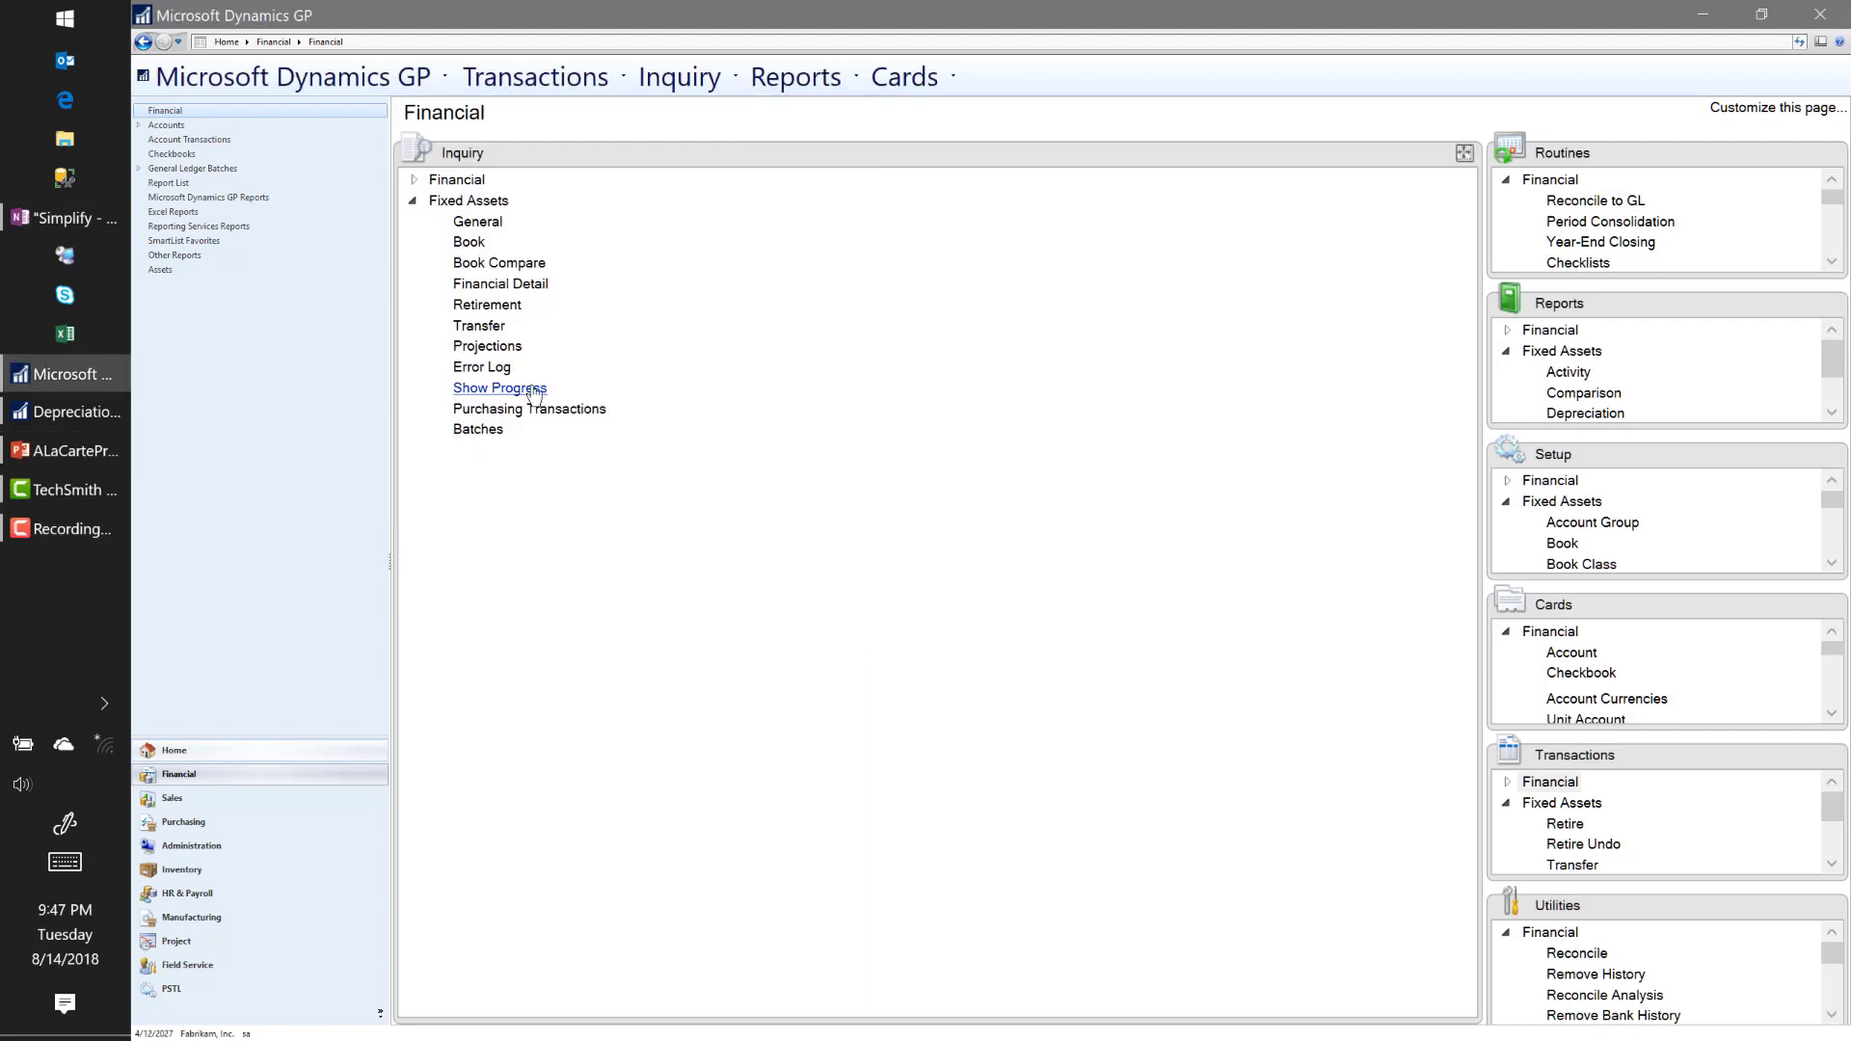
Step: Open the Financial Detail inquiry for the first asset's INTERNAL book and maximize its window
{"action": "left_click", "coordinate": [485, 286]}
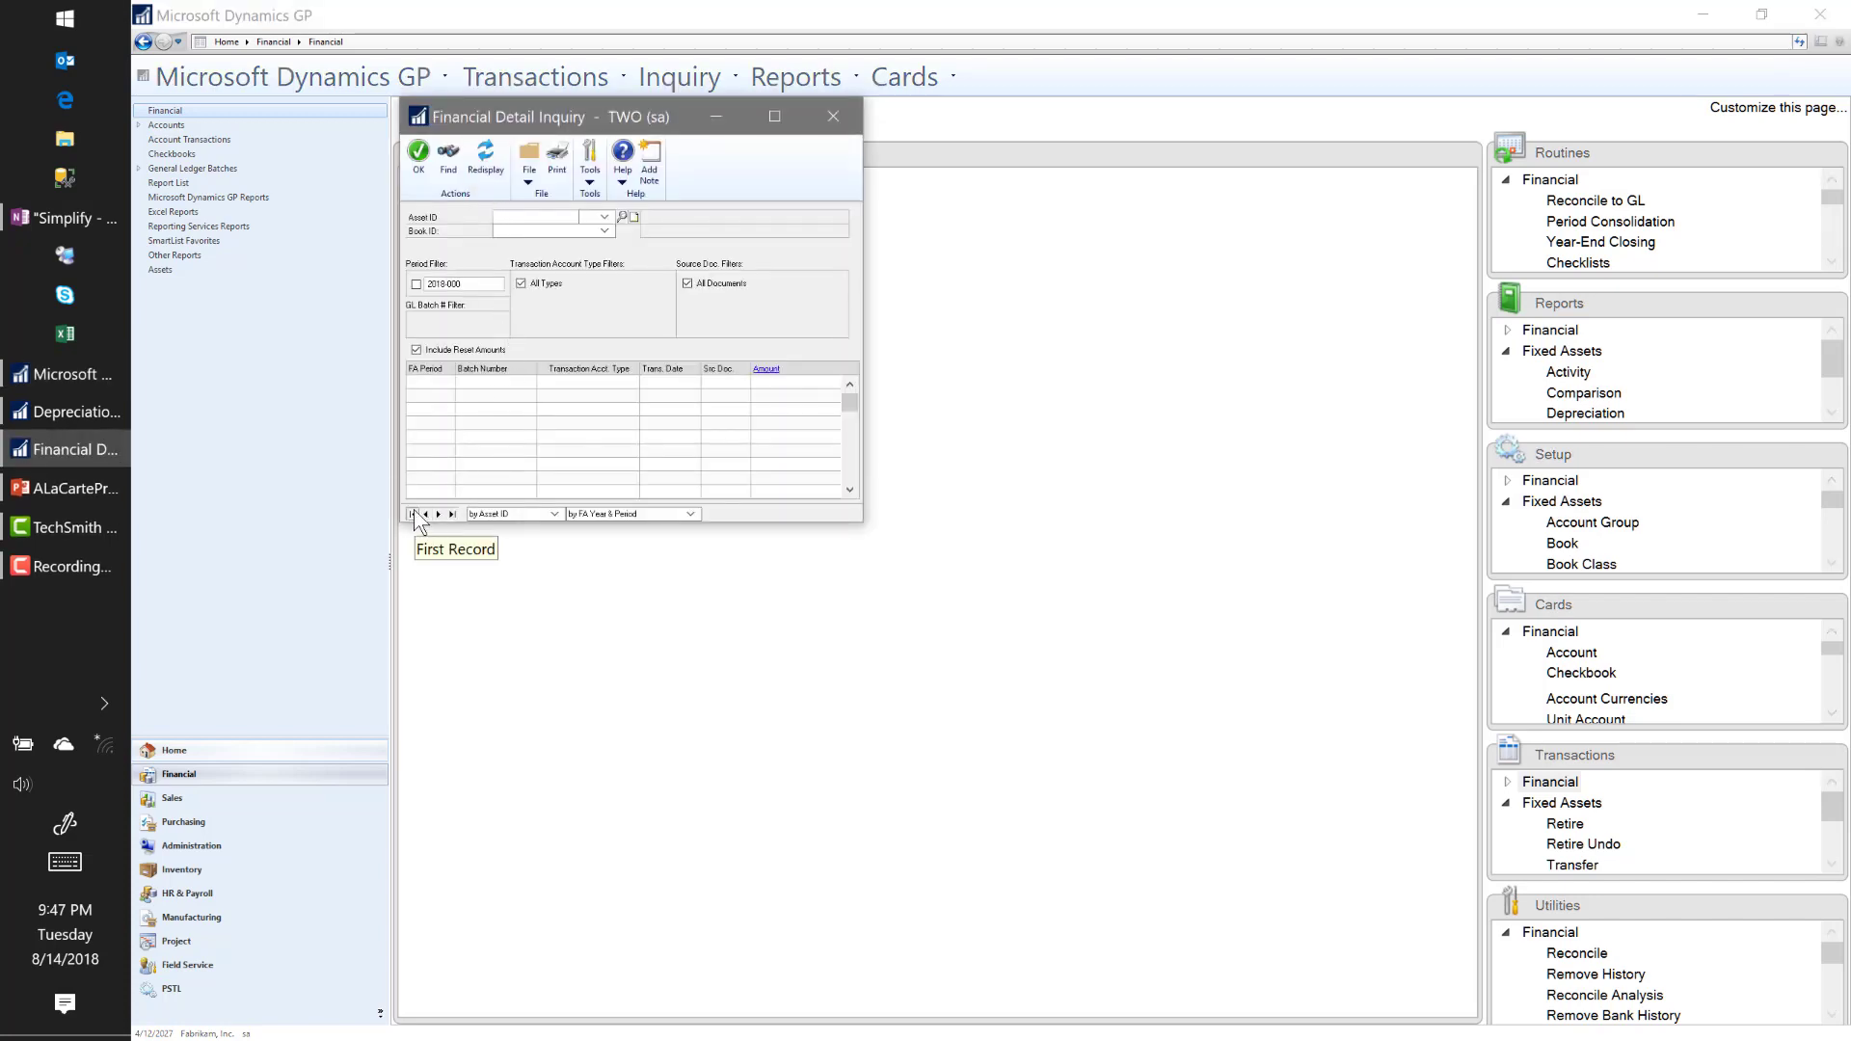
{"action": "left_click", "coordinate": [414, 515]}
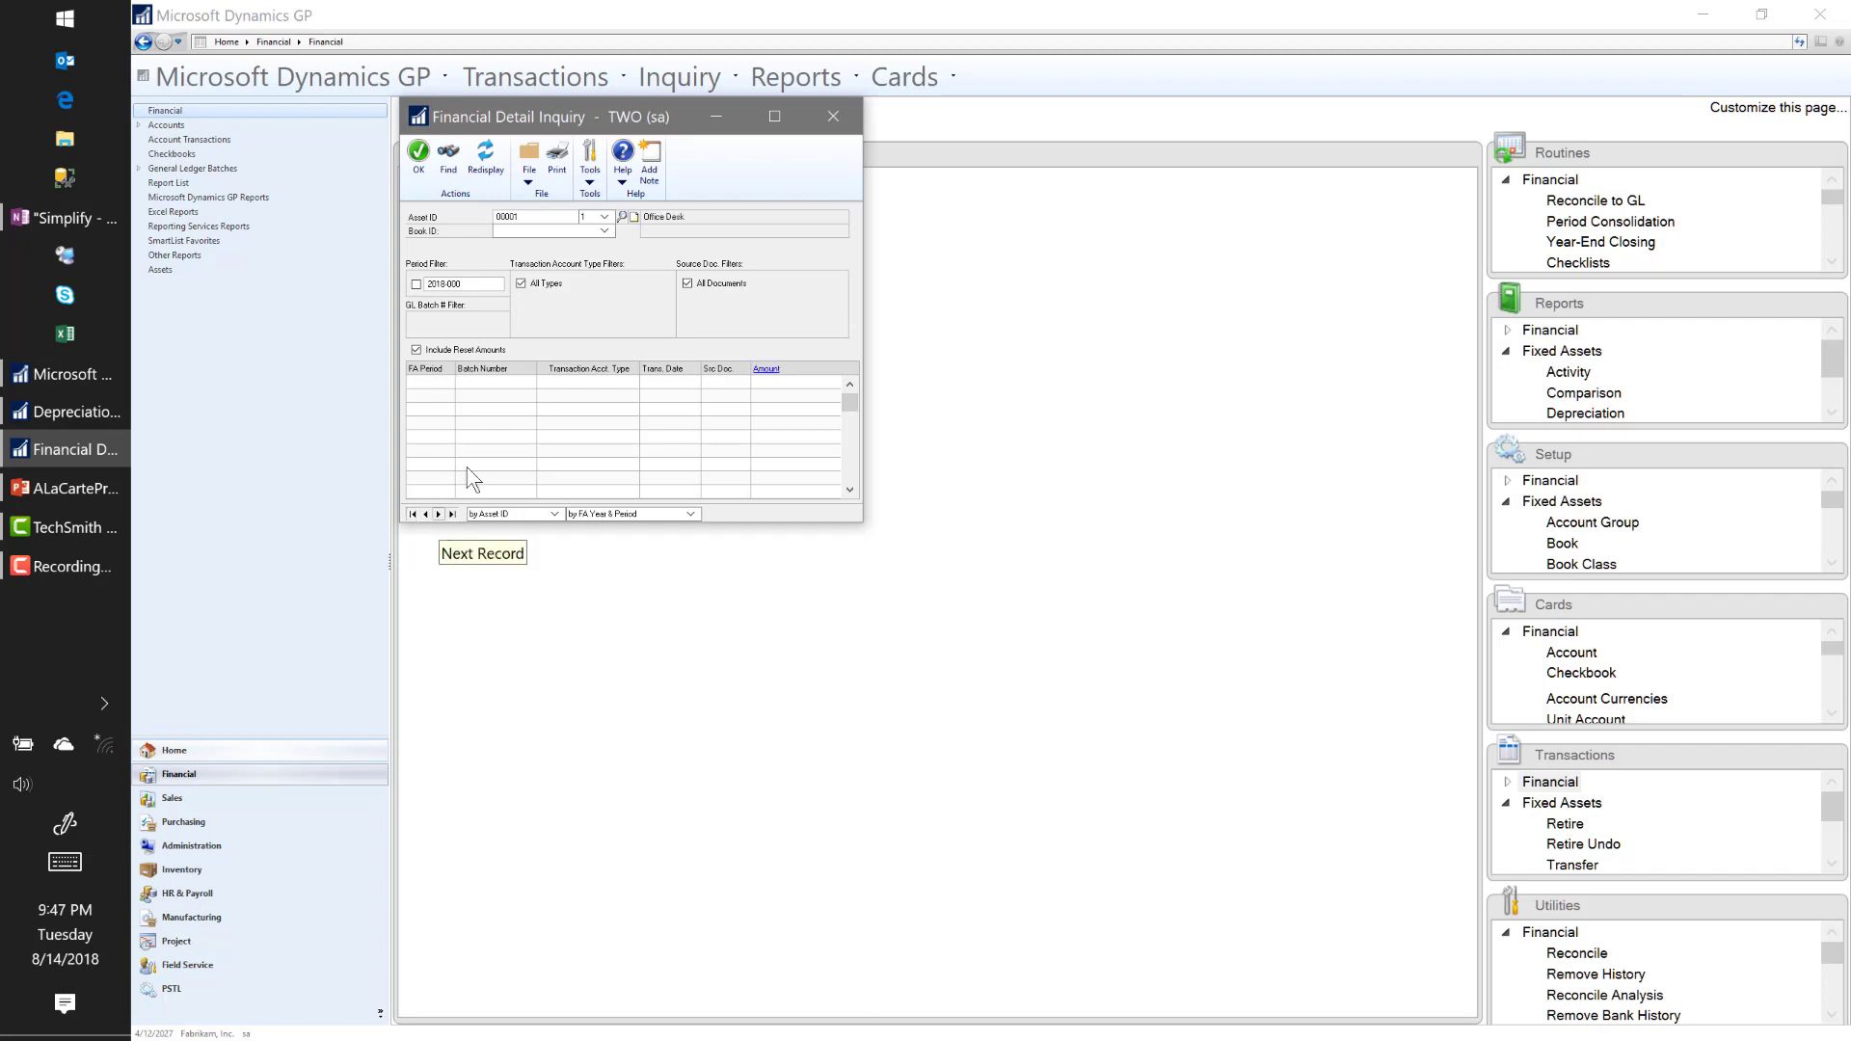
{"action": "left_click", "coordinate": [508, 234]}
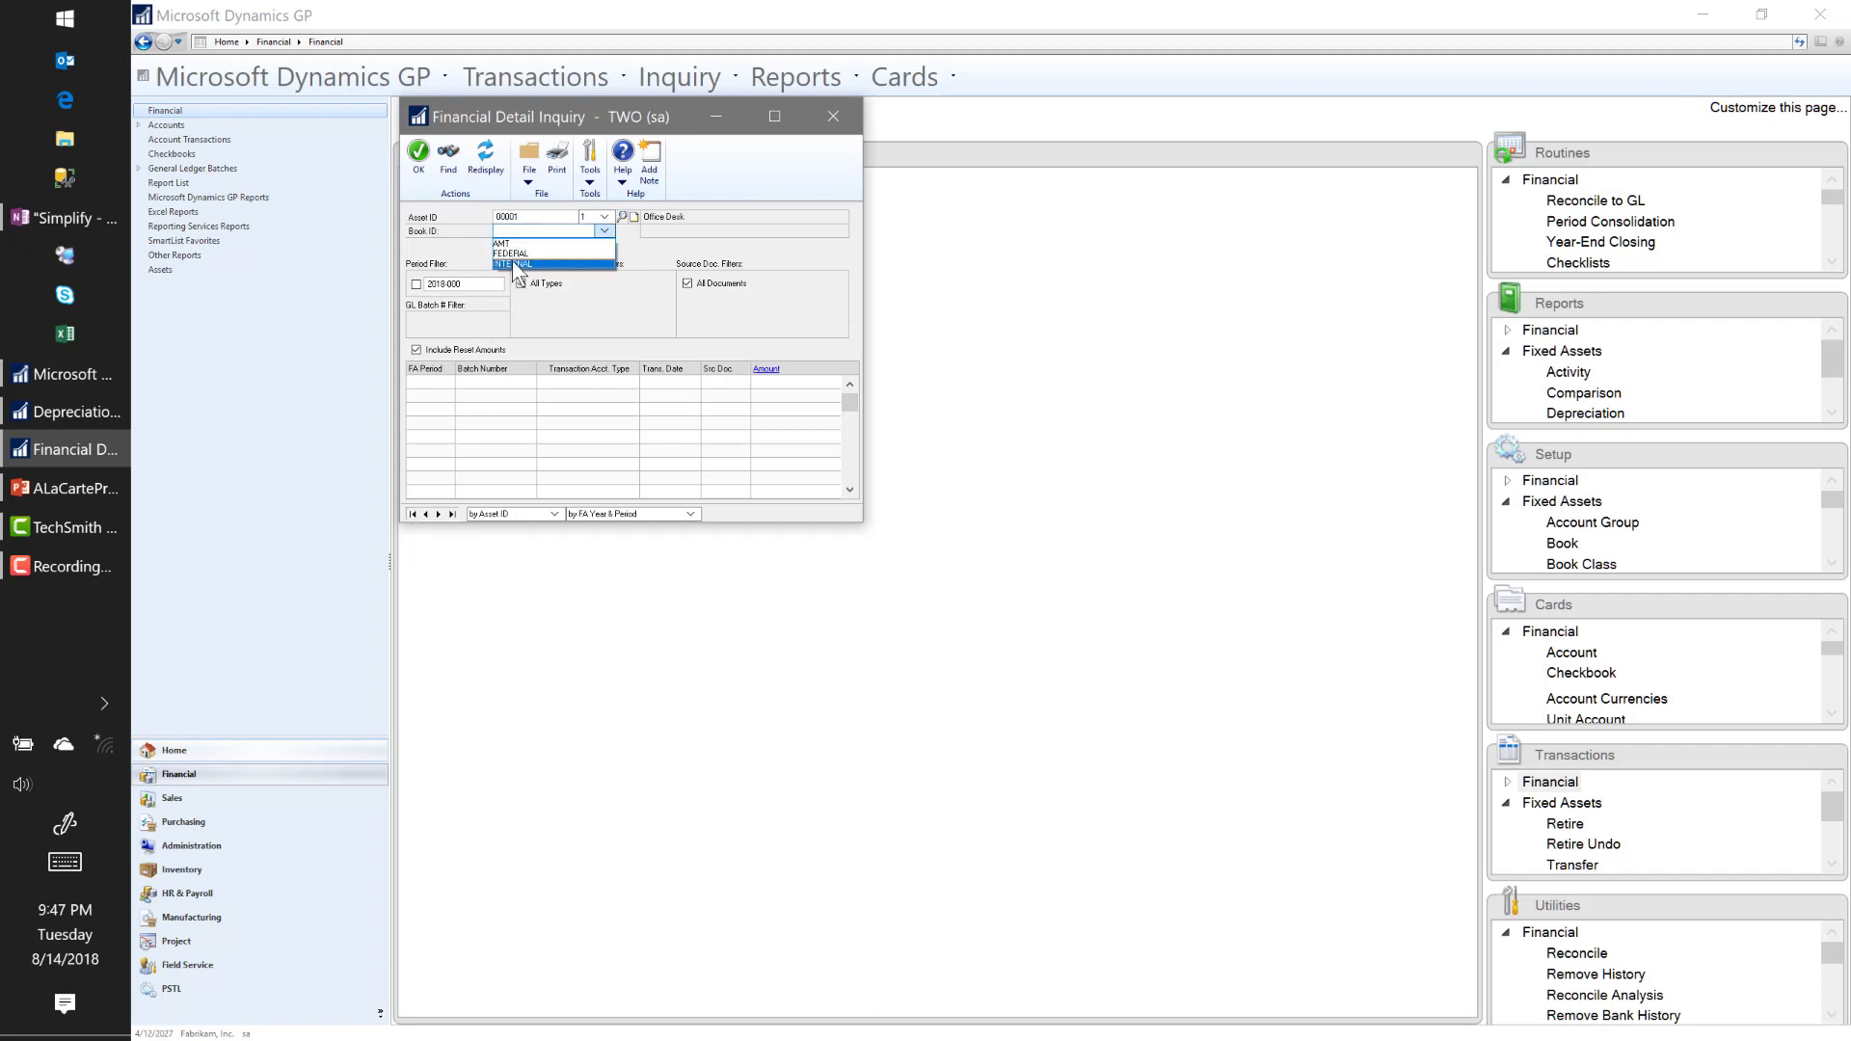
{"action": "left_click", "coordinate": [512, 262]}
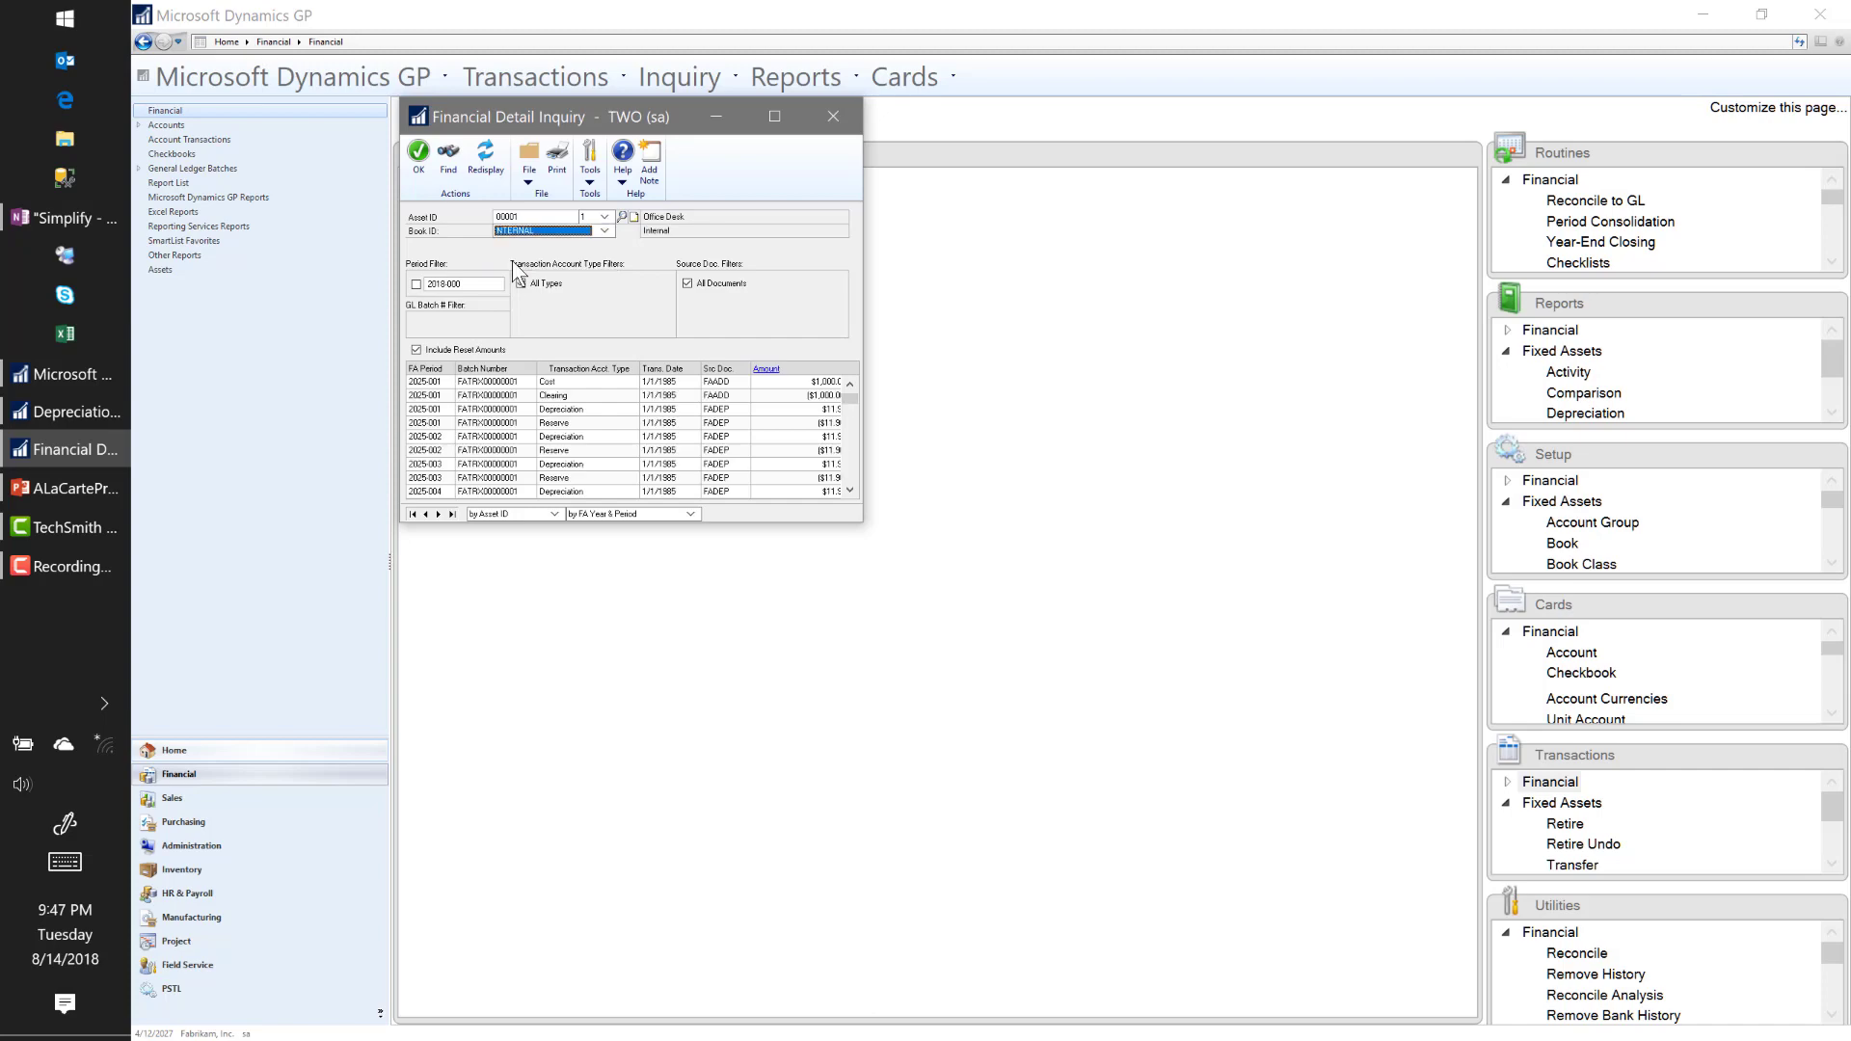
{"action": "left_click", "coordinate": [772, 124]}
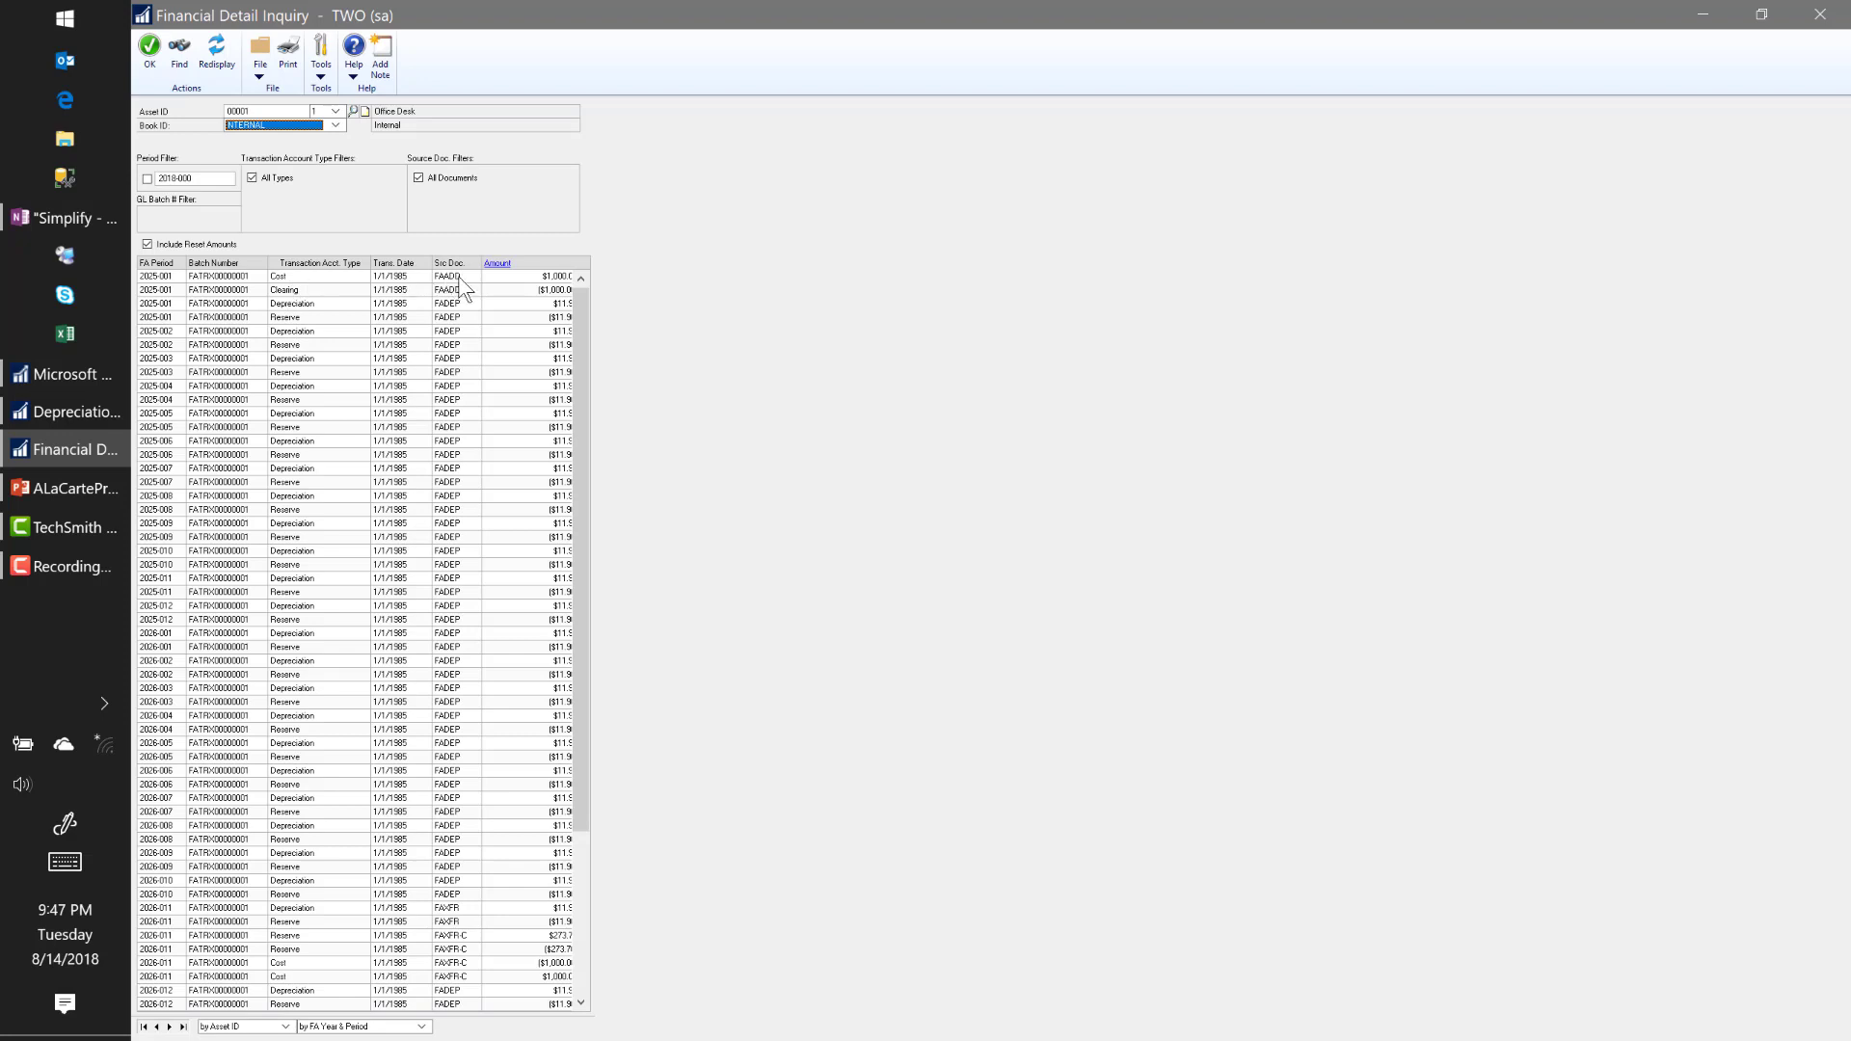
Step: Examine the Office Desk's financial detail lines, from the cost addition through the monthly depreciation to the 2026-011 FAXFR-C transfer entries
{"action": "left_click", "coordinate": [554, 278]}
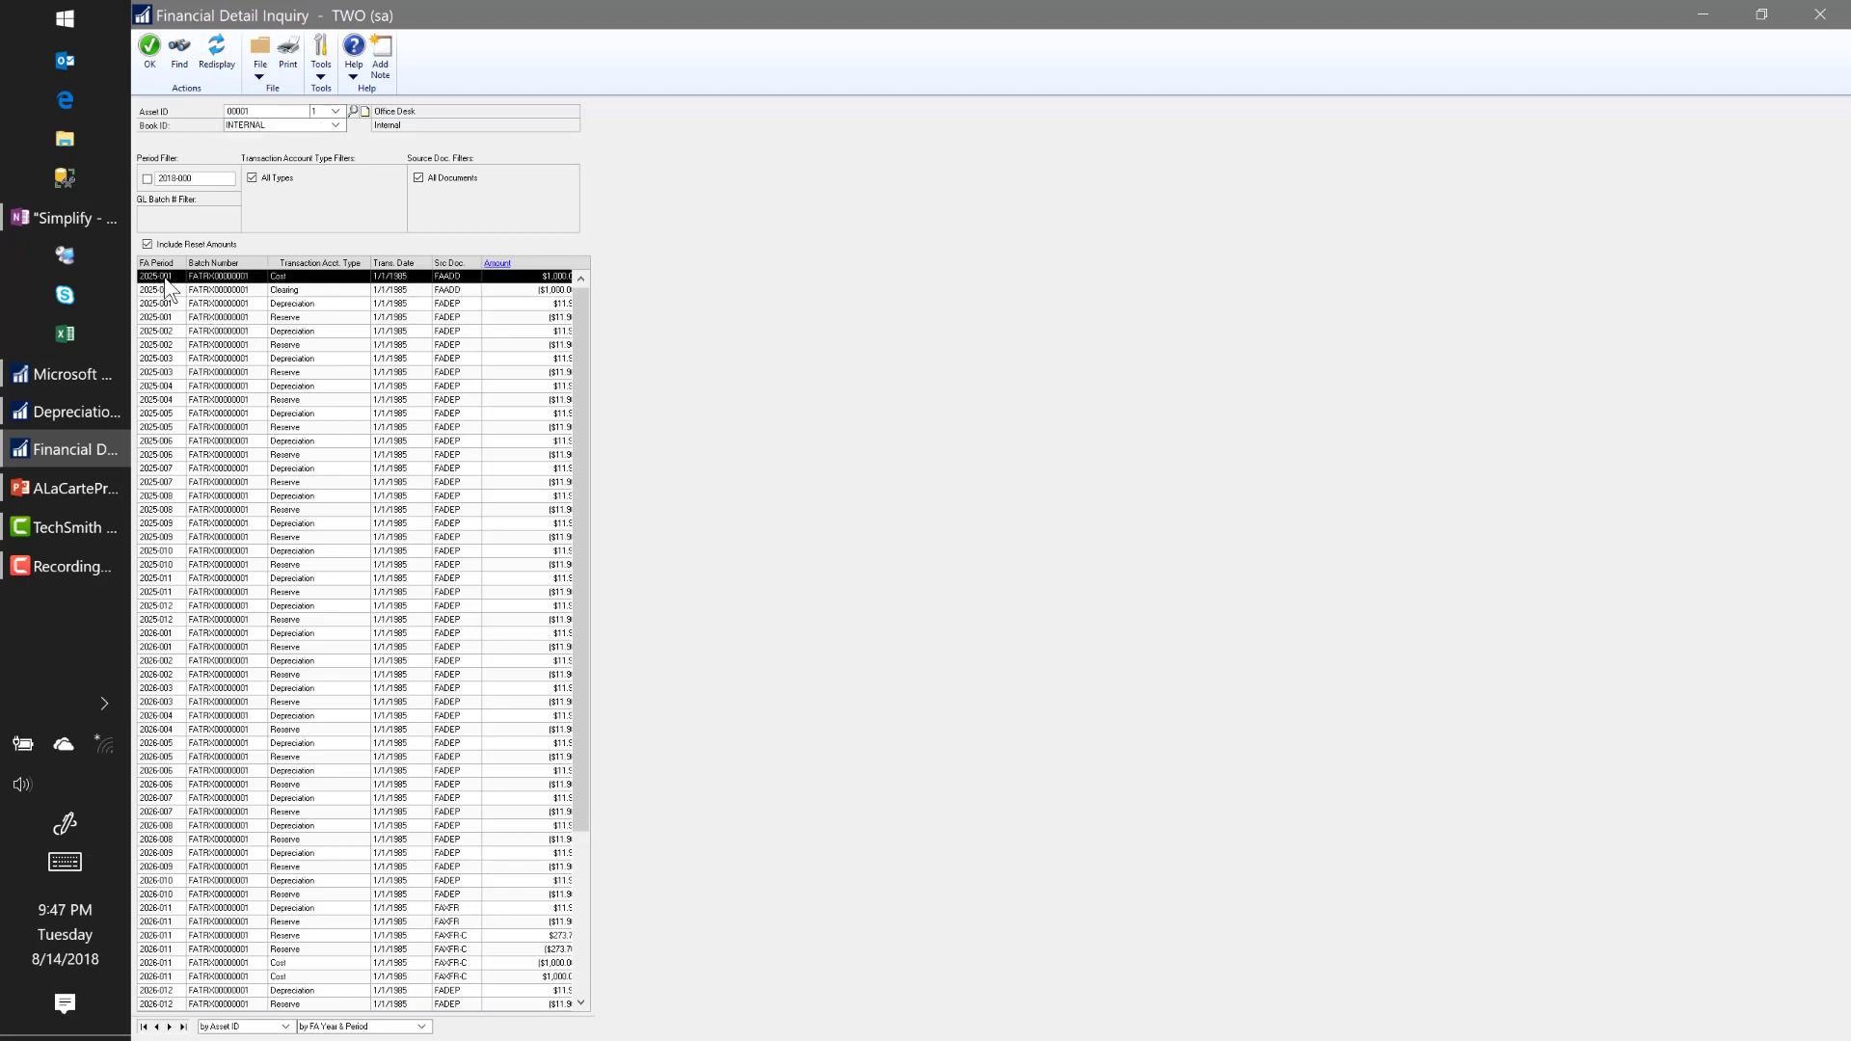
{"action": "left_click", "coordinate": [470, 372]}
{"action": "left_click", "coordinate": [477, 496]}
{"action": "left_click", "coordinate": [471, 702]}
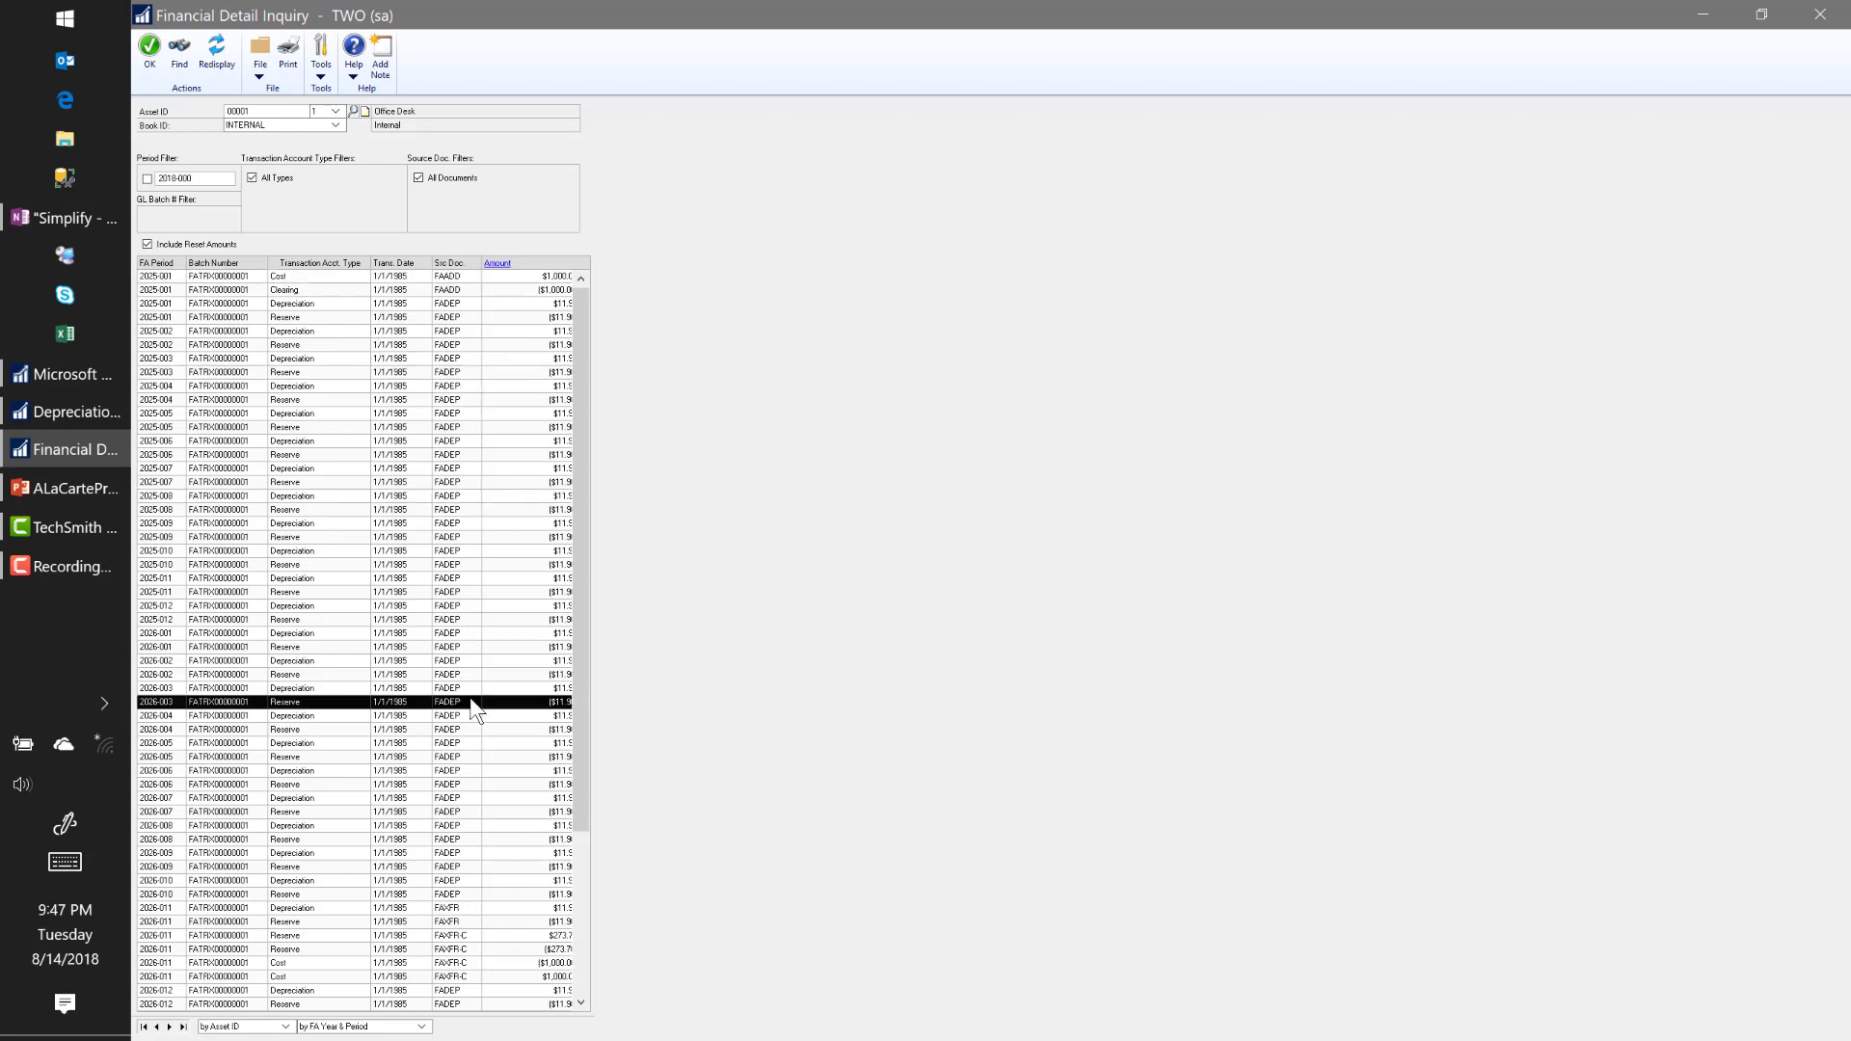
{"action": "left_click", "coordinate": [465, 854]}
{"action": "scroll", "coordinate": [463, 848], "scroll_direction": "down", "scroll_amount": 3}
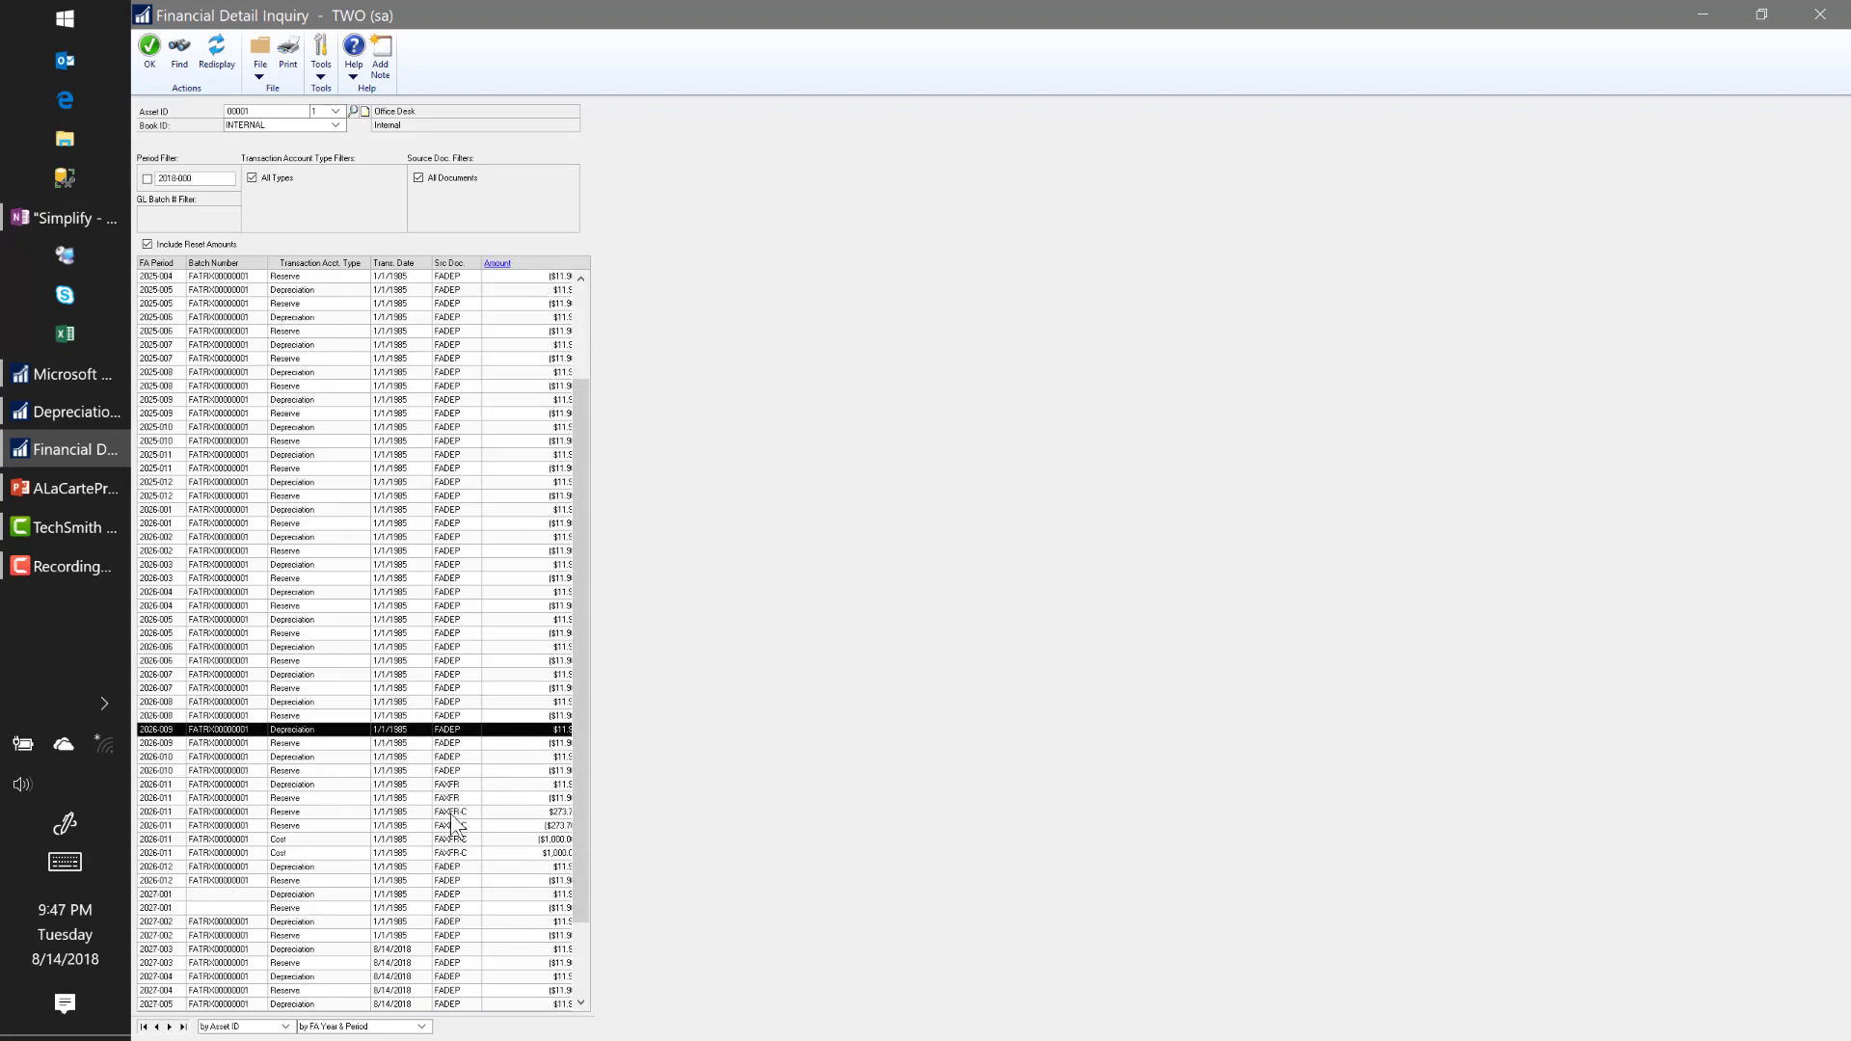
{"action": "left_click", "coordinate": [445, 815]}
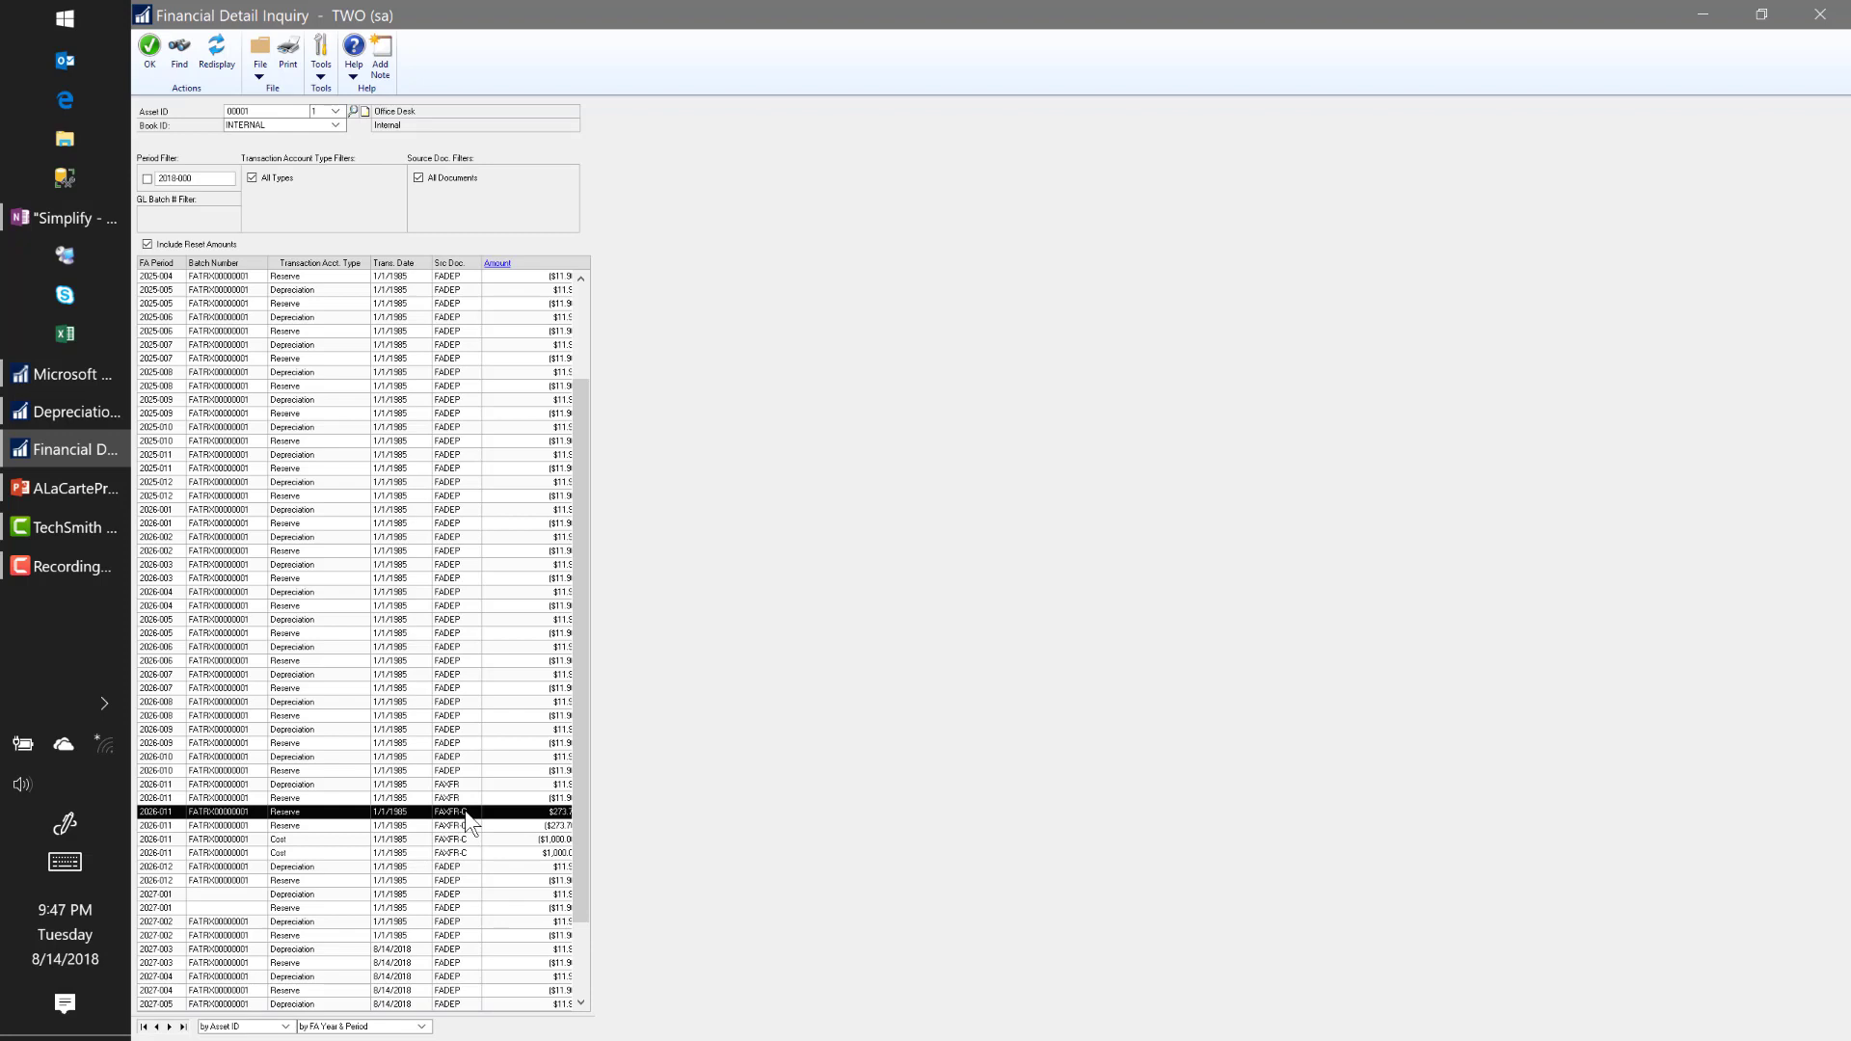
Step: View the full details of the selected 2026-011 FAXFR-C reserve entry, and close the Financial Detail inquiry
{"action": "left_click", "coordinate": [494, 266]}
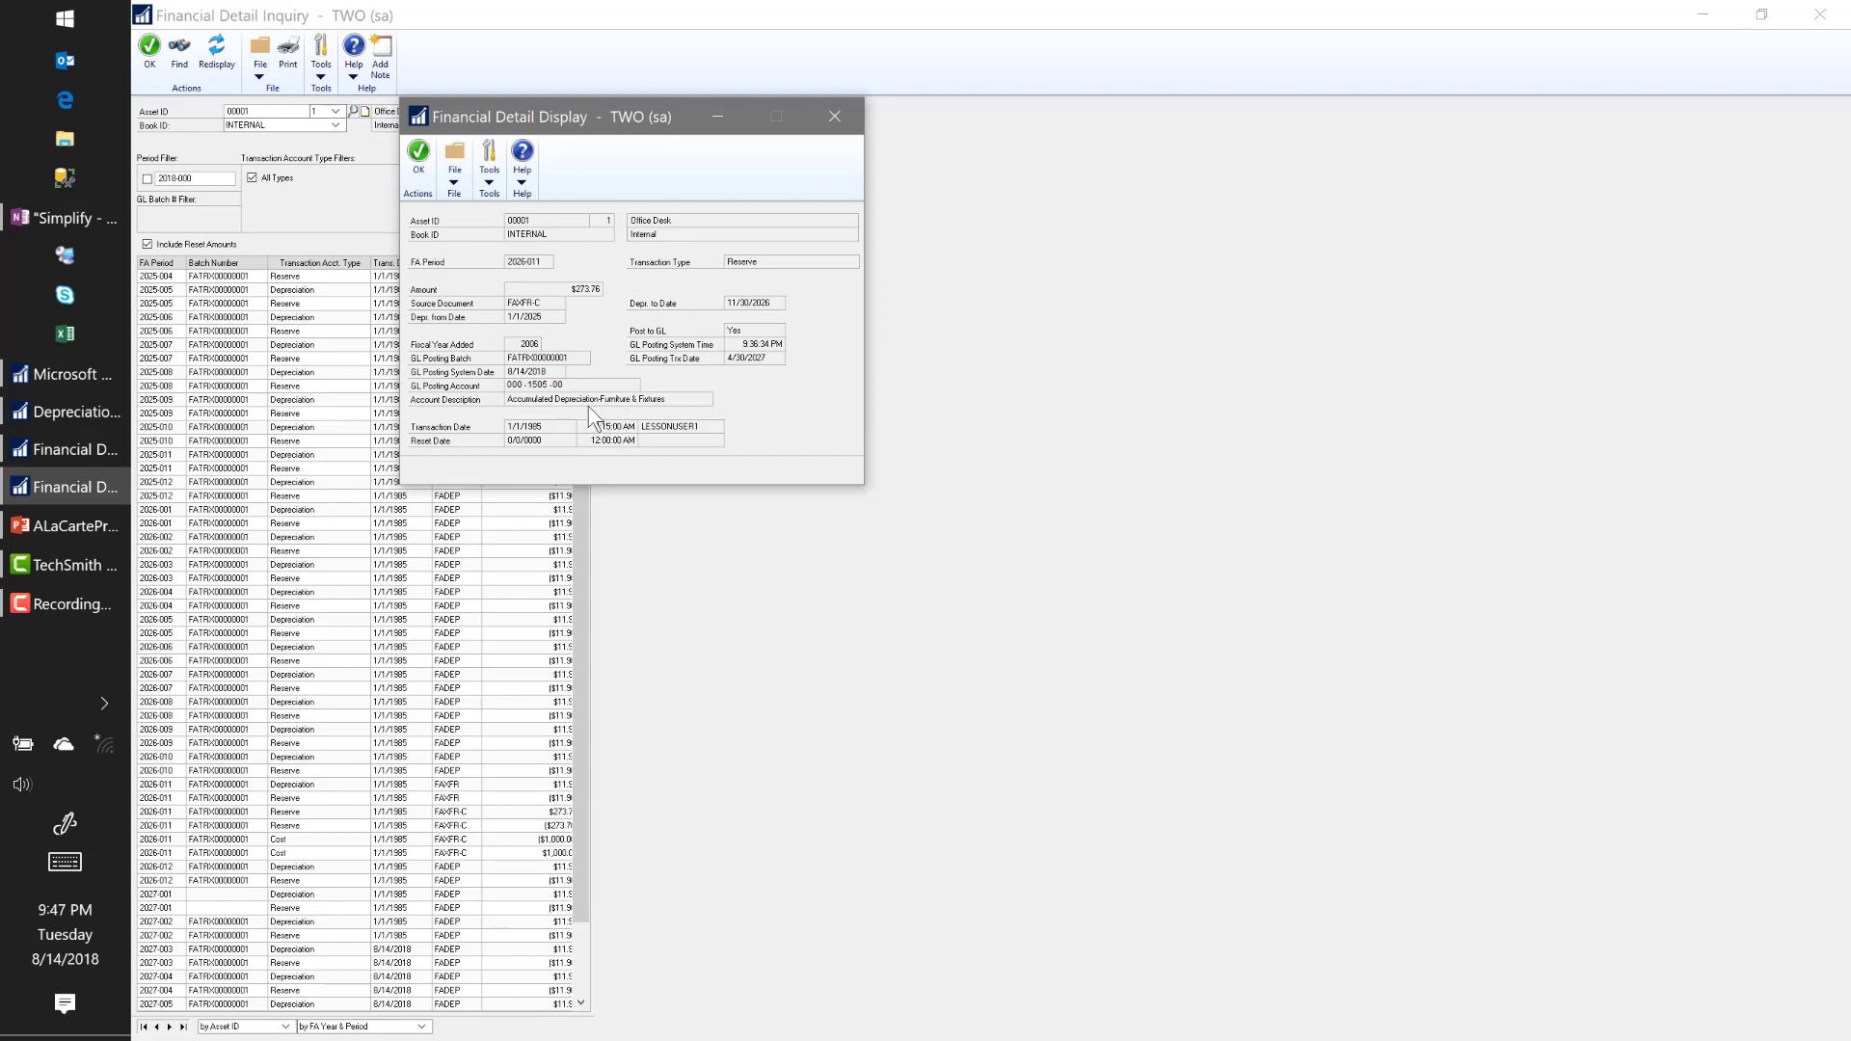
{"action": "left_click", "coordinate": [418, 154]}
{"action": "scroll", "coordinate": [416, 538], "scroll_direction": "down", "scroll_amount": 2}
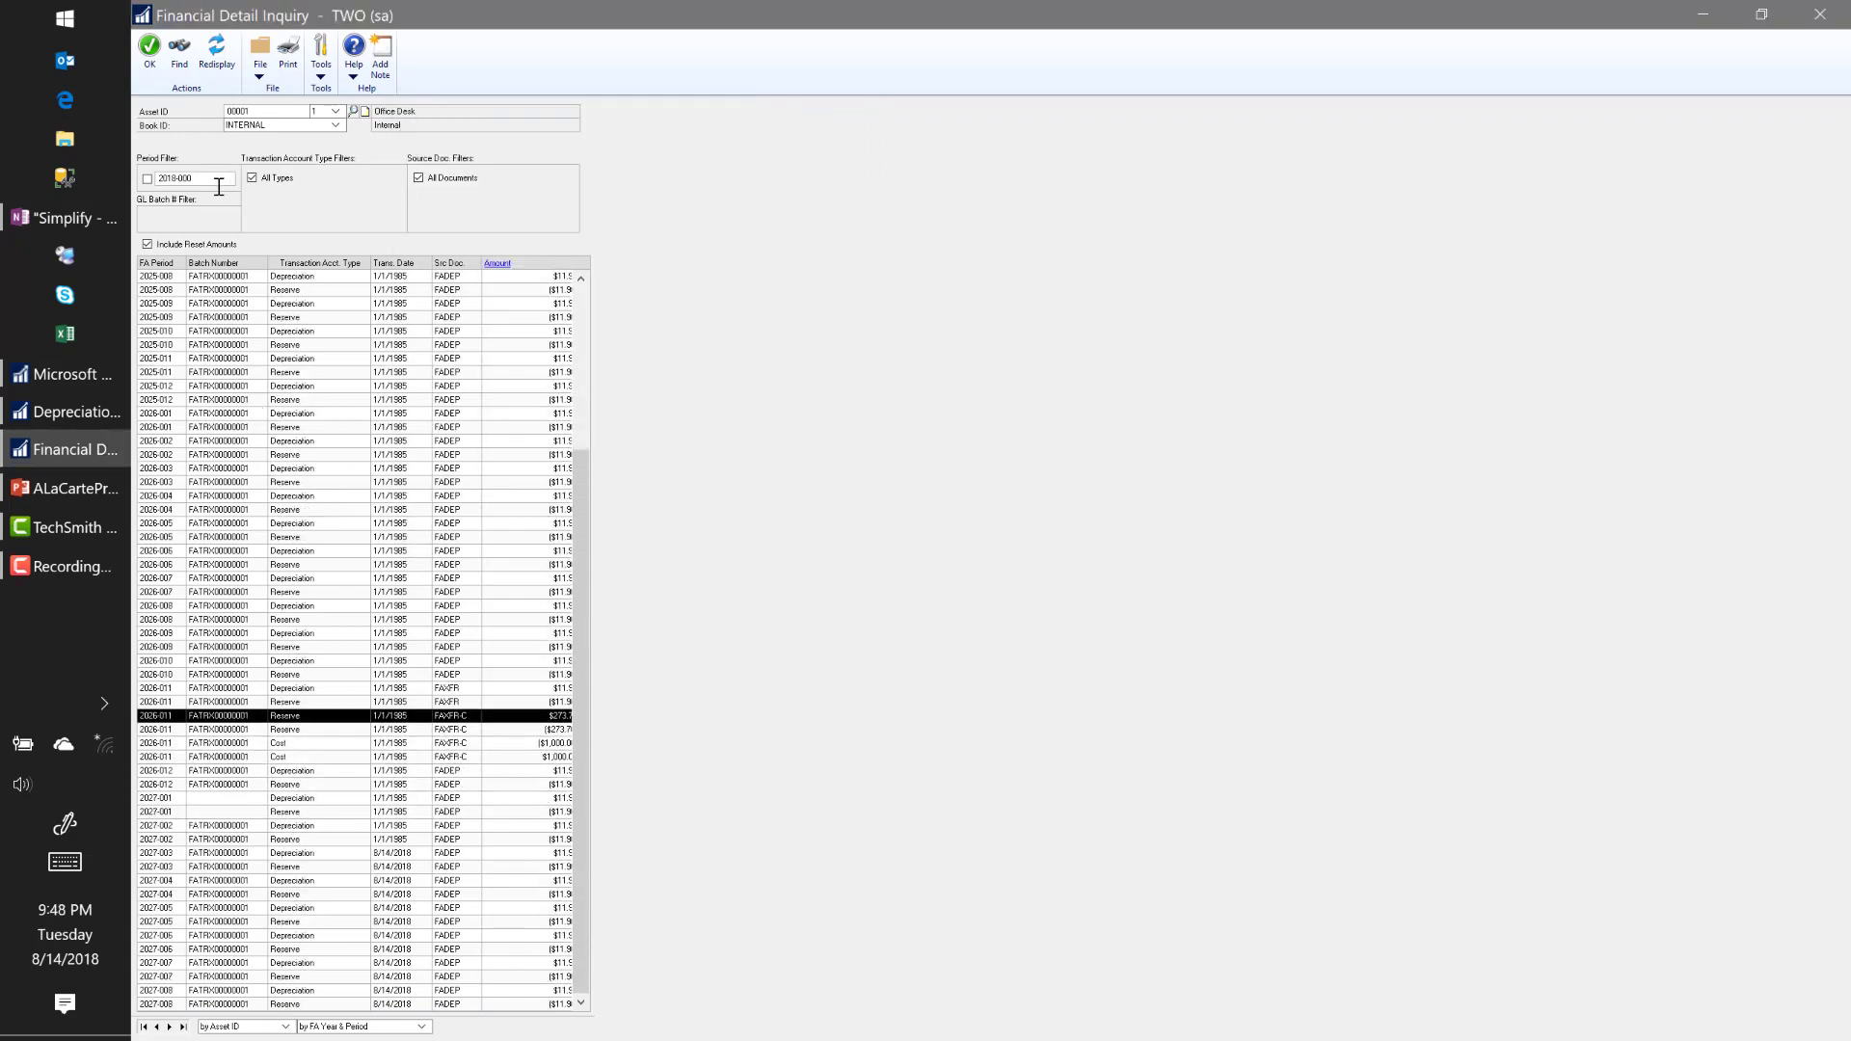
{"action": "left_click", "coordinate": [158, 65]}
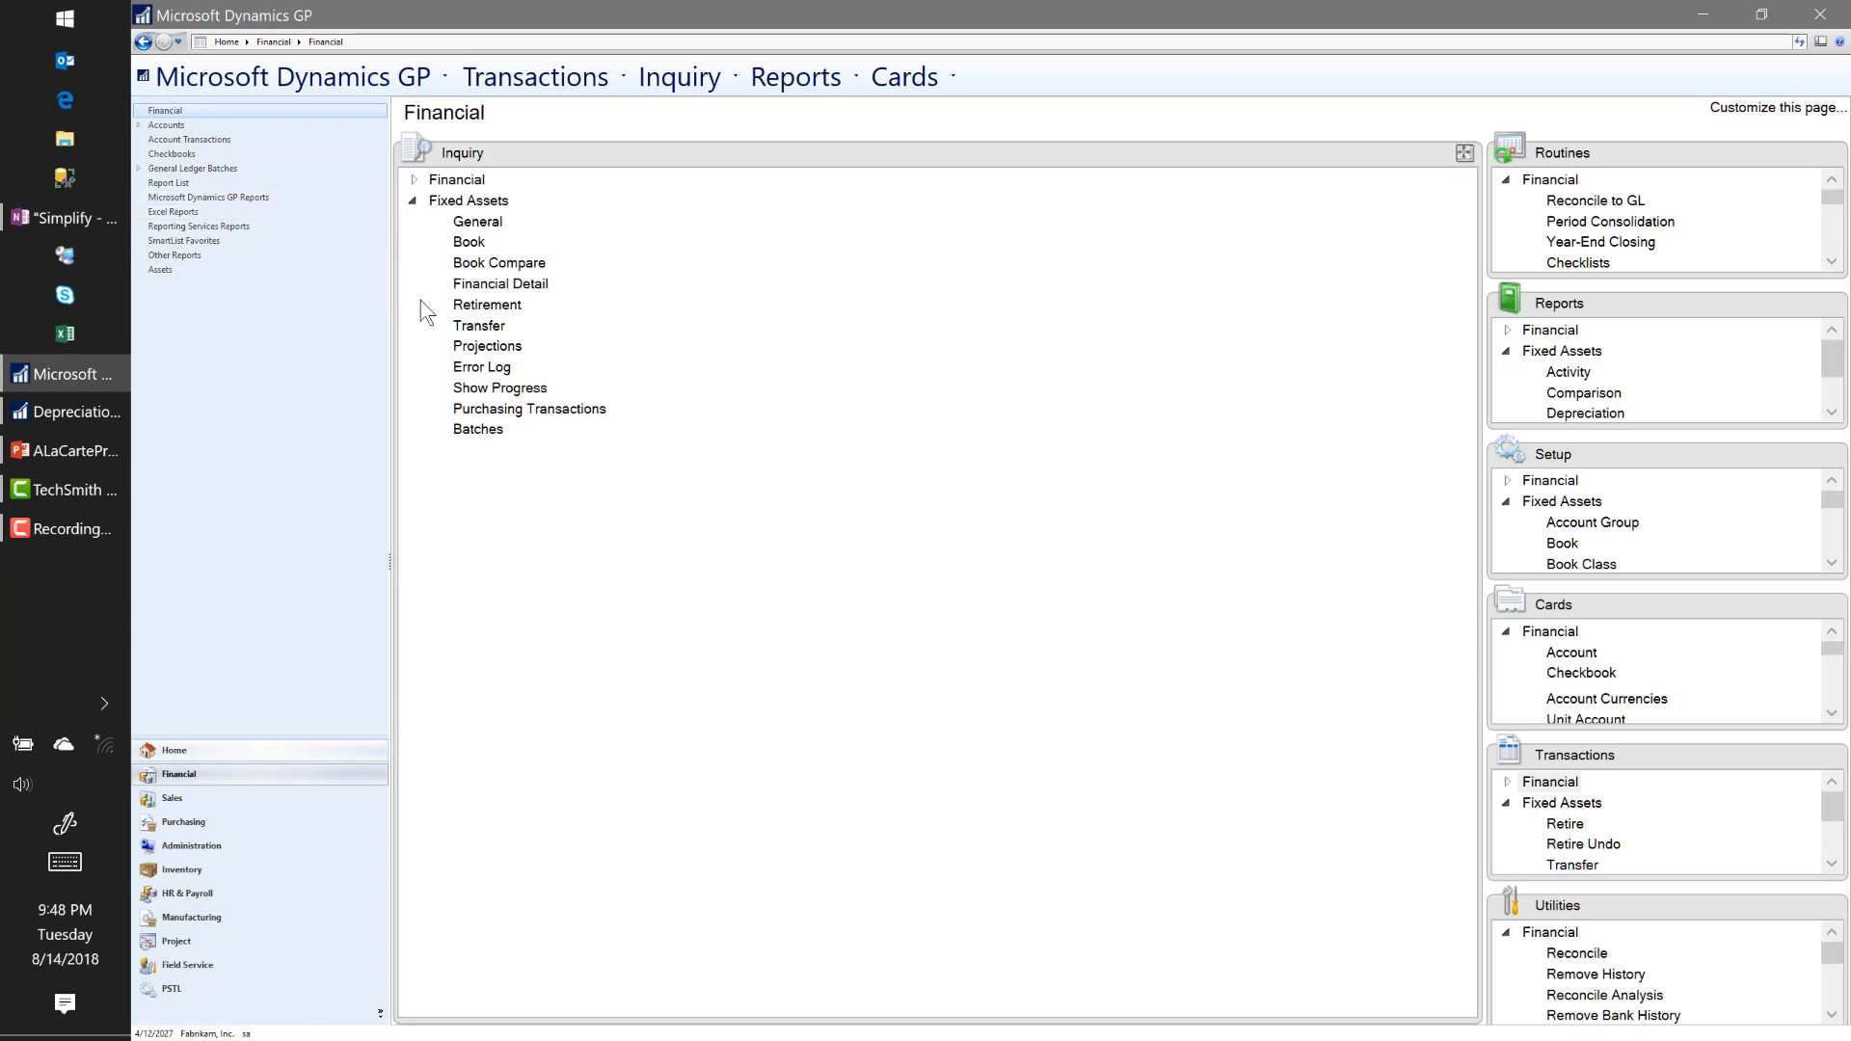
Step: Look at the fixed asset Projections inquiry and the Error Log inquiry, closing each one
{"action": "left_click", "coordinate": [489, 349]}
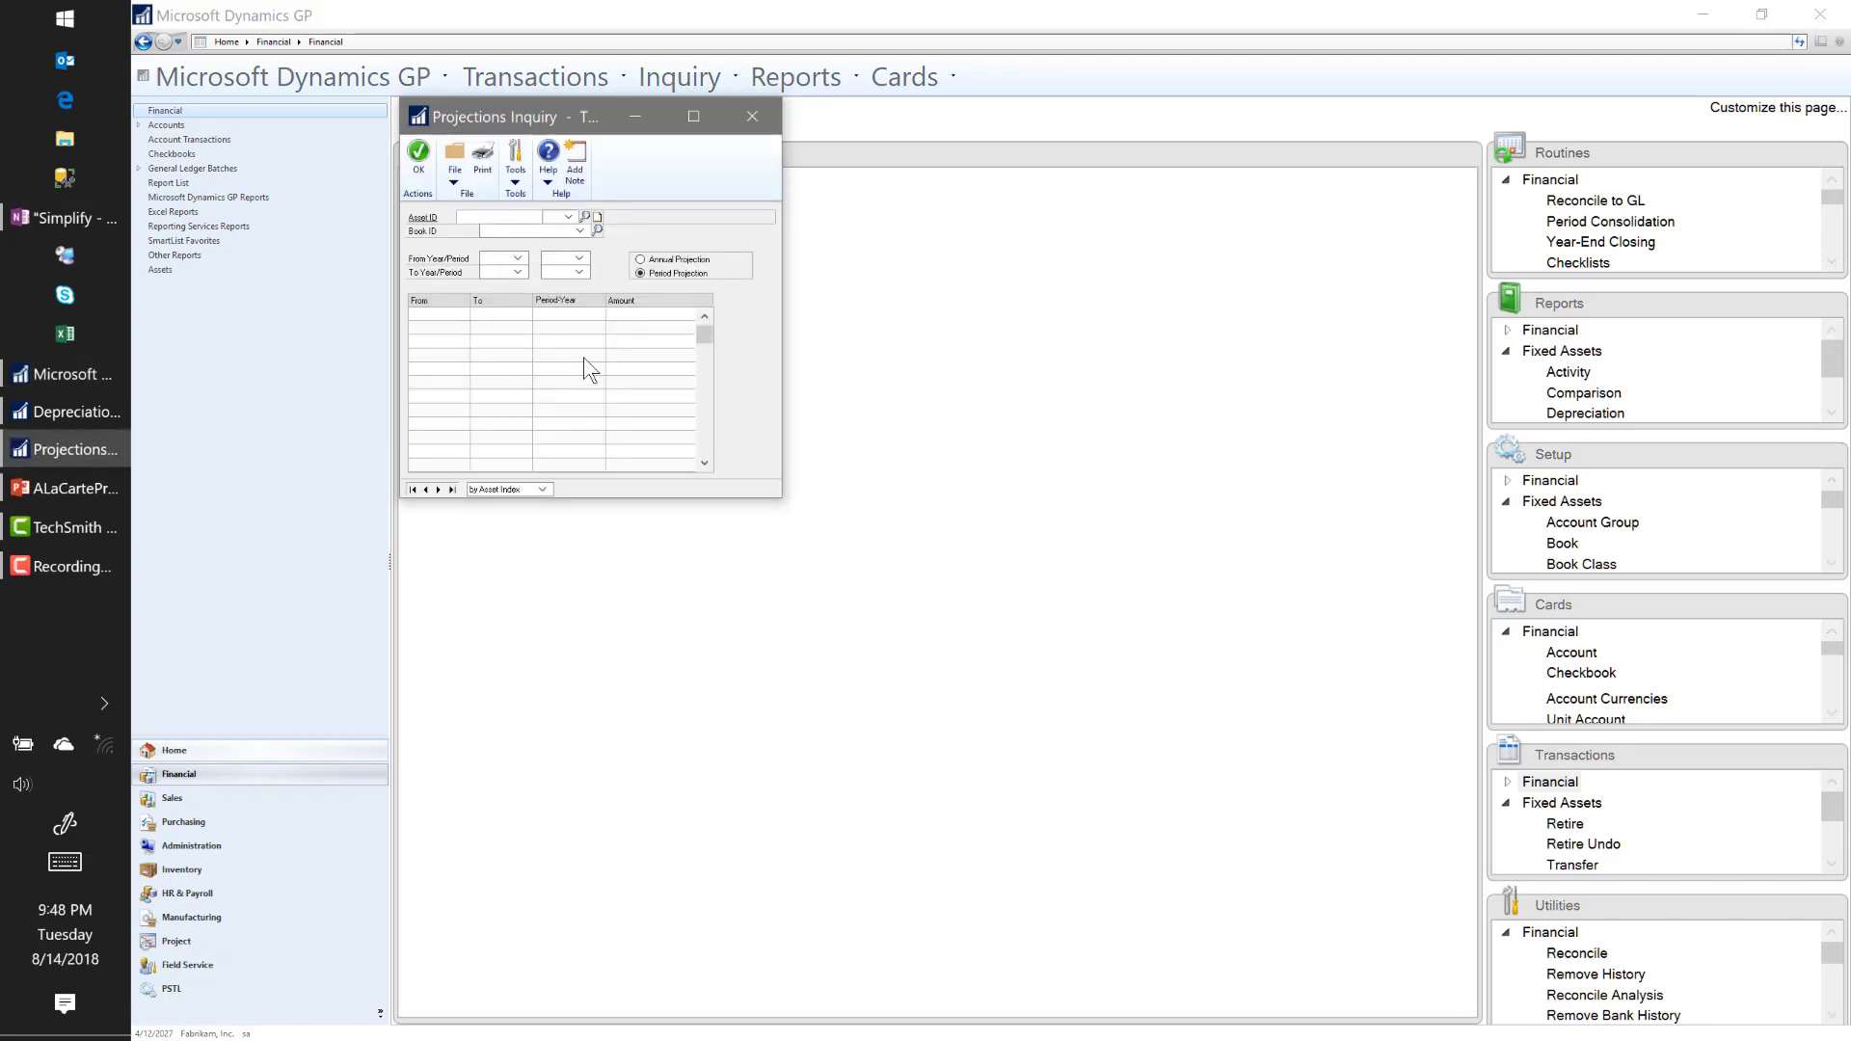
{"action": "left_click", "coordinate": [752, 116]}
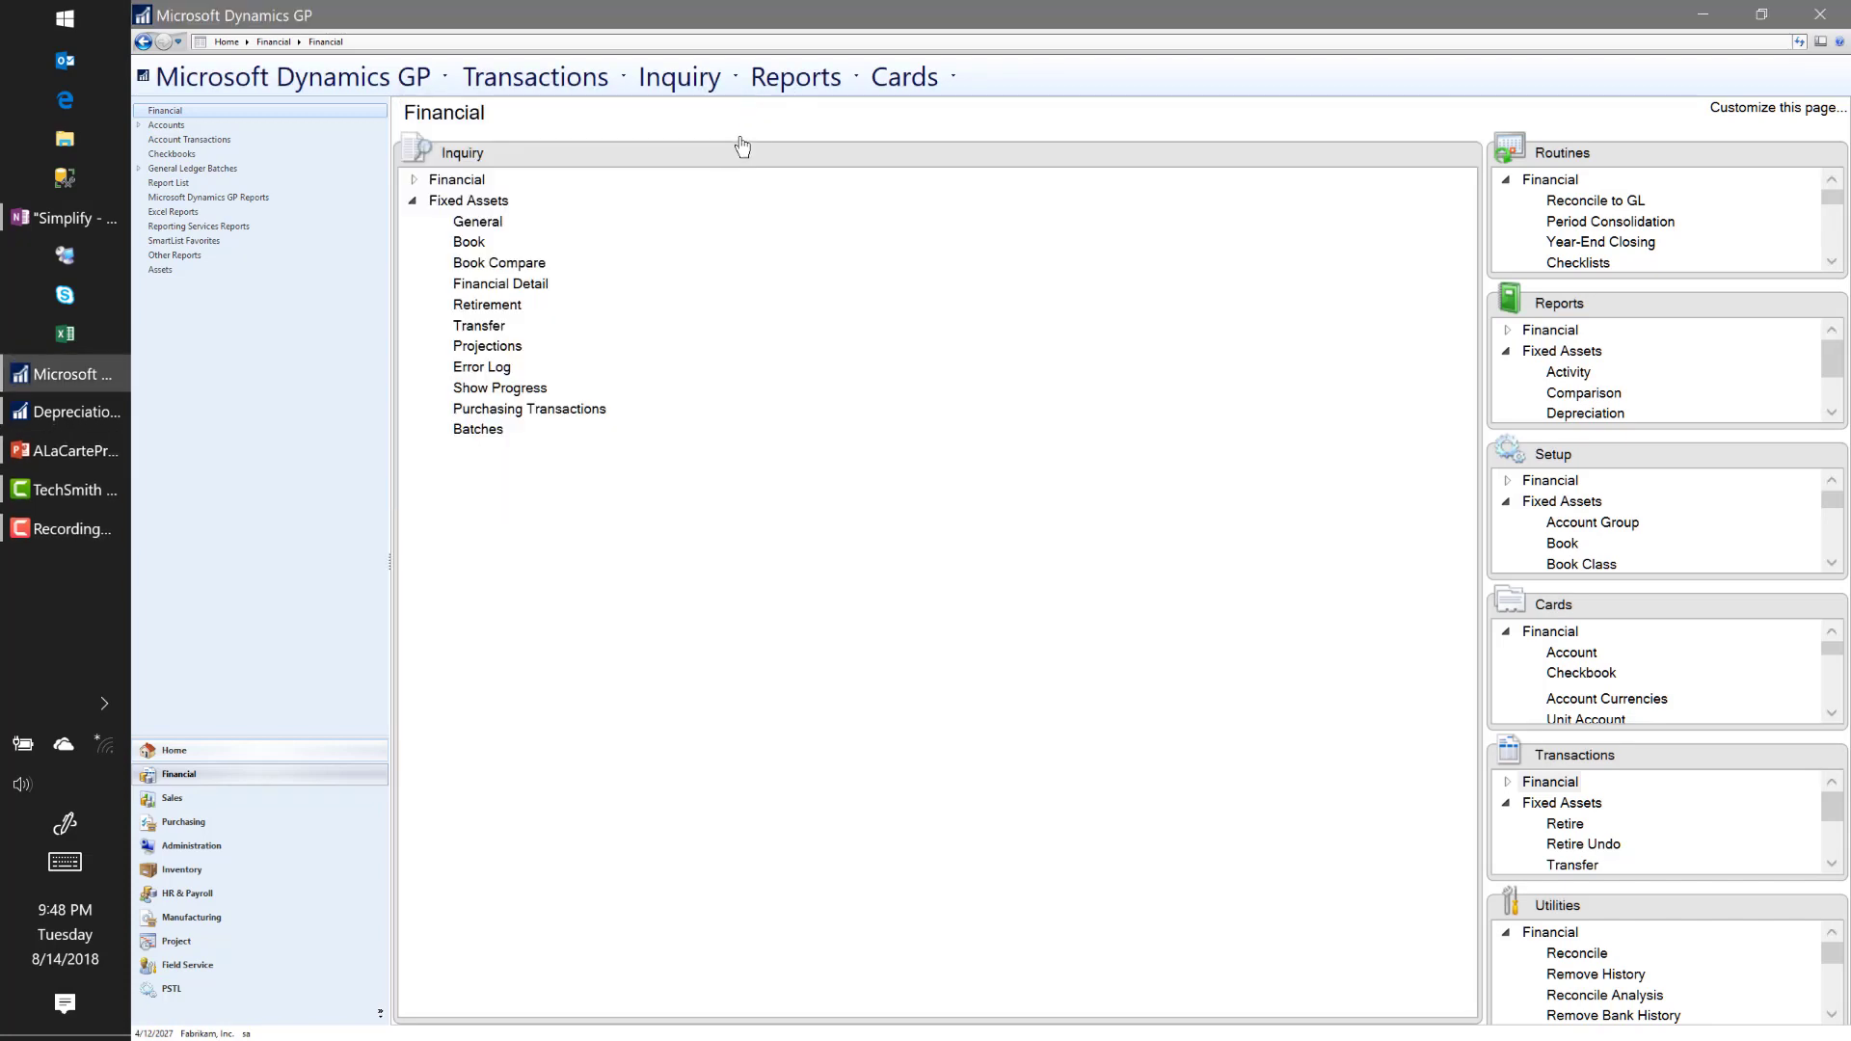
{"action": "left_click", "coordinate": [473, 367]}
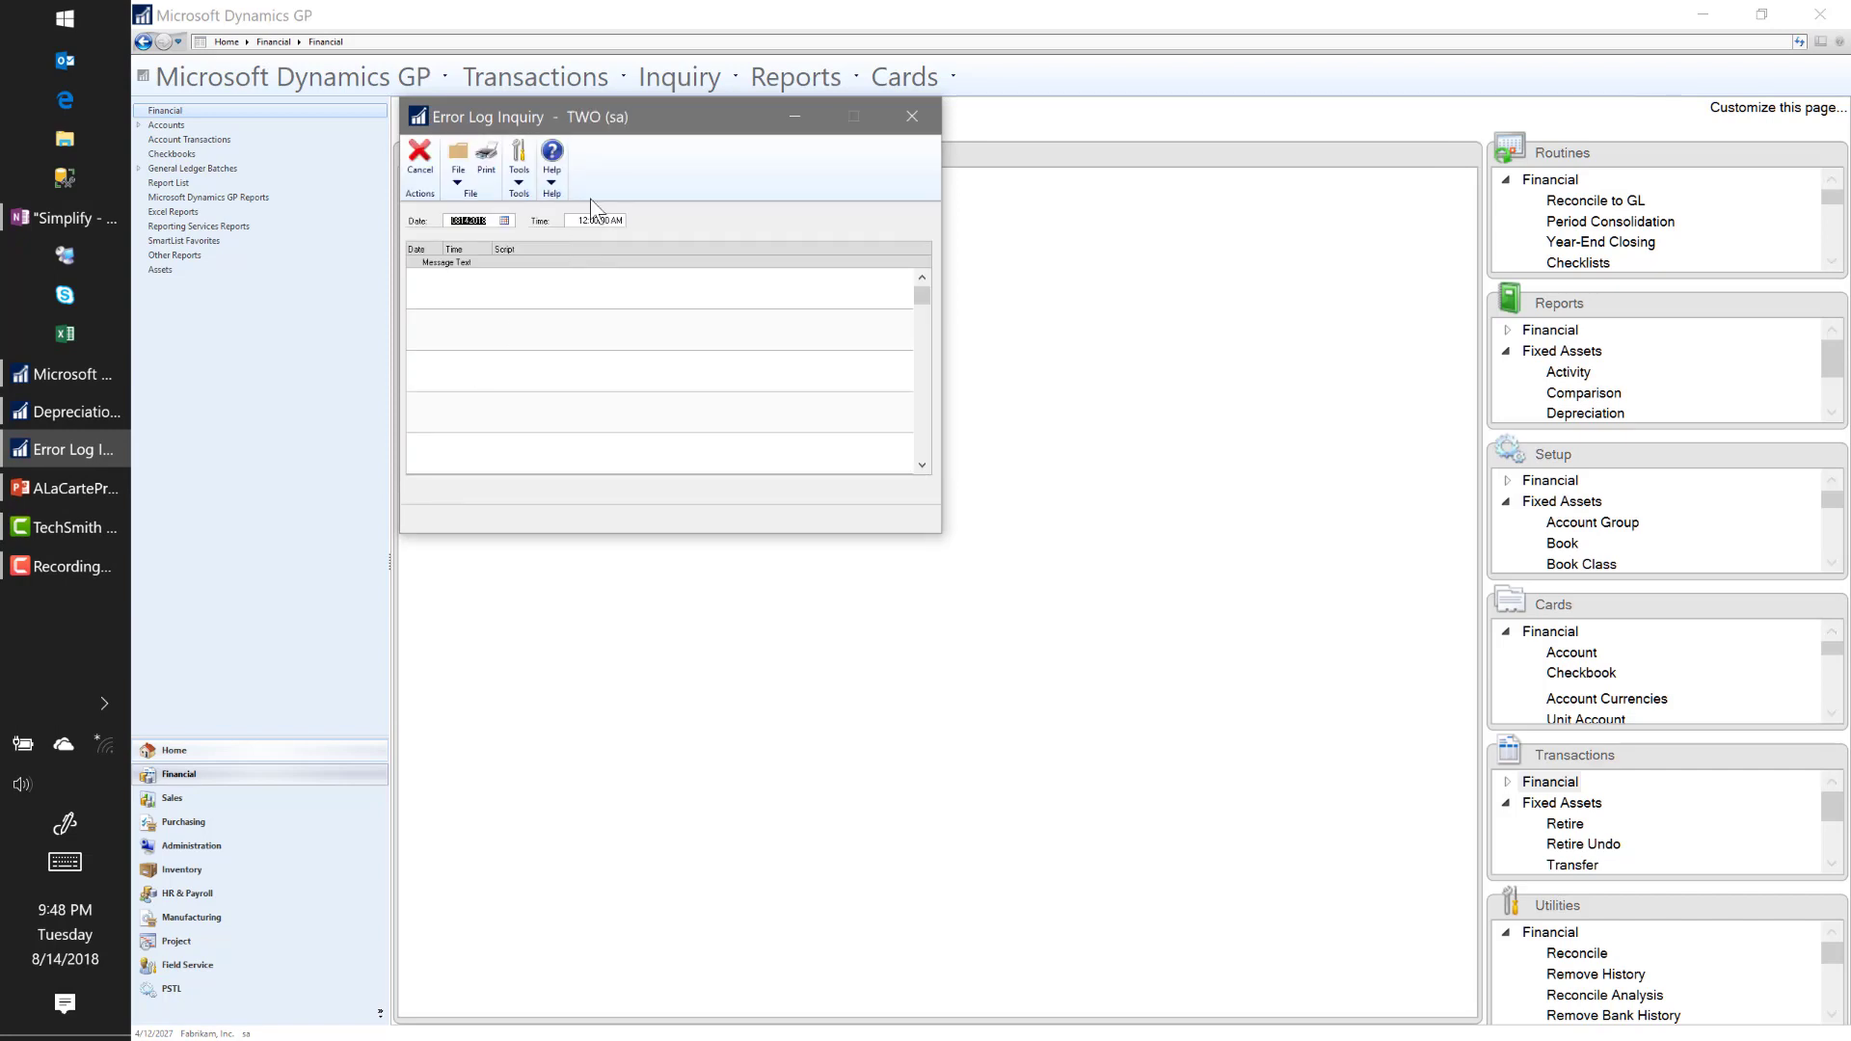
{"action": "left_click_drag", "start_coordinate": [567, 122], "coordinate": [912, 198]}
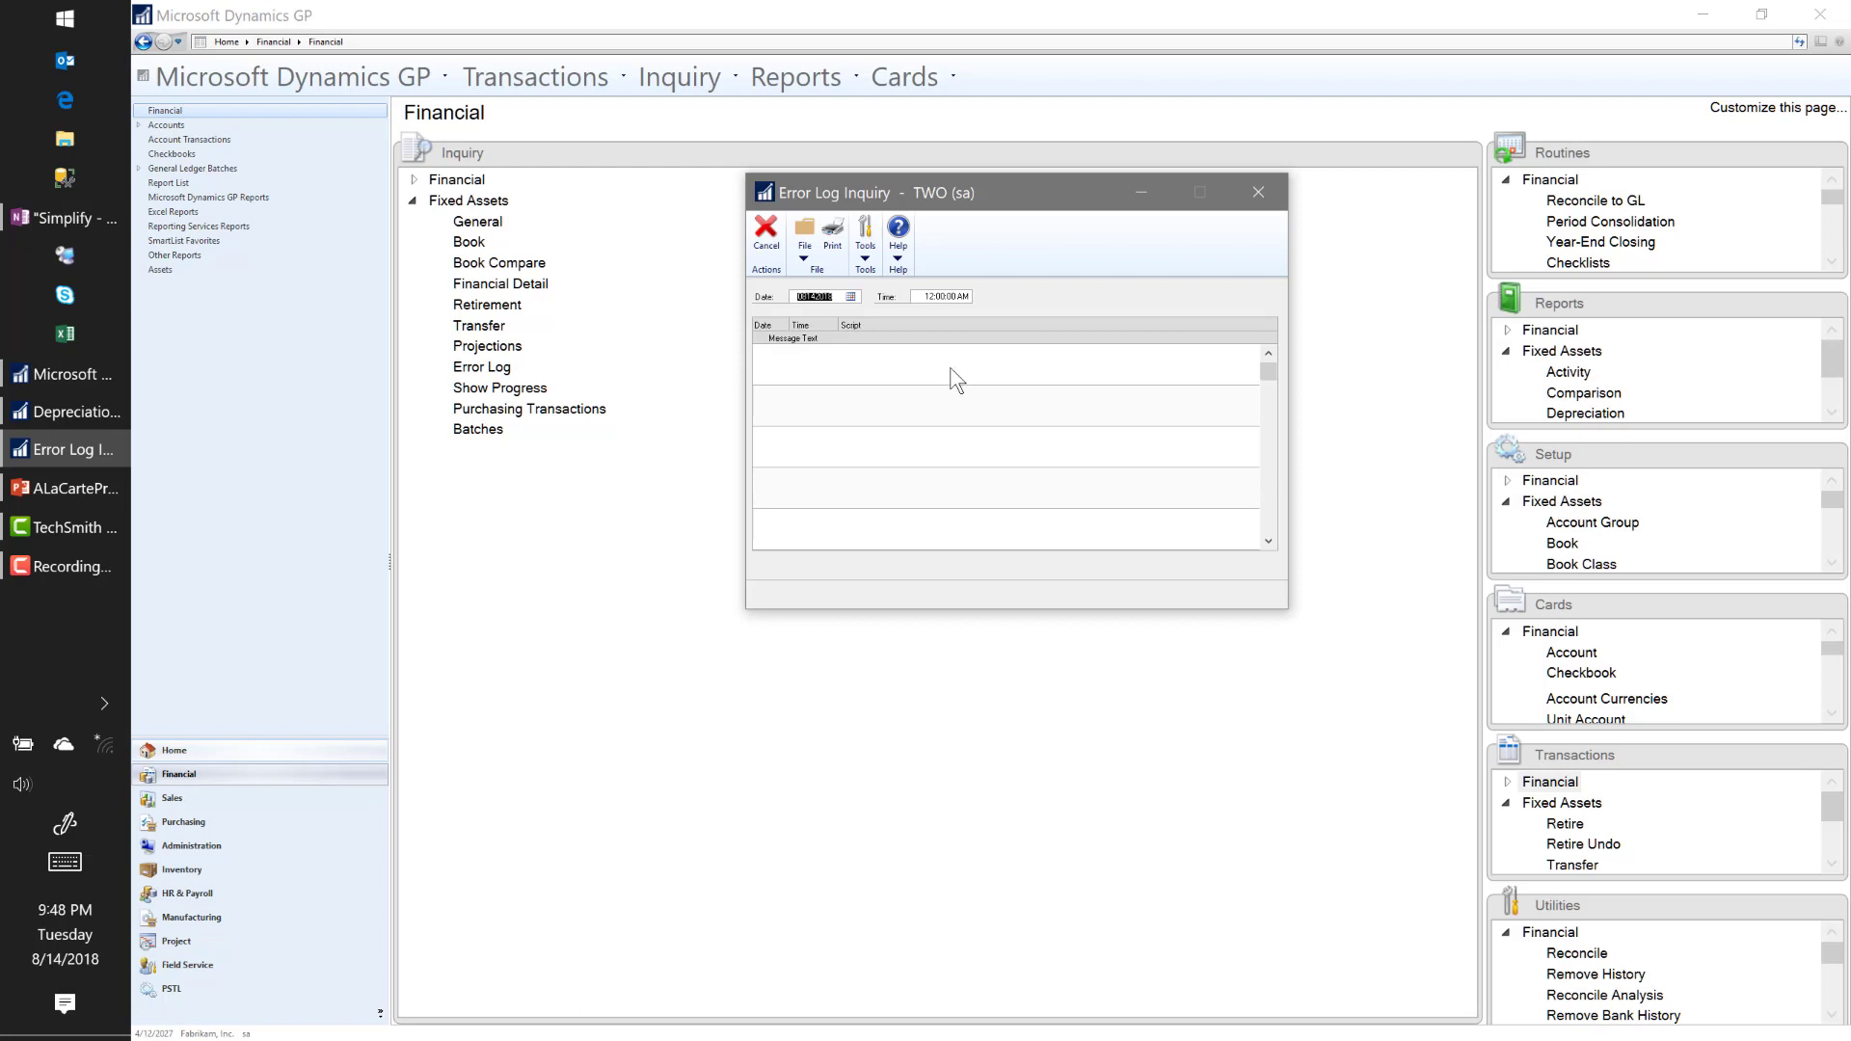
{"action": "left_click", "coordinate": [767, 237]}
Step: Display the last batch in the Fixed Assets Batch inquiry, look through its distribution lines, and close it
{"action": "left_click", "coordinate": [478, 430]}
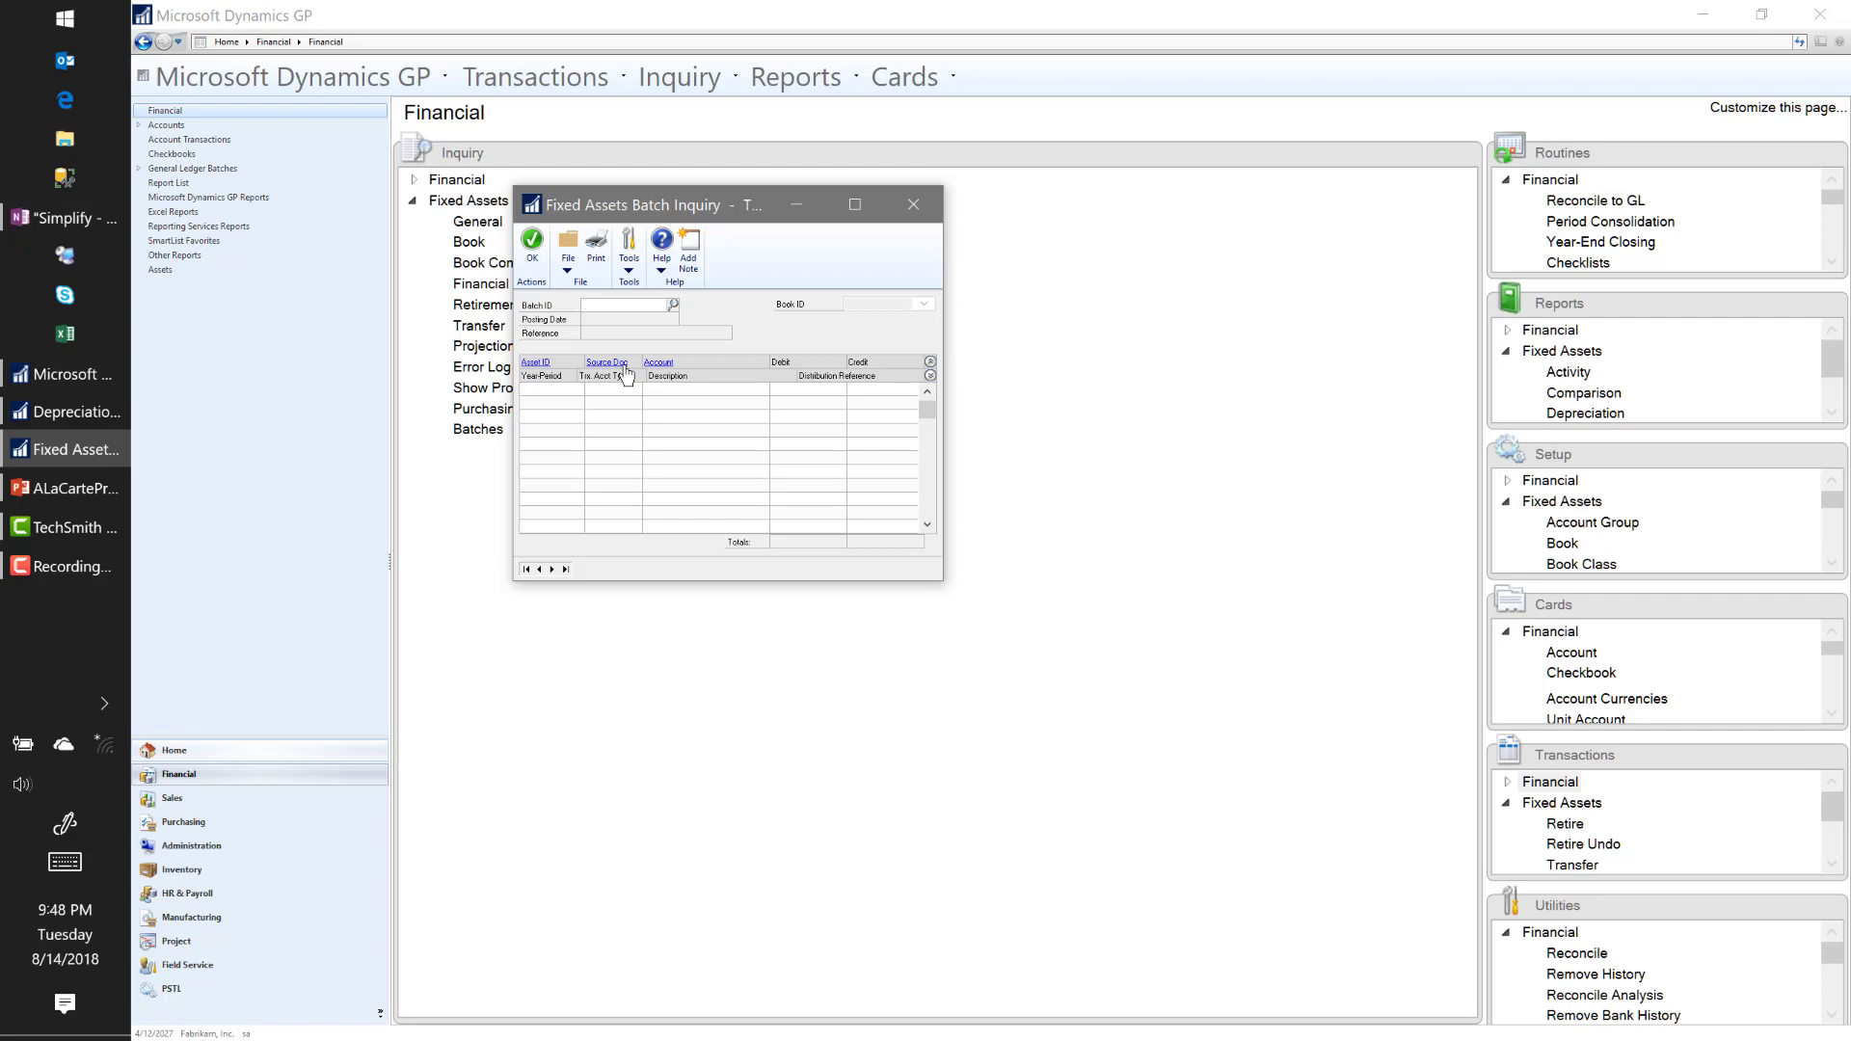
{"action": "left_click", "coordinate": [566, 569]}
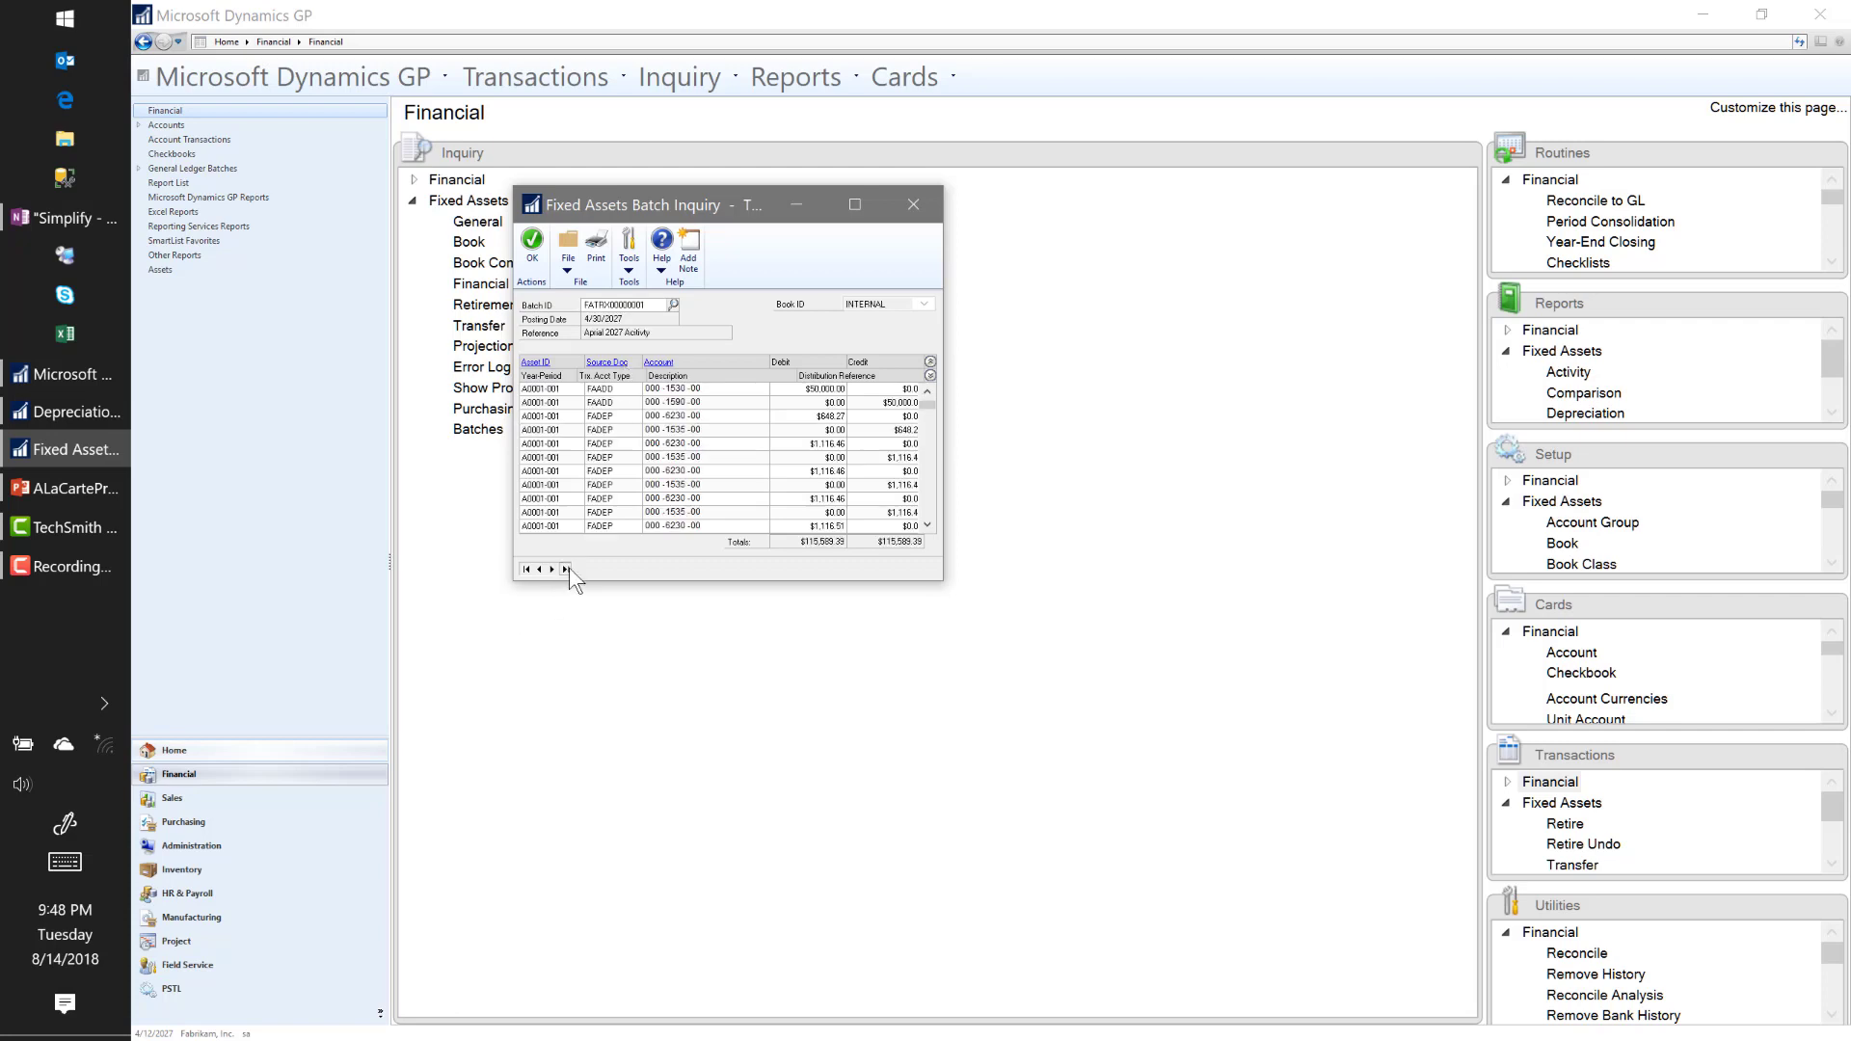
{"action": "scroll", "coordinate": [632, 424], "scroll_direction": "down", "scroll_amount": 5}
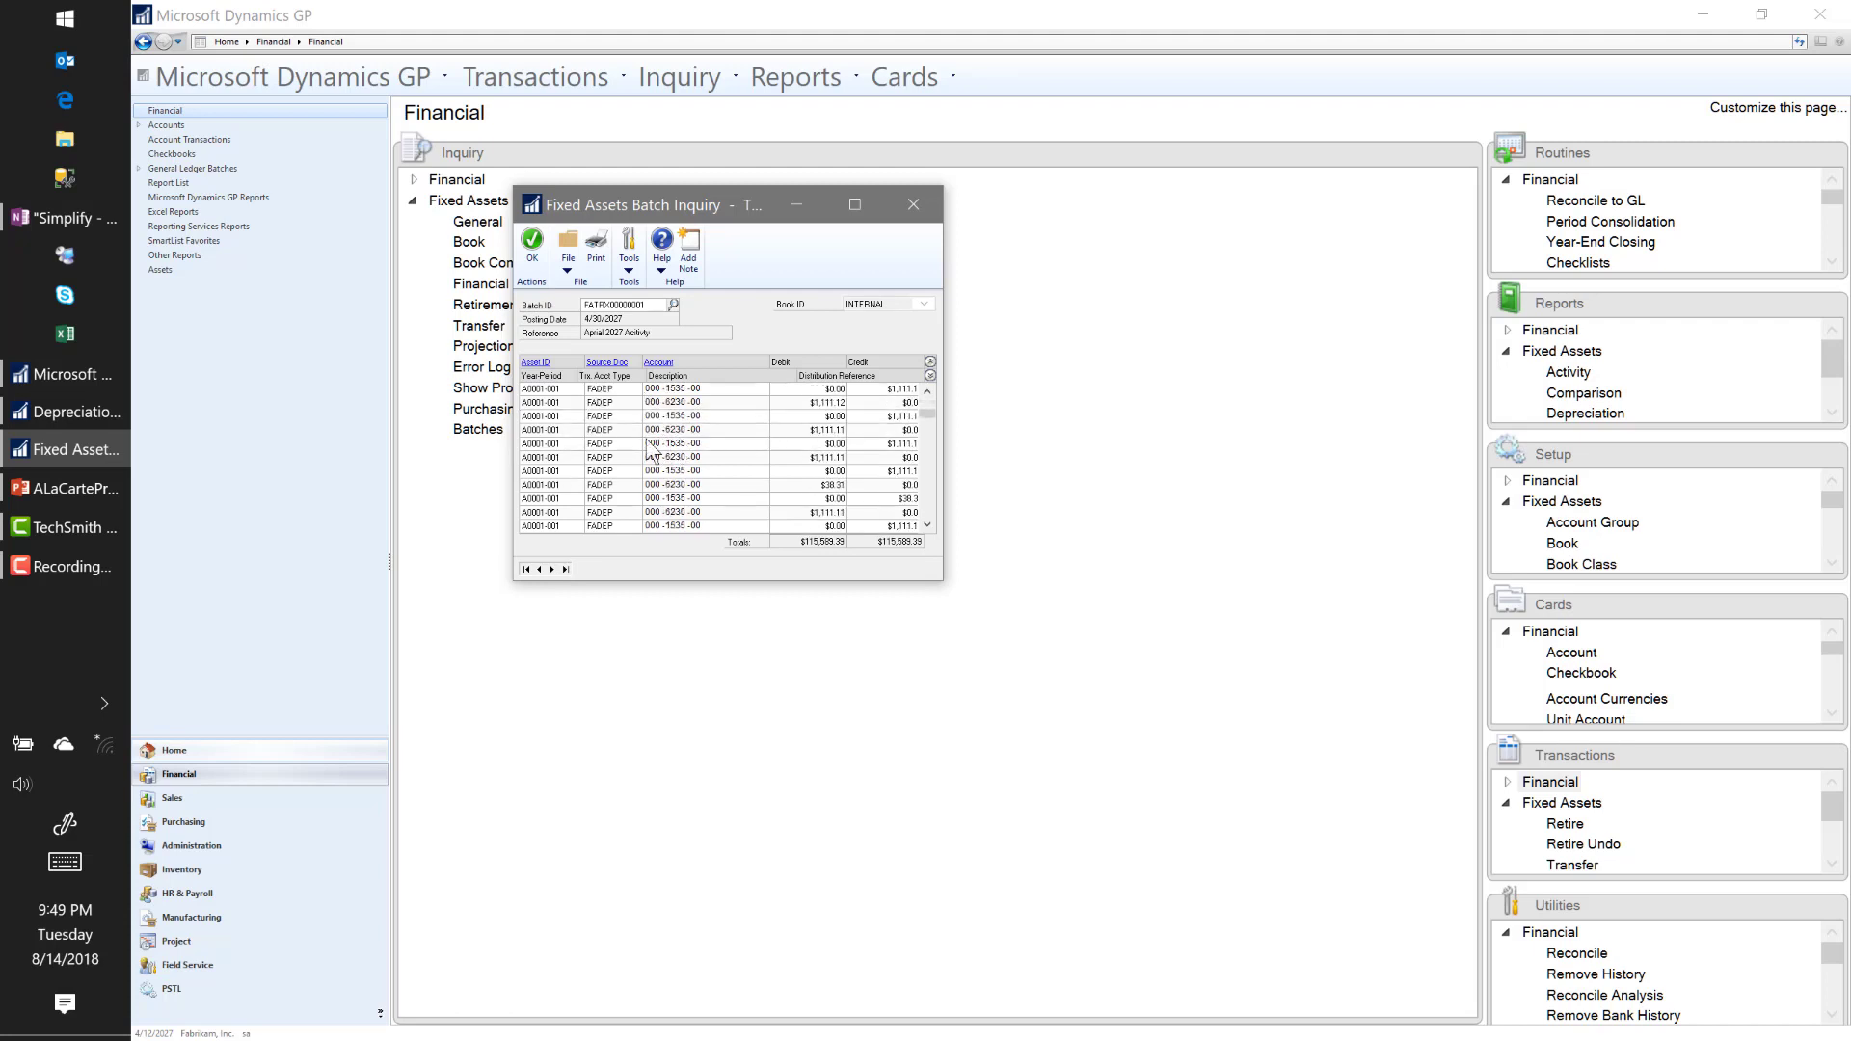
{"action": "left_click", "coordinate": [533, 246]}
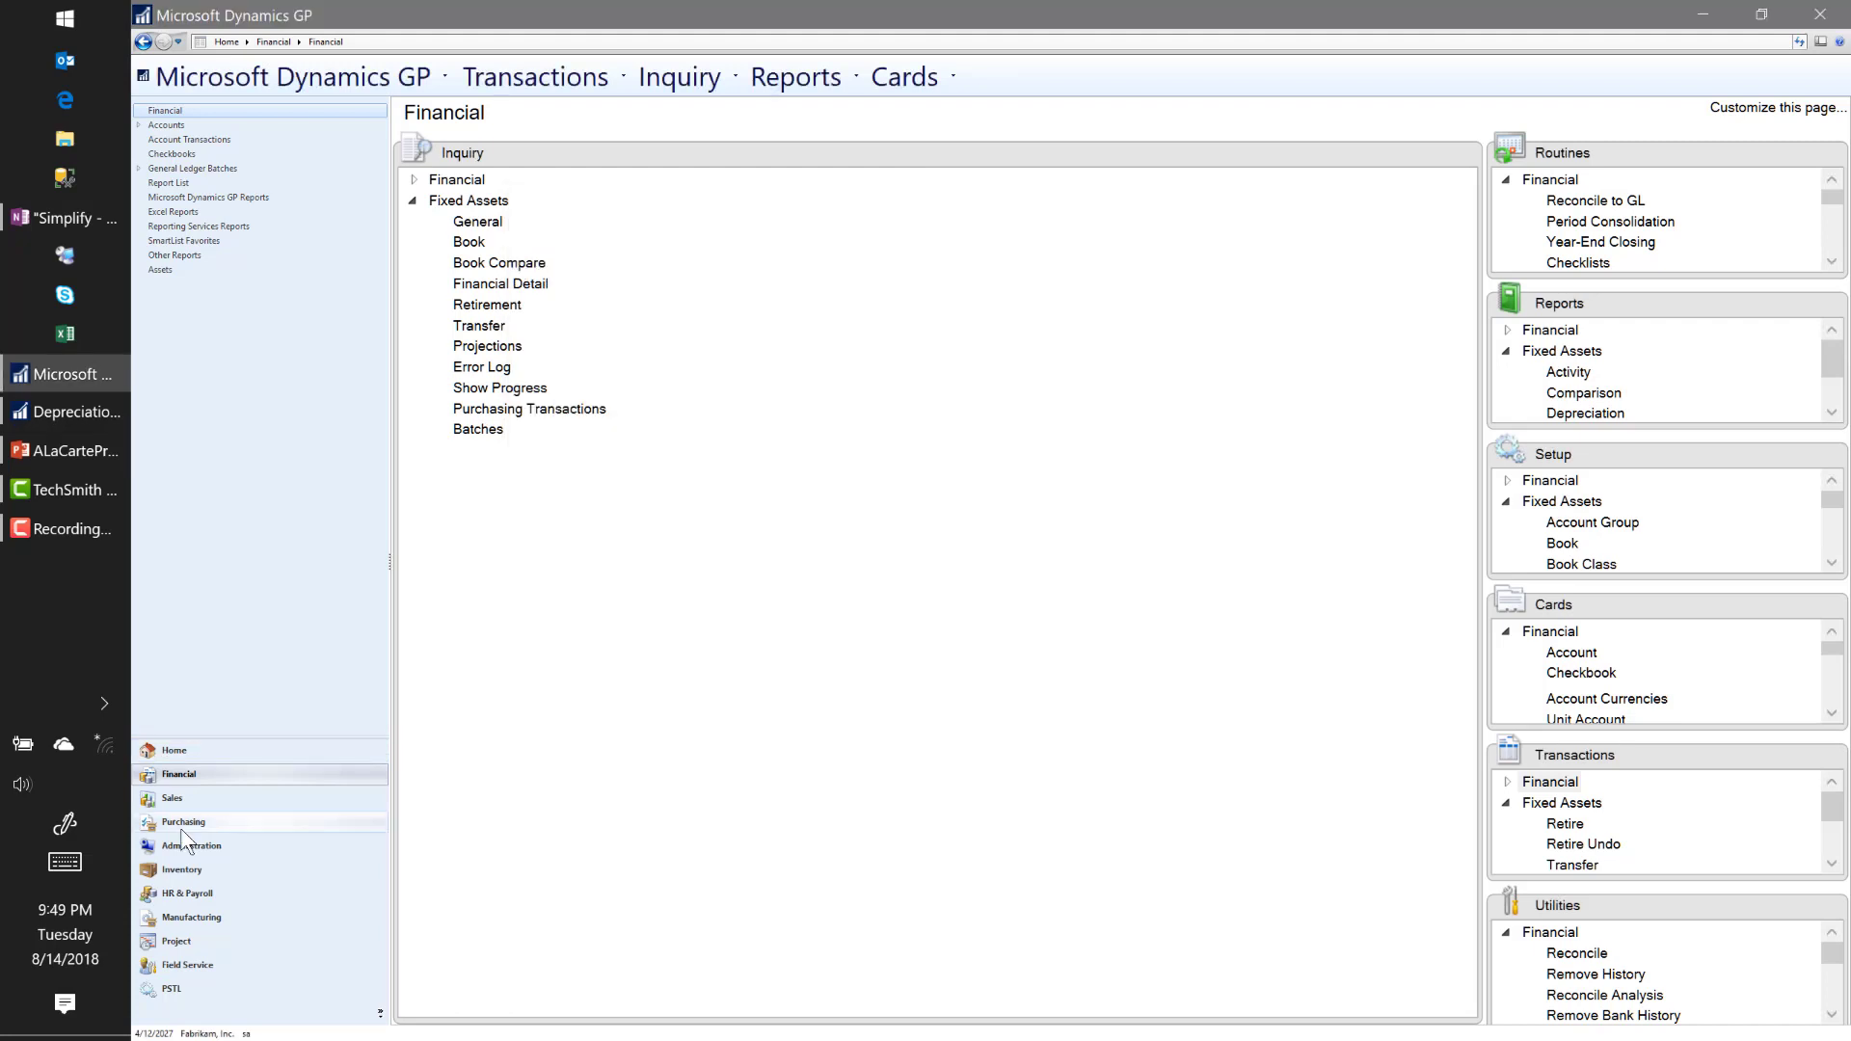
Step: Start a payables invoice described as "invoice for computer" for vendor ACETRAVE0001 with document number 99999
{"action": "left_click", "coordinate": [181, 827]}
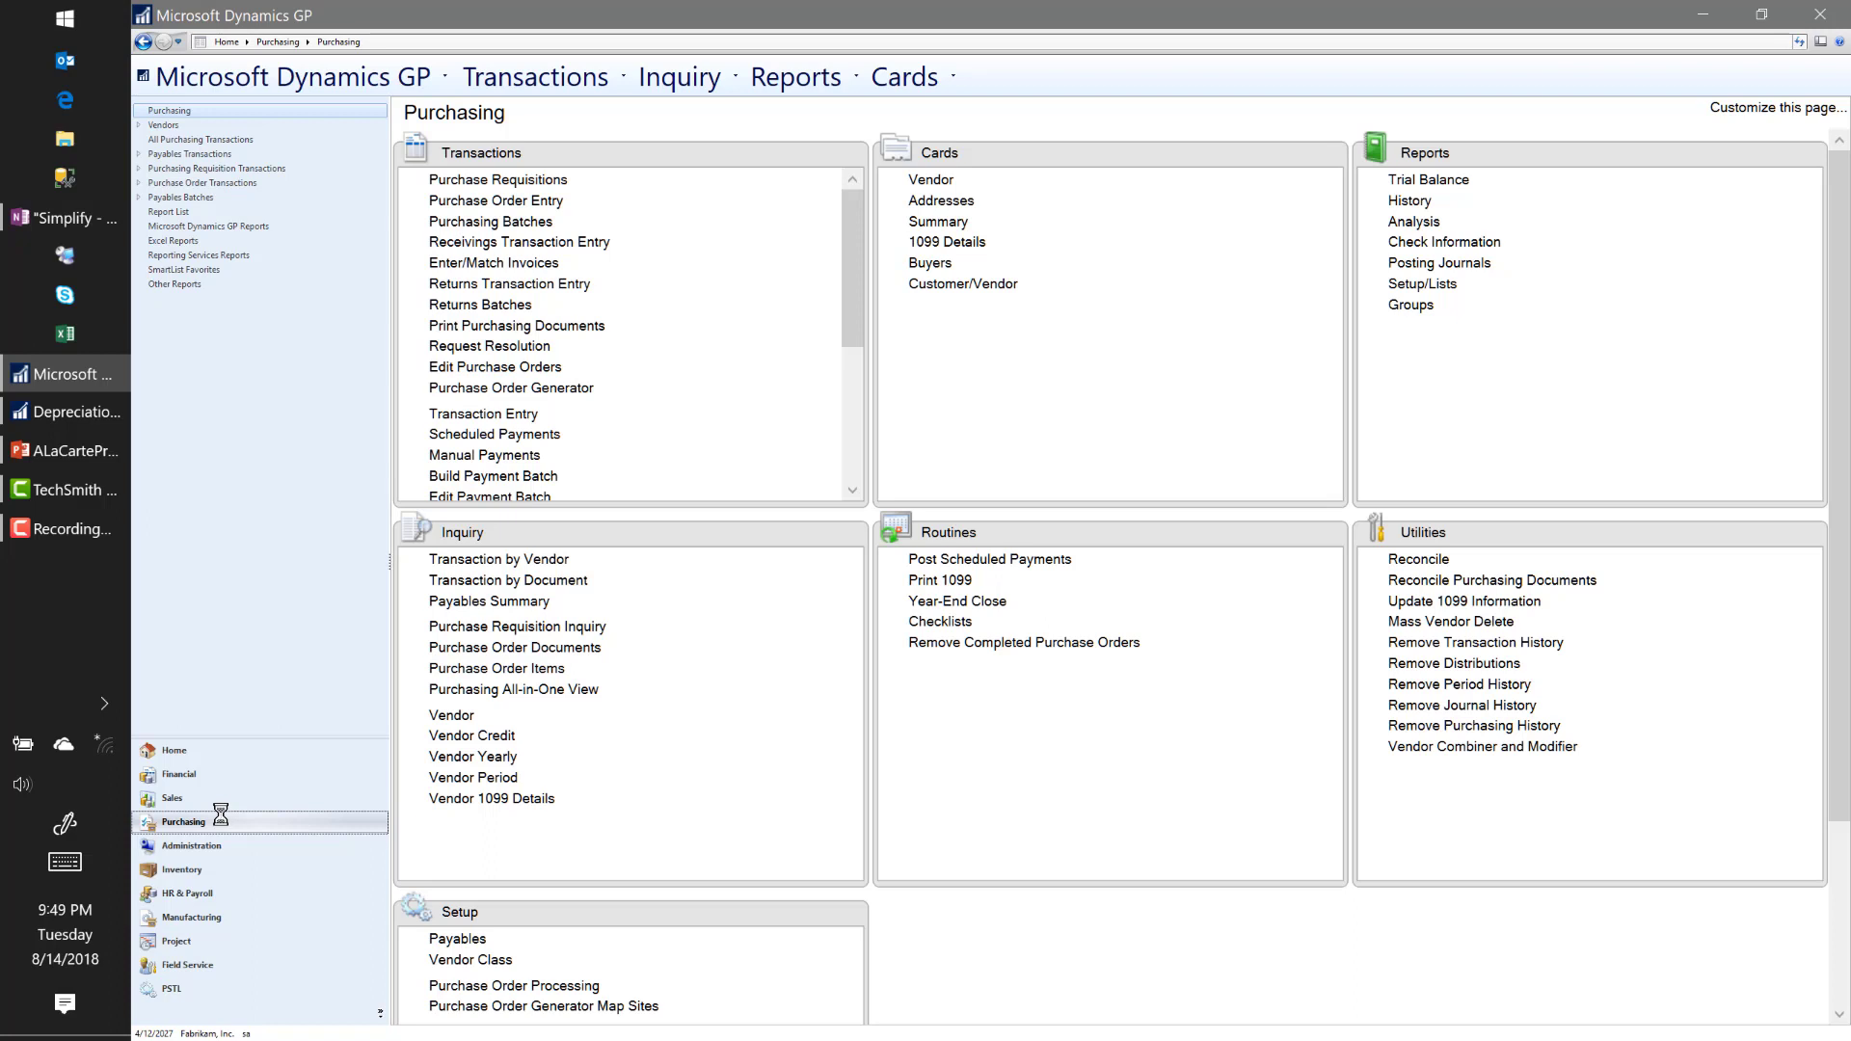
{"action": "left_click", "coordinate": [483, 414]}
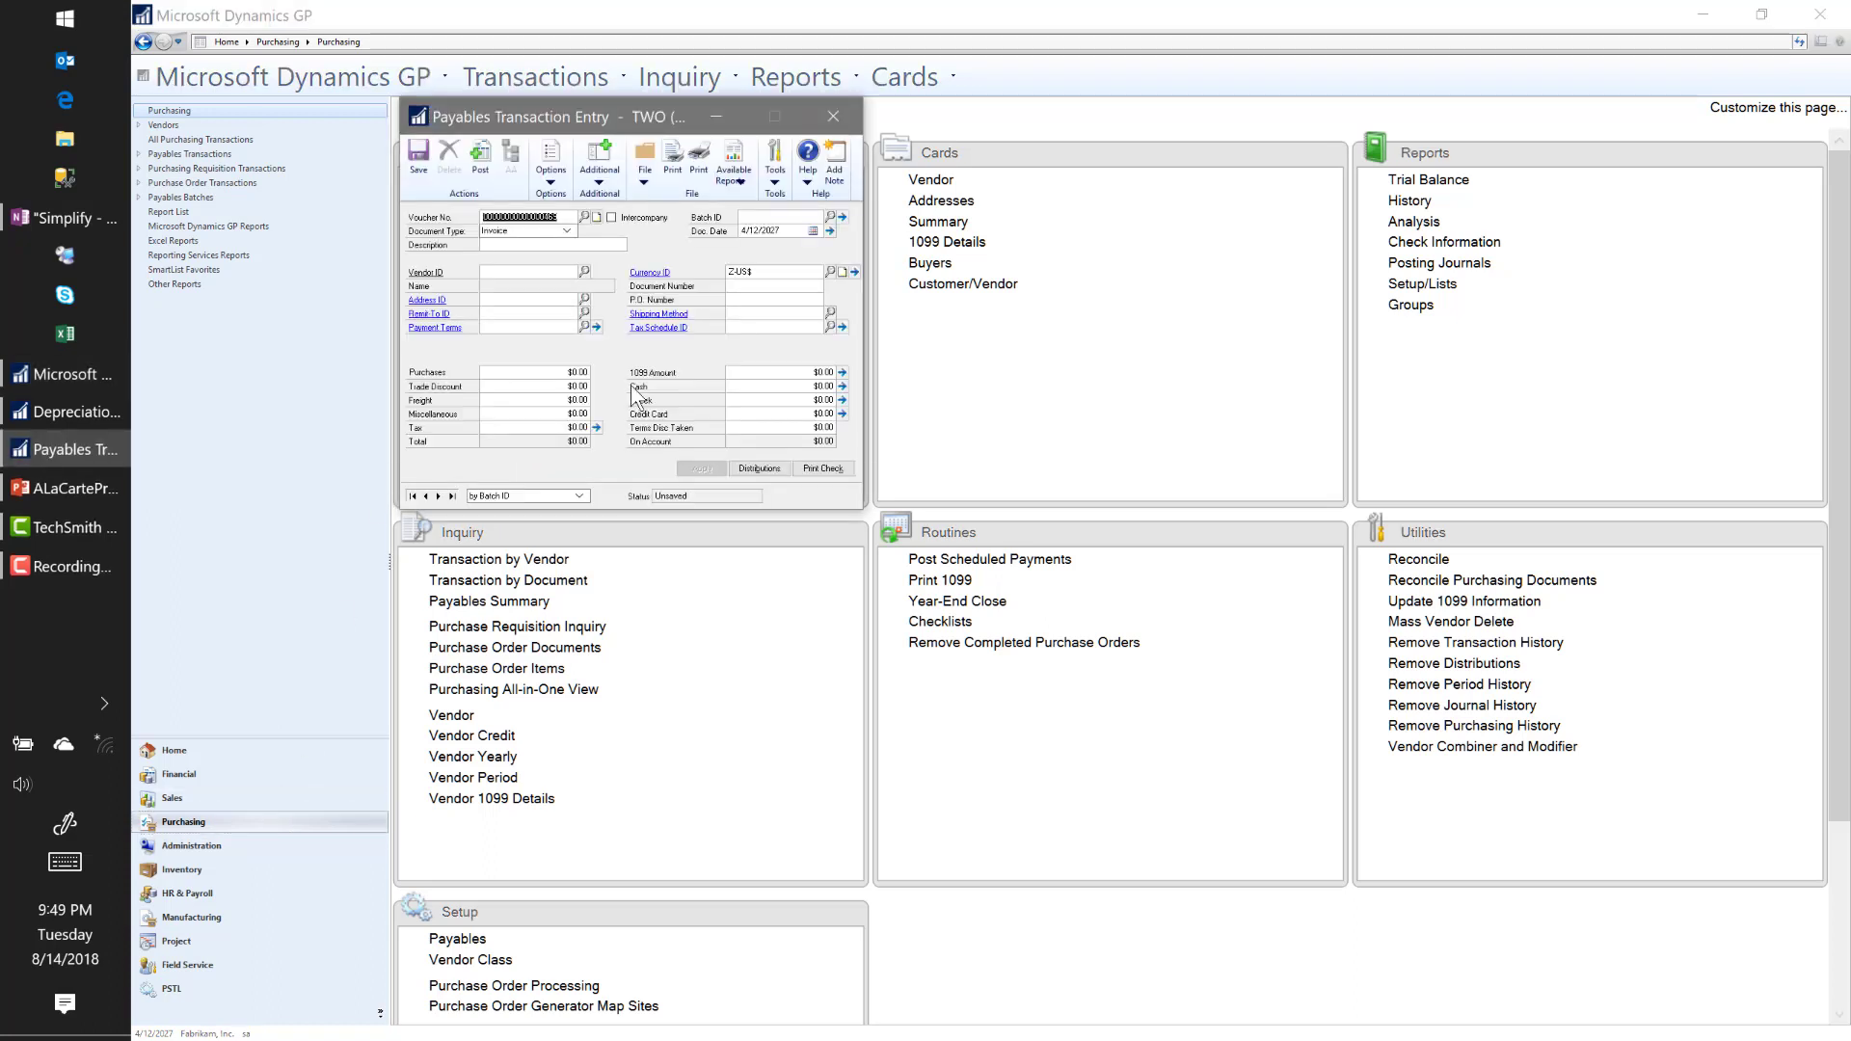
{"action": "key", "text": "Tab"}
{"action": "key", "text": "Tab"}
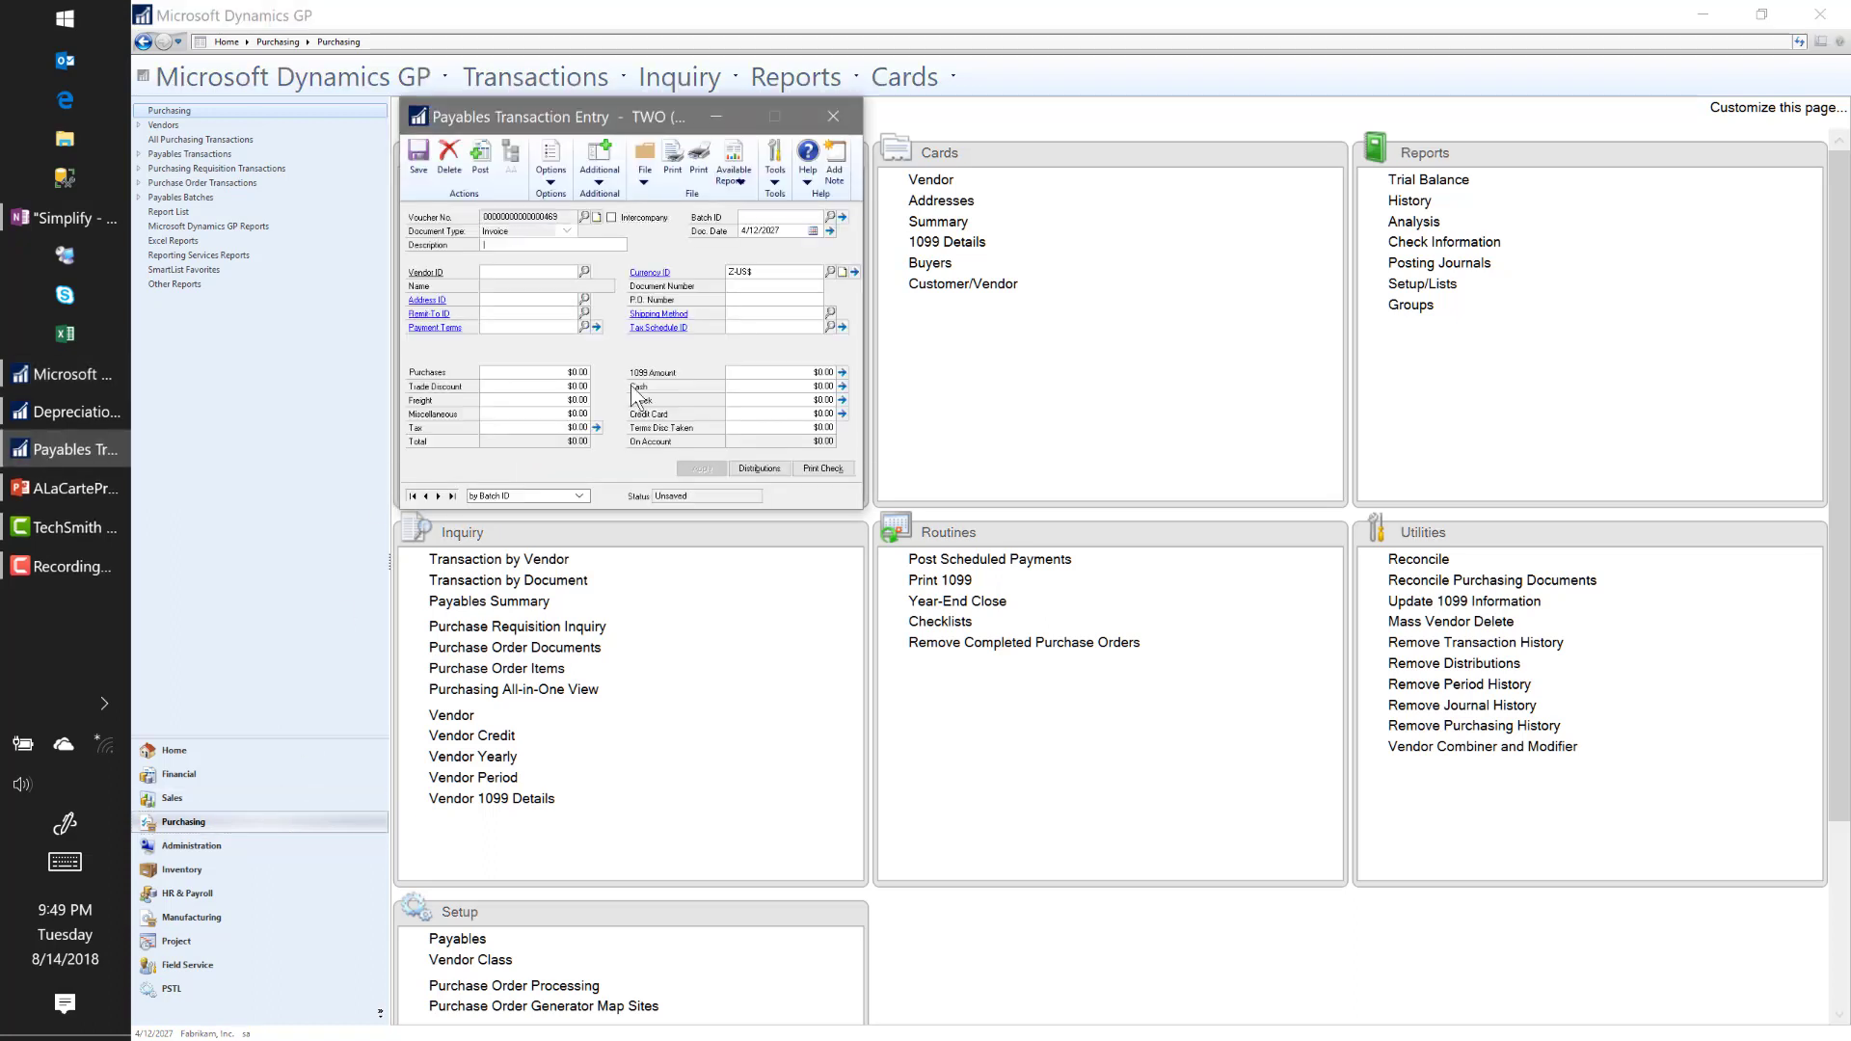
{"action": "type", "text": "invoice for c"}
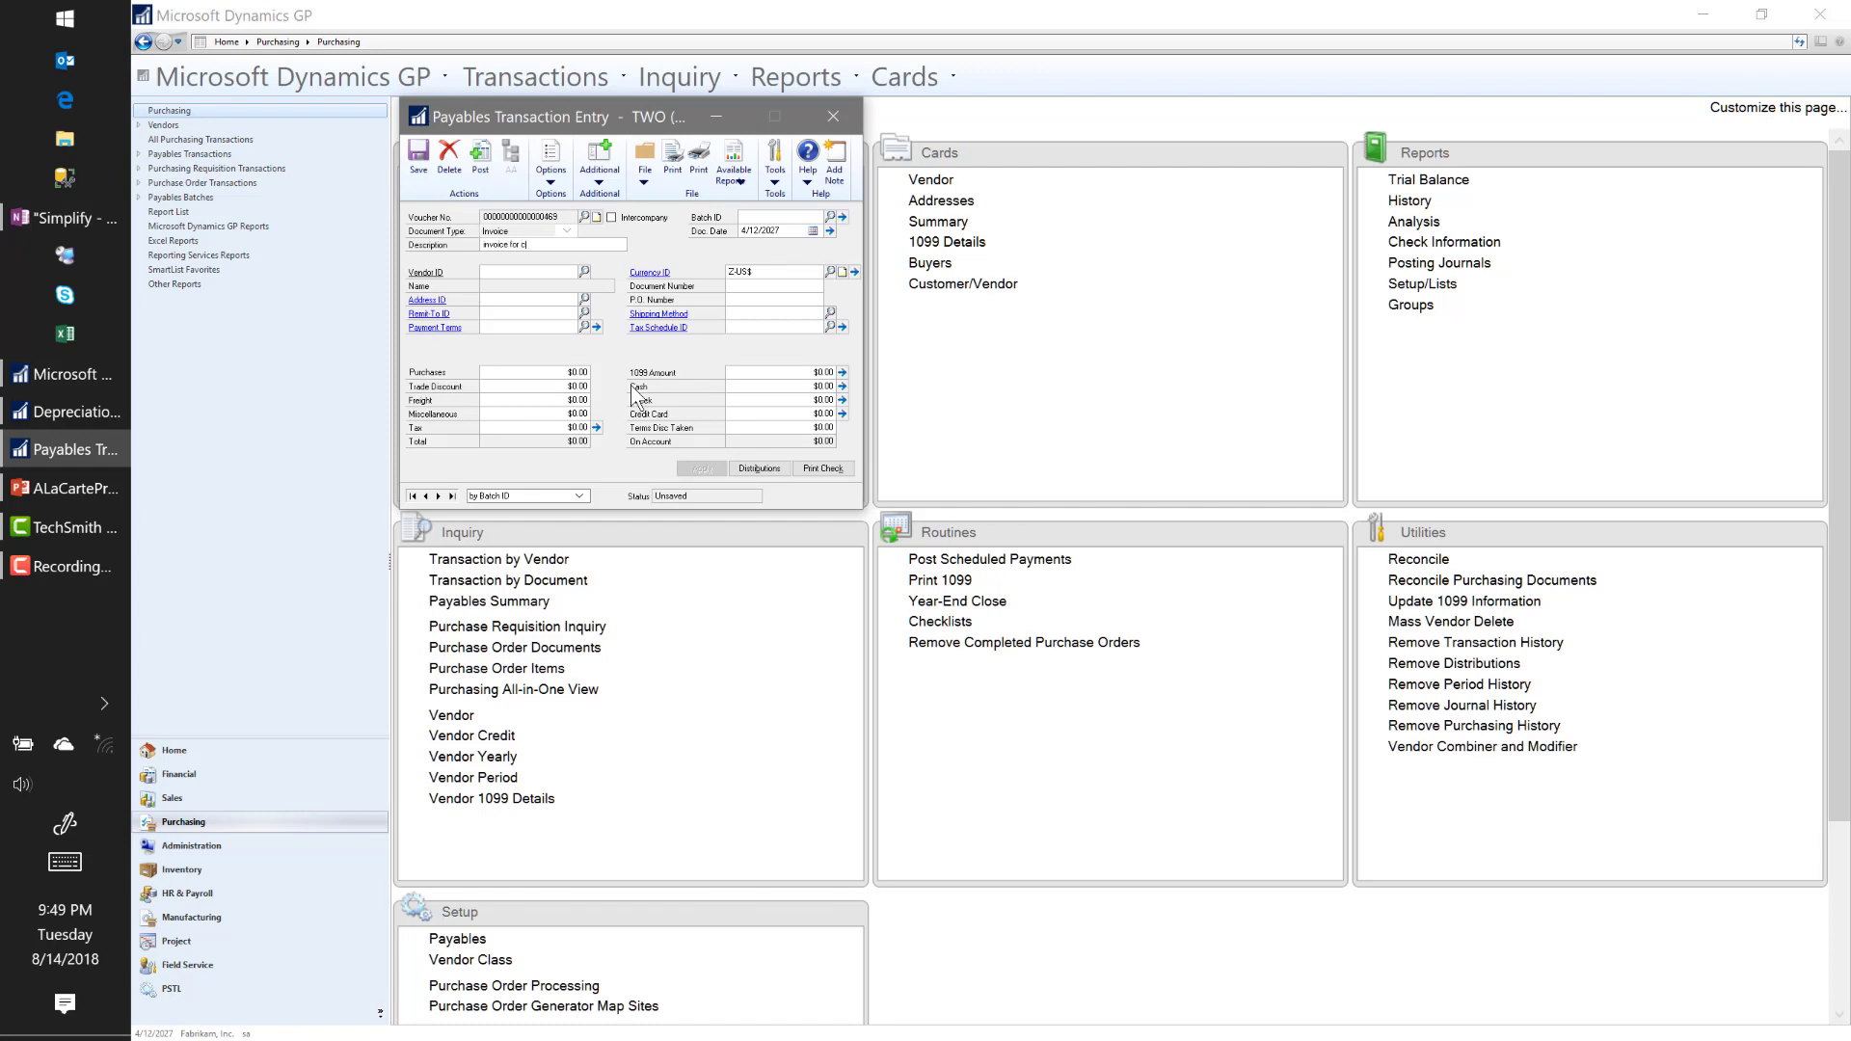
{"action": "type", "text": "omput"}
{"action": "key", "text": "Tab"}
{"action": "key", "text": "Tab"}
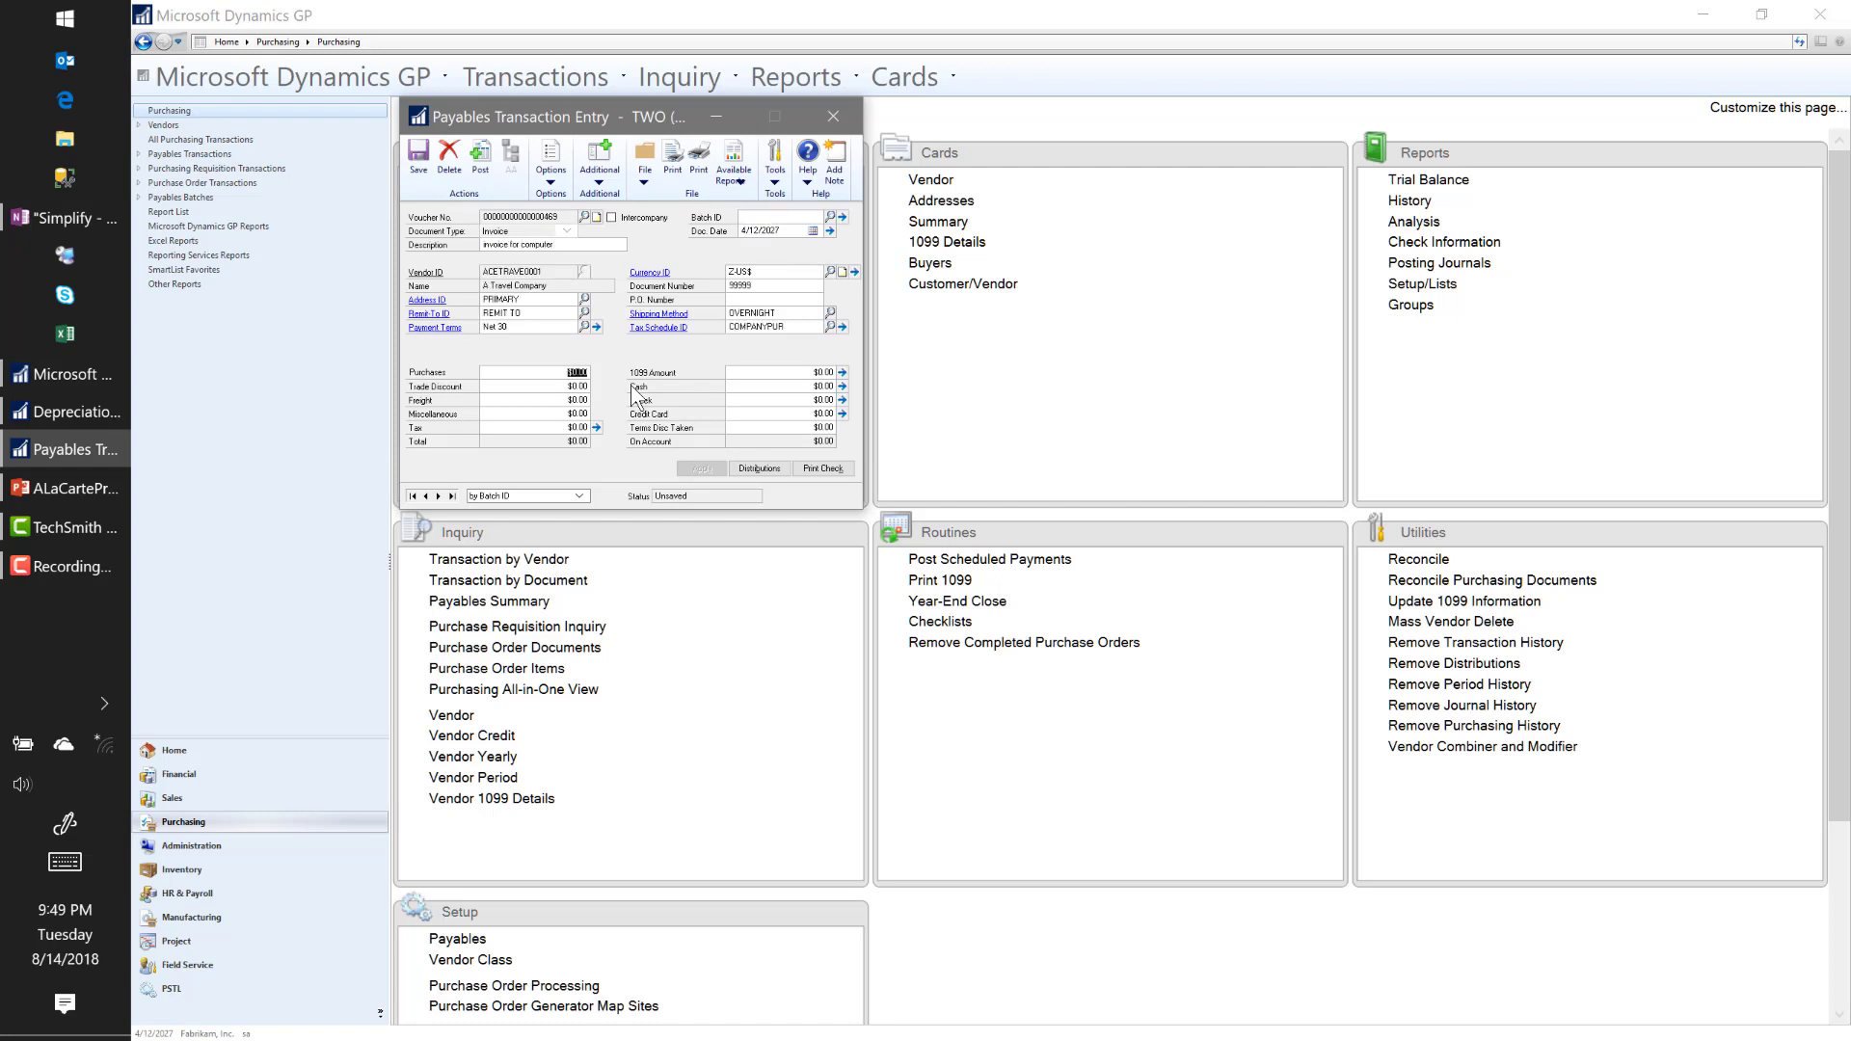
Step: Set the invoice's purchases amount to $1,000.00 and change its purchase distribution account to 000-1590
{"action": "type", "text": "100000"}
{"action": "key", "text": "Tab"}
{"action": "left_click", "coordinate": [760, 468]}
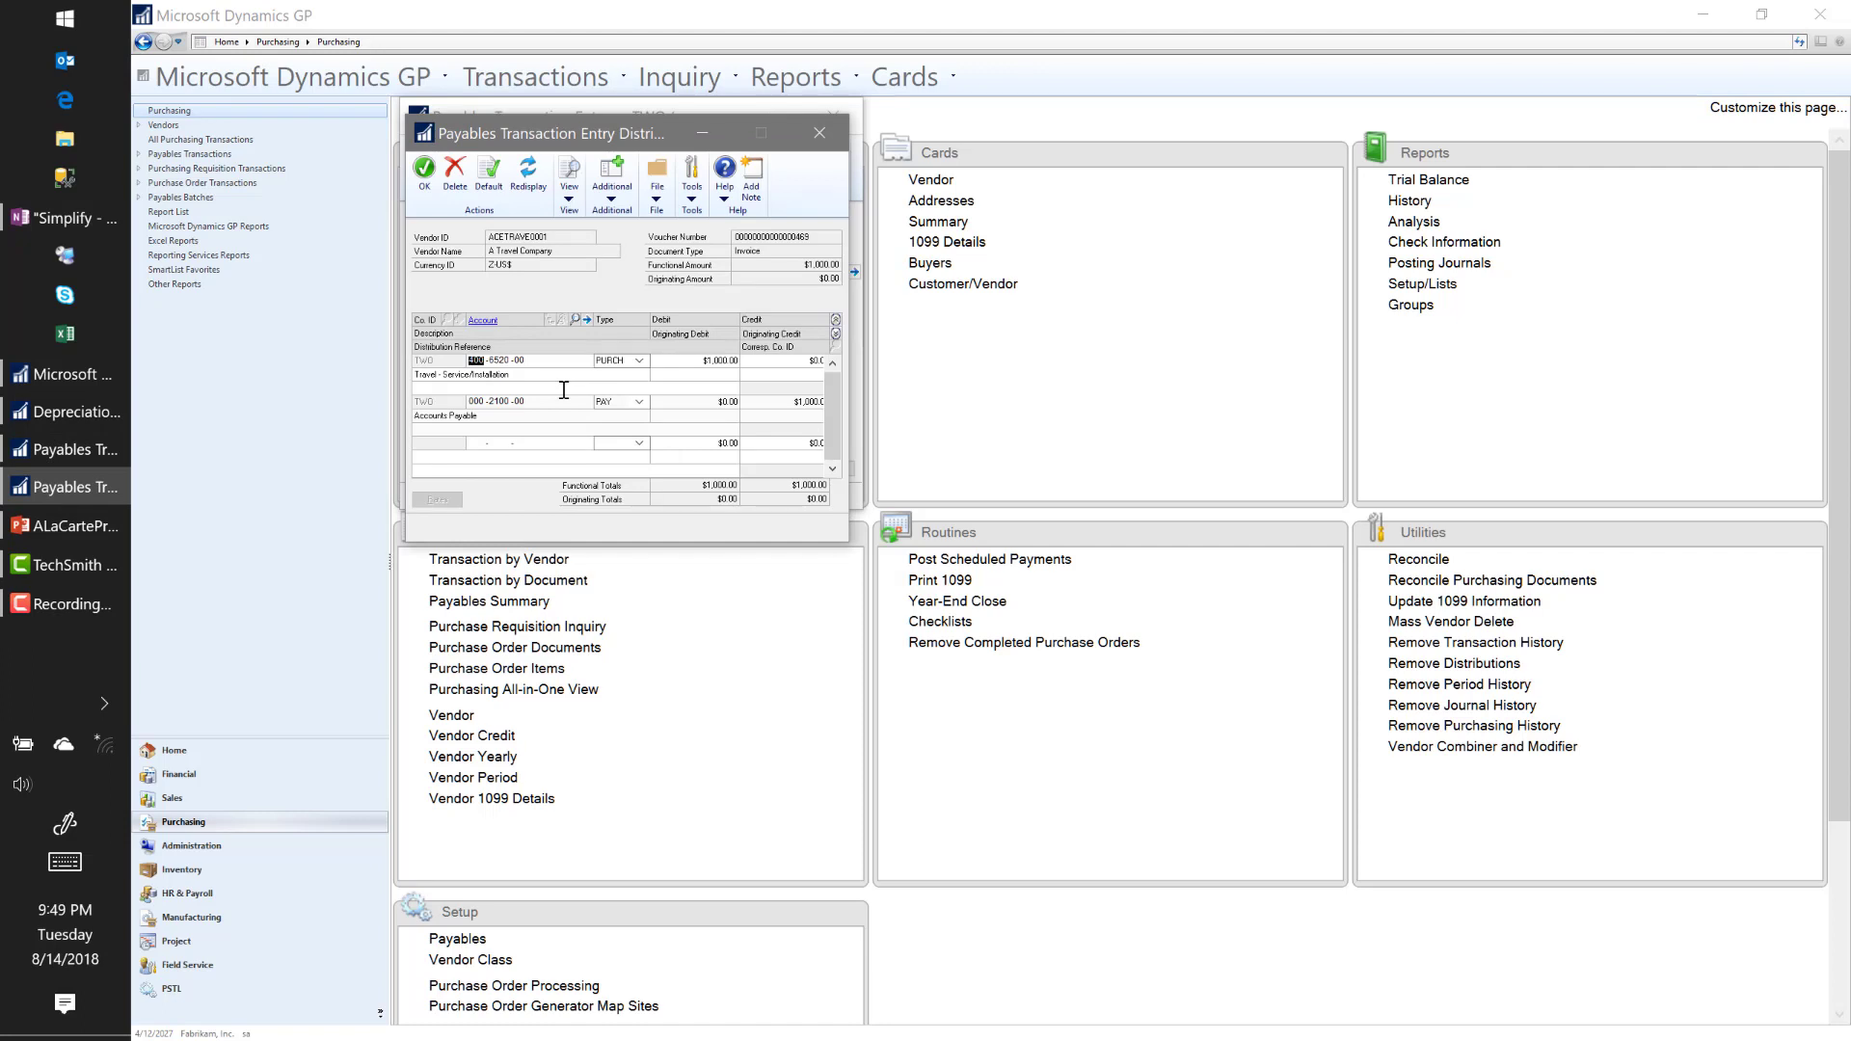
{"action": "type", "text": "000 -1590"}
{"action": "key", "text": "Tab"}
{"action": "left_click", "coordinate": [424, 171]}
Step: Post the payables invoice, close its entry window, and cancel the posting journal reports
{"action": "left_click", "coordinate": [483, 166]}
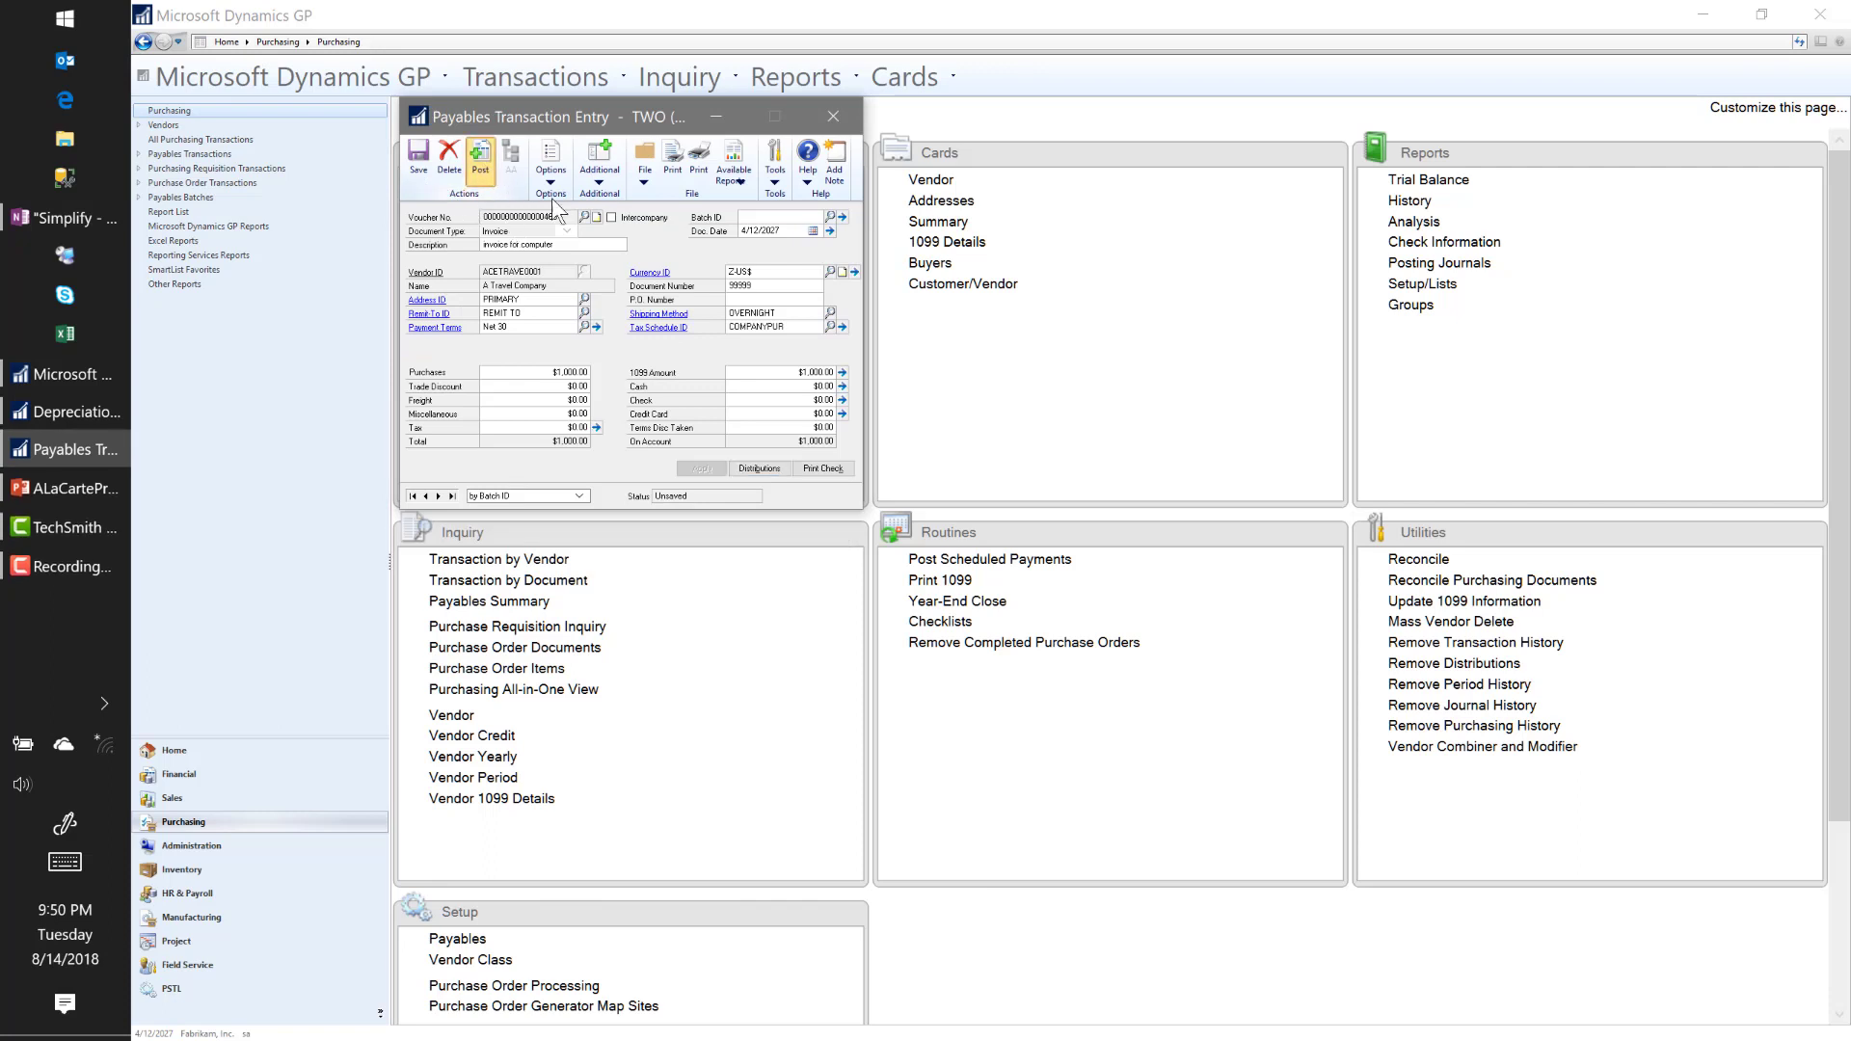
{"action": "left_click", "coordinate": [835, 116]}
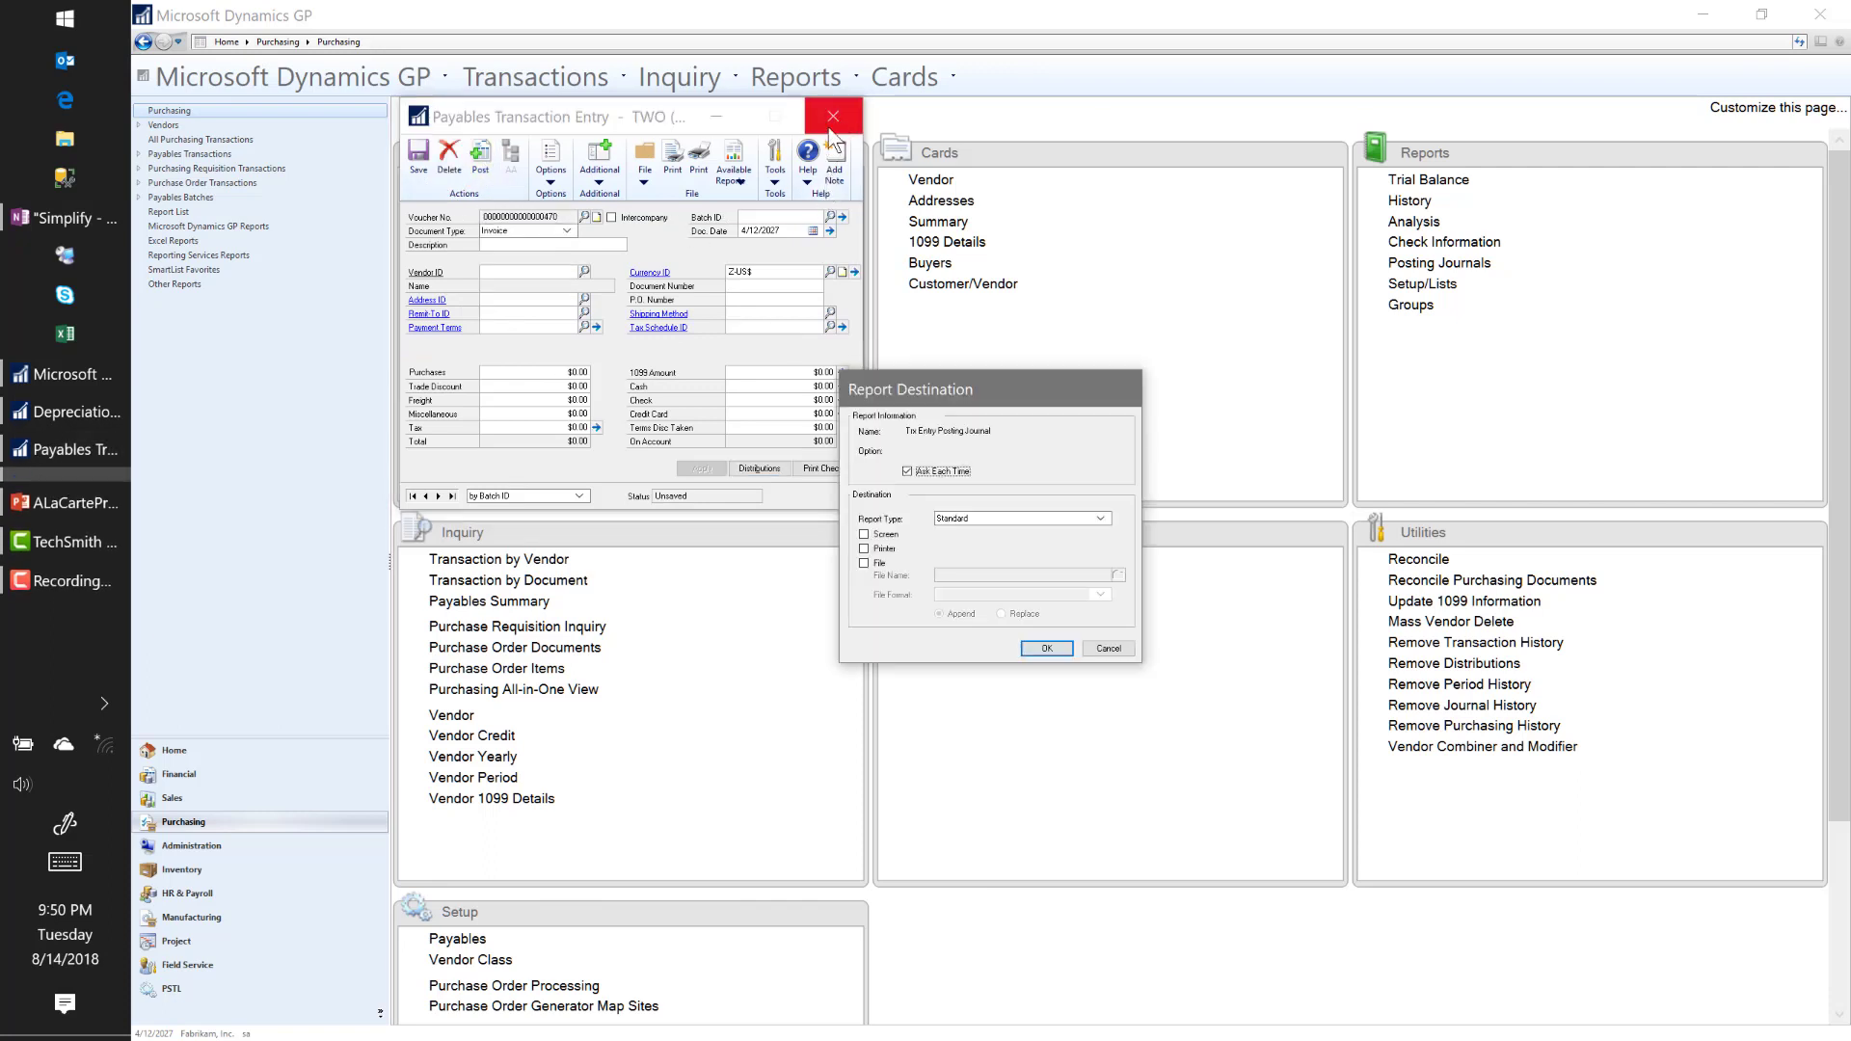
{"action": "left_click", "coordinate": [1107, 649]}
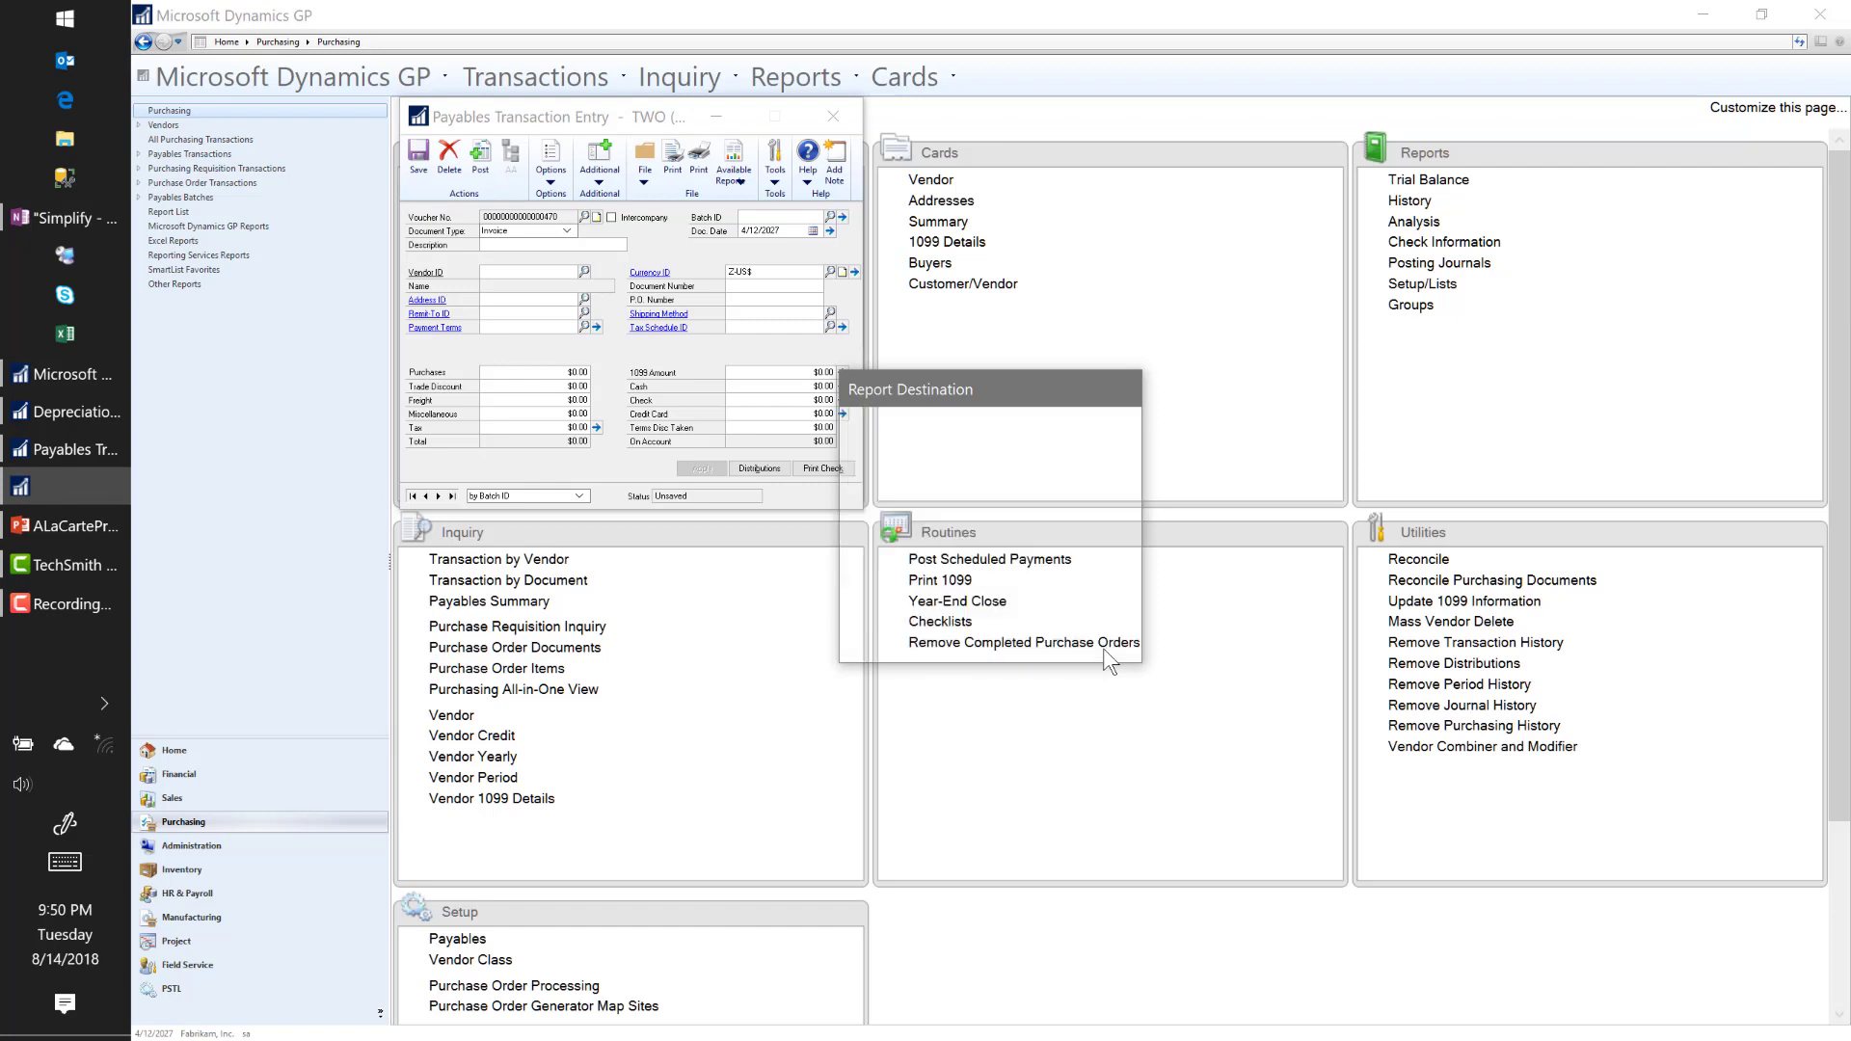
{"action": "left_click", "coordinate": [1108, 649]}
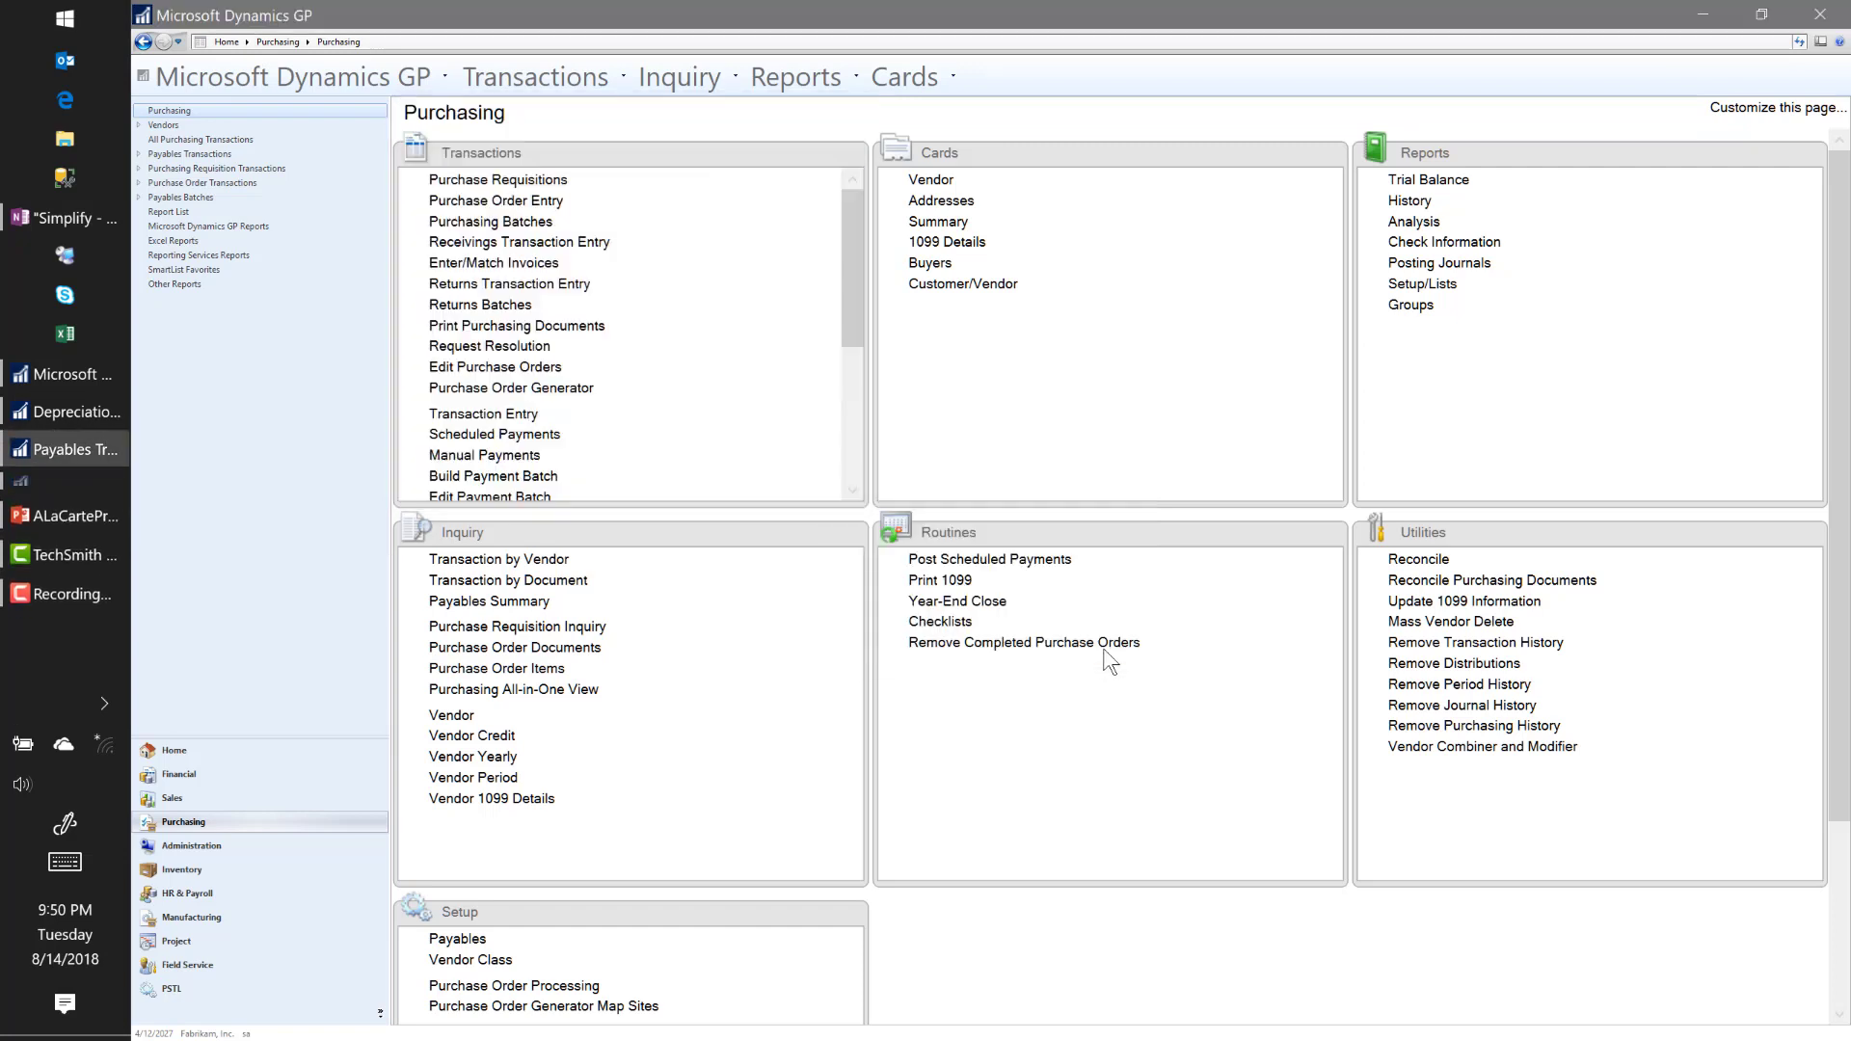
Step: Open a new fixed asset General card and fill it from the $1,000.00 ACETRAVE0001 purchase
{"action": "left_click", "coordinate": [298, 776]}
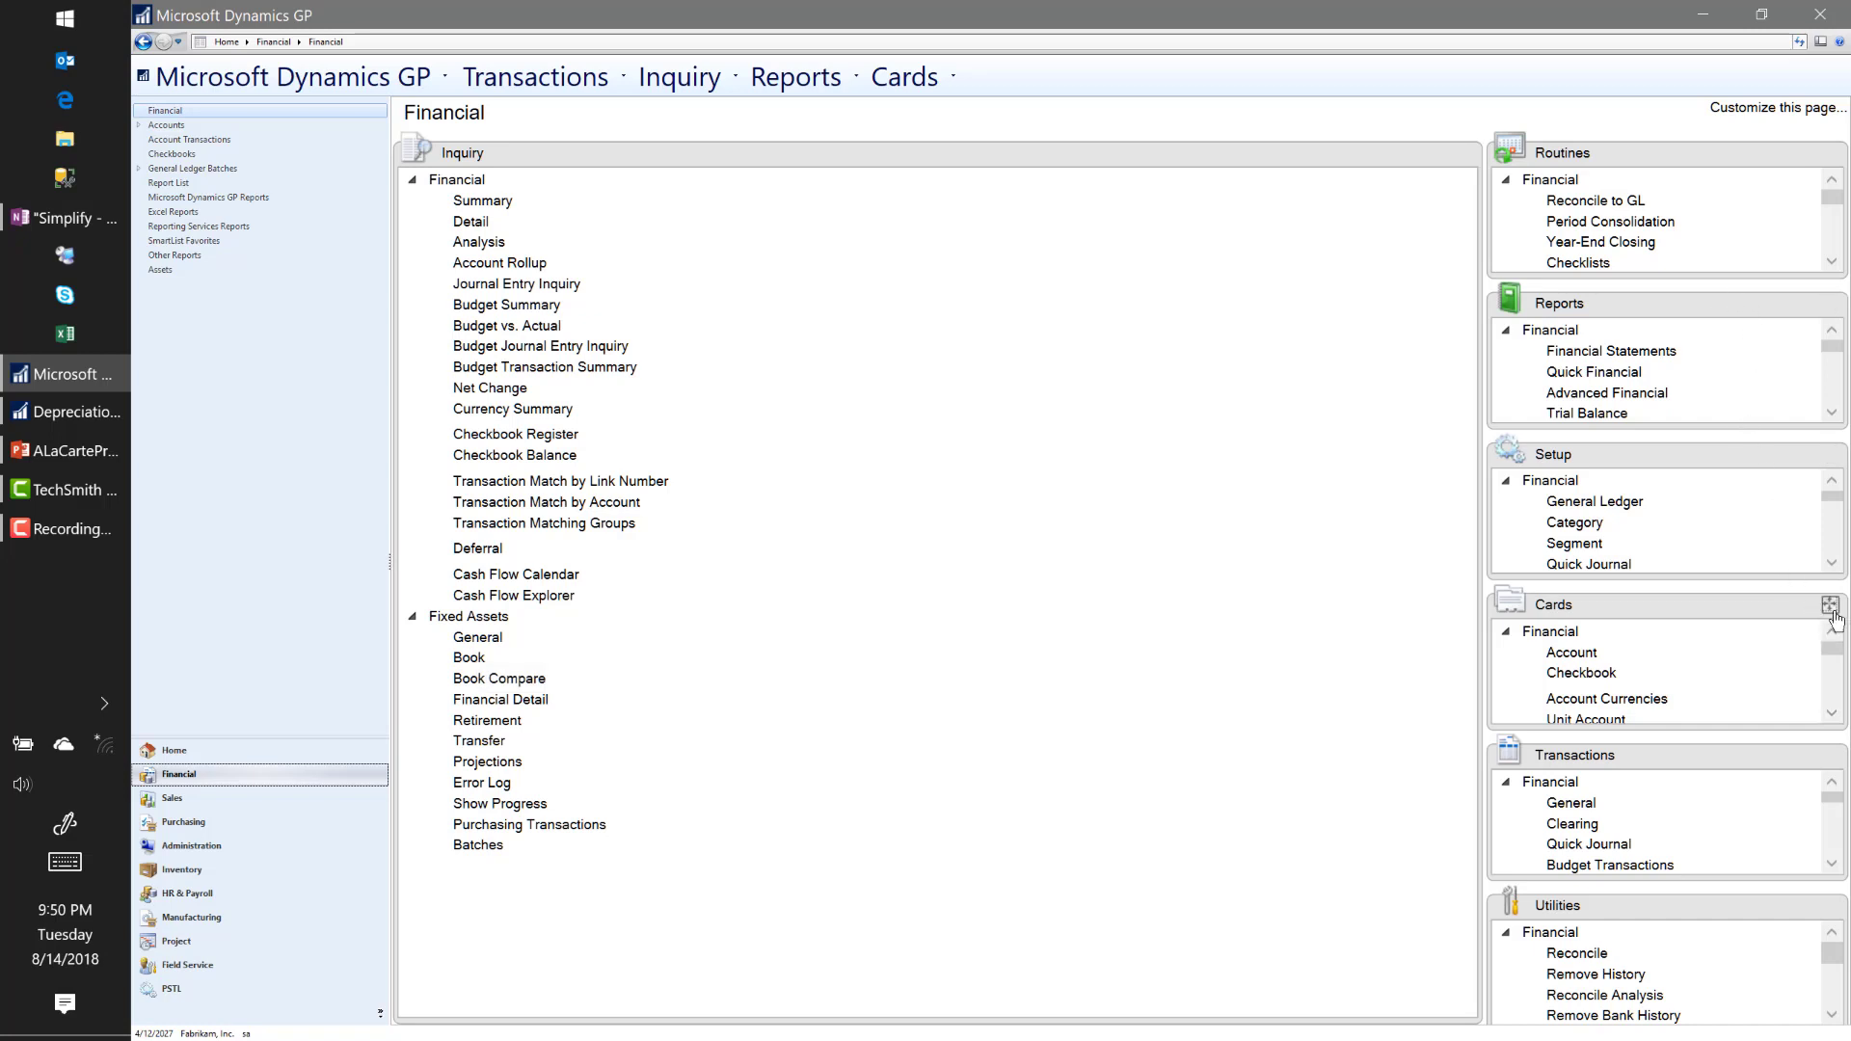
{"action": "left_click", "coordinate": [1830, 606]}
{"action": "left_click", "coordinate": [499, 506]}
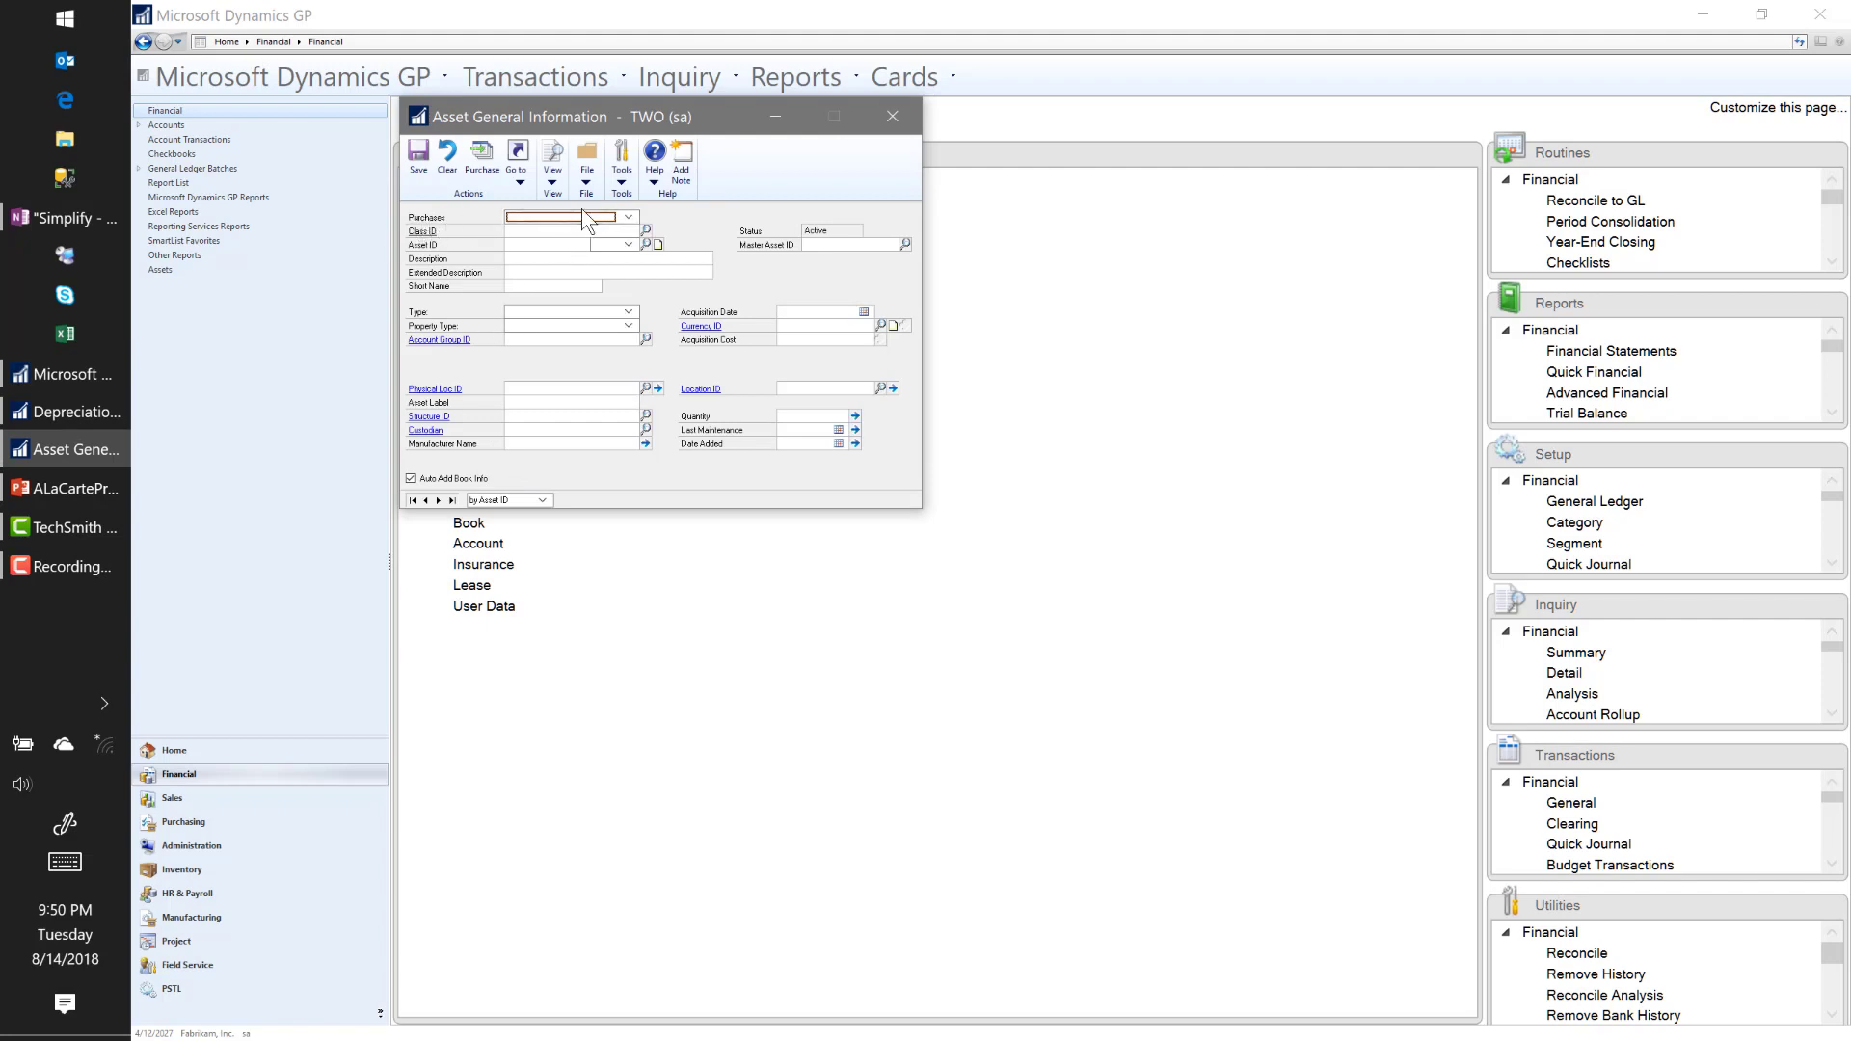
{"action": "left_click", "coordinate": [523, 217]}
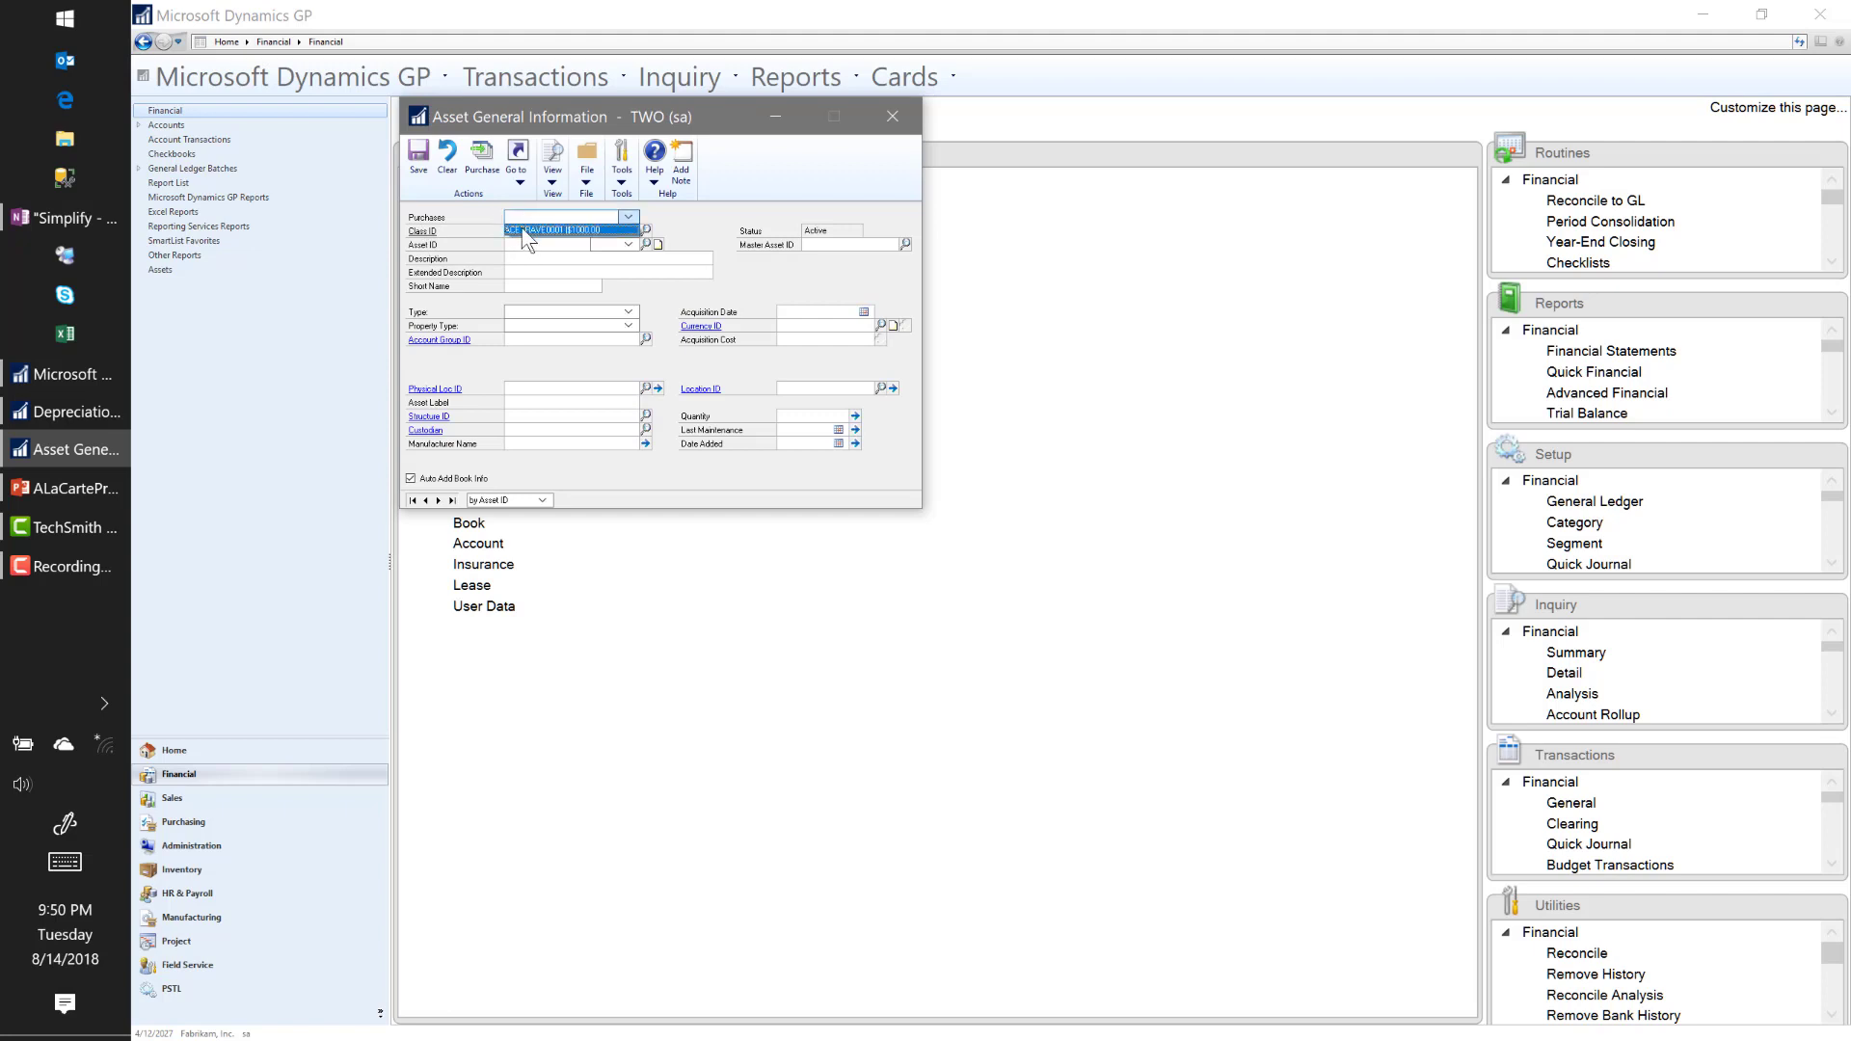
{"action": "left_click", "coordinate": [522, 230]}
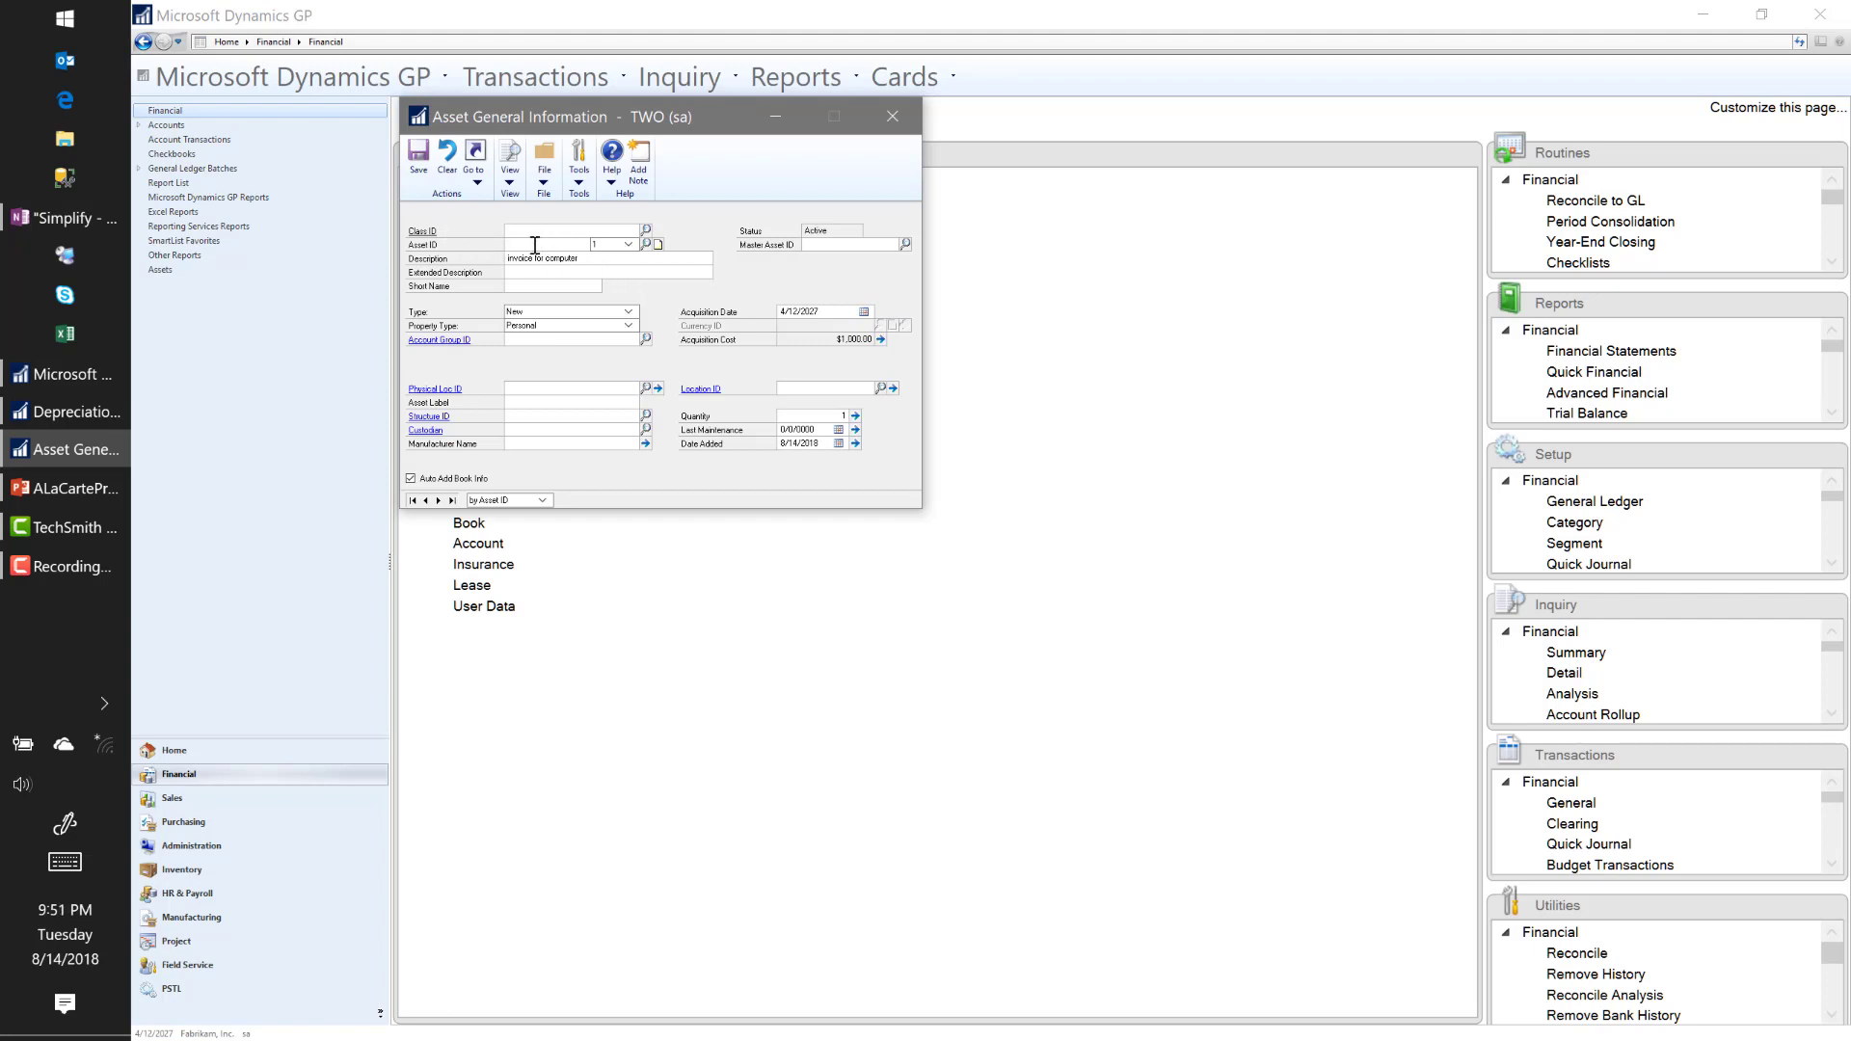
Step: Examine the vendor, voucher and document number behind the new asset's acquisition cost, and close the purchase details
{"action": "double_click", "coordinate": [573, 258]}
{"action": "left_click", "coordinate": [881, 339]}
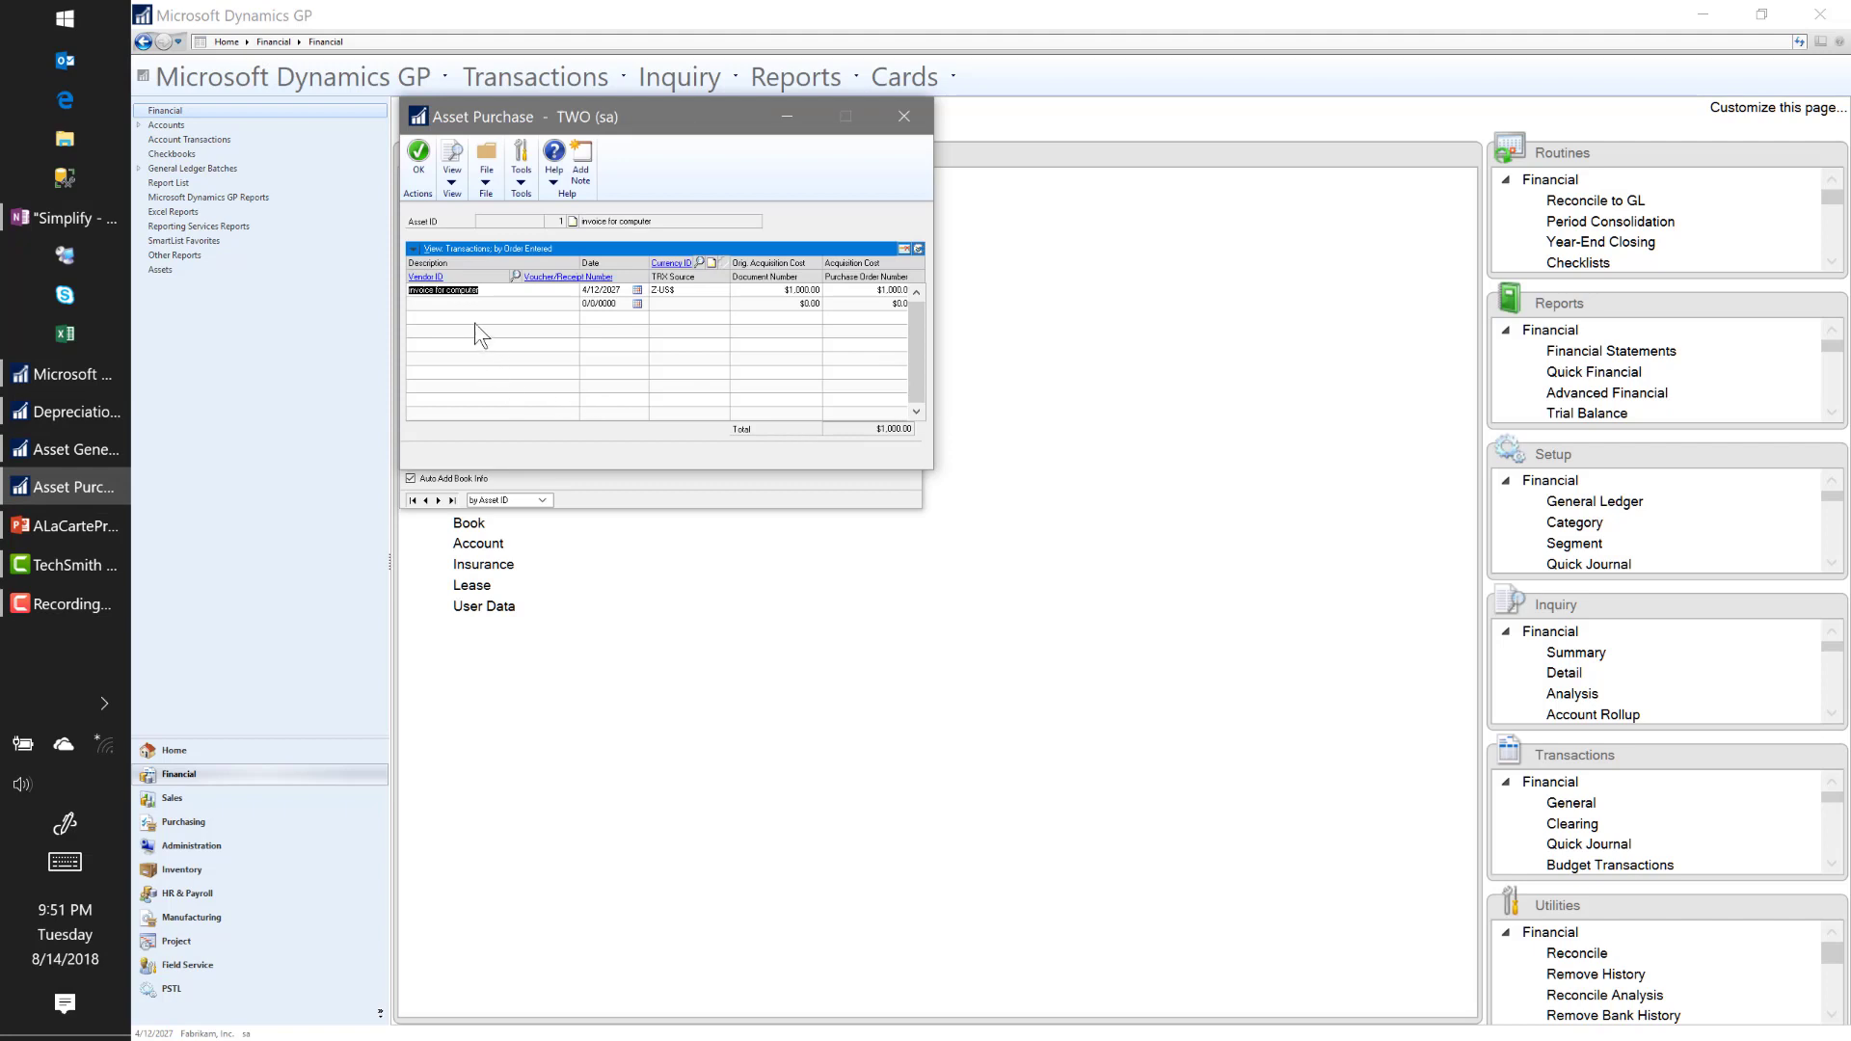
{"action": "left_click", "coordinate": [918, 248]}
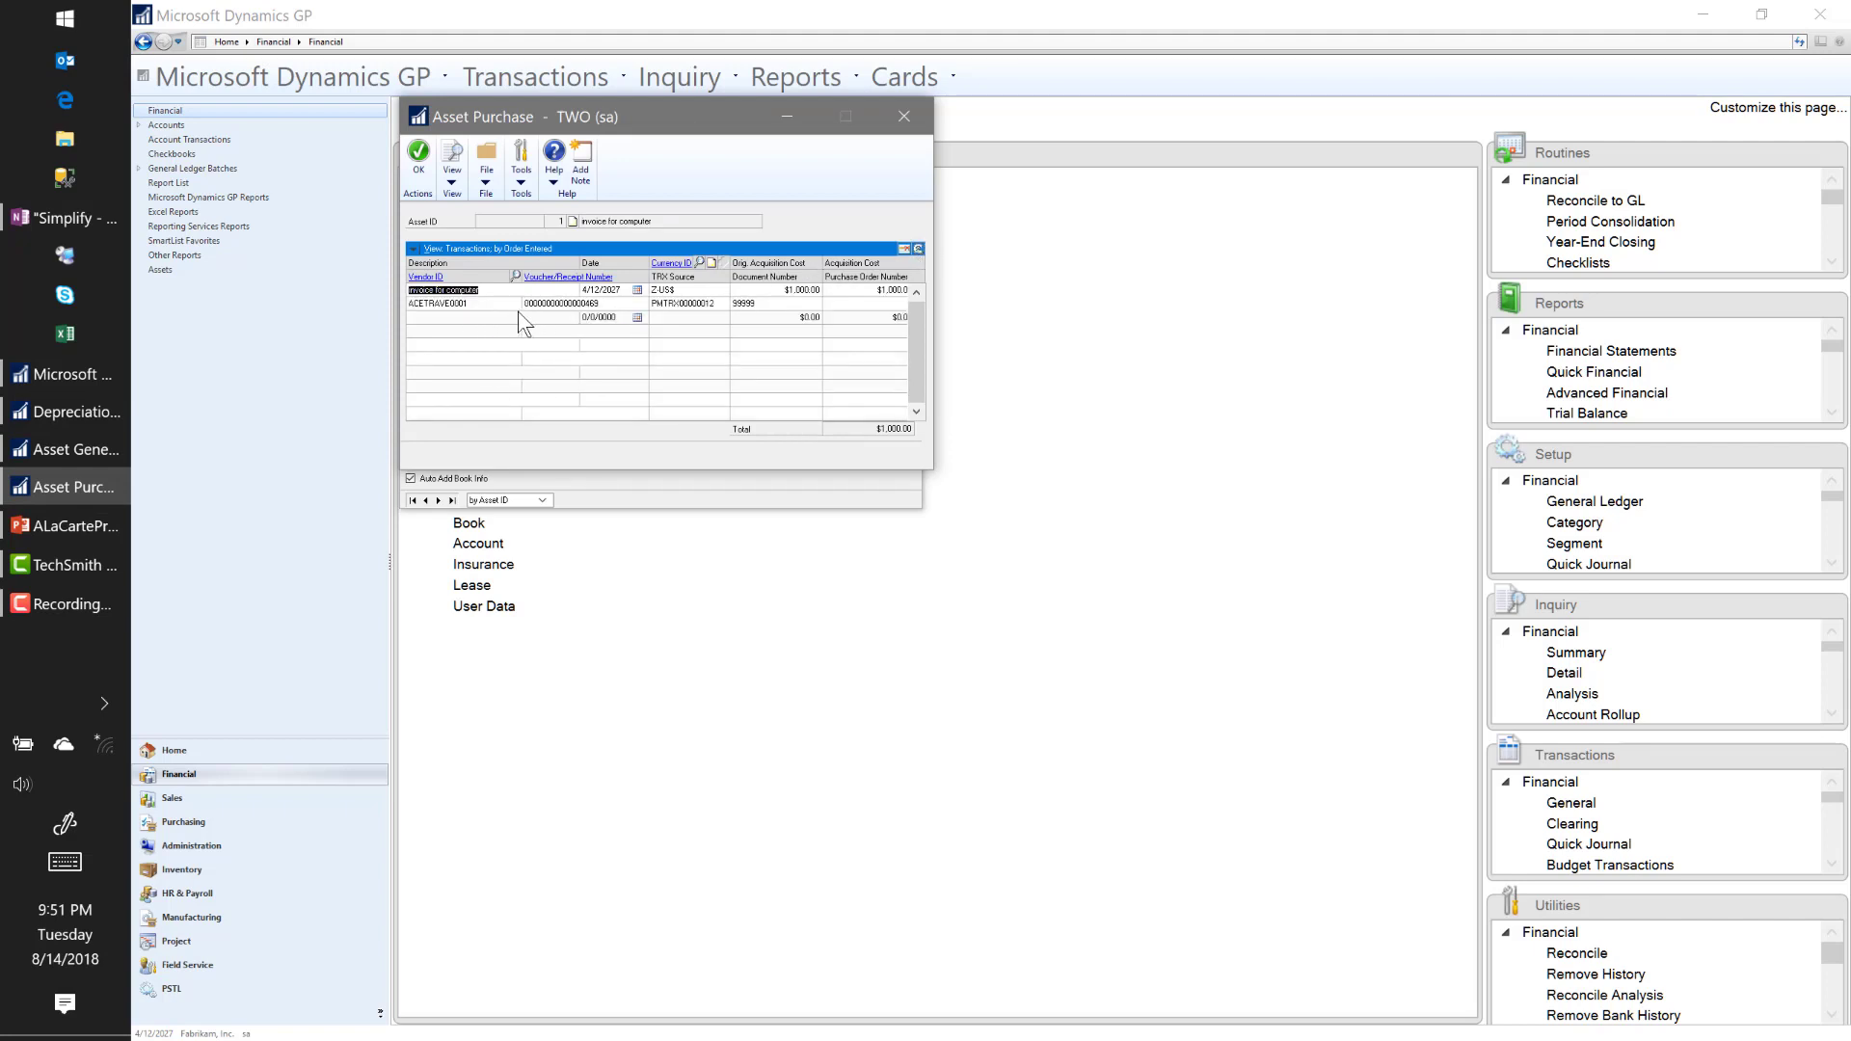
{"action": "left_click", "coordinate": [454, 316]}
{"action": "left_click", "coordinate": [439, 294]}
{"action": "left_click", "coordinate": [757, 303]}
{"action": "left_click", "coordinate": [419, 155]}
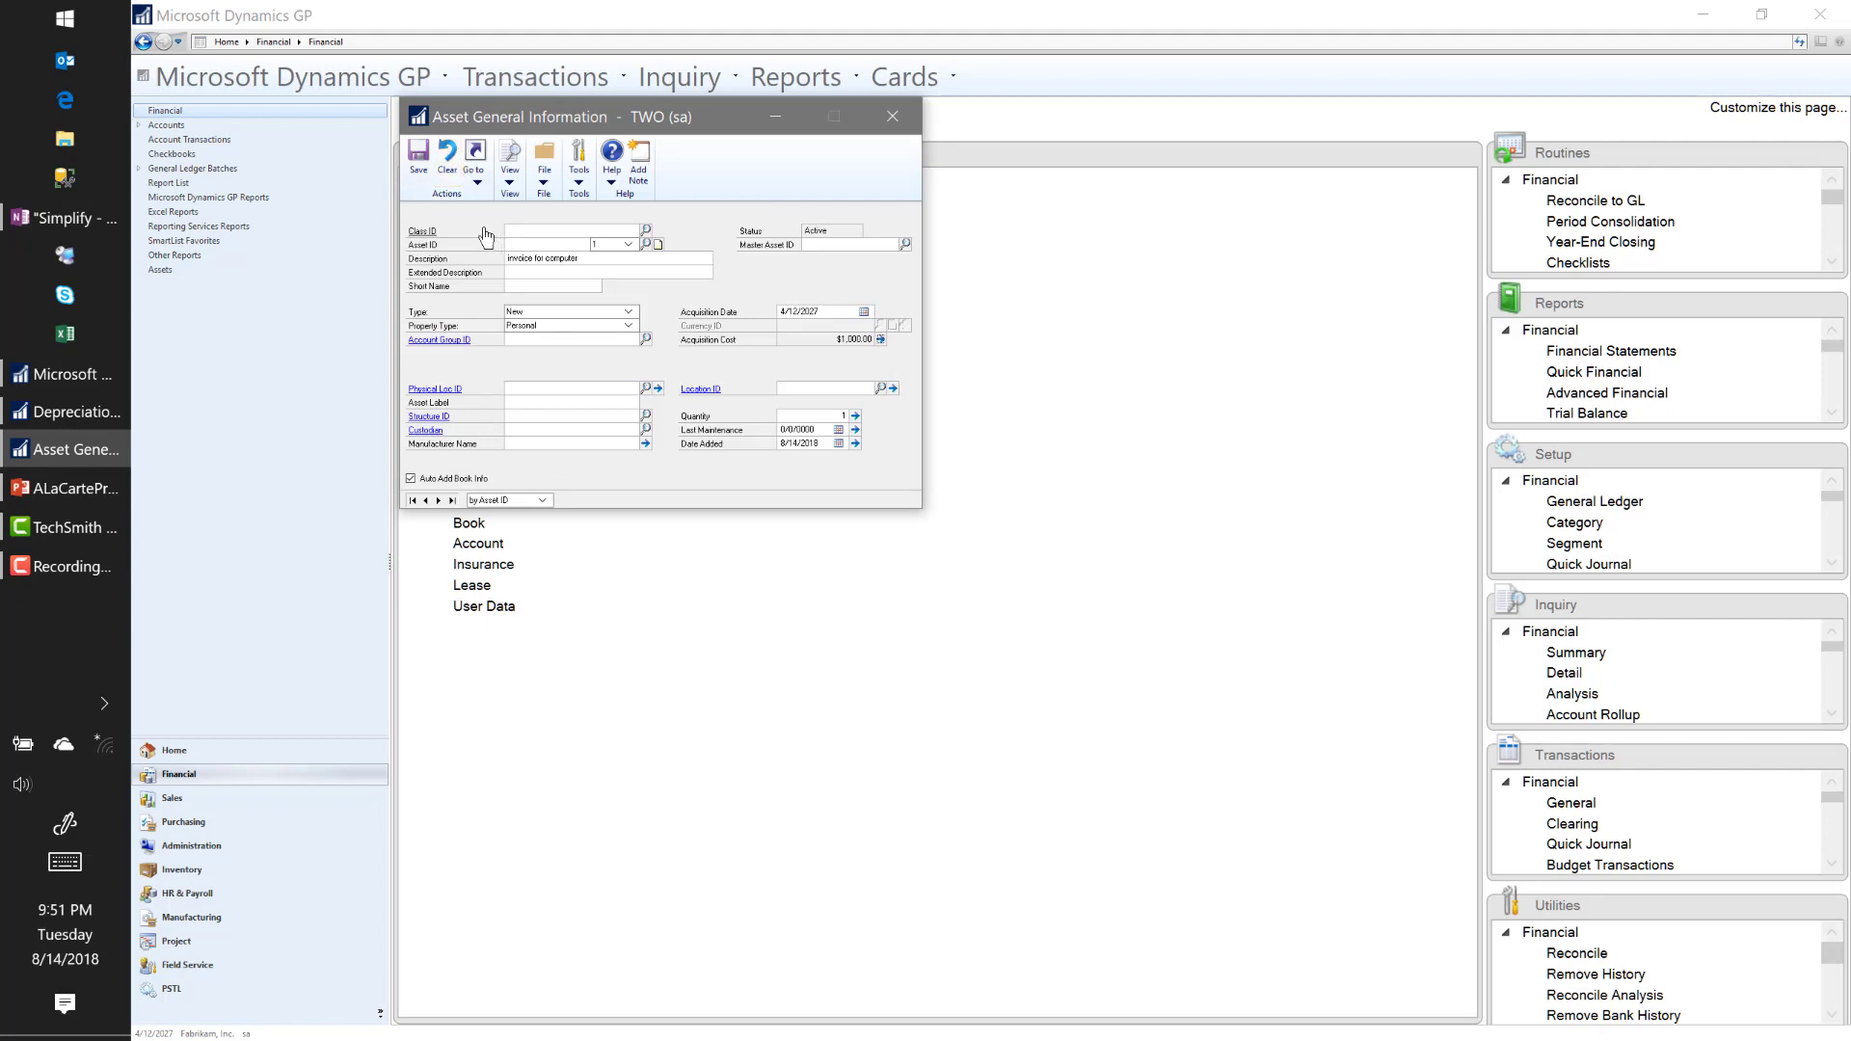
Step: Assign the COMP class to the computer asset, save it as A0002, and close the card
{"action": "left_click", "coordinate": [538, 233]}
{"action": "key", "text": "ctrl+l"}
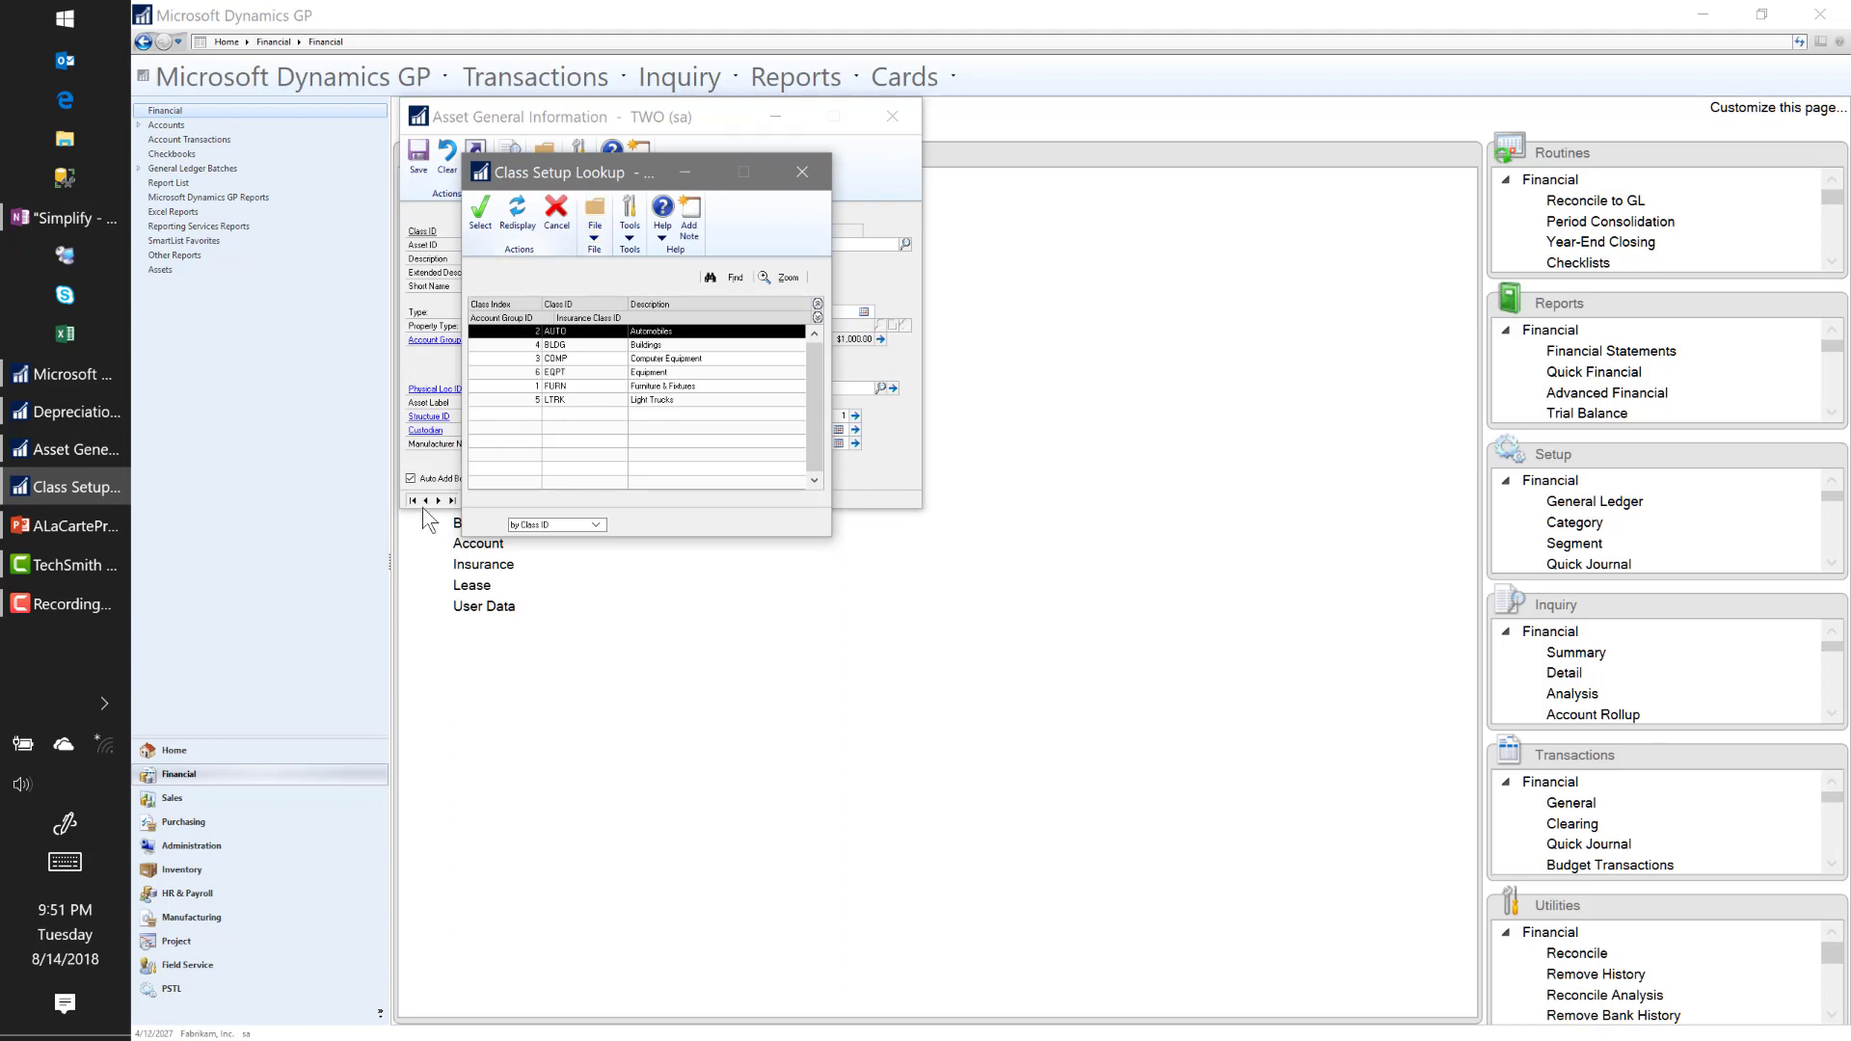
{"action": "double_click", "coordinate": [590, 358]}
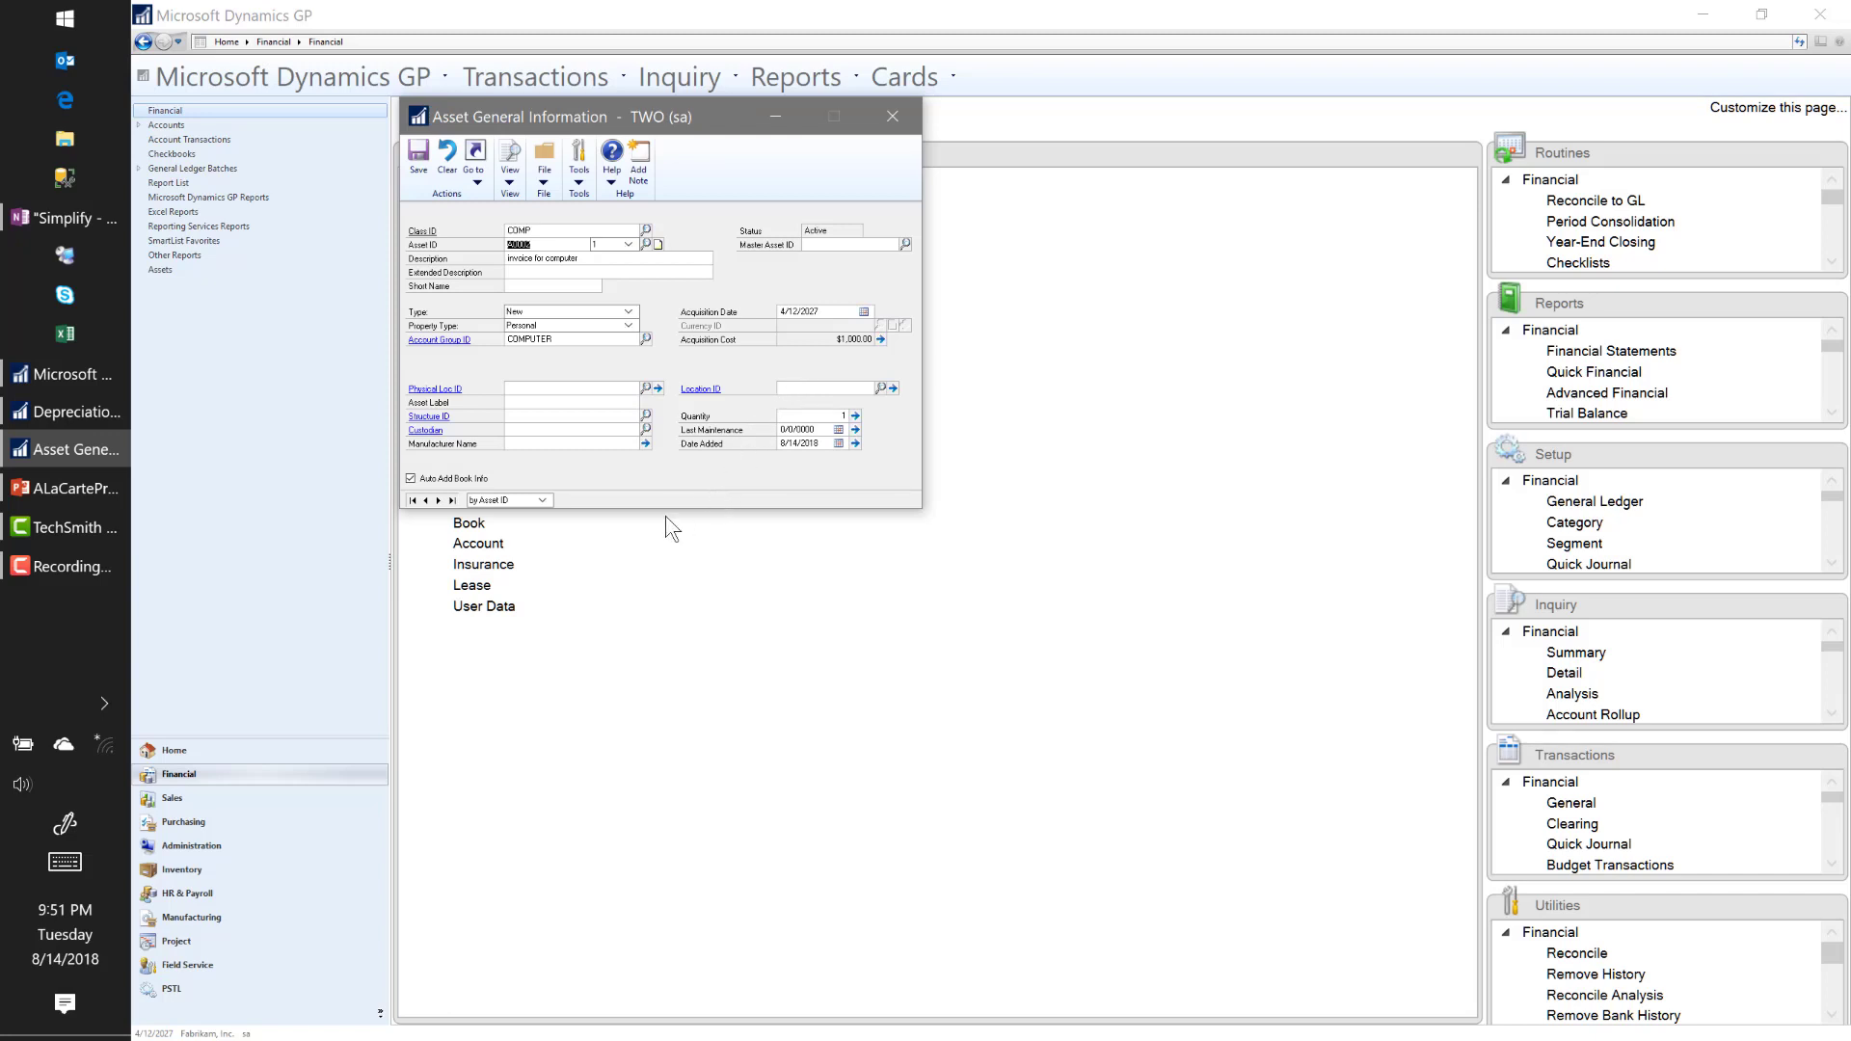
{"action": "left_click", "coordinate": [511, 402]}
{"action": "left_click", "coordinate": [417, 176]}
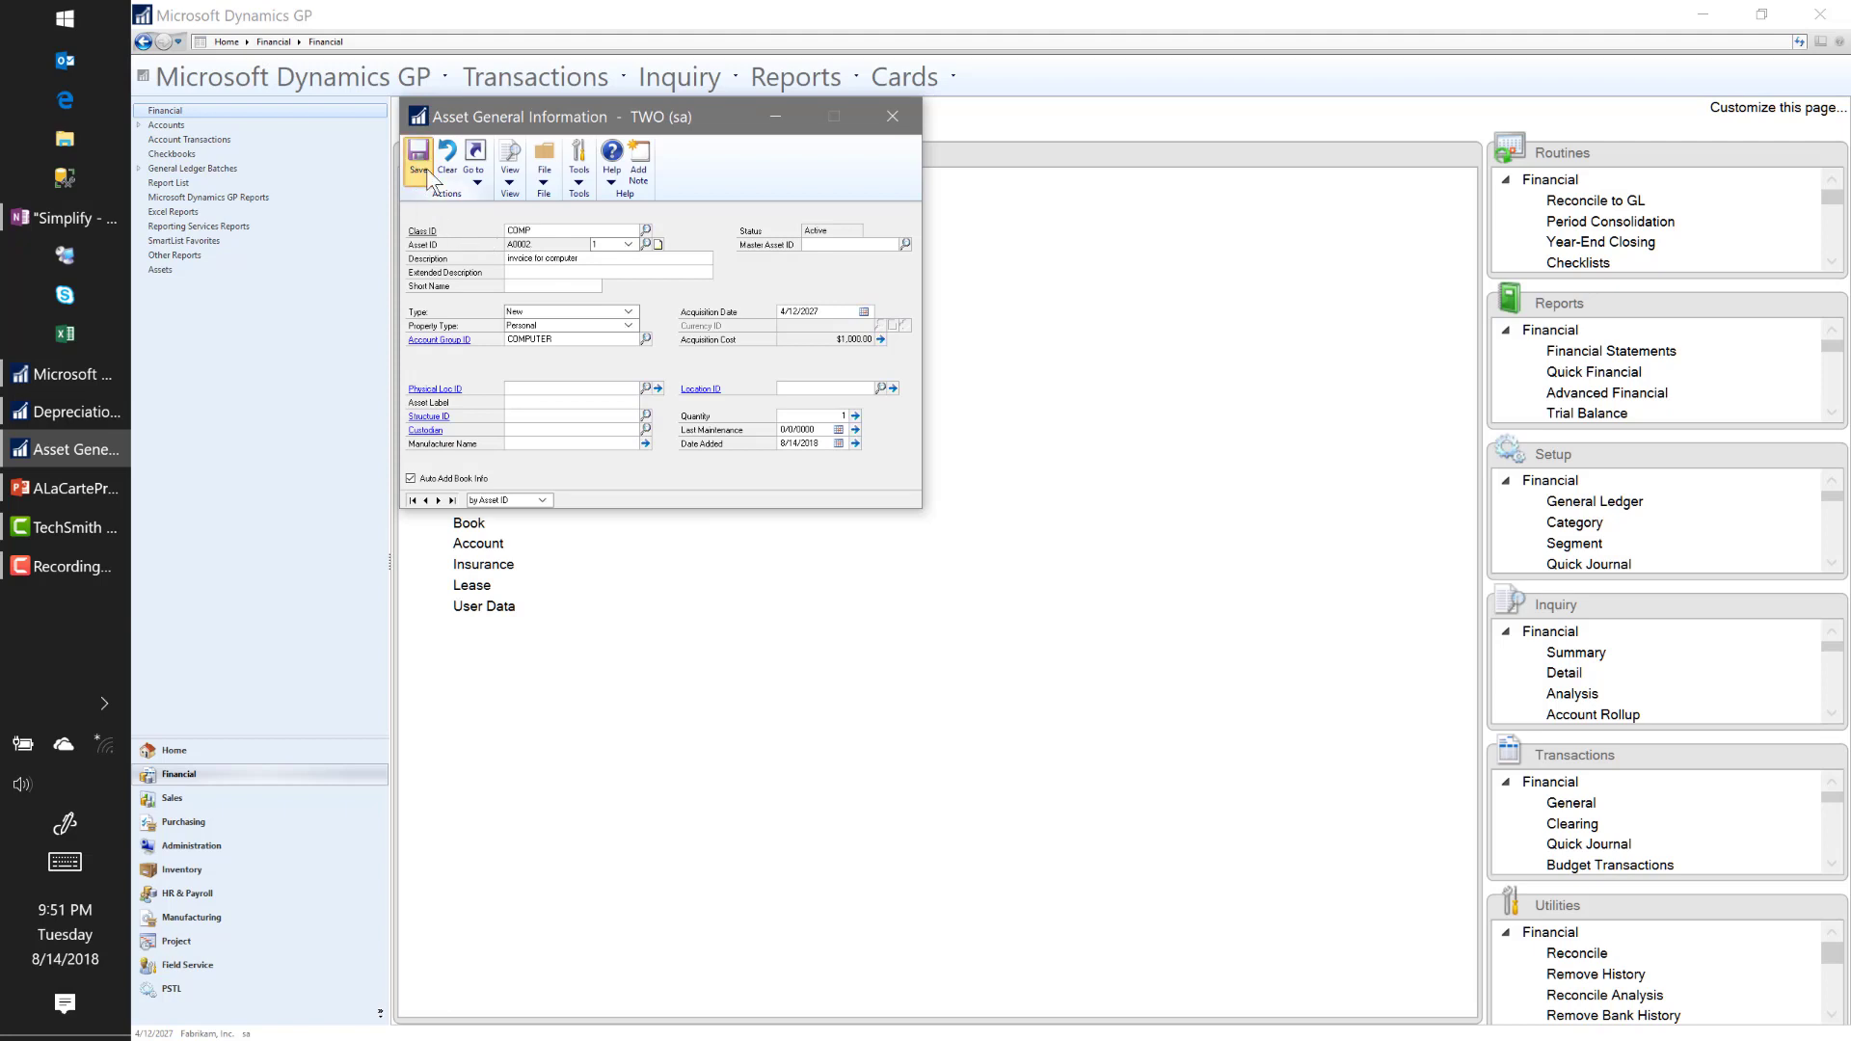
{"action": "left_click", "coordinate": [893, 117]}
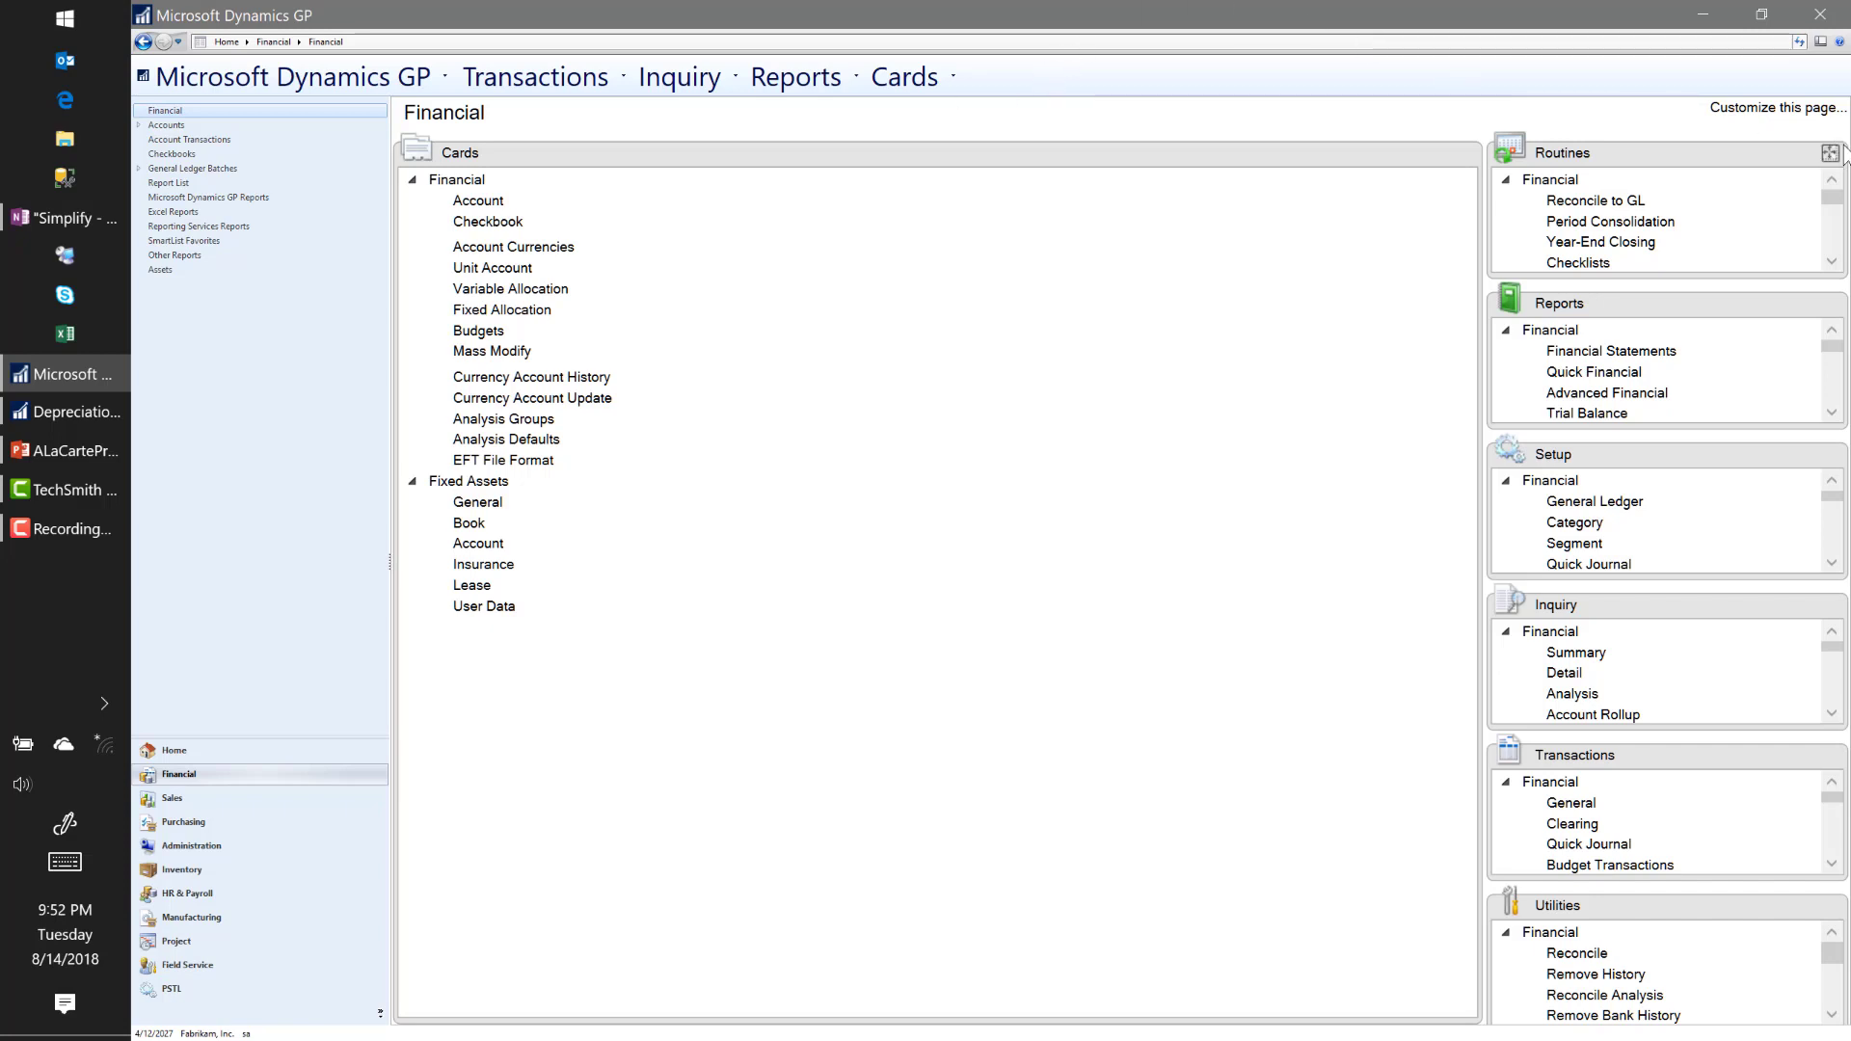
Step: Open the Fixed Assets GL Posting routine, restrict the batch to asset ID A0002, and process it
{"action": "left_click", "coordinate": [1835, 155]}
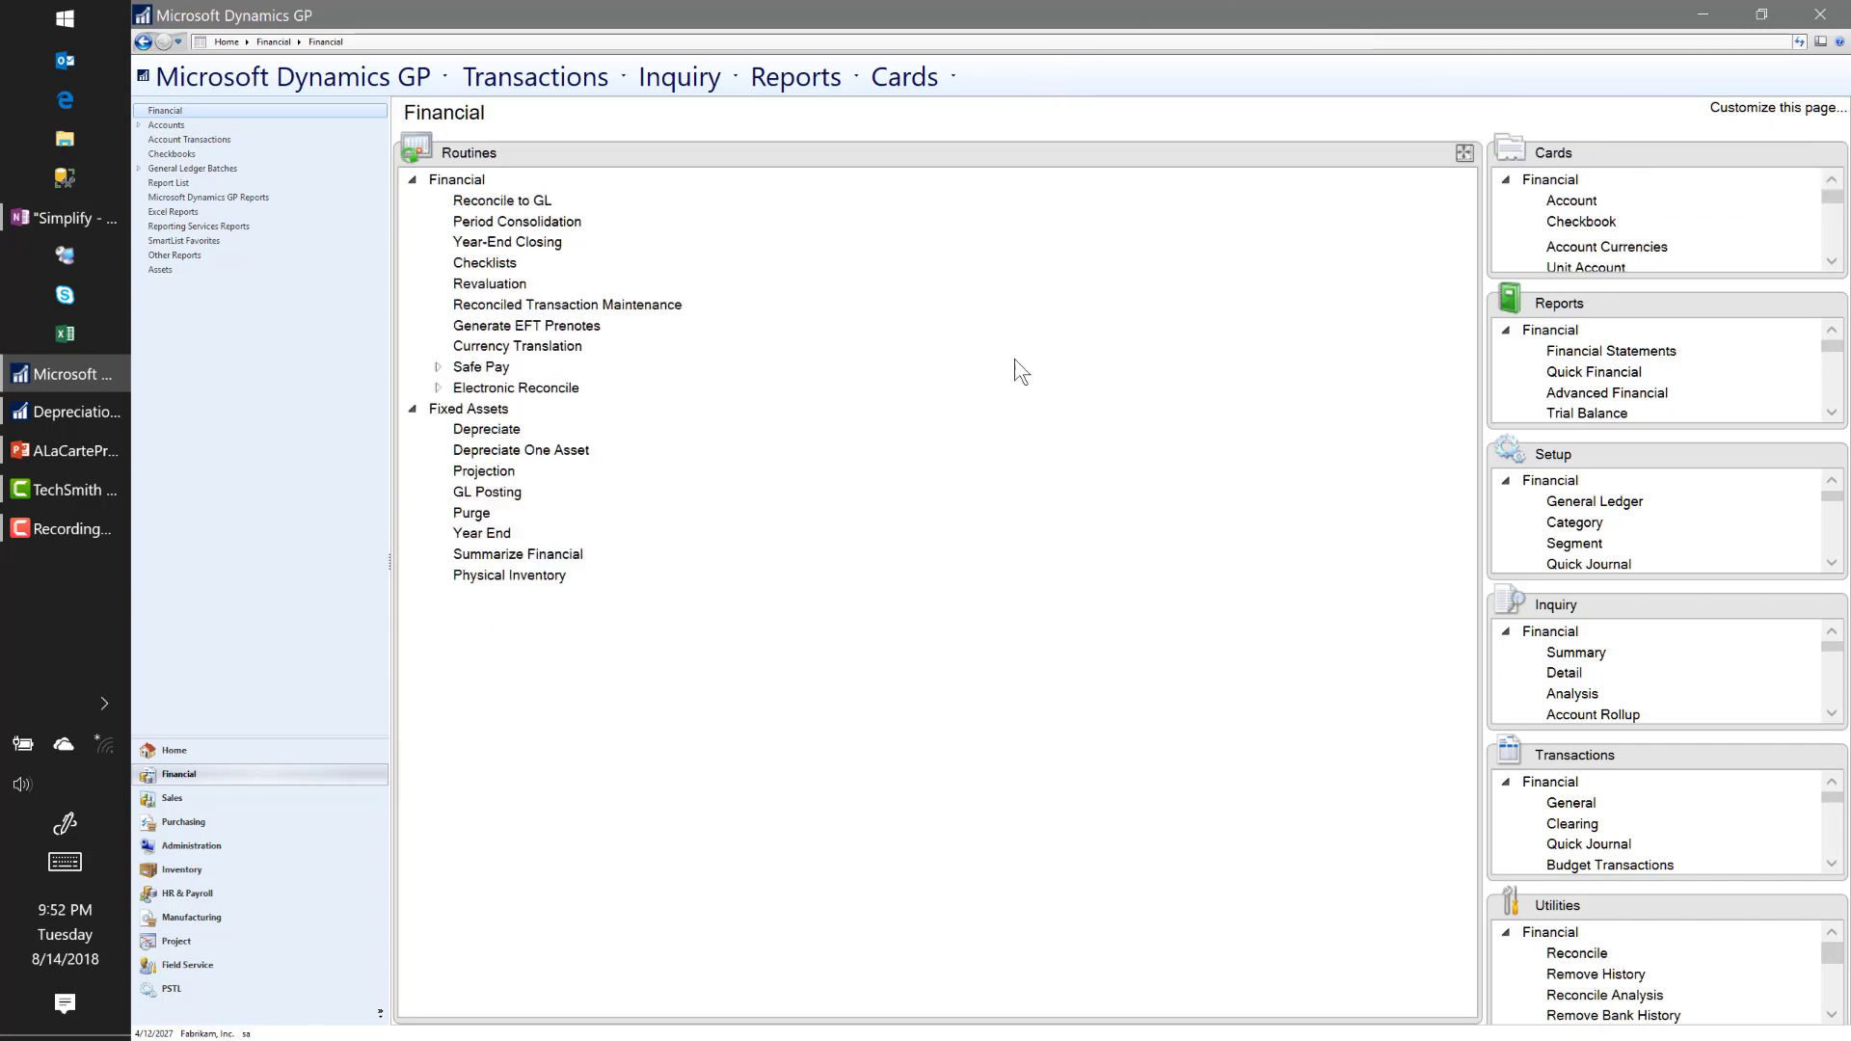
{"action": "left_click", "coordinate": [485, 492]}
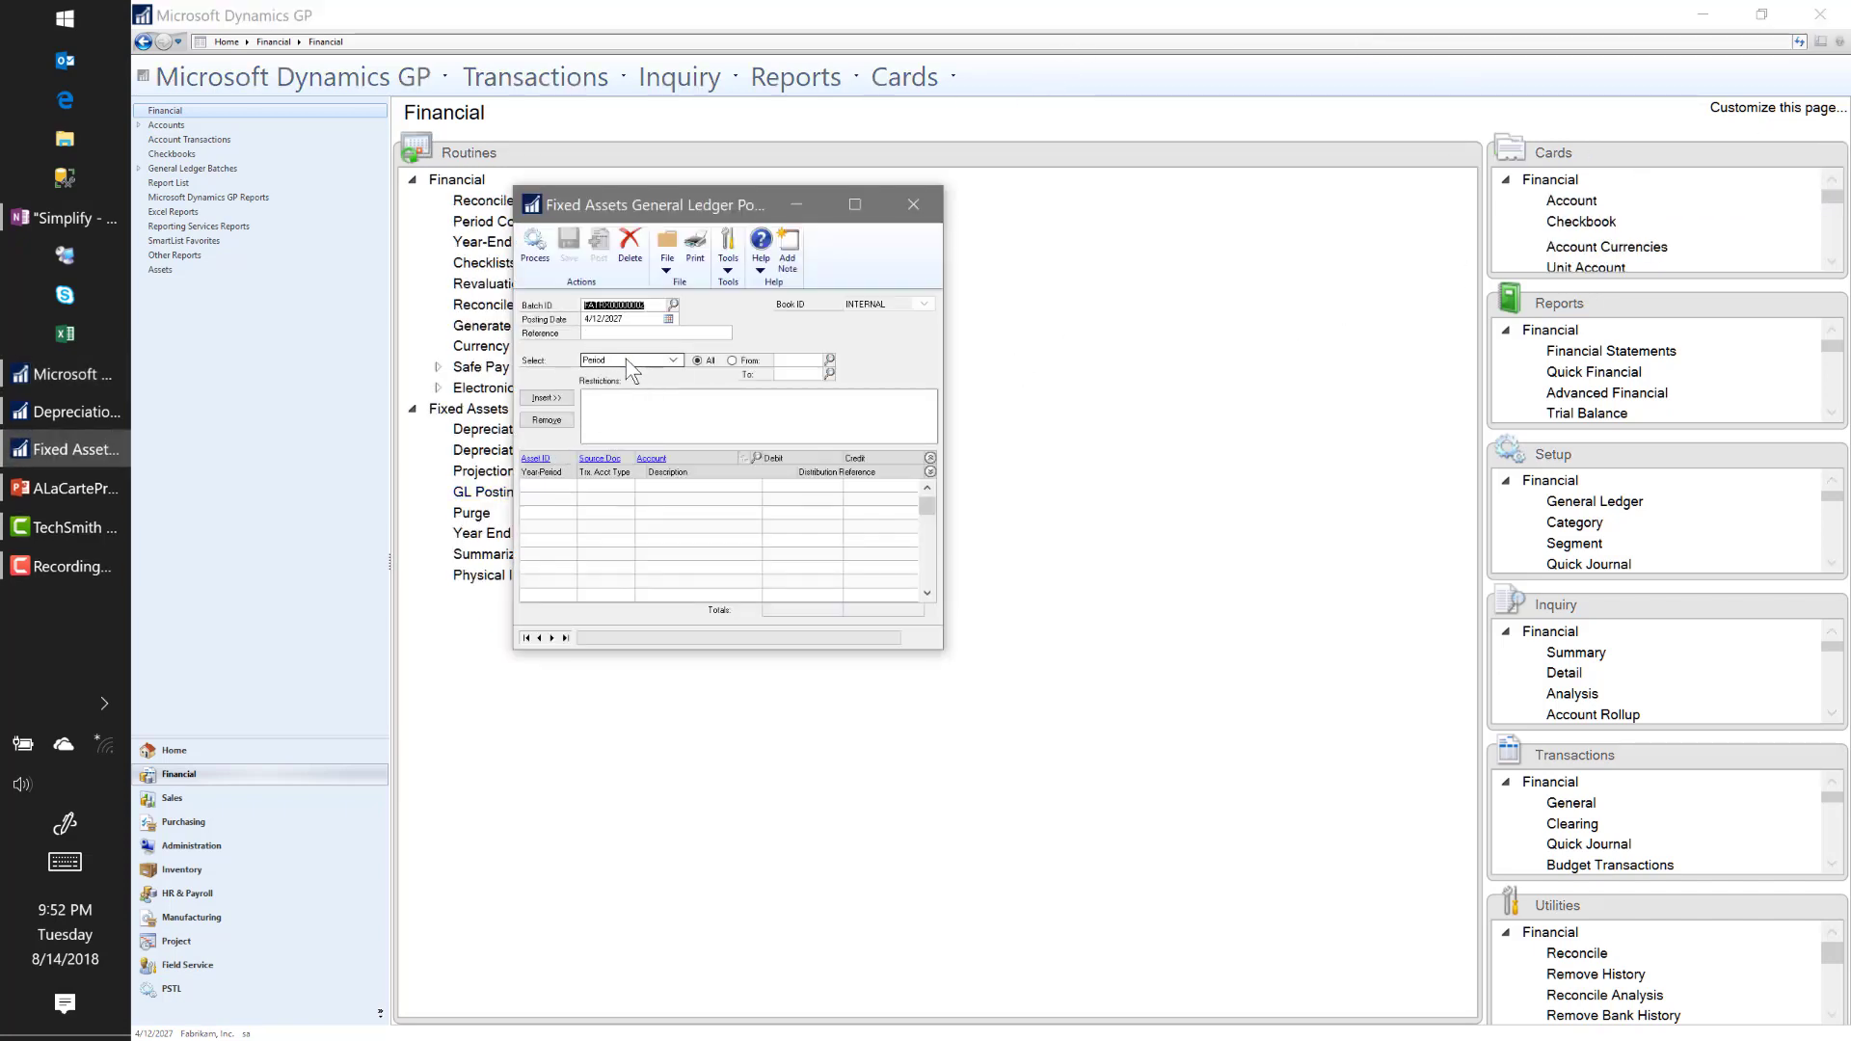
{"action": "left_click", "coordinate": [627, 359]}
{"action": "left_click", "coordinate": [621, 390]}
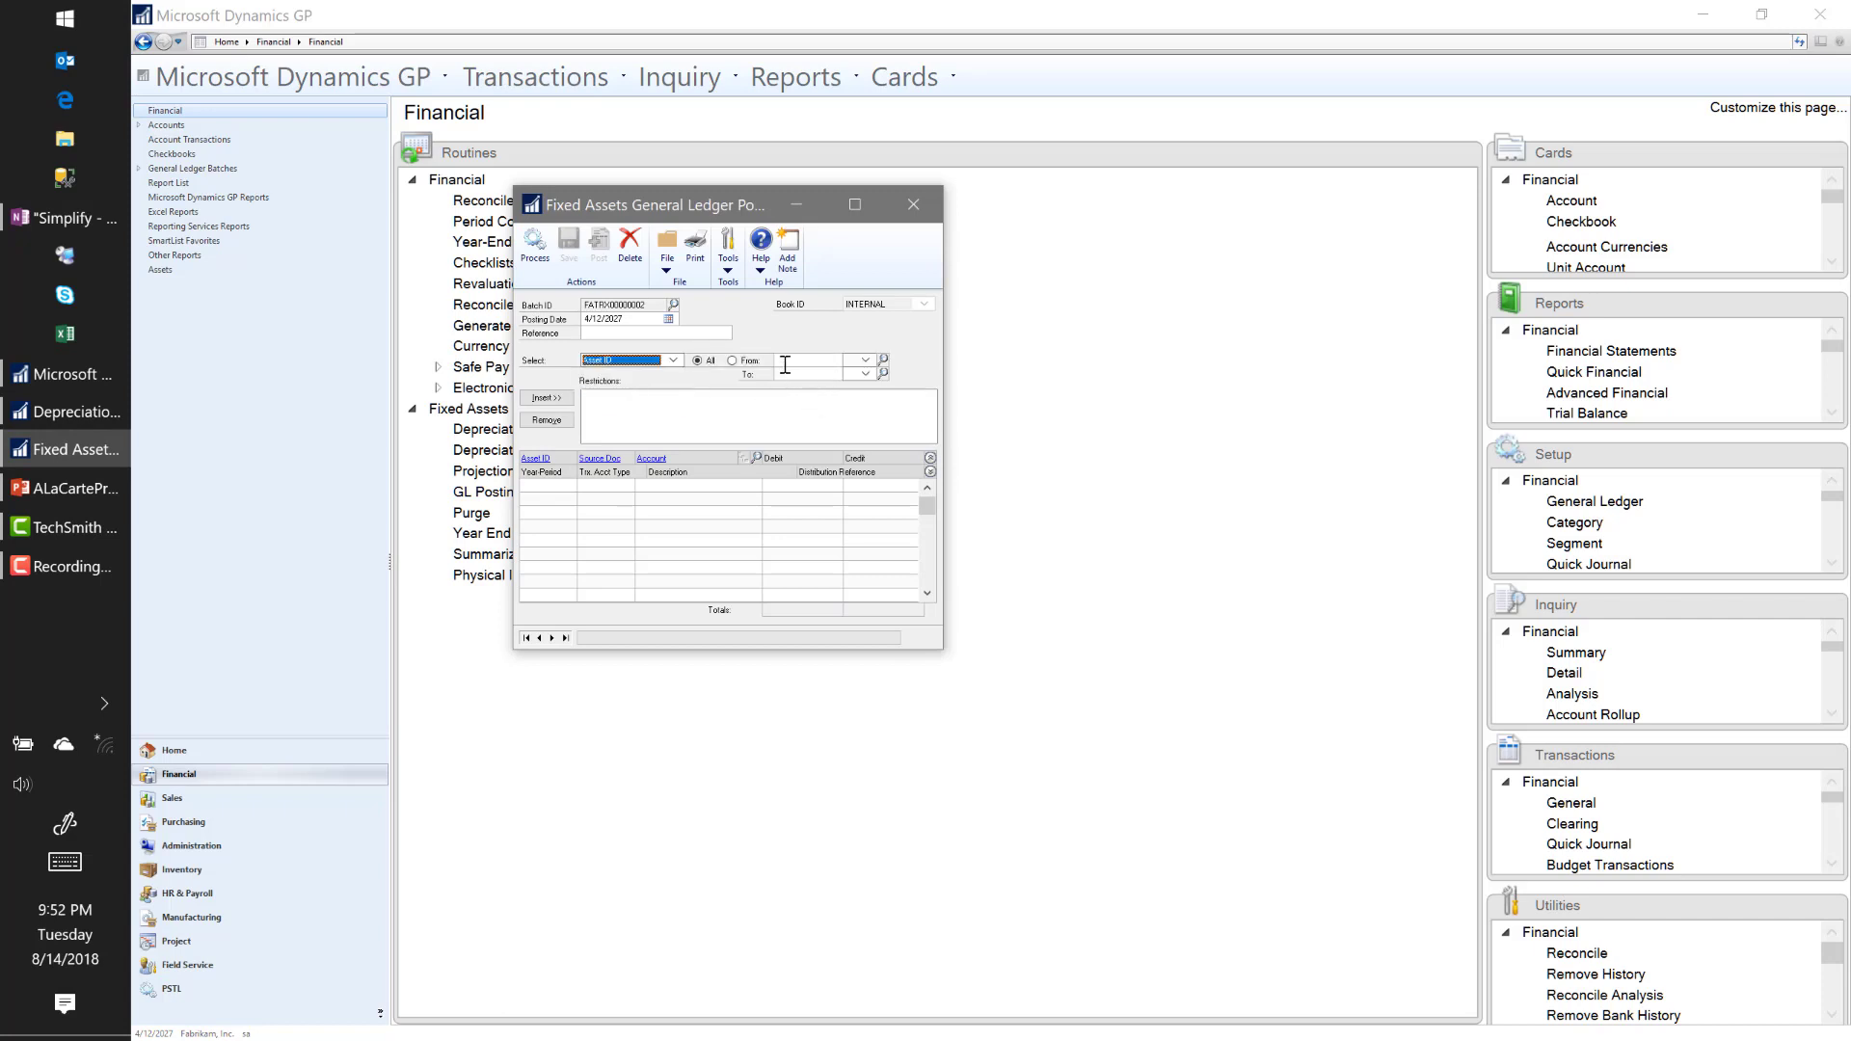
{"action": "left_click", "coordinate": [785, 362]}
{"action": "type", "text": "A00"}
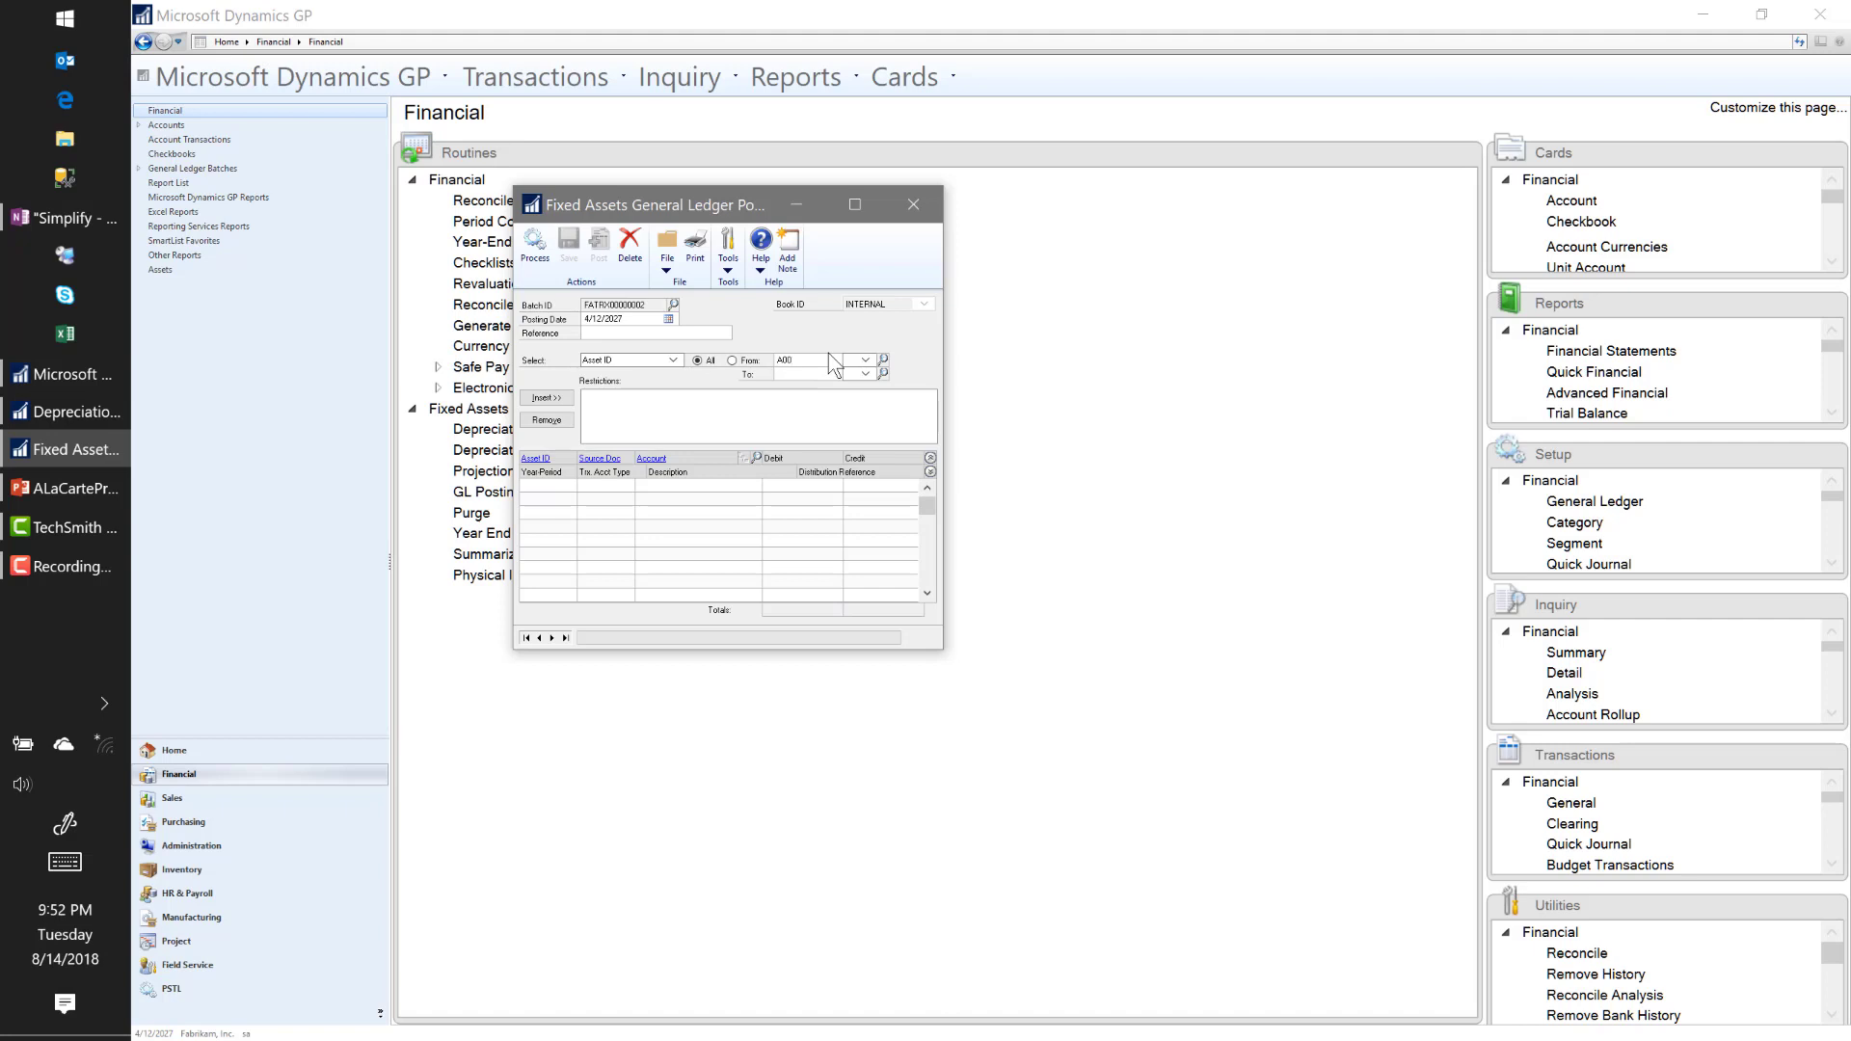
{"action": "type", "text": "02"}
{"action": "key", "text": "Tab"}
{"action": "left_click", "coordinate": [546, 398]}
{"action": "left_click", "coordinate": [536, 246]}
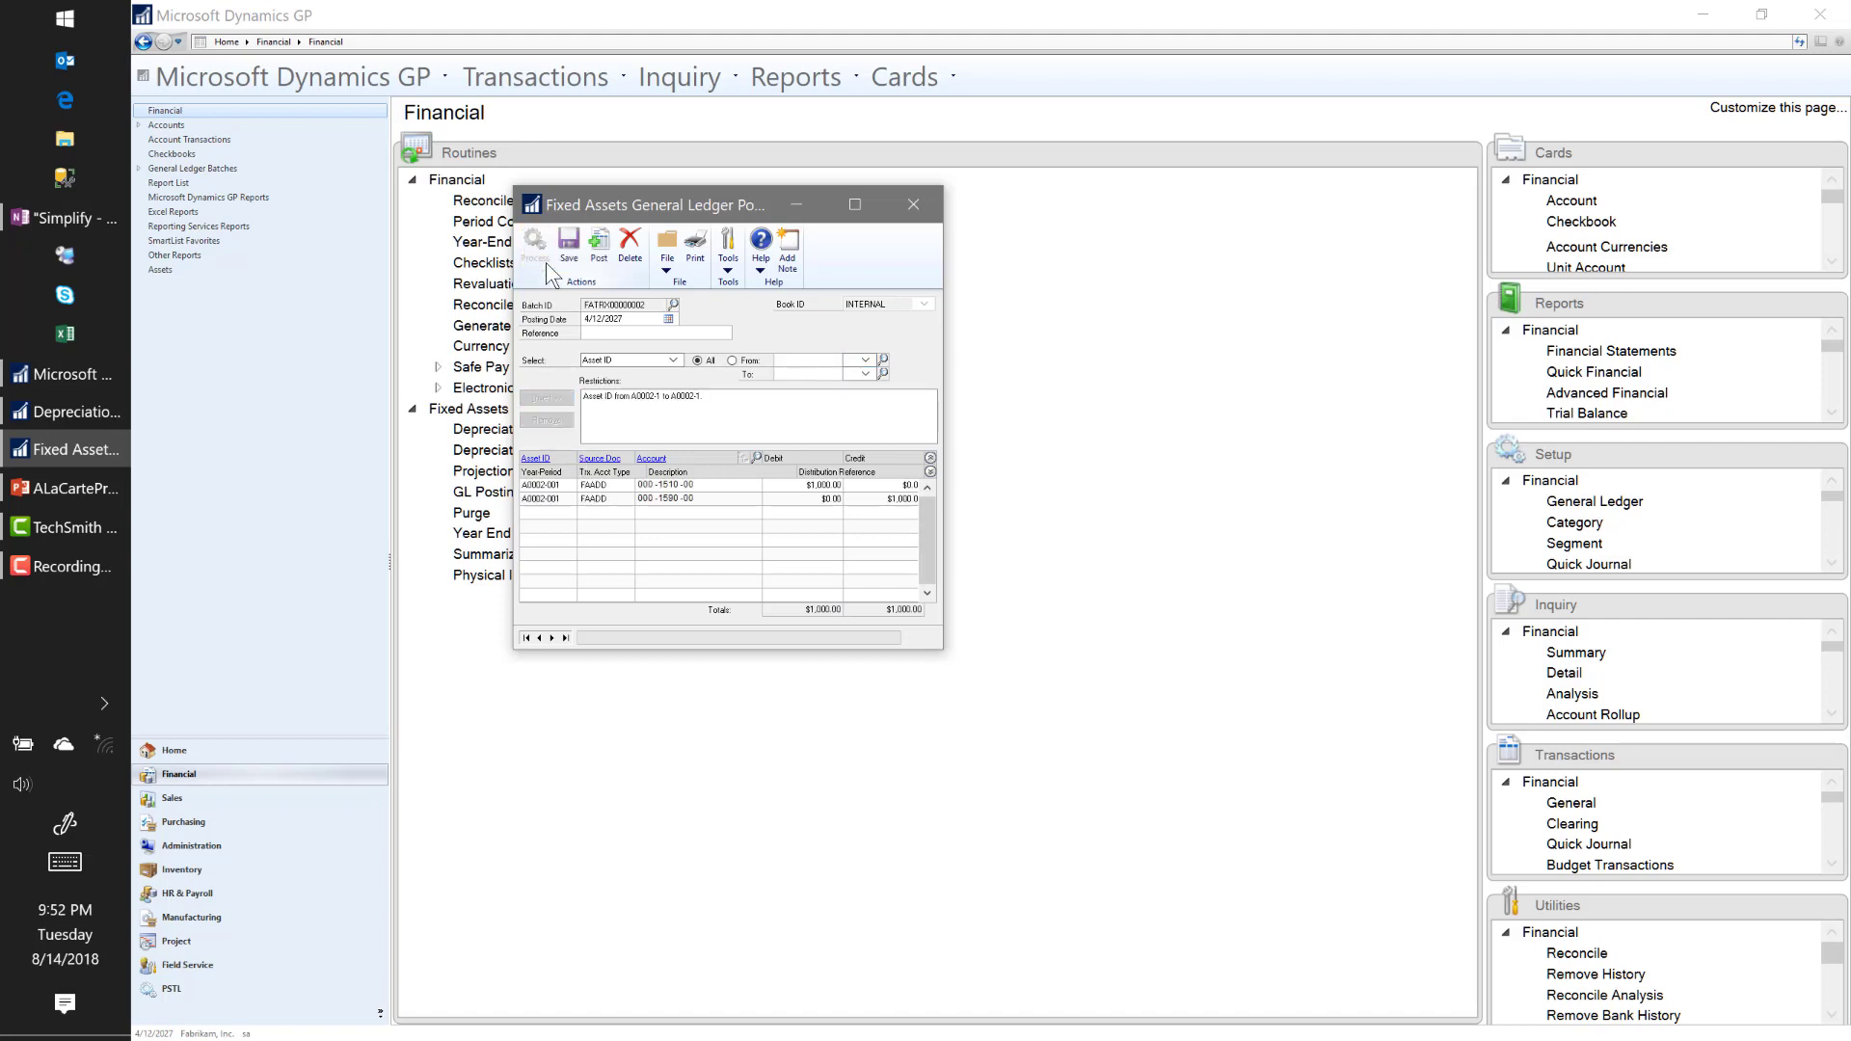
Step: Expand the batch's distribution lines to show account descriptions, and examine asset A0002's cost account
{"action": "double_click", "coordinate": [667, 485]}
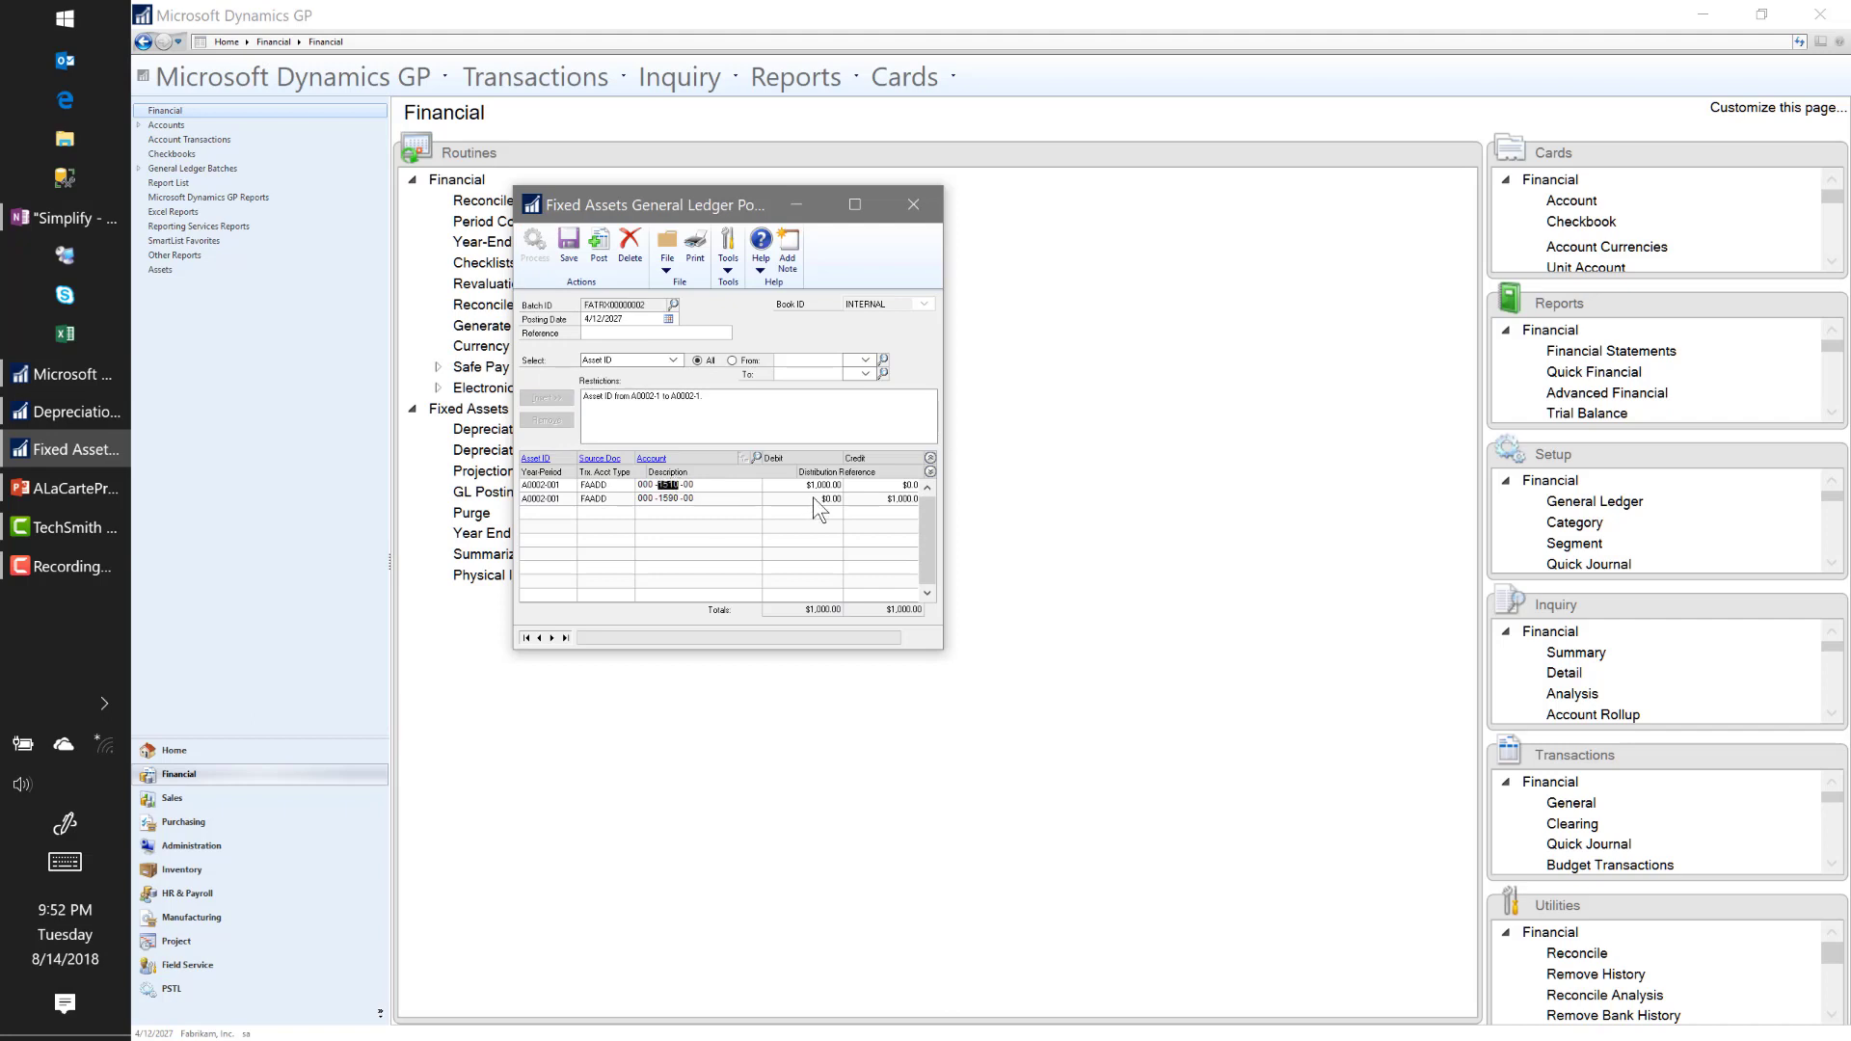
{"action": "left_click", "coordinate": [929, 472]}
{"action": "double_click", "coordinate": [669, 485]}
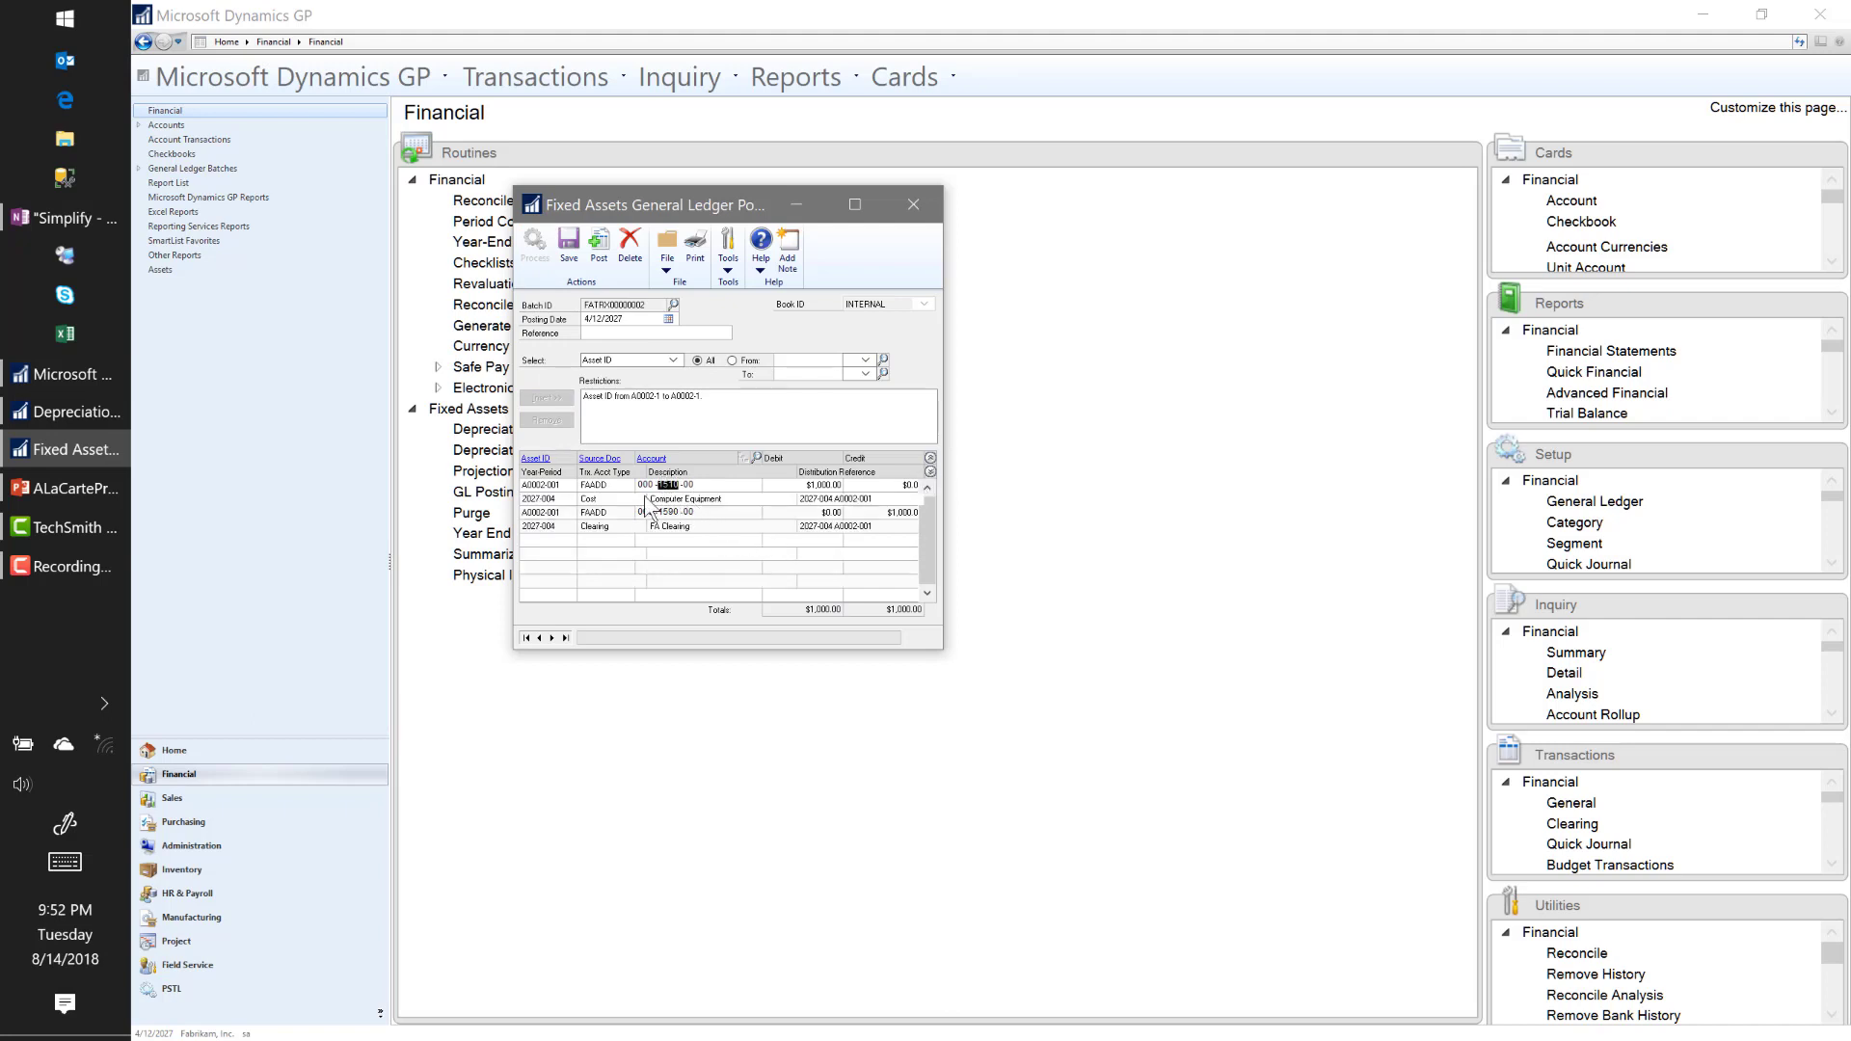